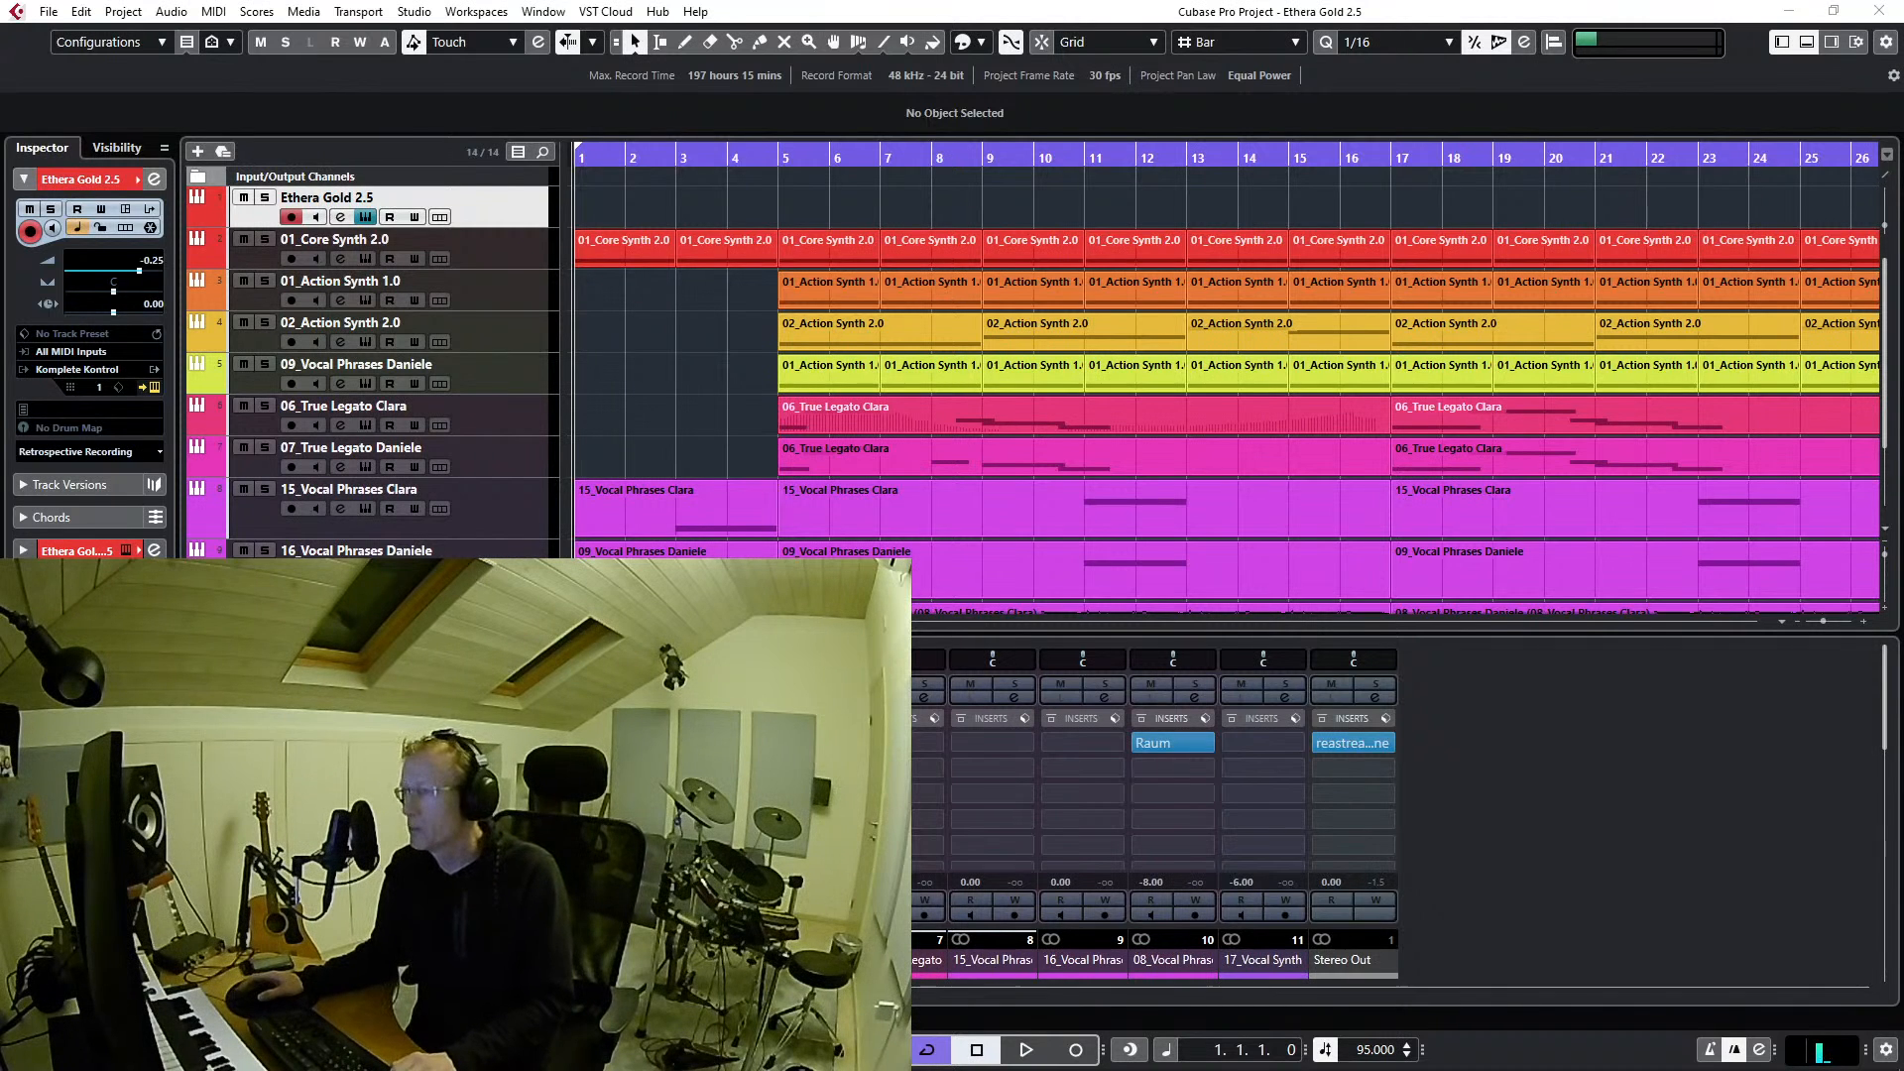
# Bring up the Ethera Gold 2.5 instrument window, reveal its Komplete Kontrol browser and reposition the window over the arrangement
pyautogui.click(569, 170)
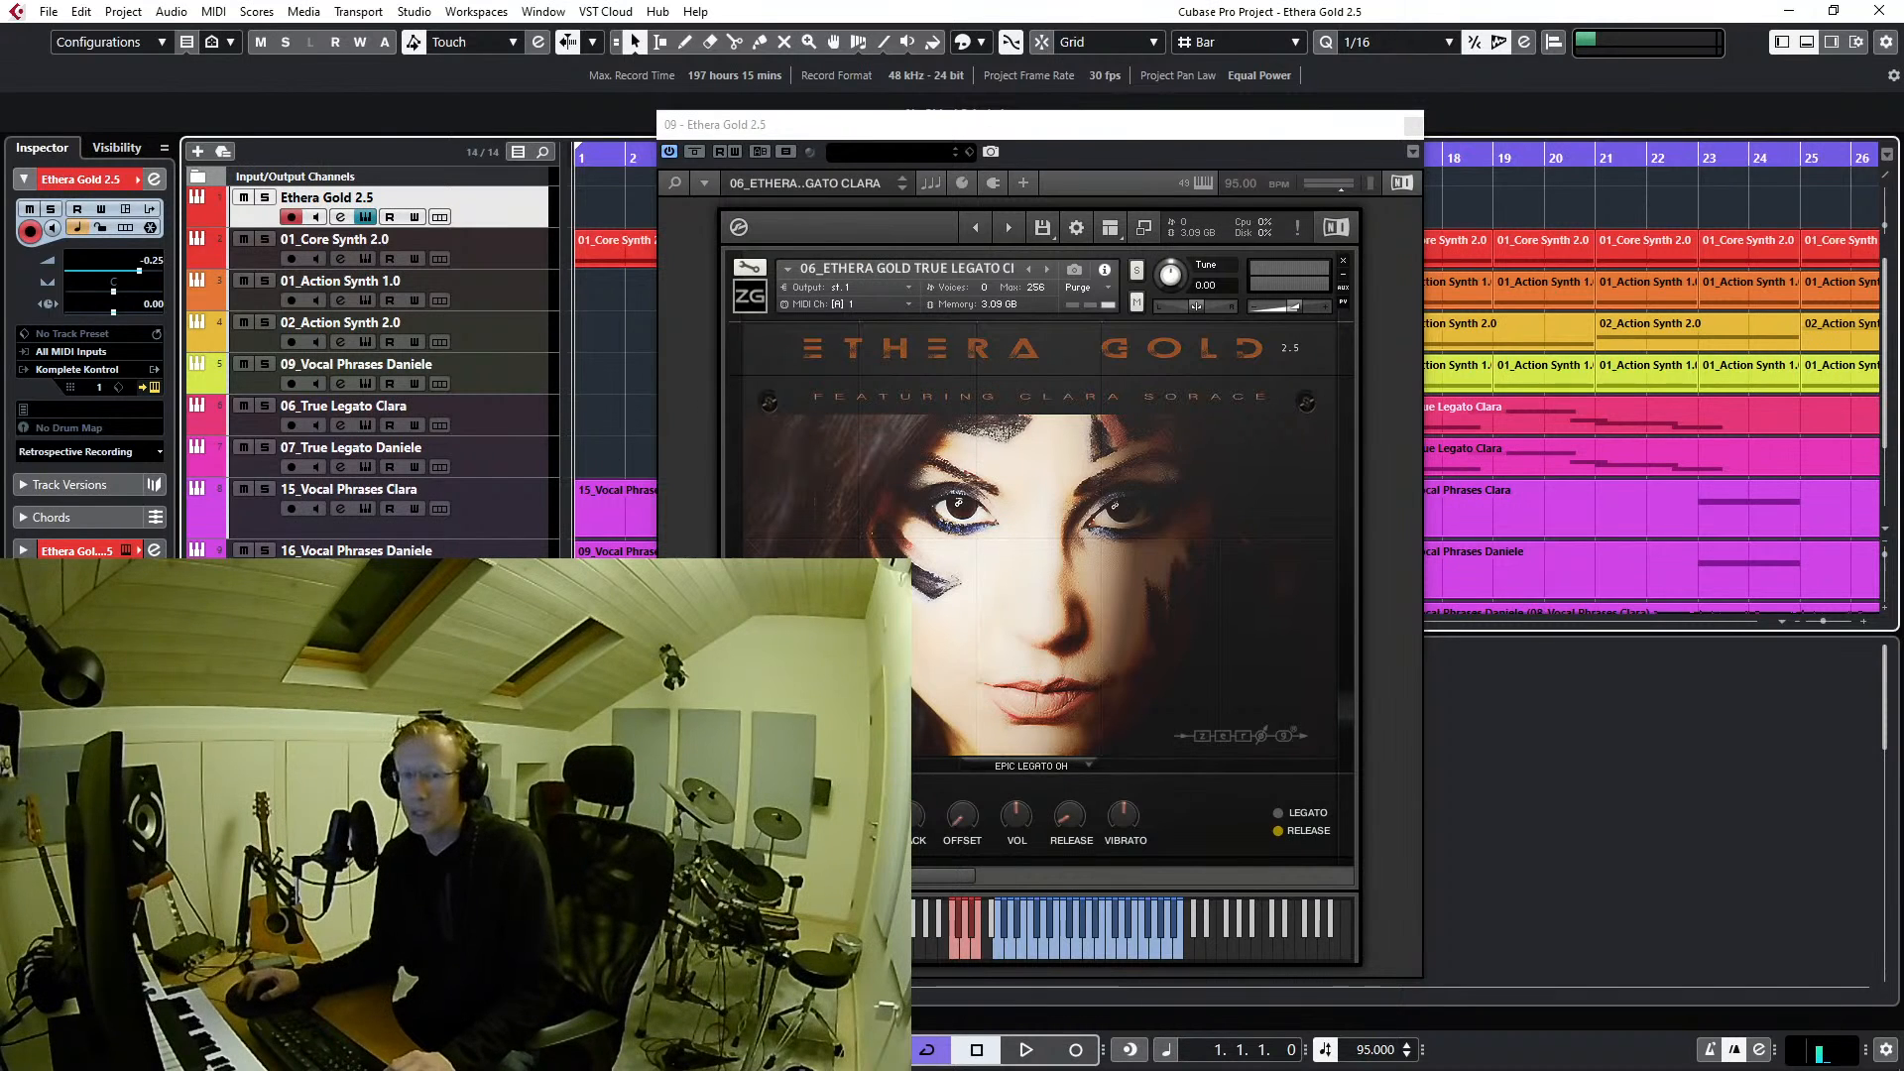
pyautogui.hotkey('alt', 'Tab')
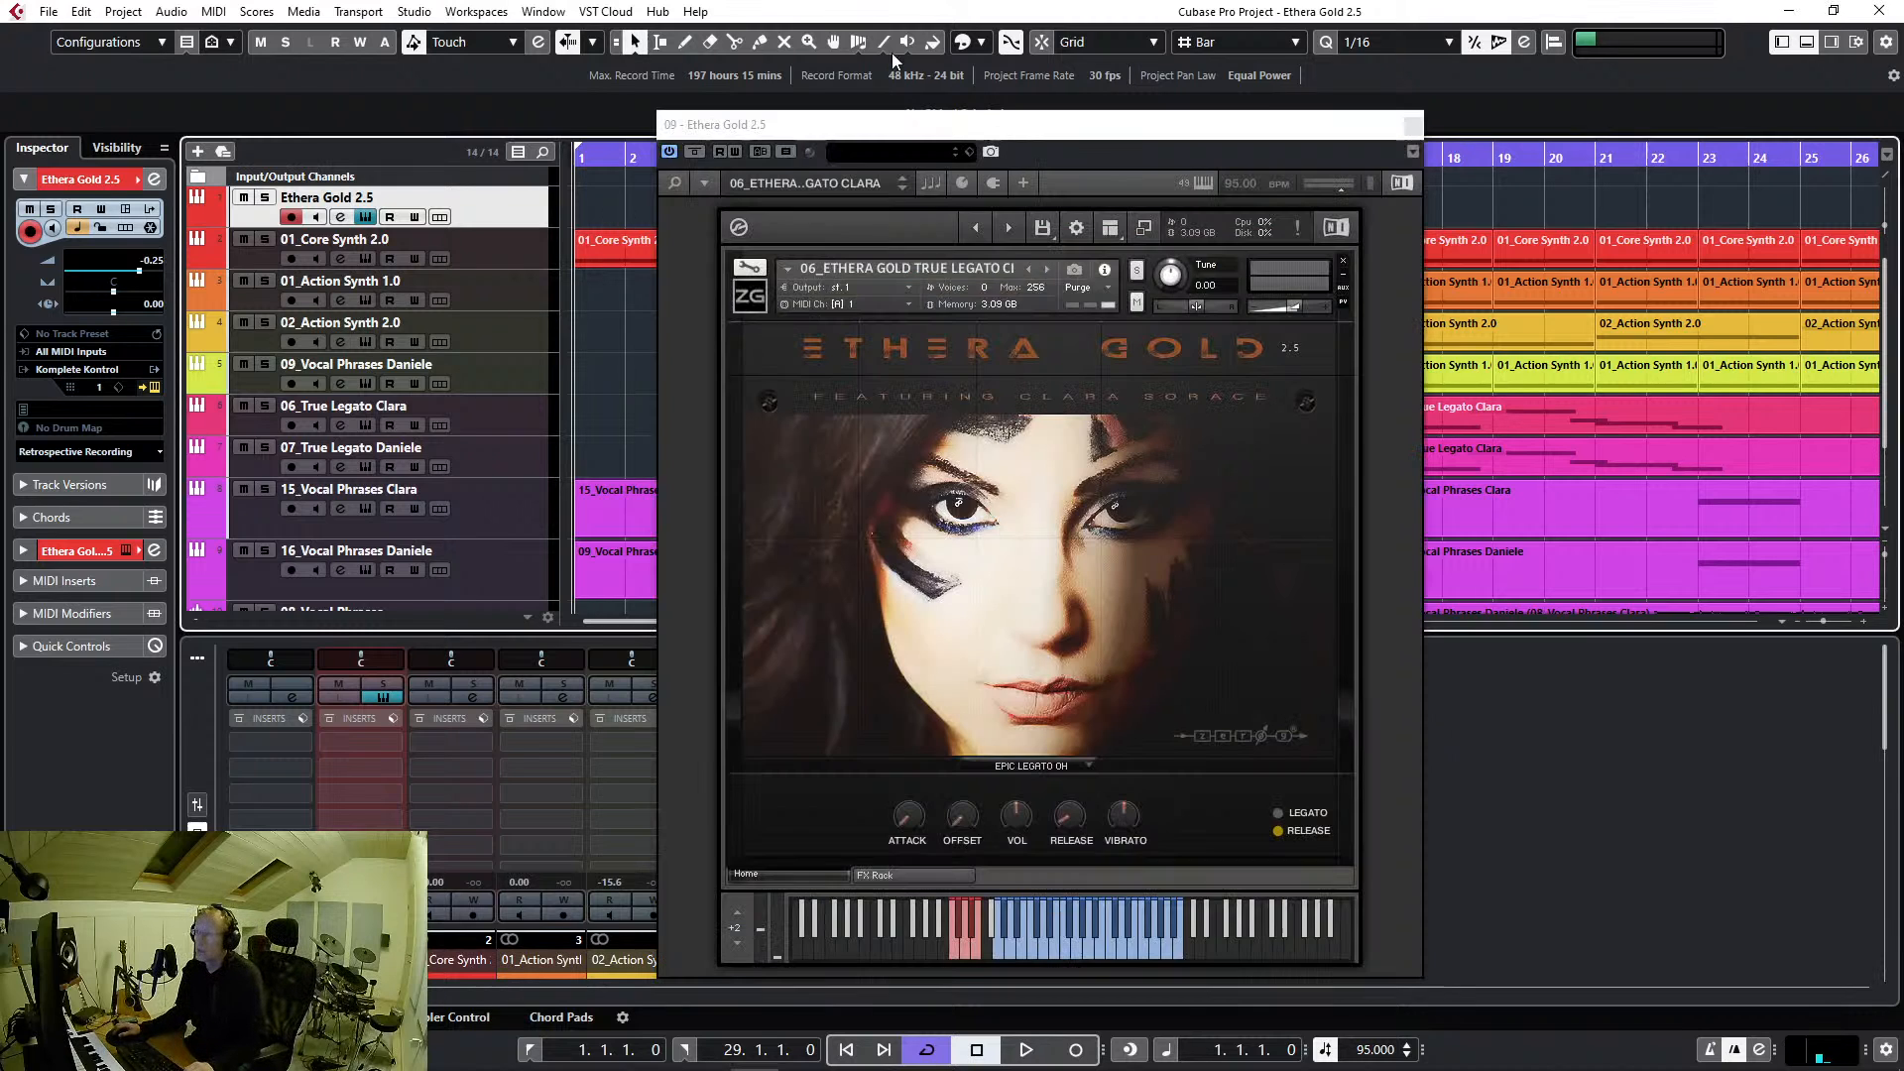
pyautogui.moveTo(1028, 130); pyautogui.dragTo(1130, 76)
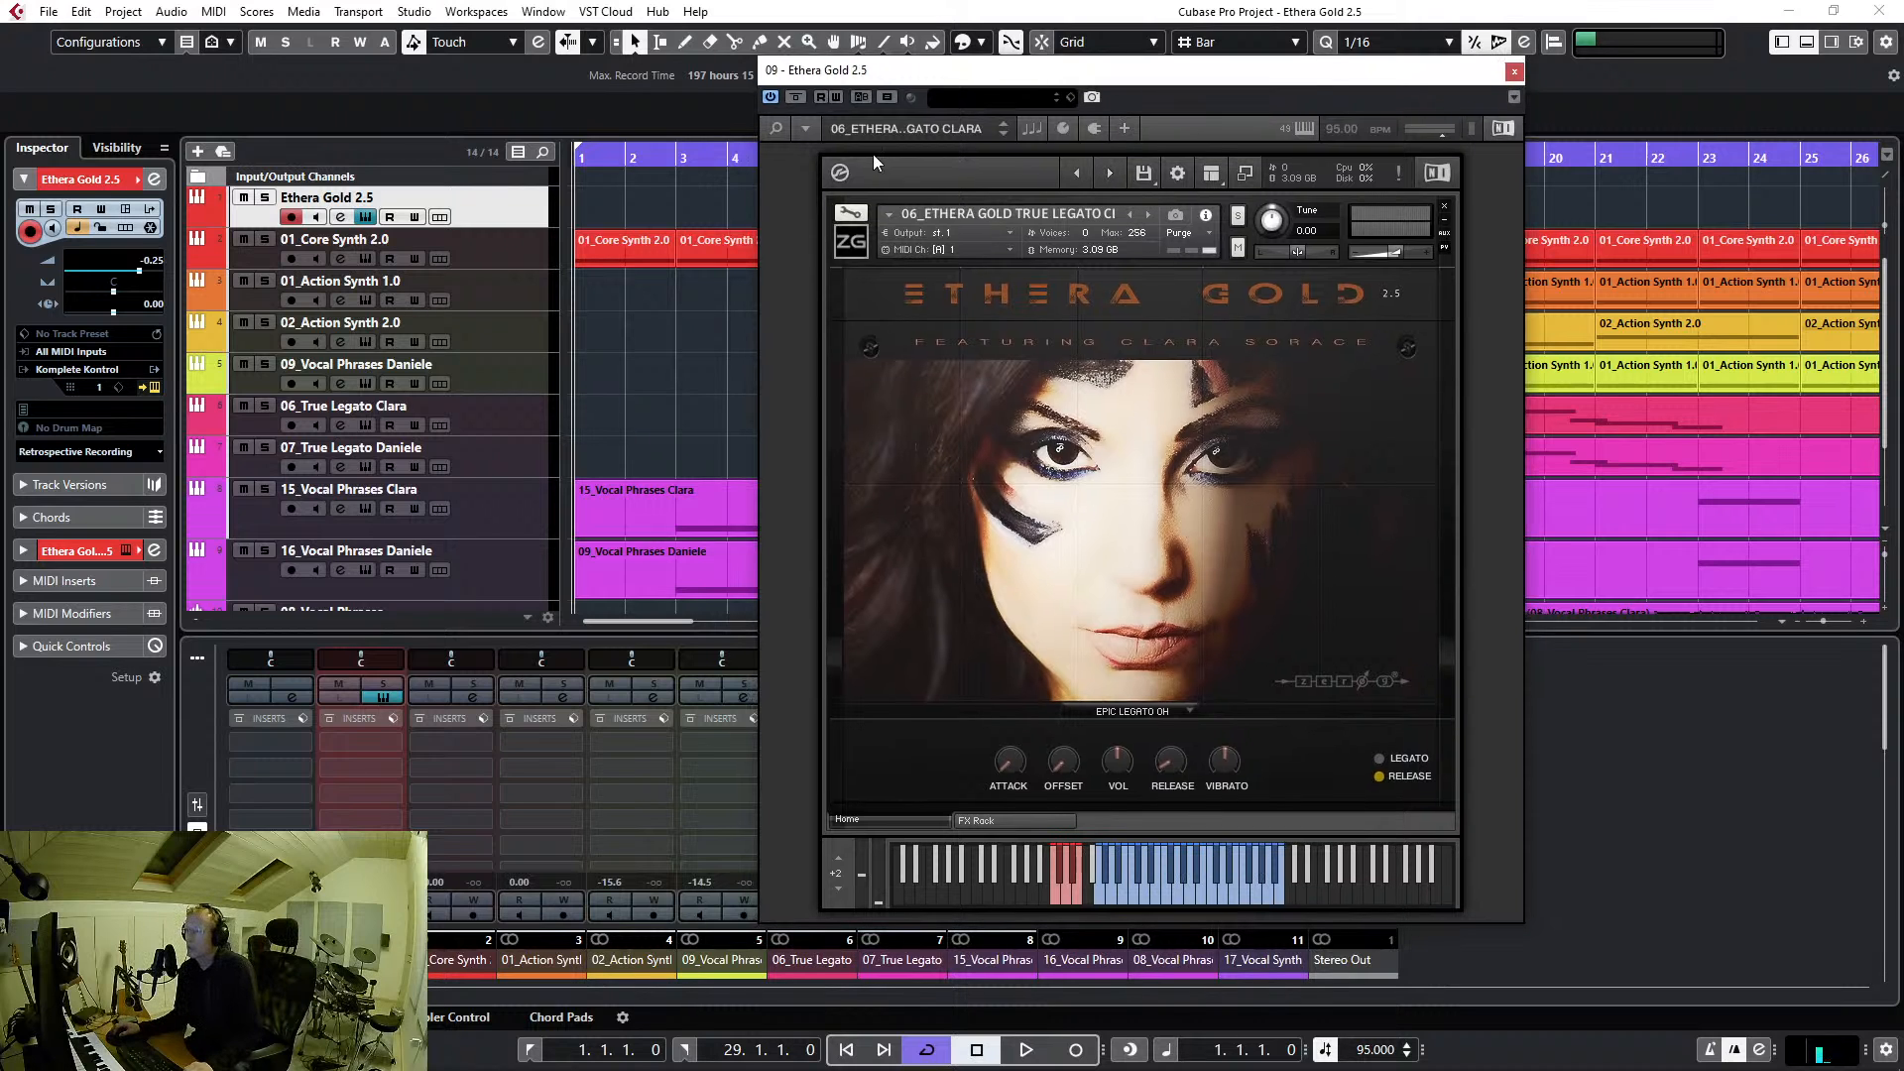
pyautogui.click(778, 130)
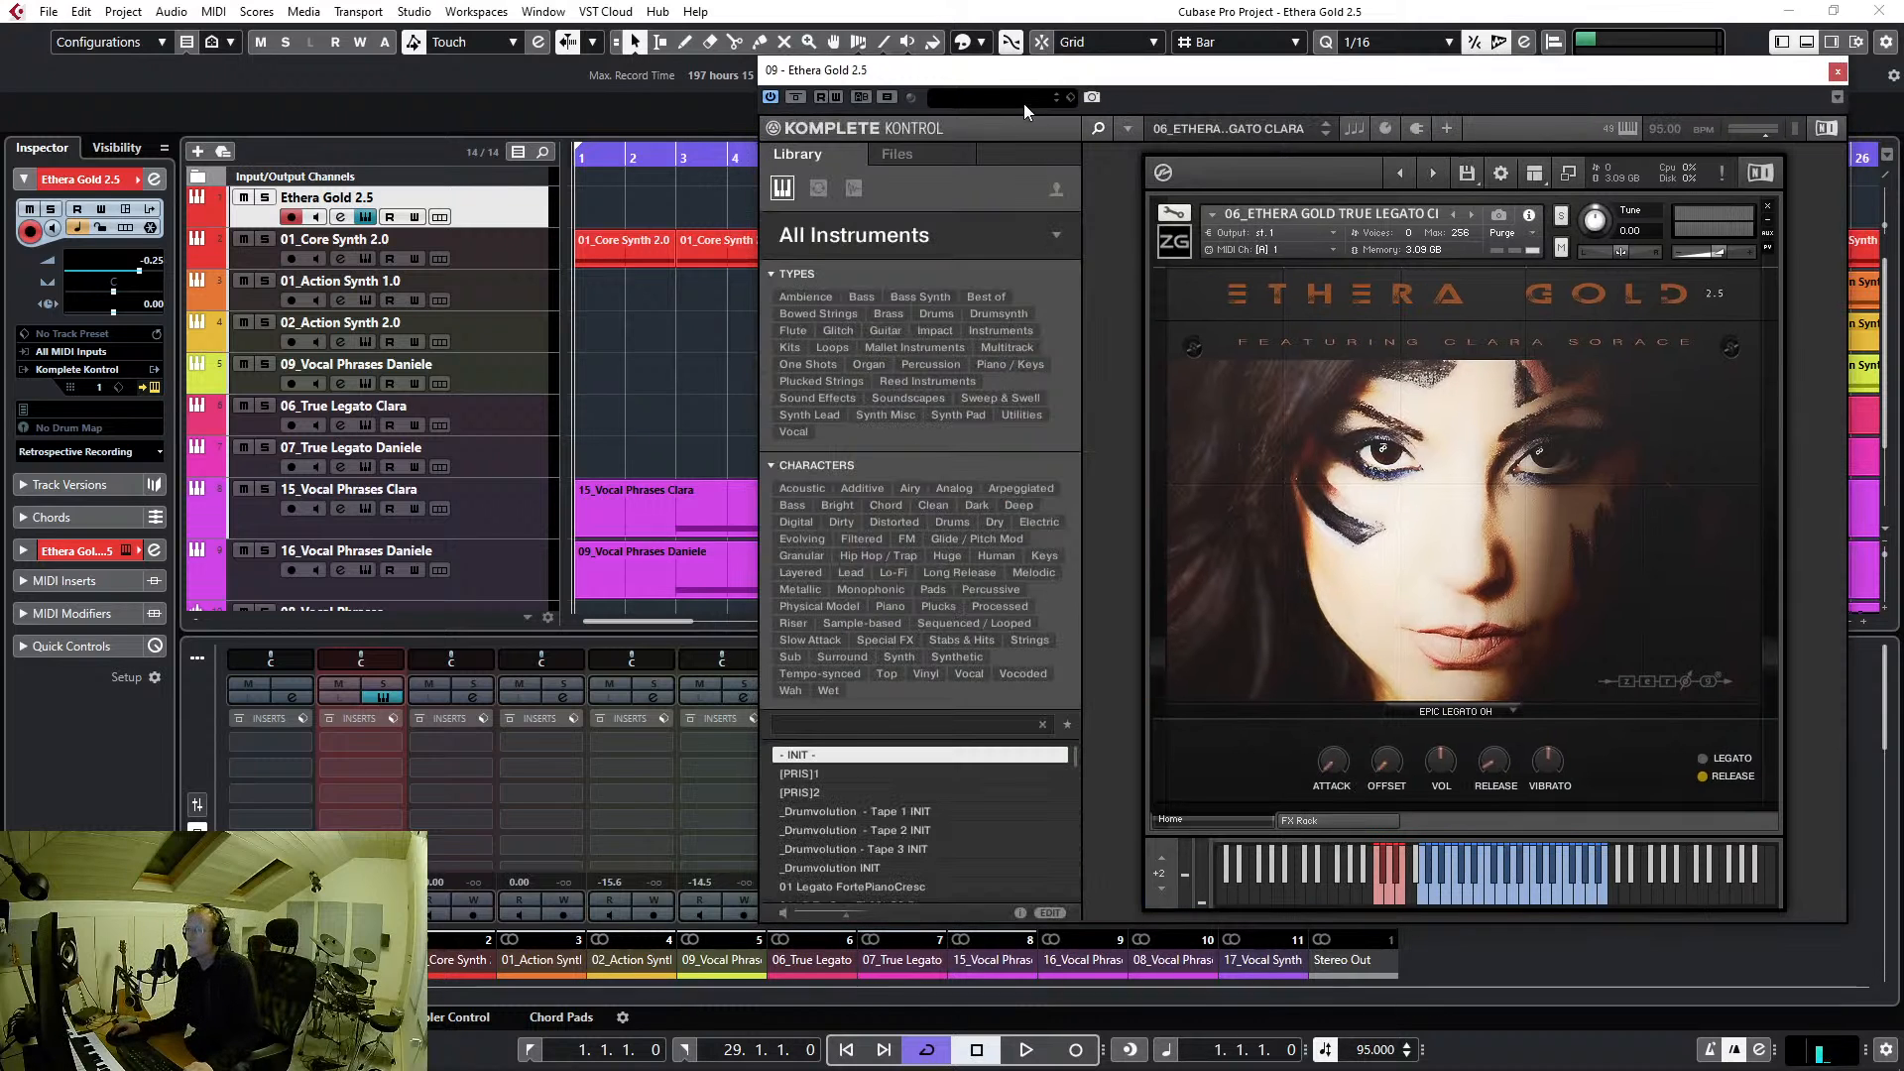
pyautogui.moveTo(1046, 79); pyautogui.dragTo(922, 72)
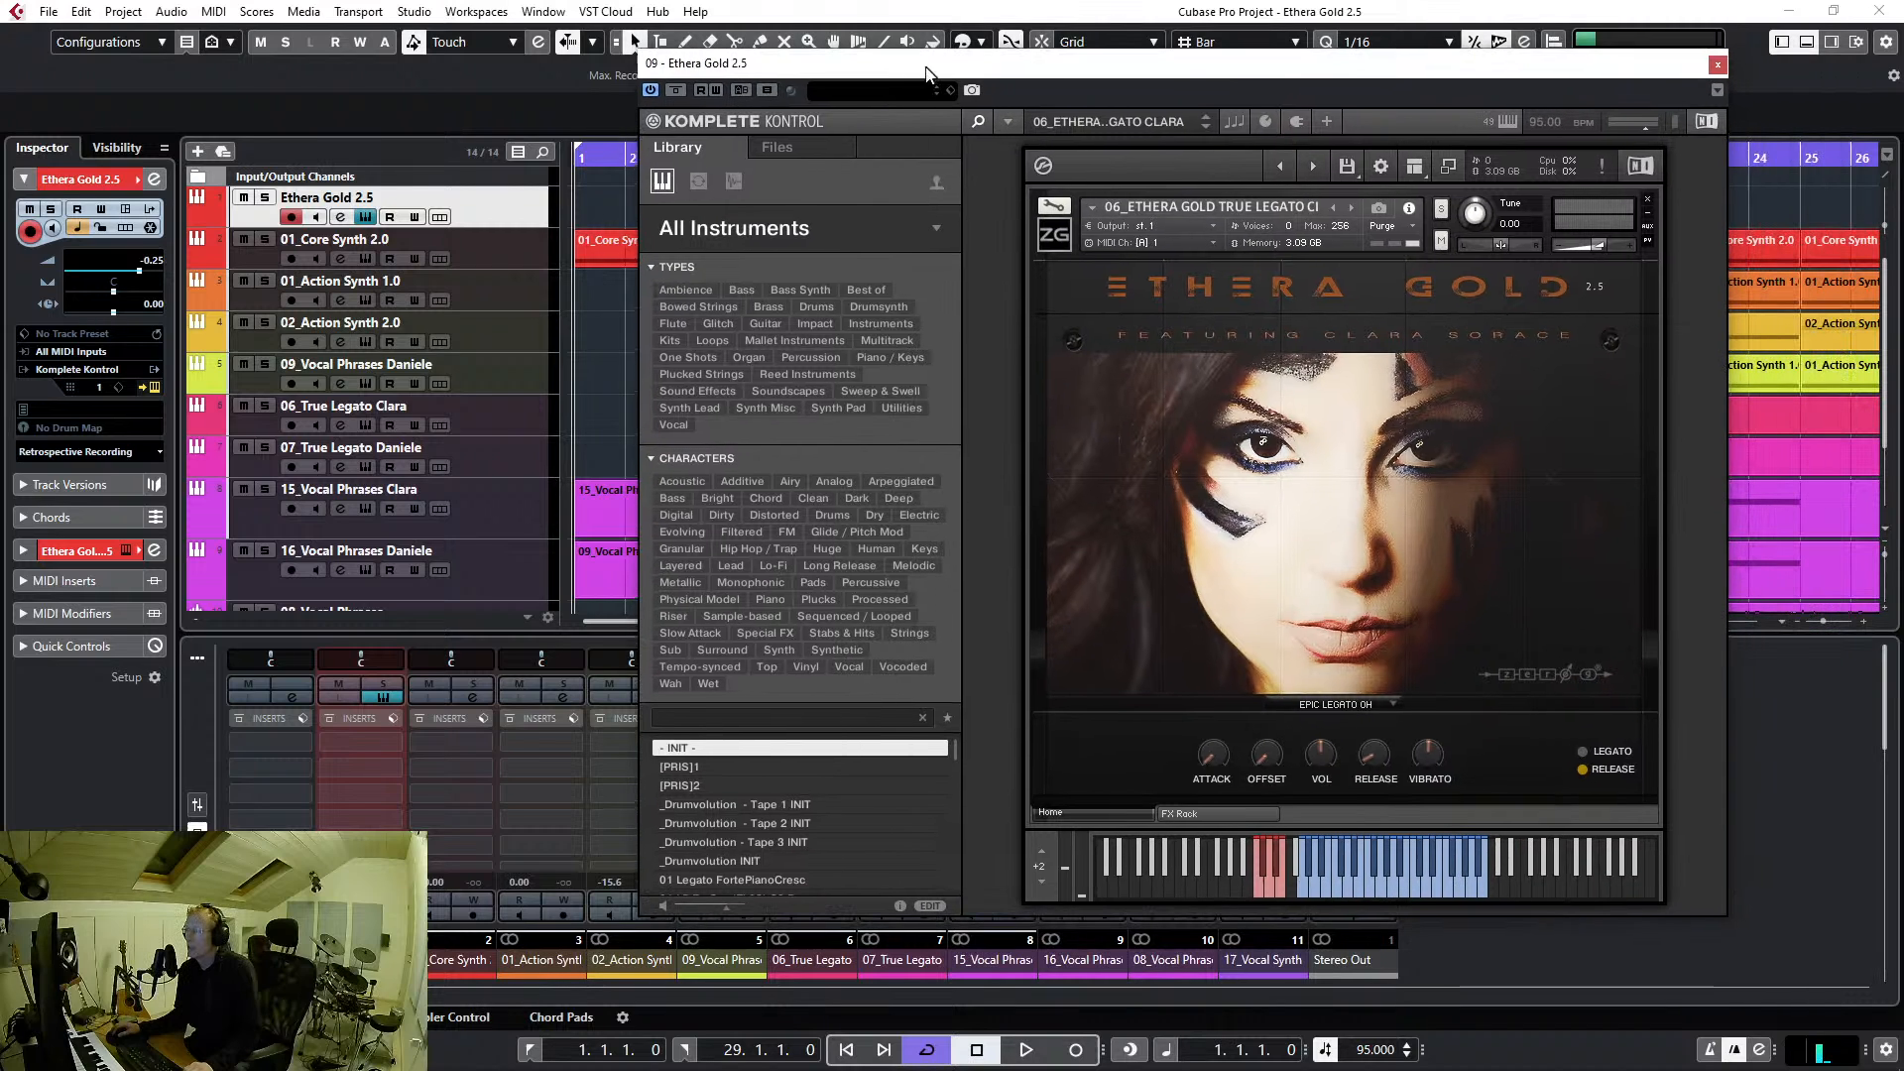
# Show the Ethera Gold 2.5 folder in the Komplete Kontrol file browser, also looking over the All Instruments library categories
pyautogui.click(811, 145)
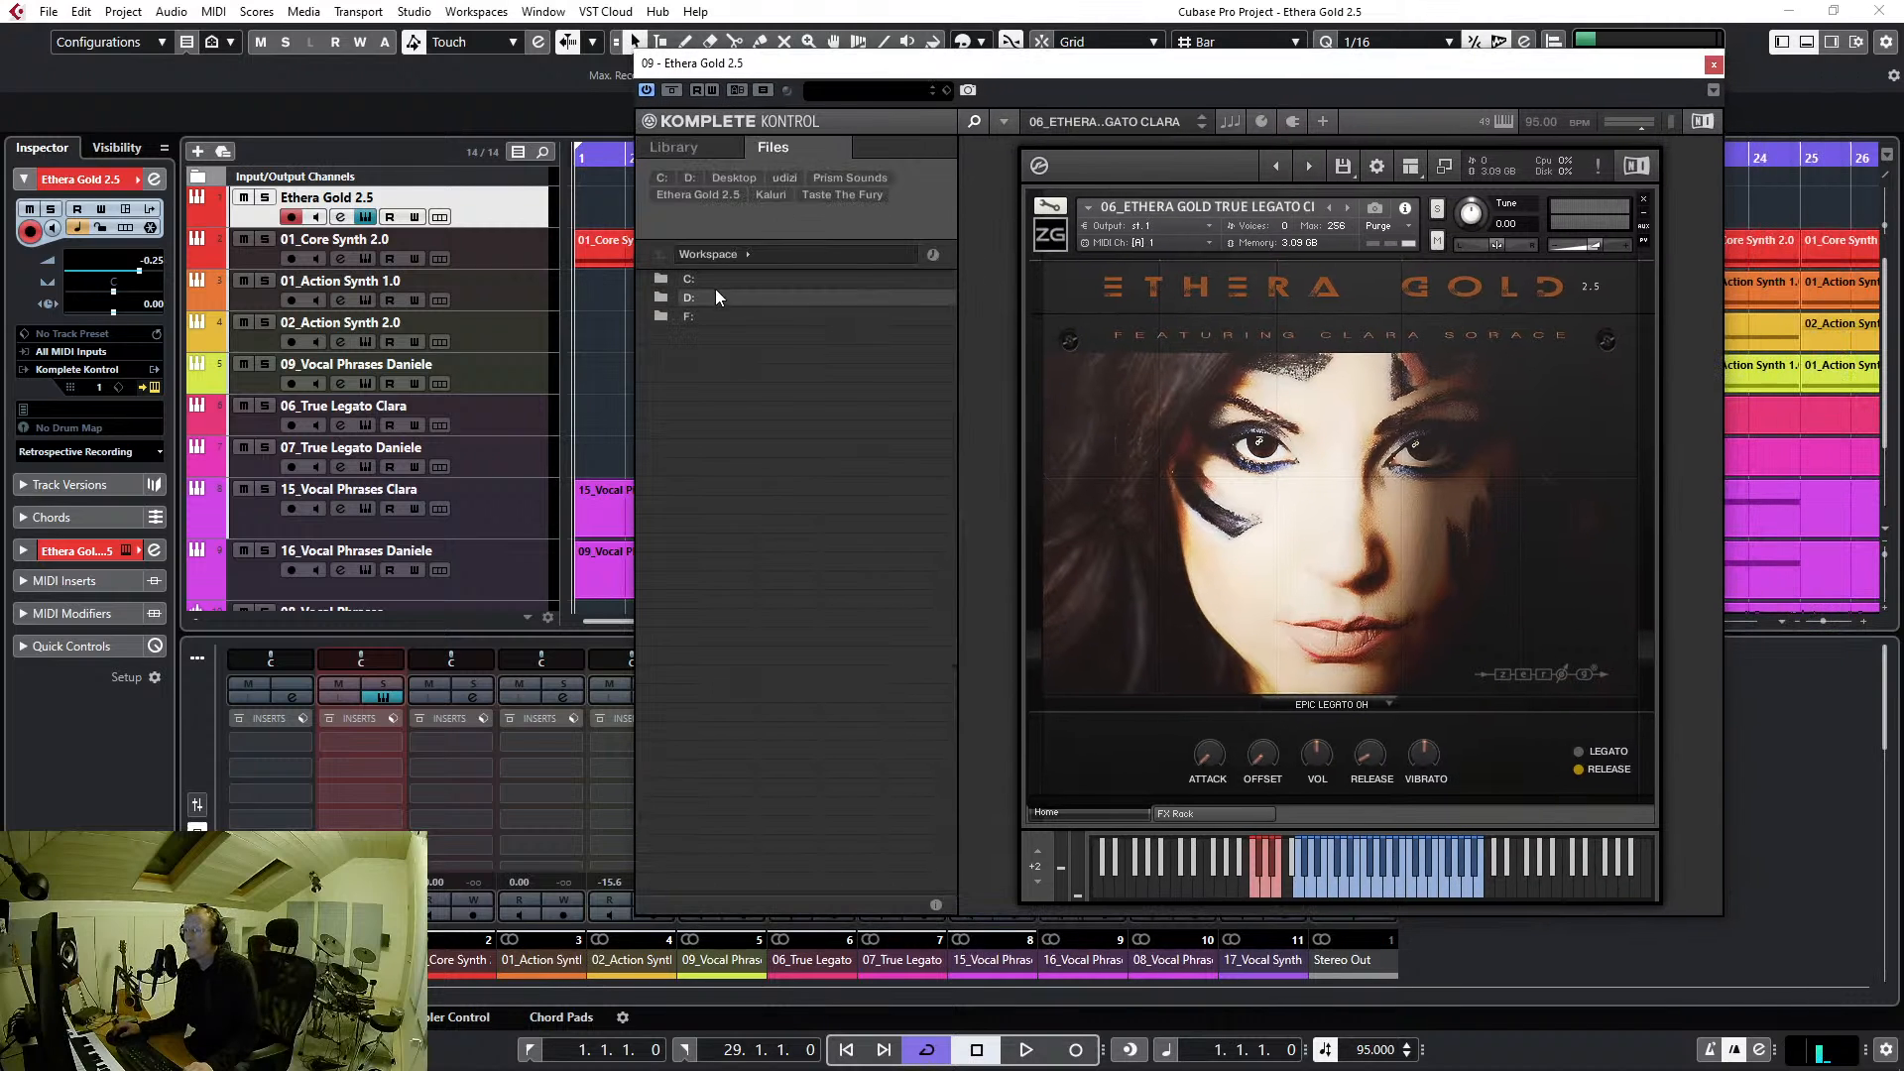
pyautogui.click(708, 194)
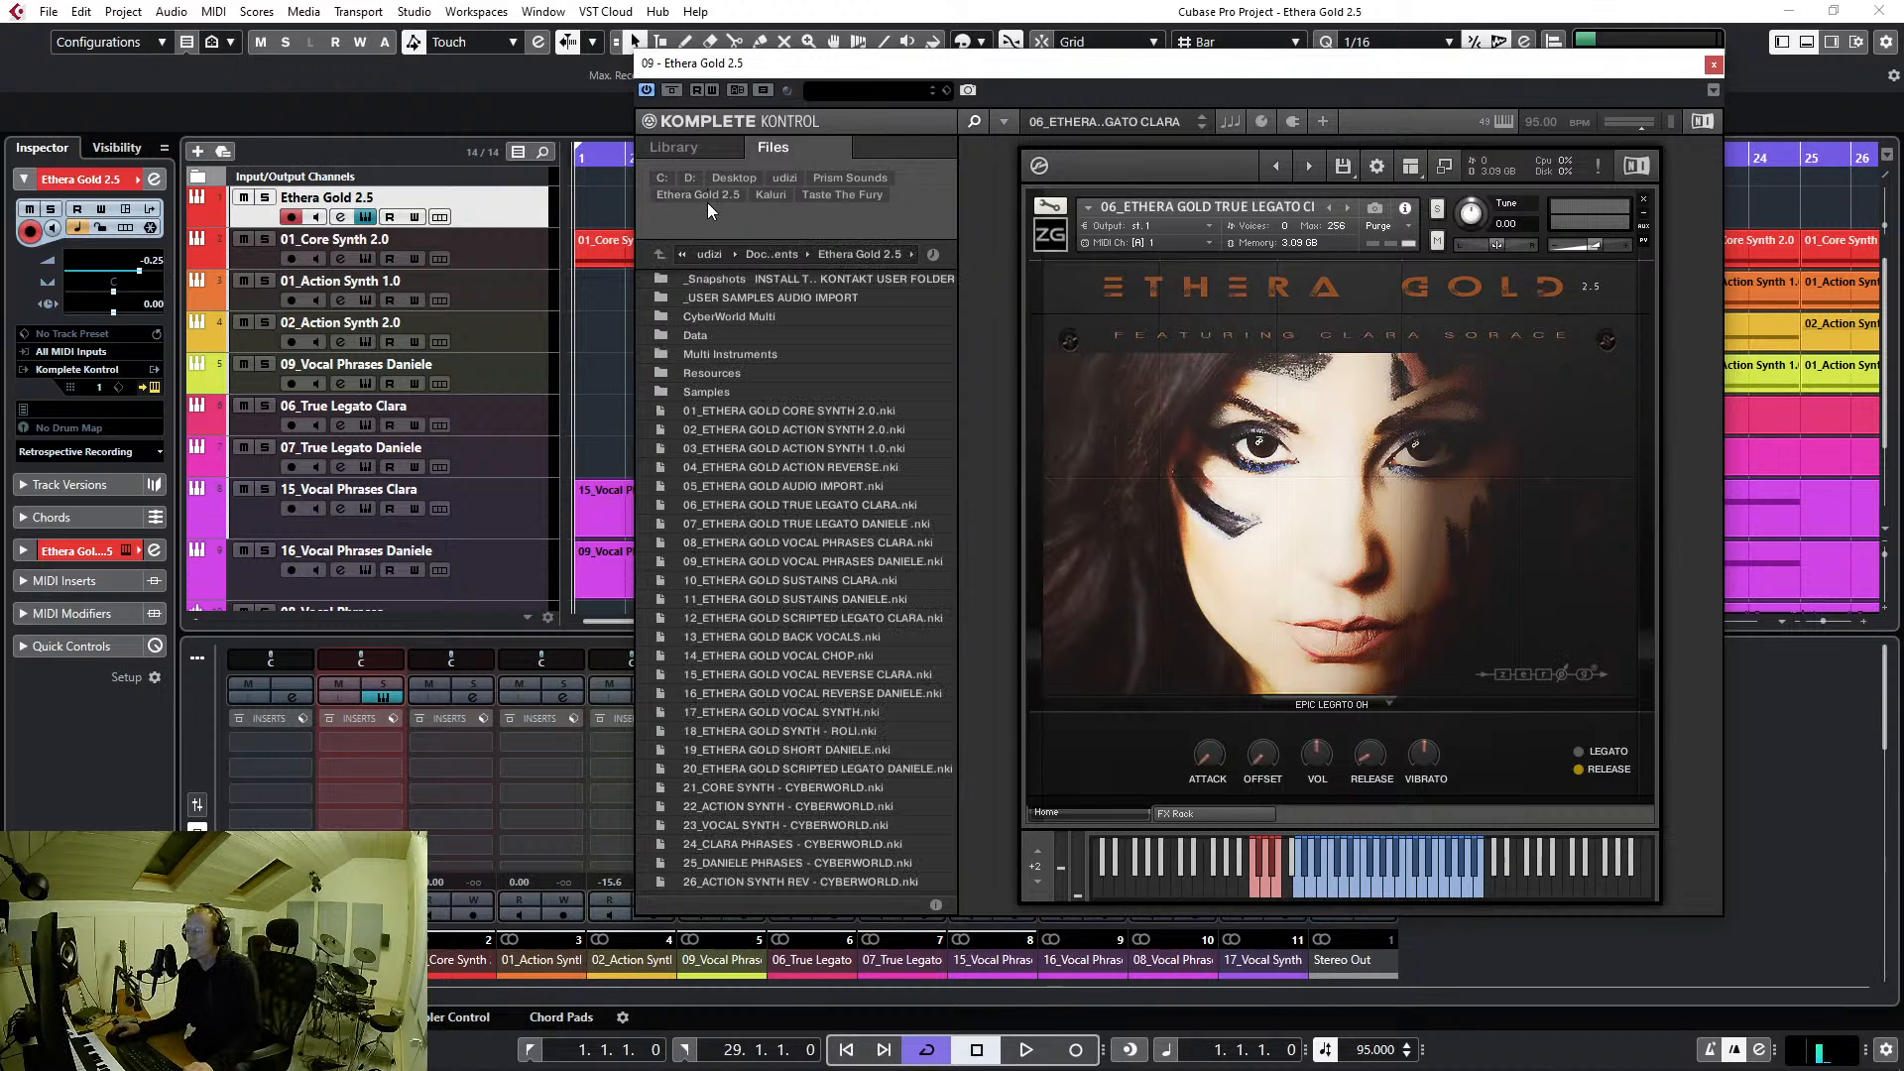
pyautogui.click(688, 155)
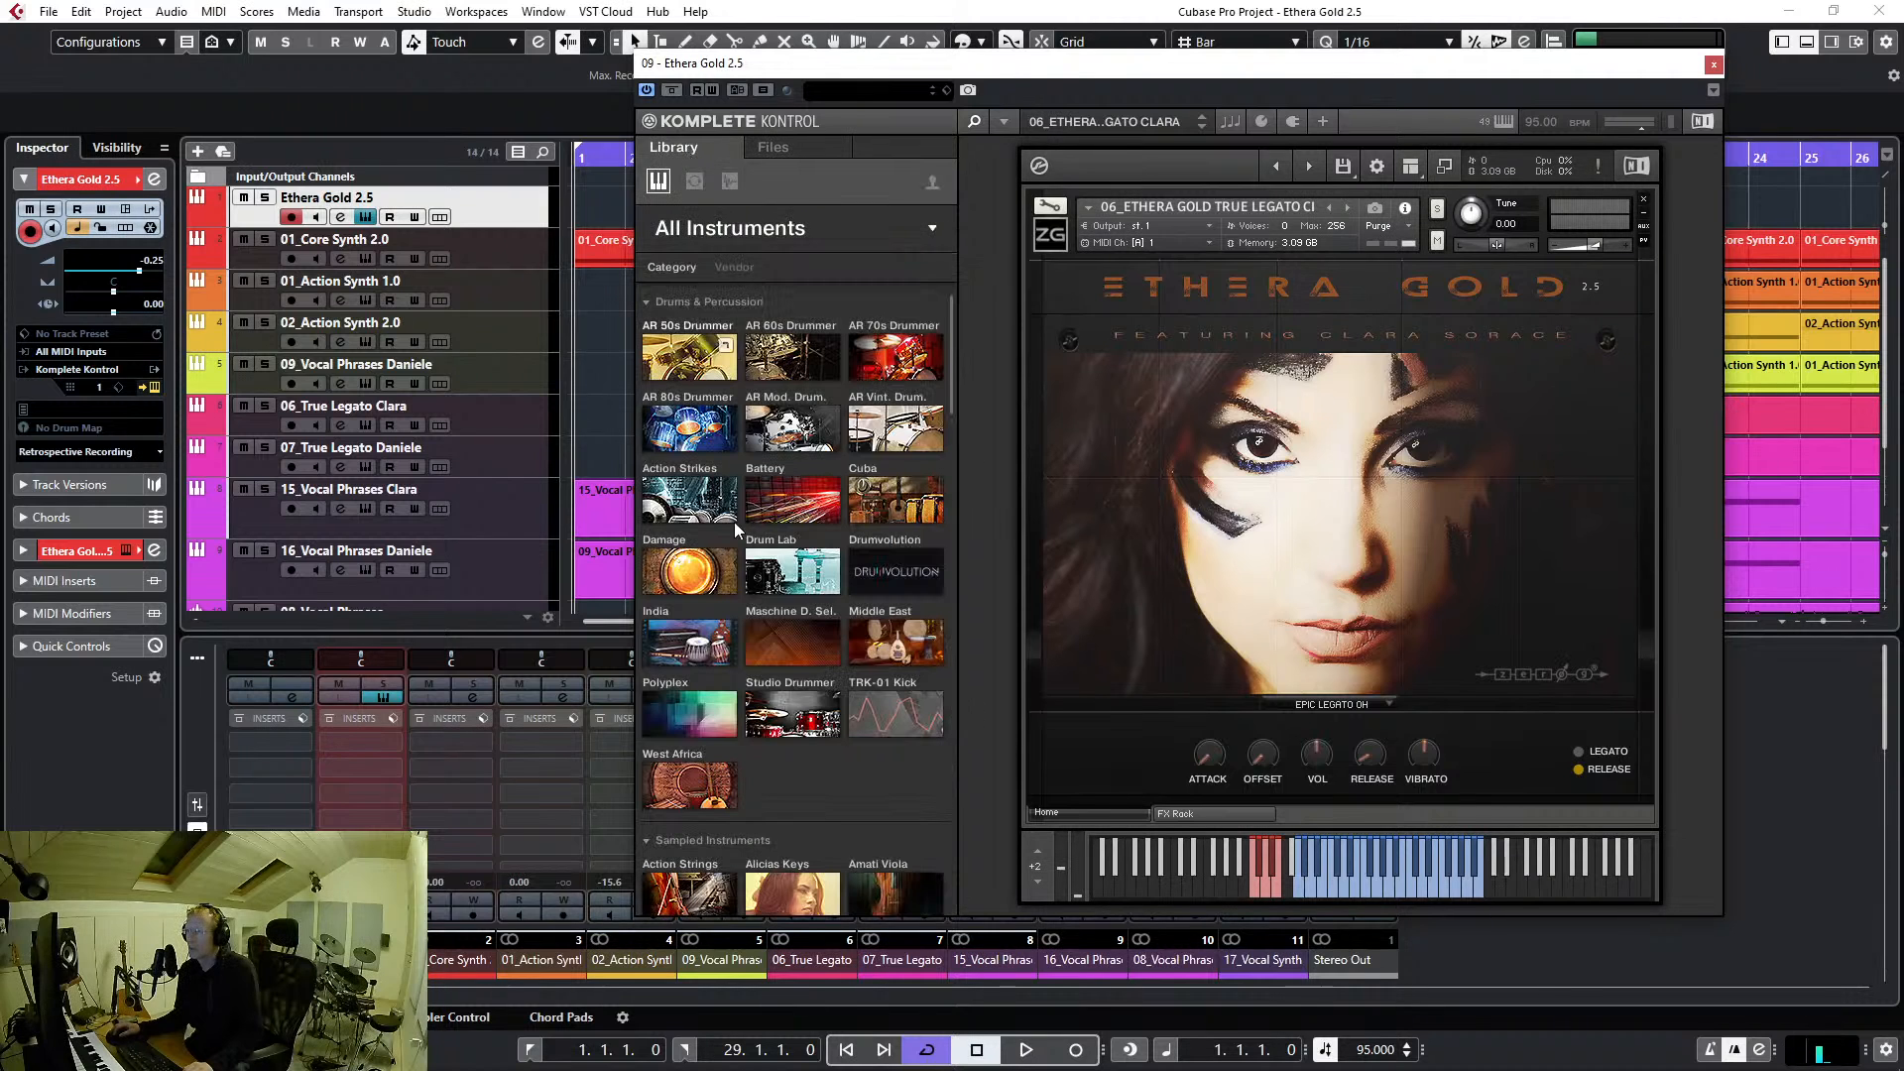
pyautogui.click(812, 238)
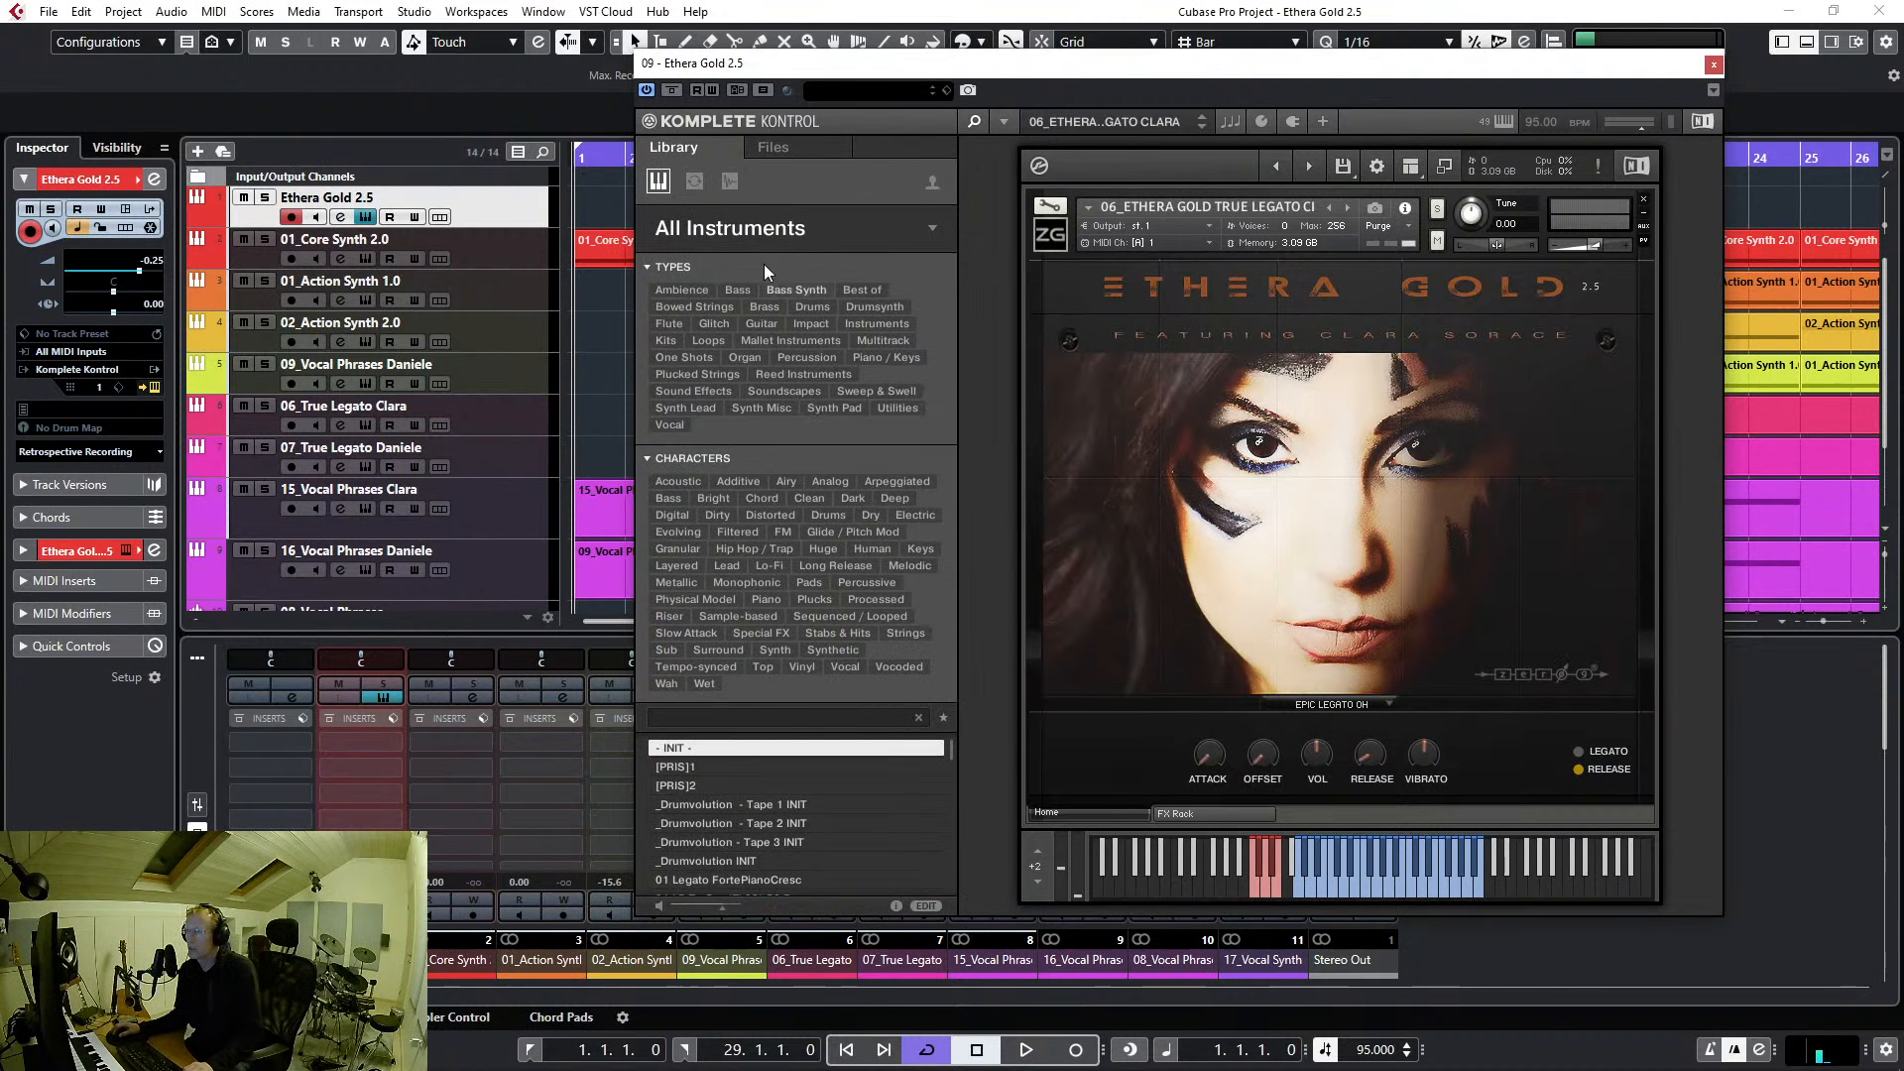
pyautogui.click(774, 147)
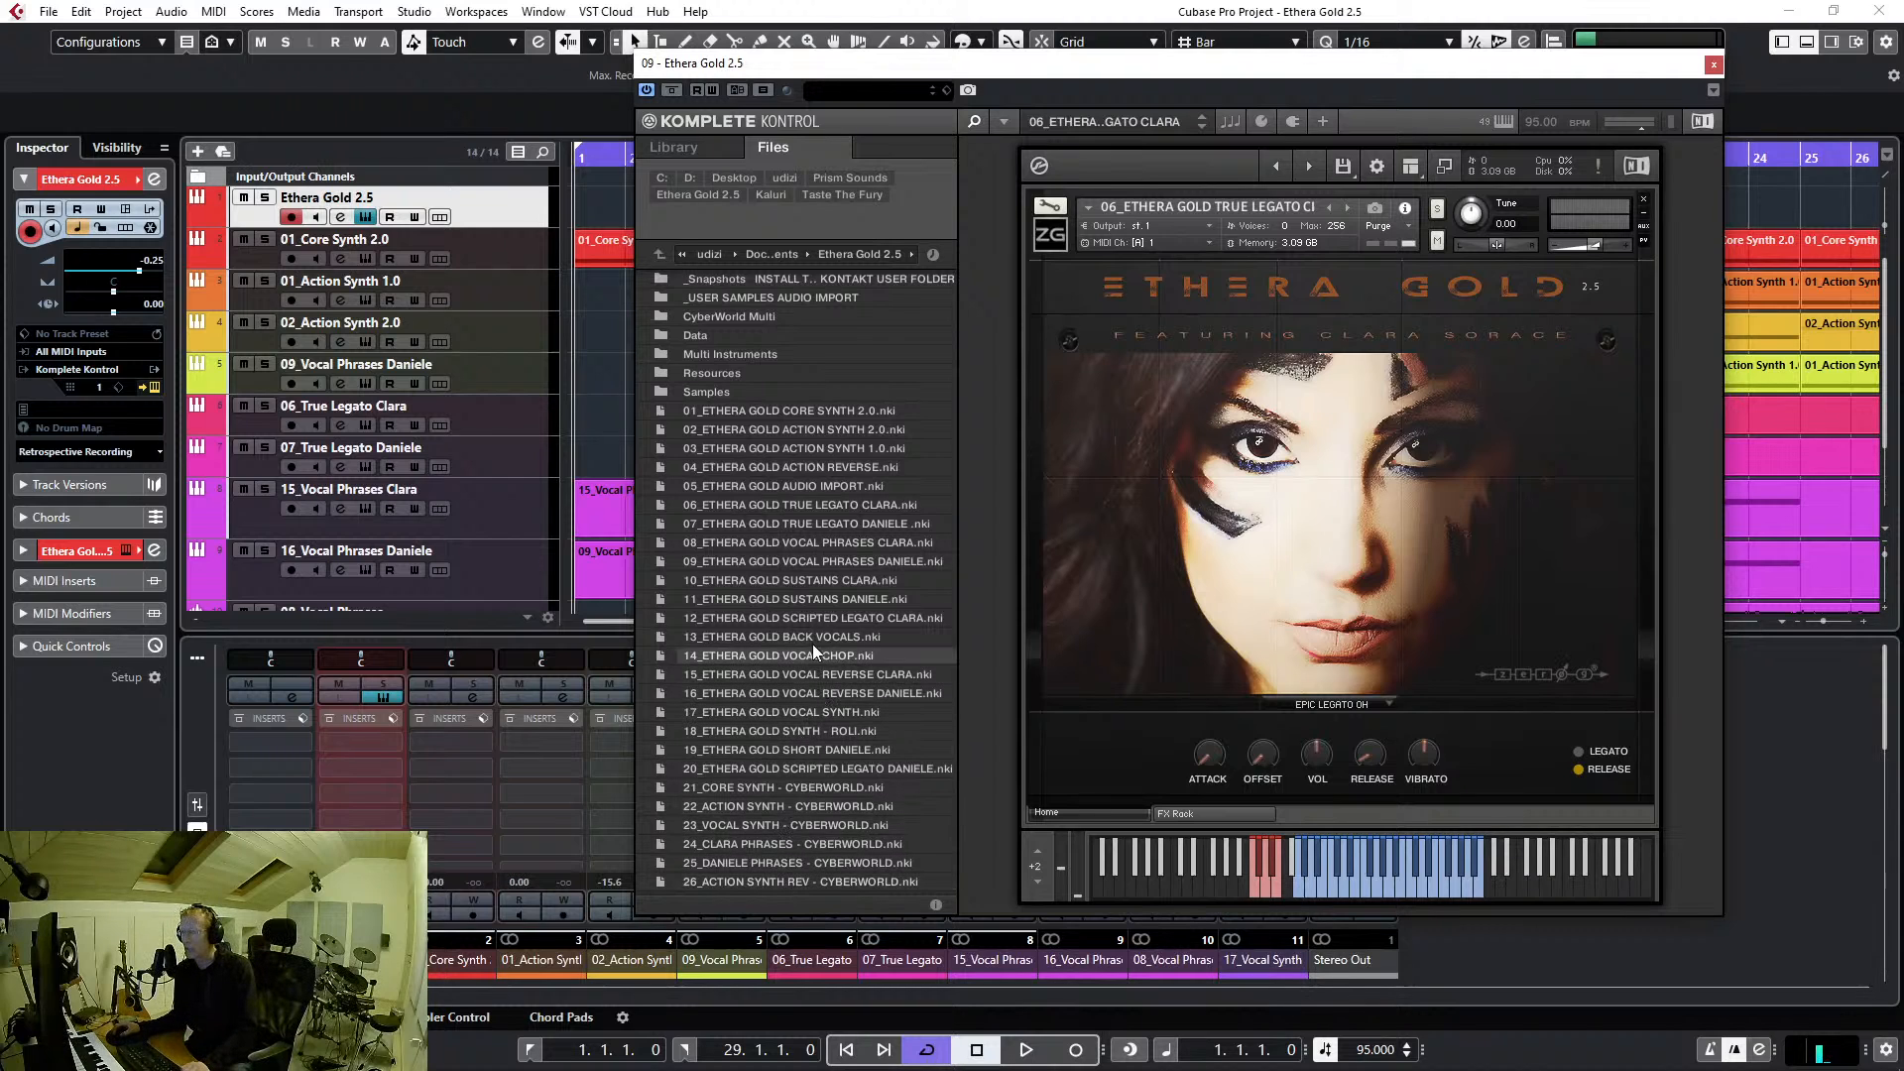
# Remove the loaded True Legato Clara instrument and load 01_ETHERA GOLD CORE SYNTH 2.0.nki instead
pyautogui.click(830, 413)
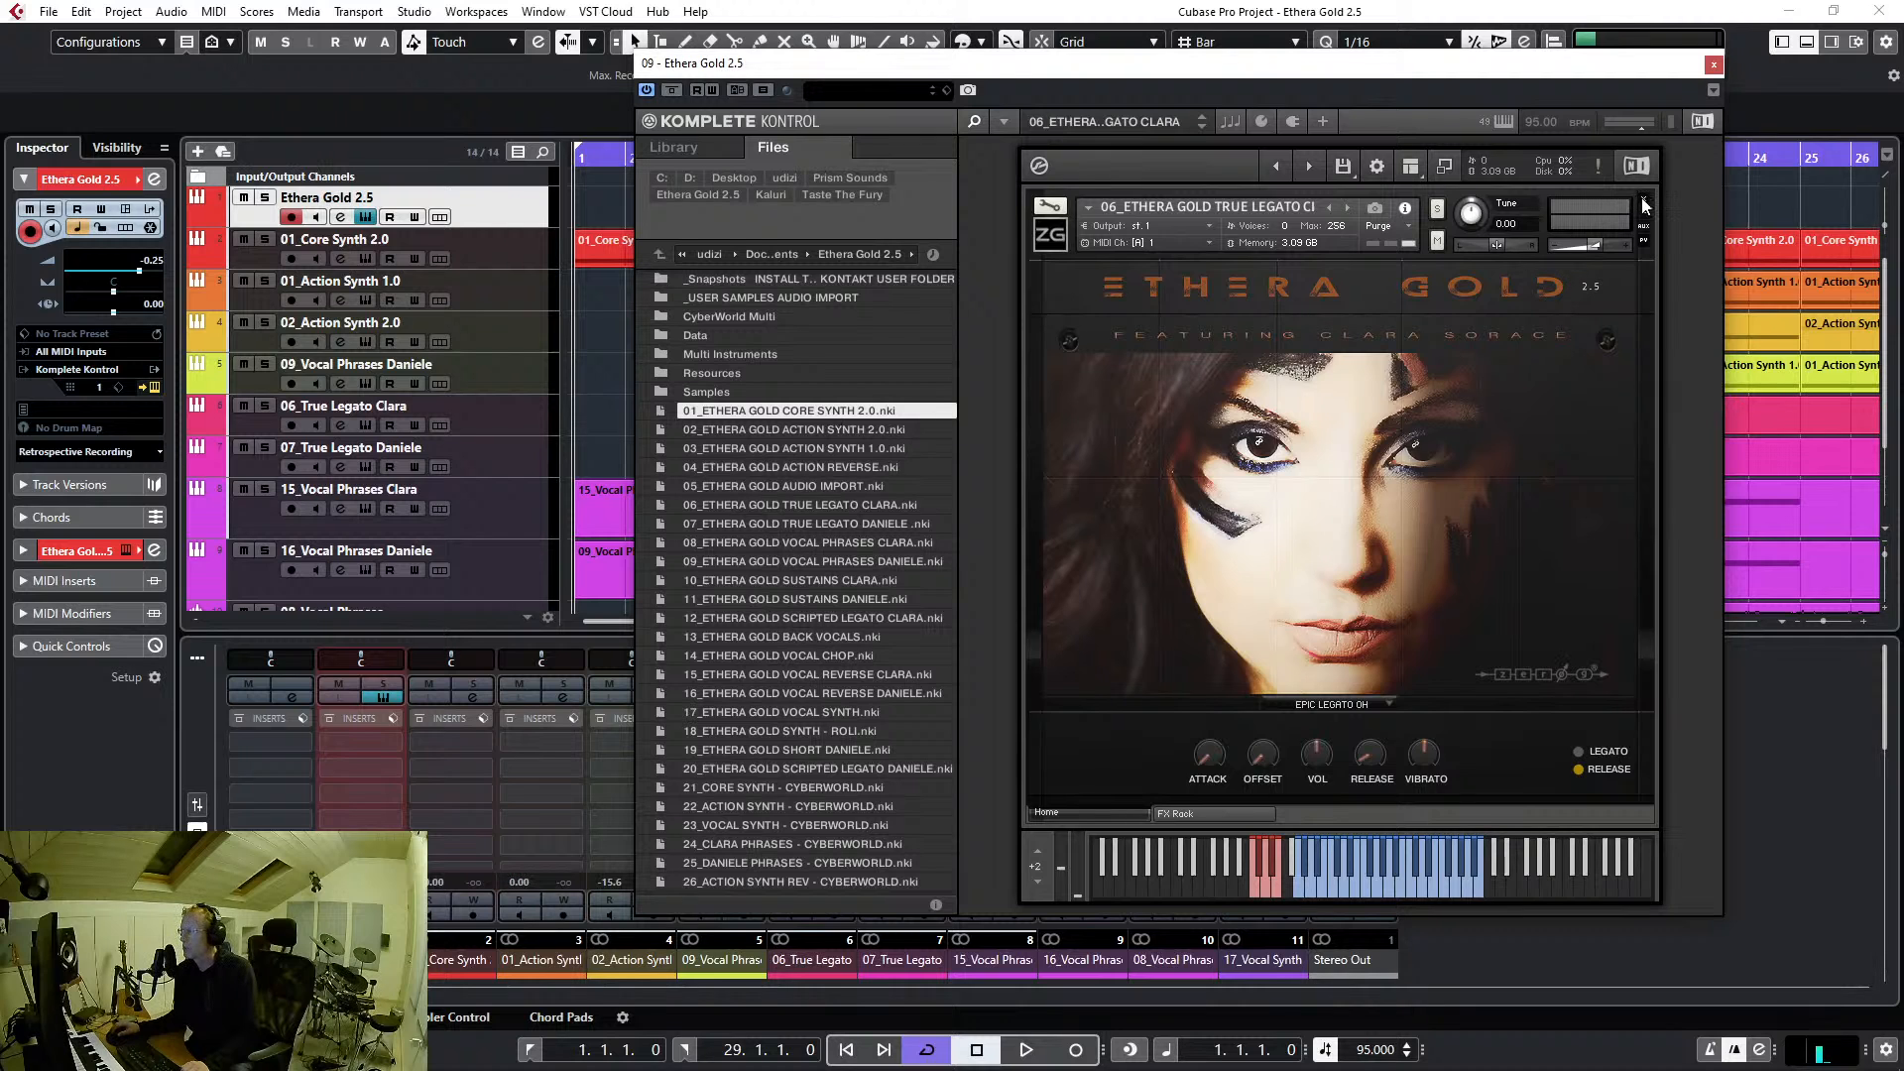
pyautogui.click(1644, 205)
pyautogui.doubleClick(823, 412)
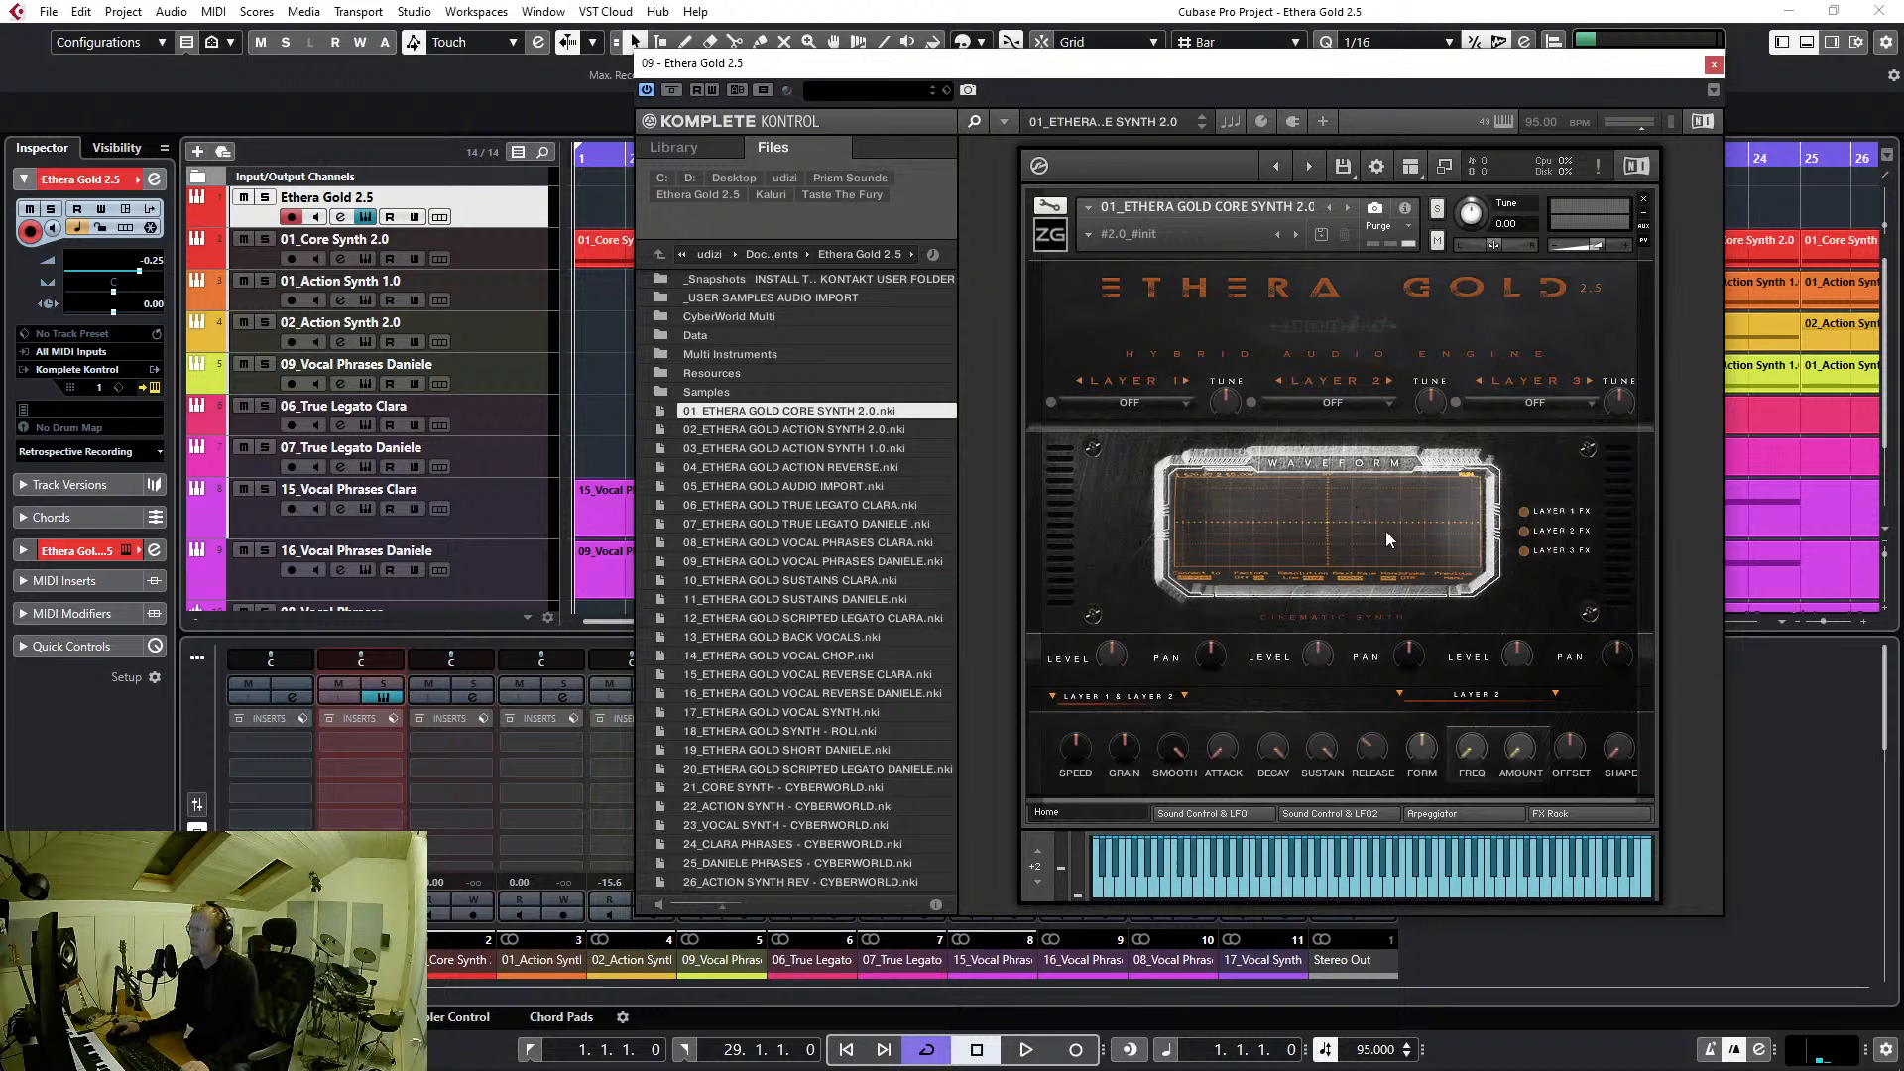
# Load the Strings Movement 1 snapshot from the Strings category of CORE SYNTH 1.0
pyautogui.click(1086, 235)
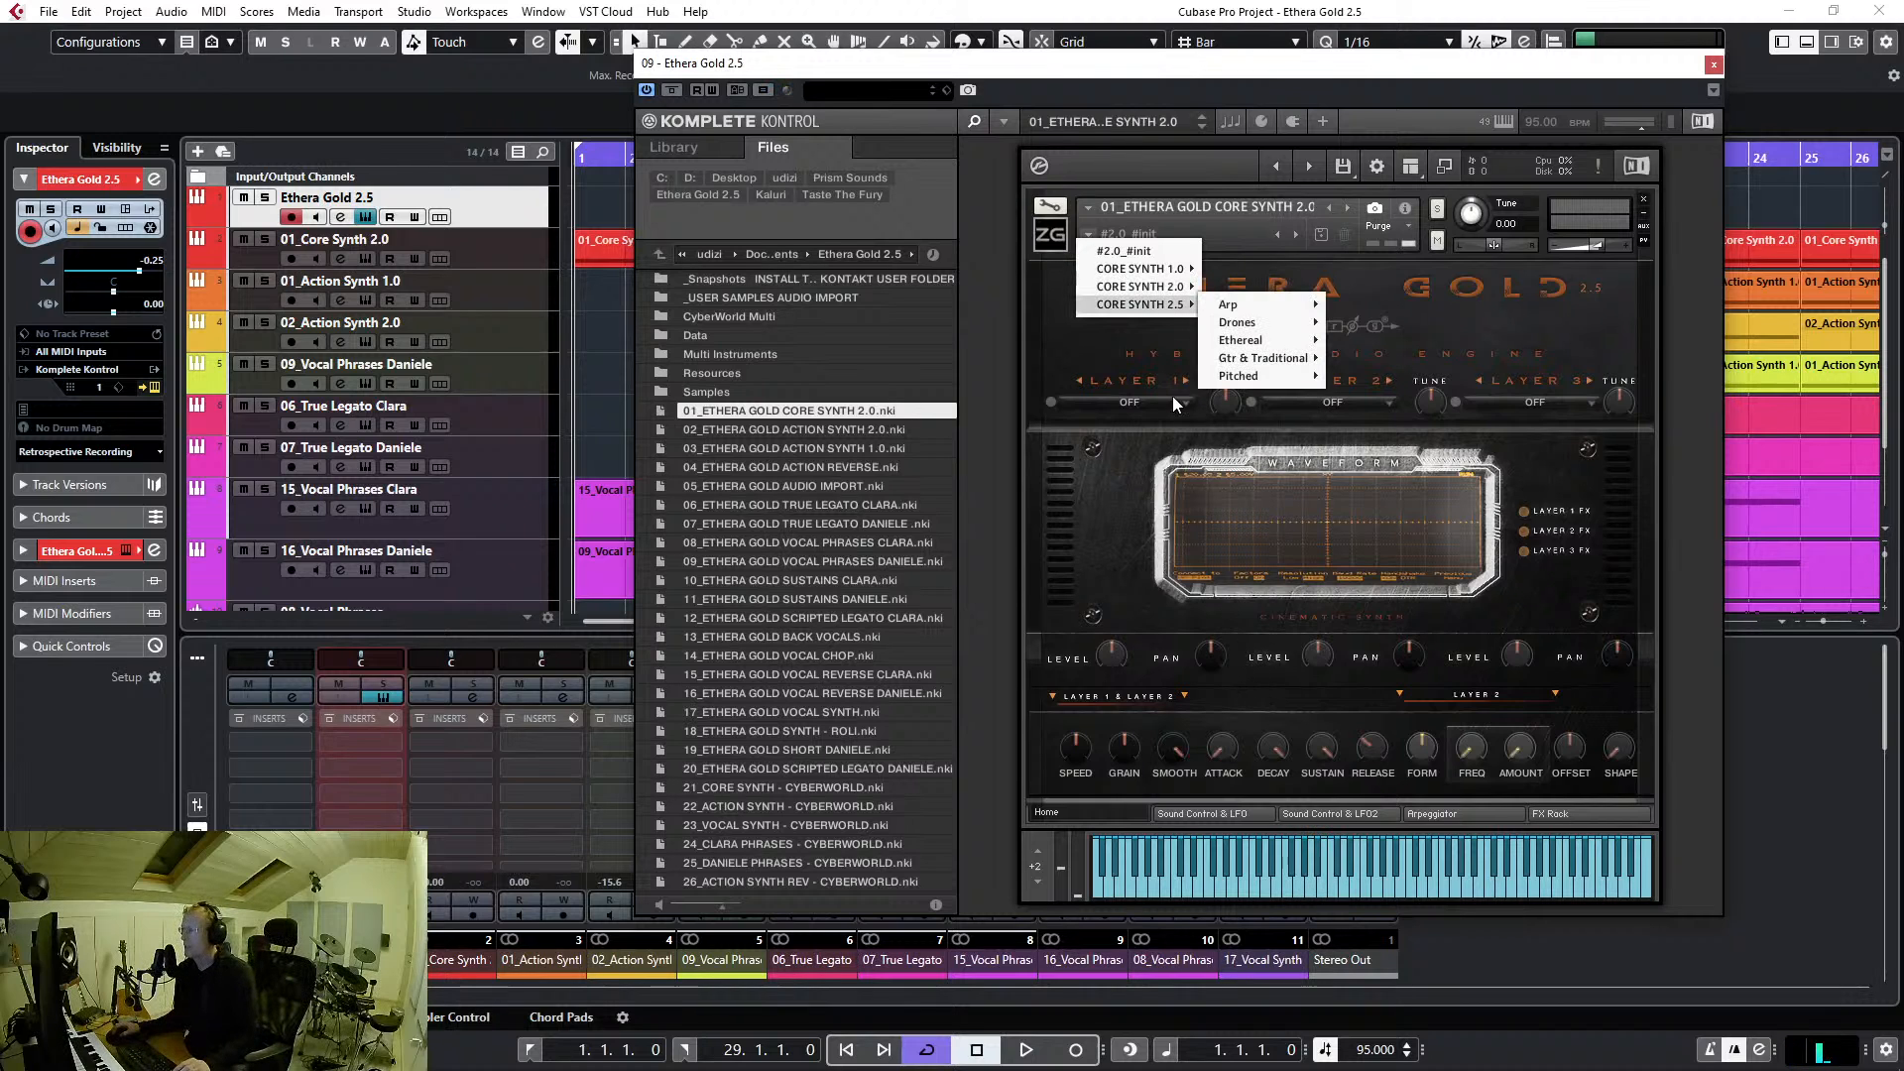
pyautogui.moveTo(1119, 280)
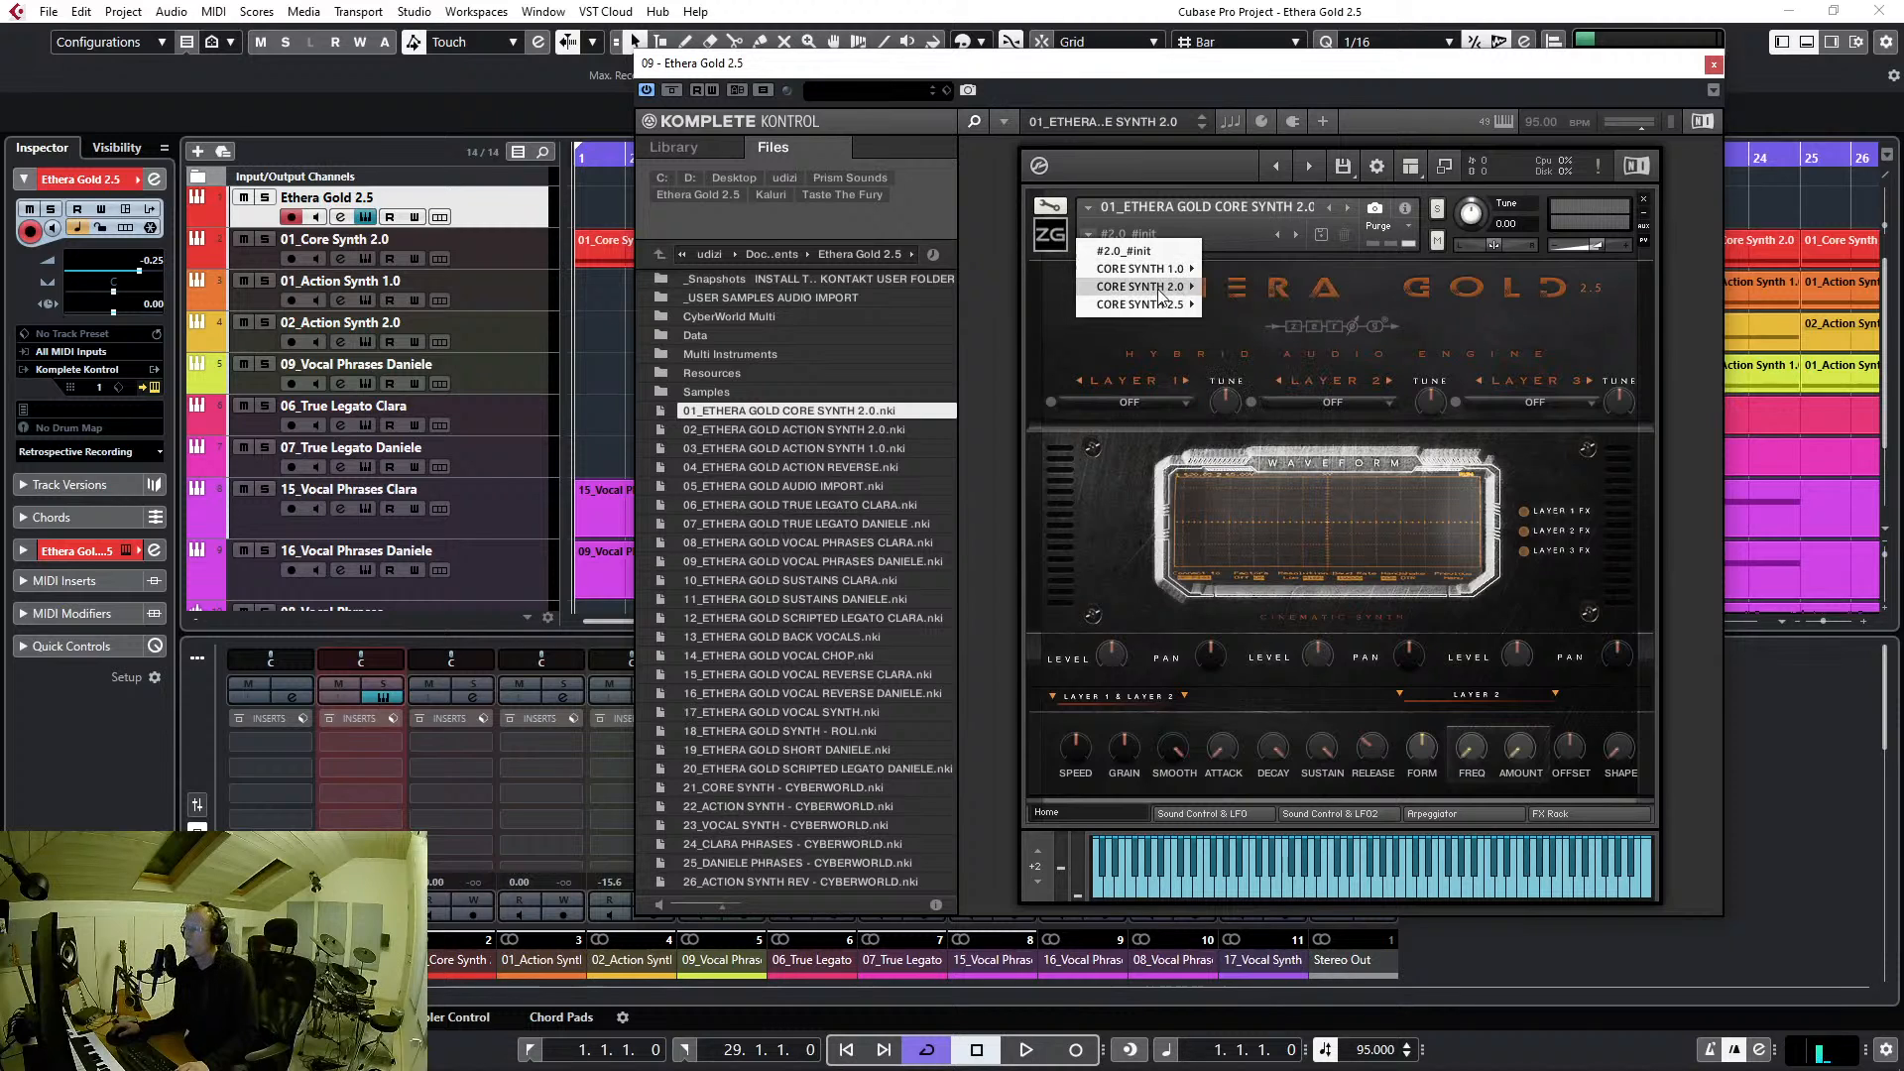
pyautogui.moveTo(1179, 271)
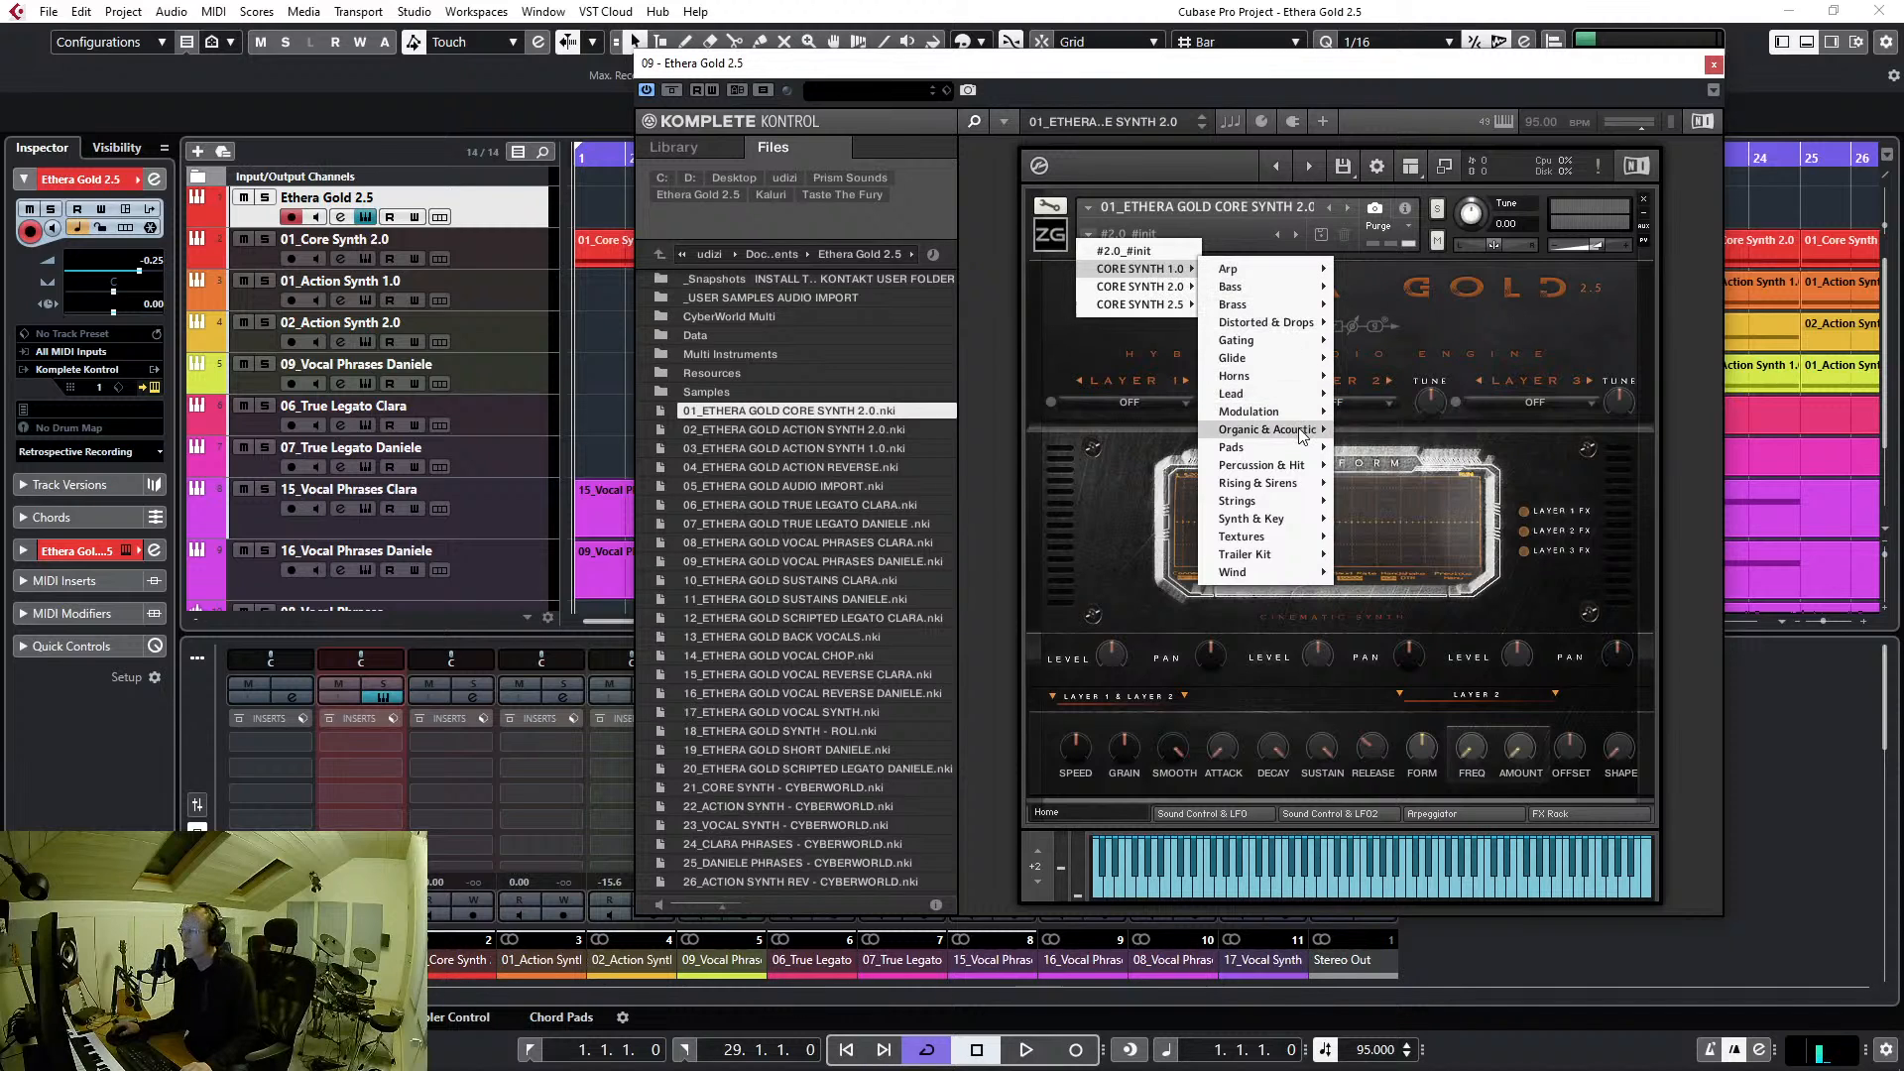
pyautogui.moveTo(1302, 434)
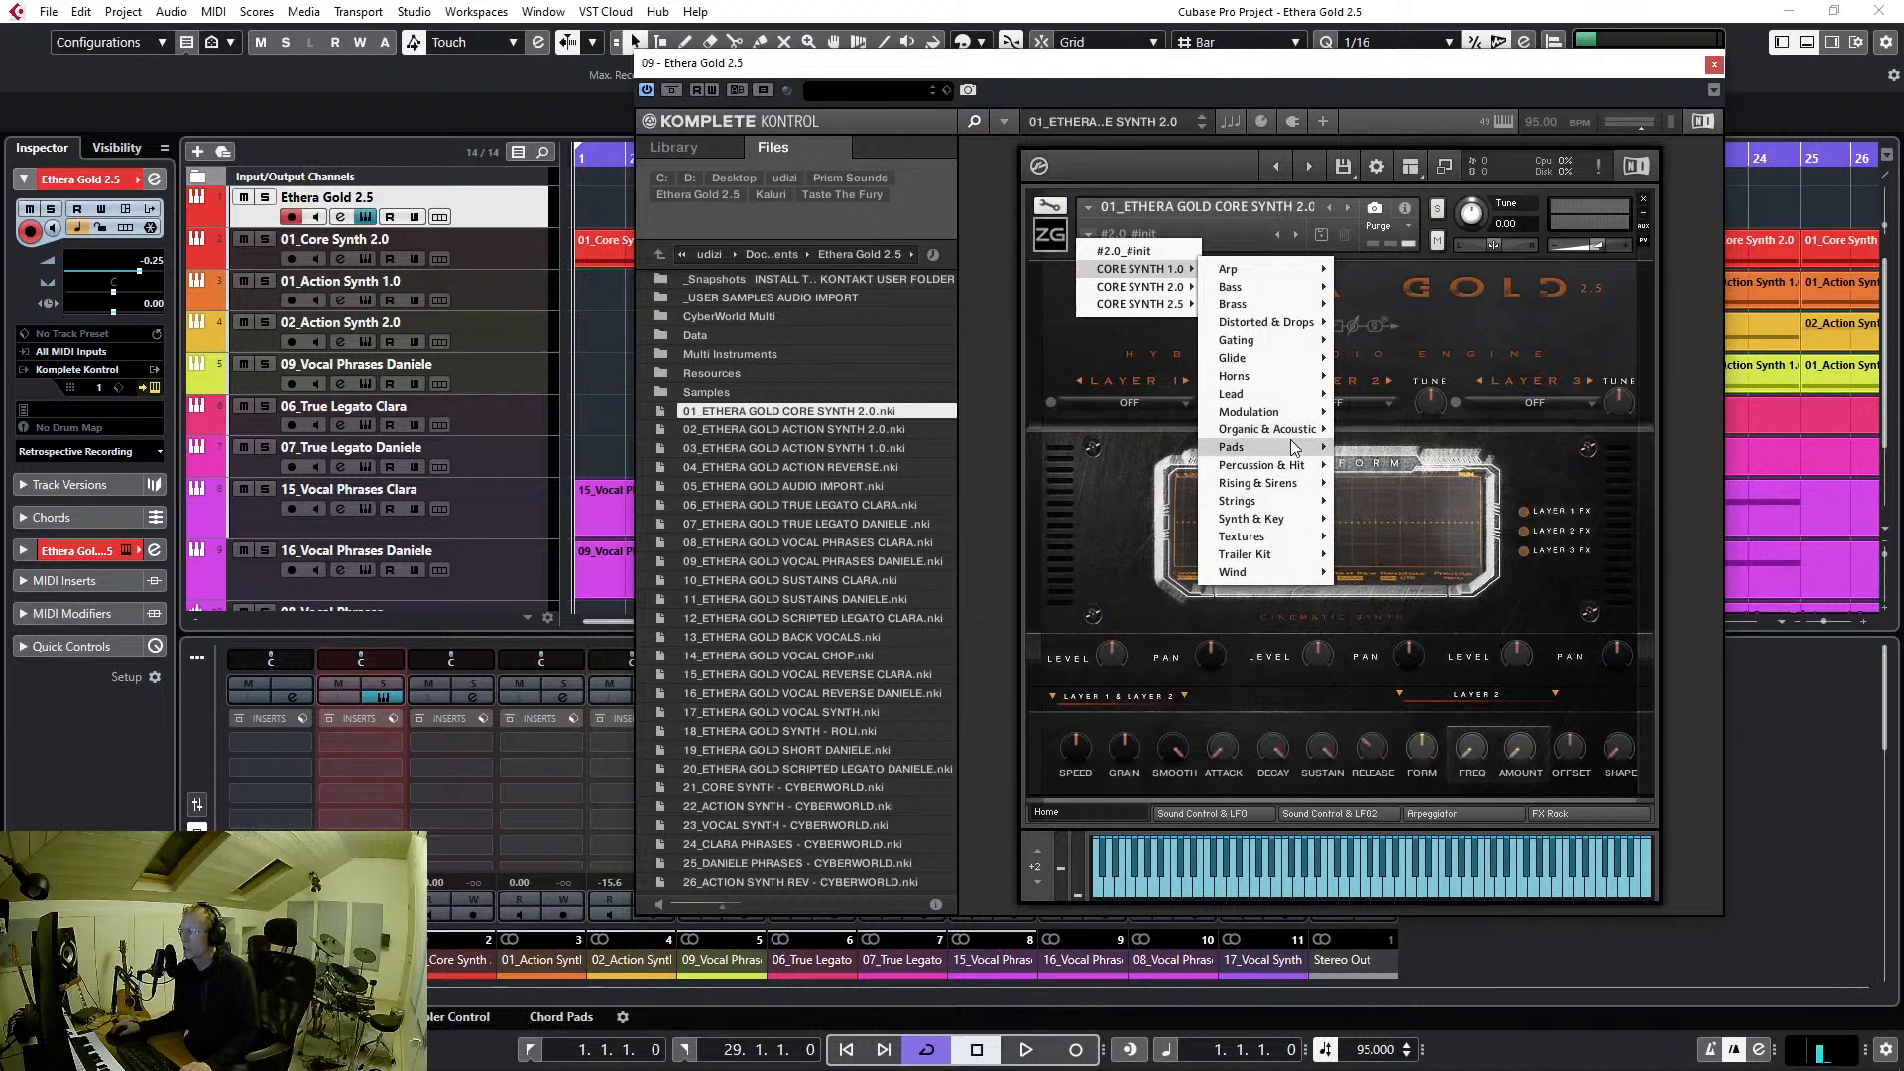
pyautogui.moveTo(1285, 501)
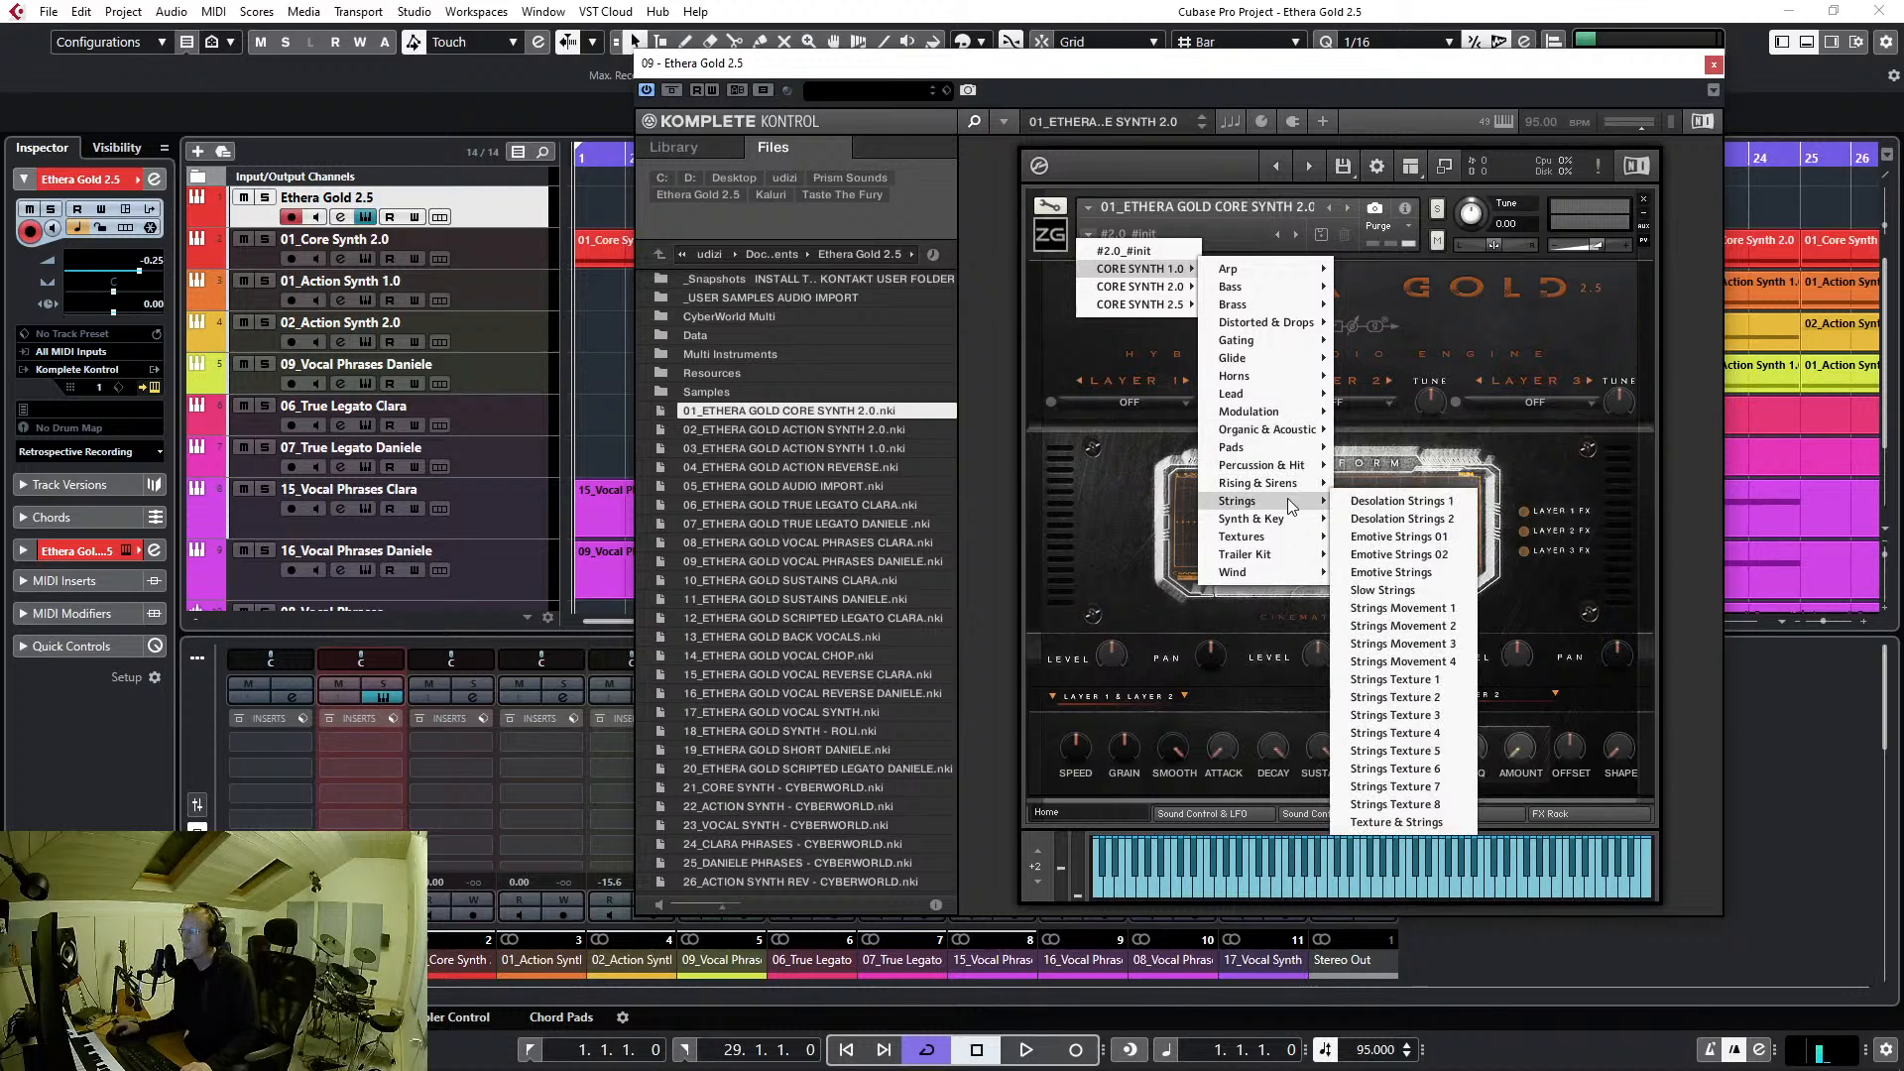
pyautogui.click(1402, 608)
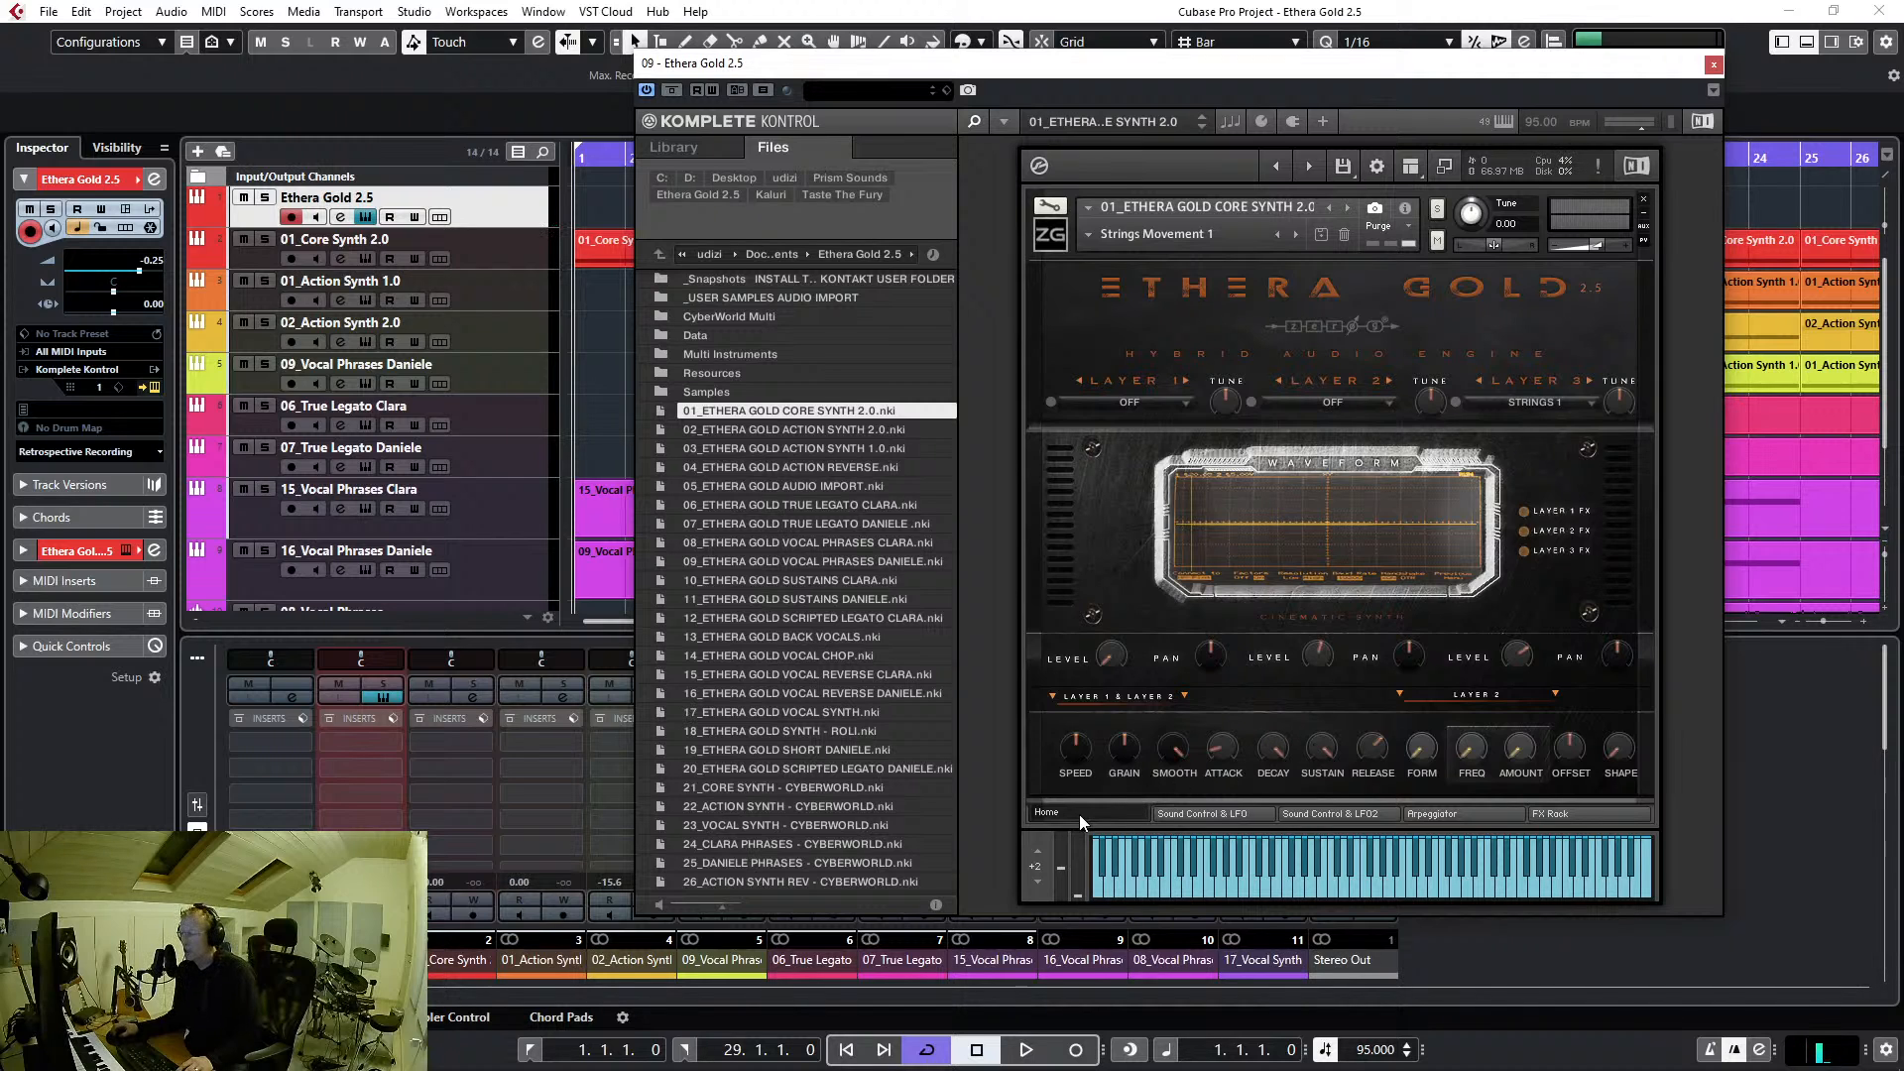
# Examine the synth's sound control, LFO filter, arpeggiator and FX rack pages, sketching a wave-shaped pattern in the step sequencer
pyautogui.click(1180, 818)
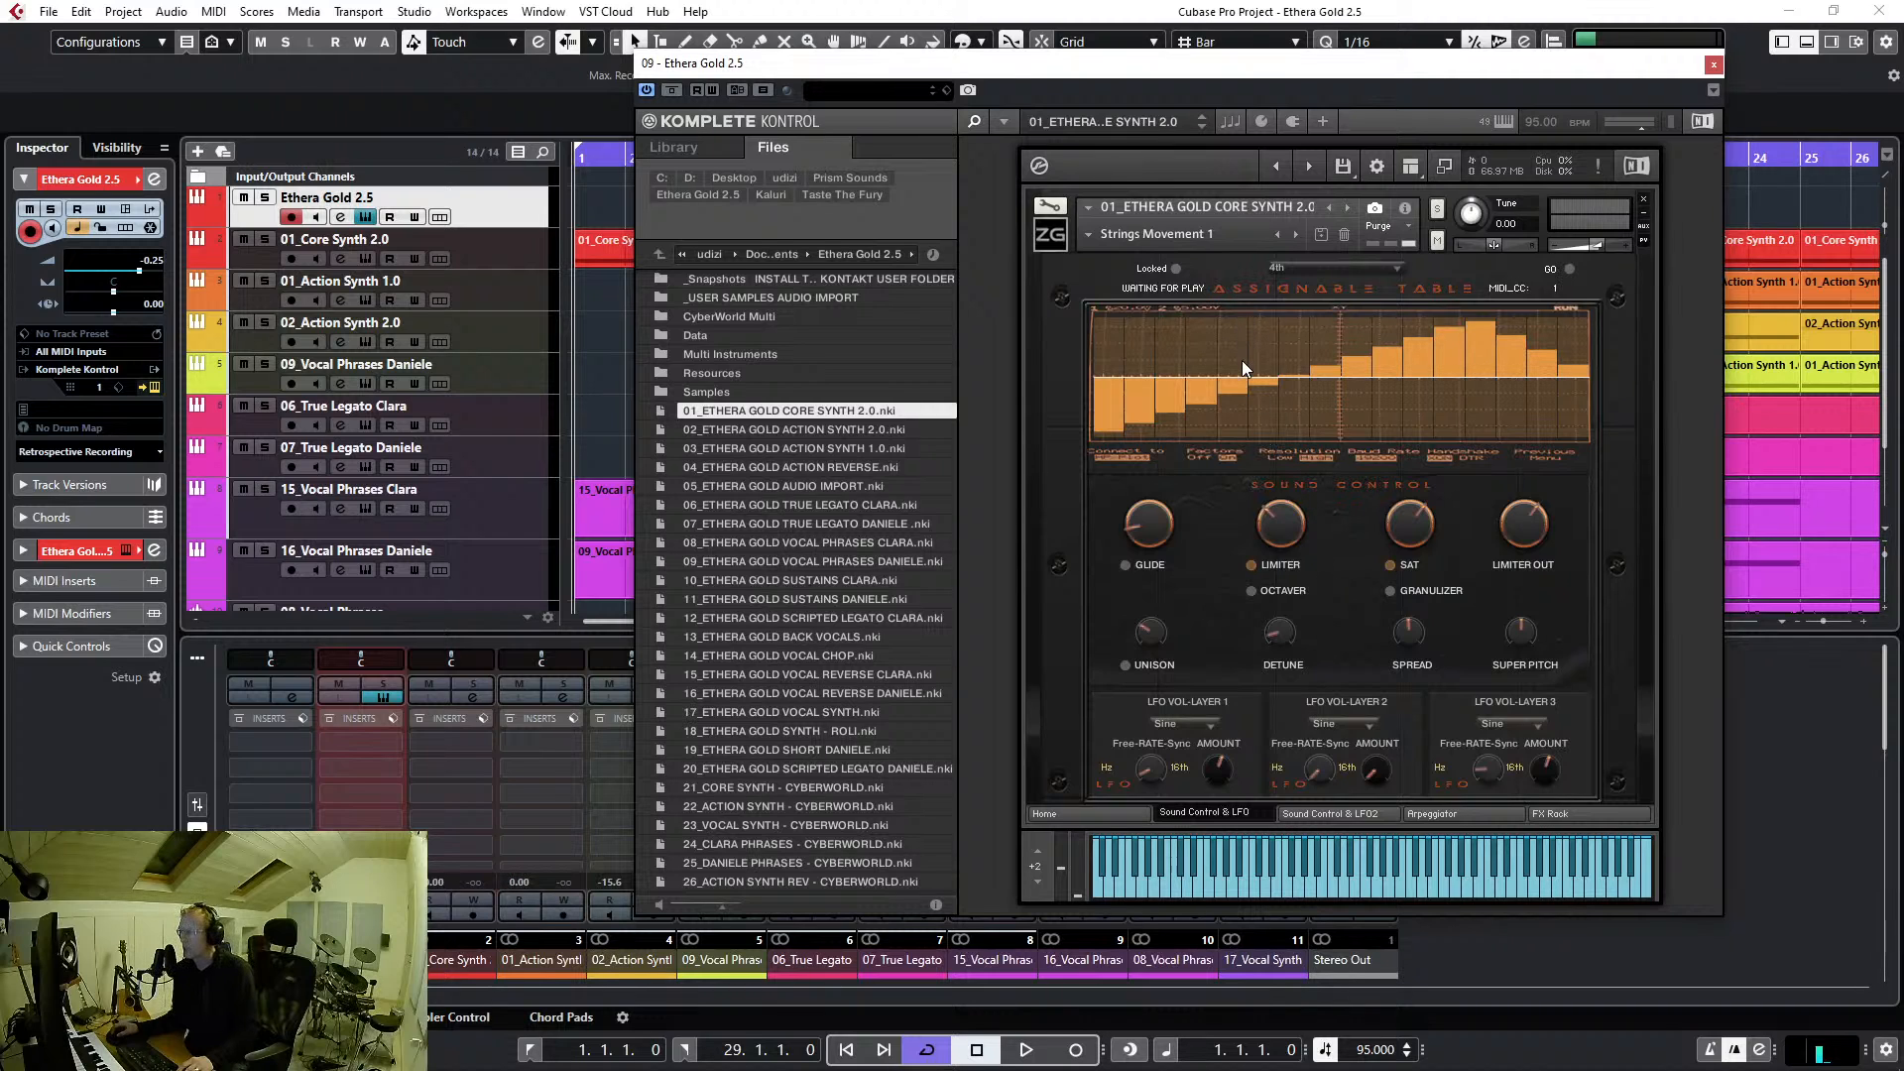
pyautogui.click(1332, 815)
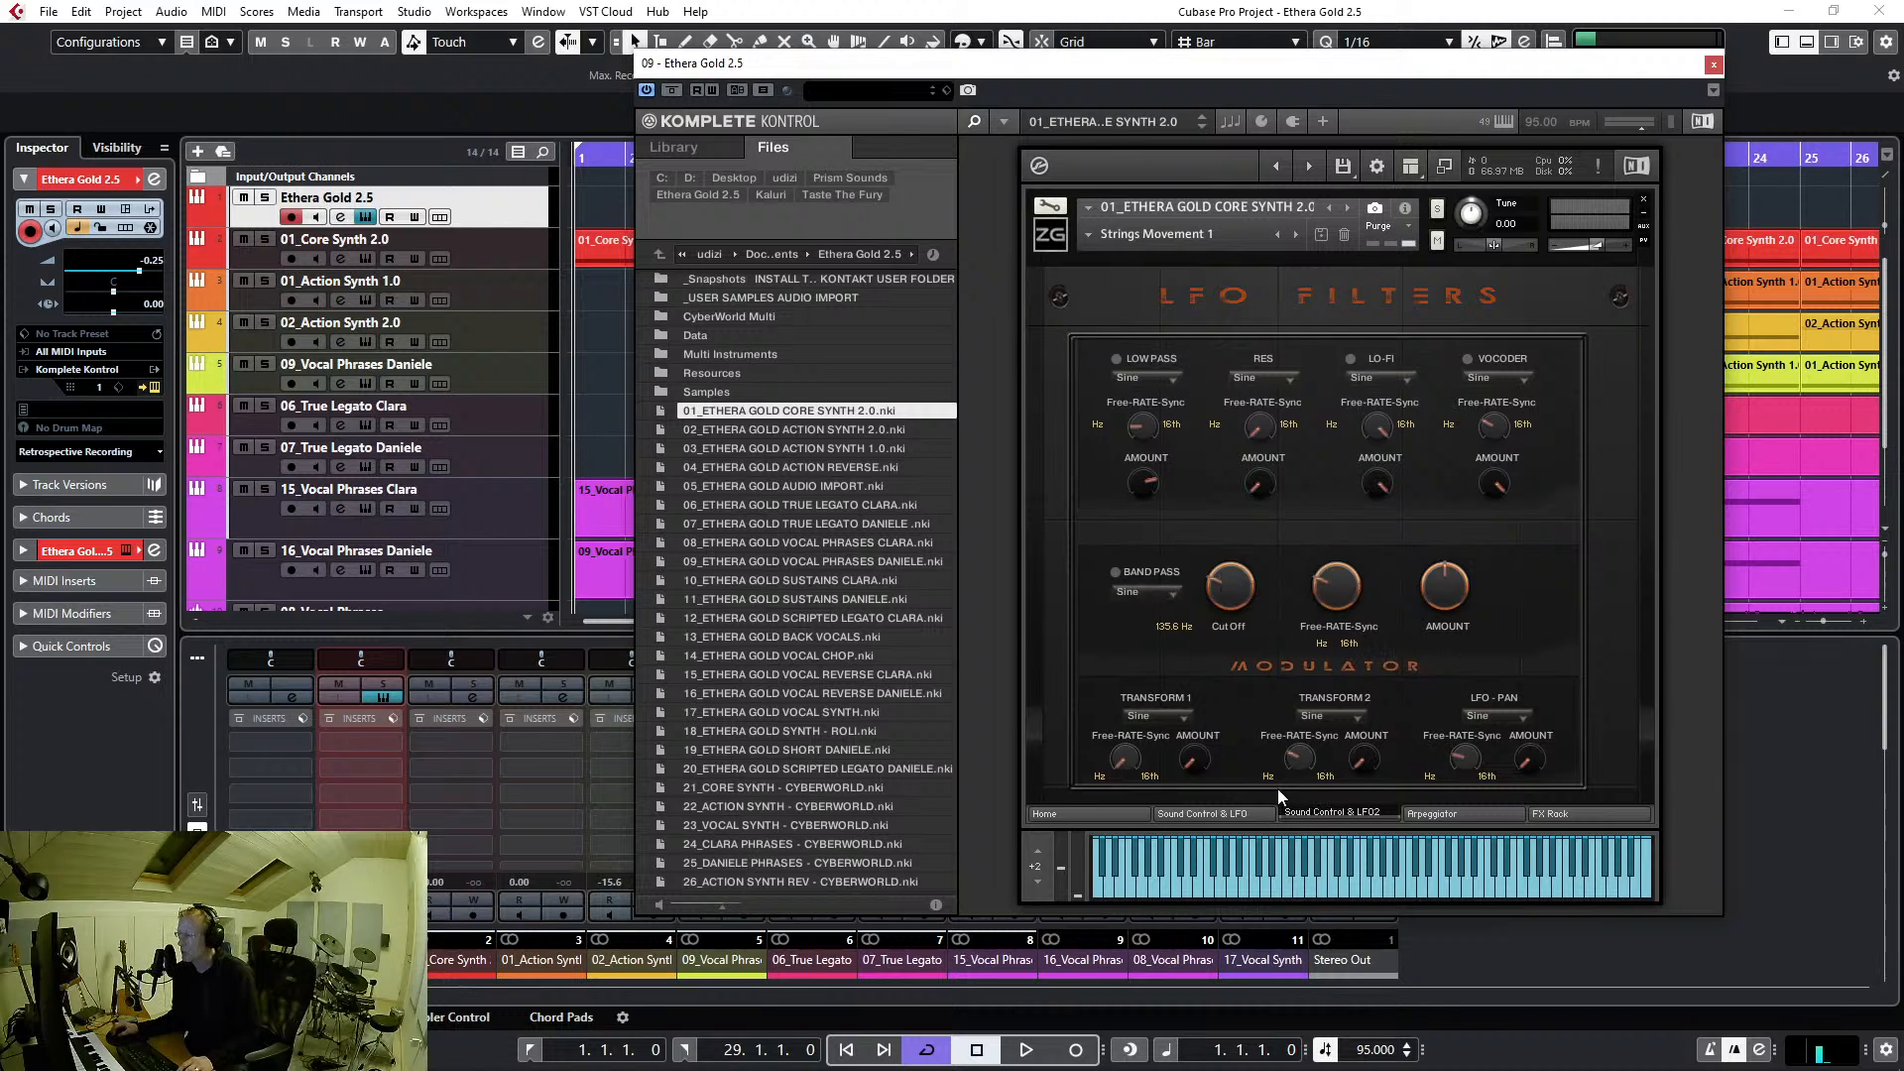
pyautogui.click(1443, 813)
pyautogui.moveTo(1132, 533)
pyautogui.mouseDown()
pyautogui.moveTo(1345, 505)
pyautogui.moveTo(1517, 439)
pyautogui.mouseUp()
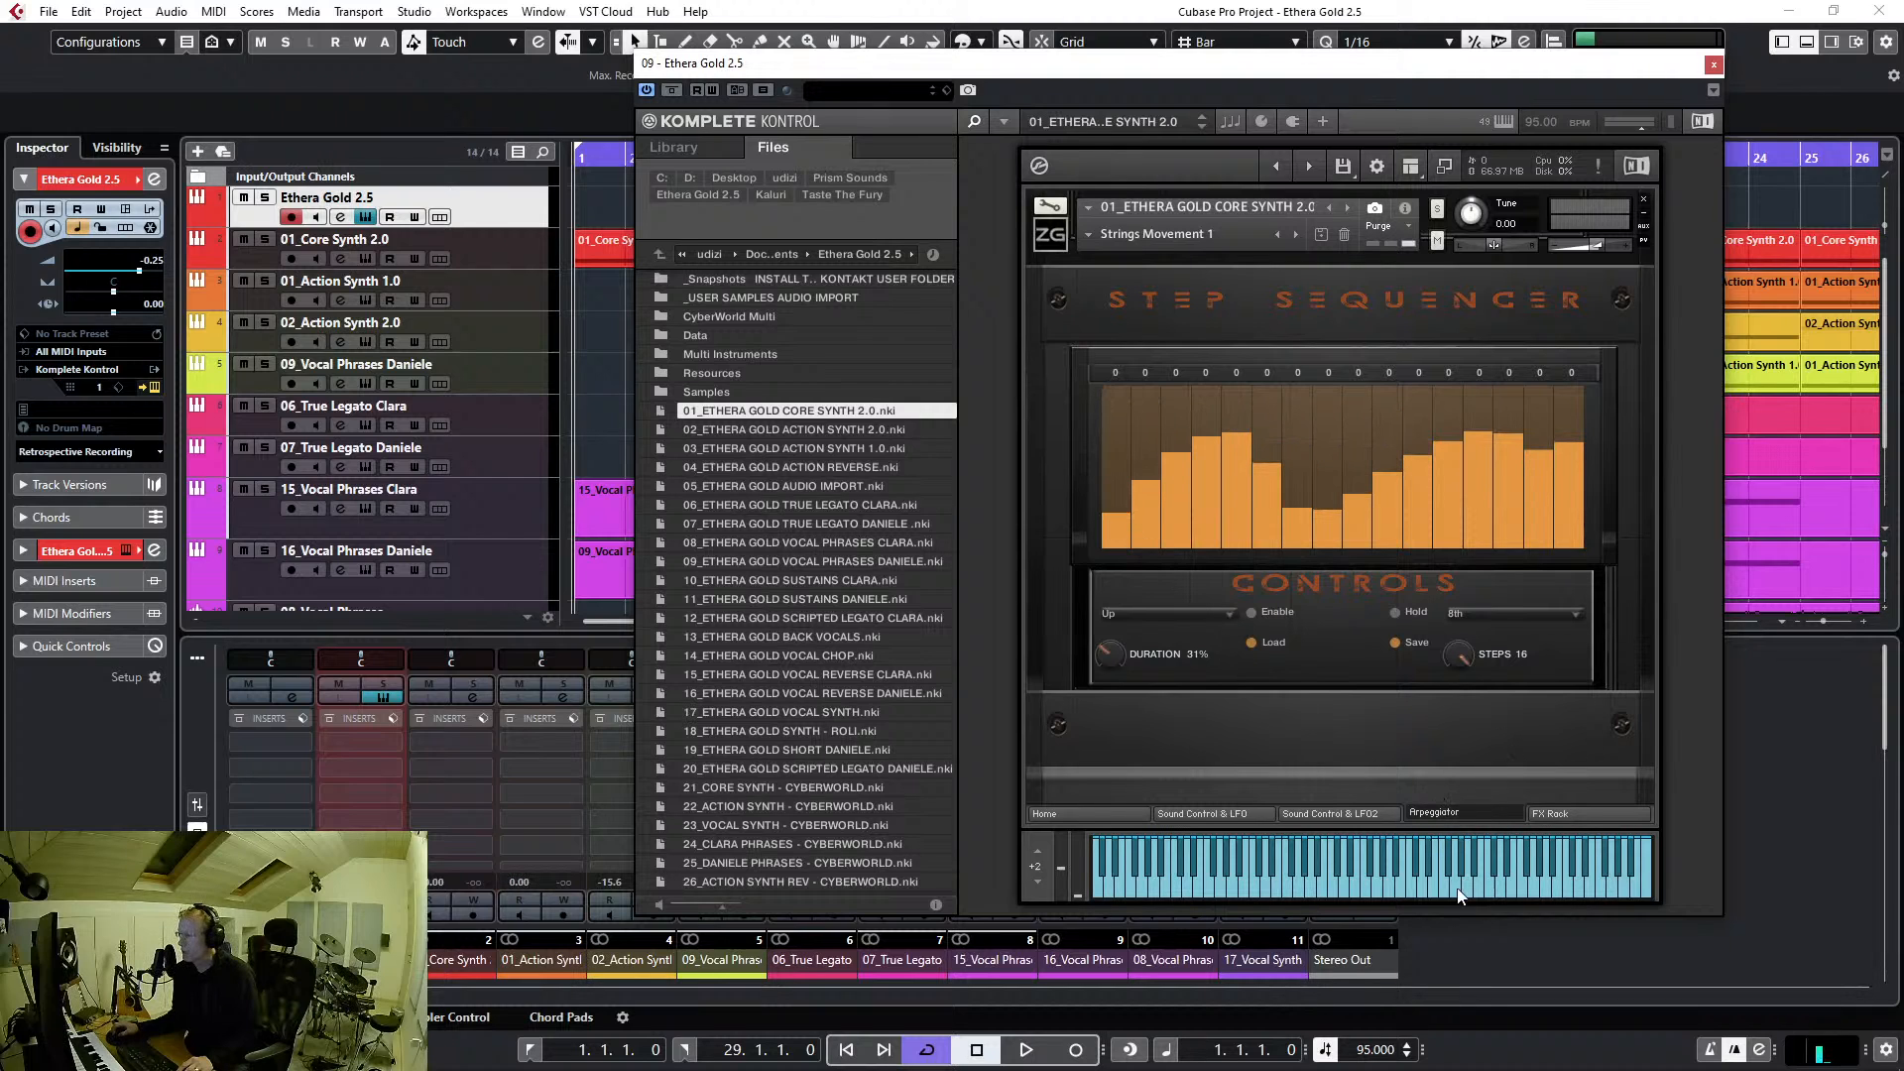
pyautogui.click(1539, 813)
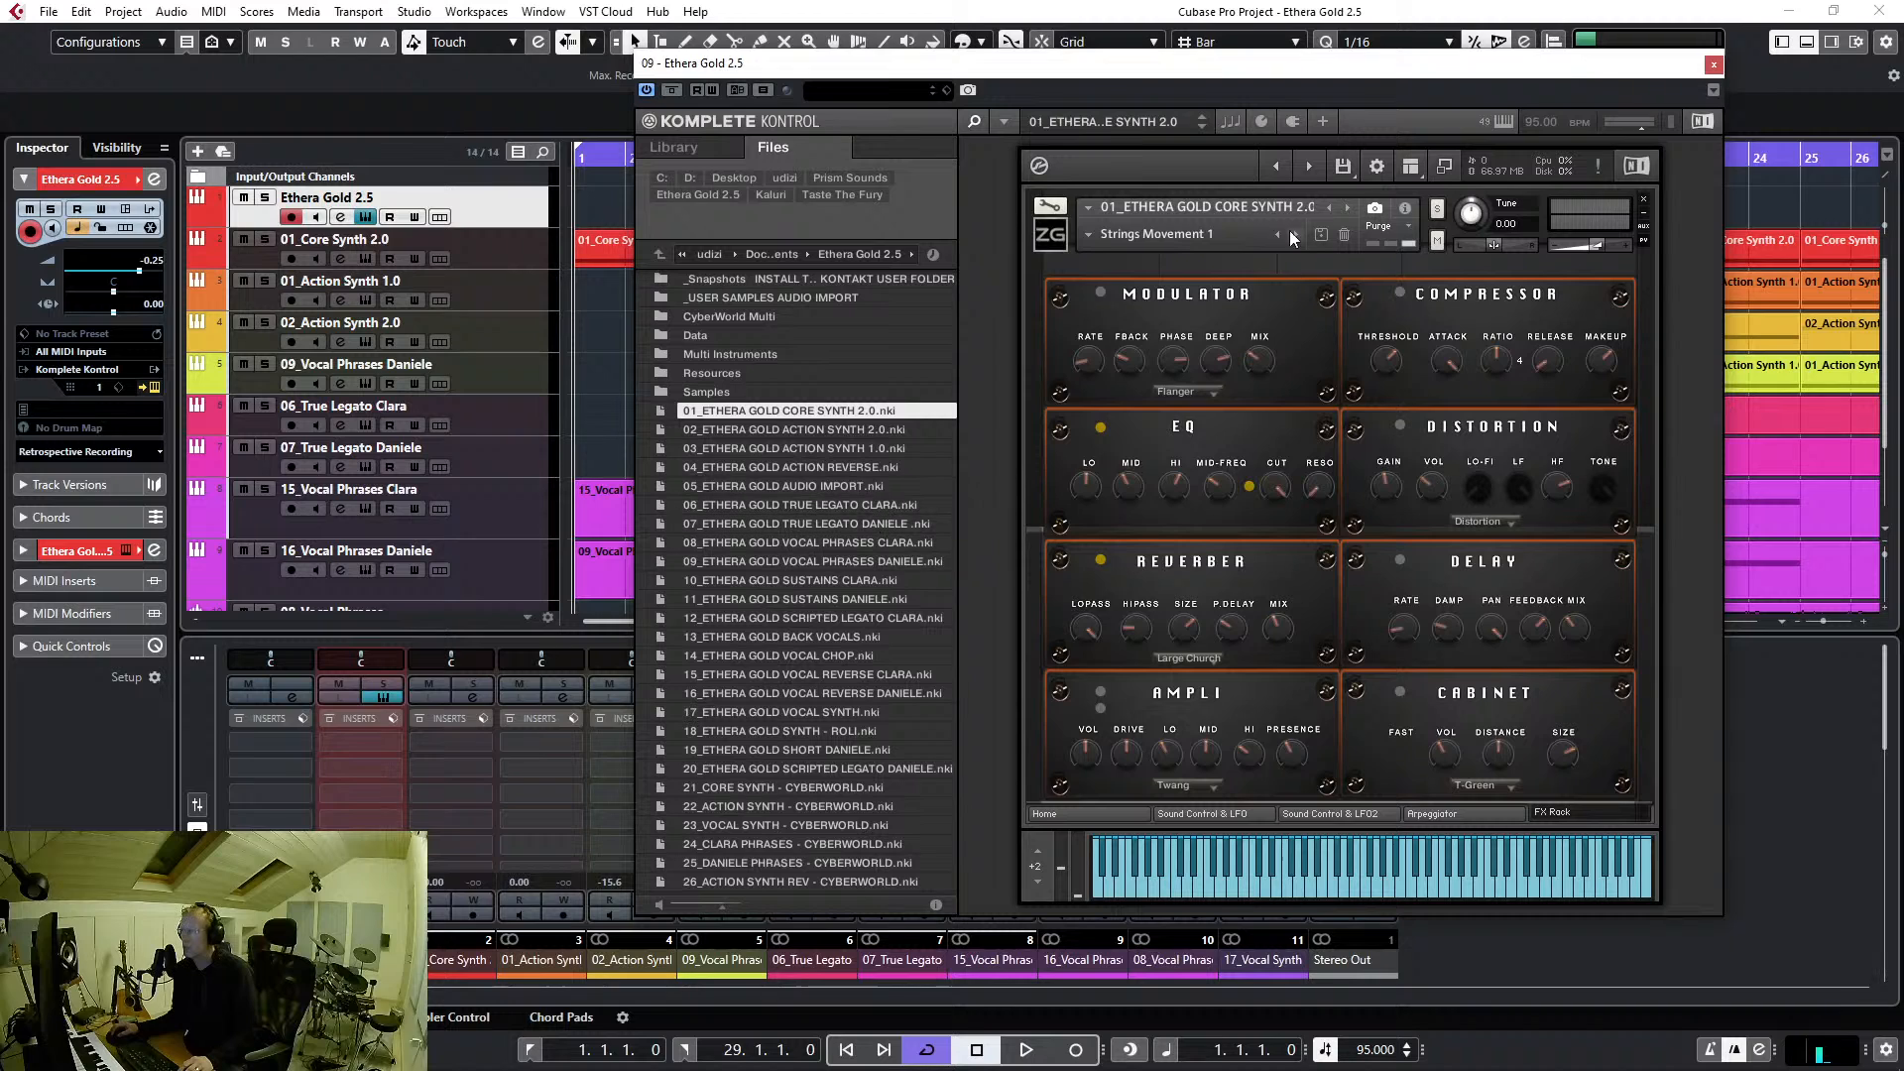
# Load the Ethereal Texture 01 snapshot from CORE SYNTH 2.5's Ethereal category and return to the synth's home page
pyautogui.click(1080, 234)
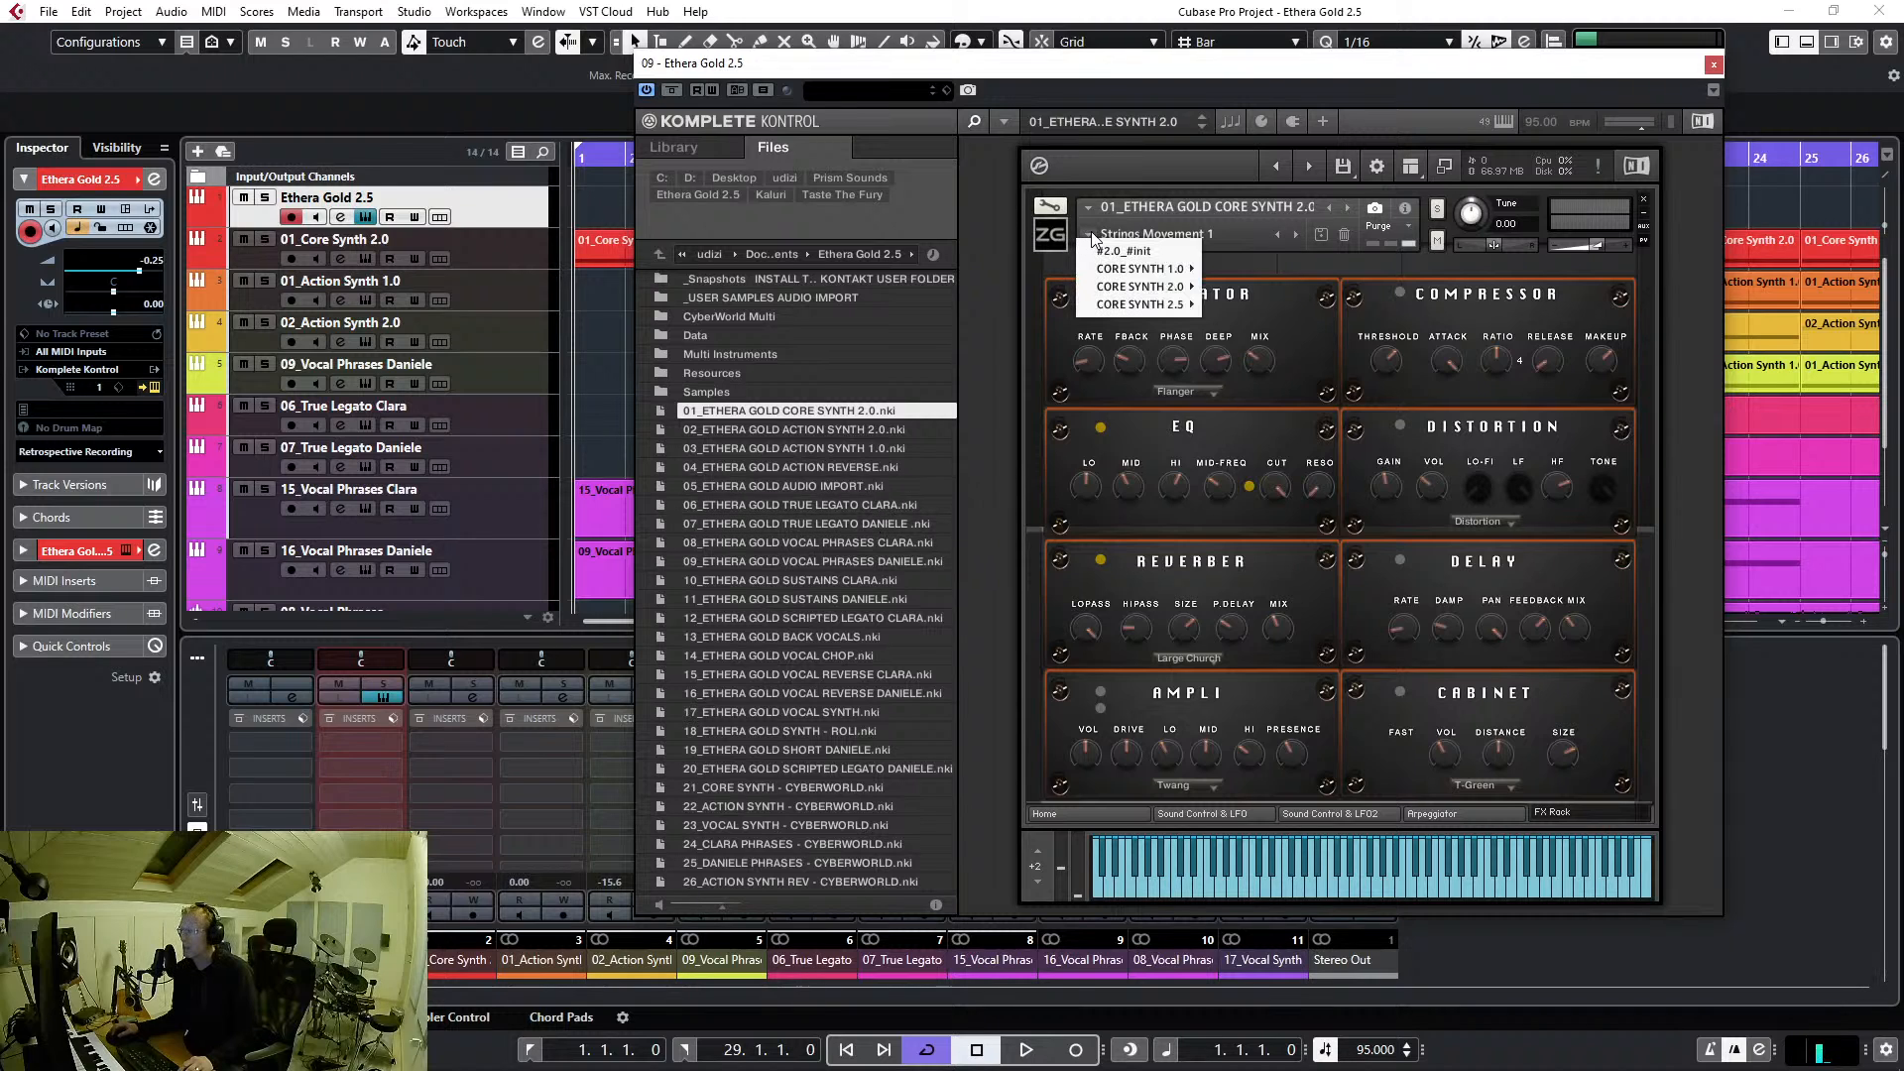
pyautogui.moveTo(1150, 304)
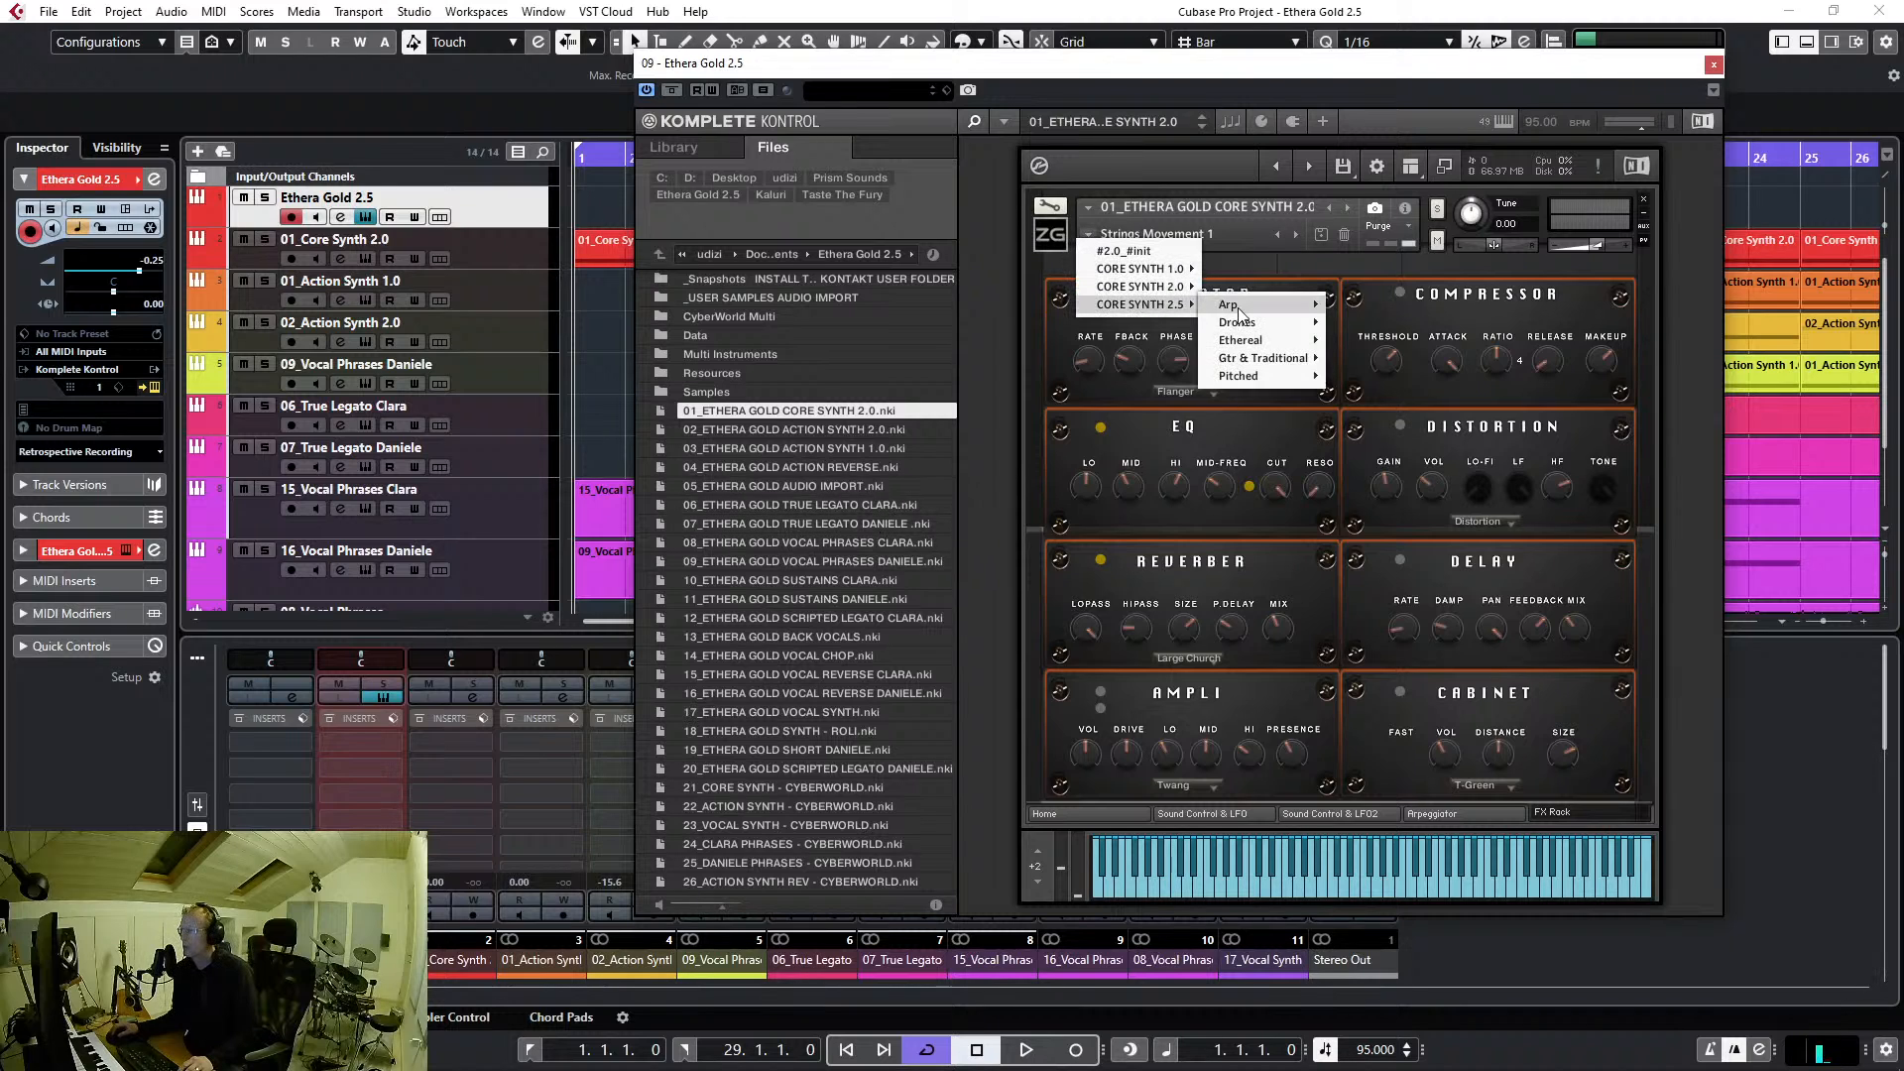
pyautogui.moveTo(1275, 306)
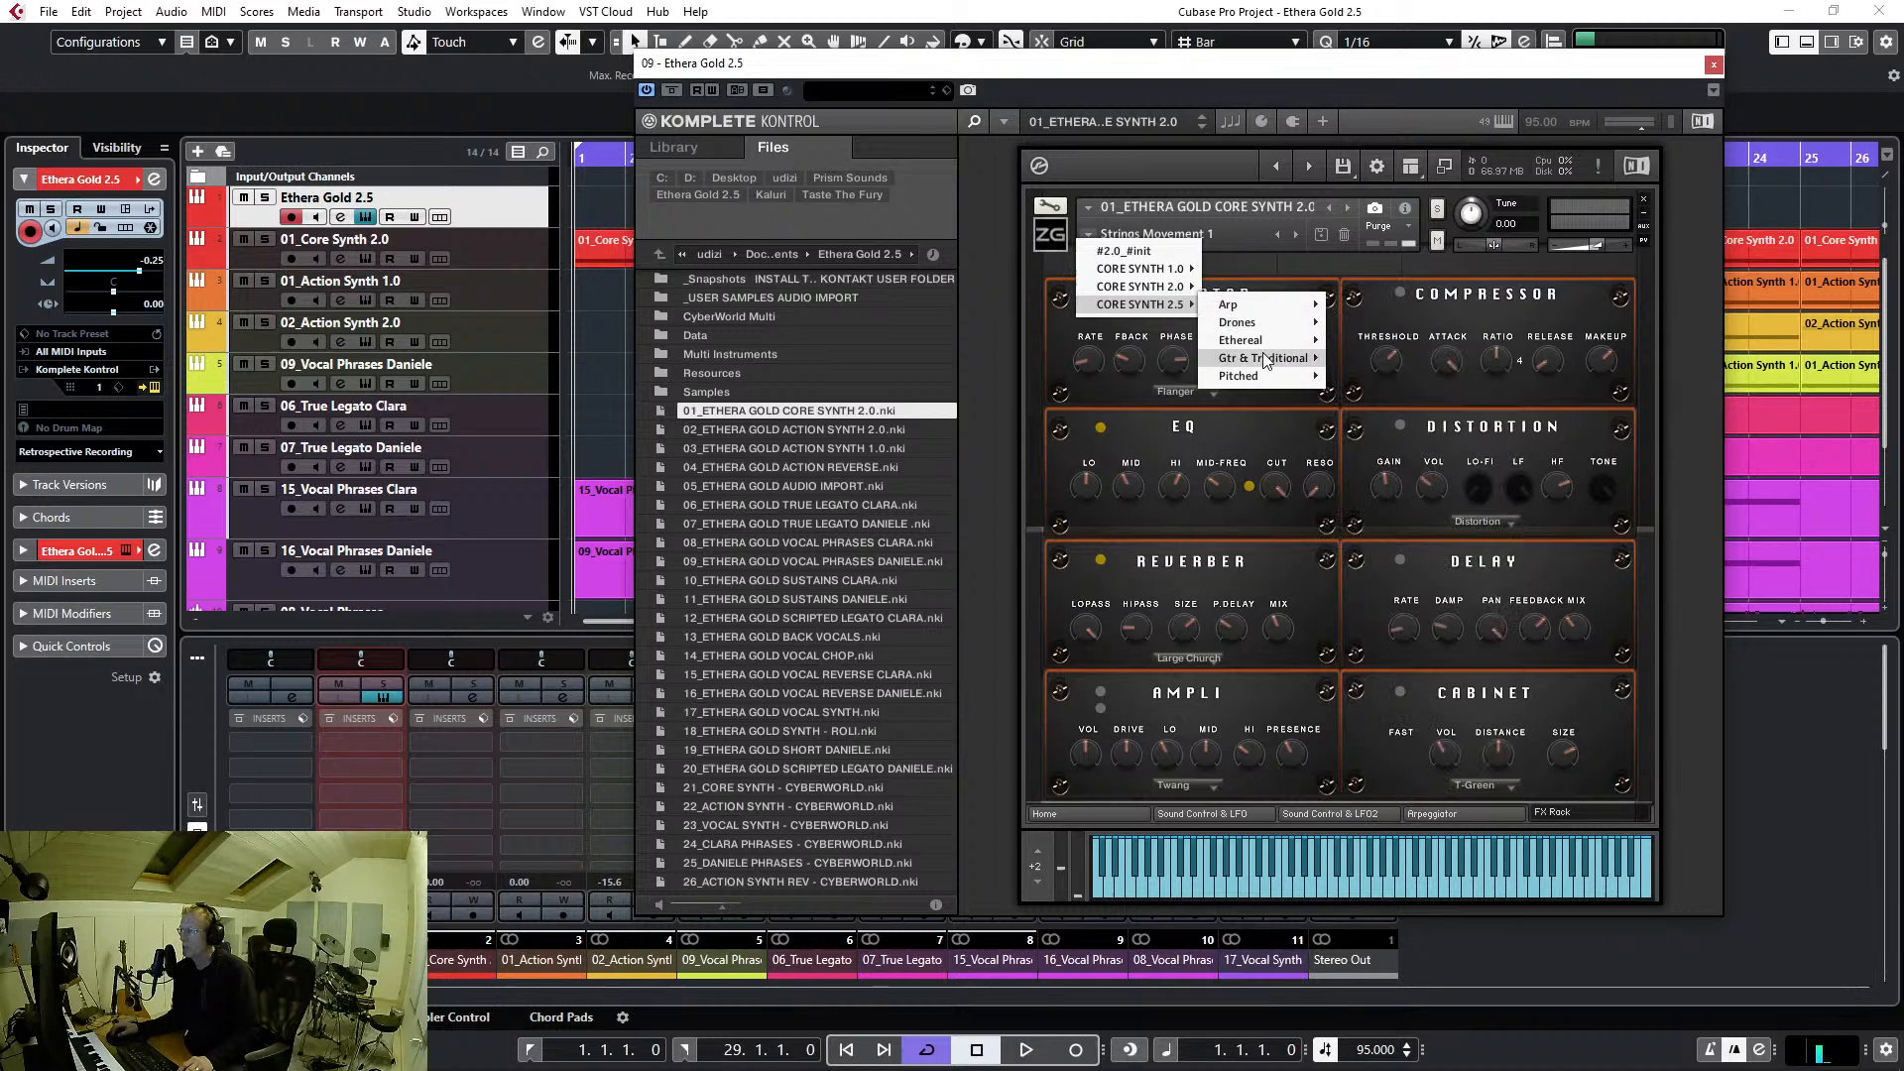
pyautogui.moveTo(1264, 339)
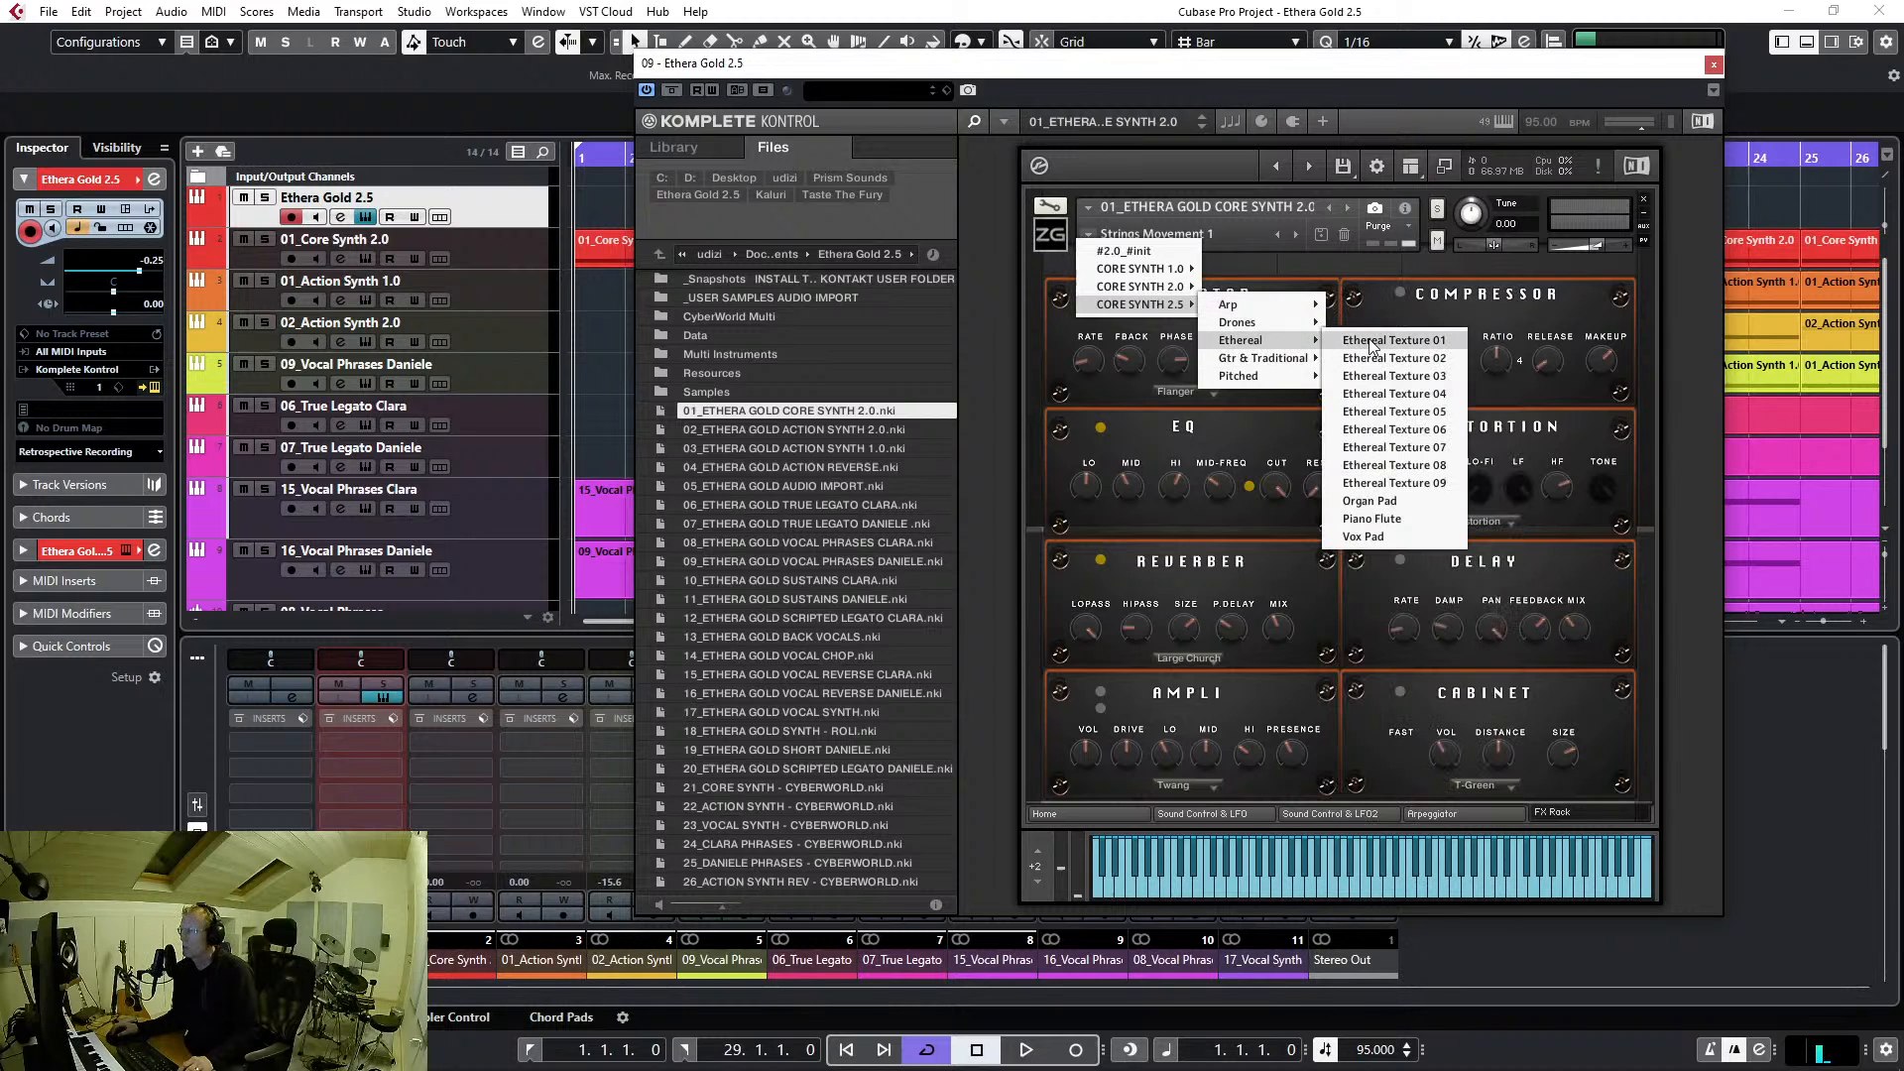
pyautogui.click(1393, 340)
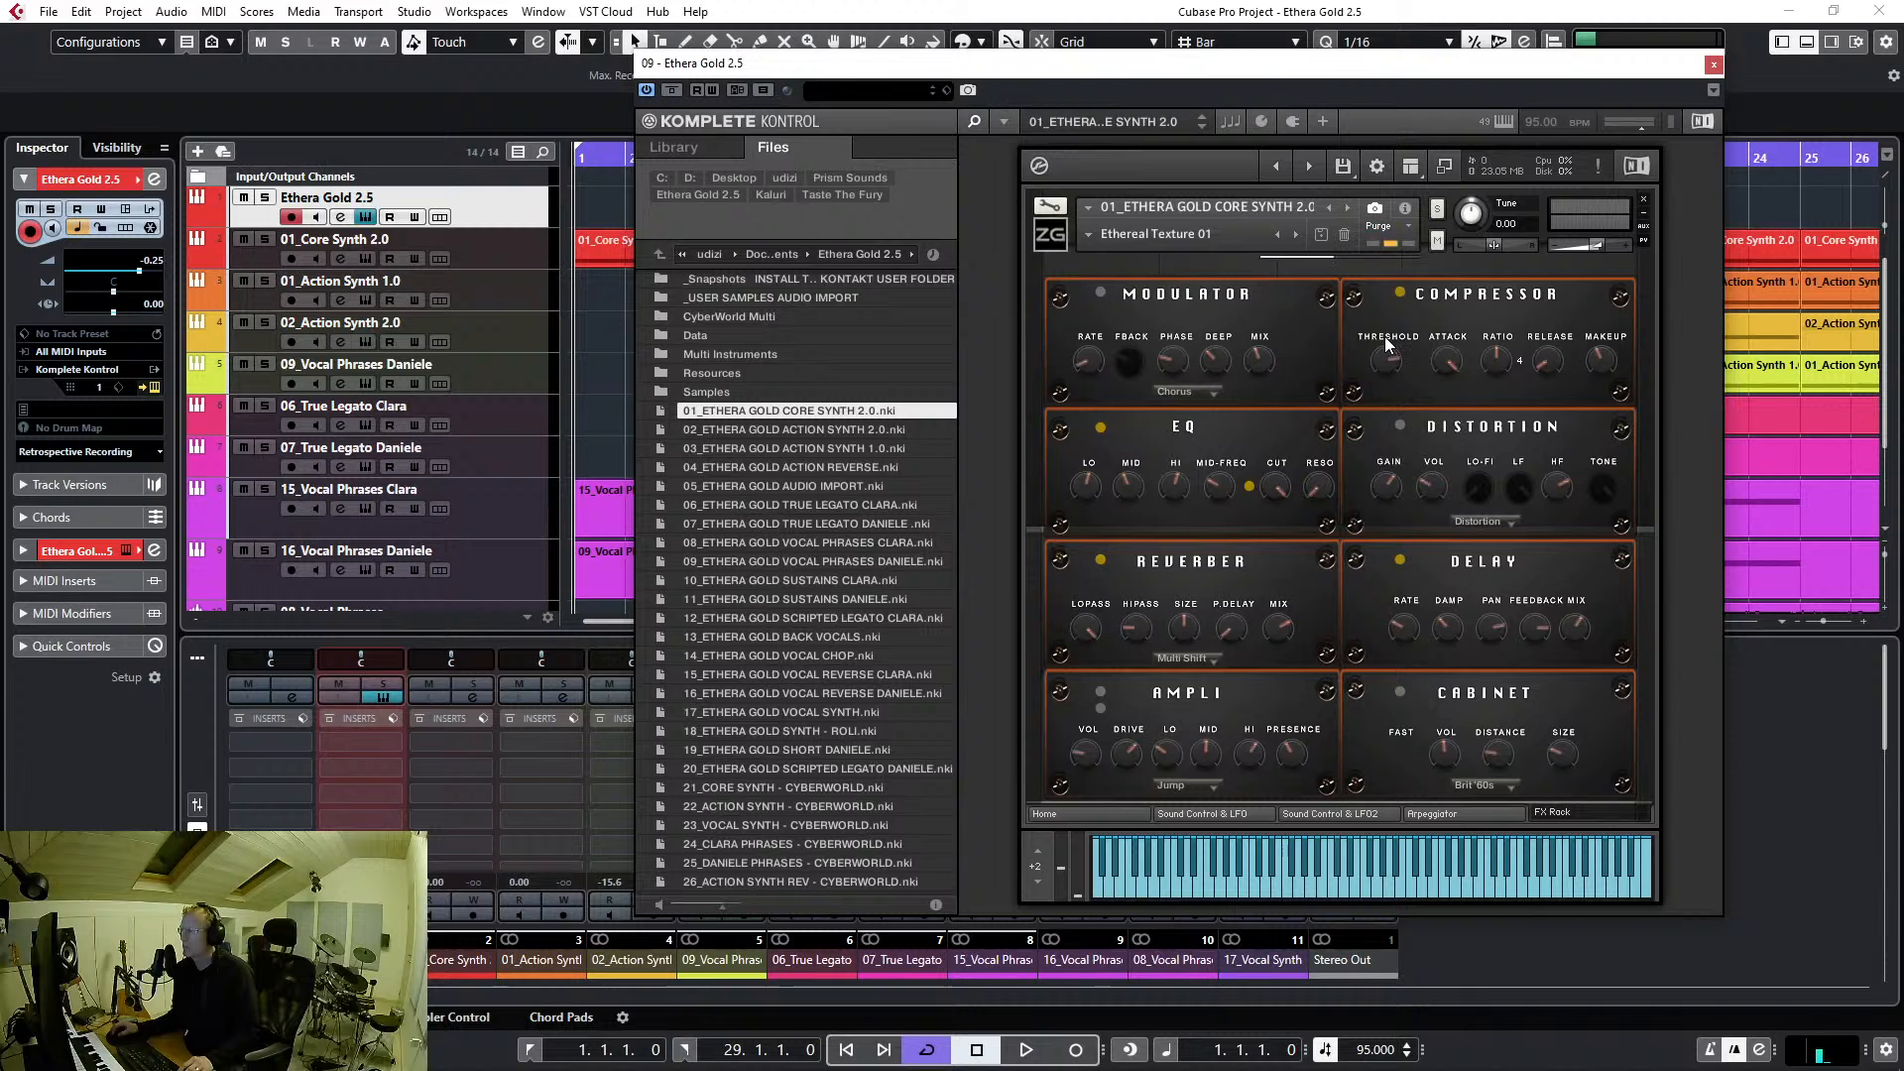
pyautogui.click(1119, 810)
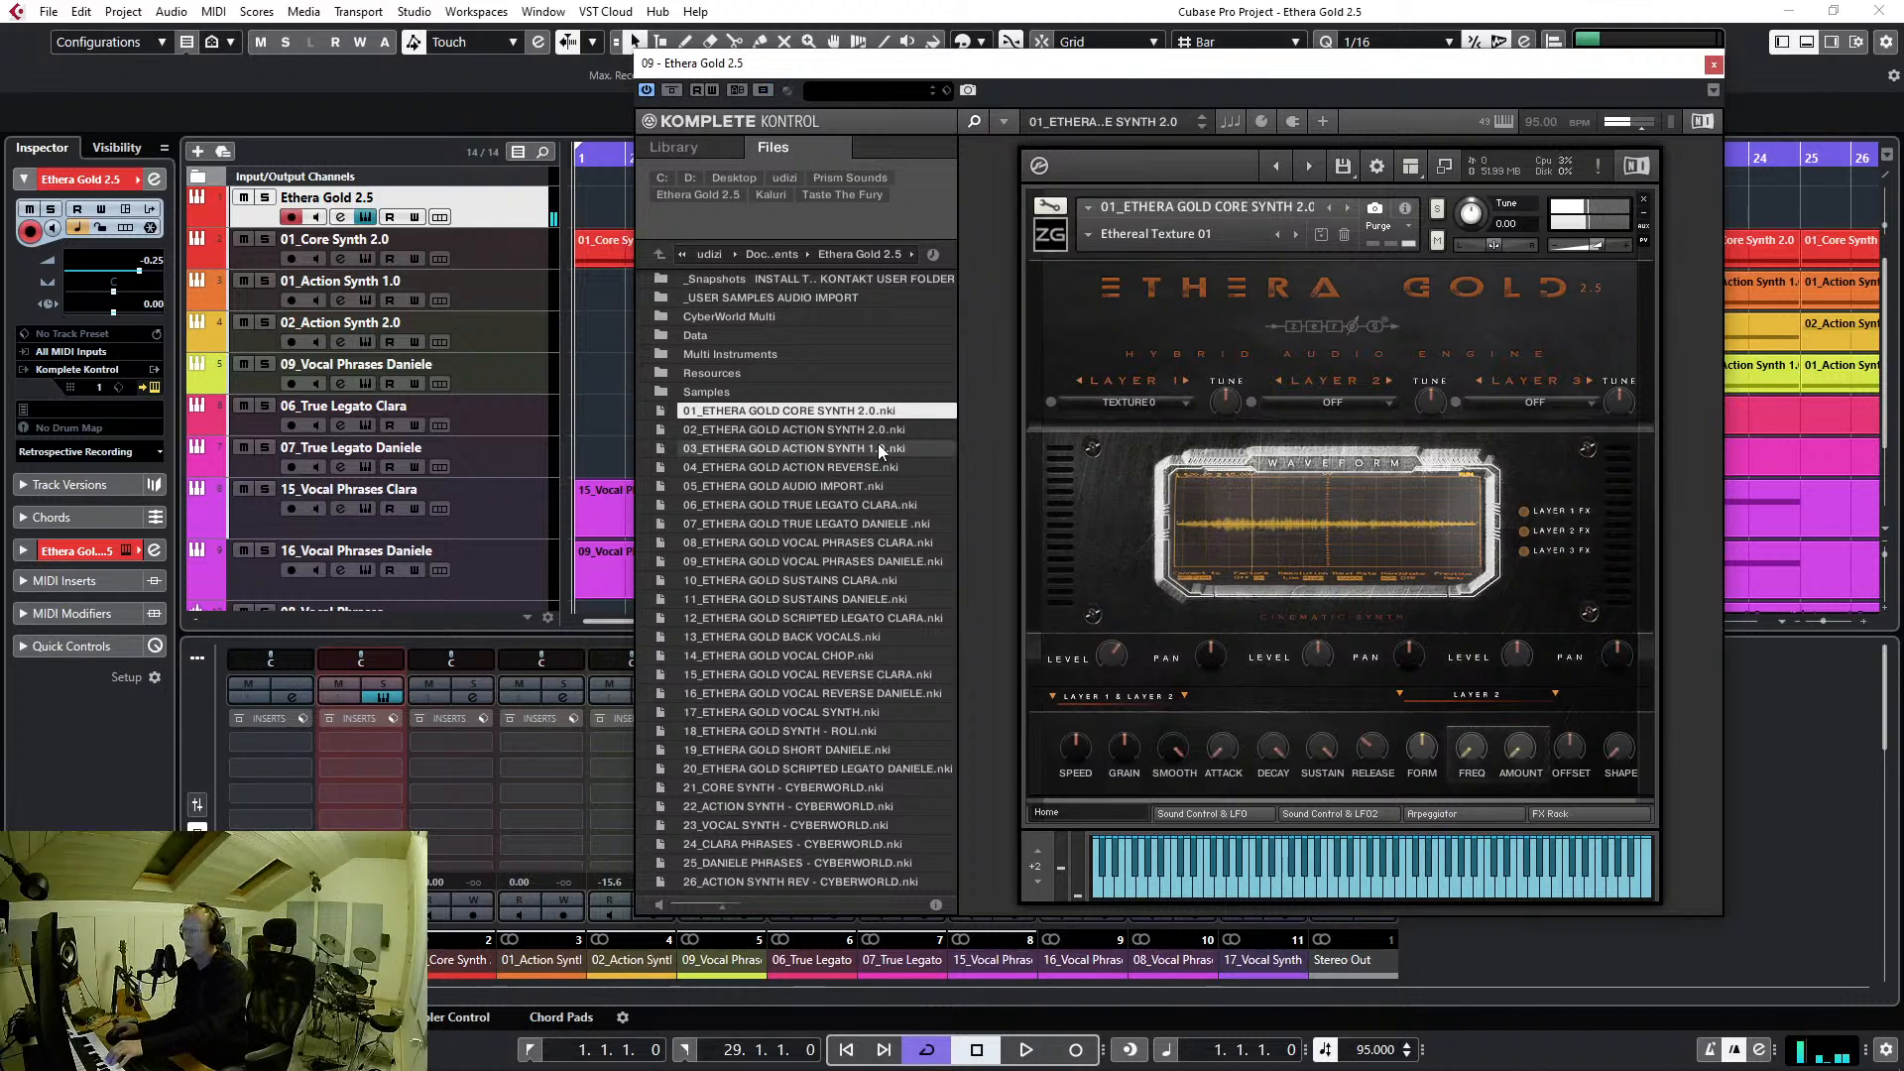
# Load the ARP_01 snapshot from the Bass & Synth group of CORE SYNTH 1.0's Arp category
pyautogui.click(1087, 235)
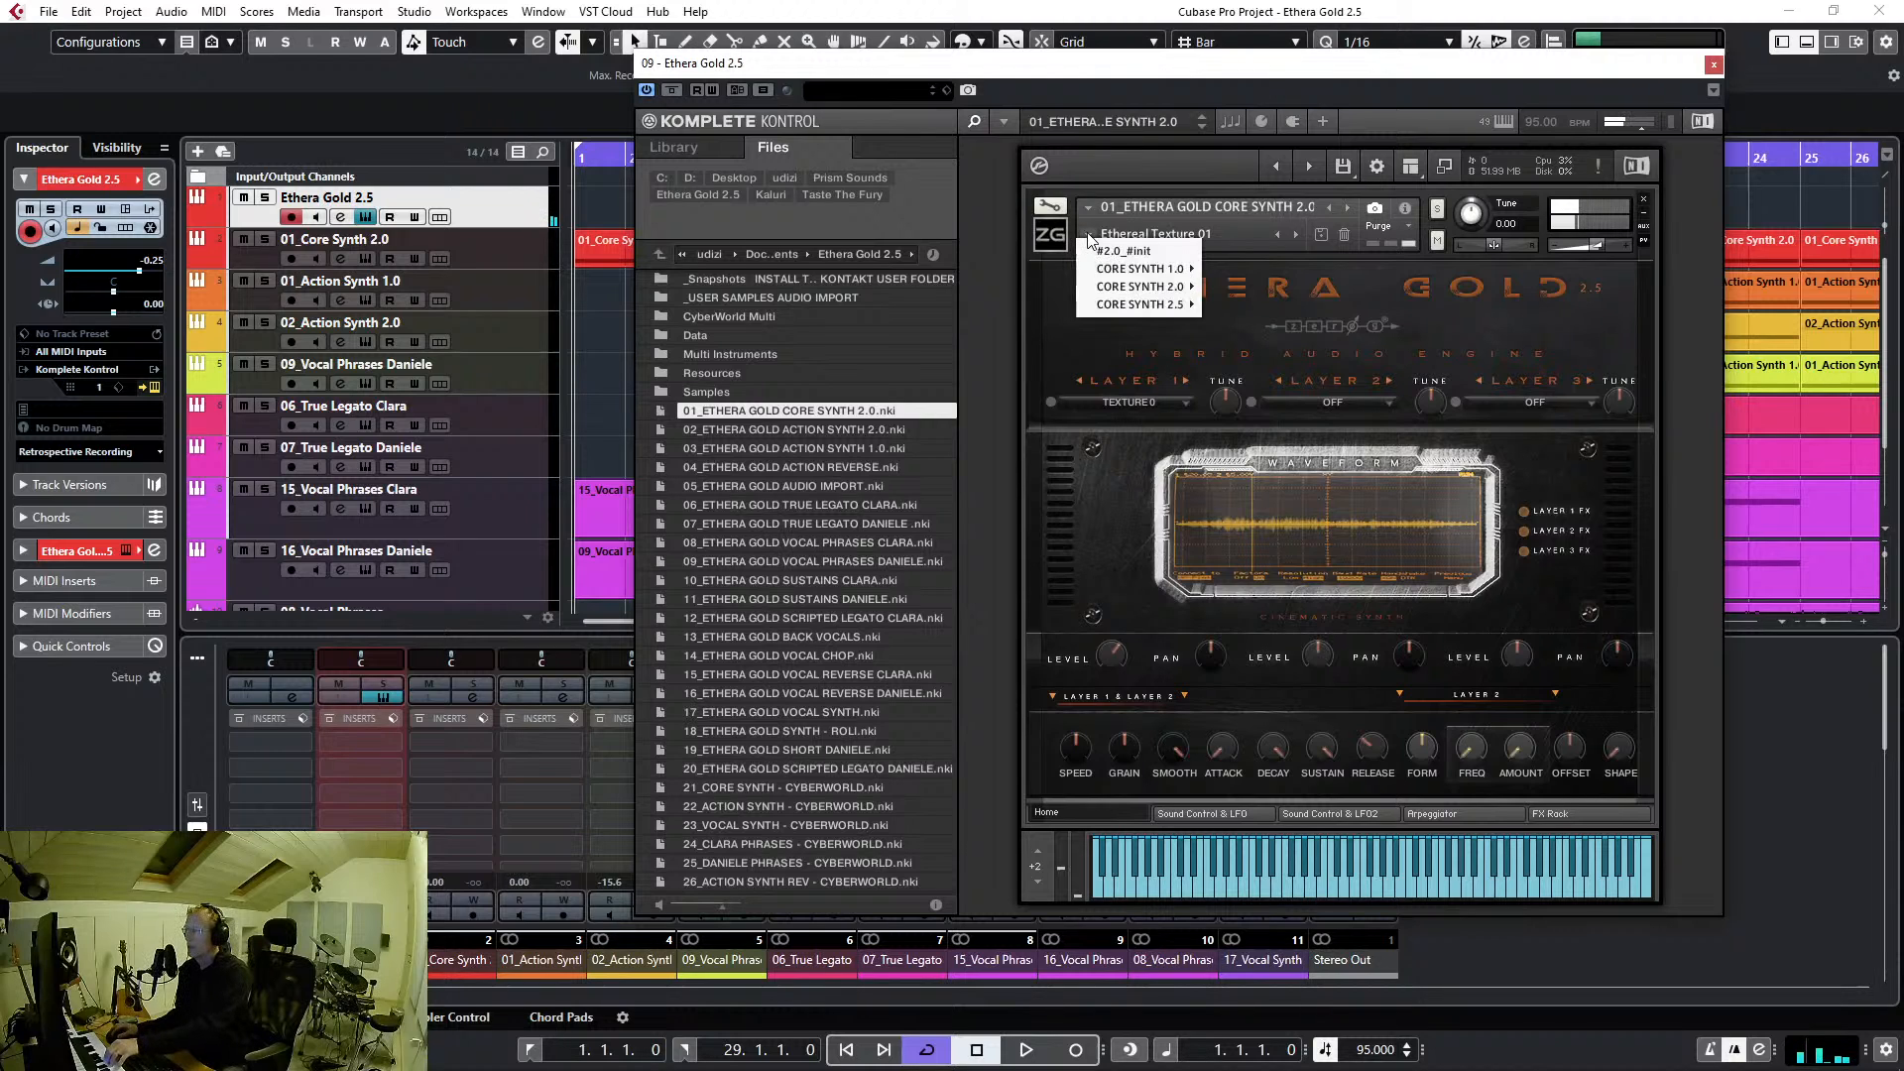
pyautogui.moveTo(1115, 274)
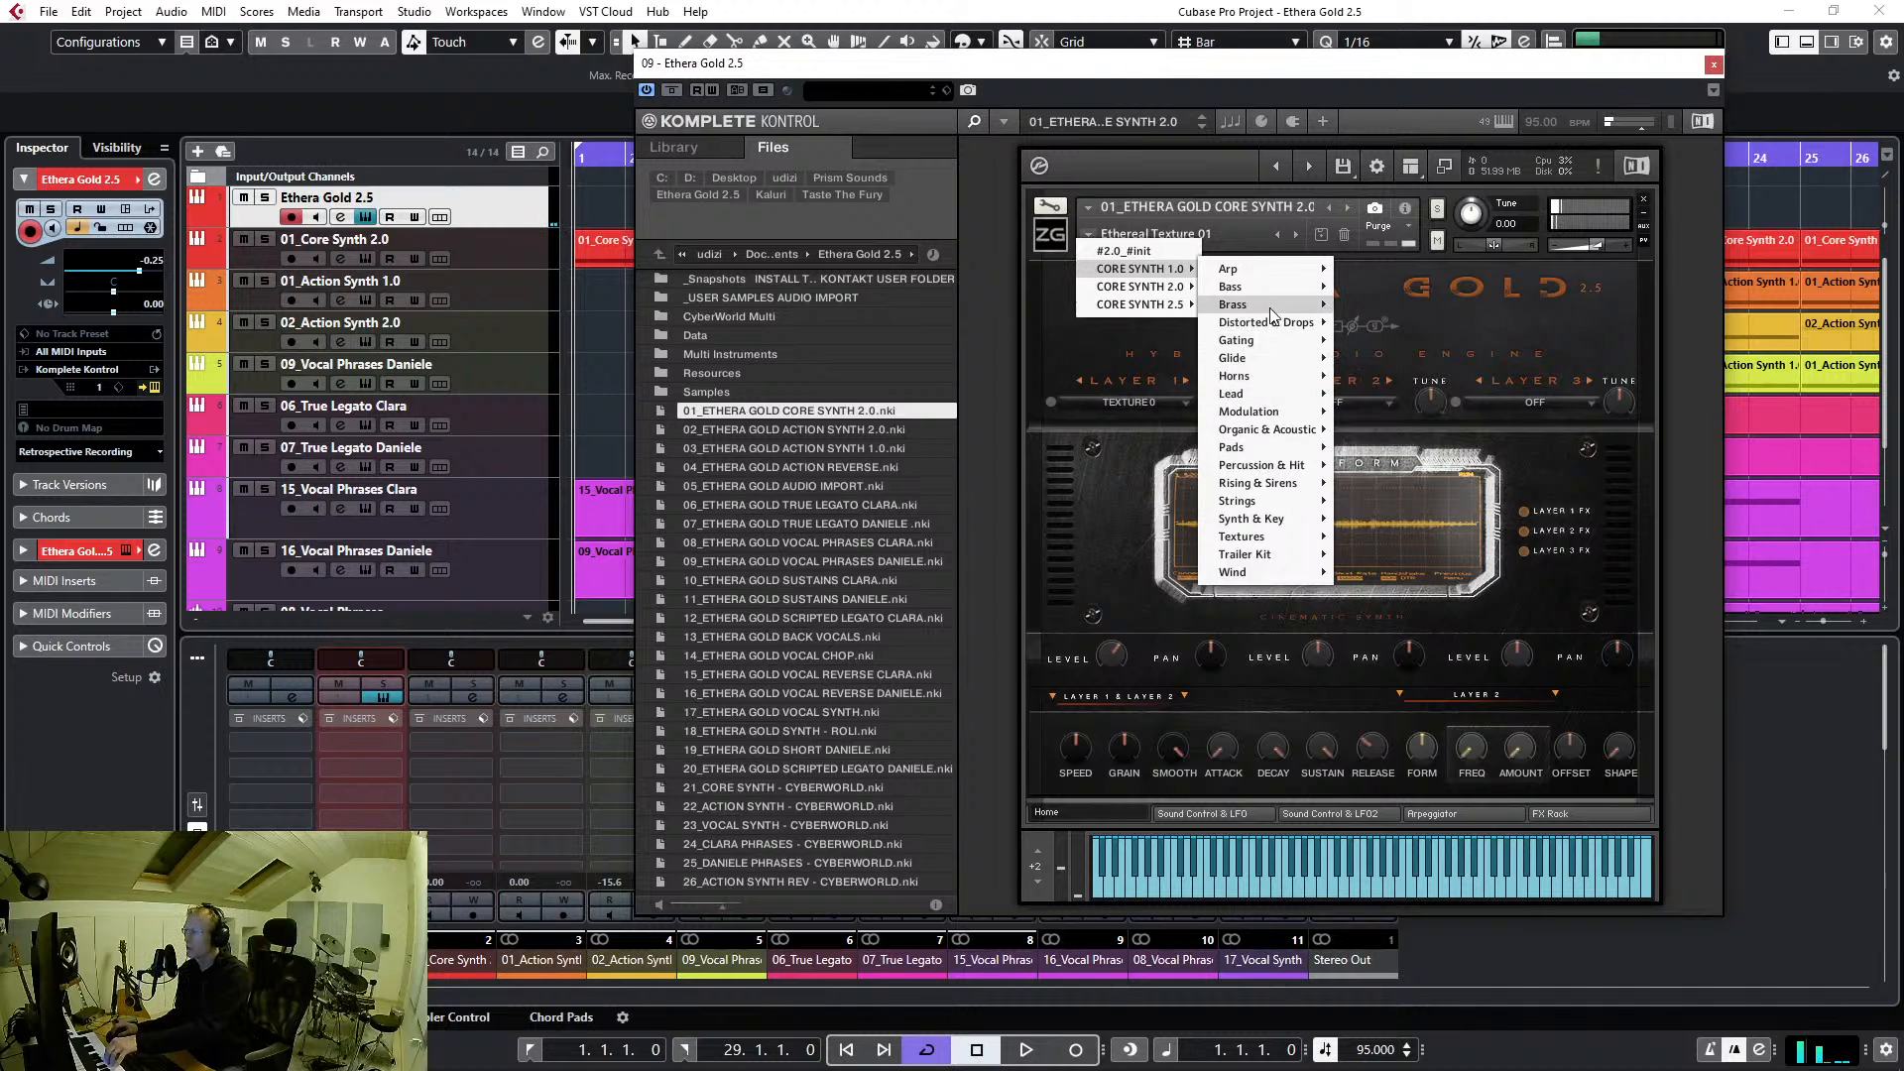
pyautogui.moveTo(1279, 265)
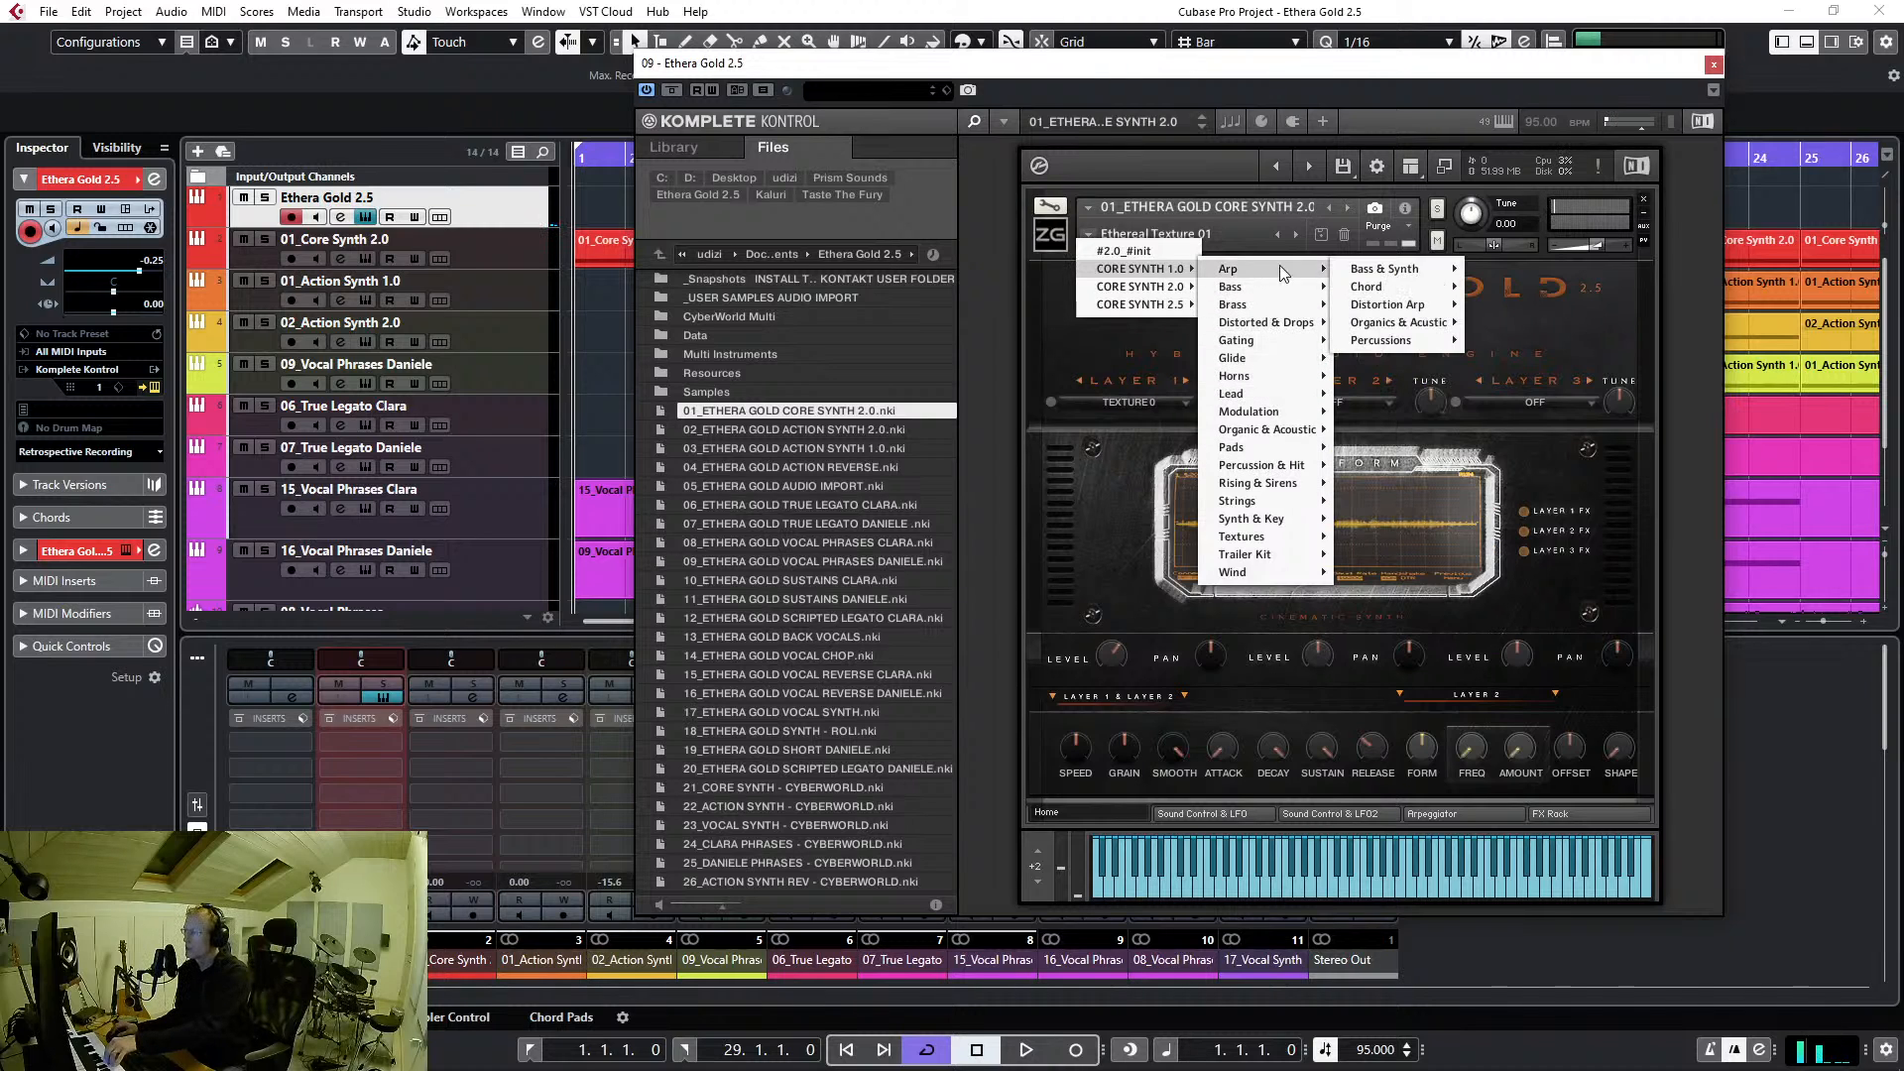
pyautogui.moveTo(1414, 266)
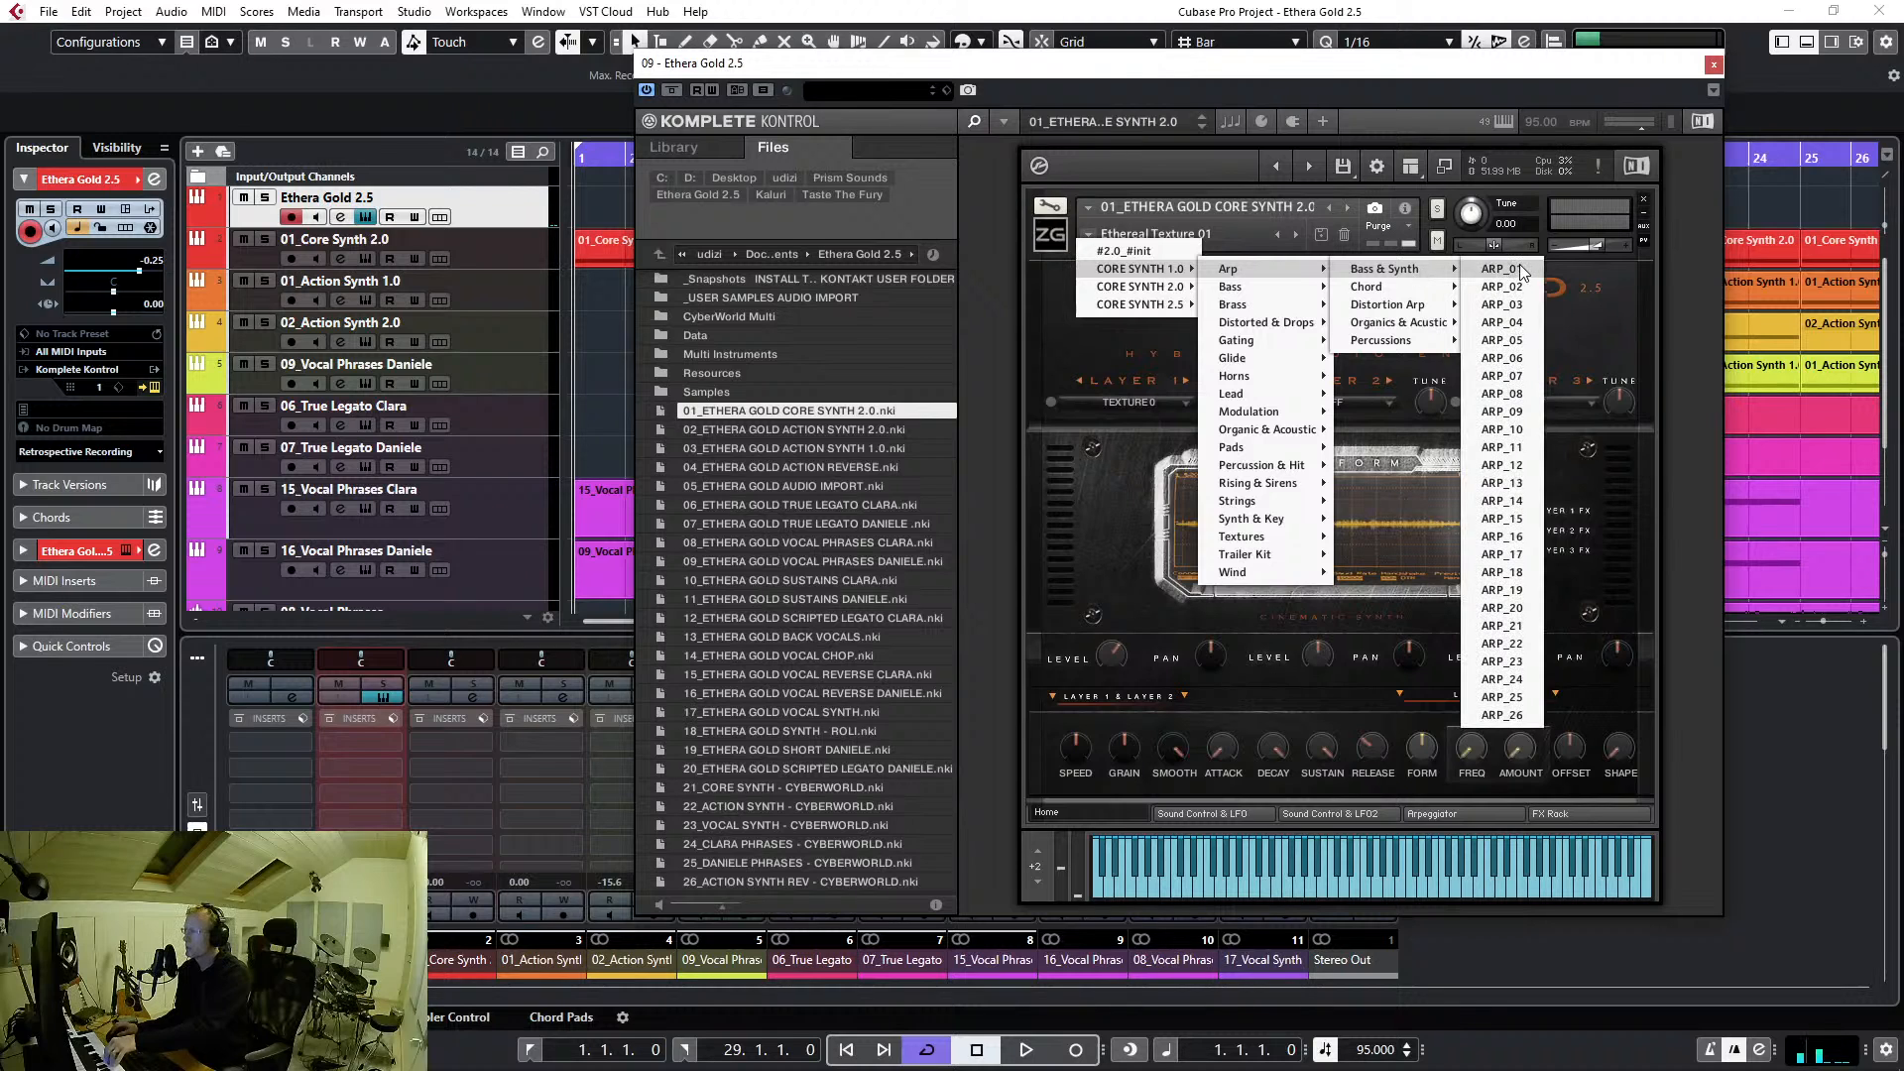
pyautogui.click(1511, 268)
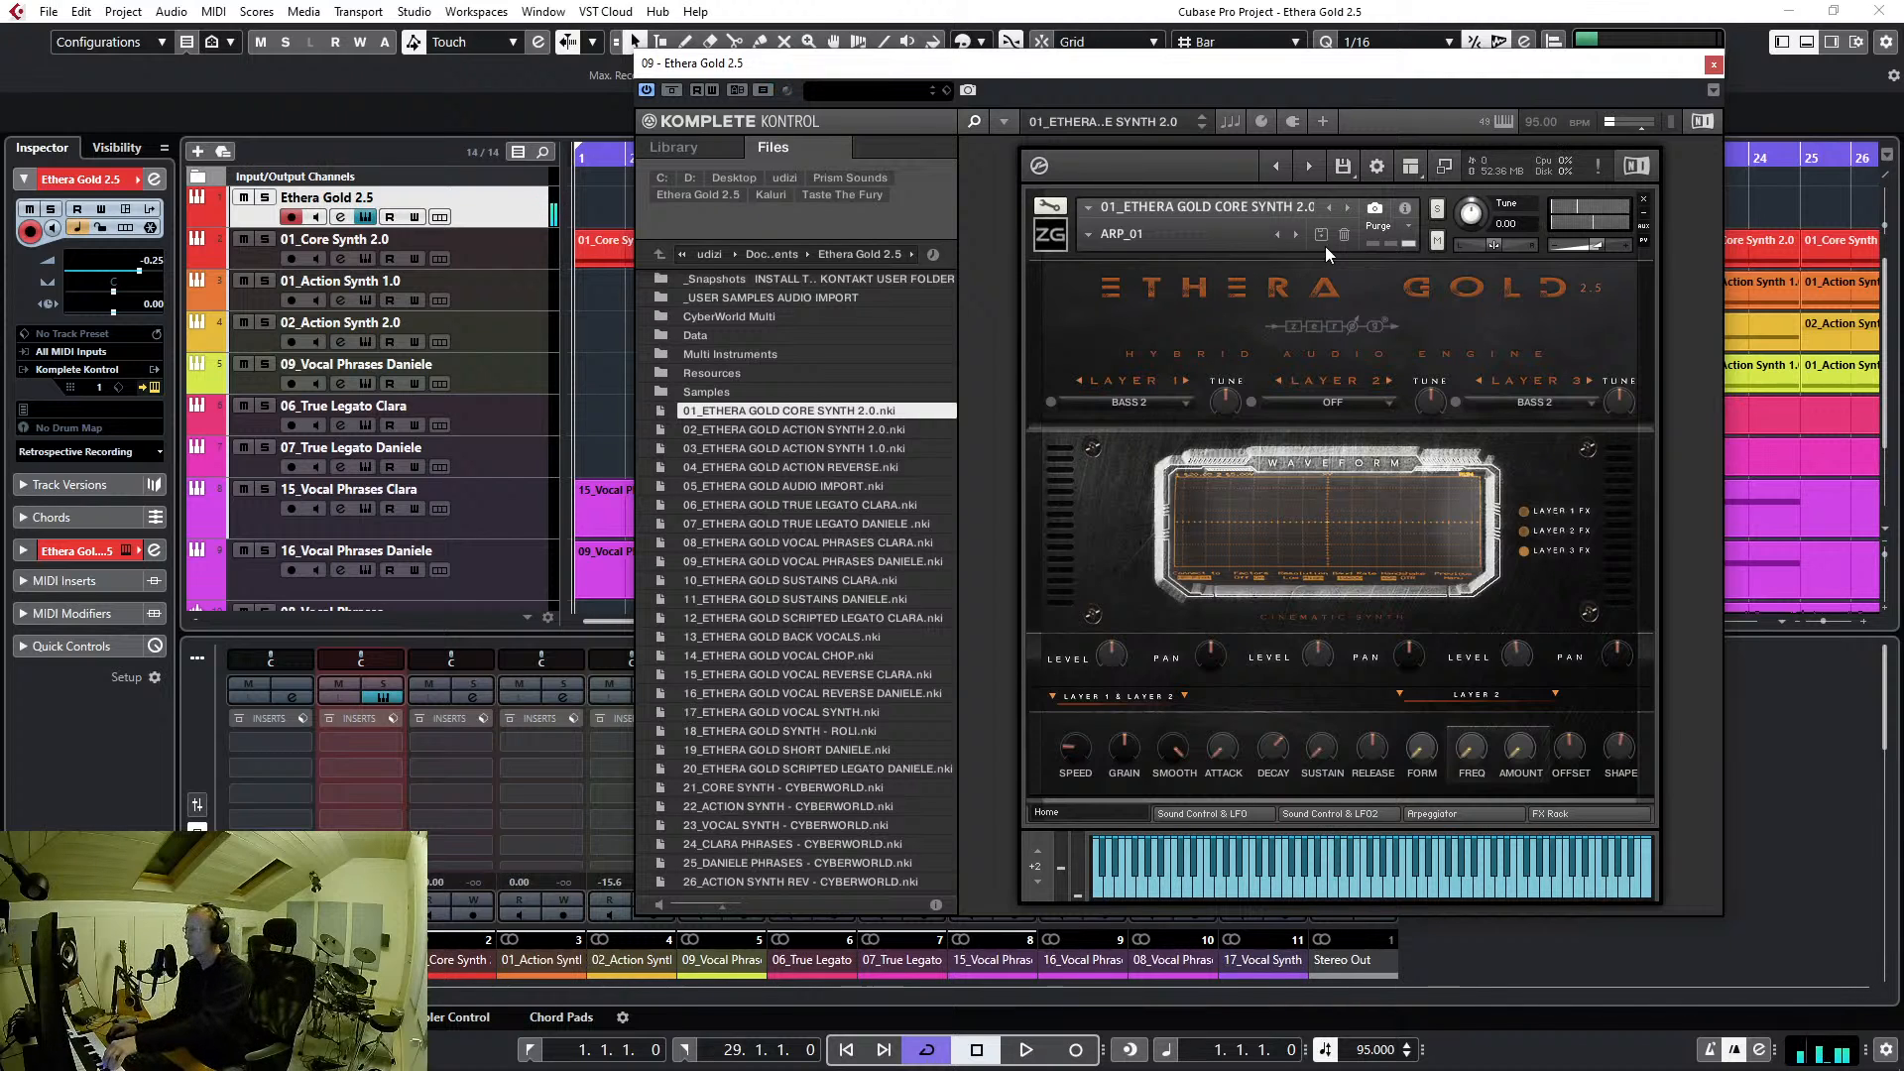
# Advance to the ARP_02 snapshot and reset the clipping indicator on the Stereo Out channel
pyautogui.click(1295, 235)
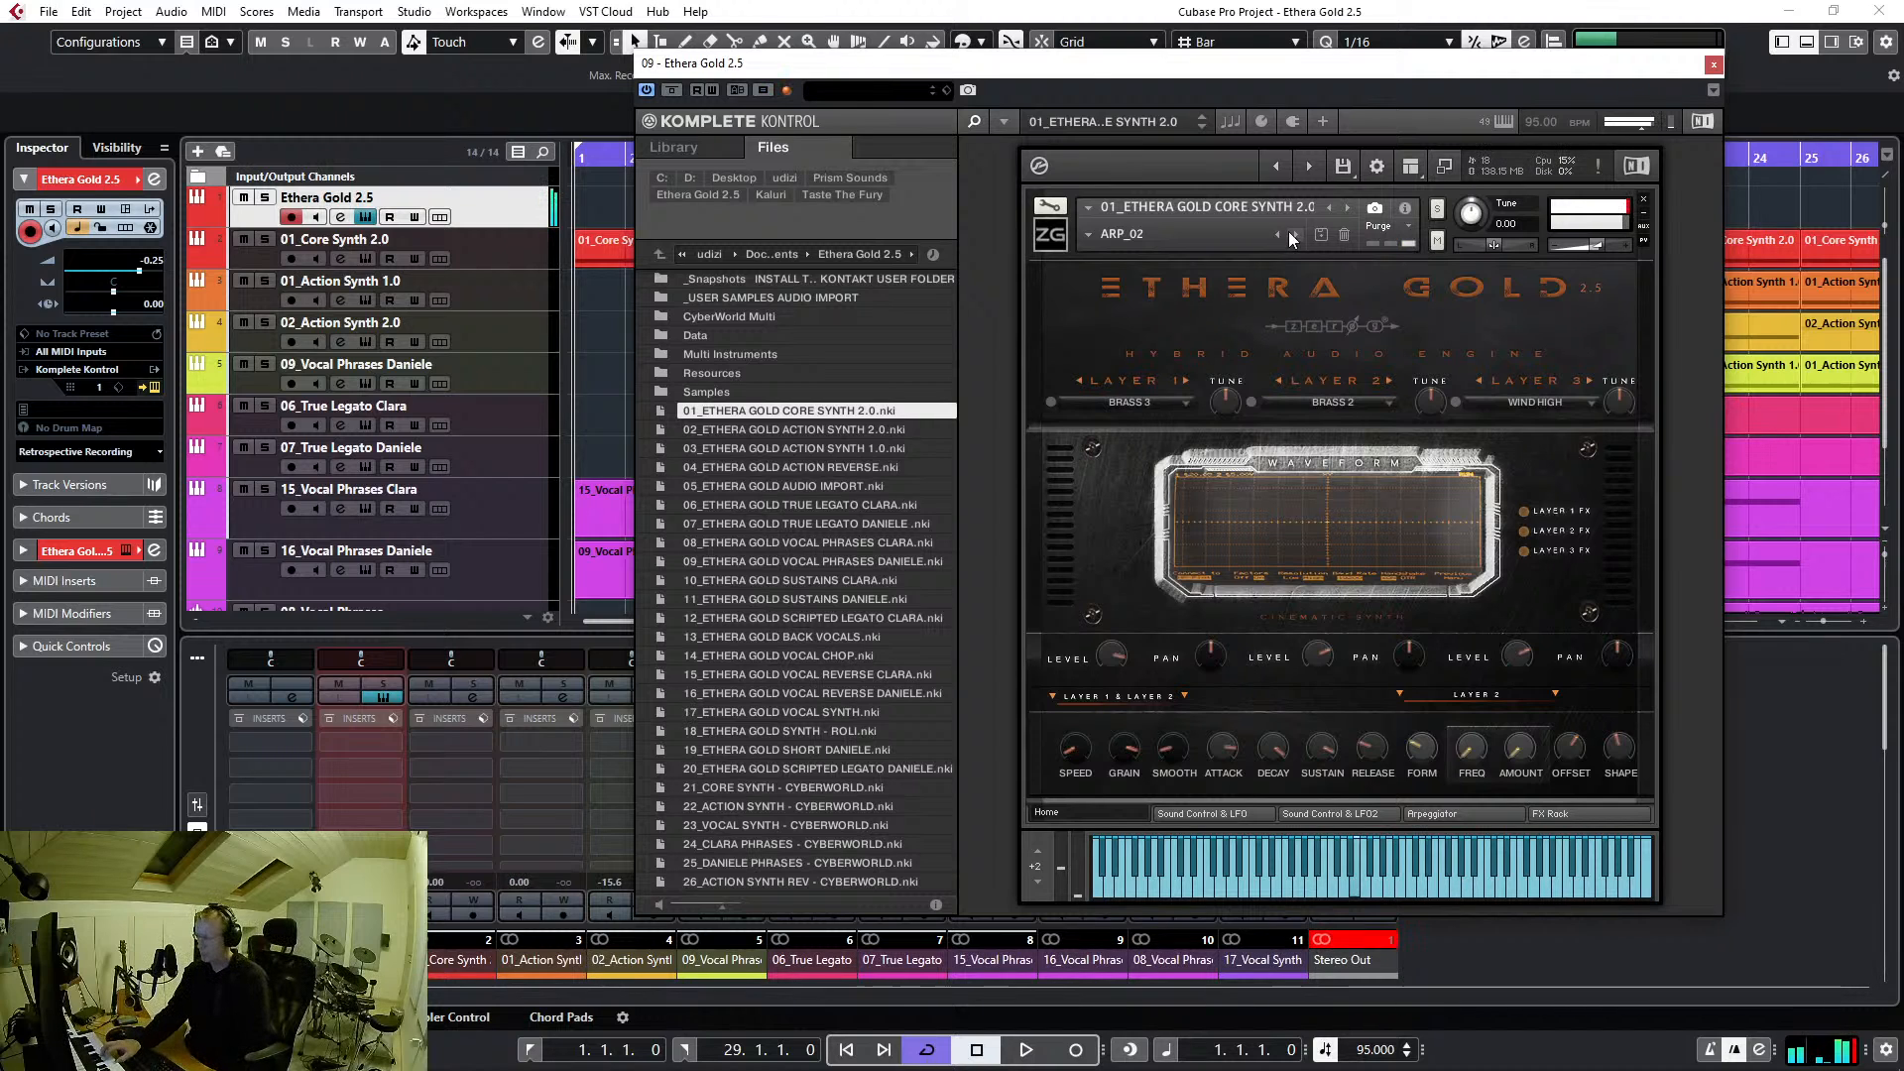
pyautogui.click(1349, 943)
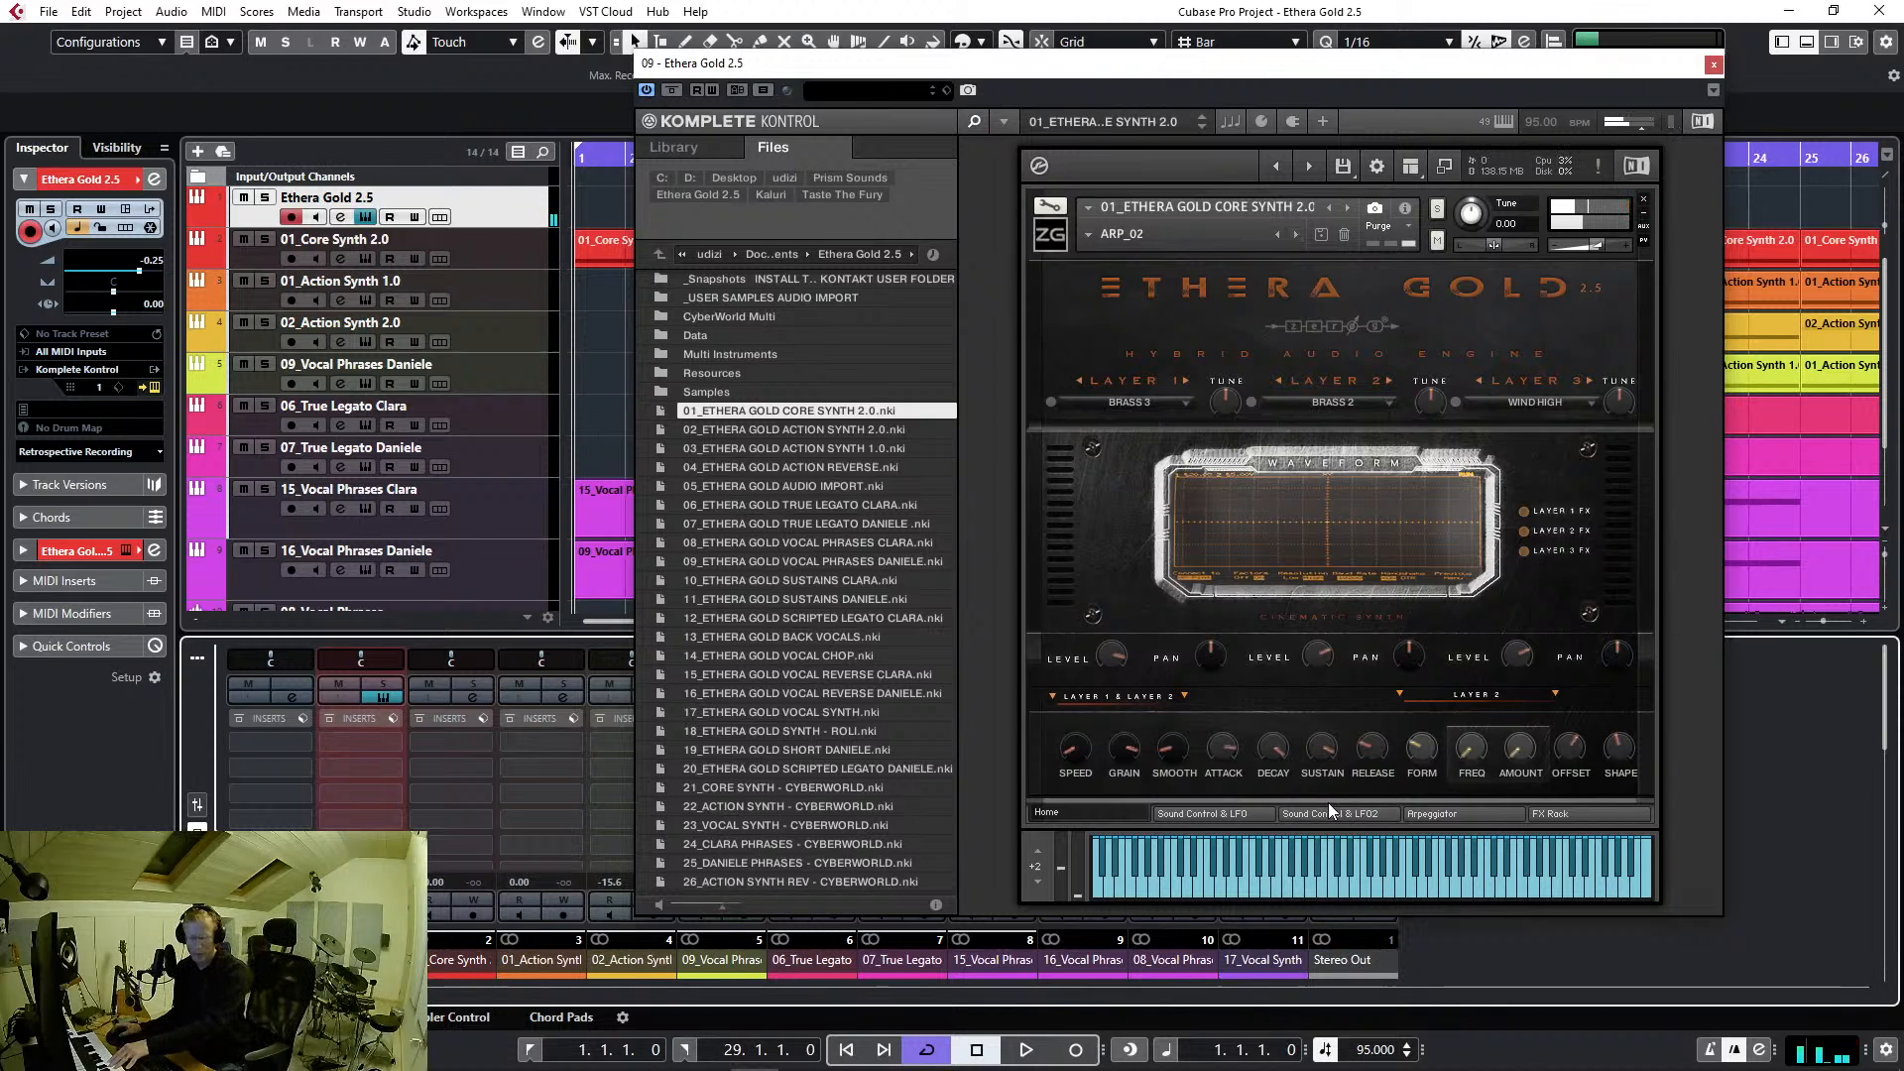
# Load the PERCUSSION SFX 00 snapshot from CORE SYNTH 2.0's Percussion & Hit category
pyautogui.click(1089, 236)
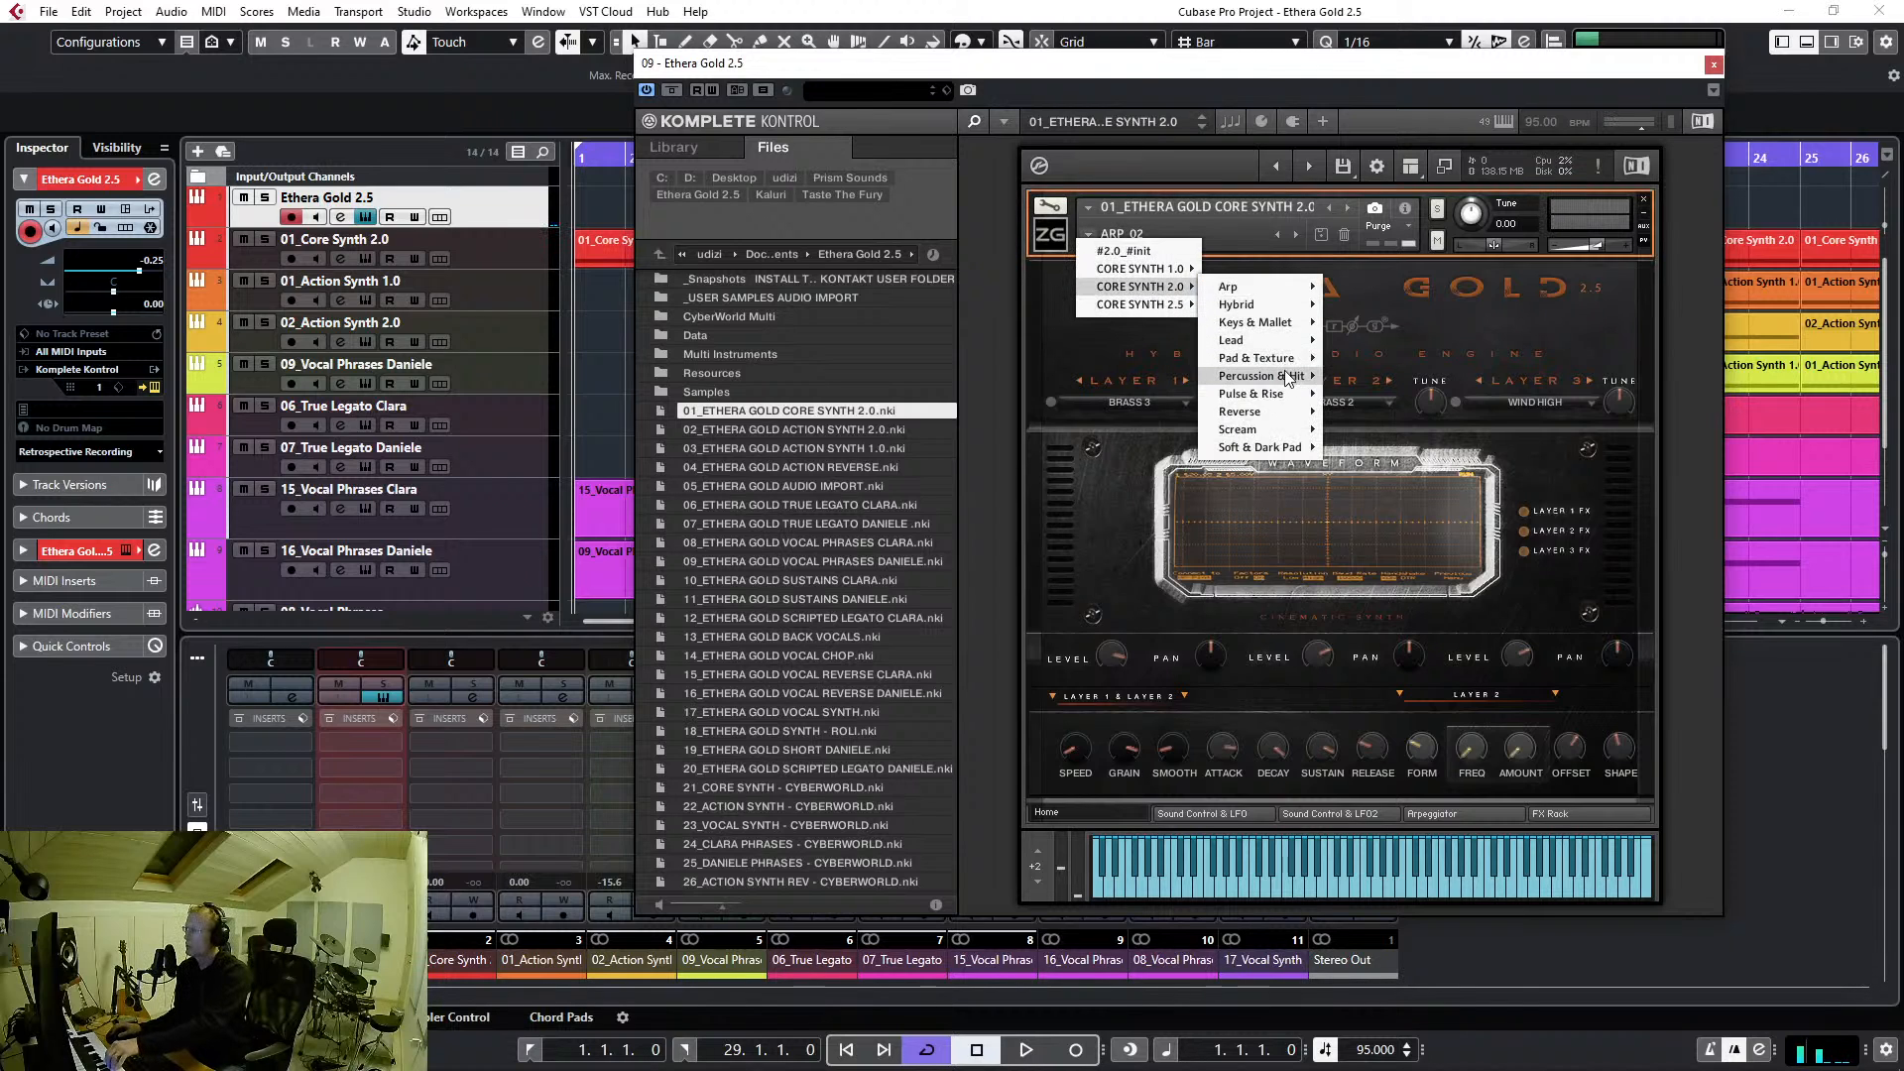
pyautogui.moveTo(1286, 376)
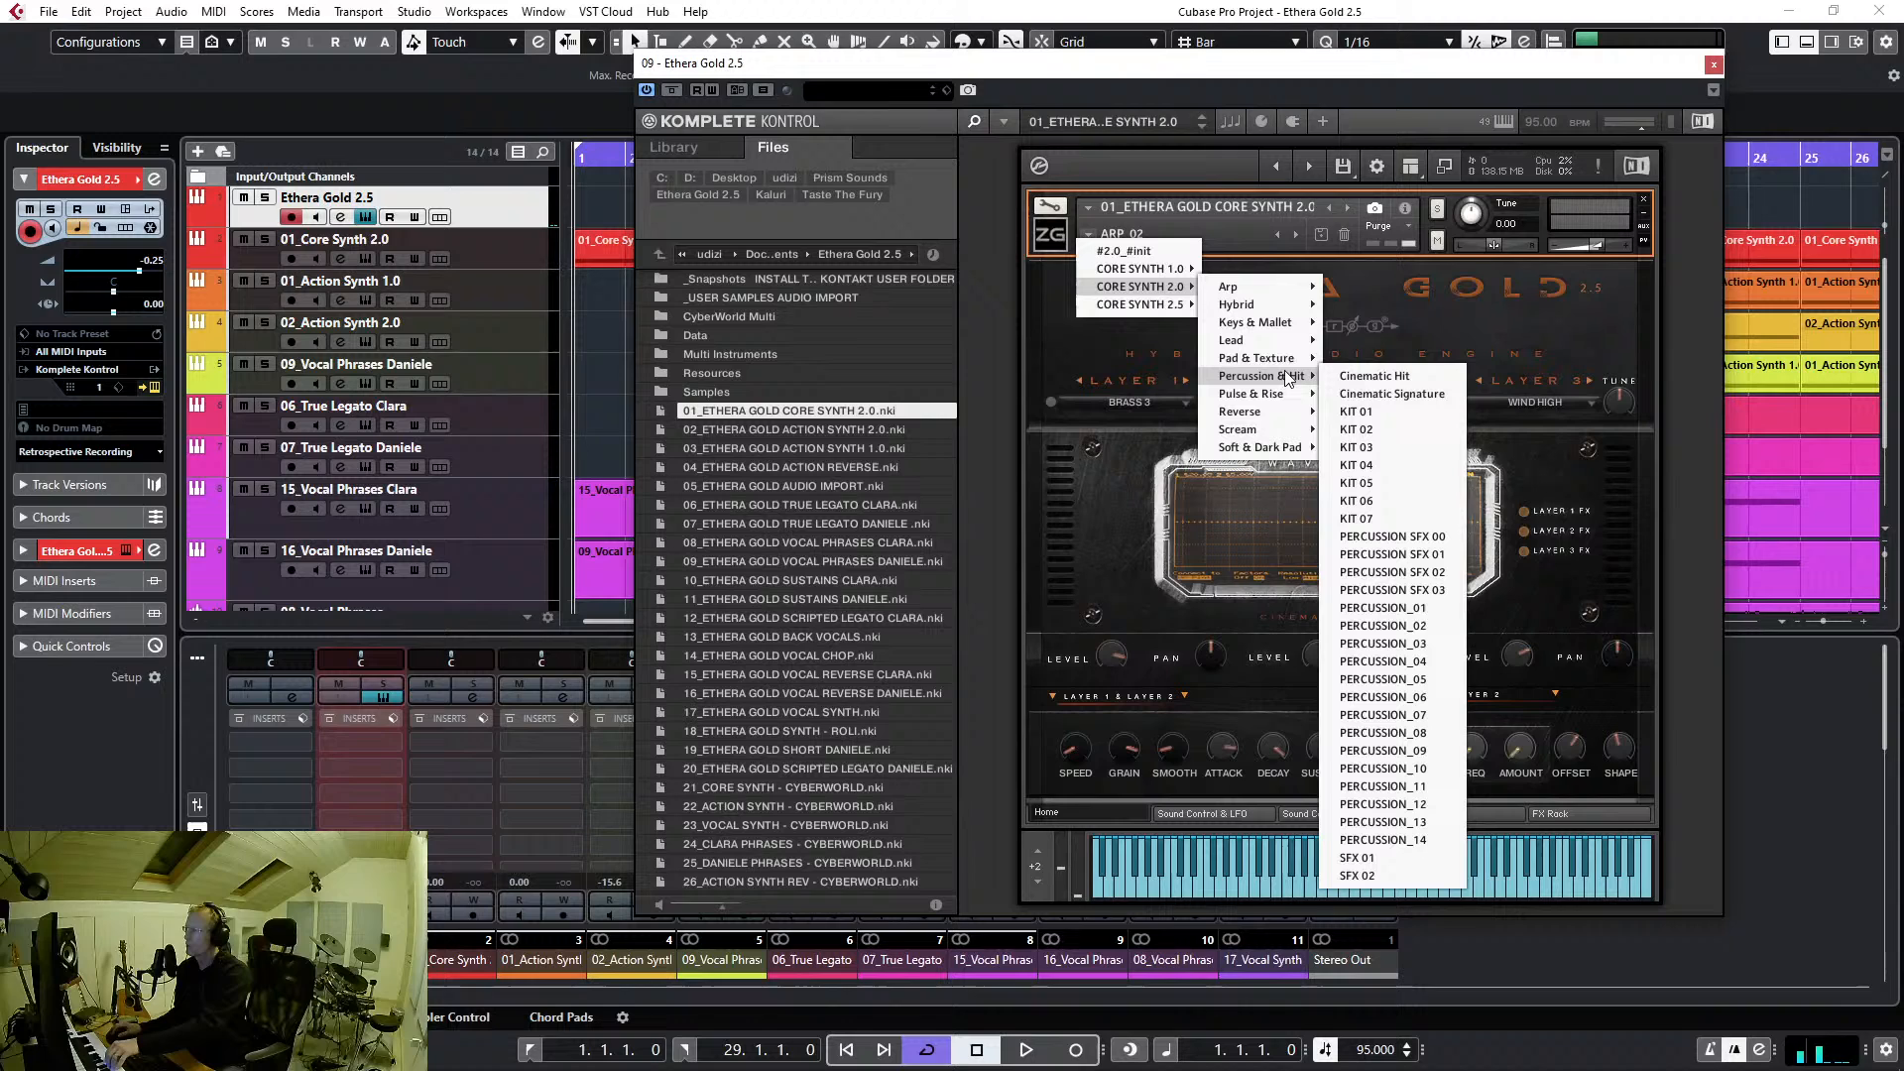
pyautogui.click(1392, 537)
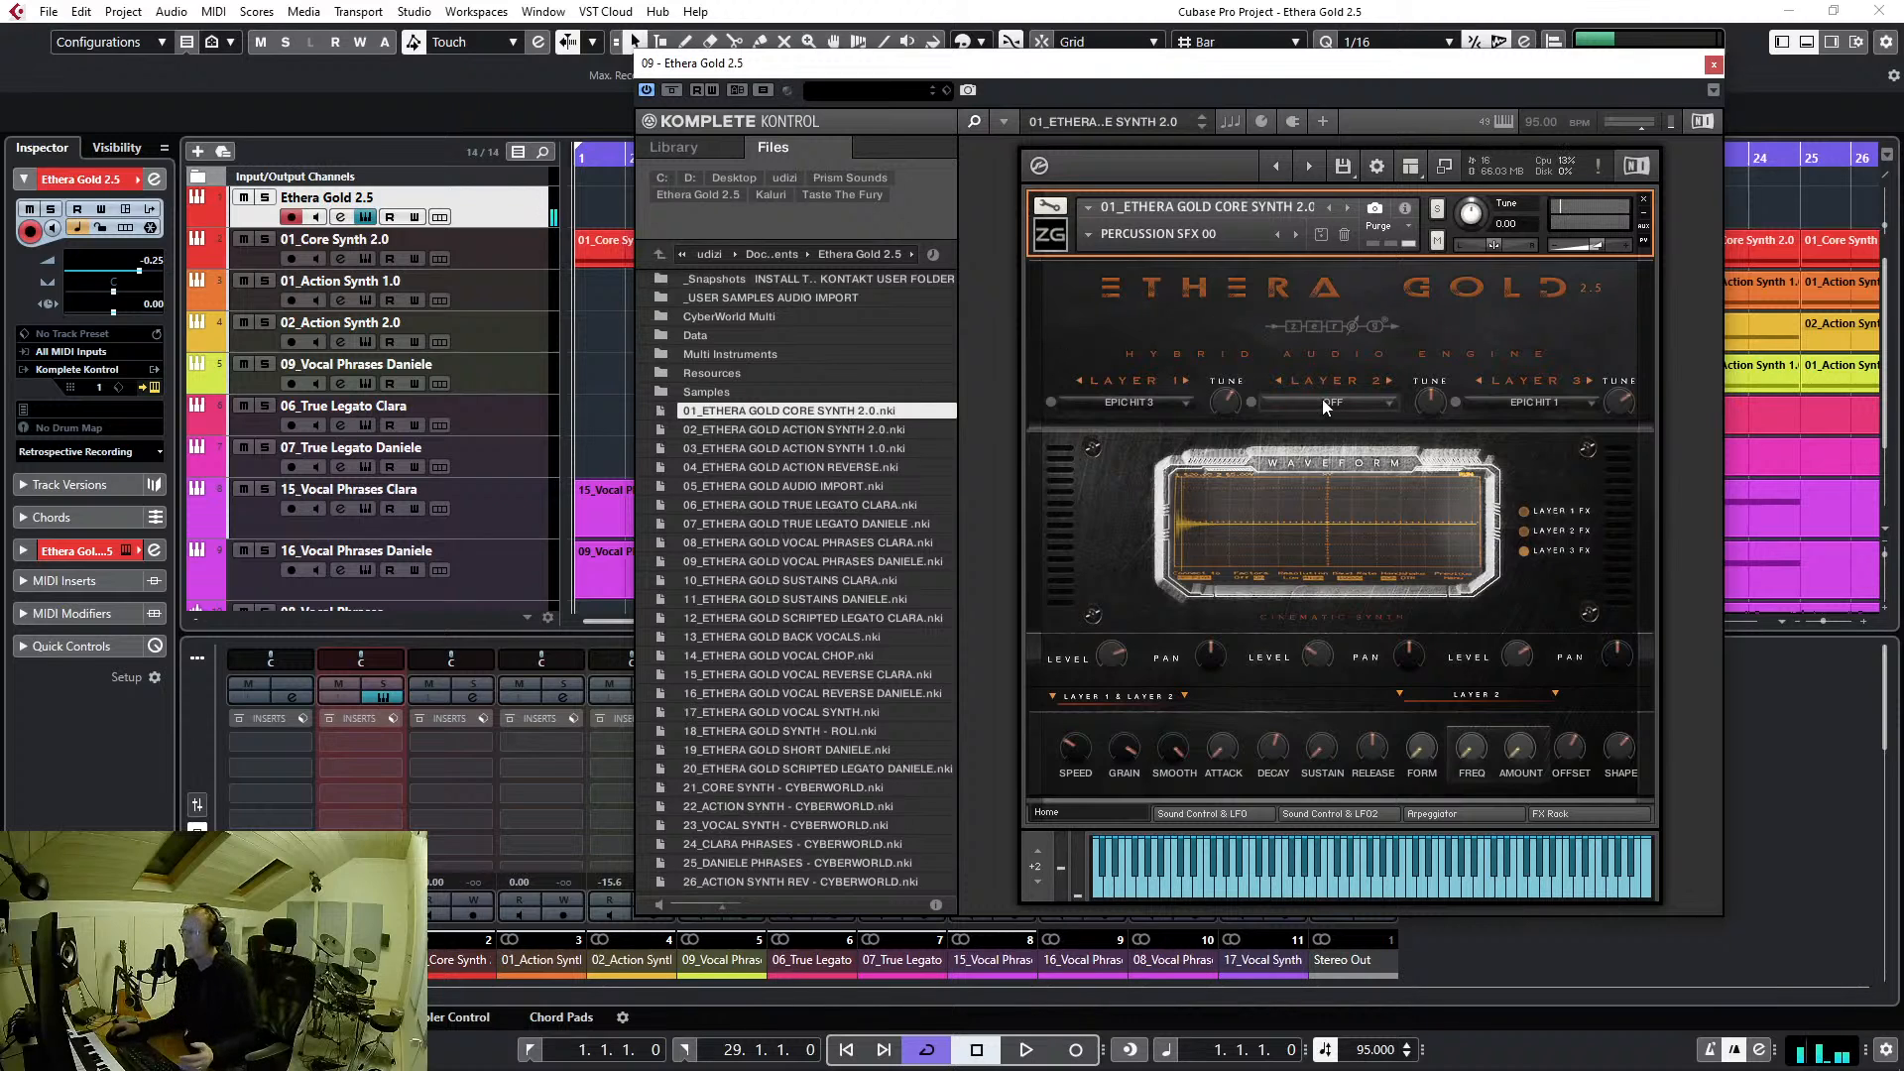
# Load the Ethereal Texture 01 snapshot from CORE SYNTH 2.5's Ethereal category
pyautogui.click(1091, 236)
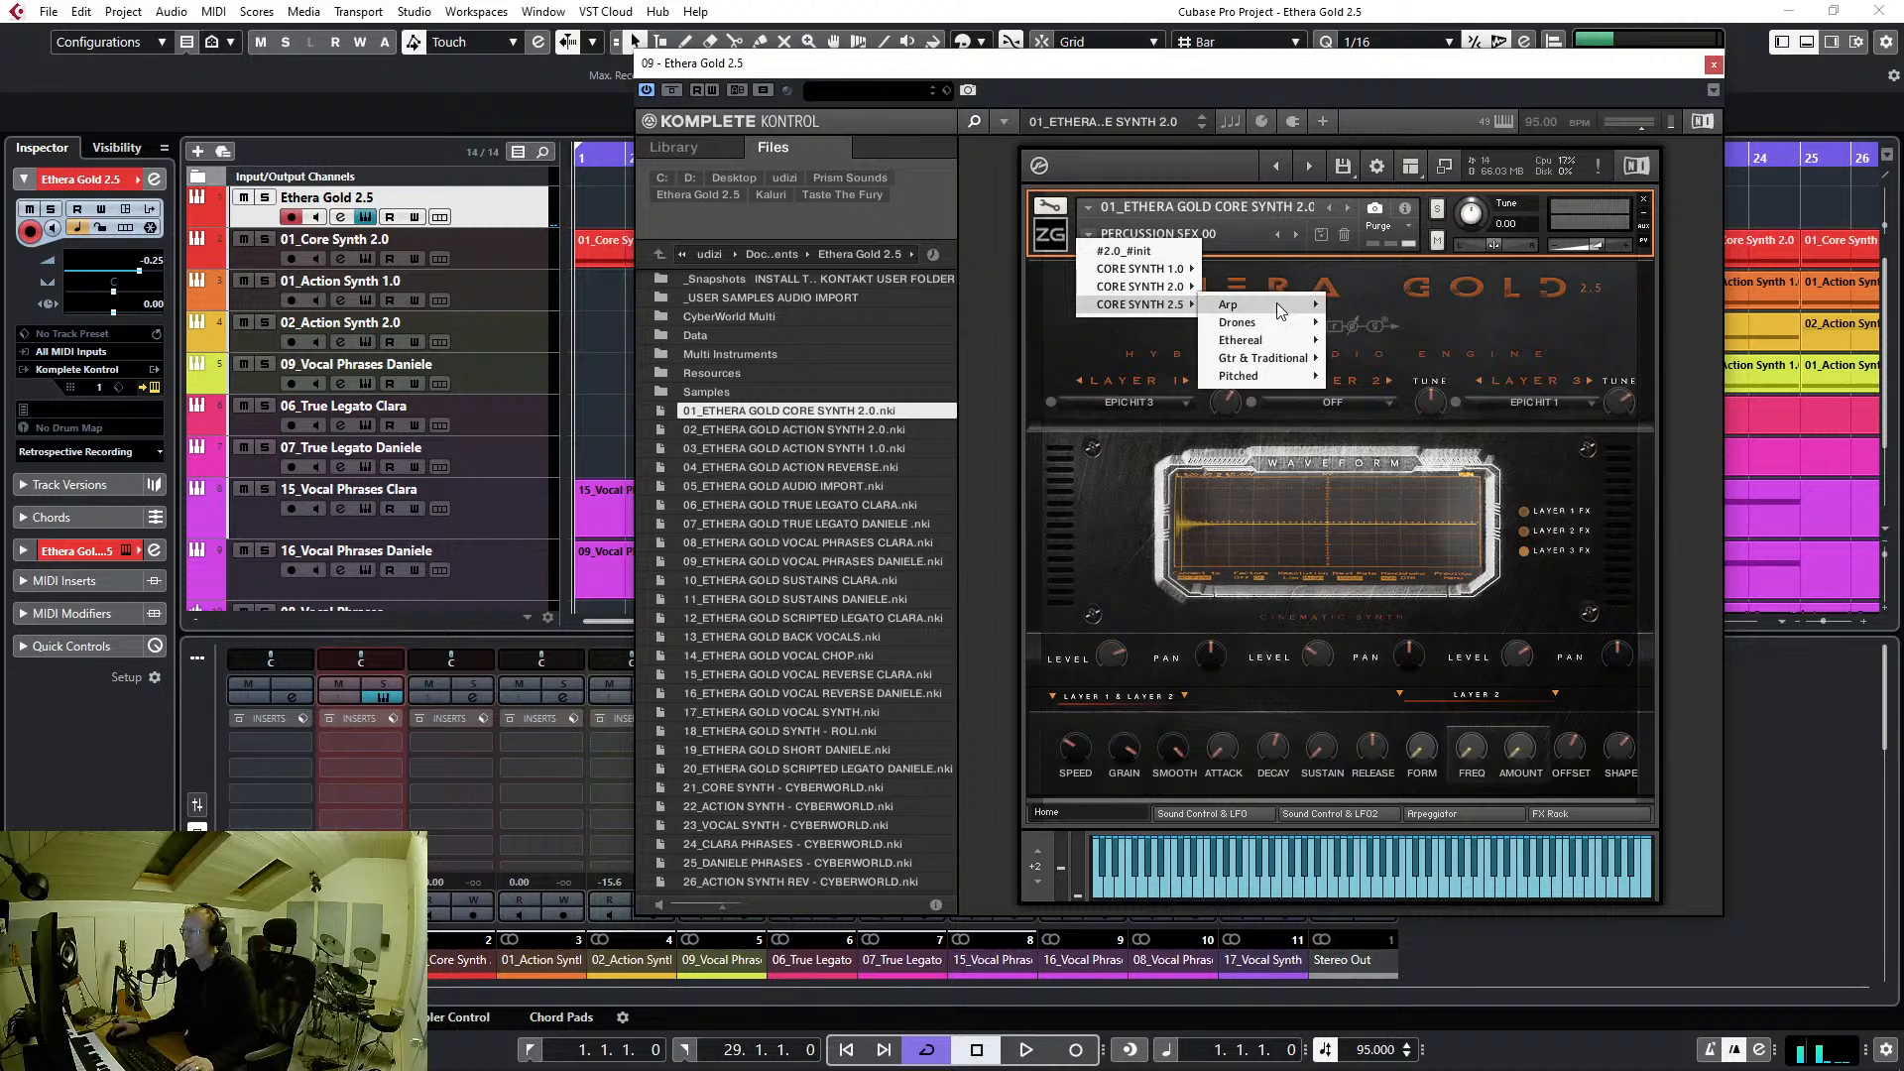
pyautogui.moveTo(1279, 342)
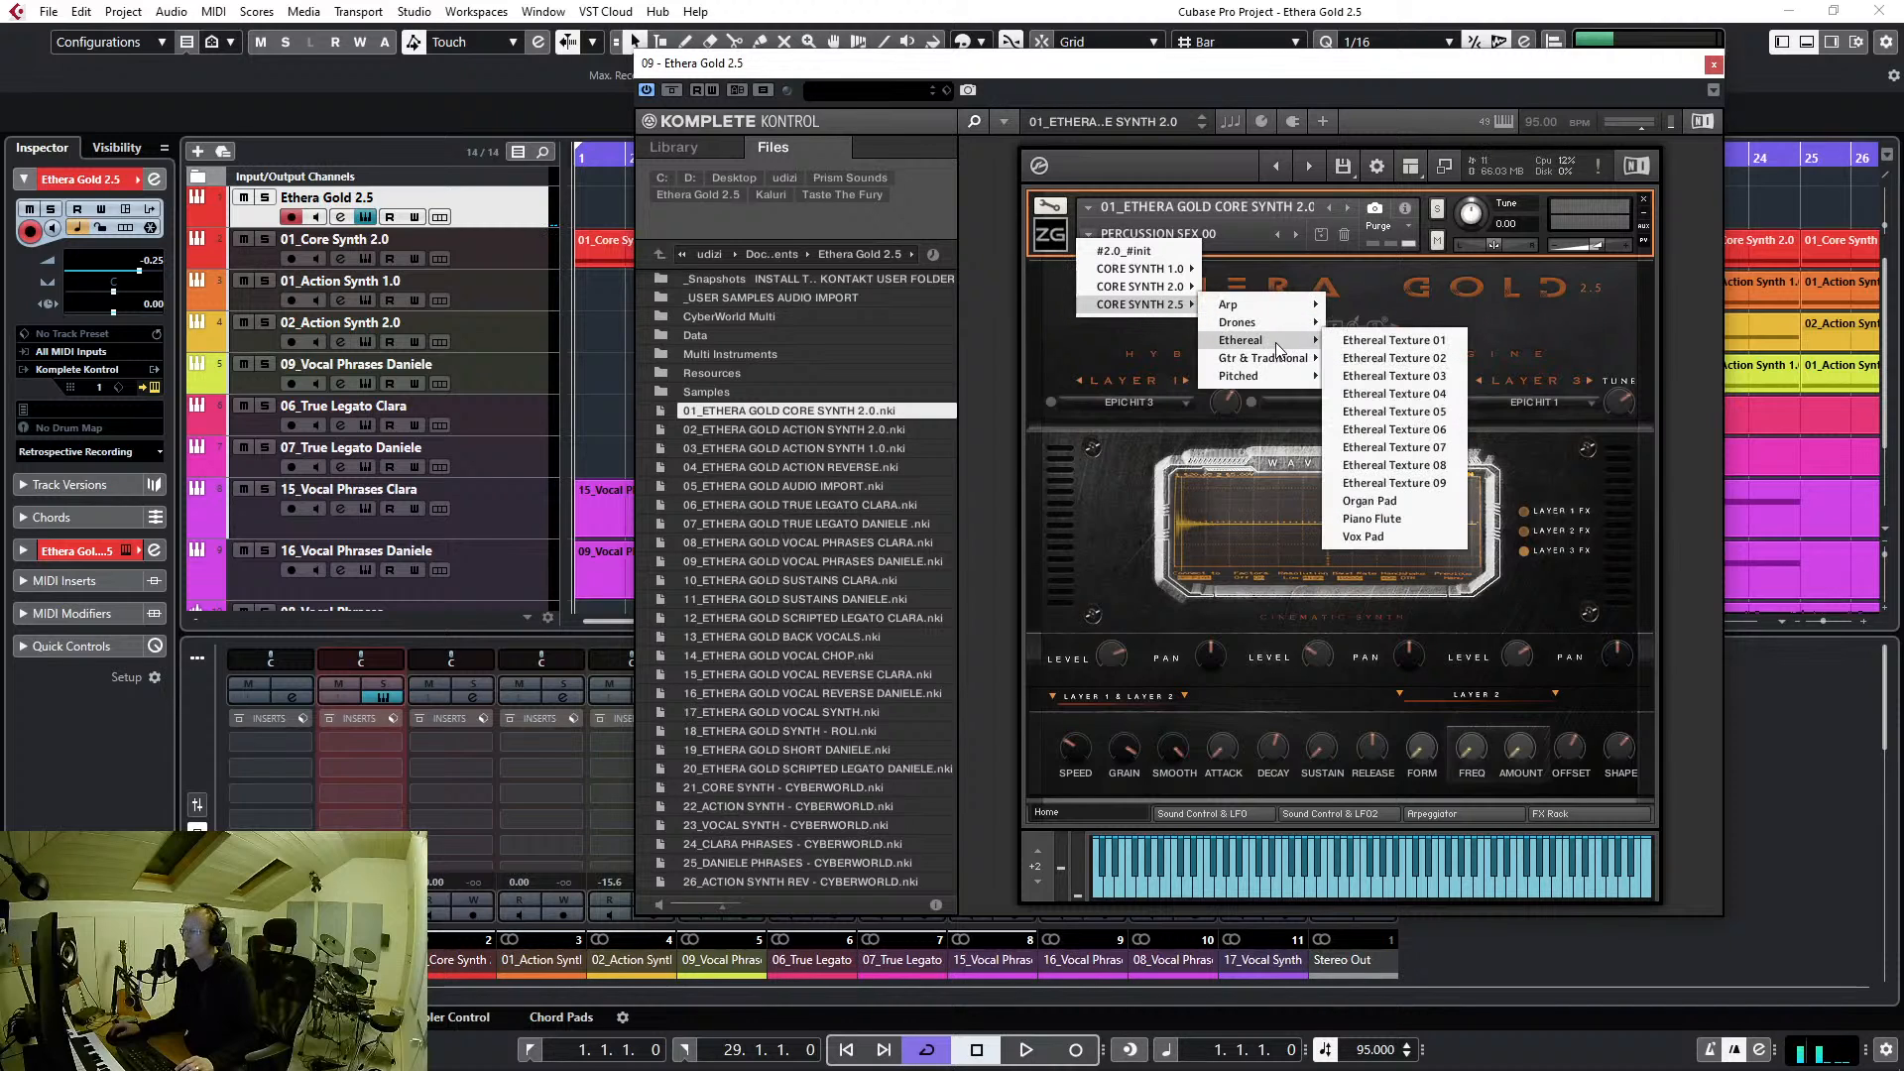
pyautogui.click(1396, 341)
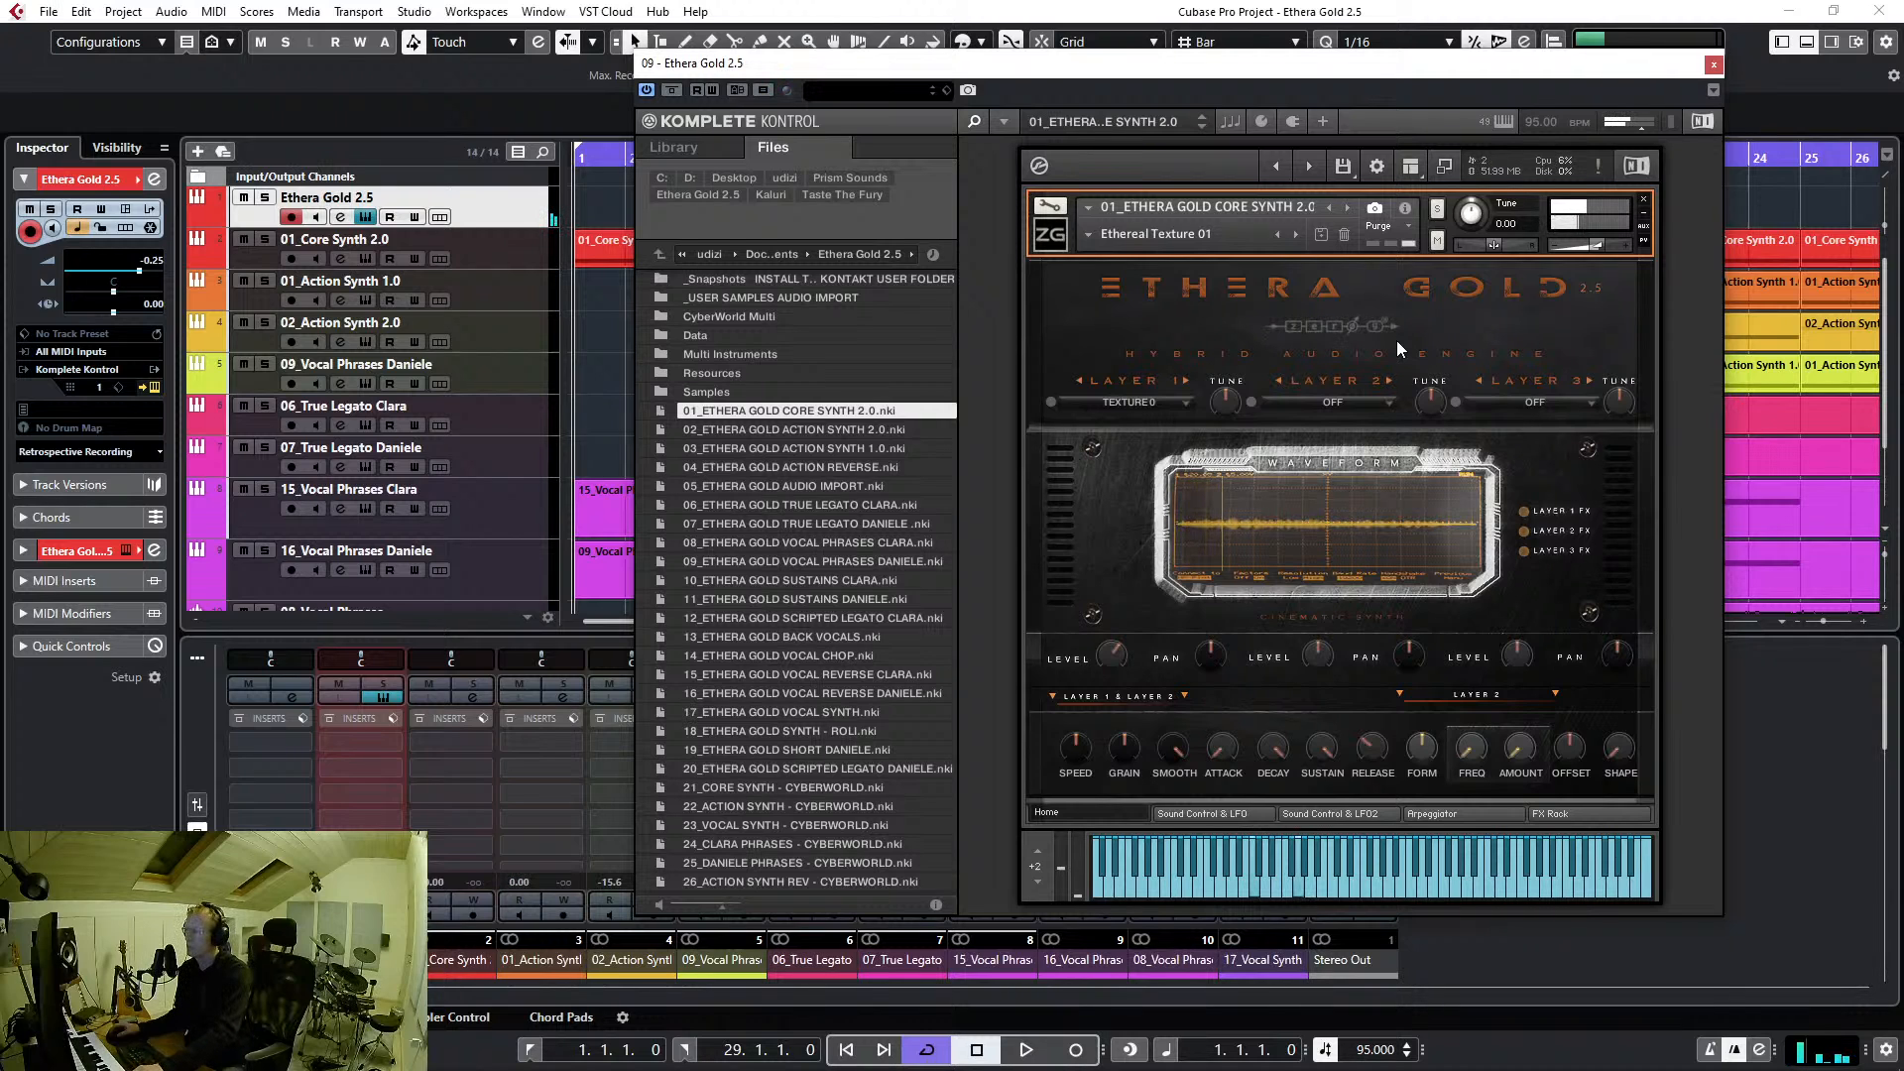
# Load the 02_ETHERA GOLD ACTION SYNTH 2.0 instrument and audition Slow Tempo 14 and 15 from Multi Layers' Complex Drum Slow Tempo group
pyautogui.doubleClick(847, 431)
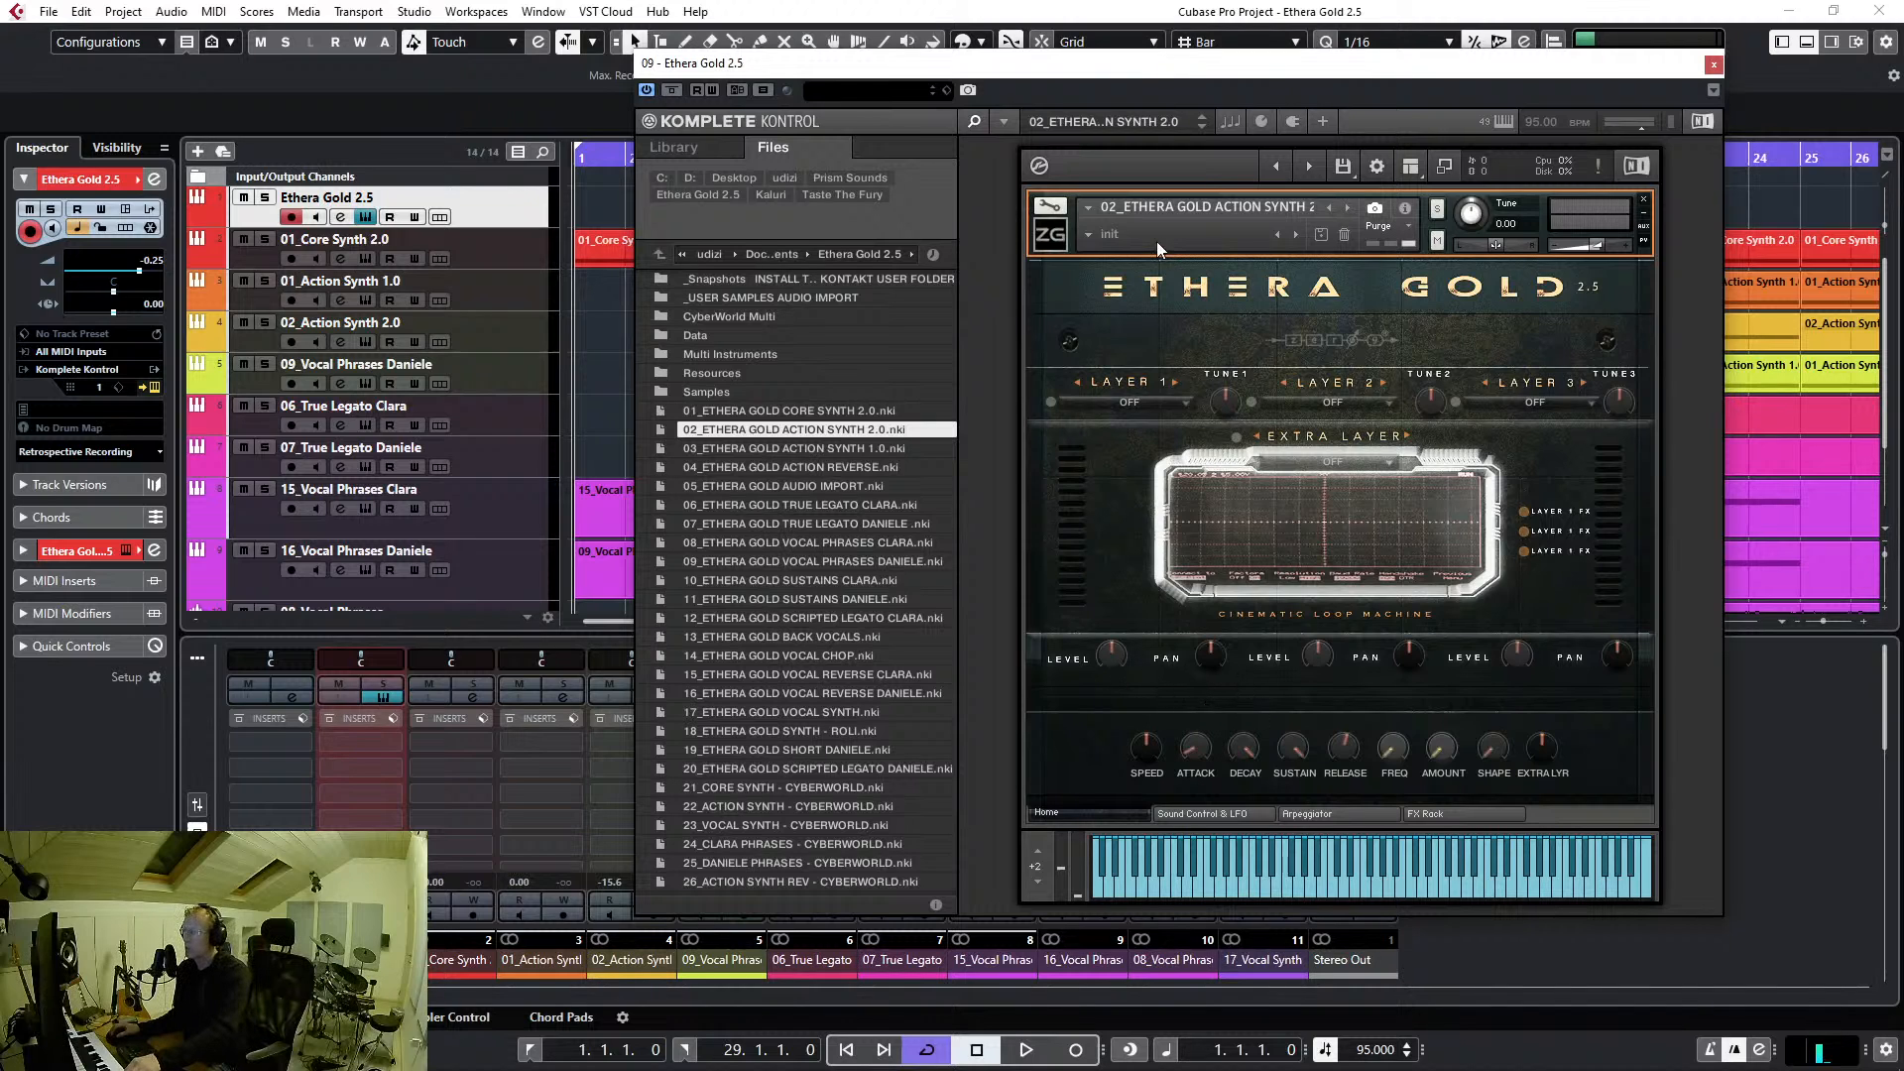
pyautogui.click(1085, 232)
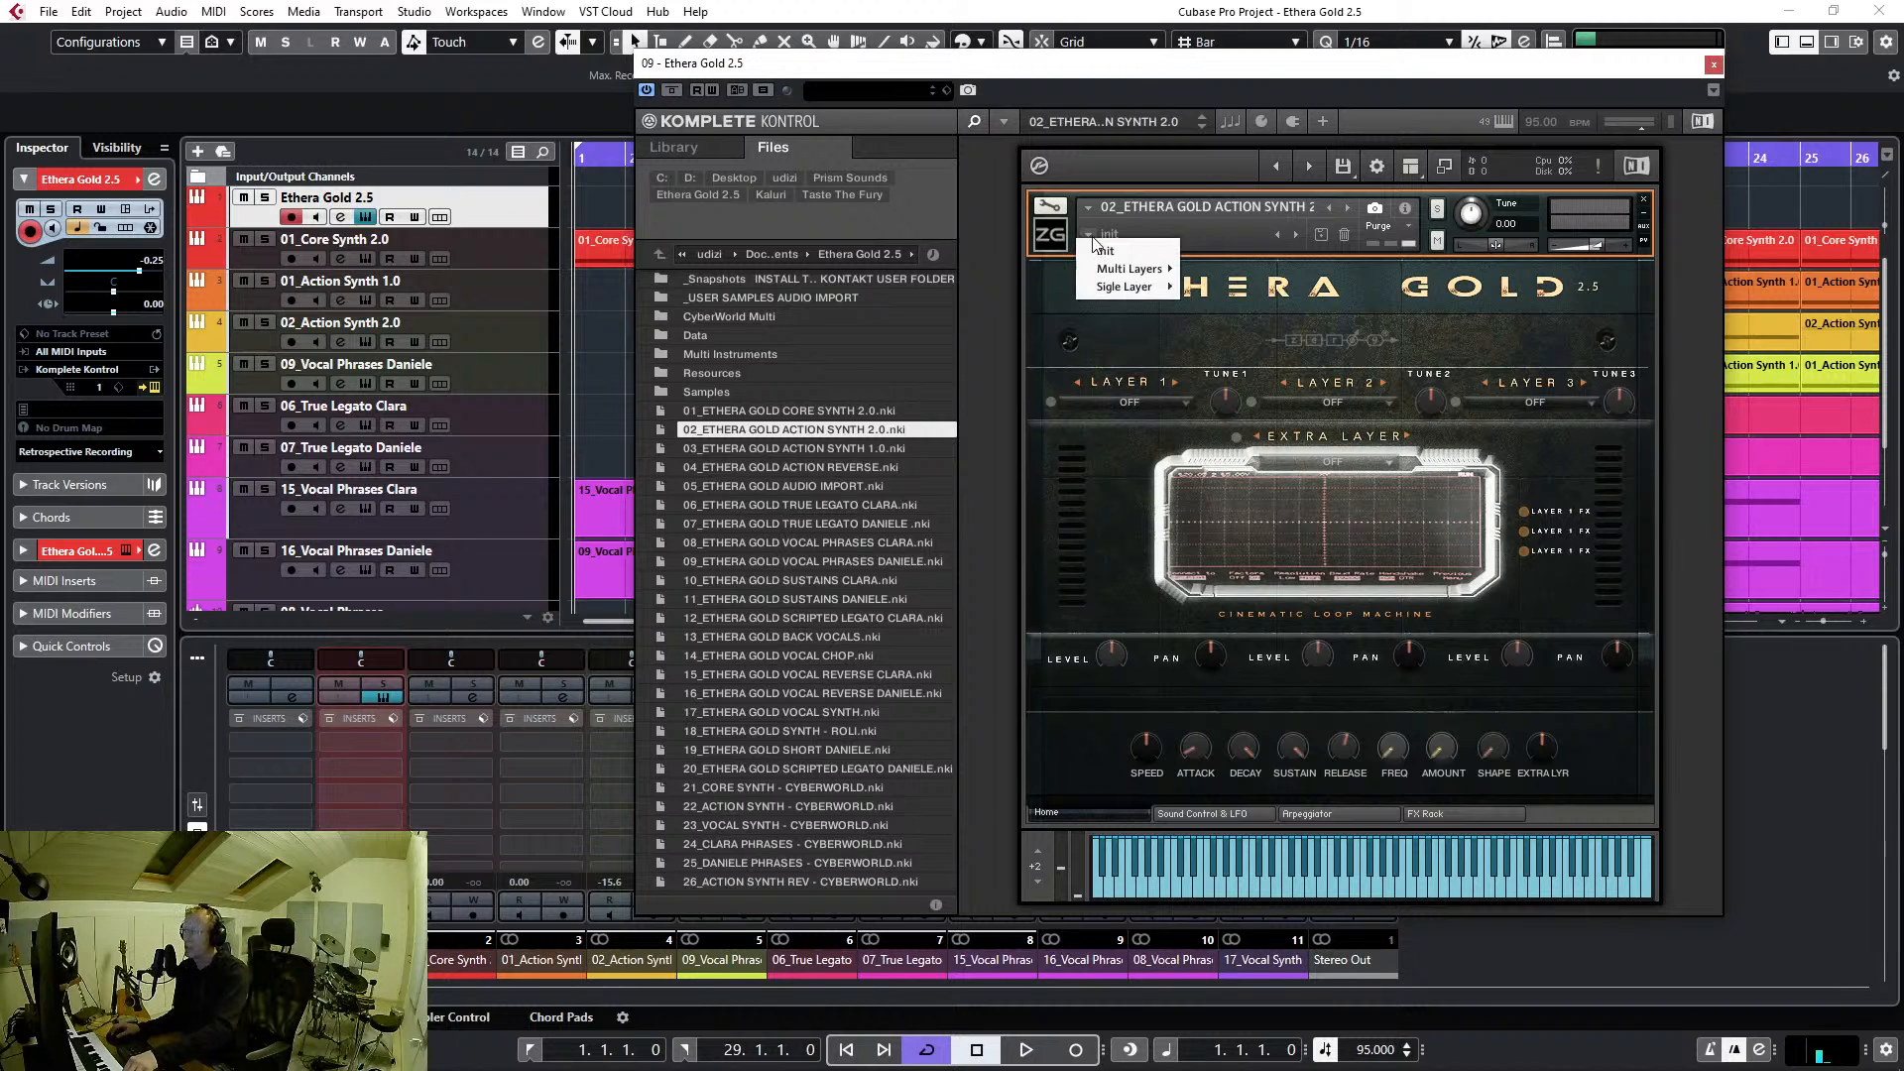
pyautogui.moveTo(1111, 280)
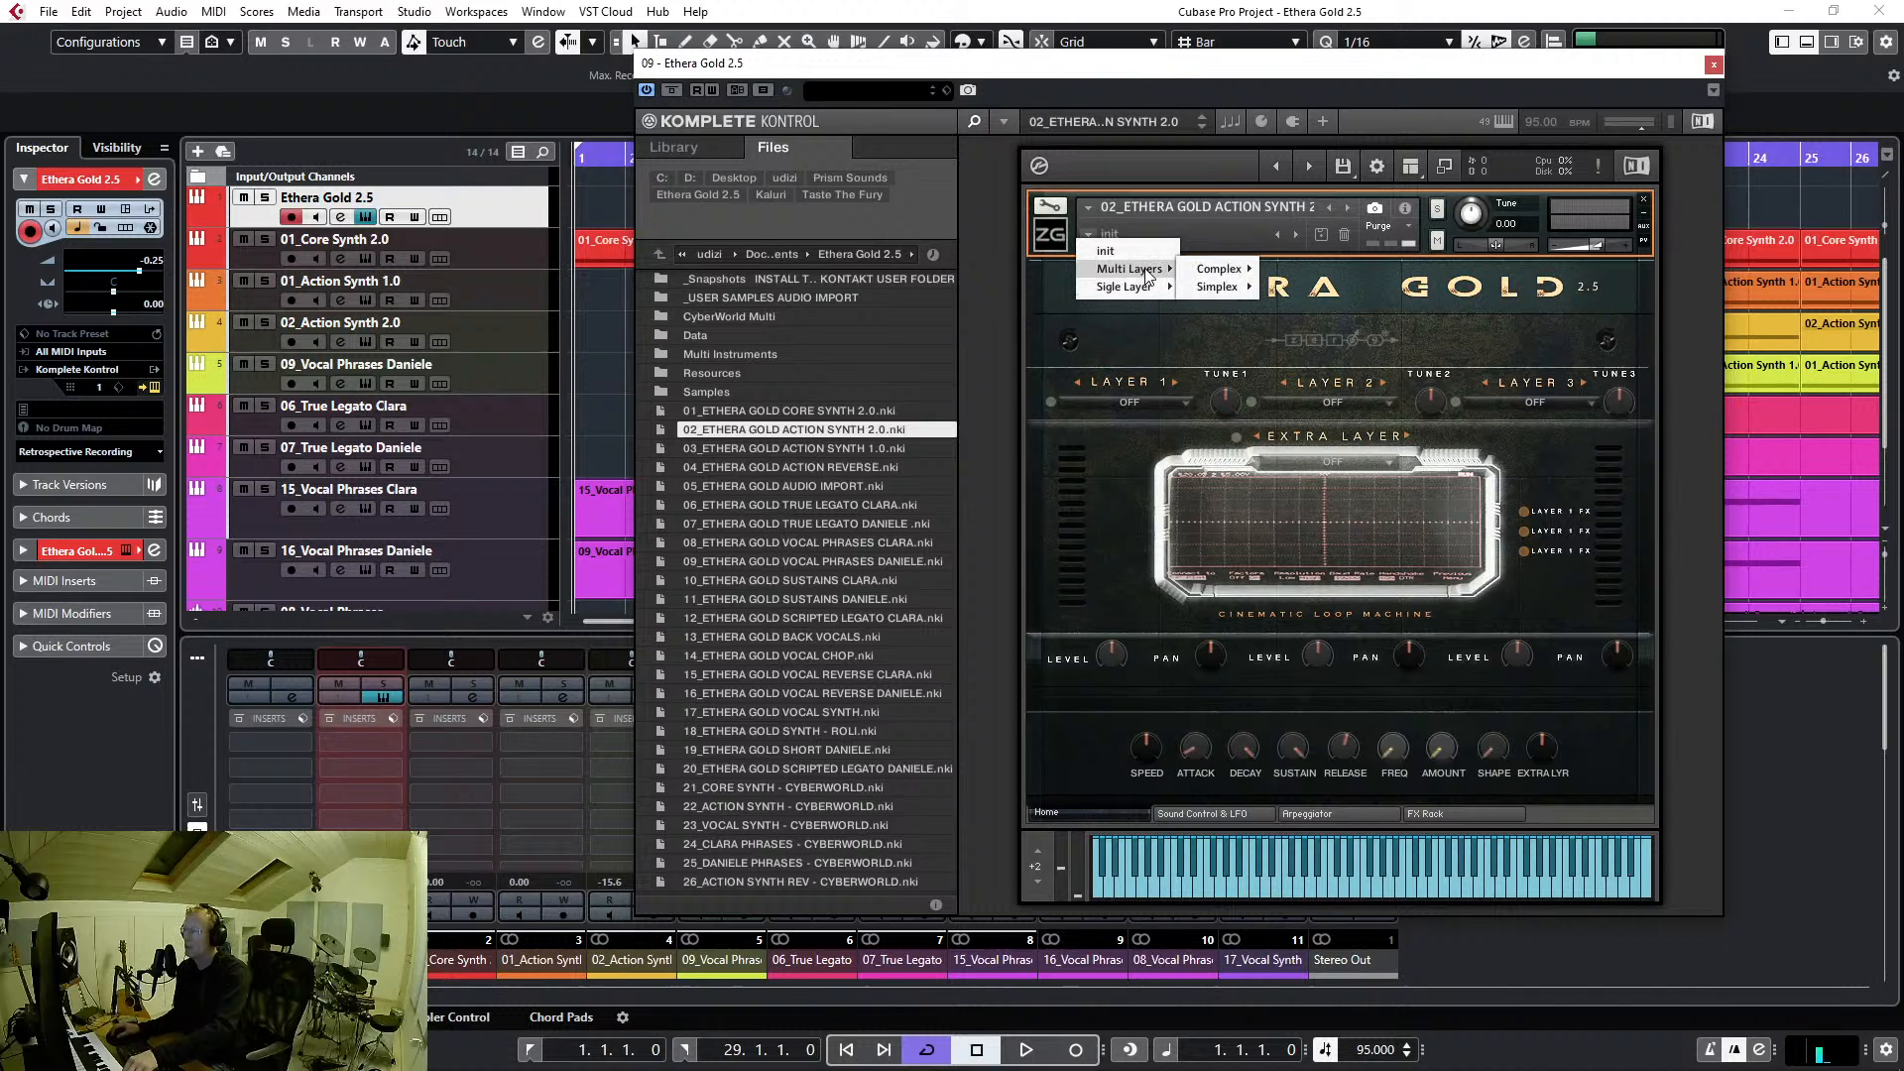
pyautogui.moveTo(1203, 278)
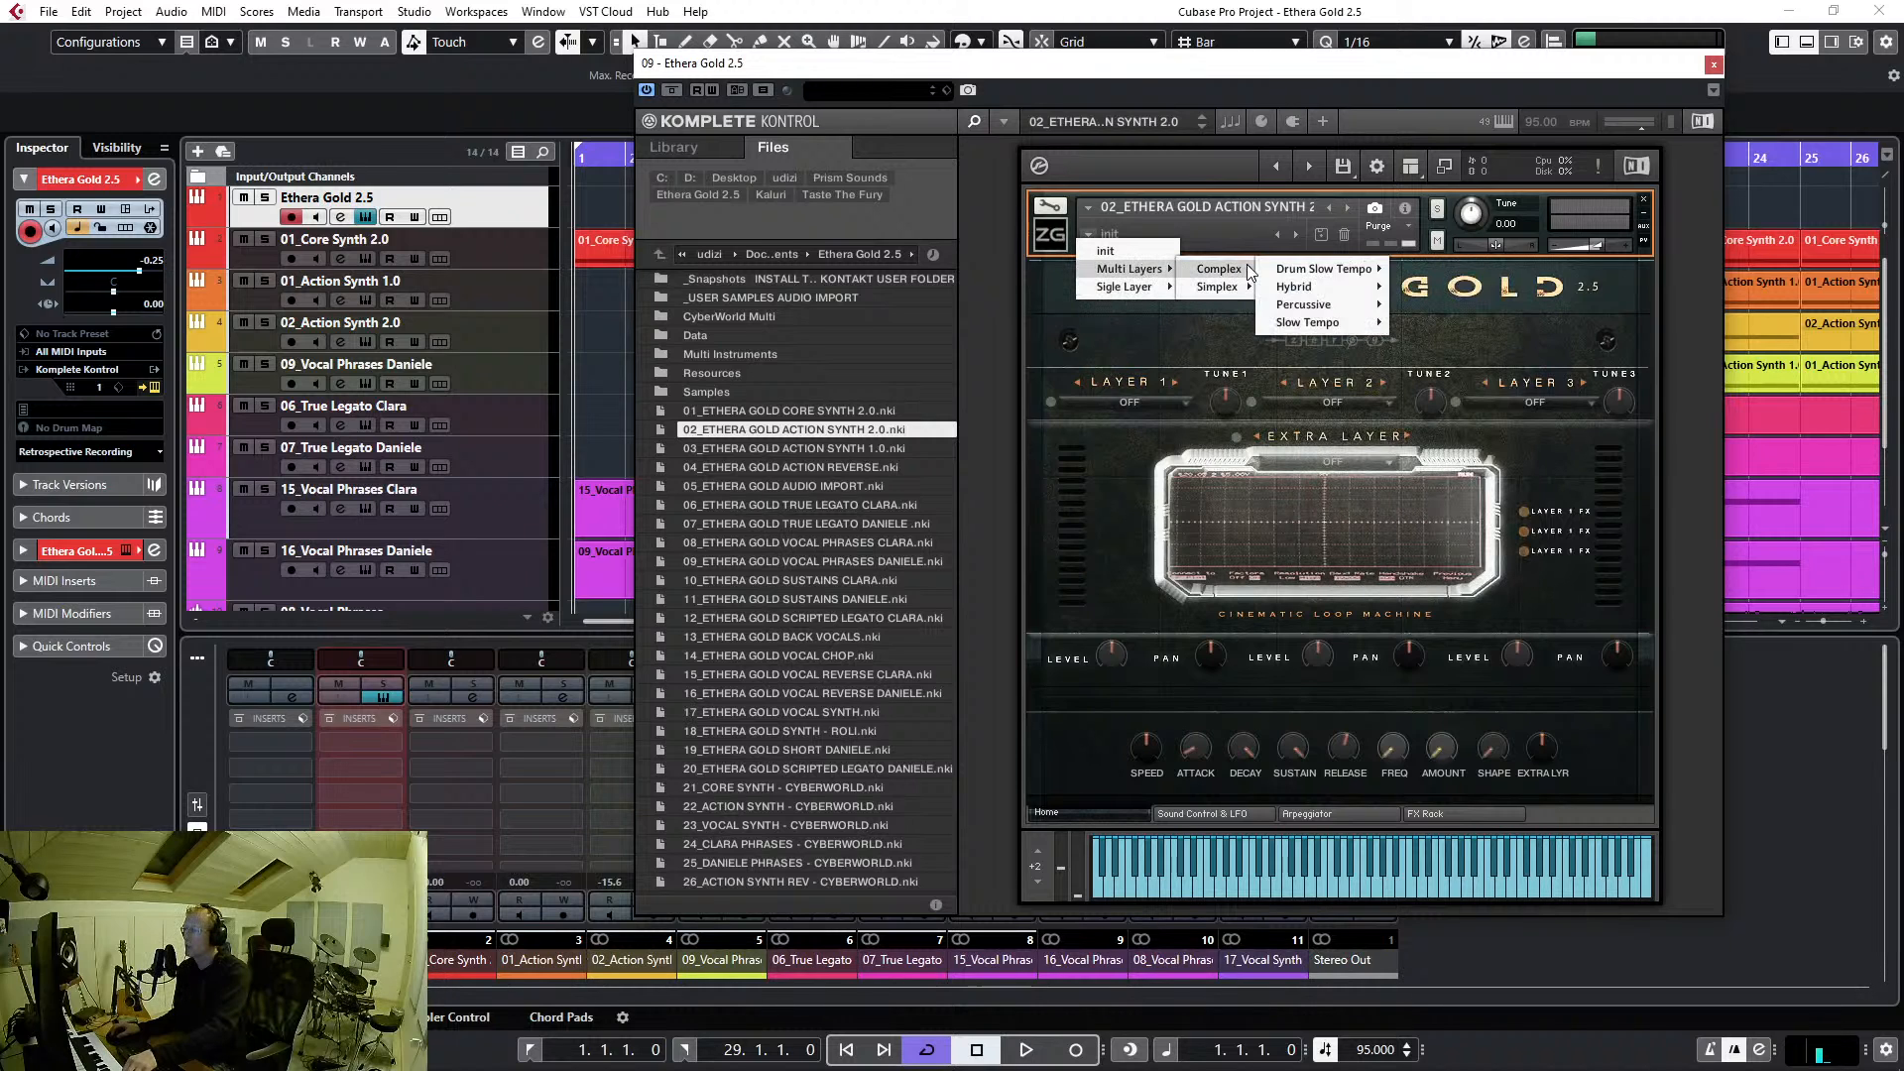
pyautogui.moveTo(1328, 269)
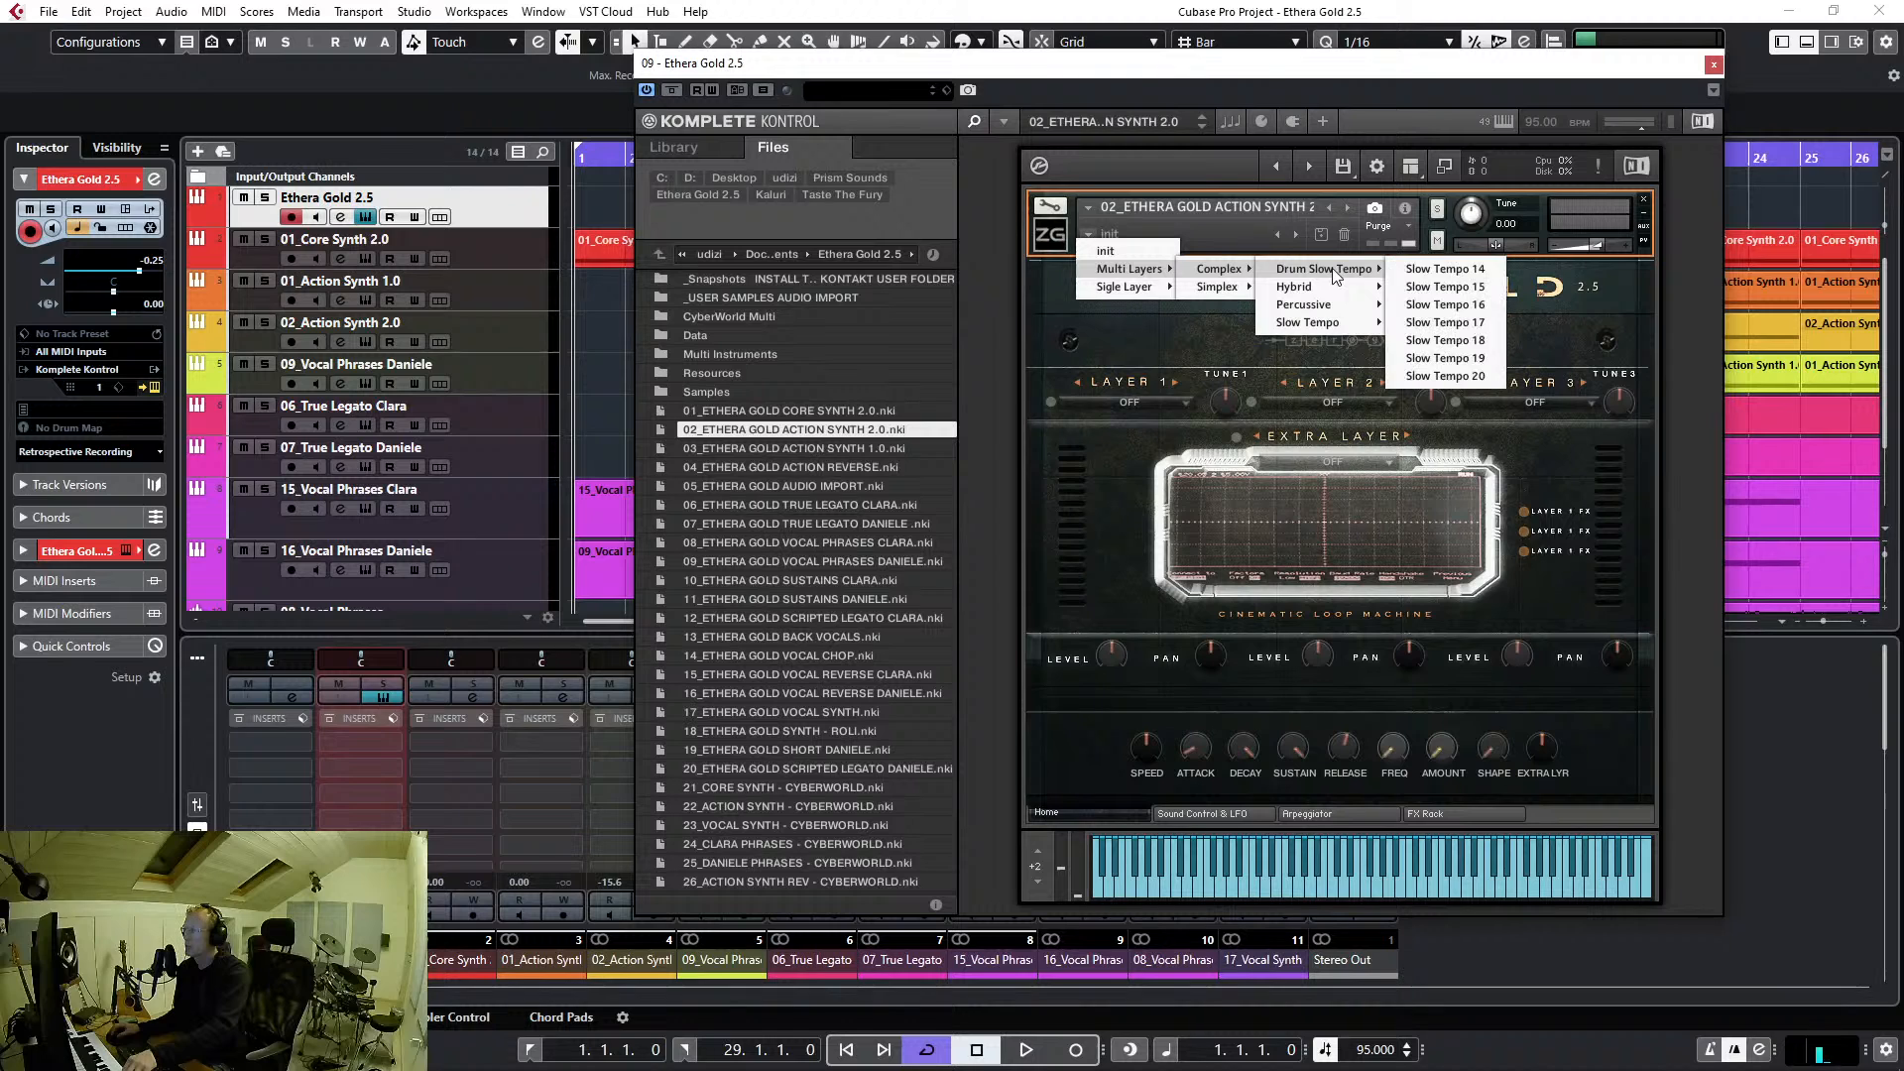
pyautogui.click(1448, 272)
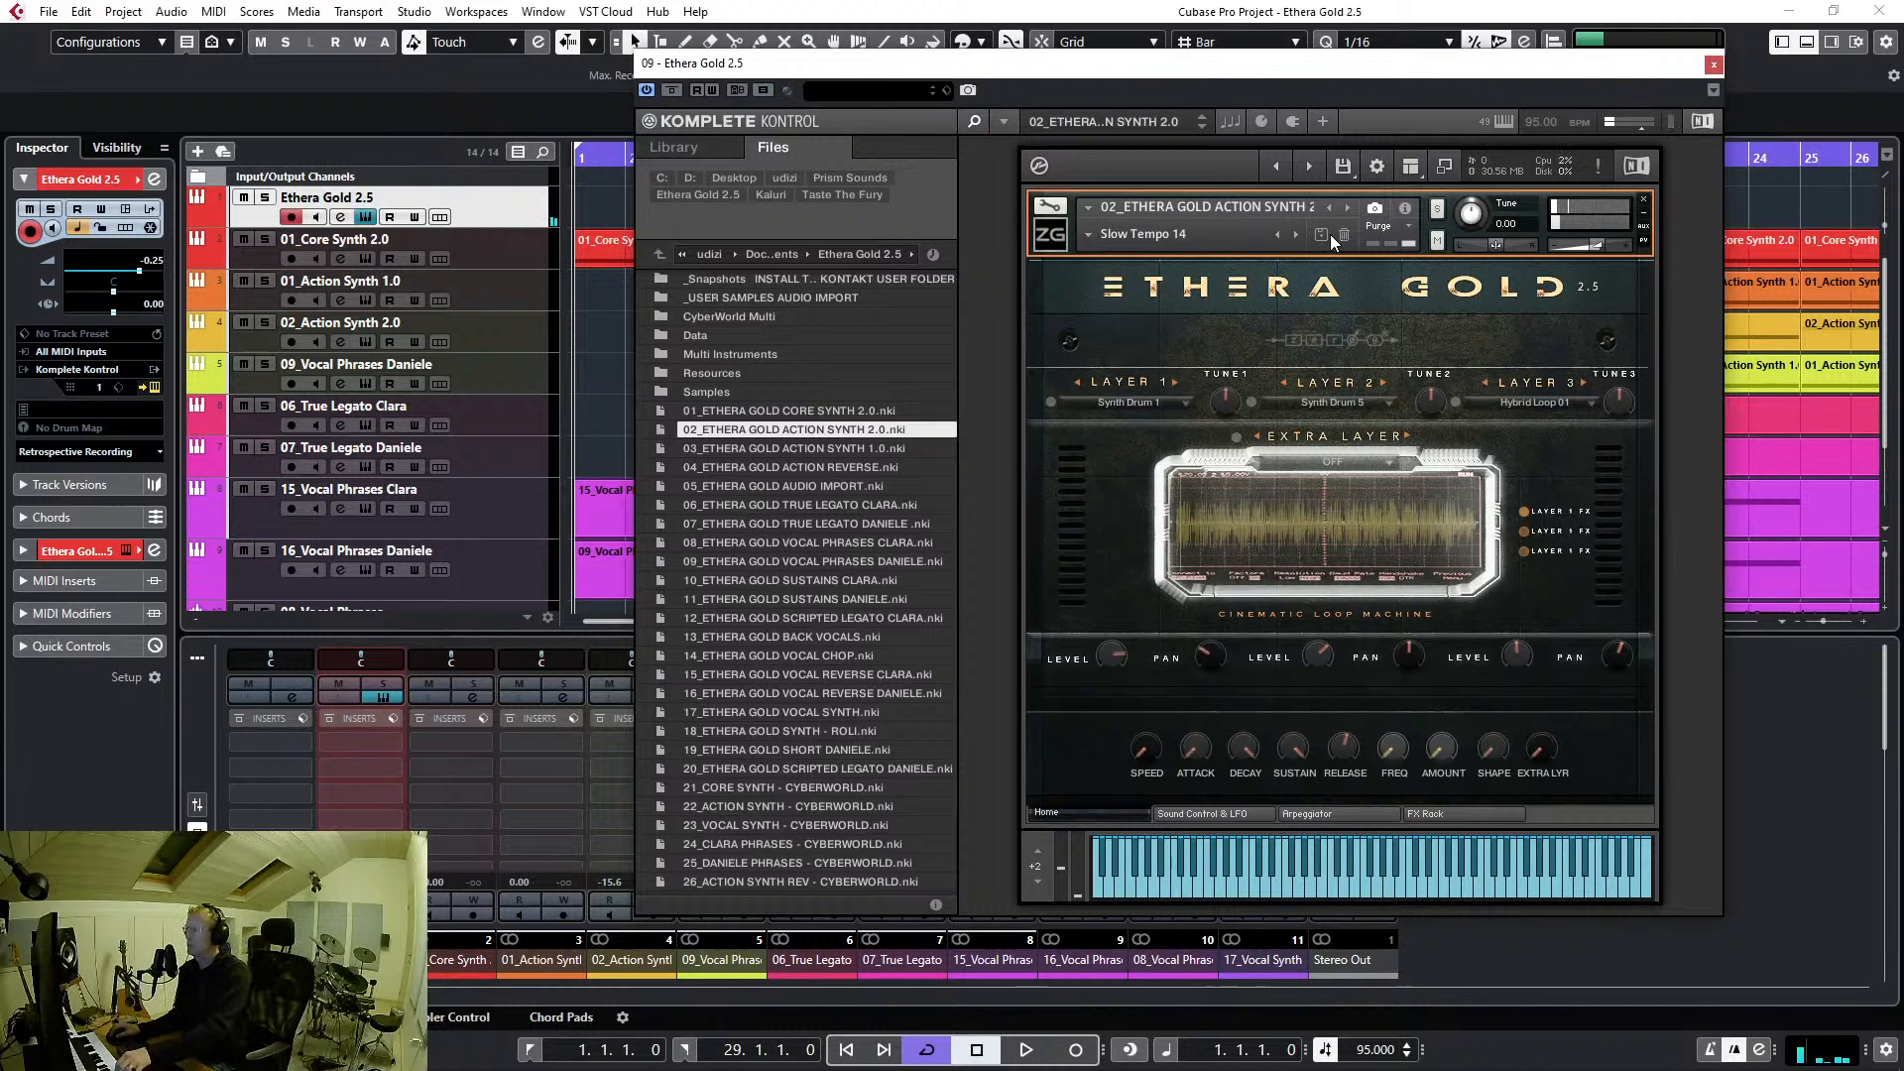
pyautogui.click(1295, 235)
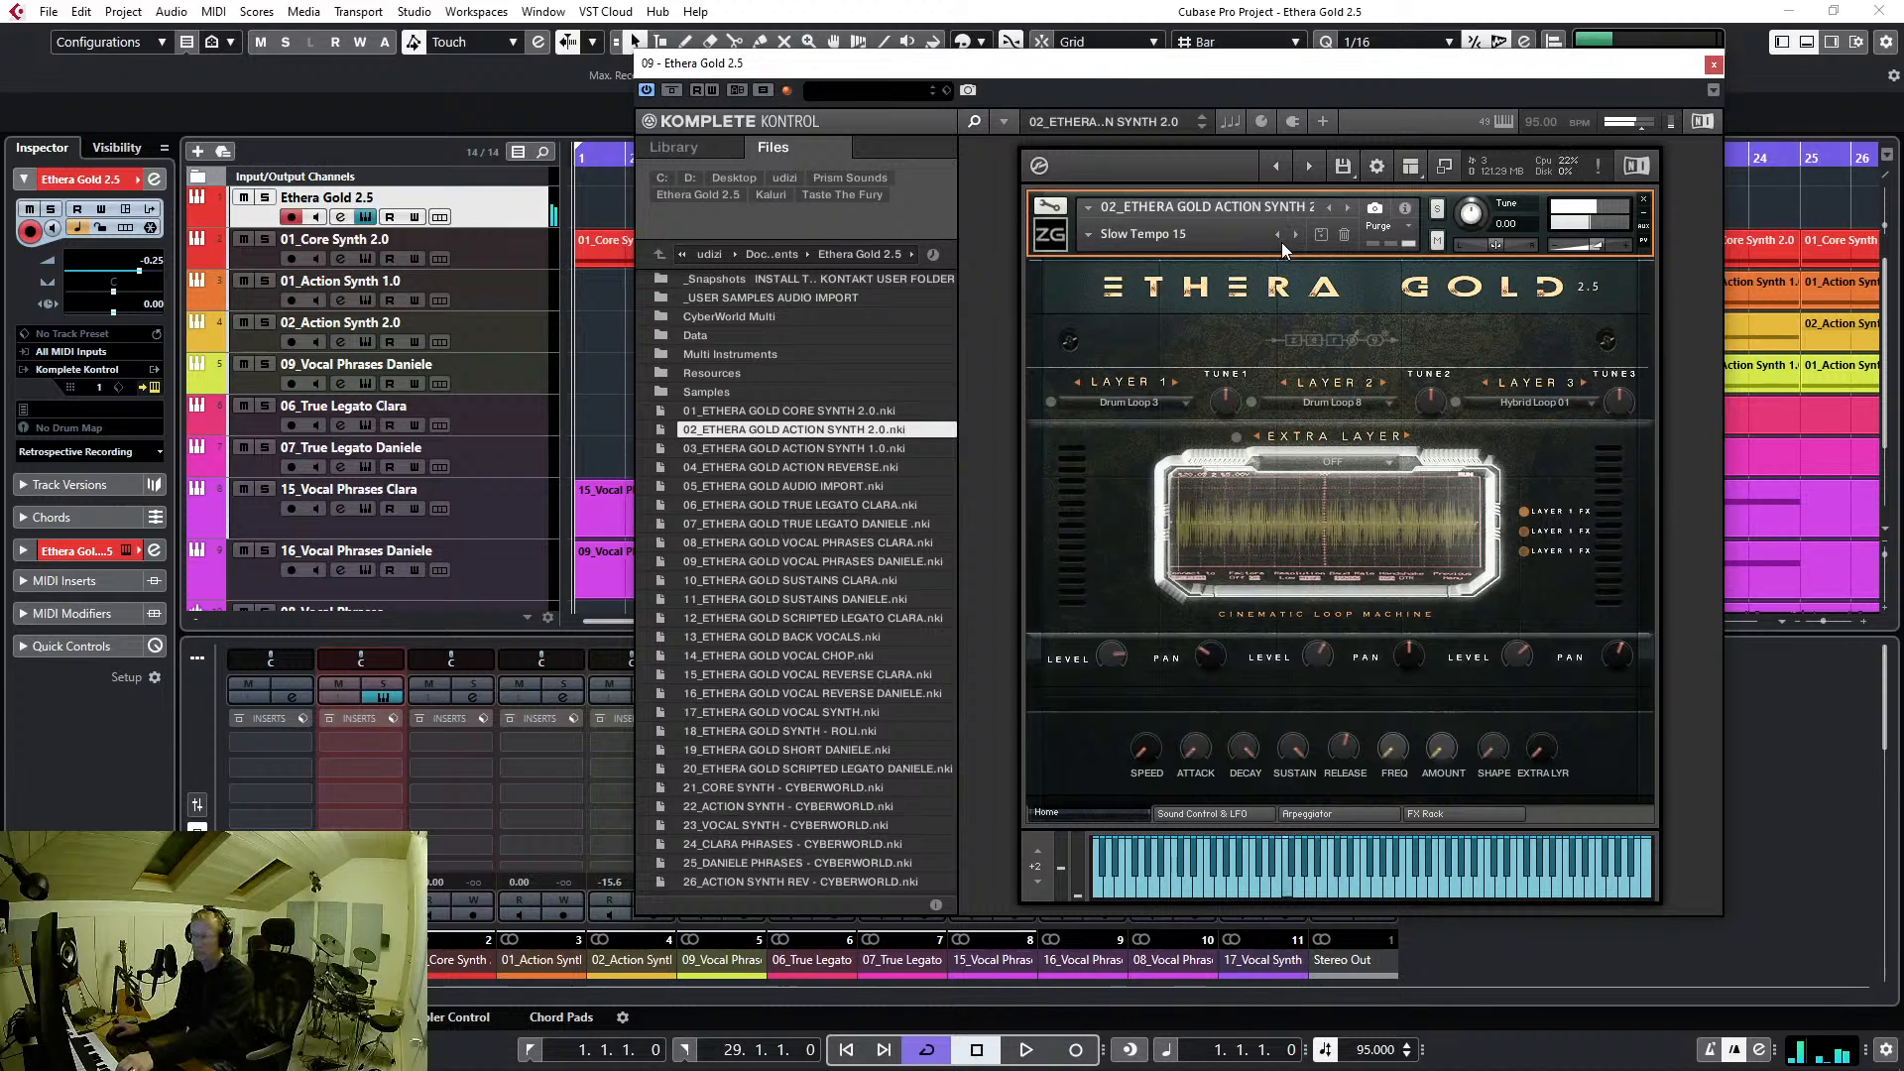
# Load the Clock 01 snapshot from the Sigle Layer Percussion category and show the instrument's FX Rack page
pyautogui.click(1090, 234)
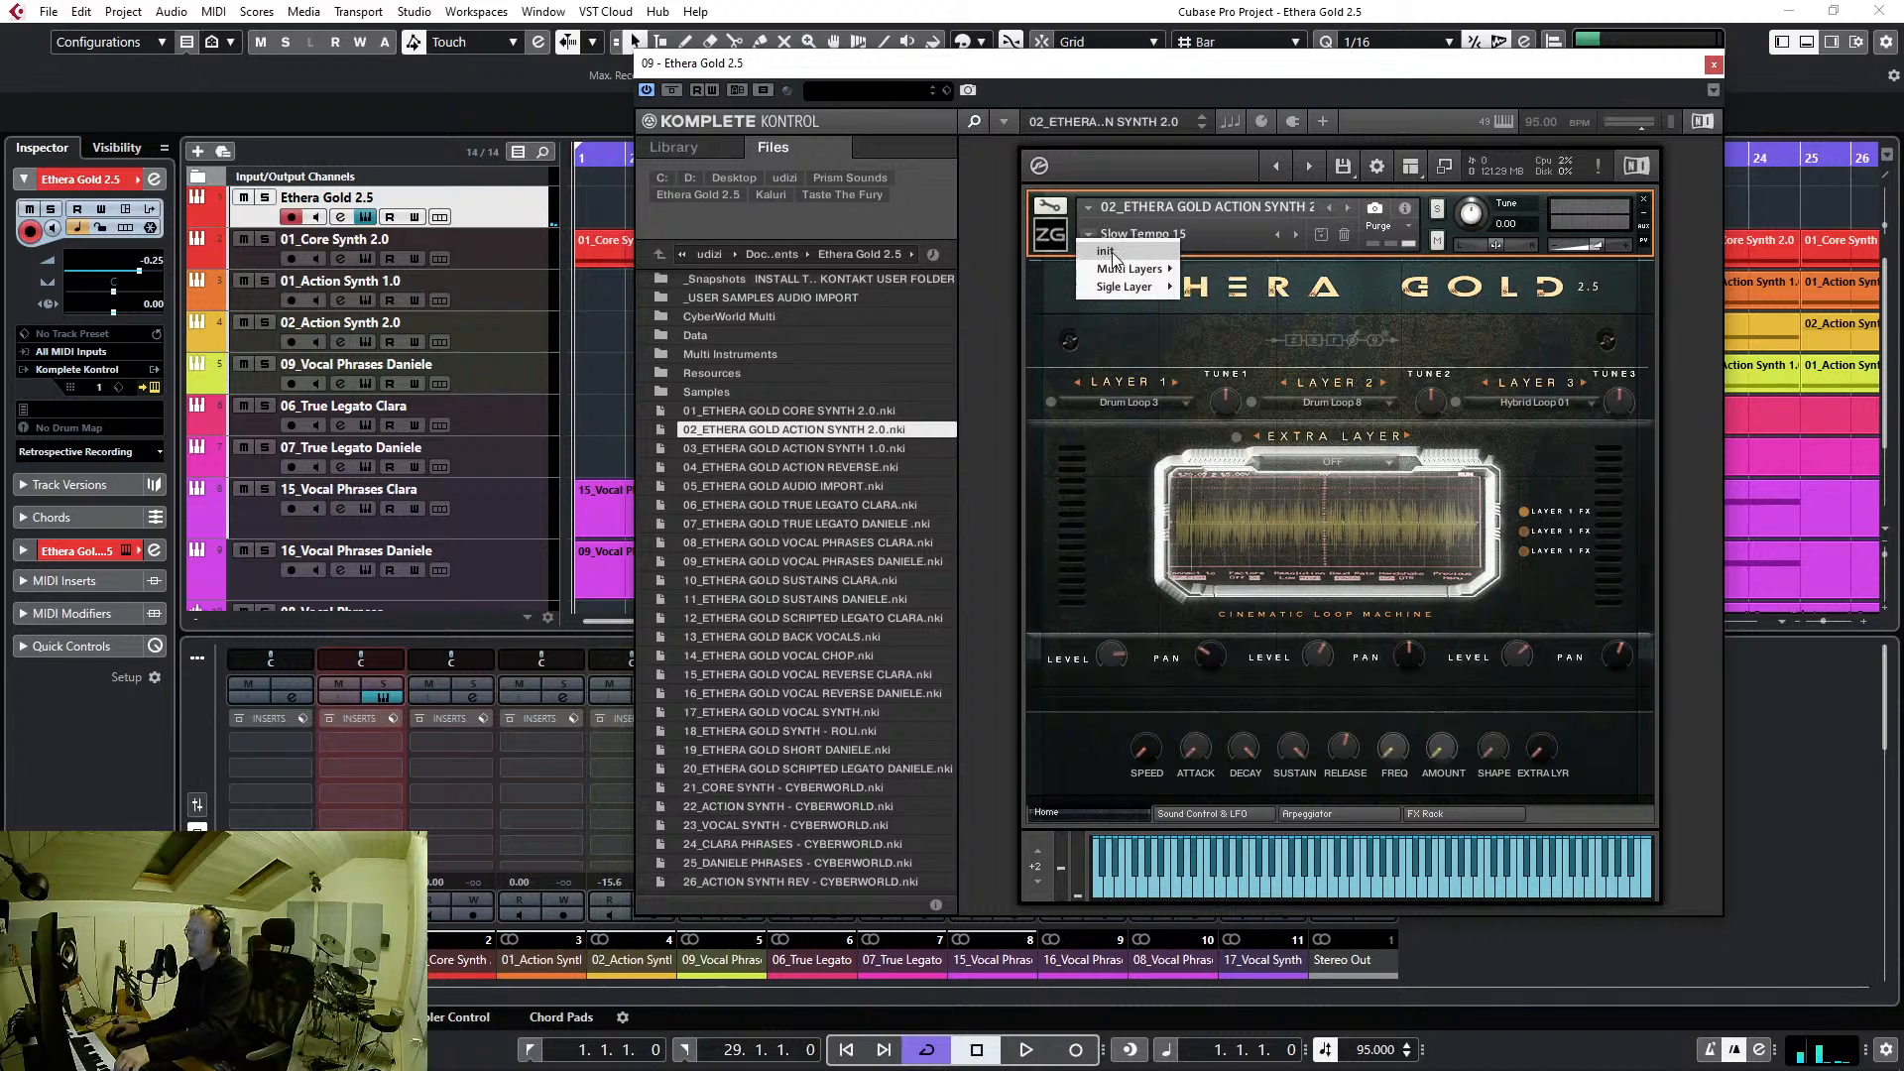
pyautogui.moveTo(1138, 285)
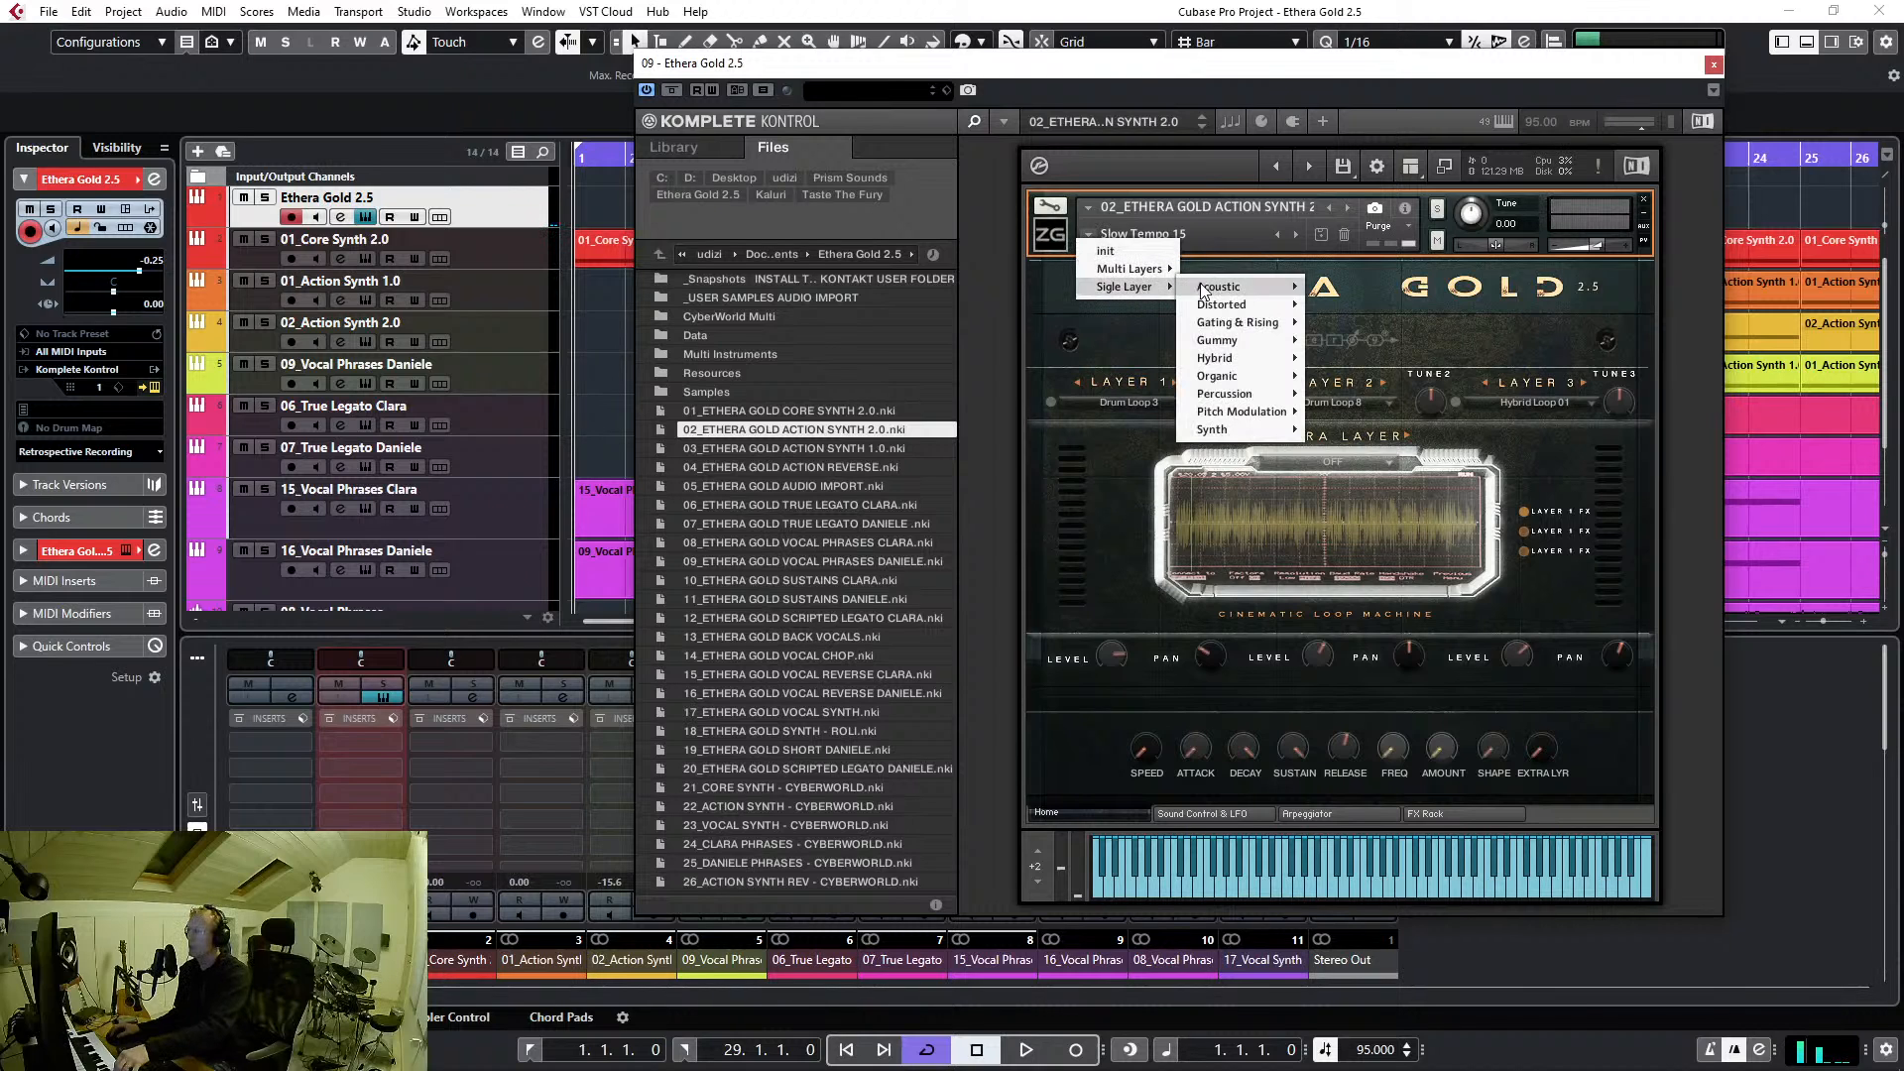
pyautogui.moveTo(1241, 391)
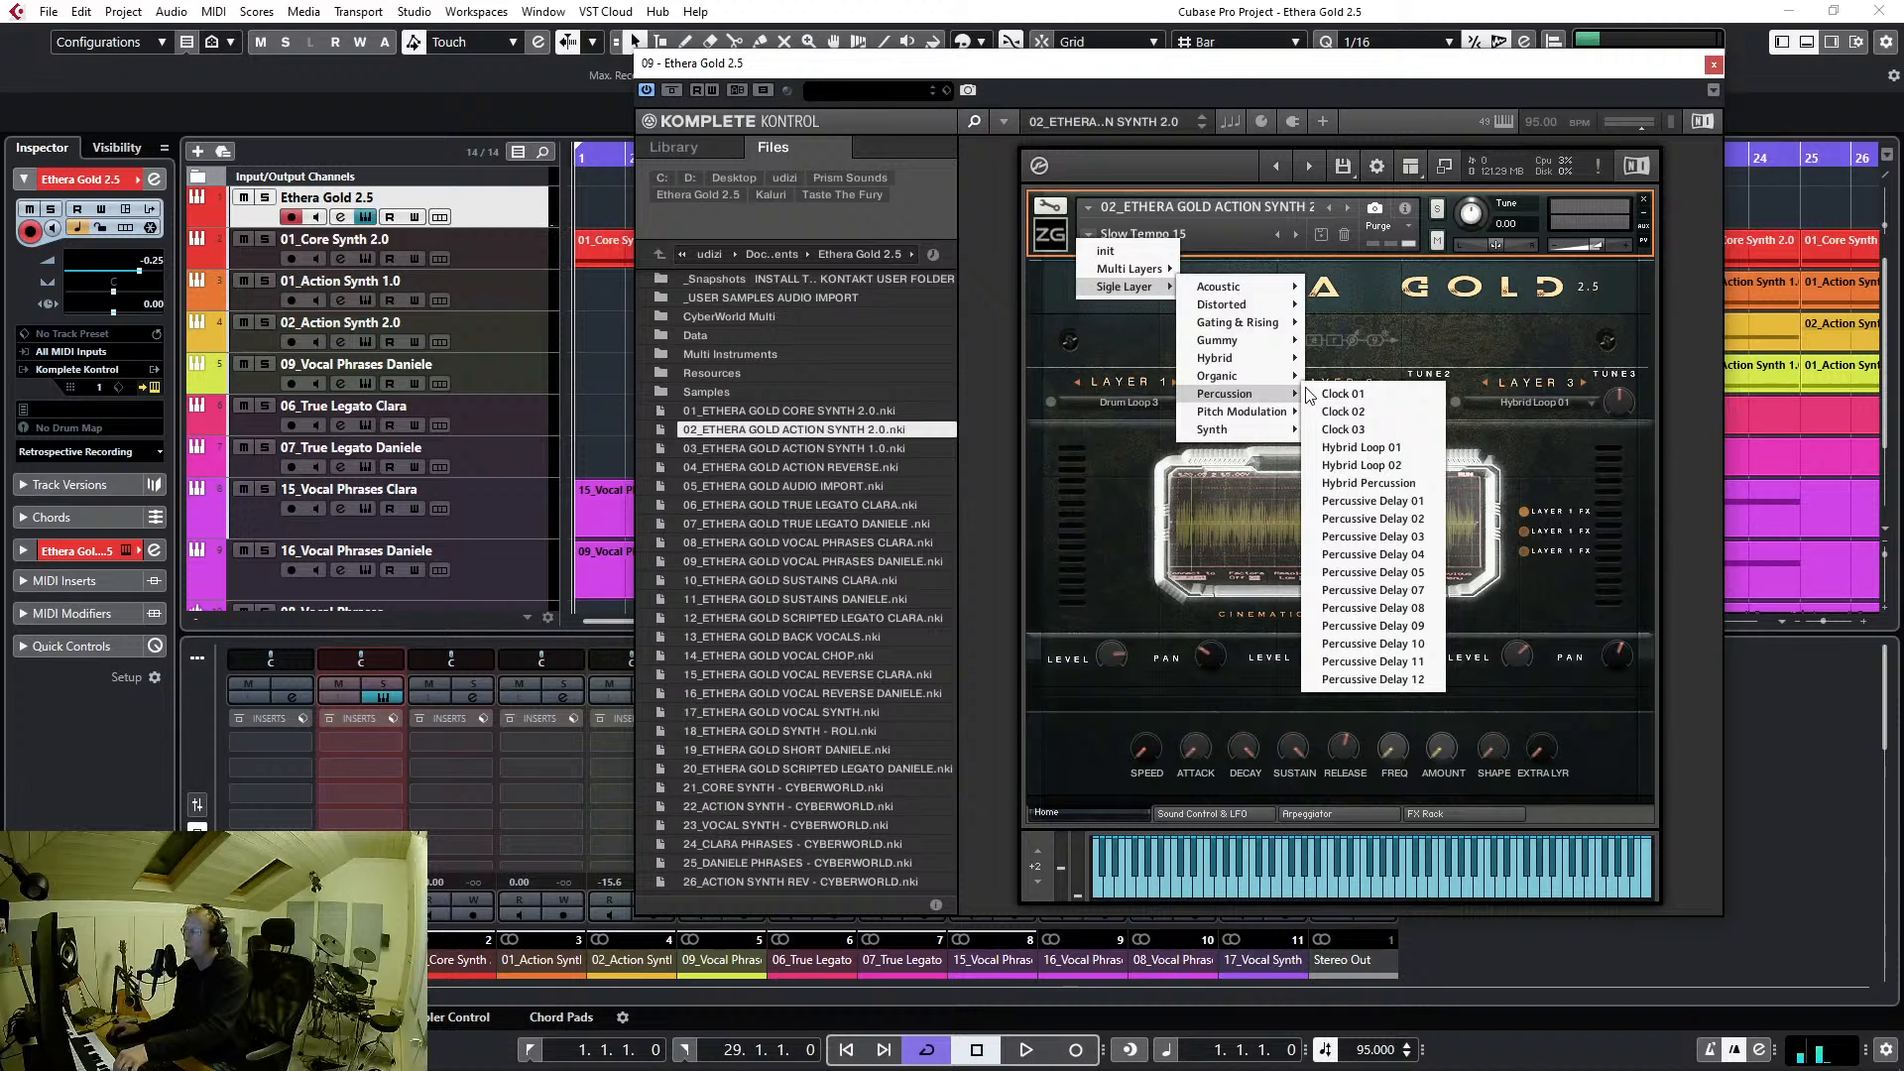
pyautogui.click(1364, 401)
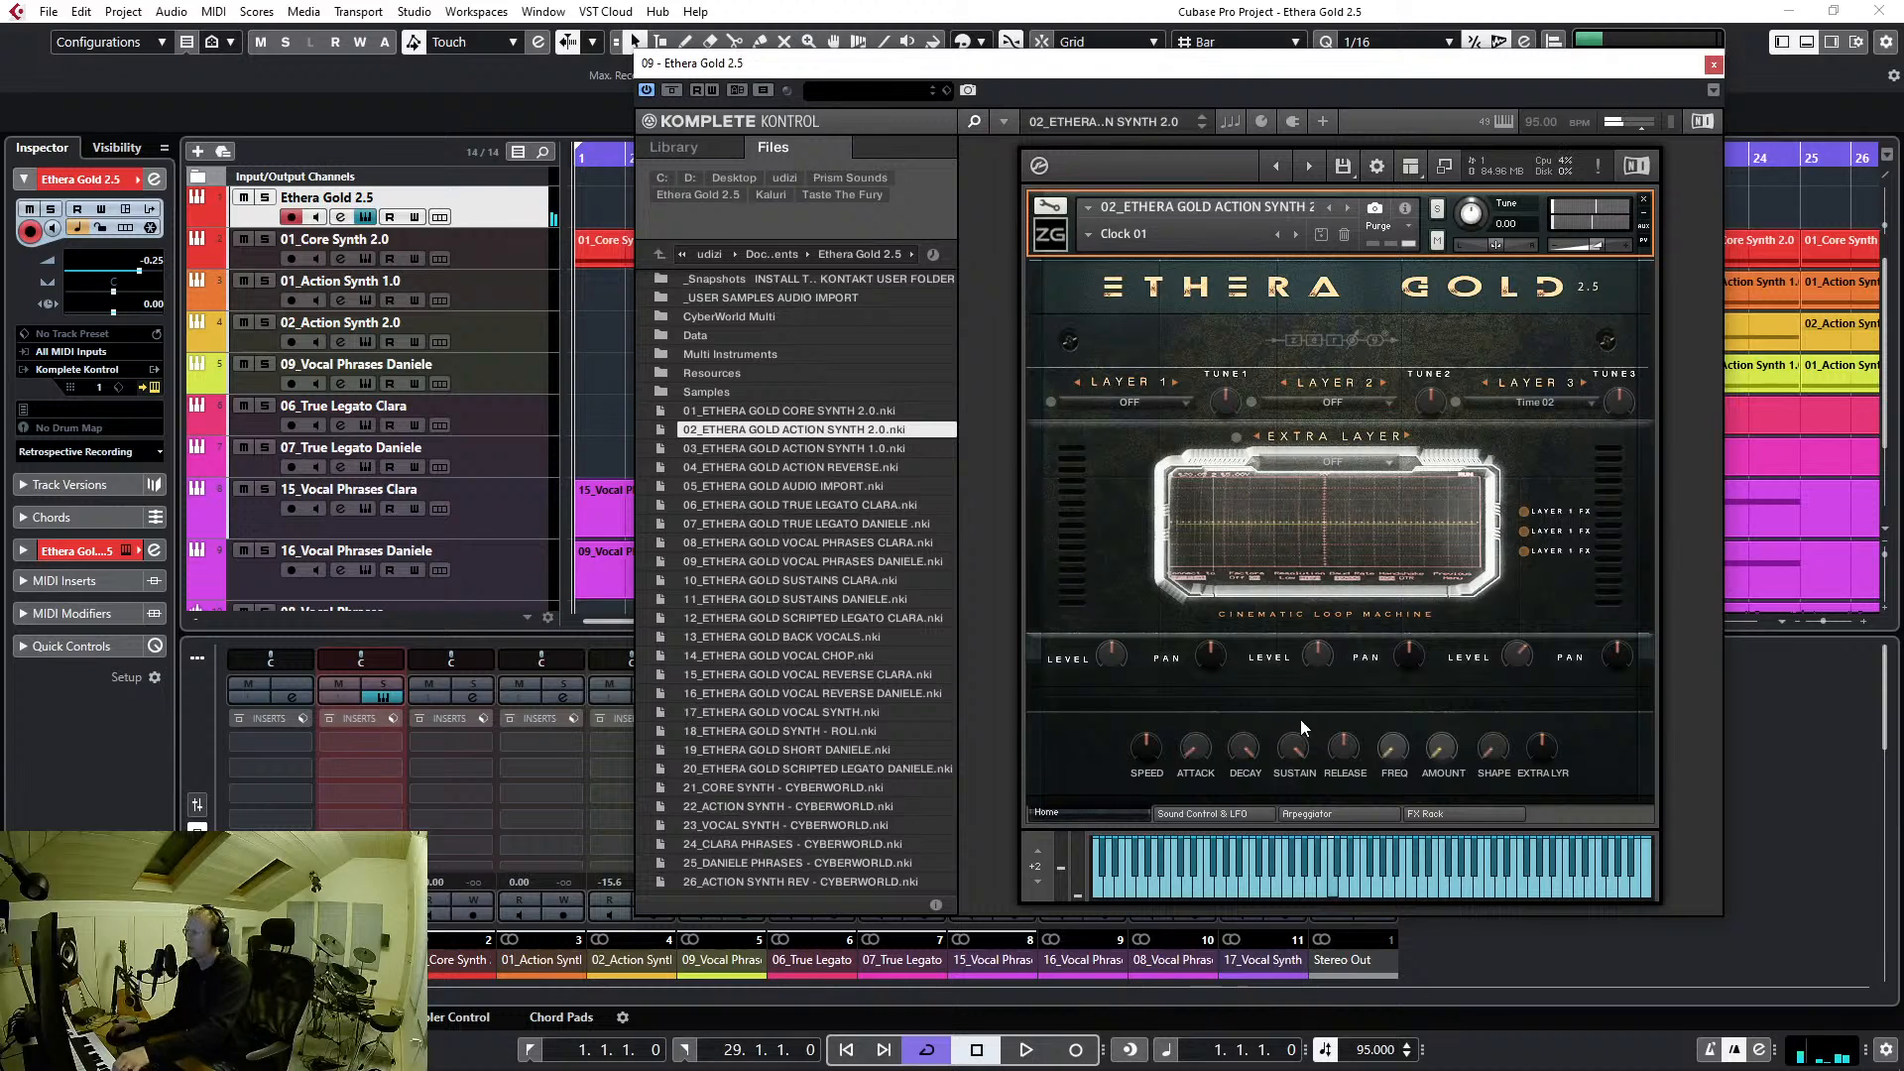
pyautogui.click(1450, 813)
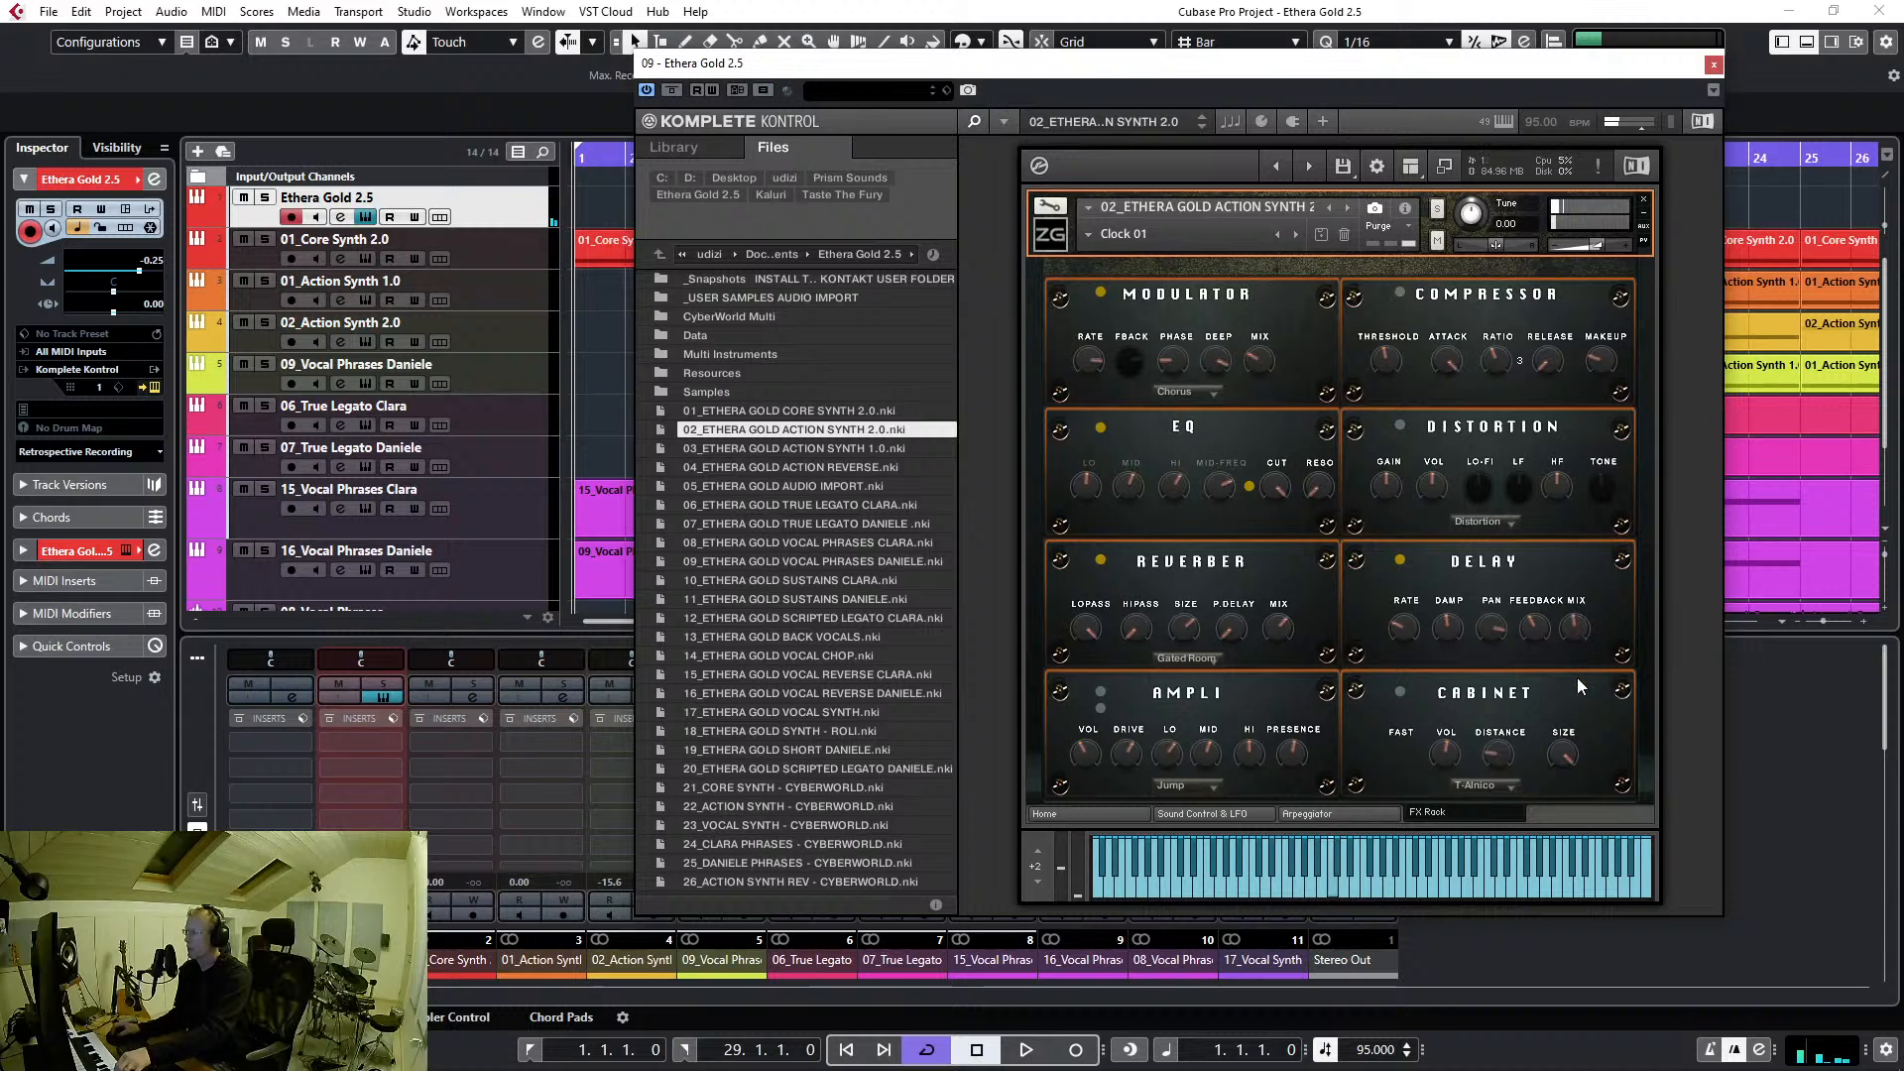
# Load the 03_ETHERA GOLD ACTION SYNTH 1.0 instrument and audition Epic Tribal and Hybrid Drum Loop 01 from Multi Layers' Drum Loops category
pyautogui.click(853, 448)
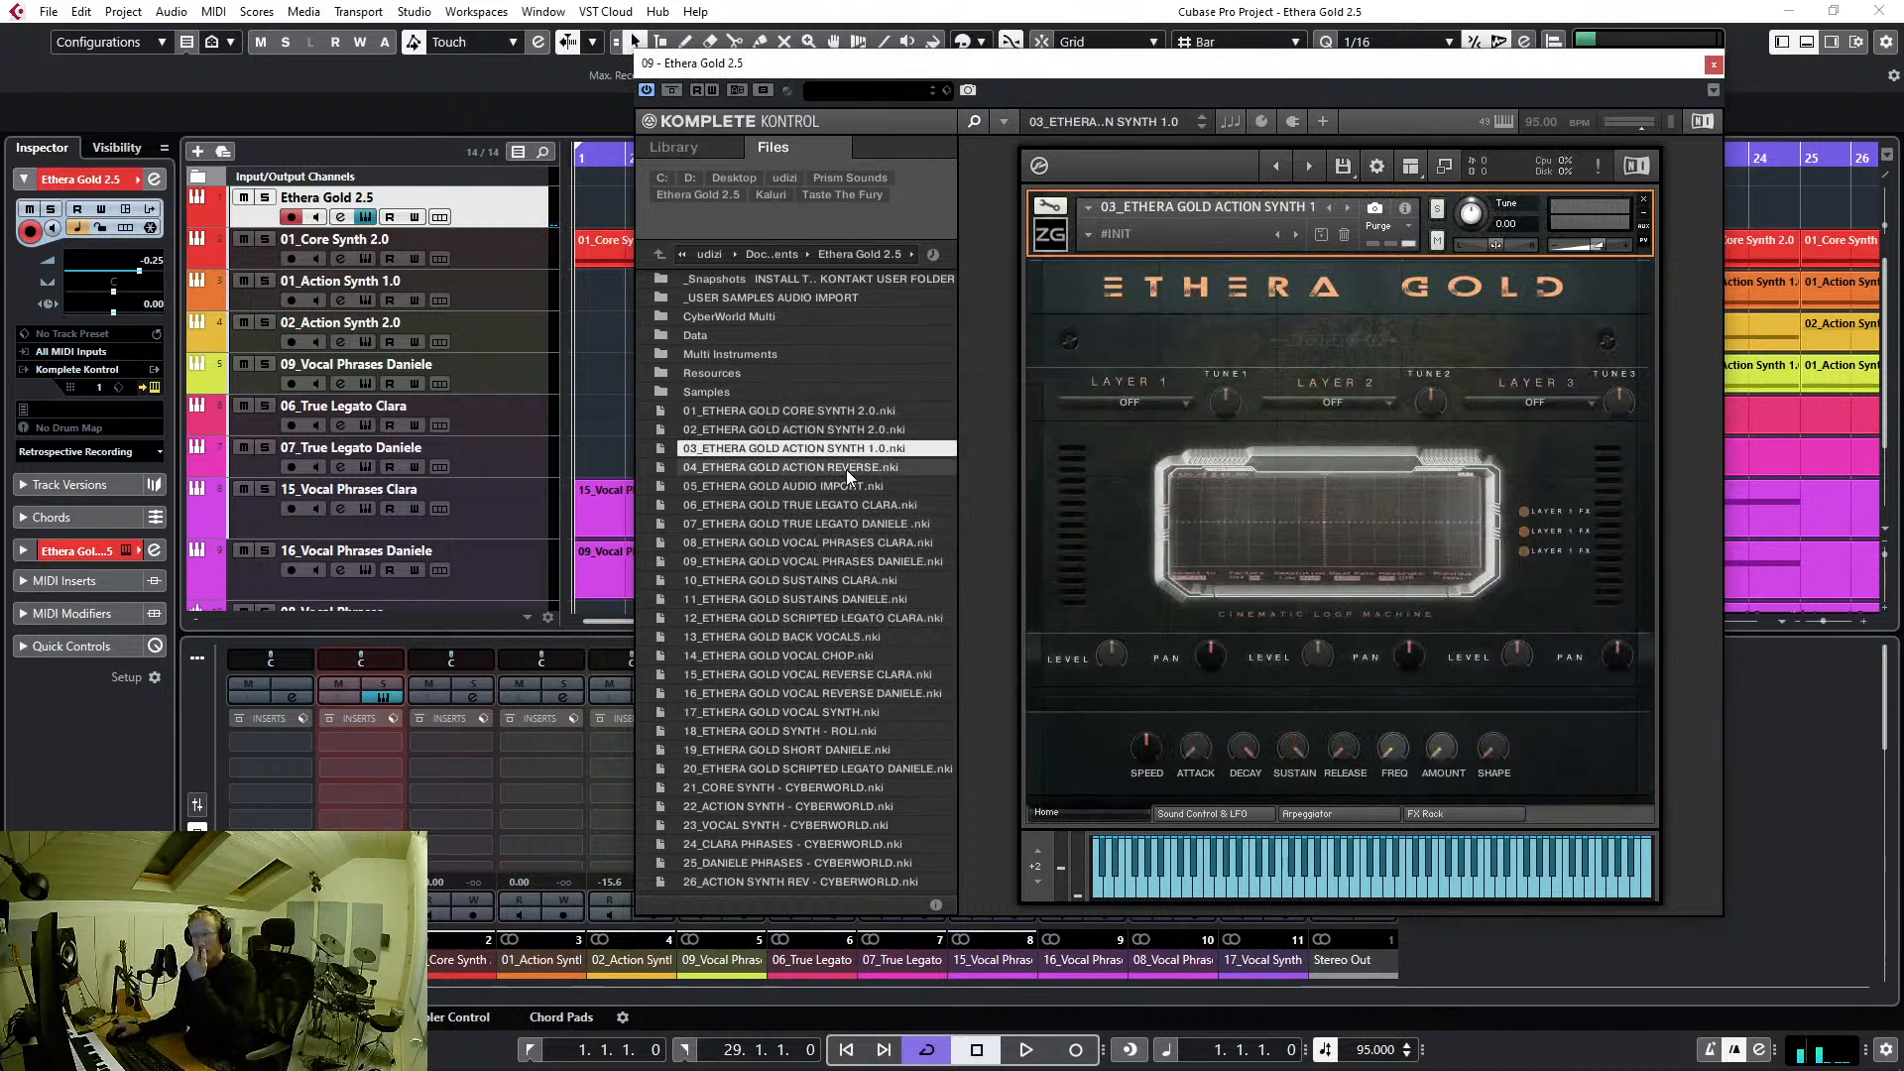
pyautogui.click(1090, 232)
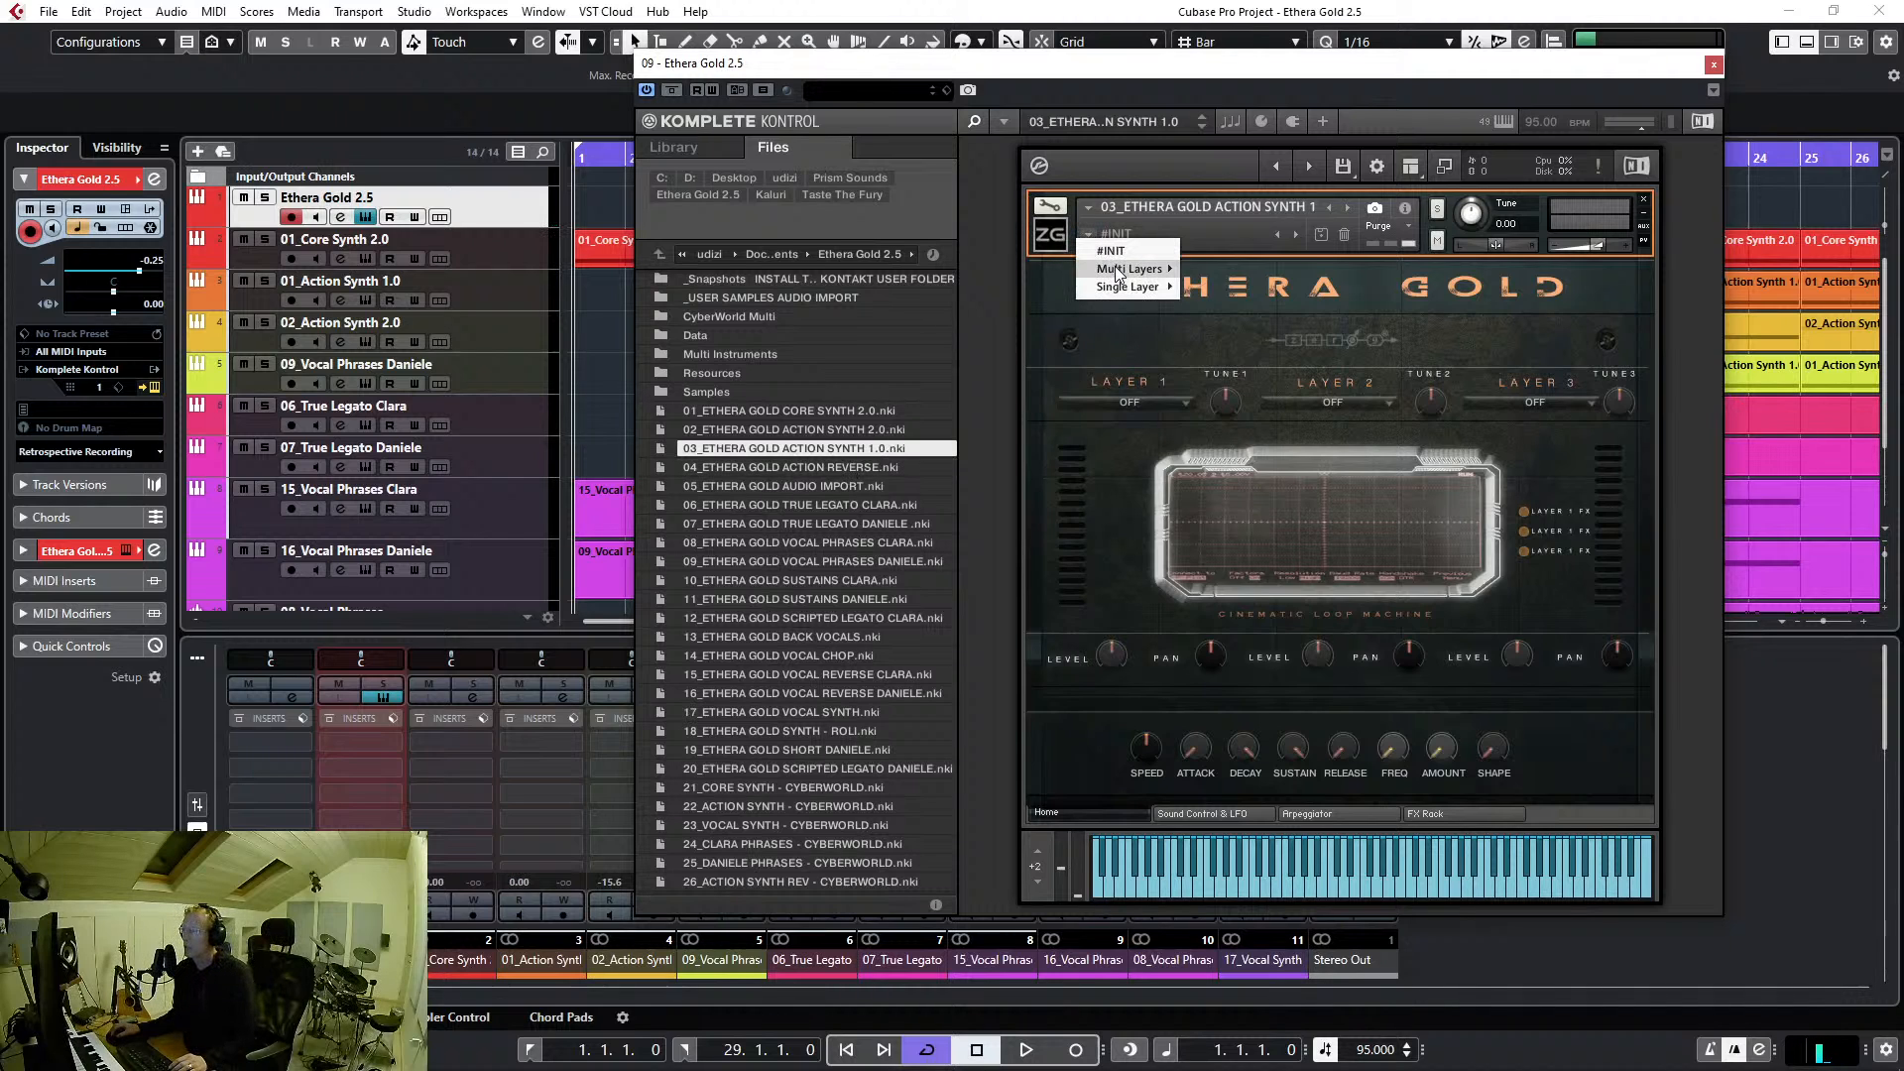
pyautogui.moveTo(1278, 310)
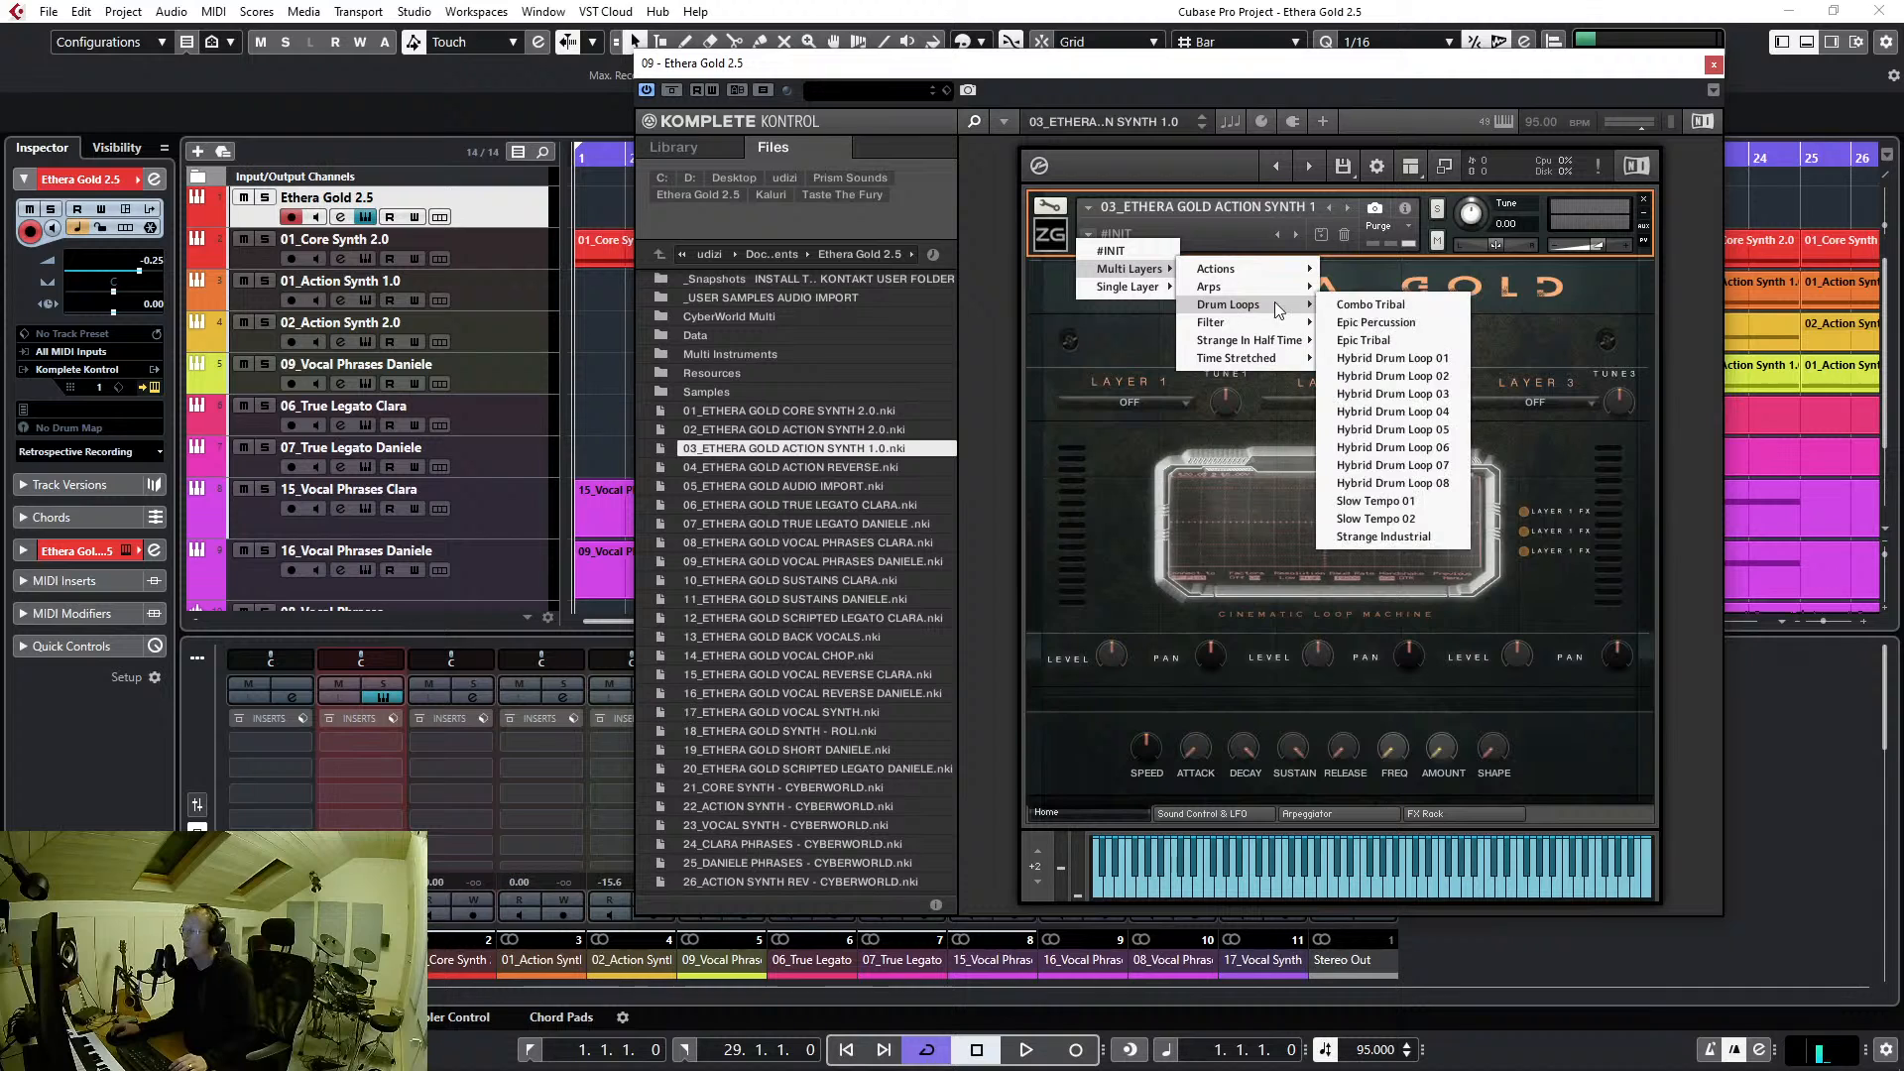
pyautogui.click(1364, 341)
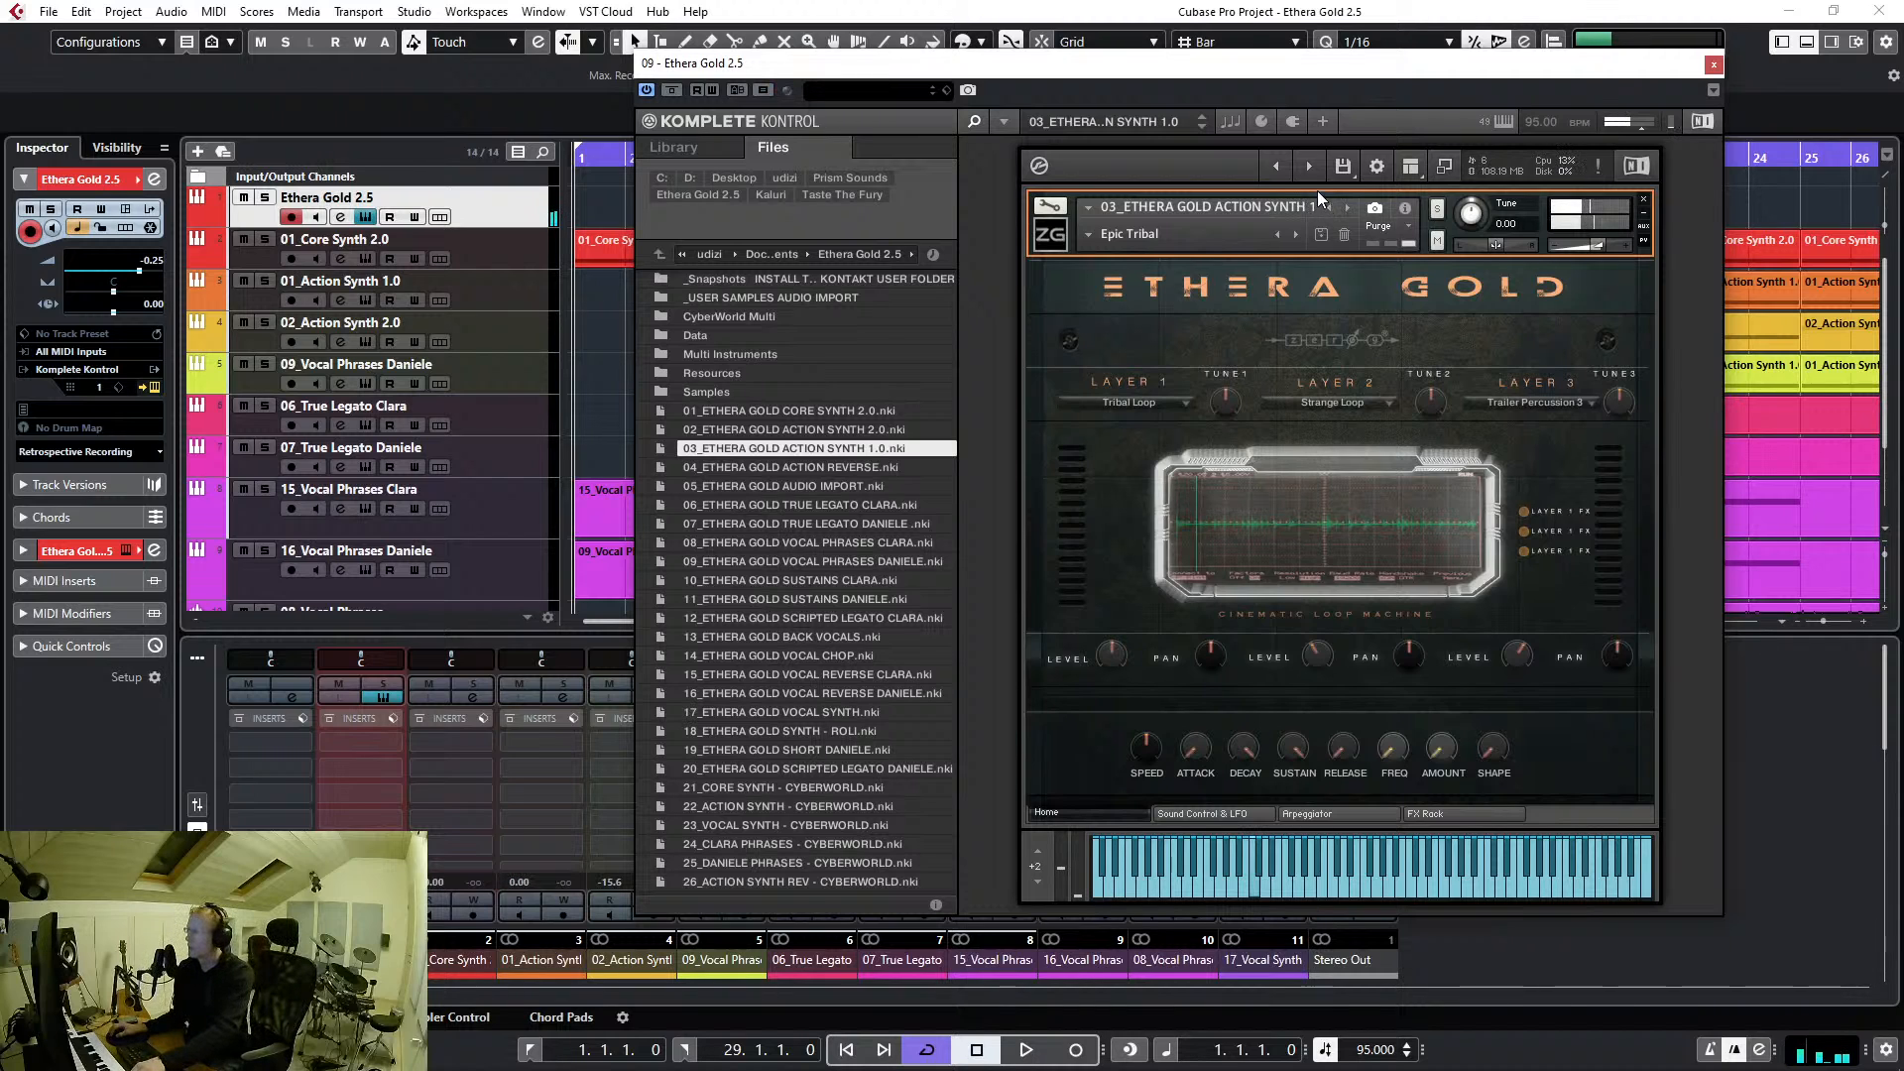
pyautogui.click(1299, 232)
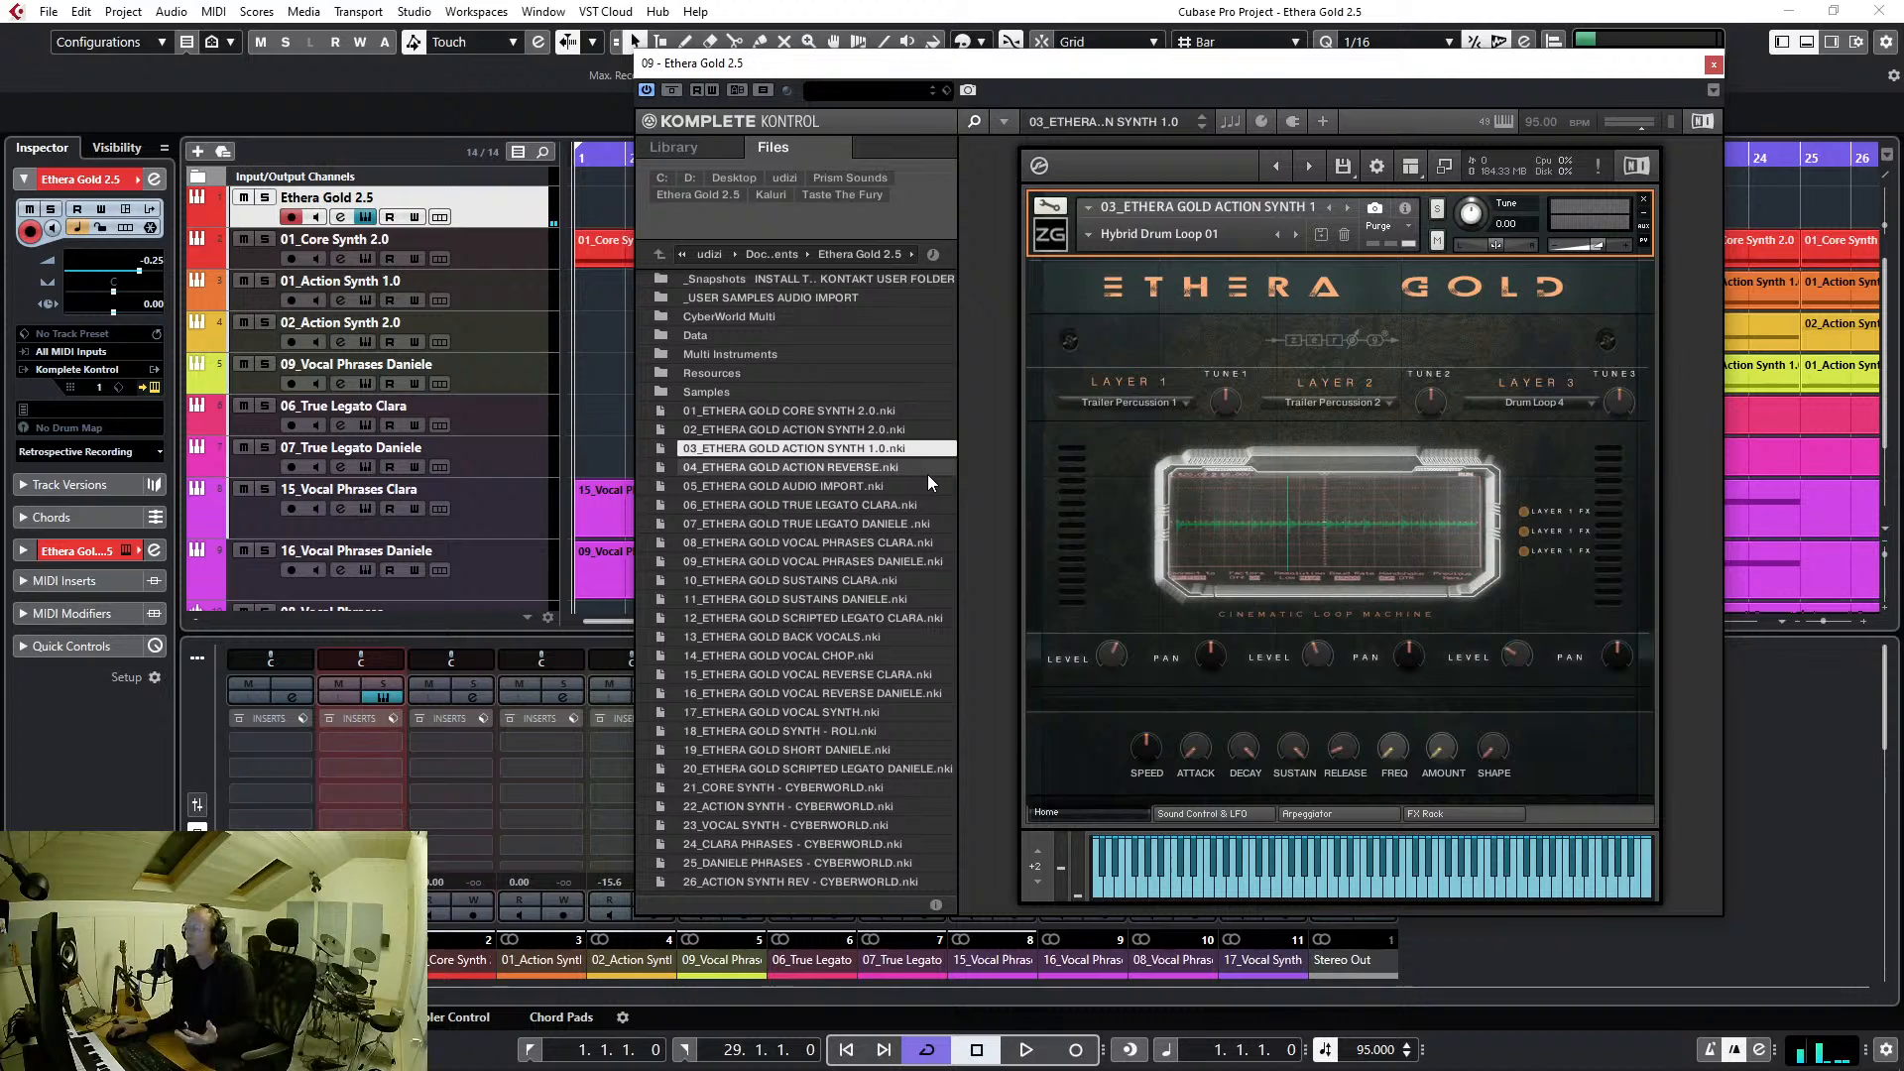
# Load the Action Synth 00 snapshot from Multi Layers' Actions category and advance to Action Synth 01
pyautogui.click(1088, 234)
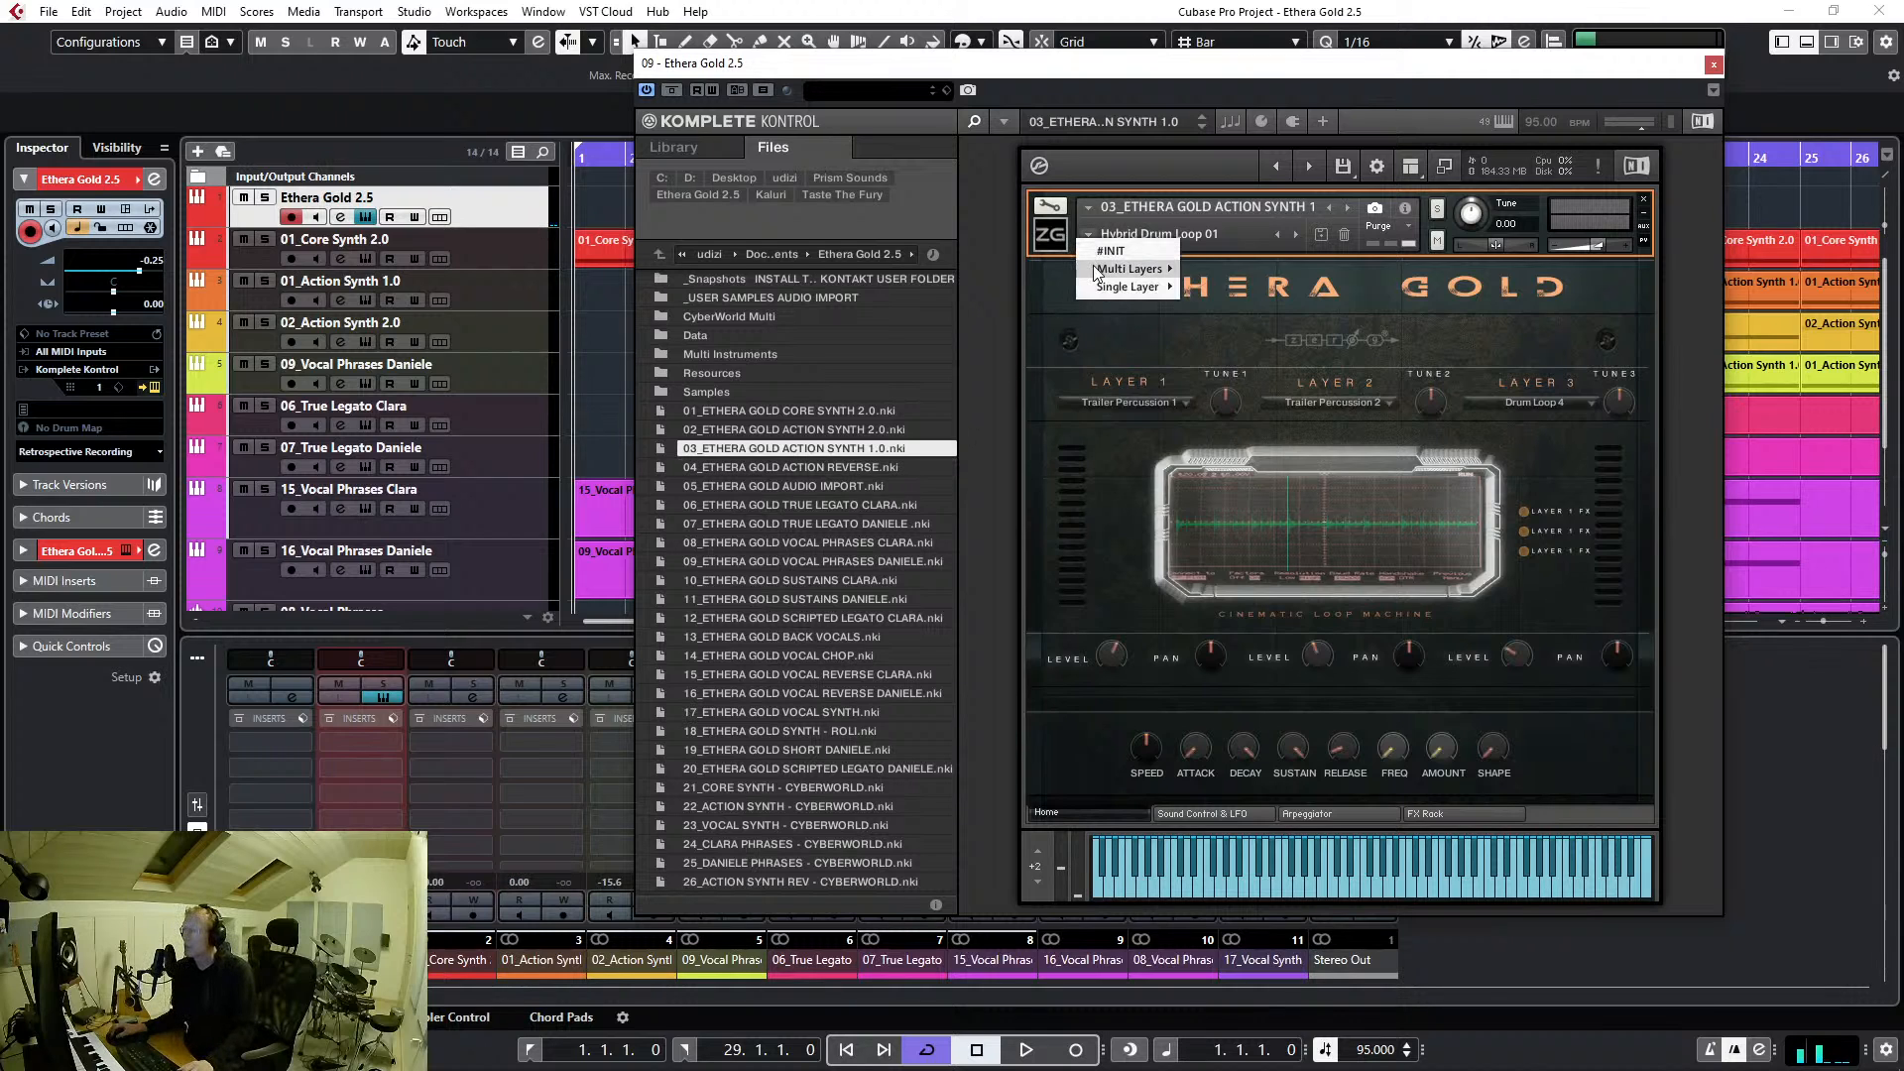
pyautogui.moveTo(1232, 272)
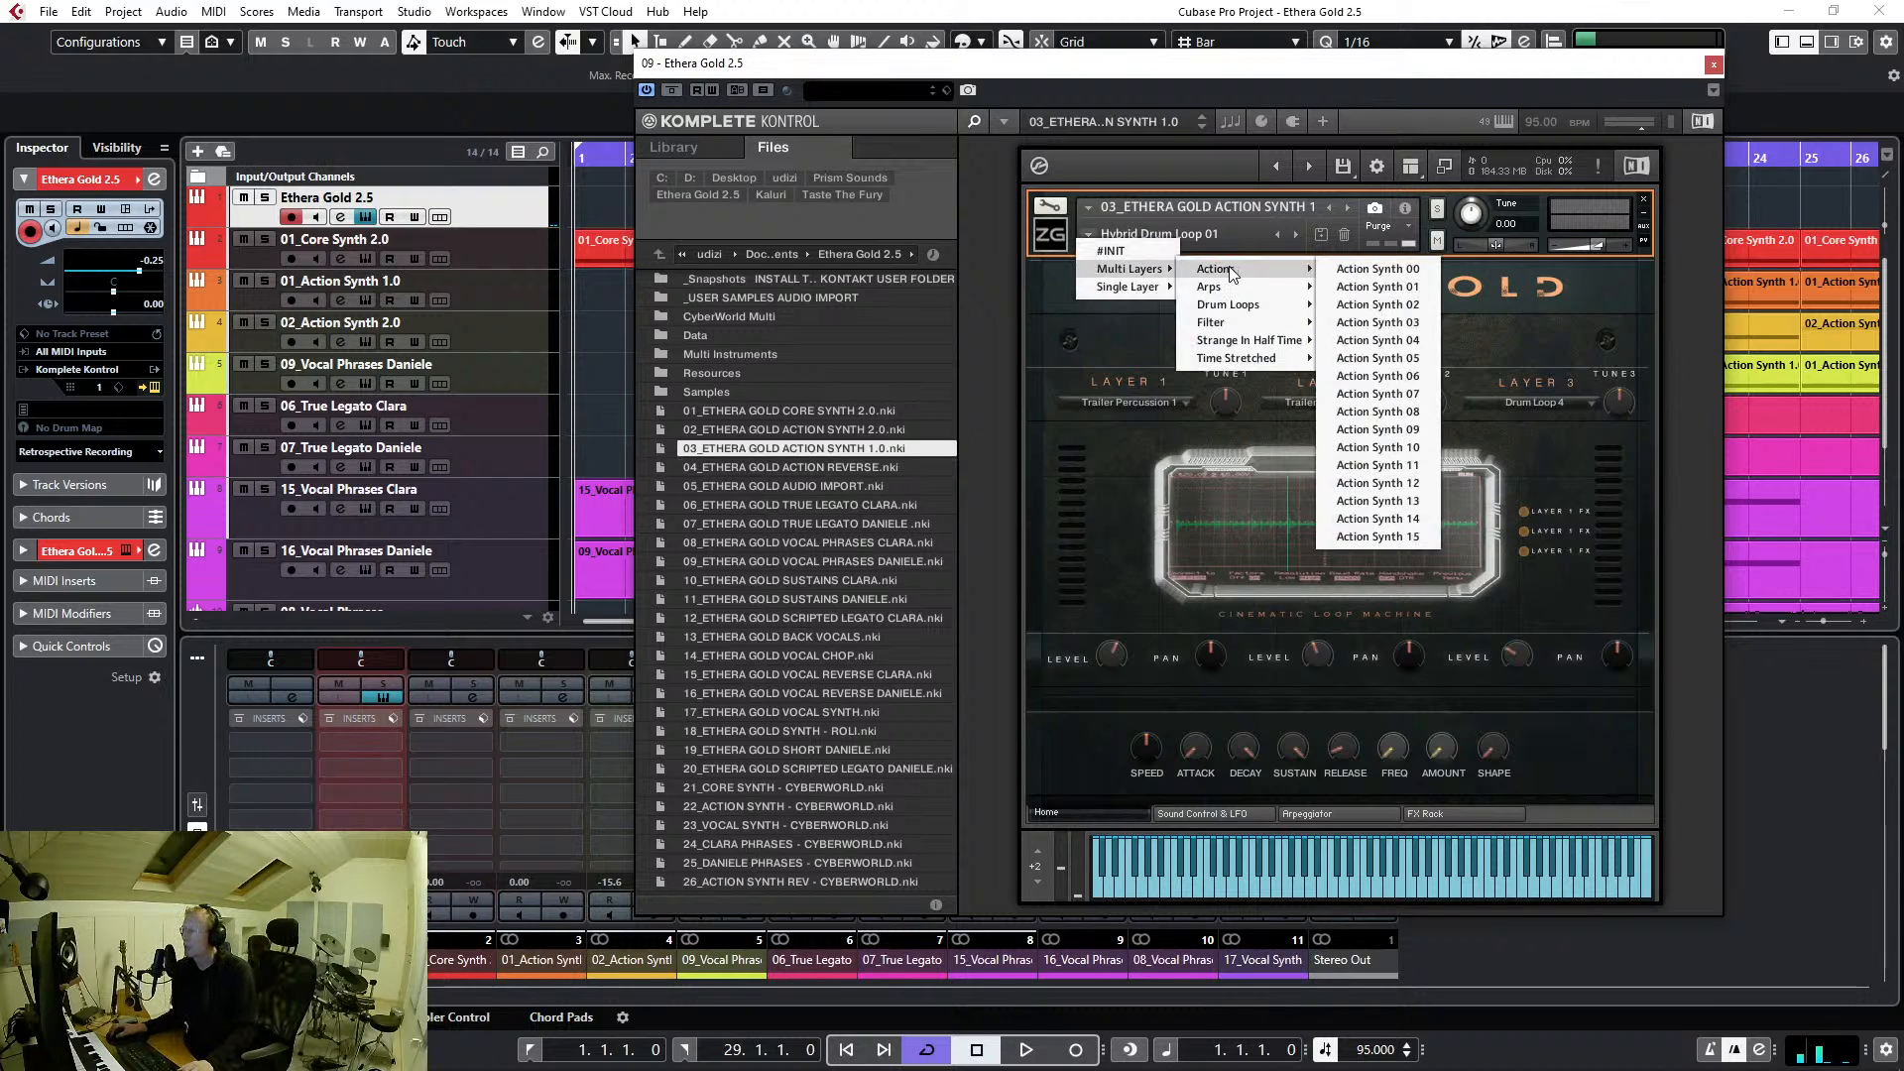
pyautogui.click(1372, 271)
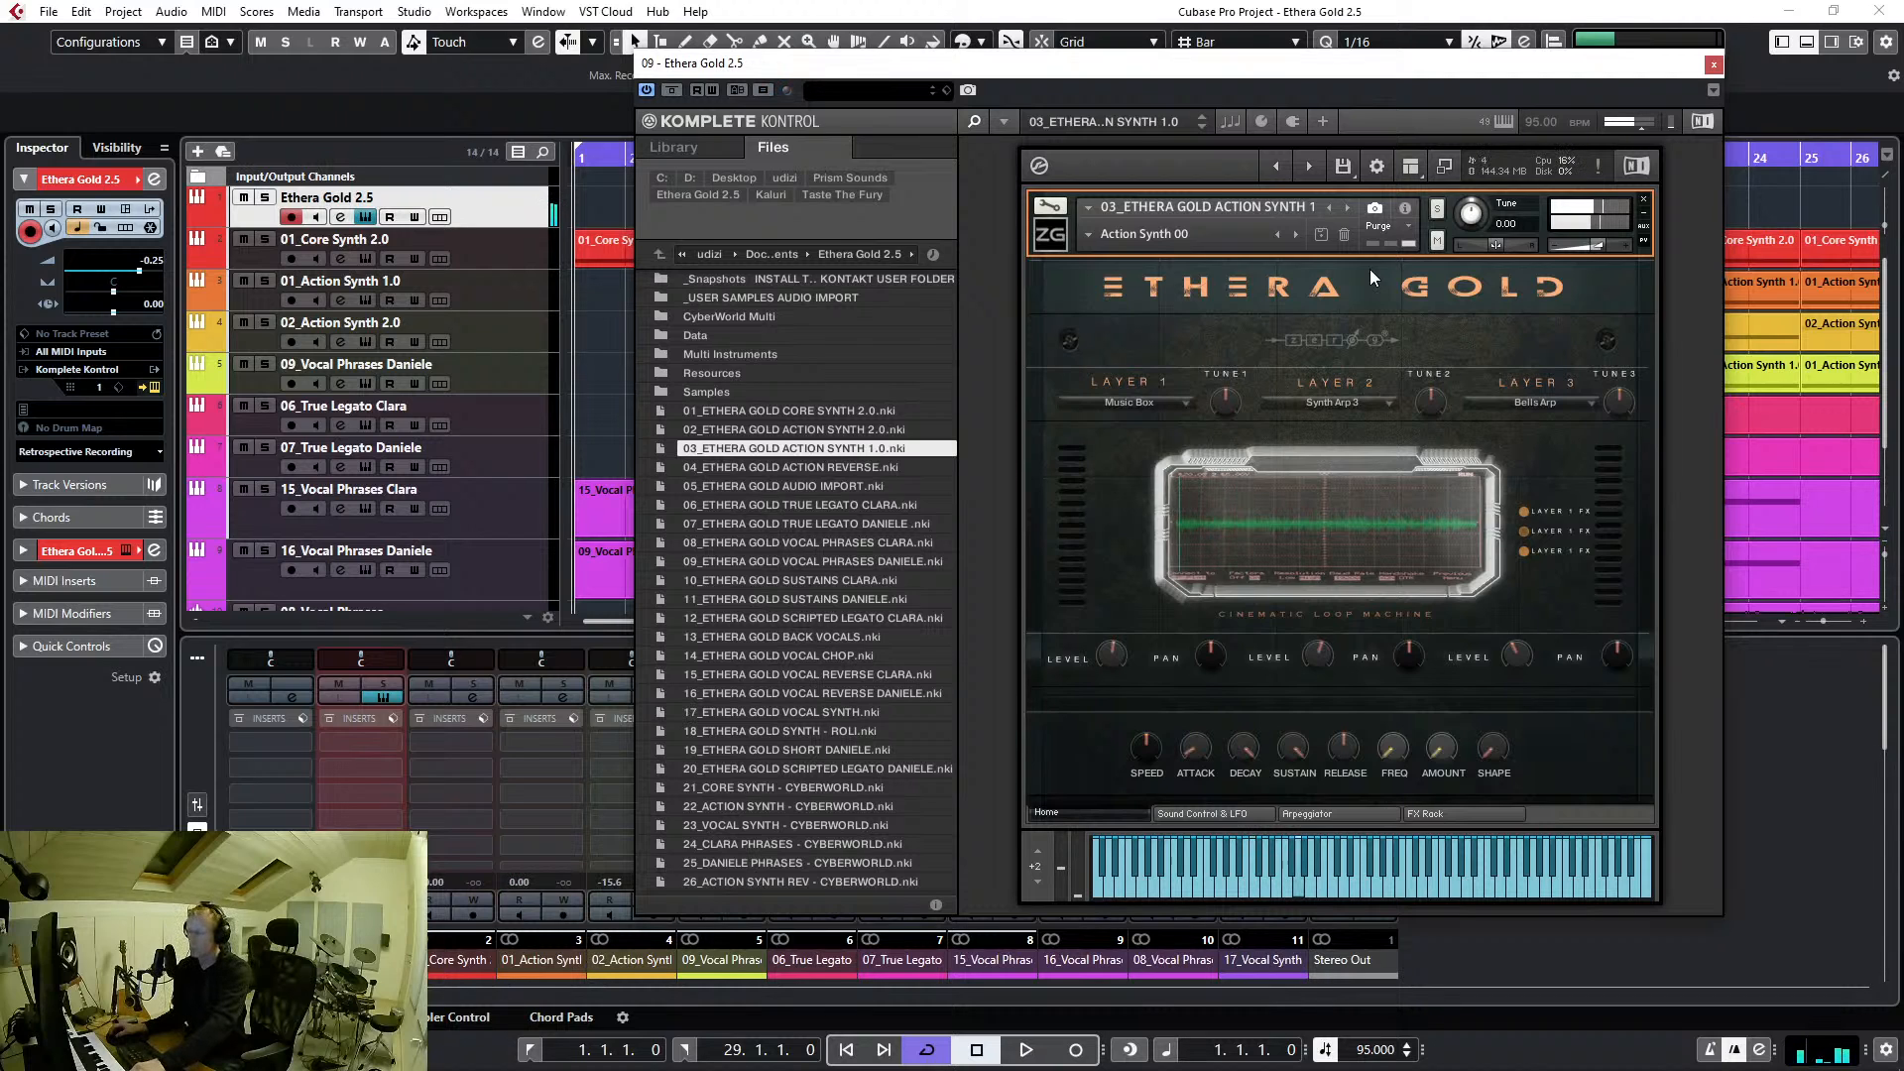
pyautogui.click(1295, 236)
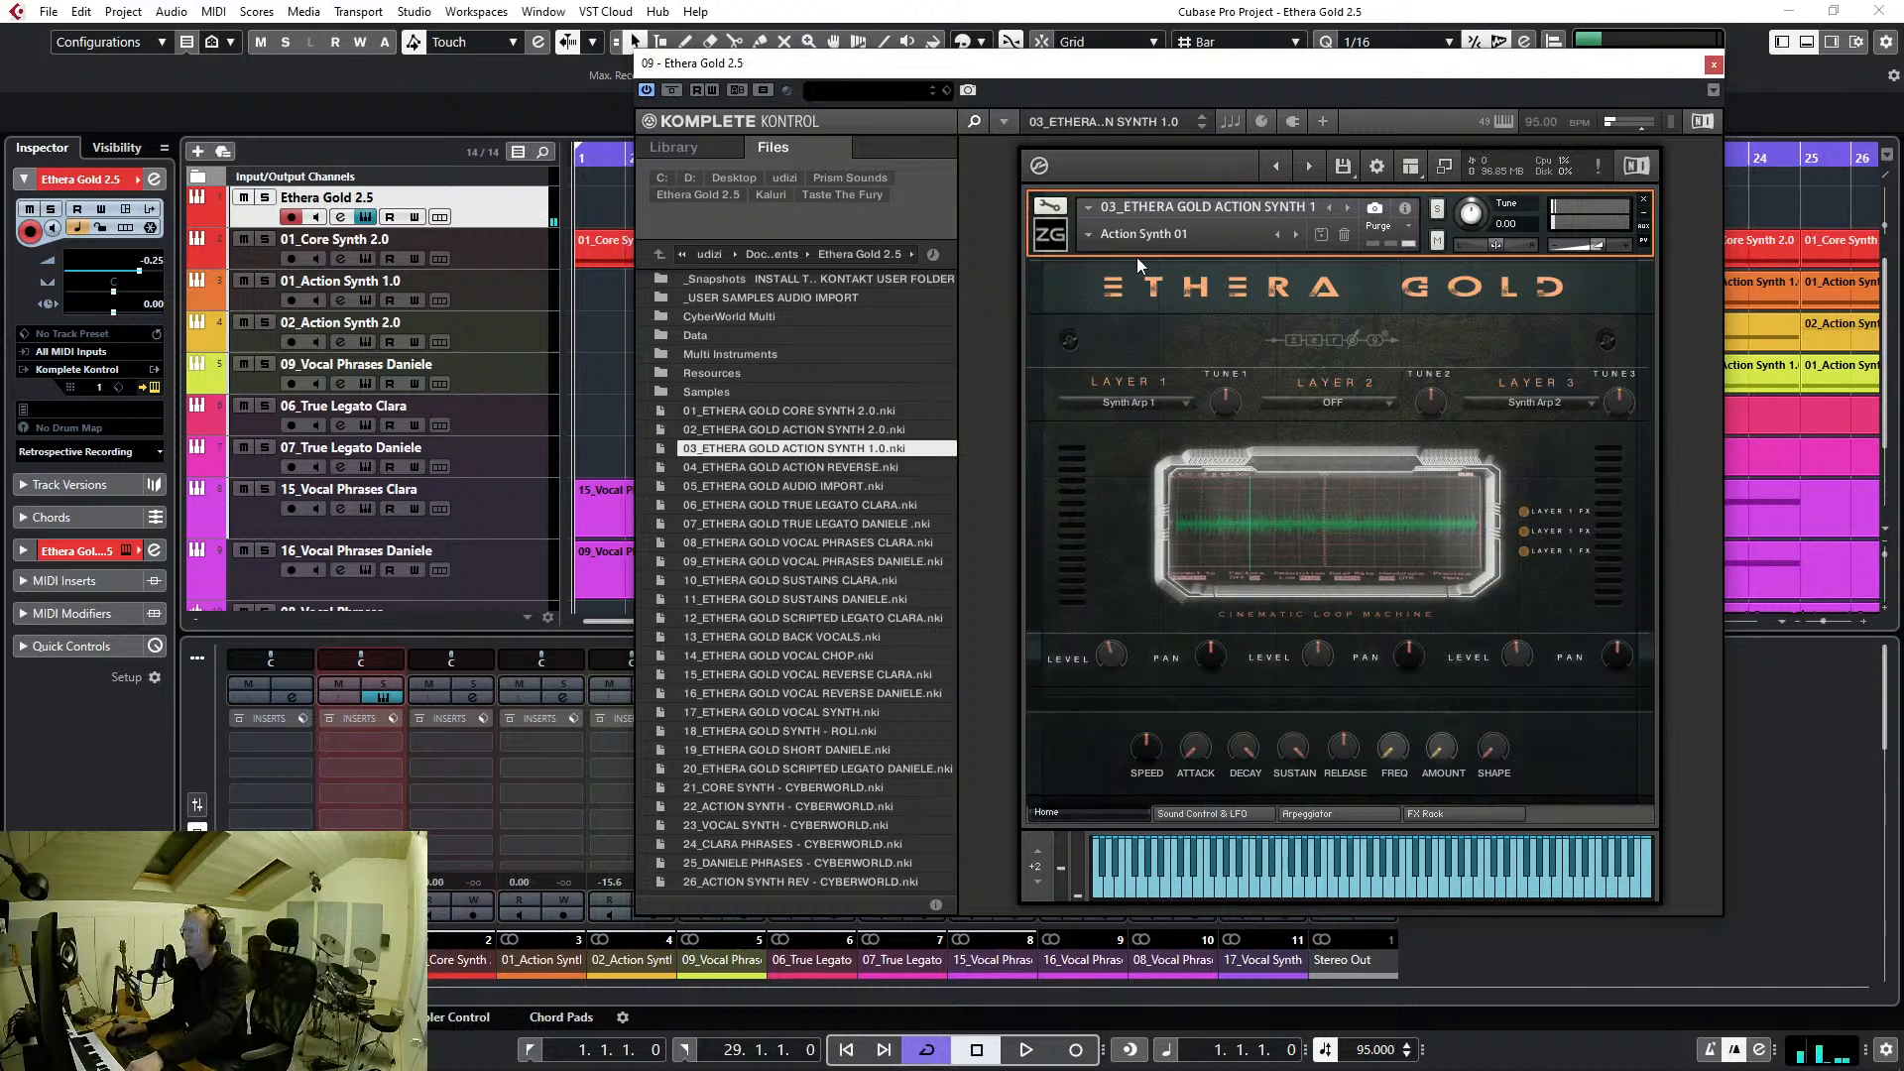
# Load the Drum Time Stretch 01 snapshot from Single Layer's Drum Loops Time Stretch category
pyautogui.click(1091, 238)
pyautogui.moveTo(1119, 287)
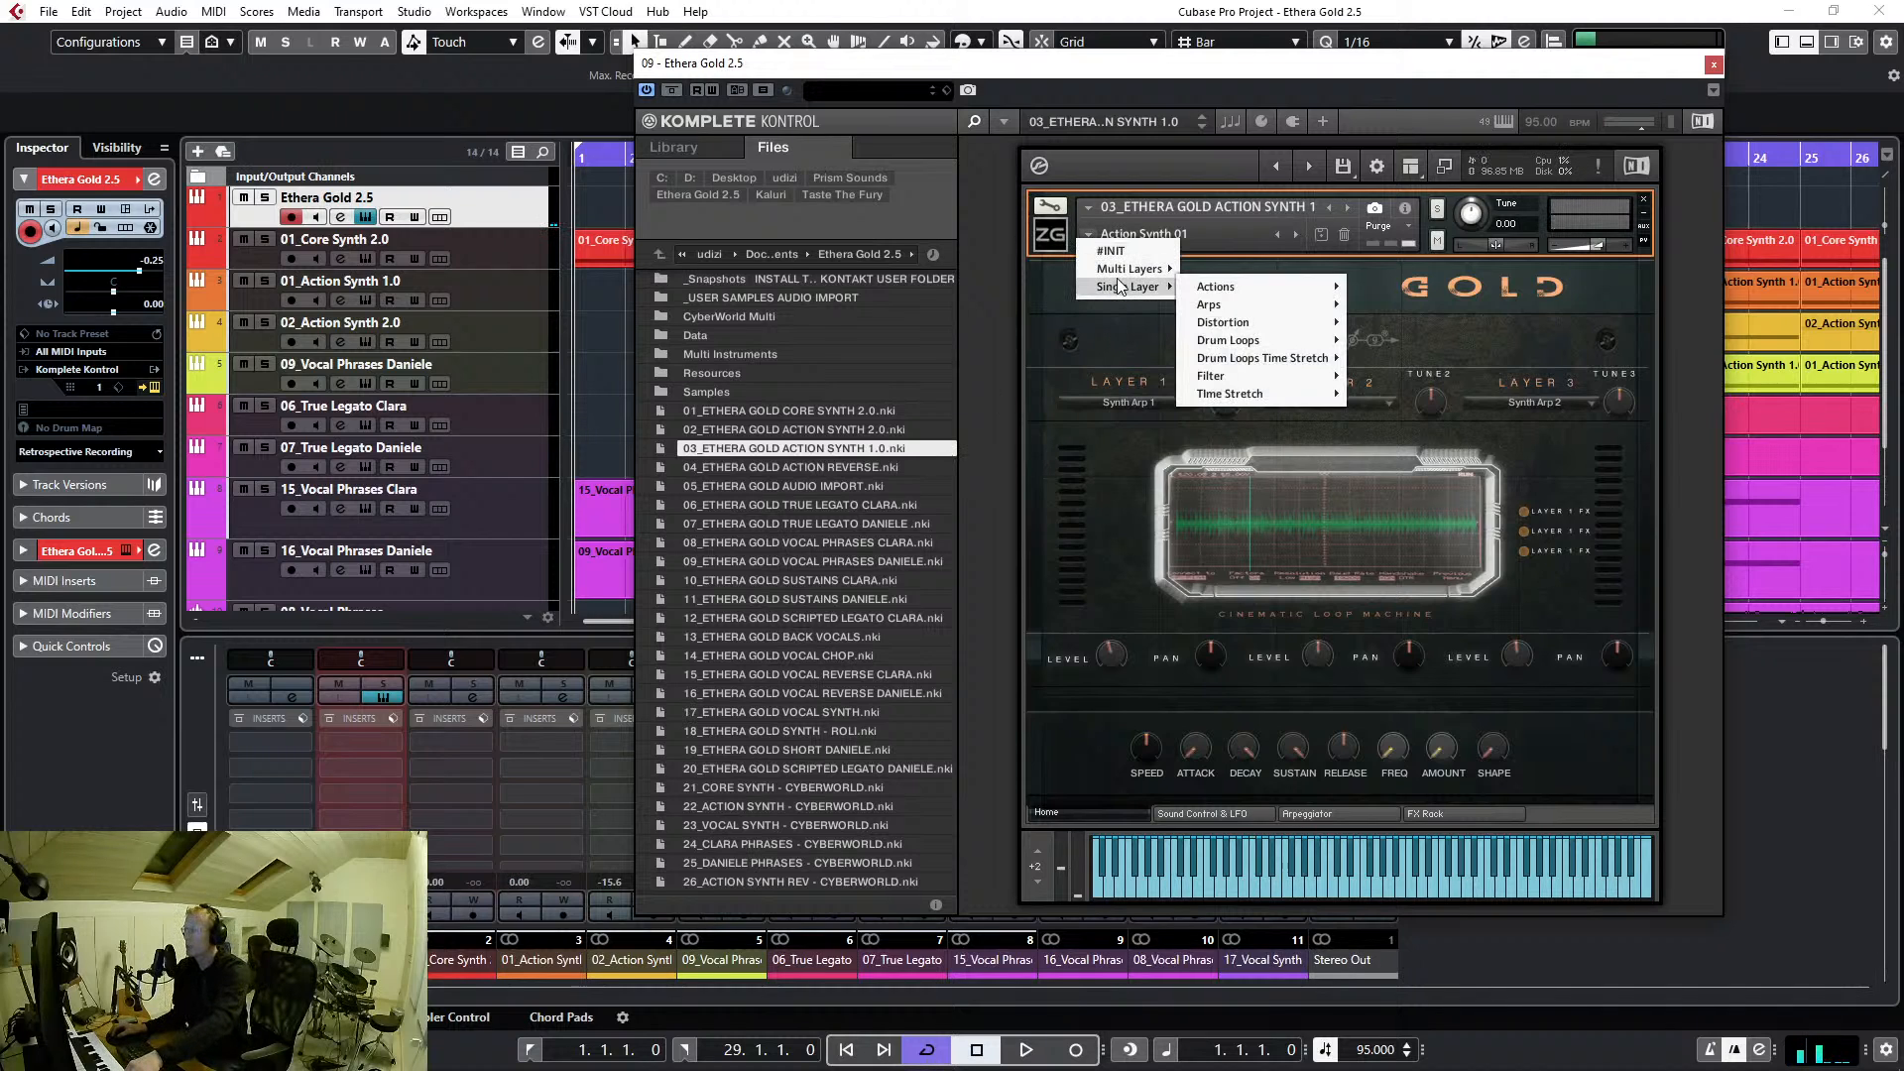
pyautogui.moveTo(1255, 342)
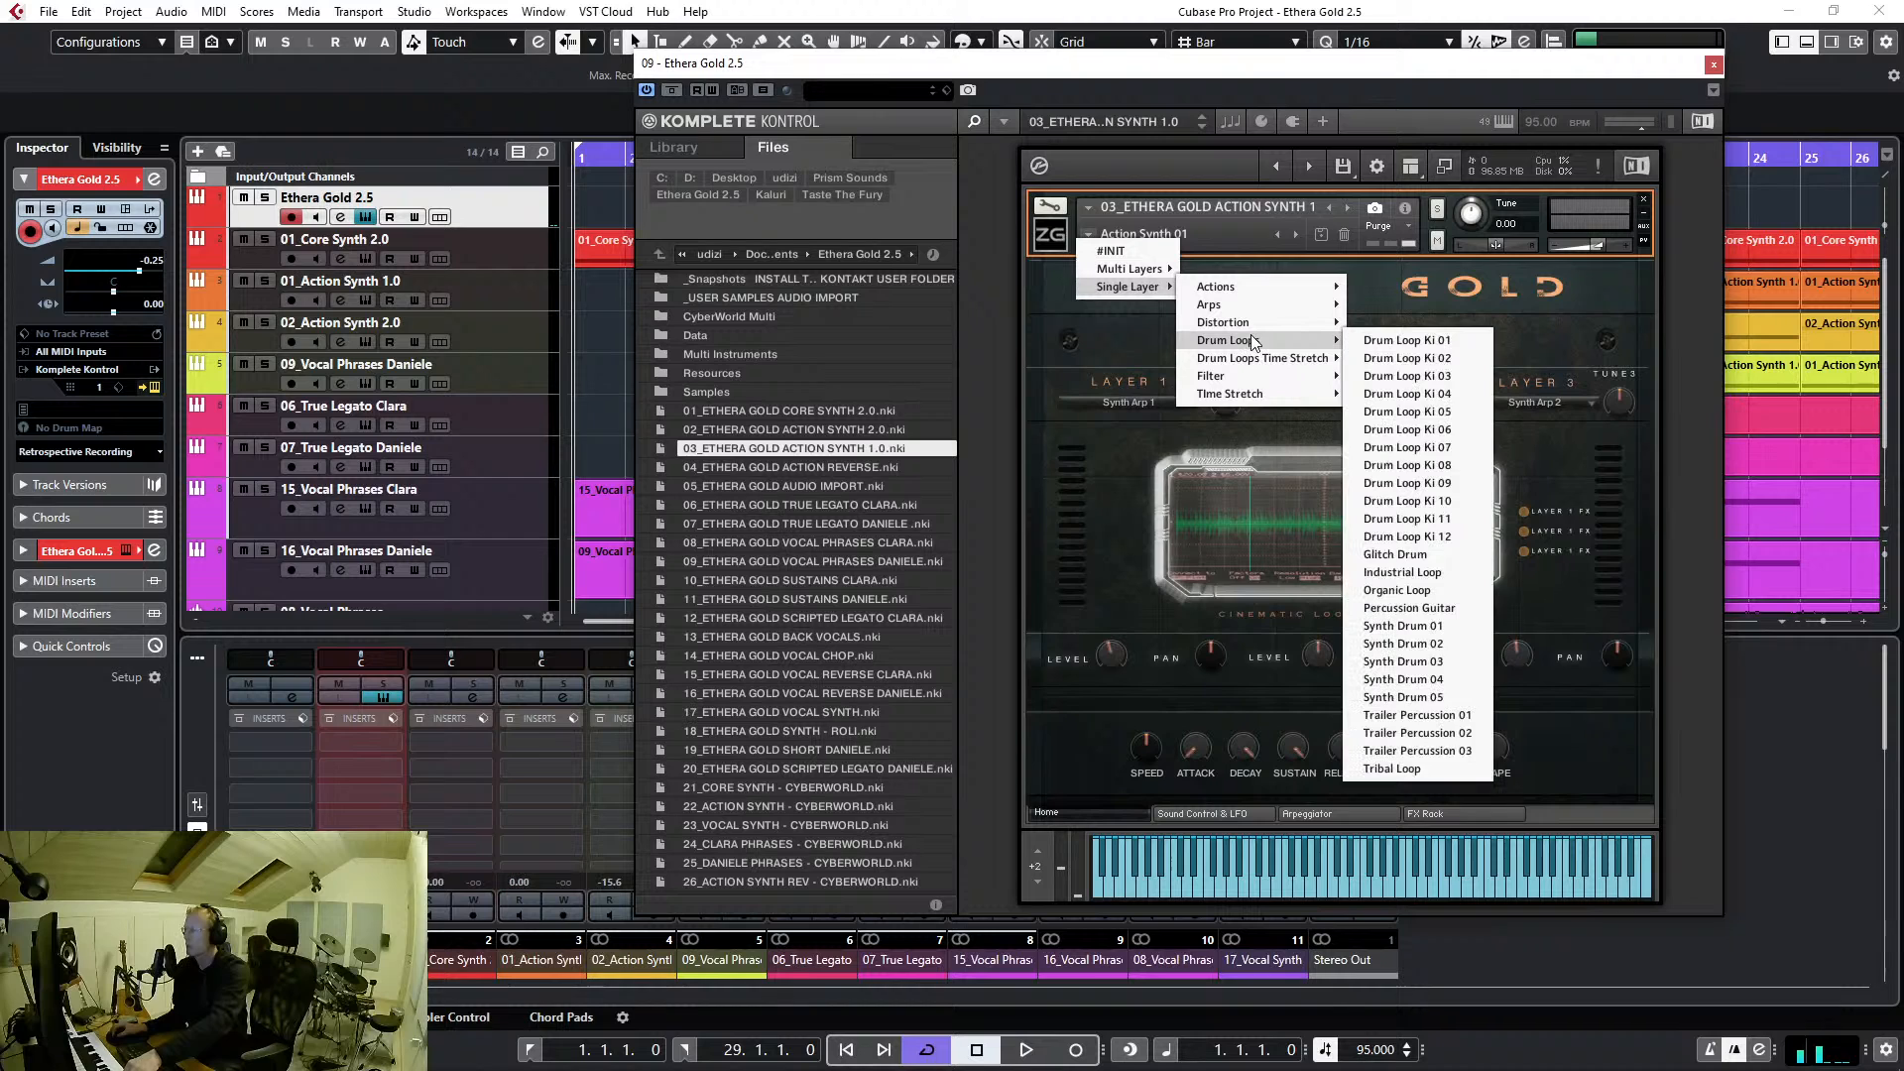
pyautogui.moveTo(1317, 361)
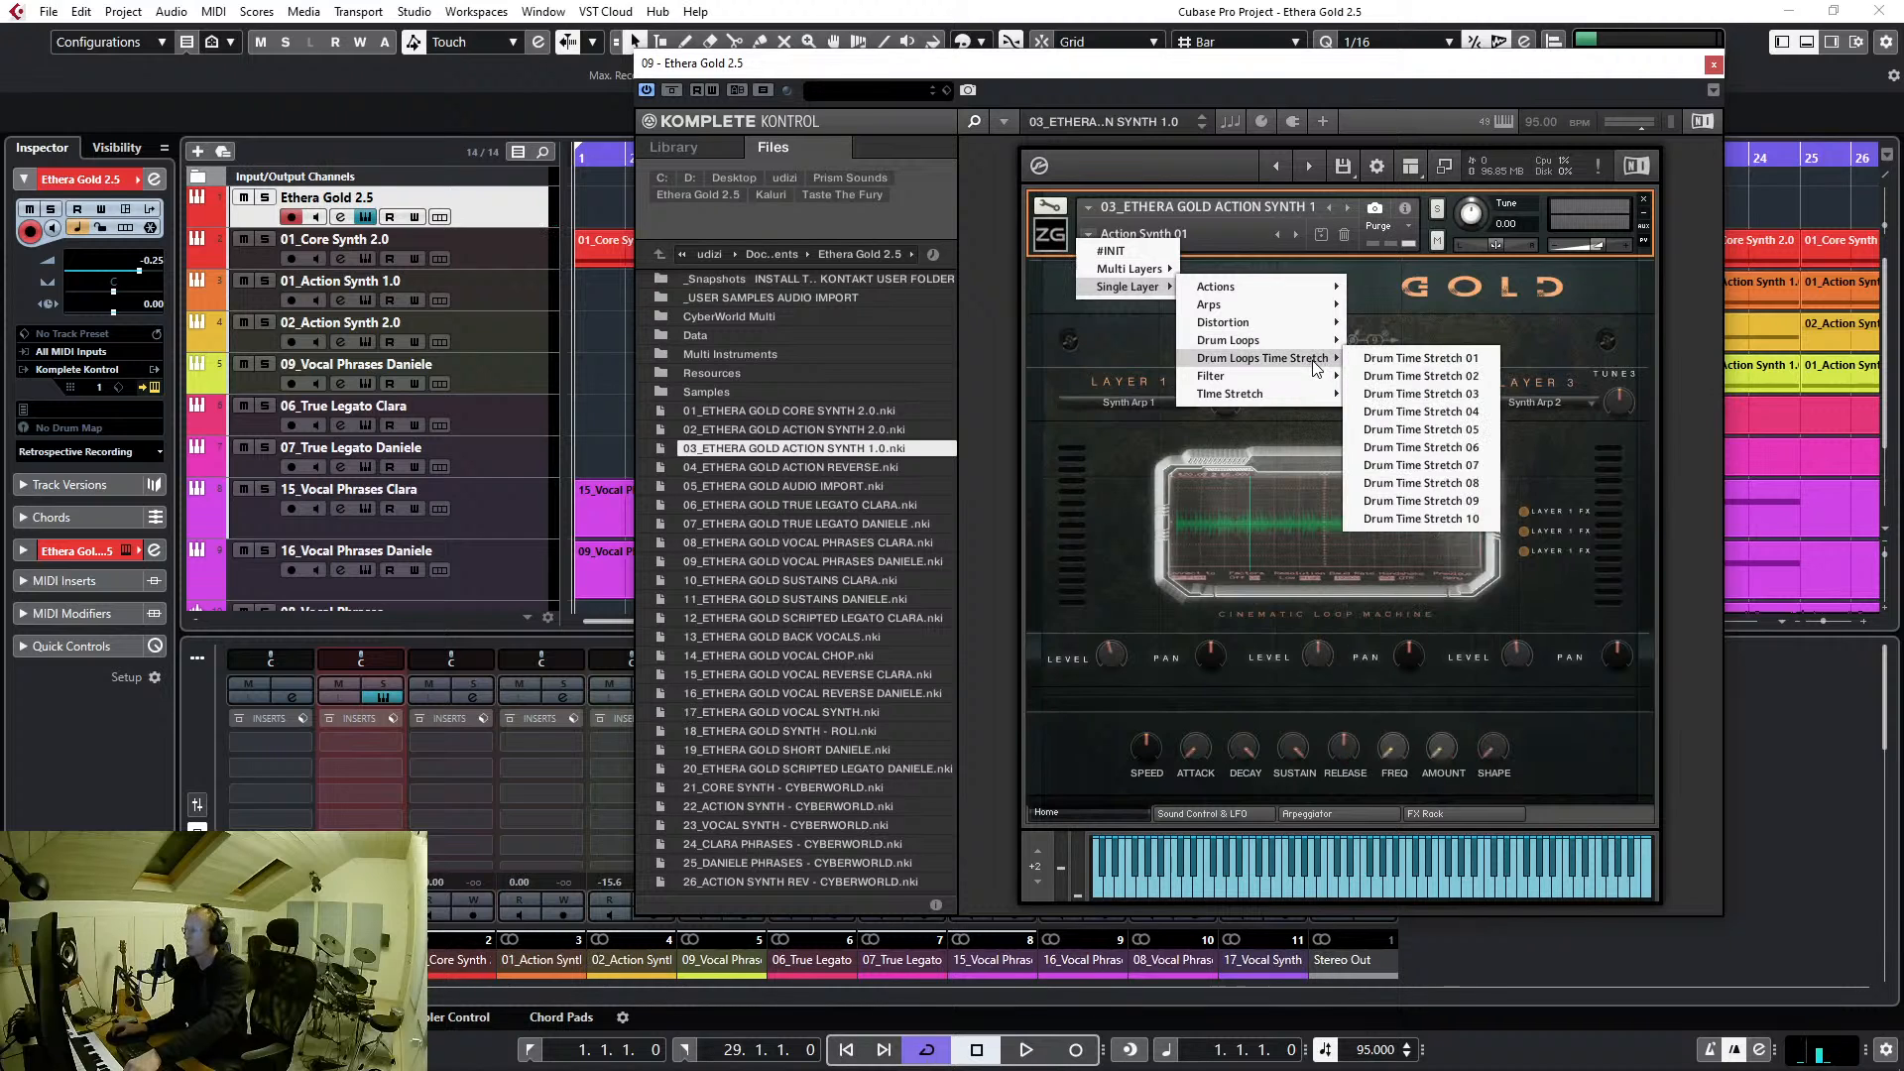
pyautogui.click(1413, 359)
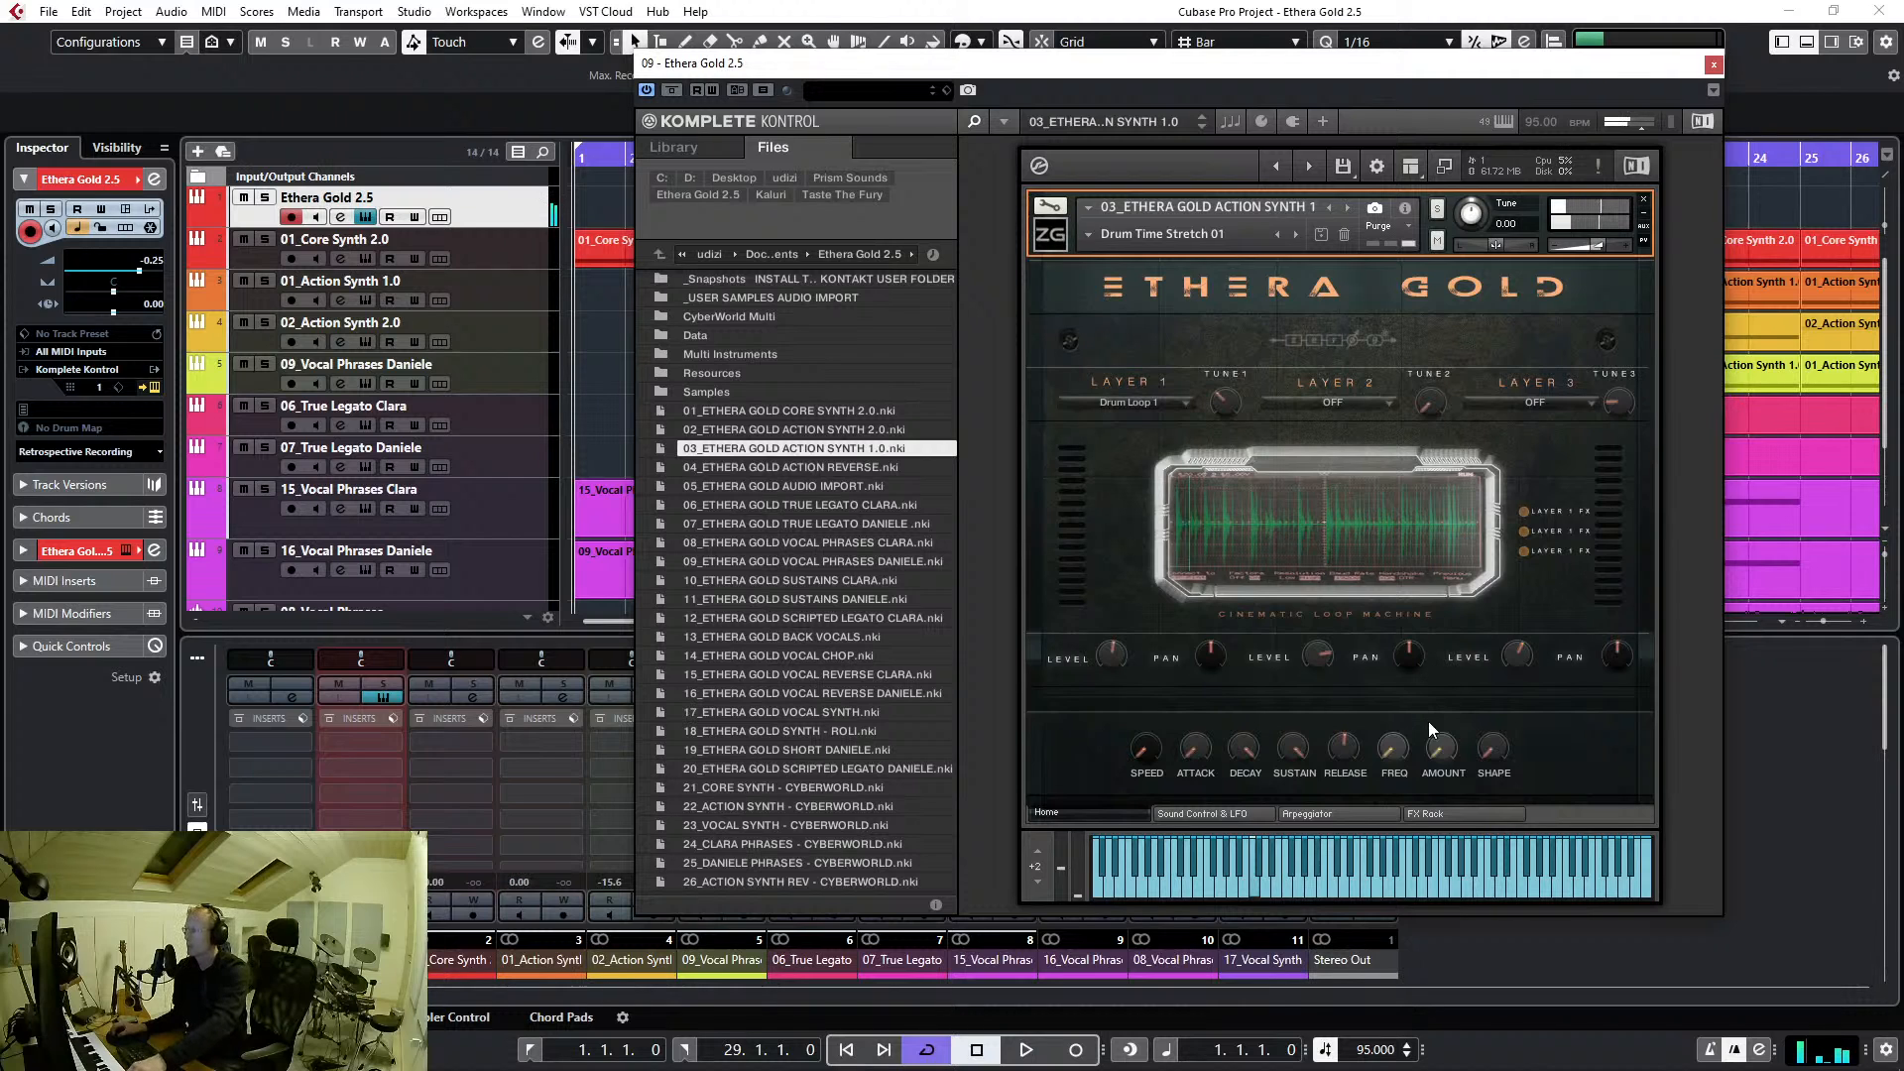
# Load the Filter 01 snapshot from Multi Layers' Filter category
pyautogui.click(1103, 236)
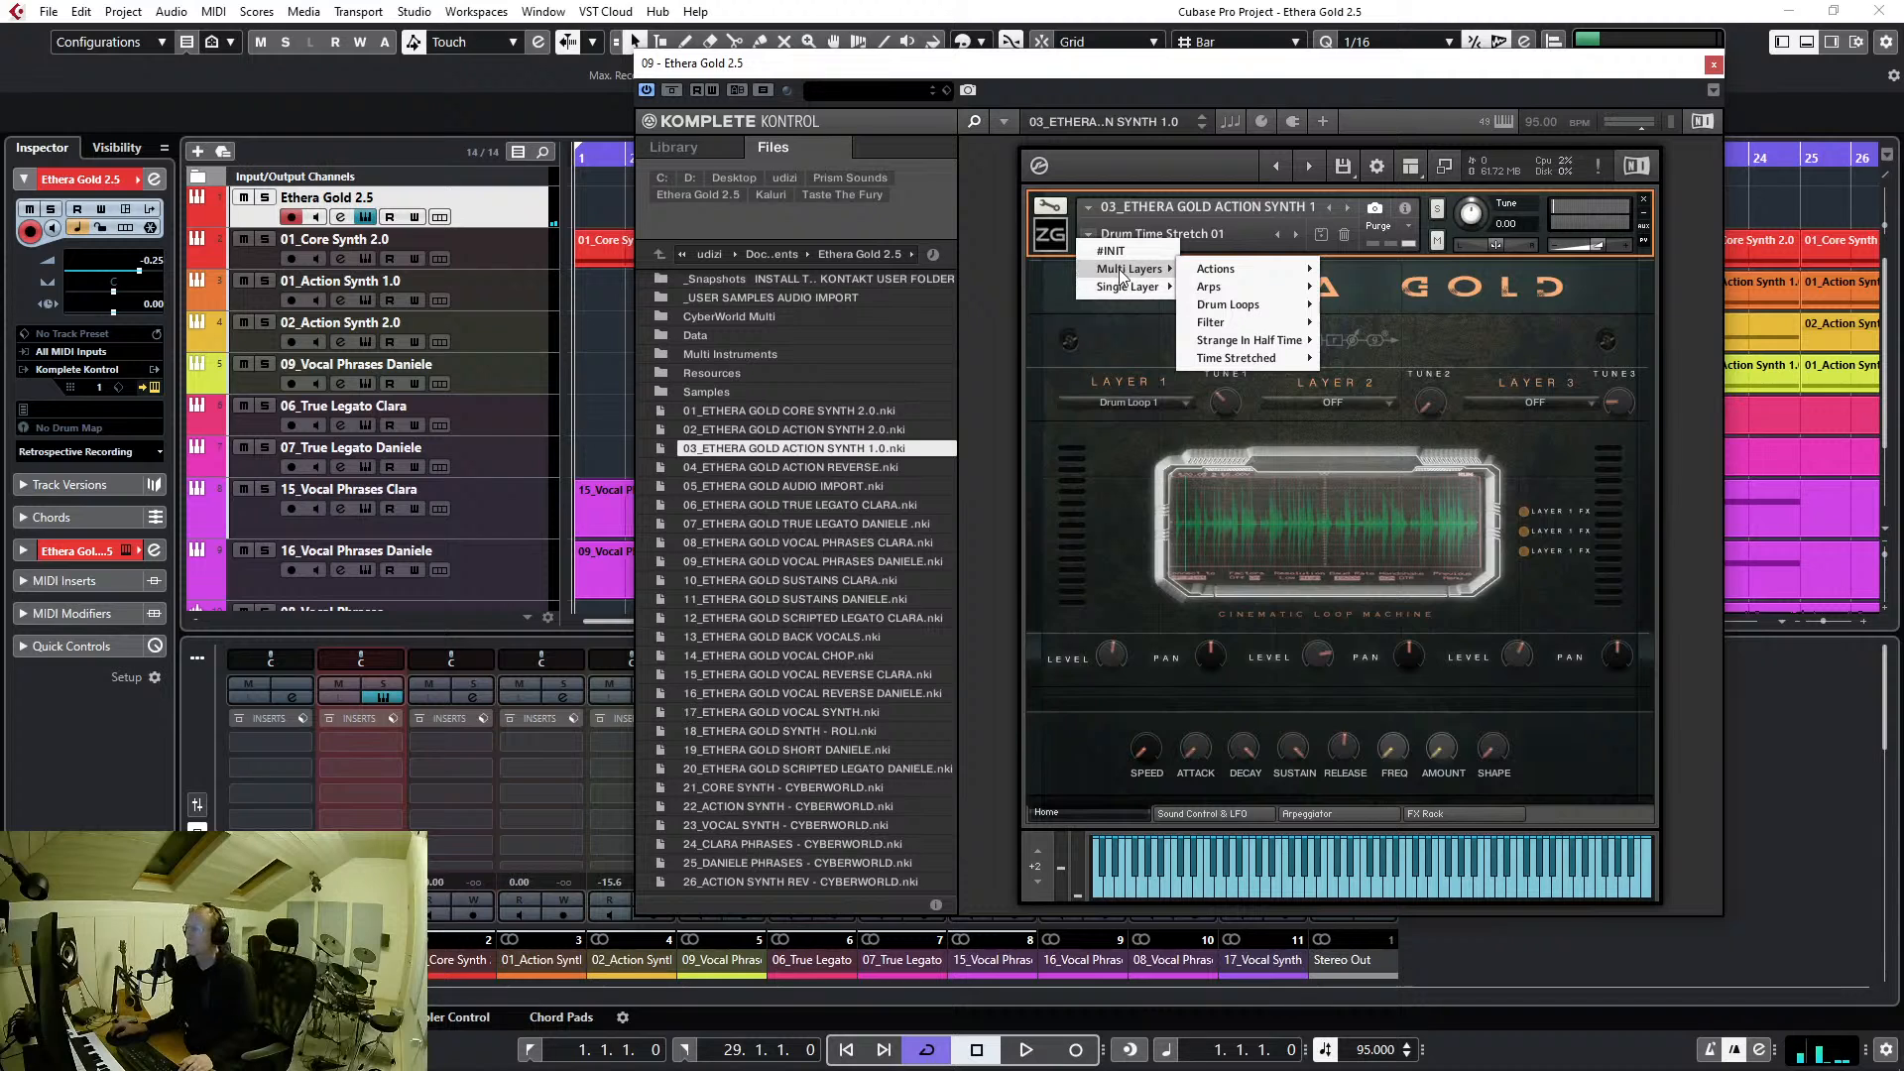
pyautogui.moveTo(1250, 324)
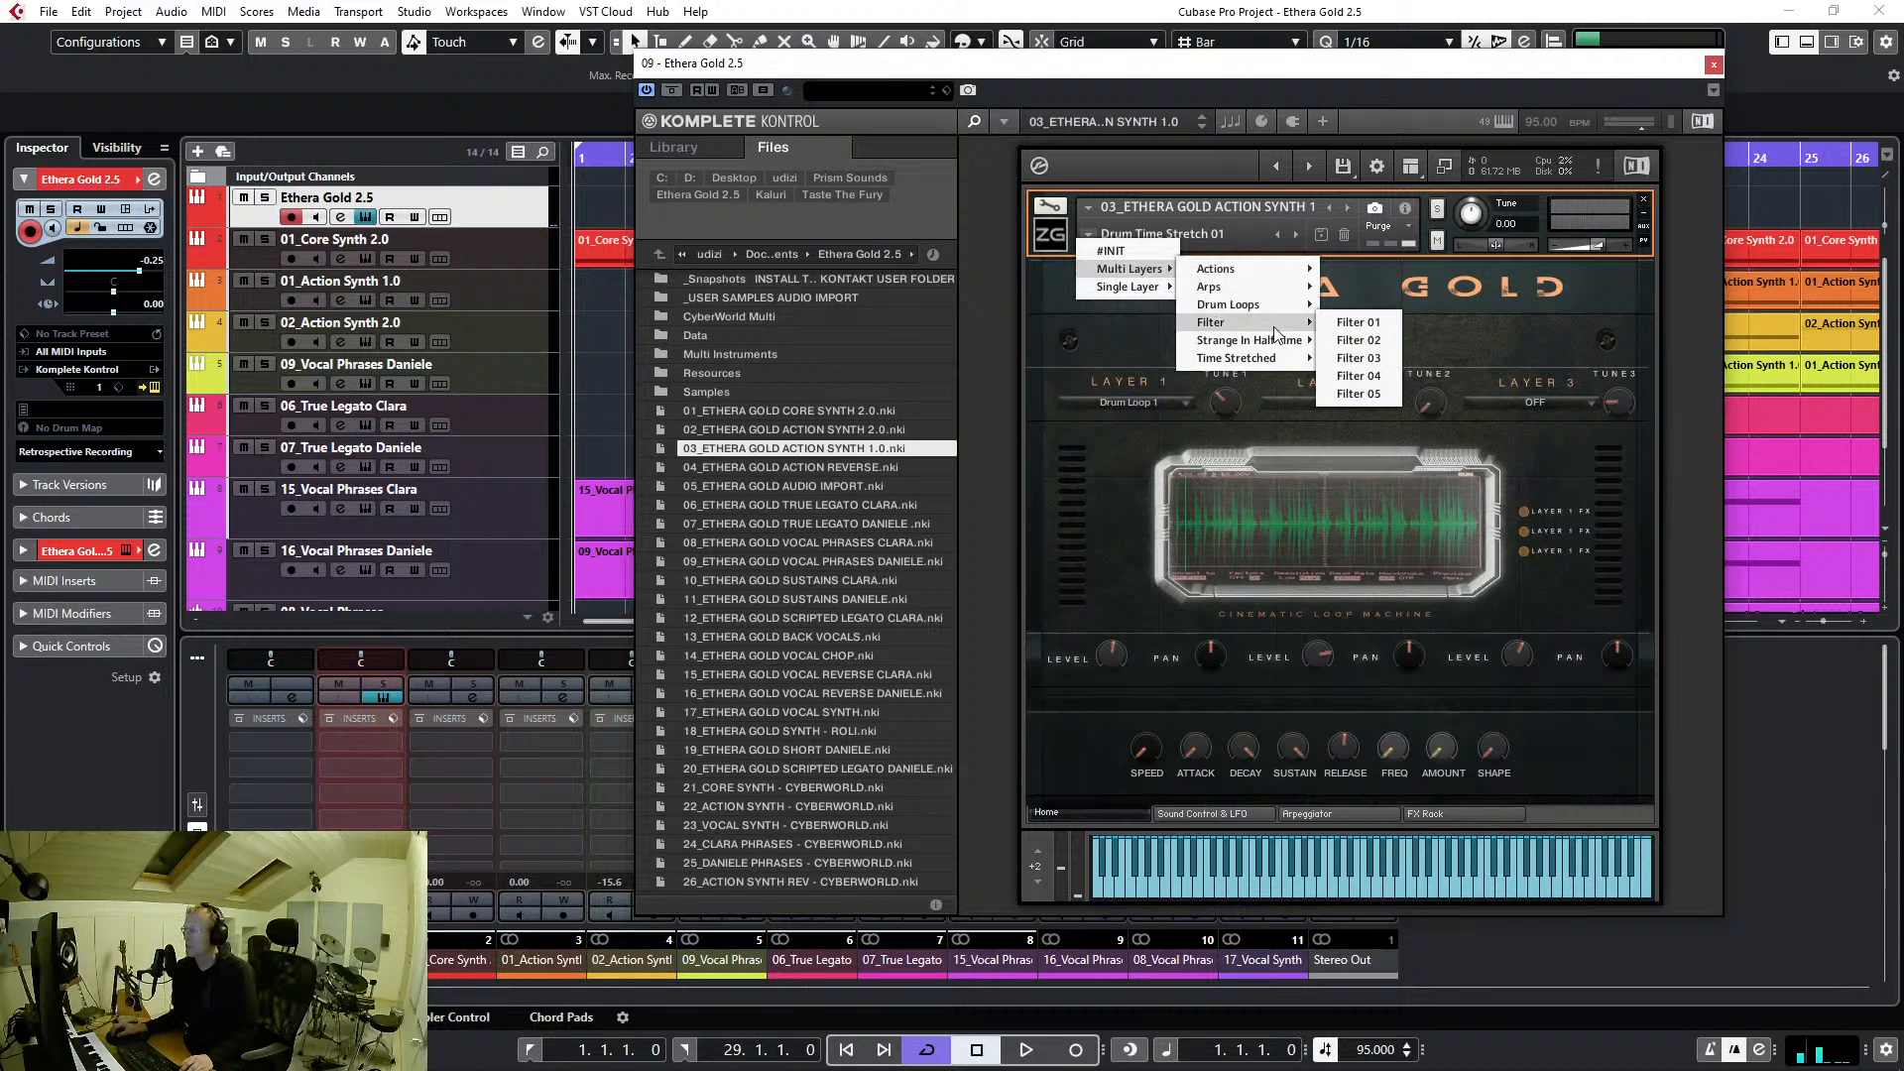
pyautogui.click(1351, 323)
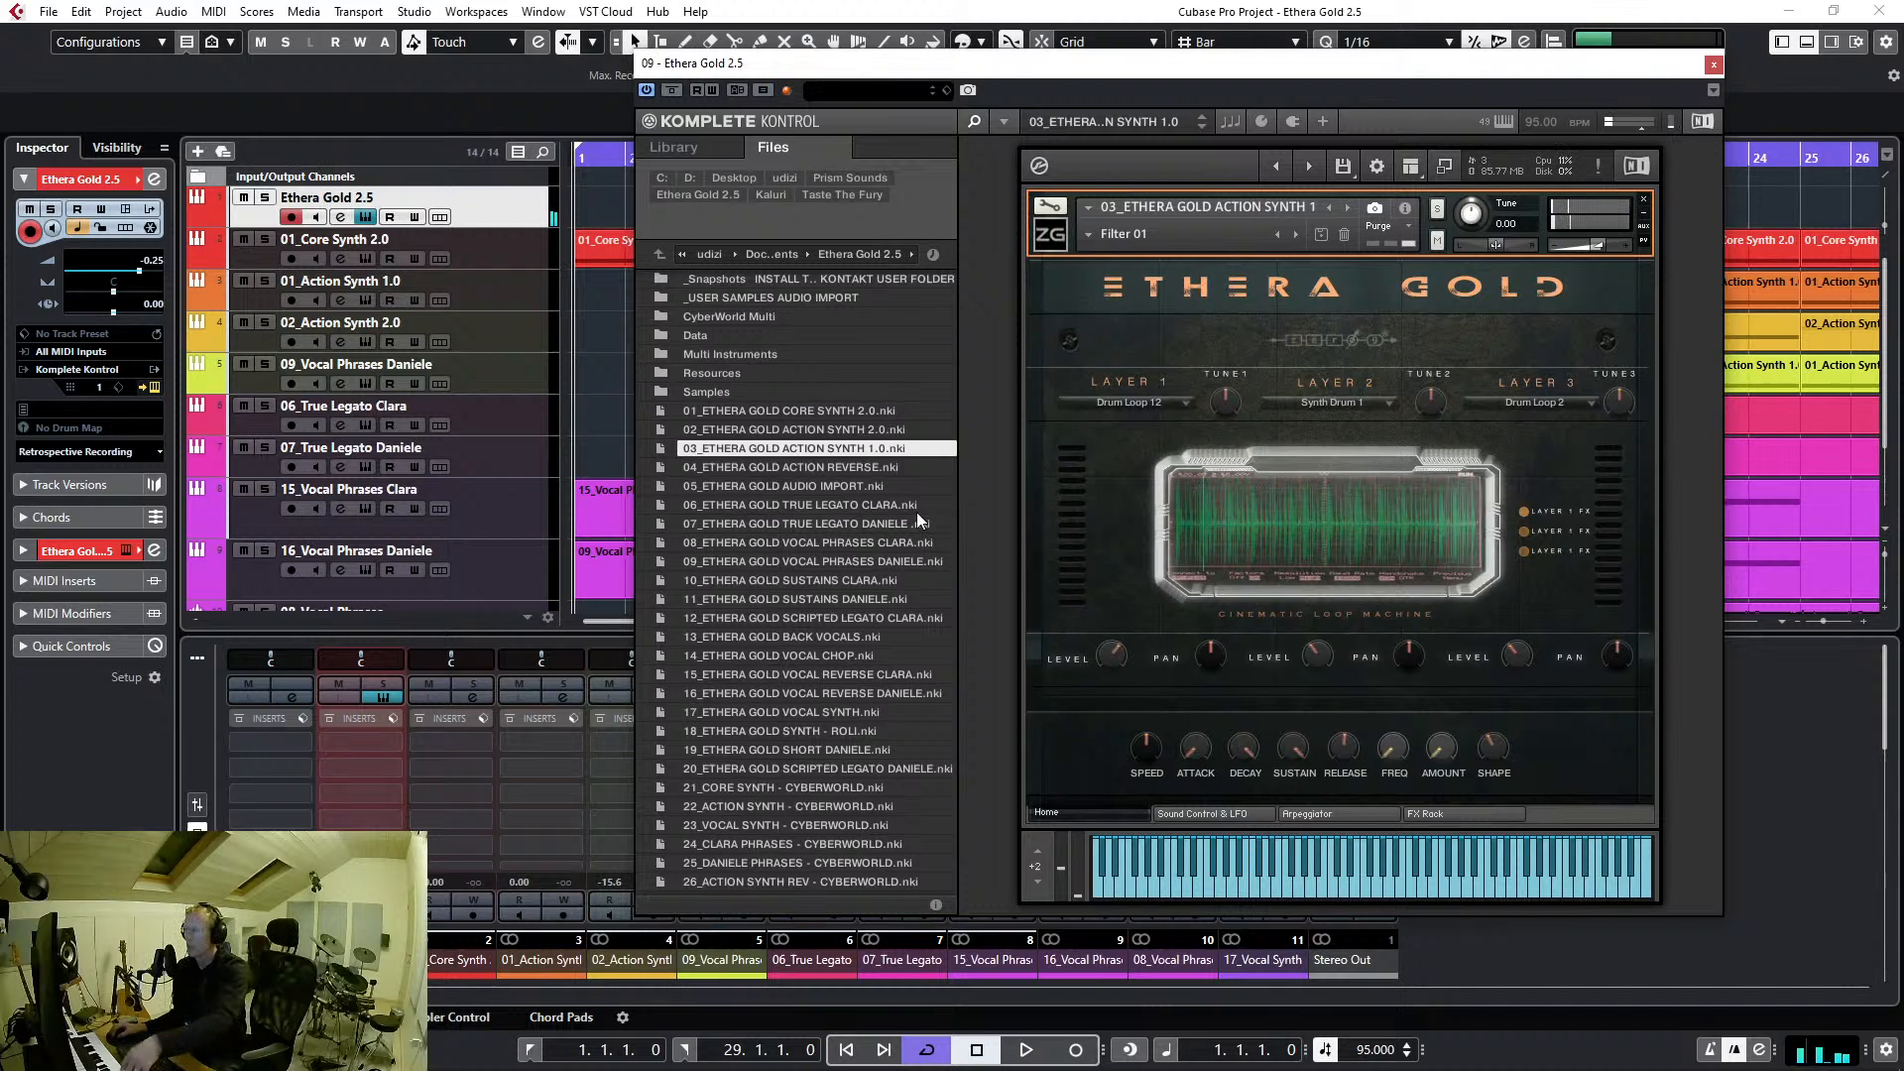
# Load the 06_ETHERA GOLD TRUE LEGATO CLARA instrument from the Ethera Gold 2.5 folder
pyautogui.doubleClick(865, 503)
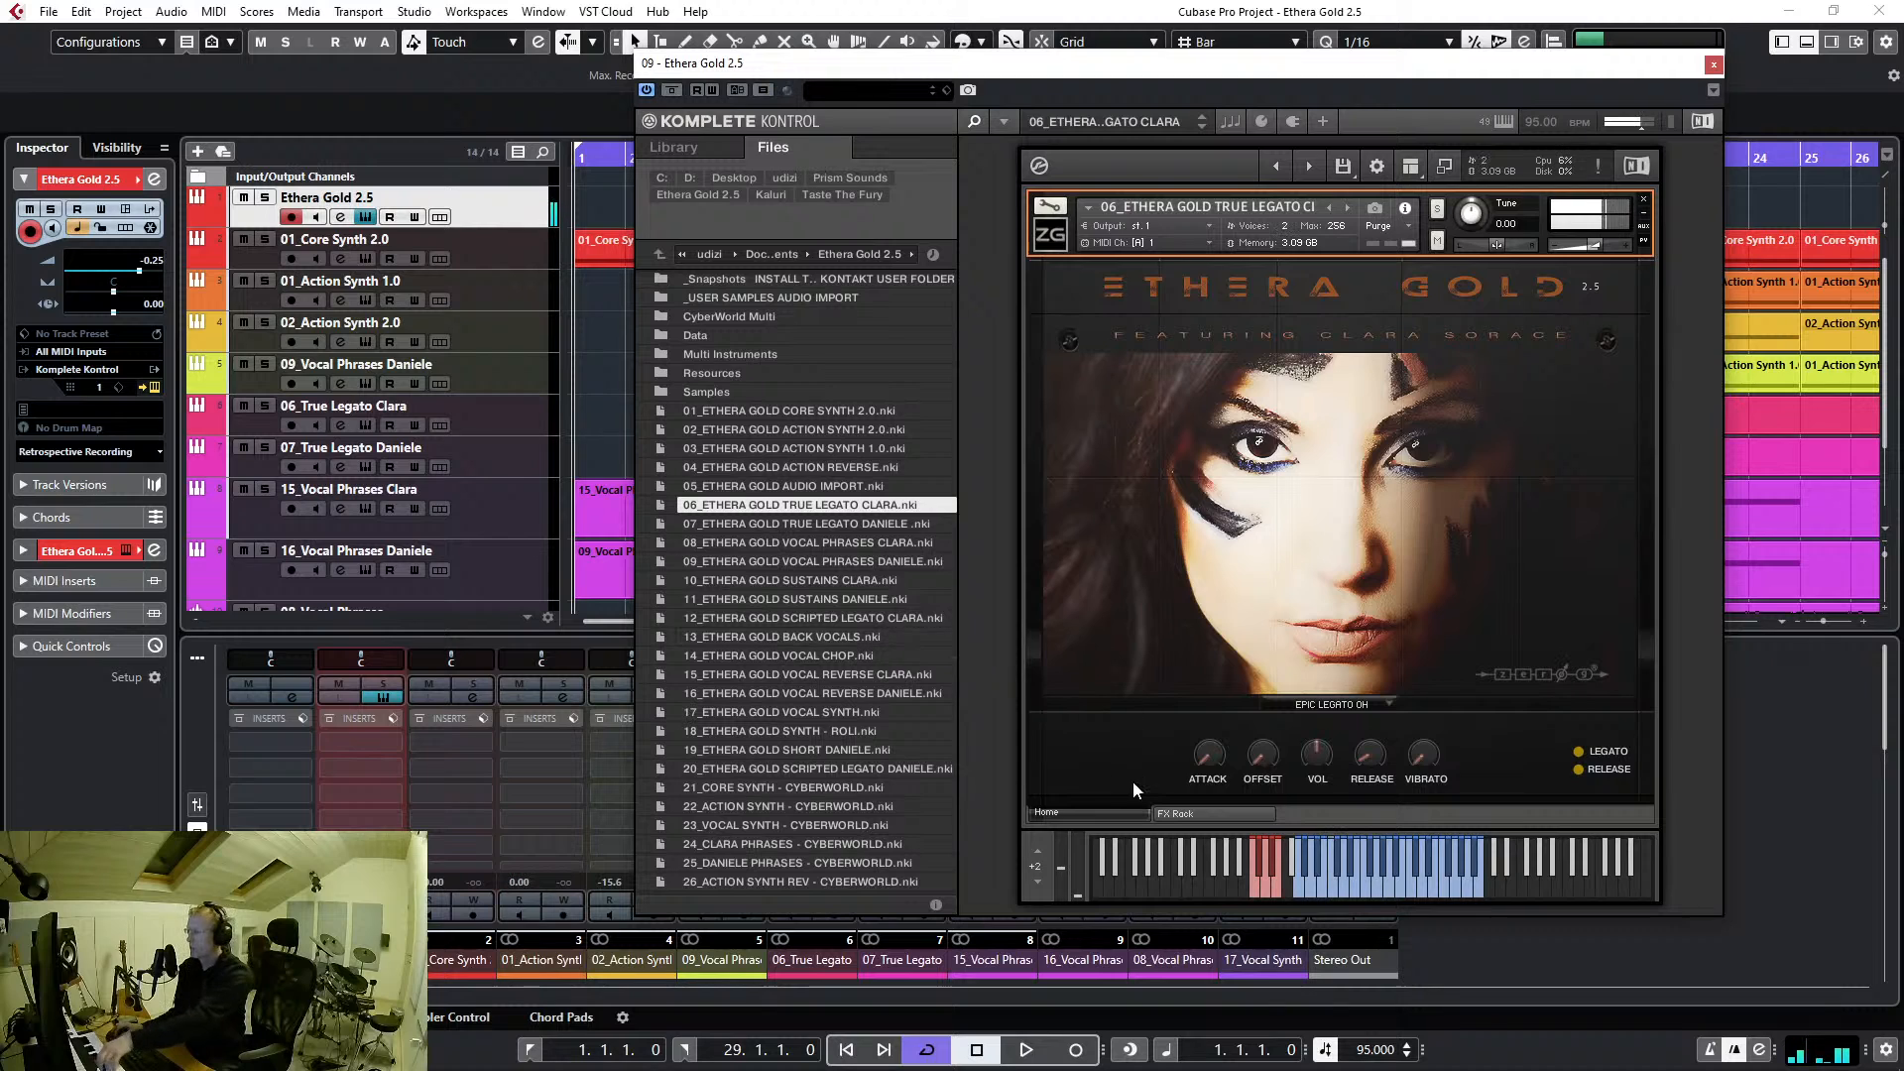
# Enable the Cabinet effect in the Clara legato's FX Rack, set its model to UK '70s and return to the home page
pyautogui.click(1206, 813)
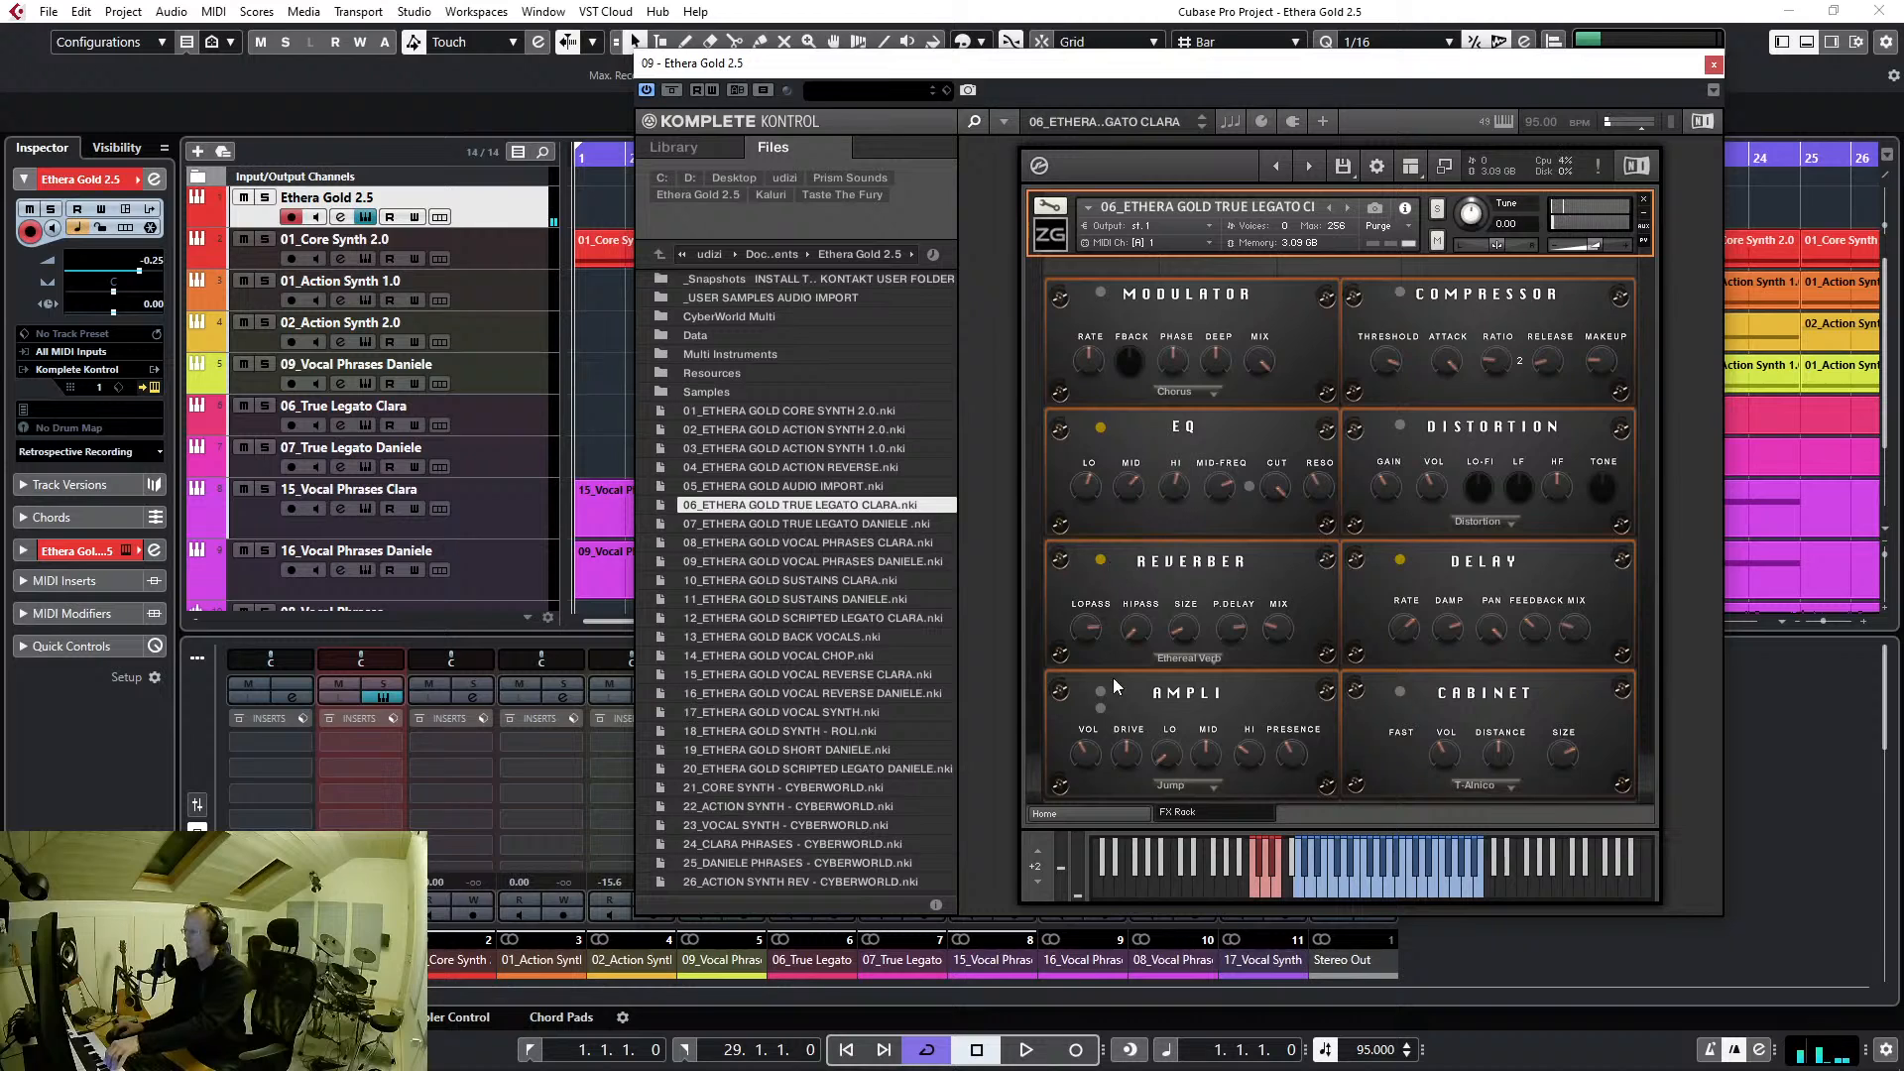
pyautogui.click(1399, 693)
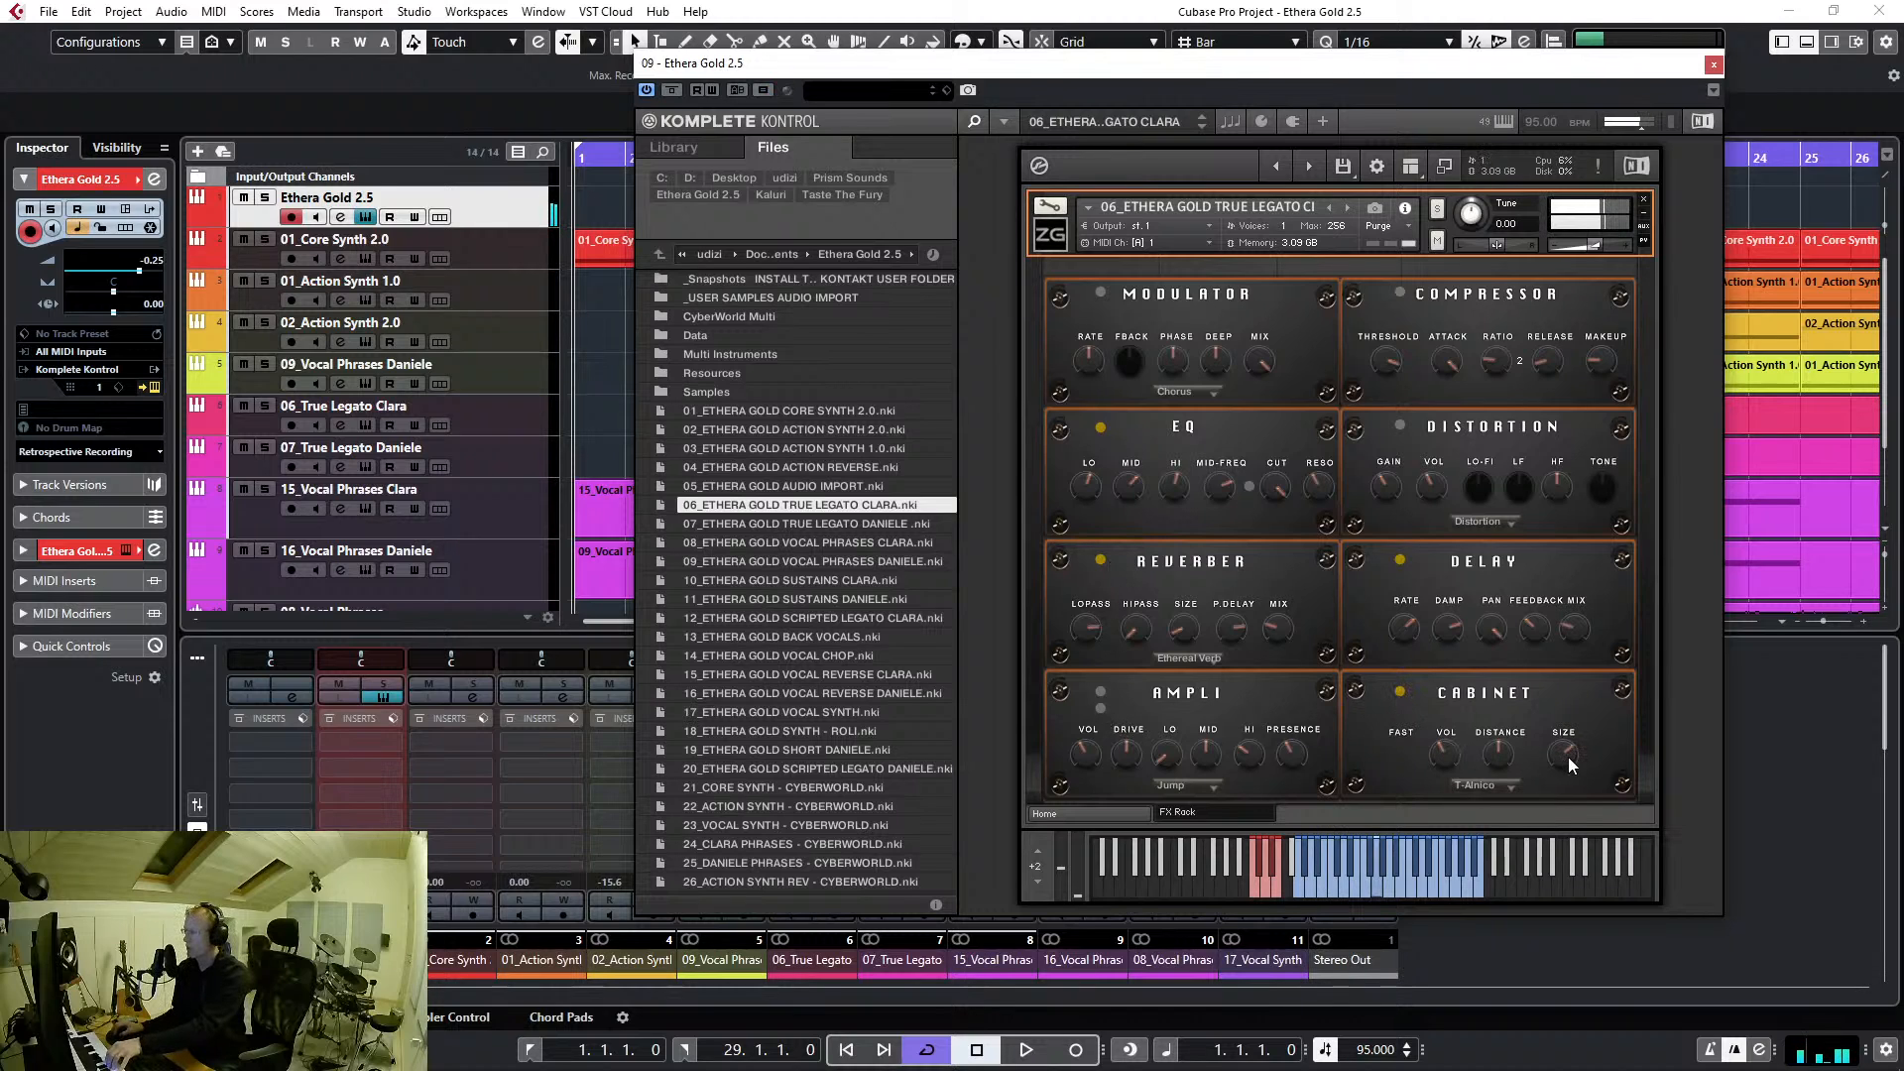
pyautogui.click(1511, 784)
pyautogui.click(1502, 840)
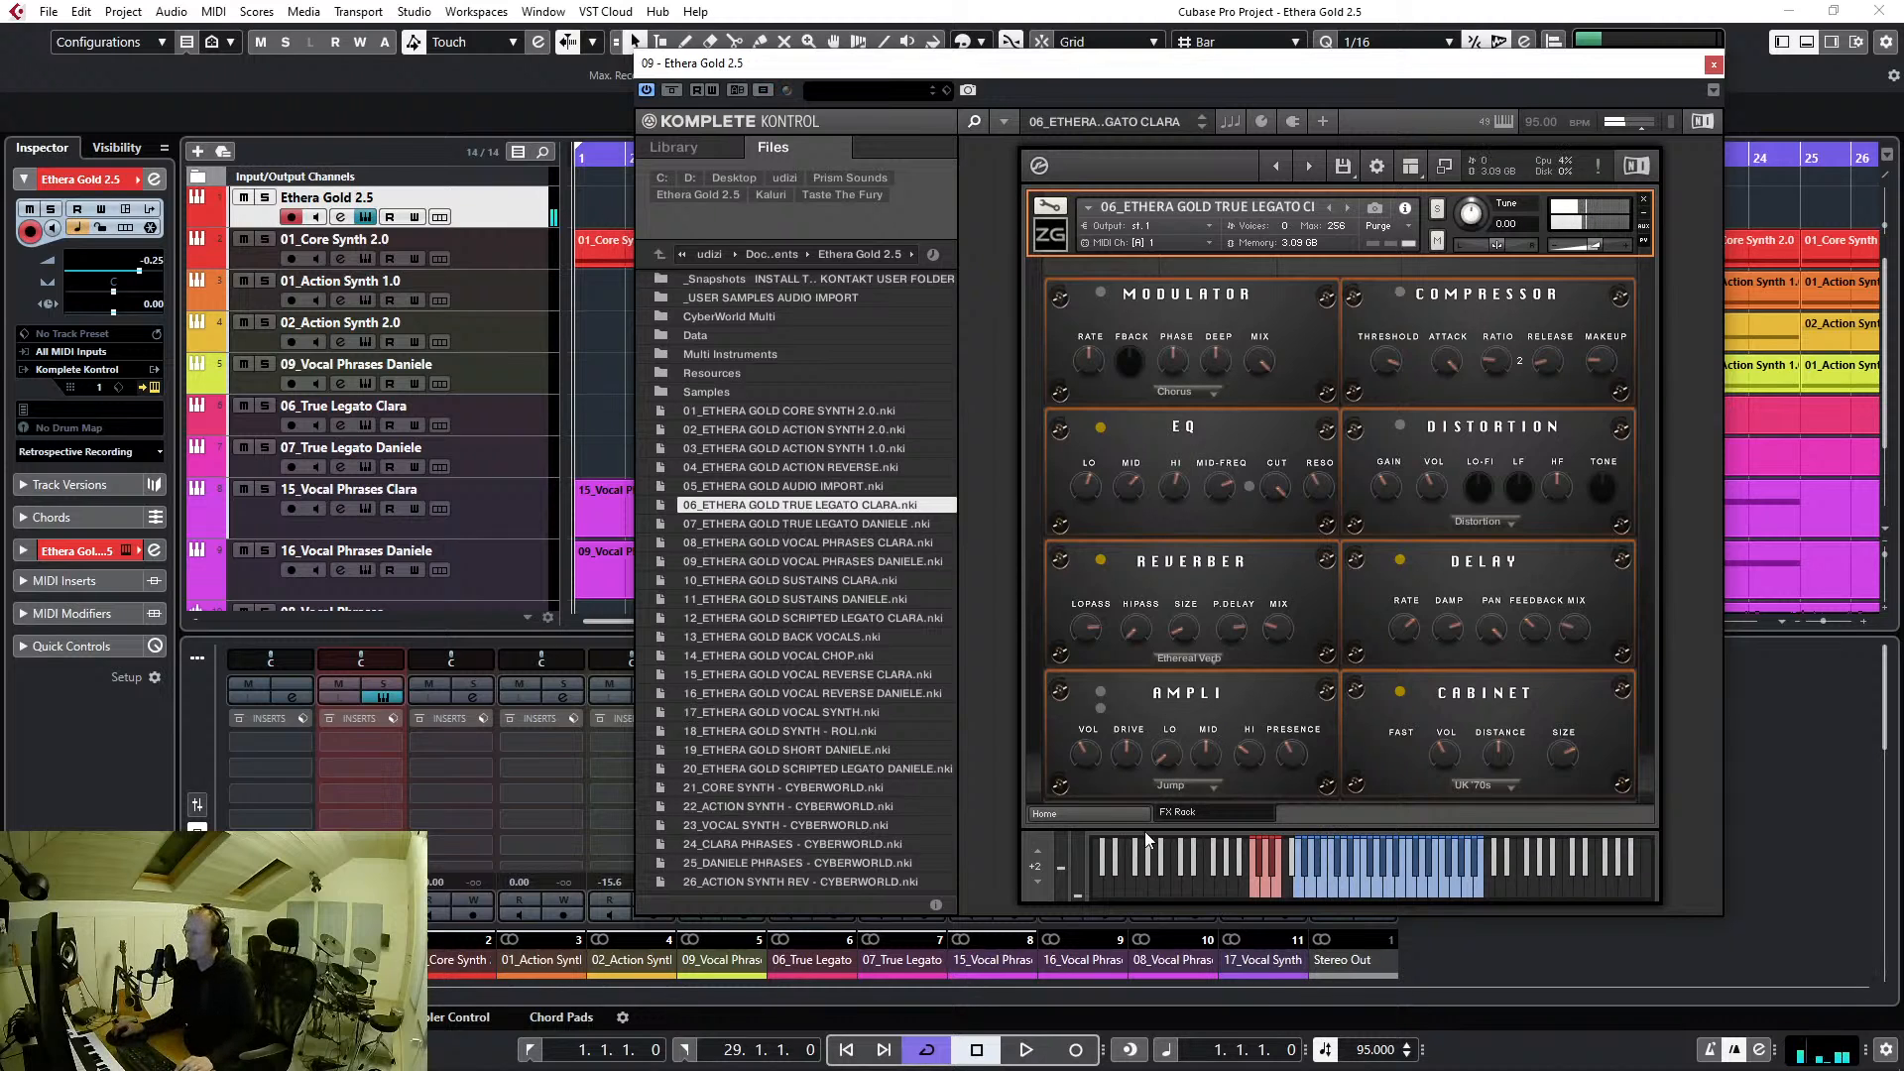
pyautogui.click(1086, 816)
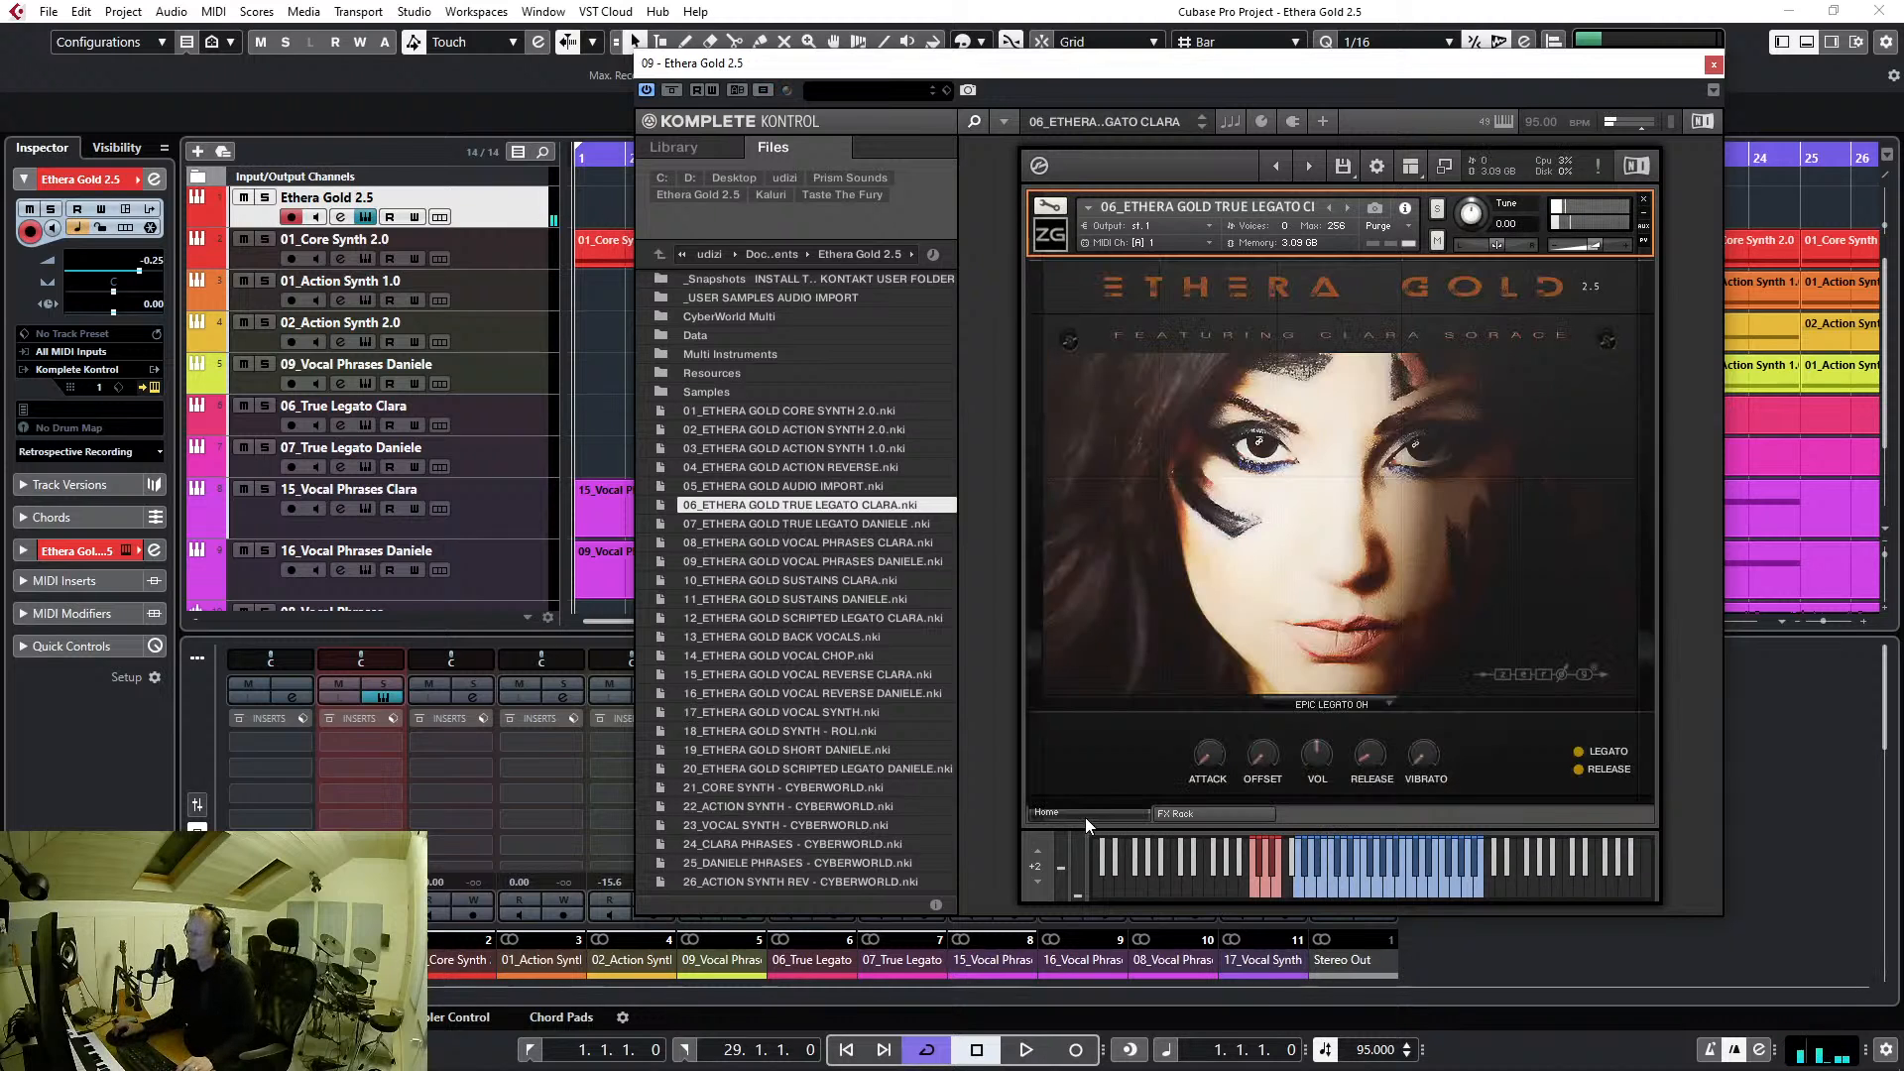
# Select the EPIC LEGATO OH articulation for the Clara legato instrument and switch its Legato mode off
pyautogui.click(1374, 702)
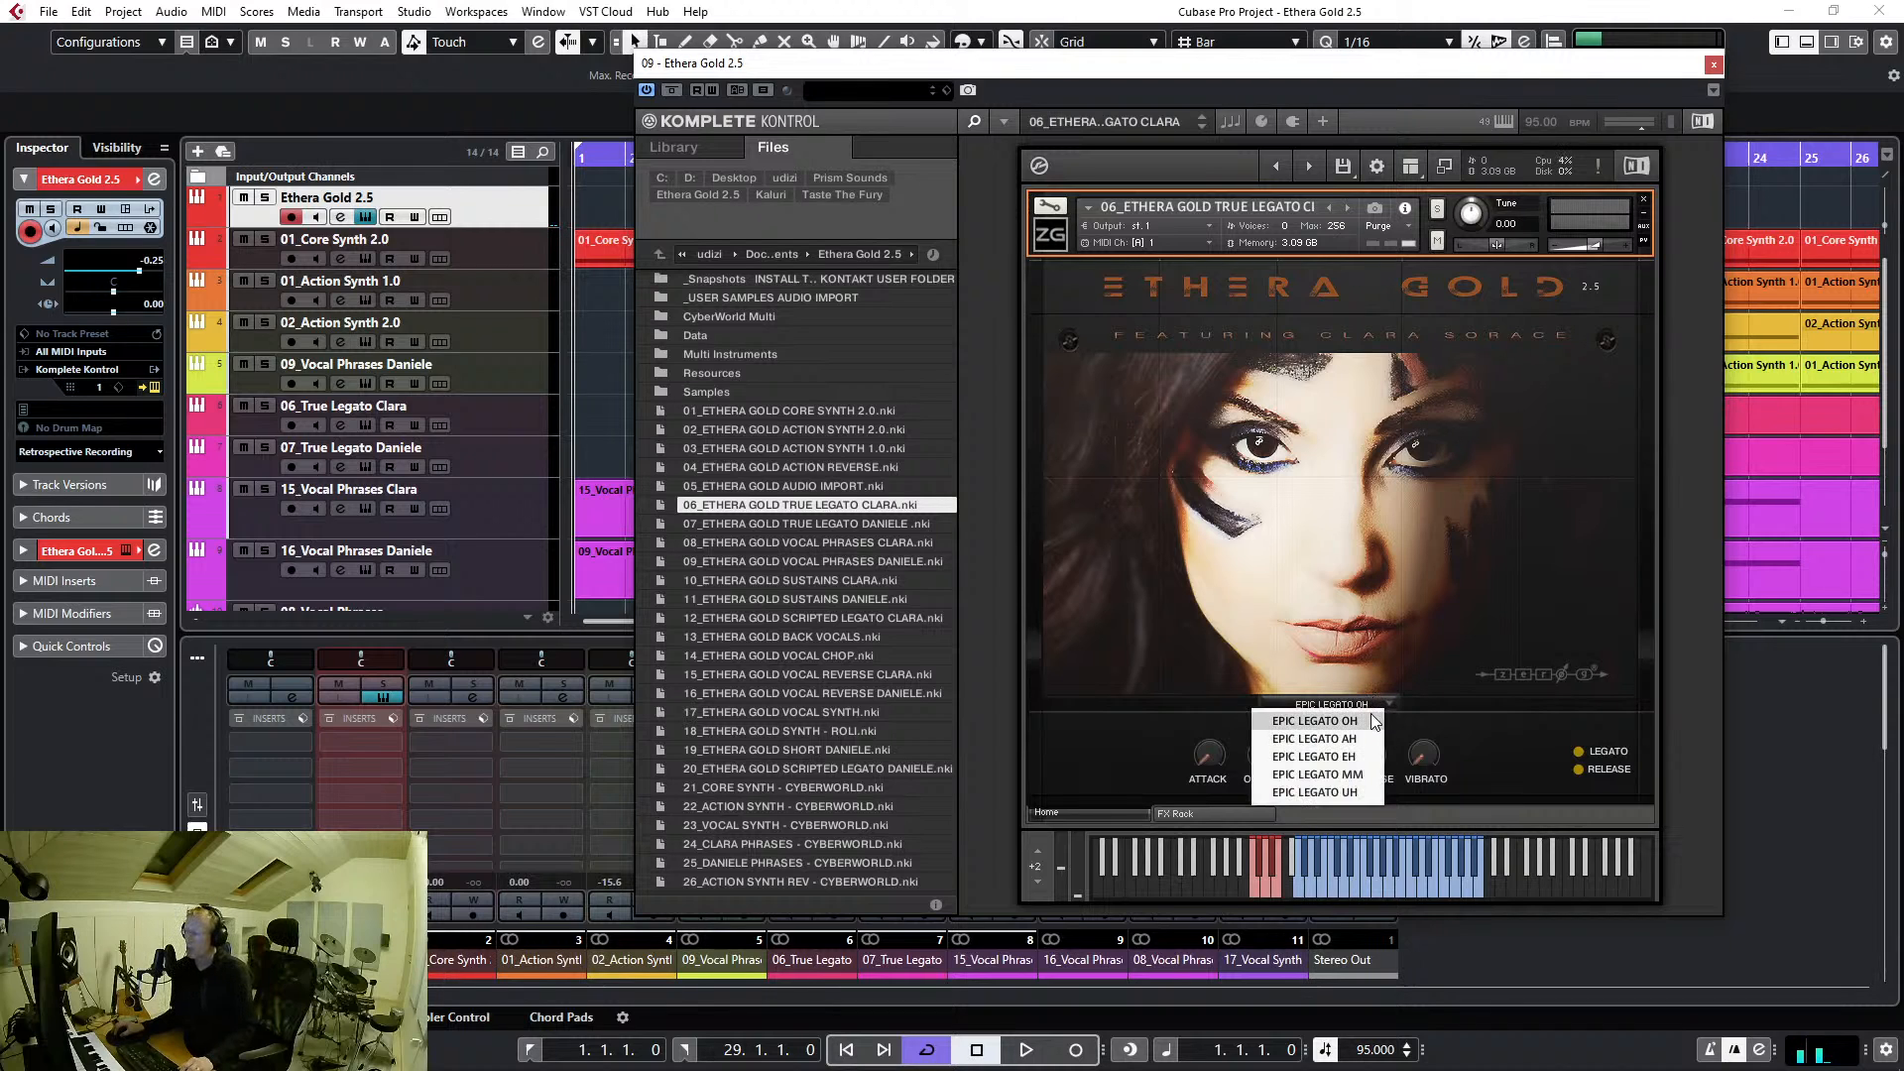
pyautogui.click(1349, 720)
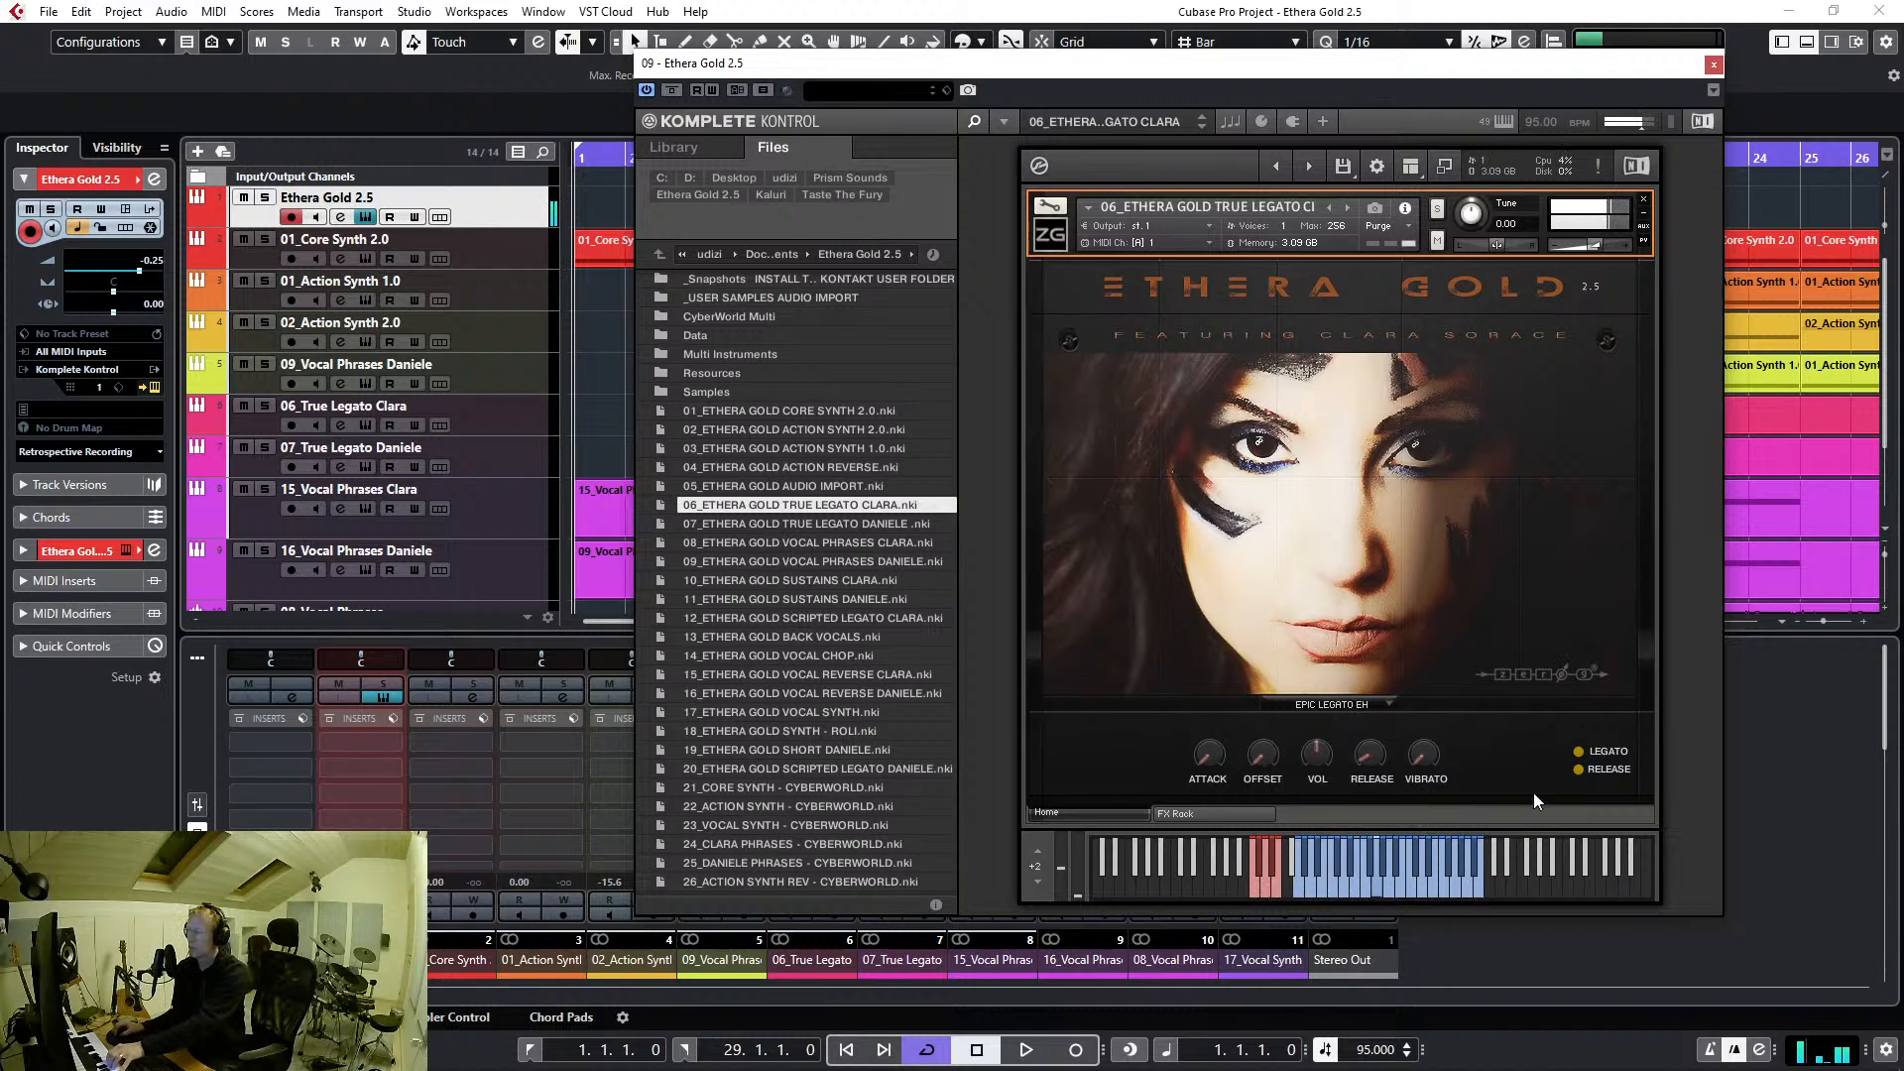
pyautogui.click(1579, 760)
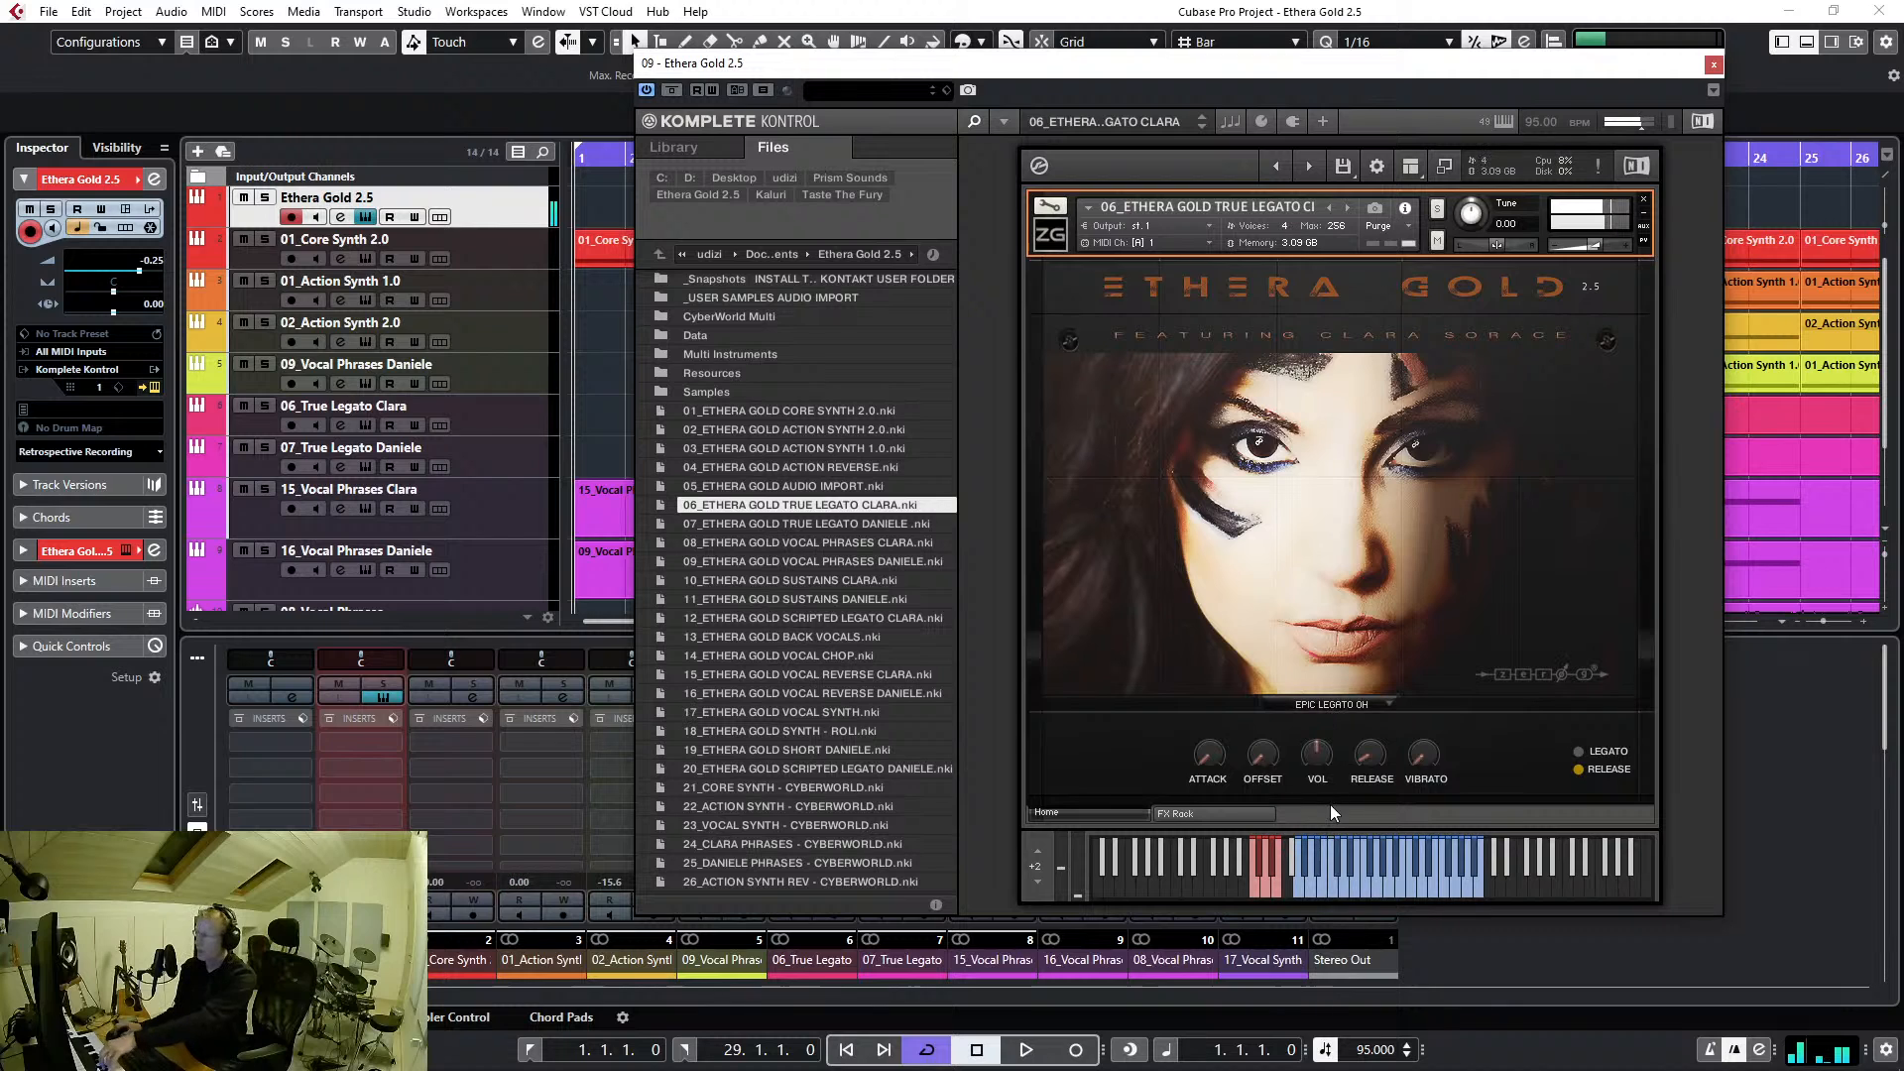
# Load the 07_ETHERA GOLD TRUE LEGATO DANIELE instrument with the EPIC MALE LEGATO AH articulation and raise its Vibrato
pyautogui.doubleClick(873, 523)
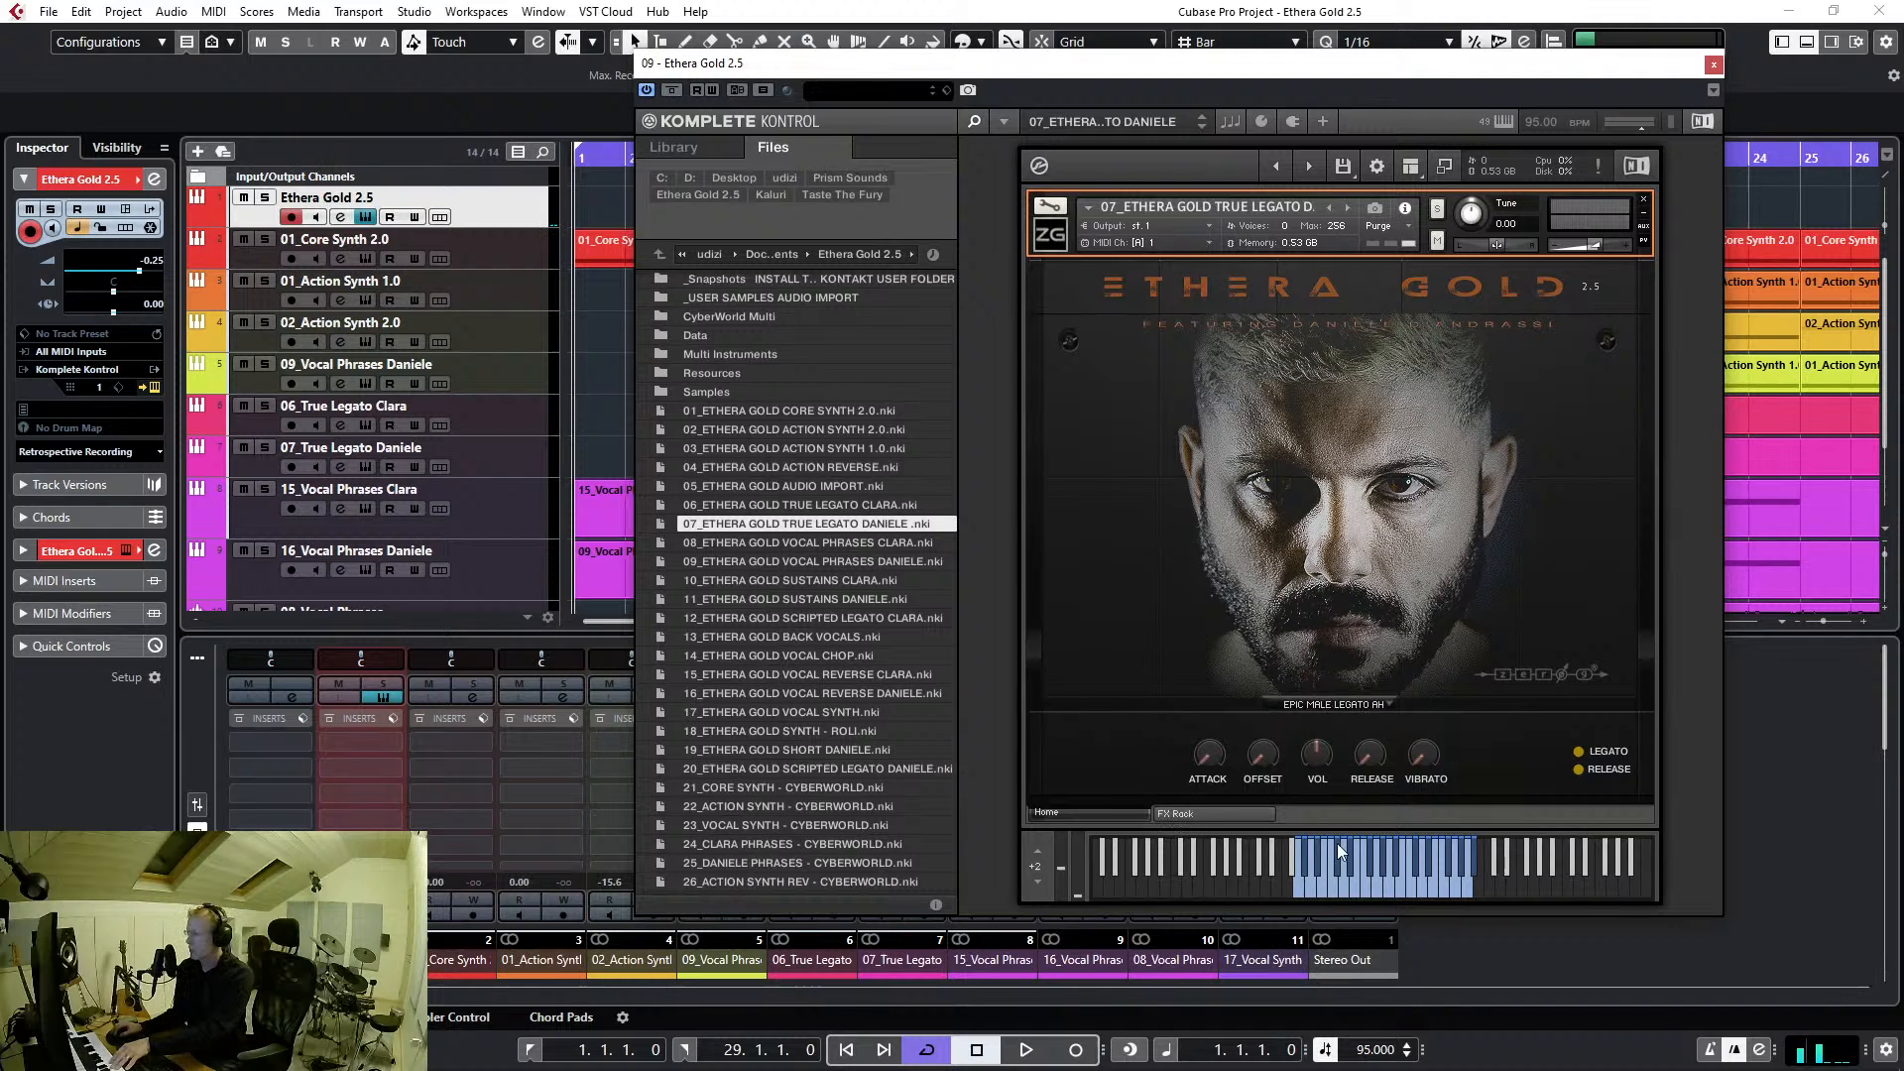
pyautogui.click(1330, 704)
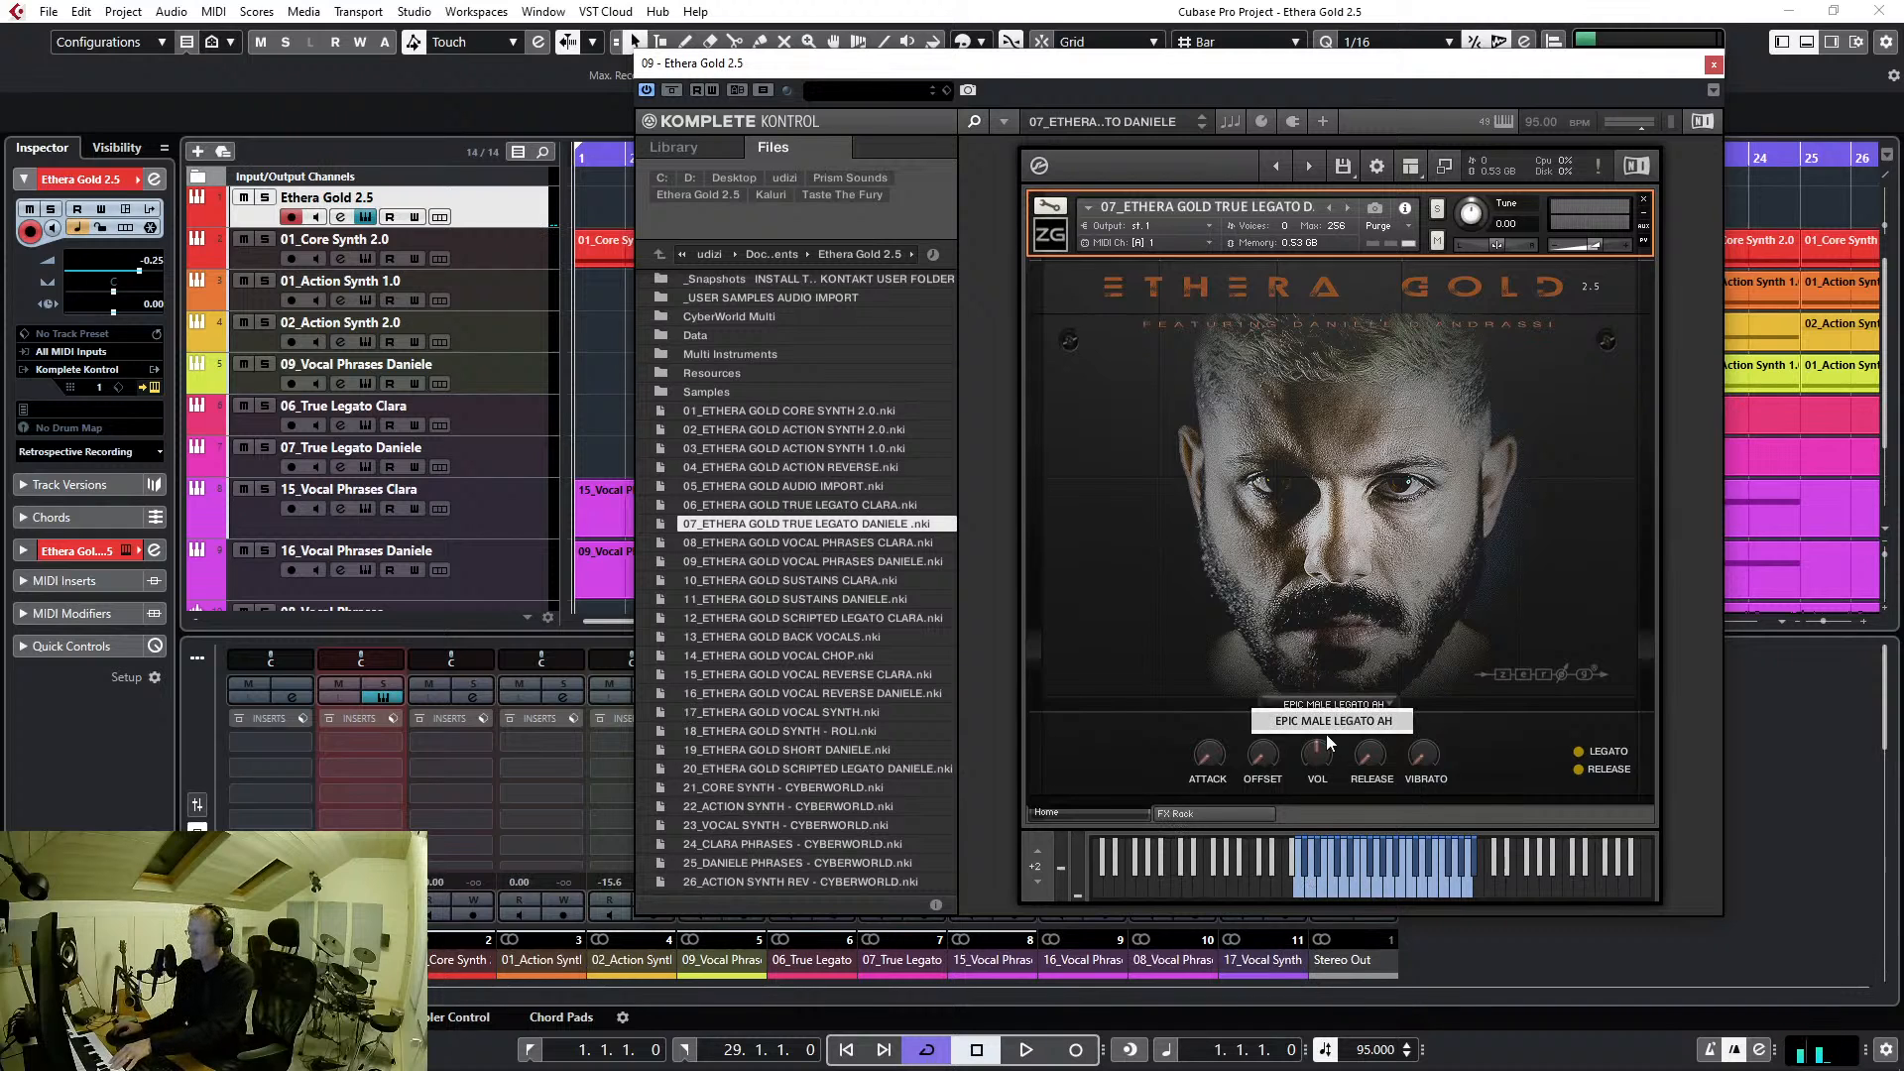
pyautogui.click(1355, 722)
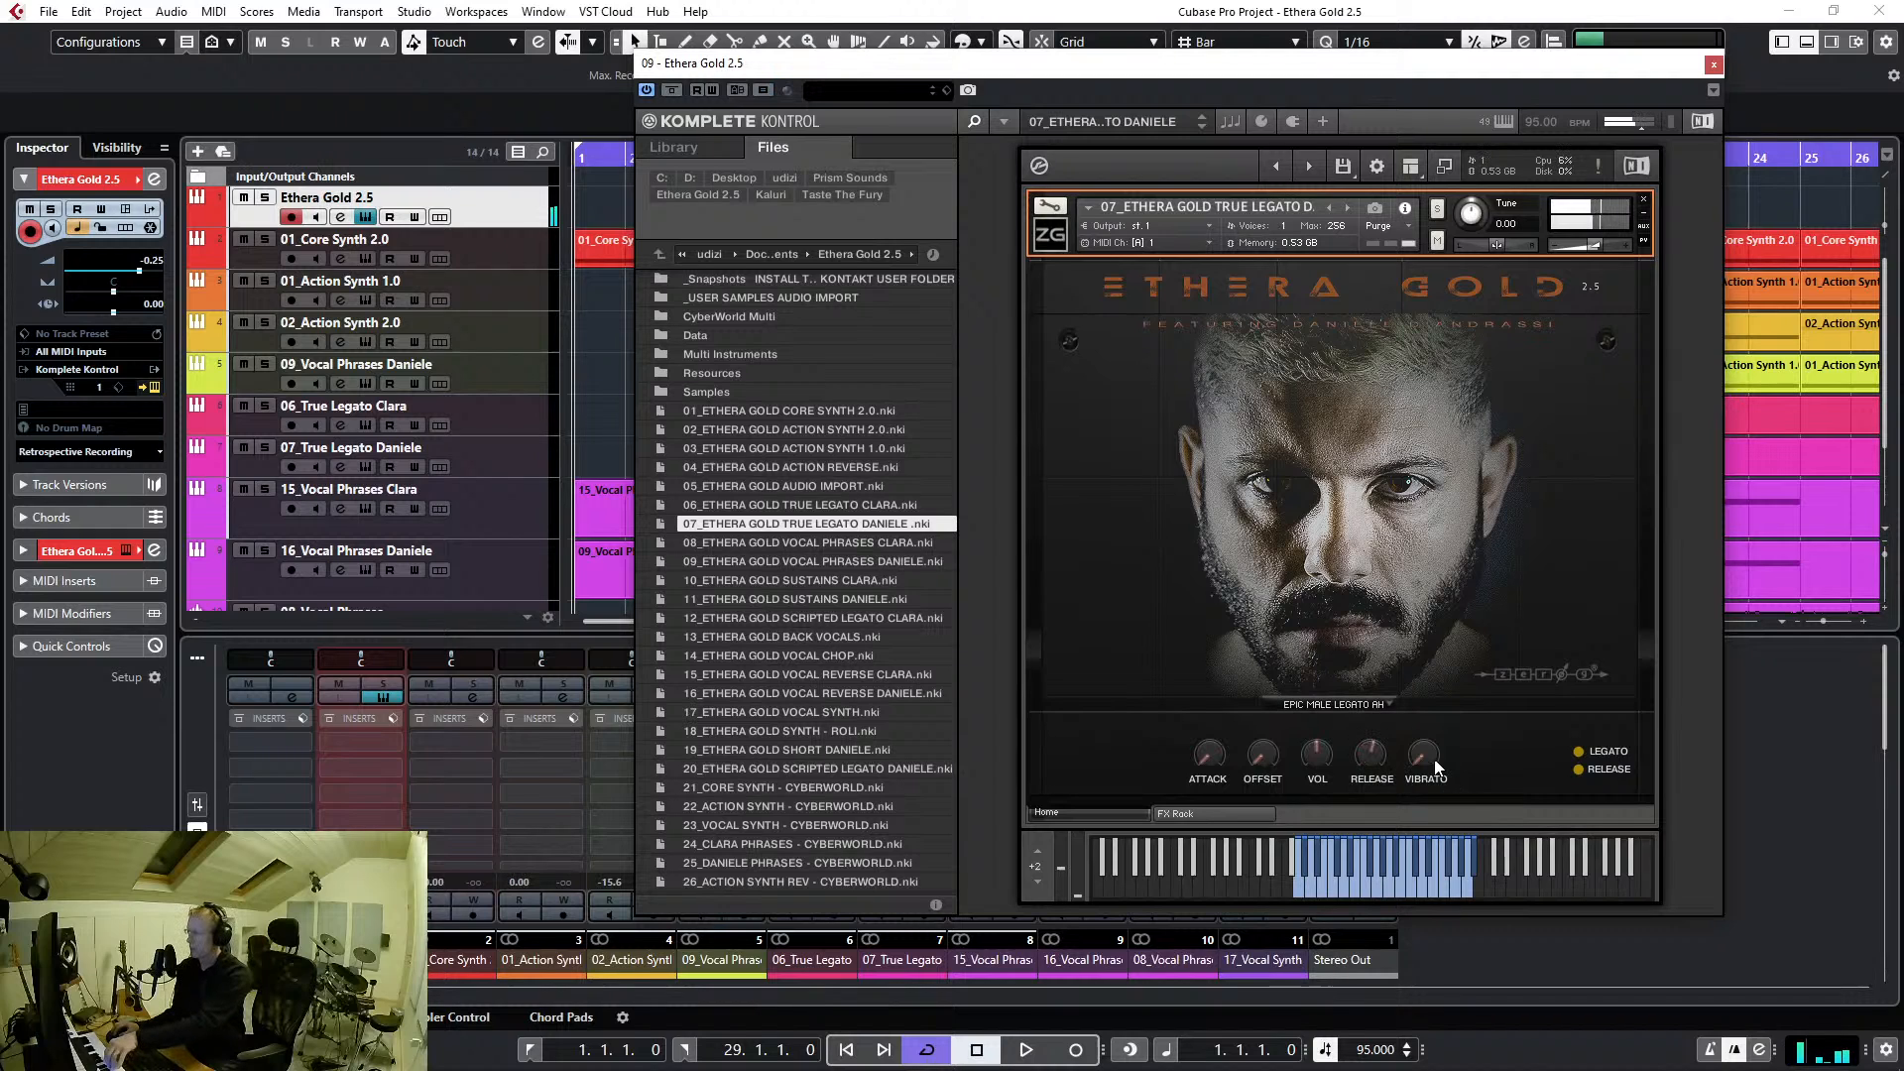
pyautogui.moveTo(1423, 754); pyautogui.dragTo(1414, 686)
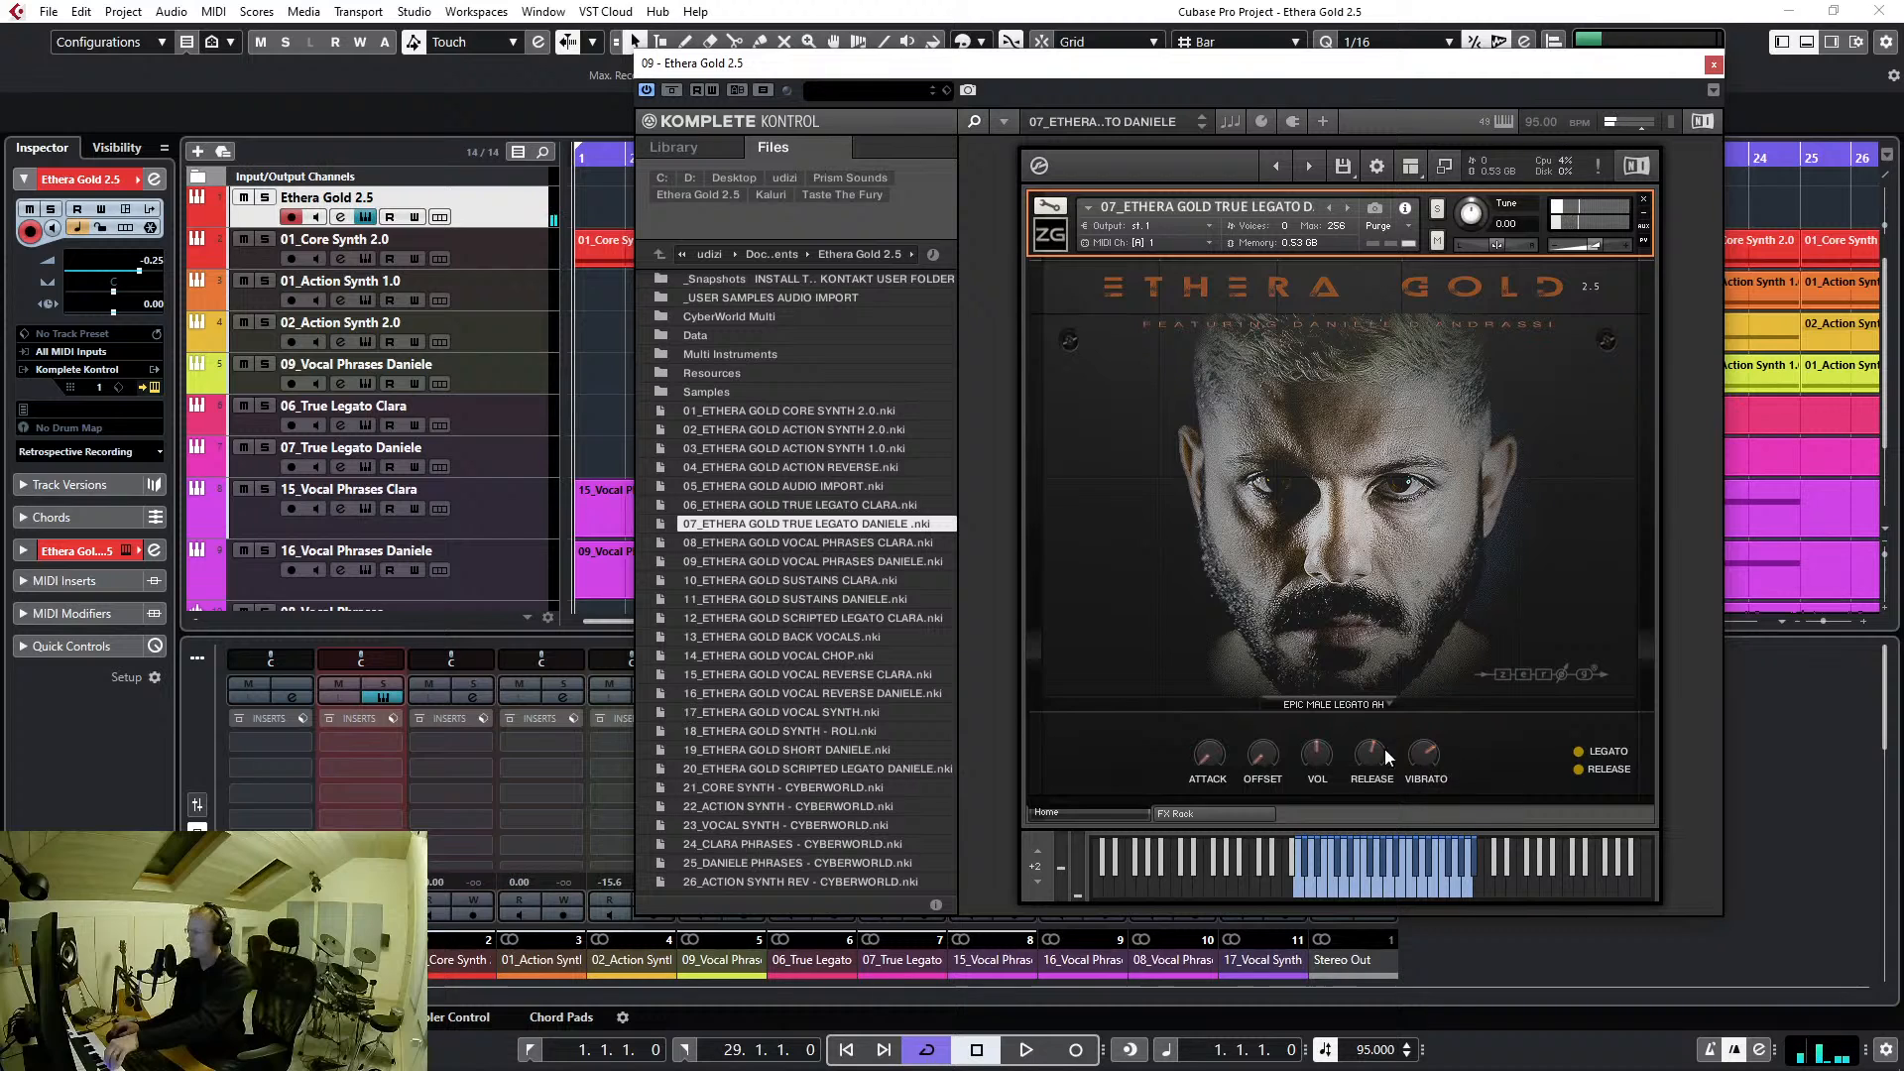
# Enable the Modulator effect in the Daniele legato's FX Rack and return to the home page
pyautogui.click(1241, 812)
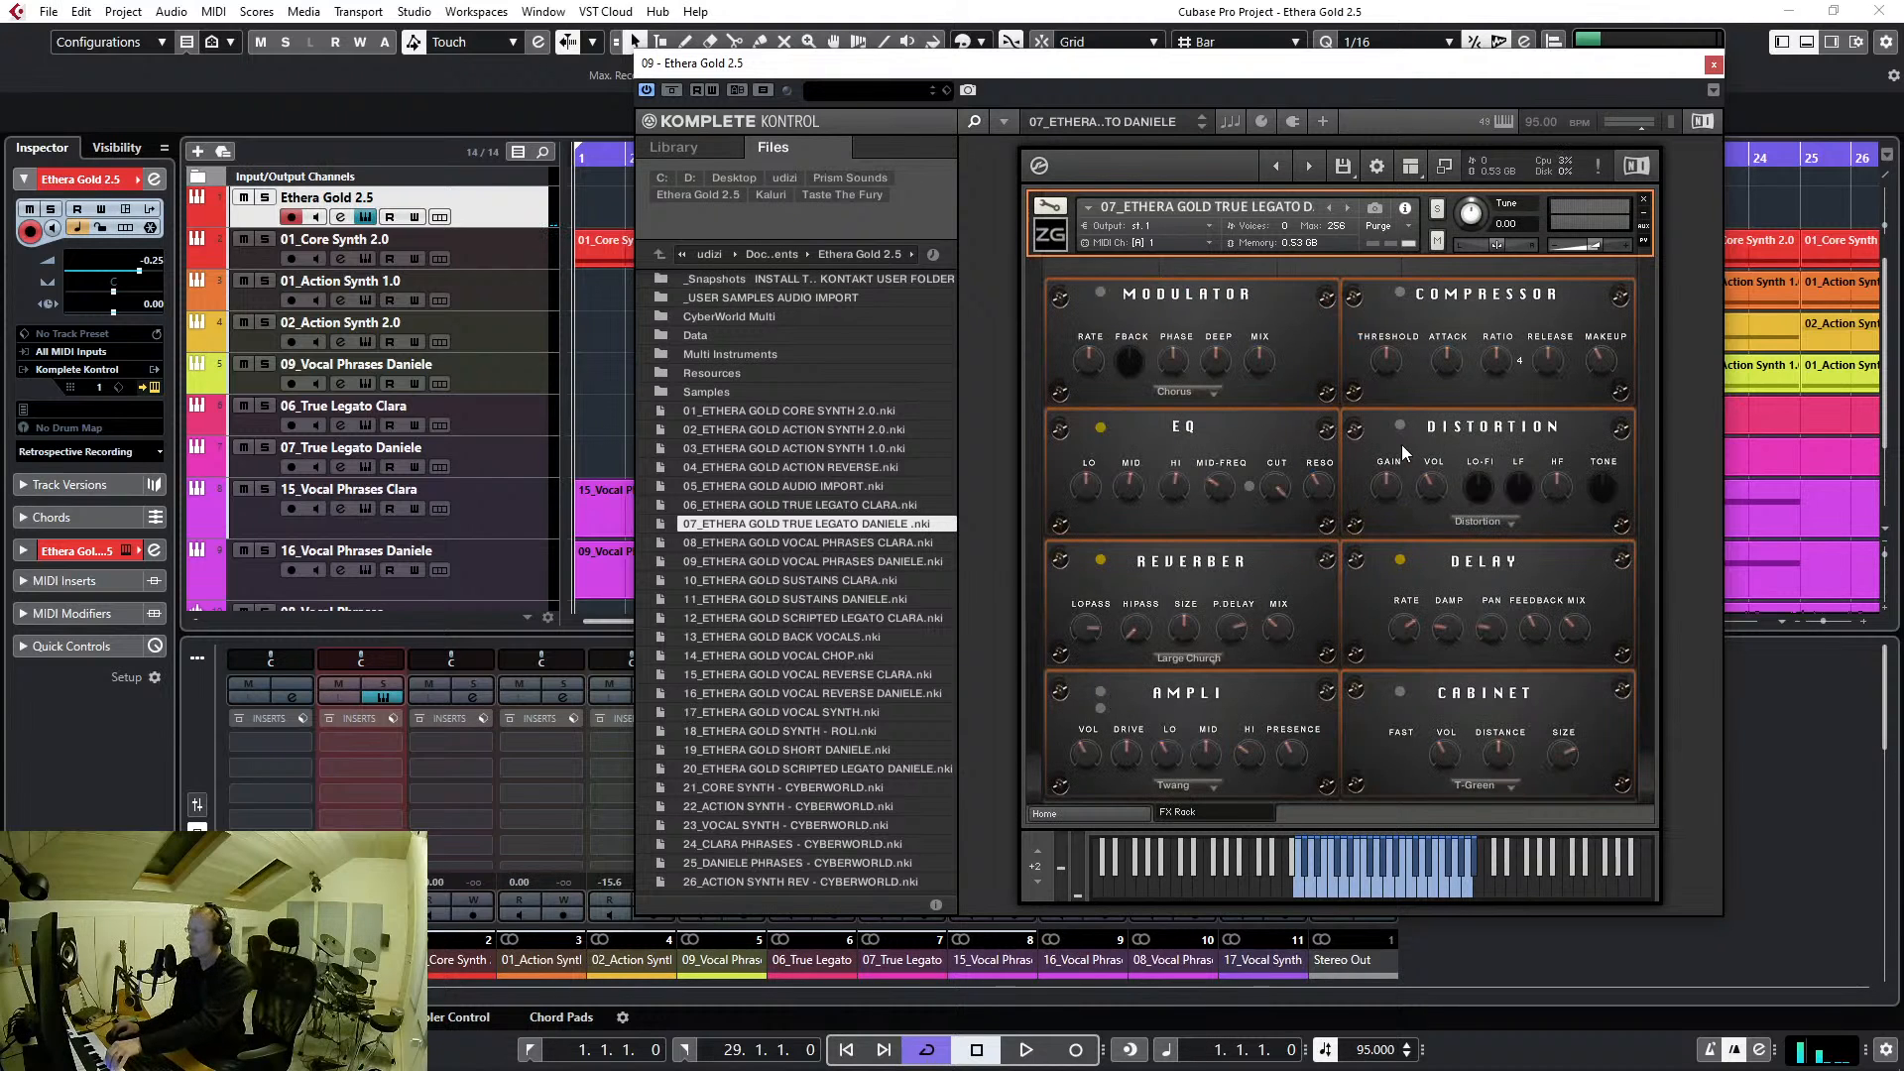
pyautogui.click(1100, 294)
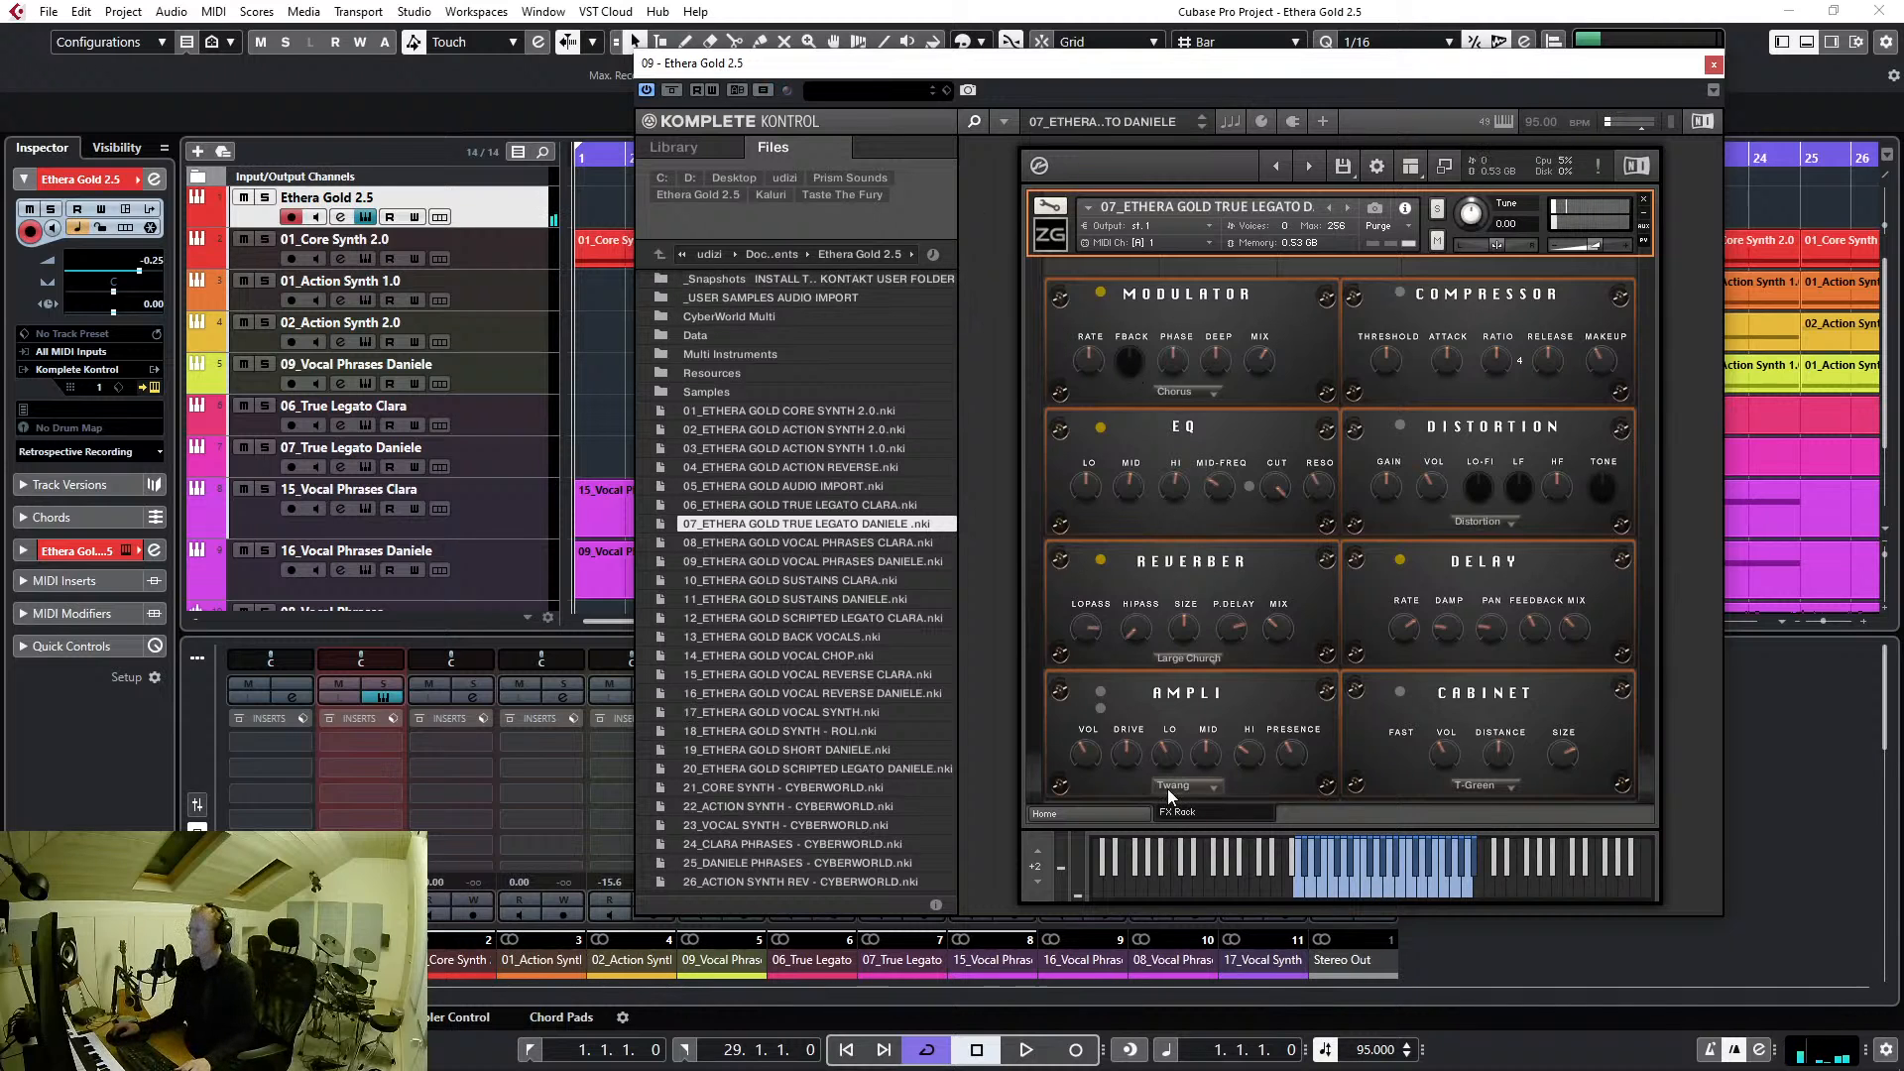
pyautogui.click(1105, 811)
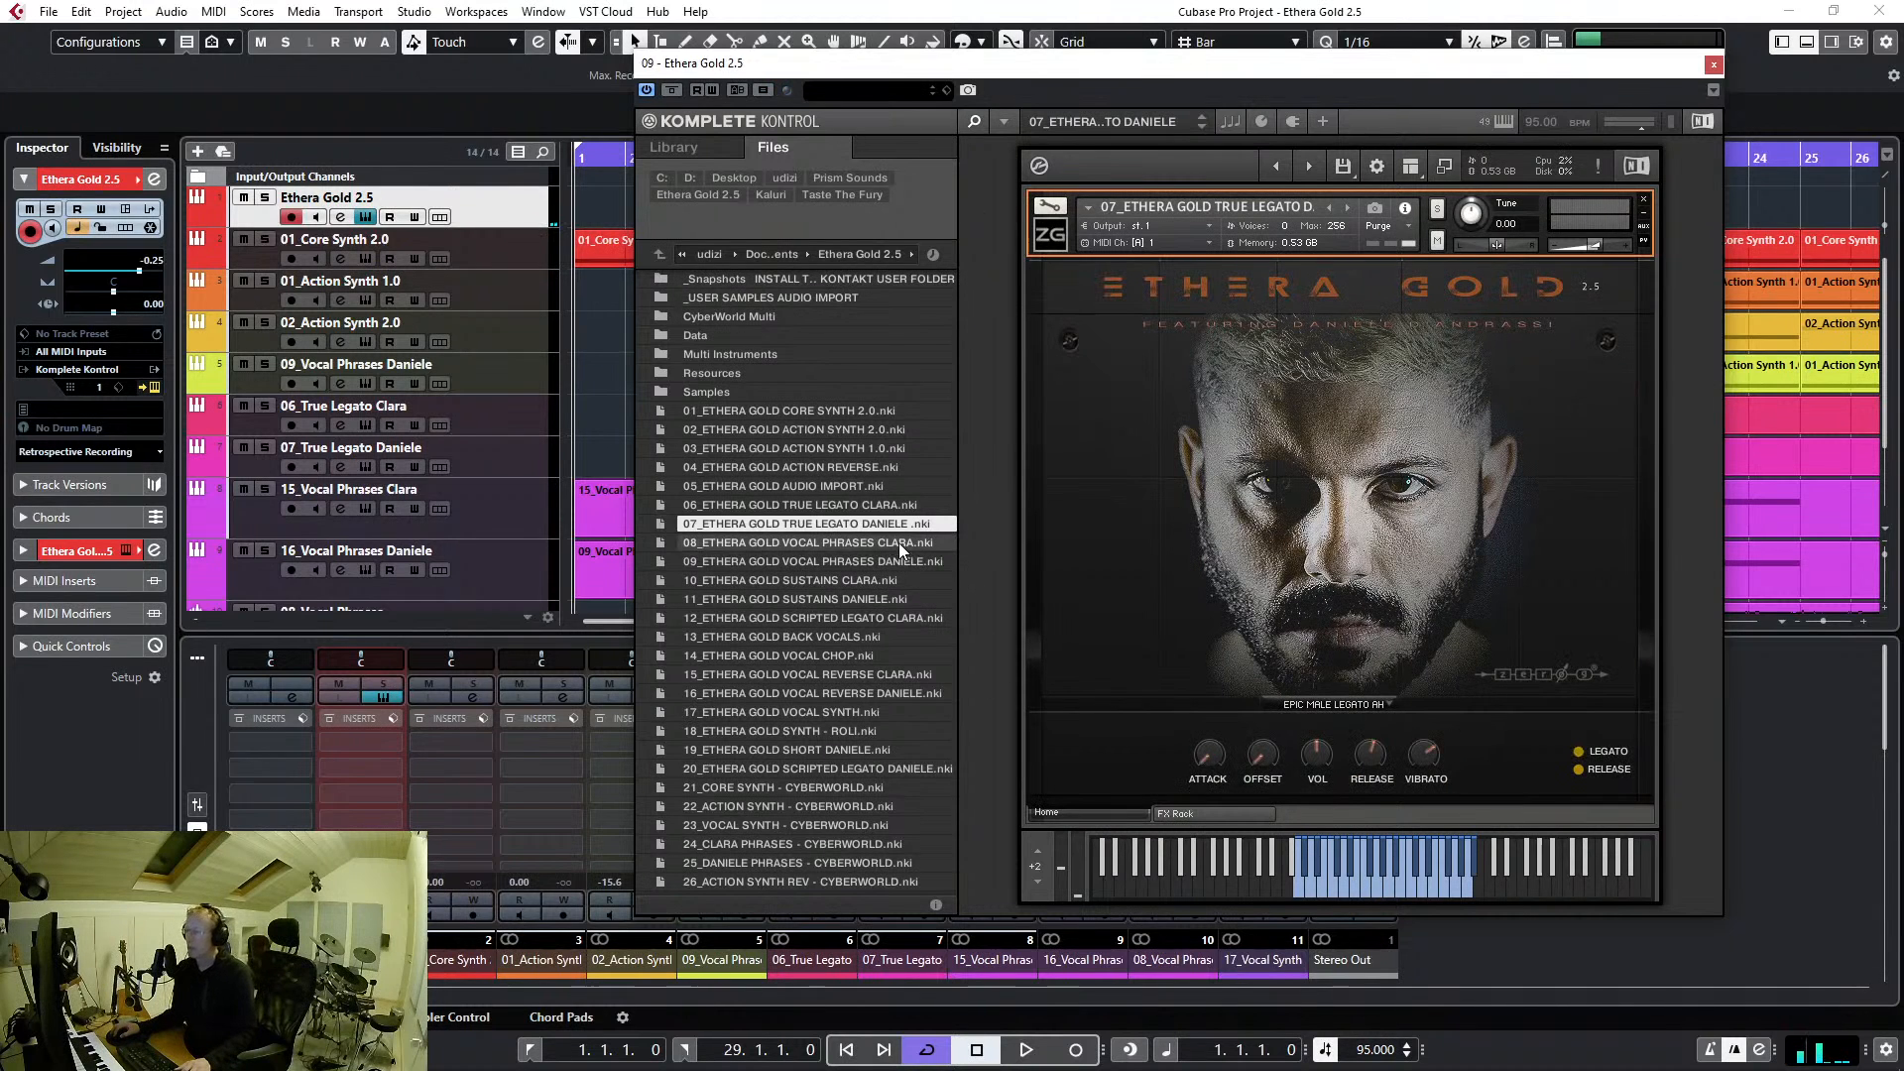
# Load the 08_ETHERA GOLD VOCAL PHRASES CLARA instrument and select the phrase set 53 ETHERA 2.0 SOUL B-flat-m 120
pyautogui.doubleClick(848, 543)
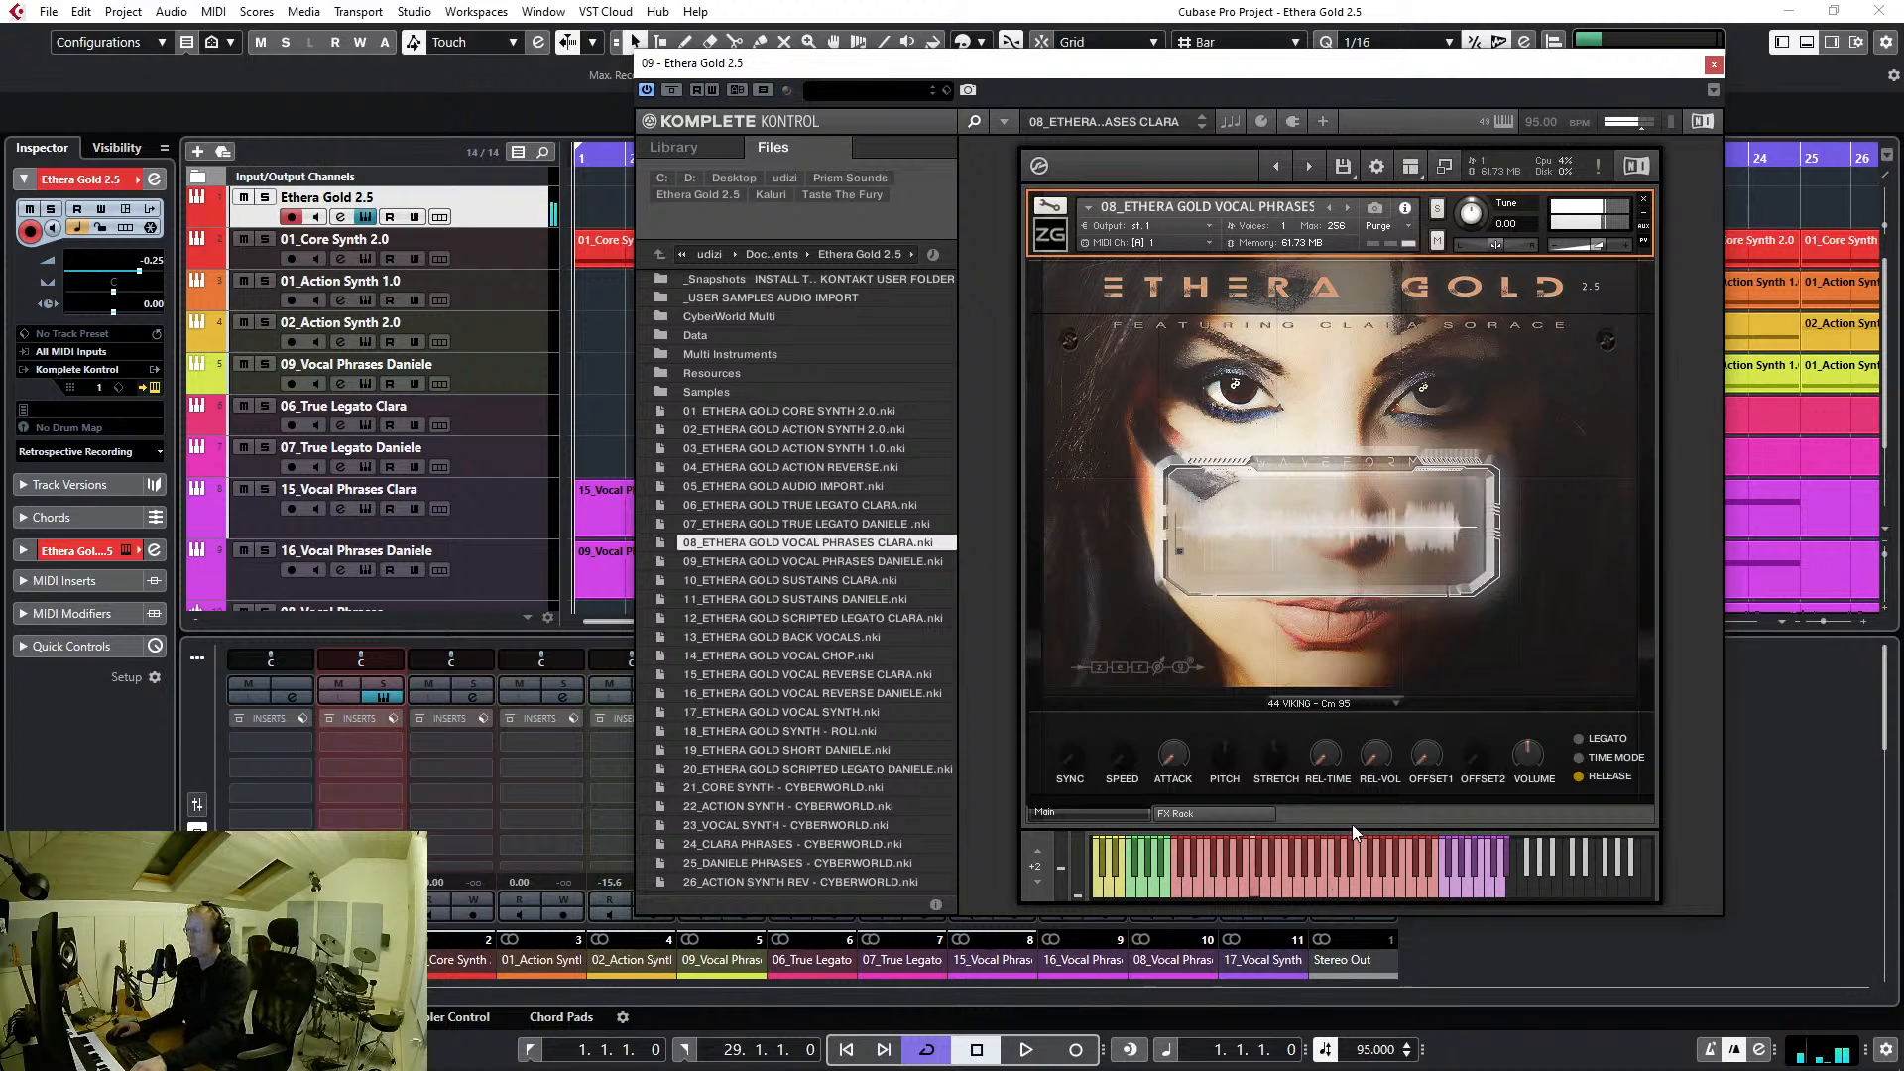
pyautogui.click(1387, 705)
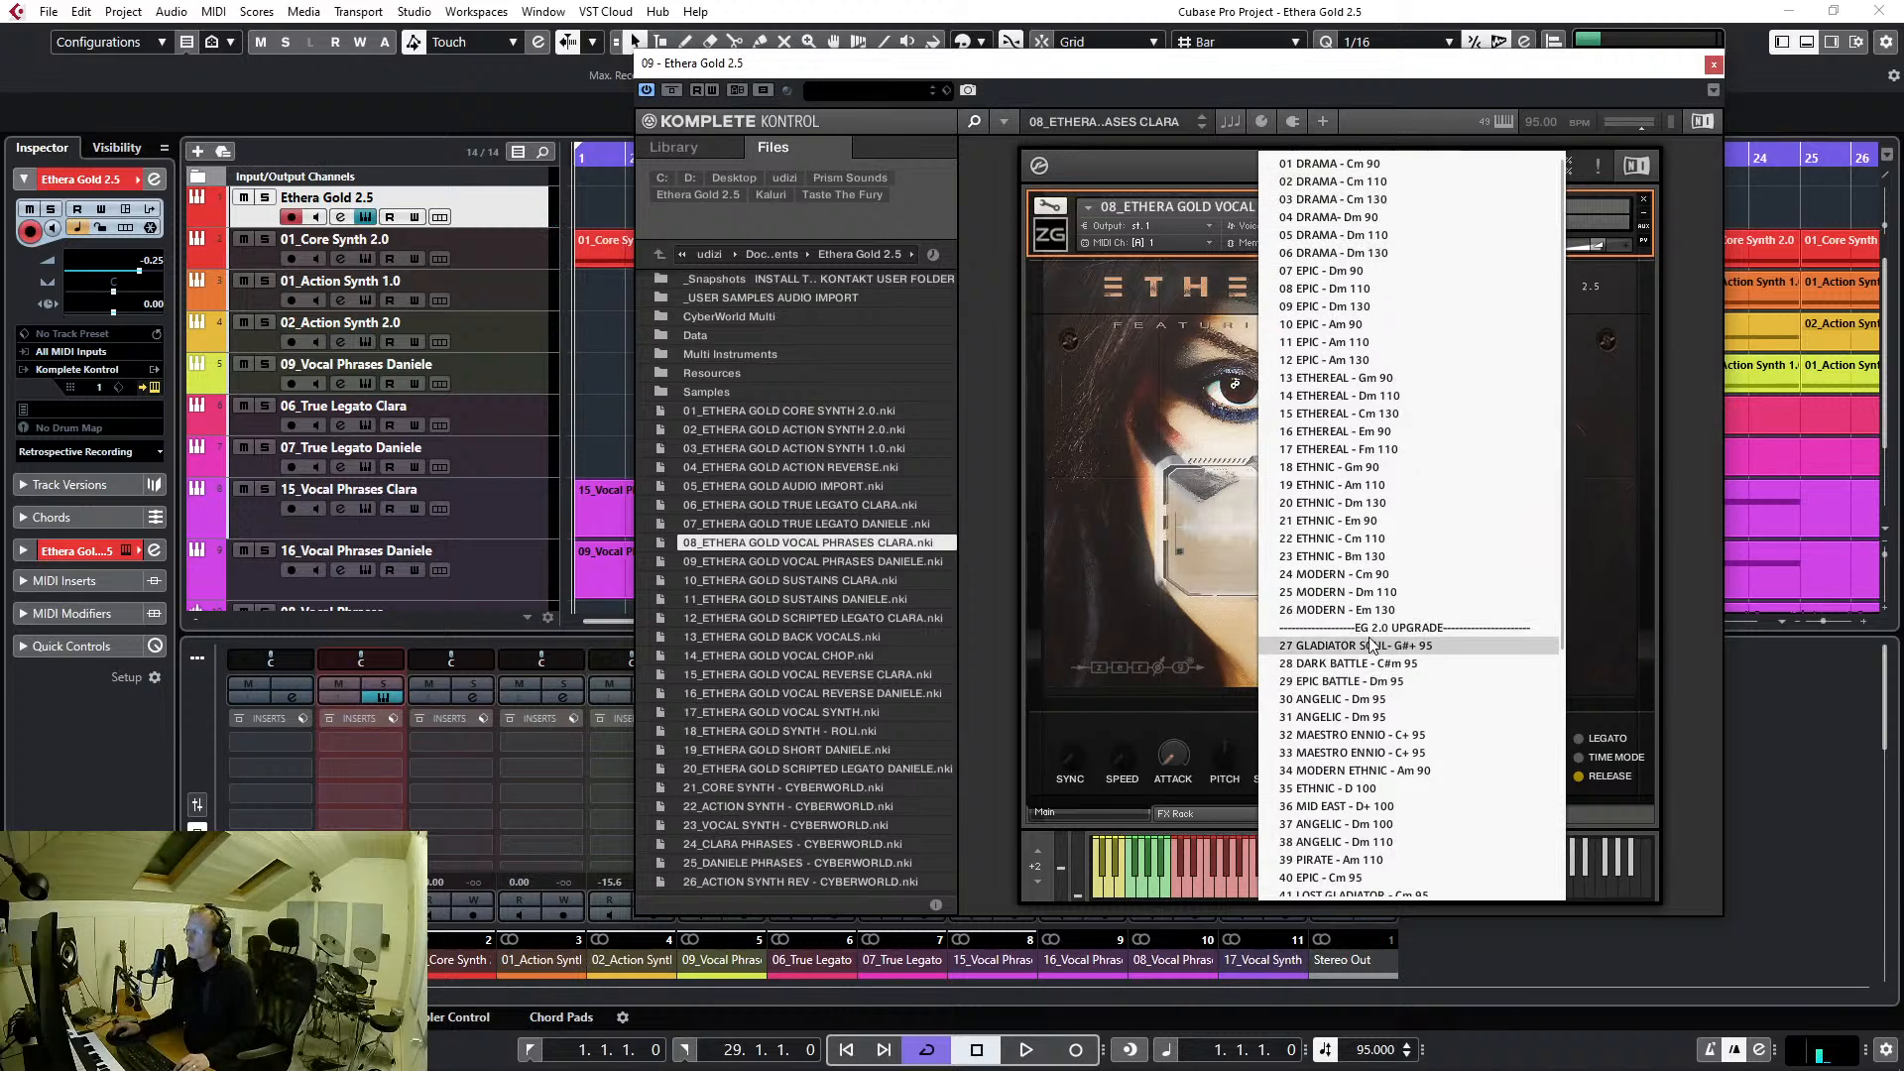
pyautogui.scroll(-3, 1390, 685)
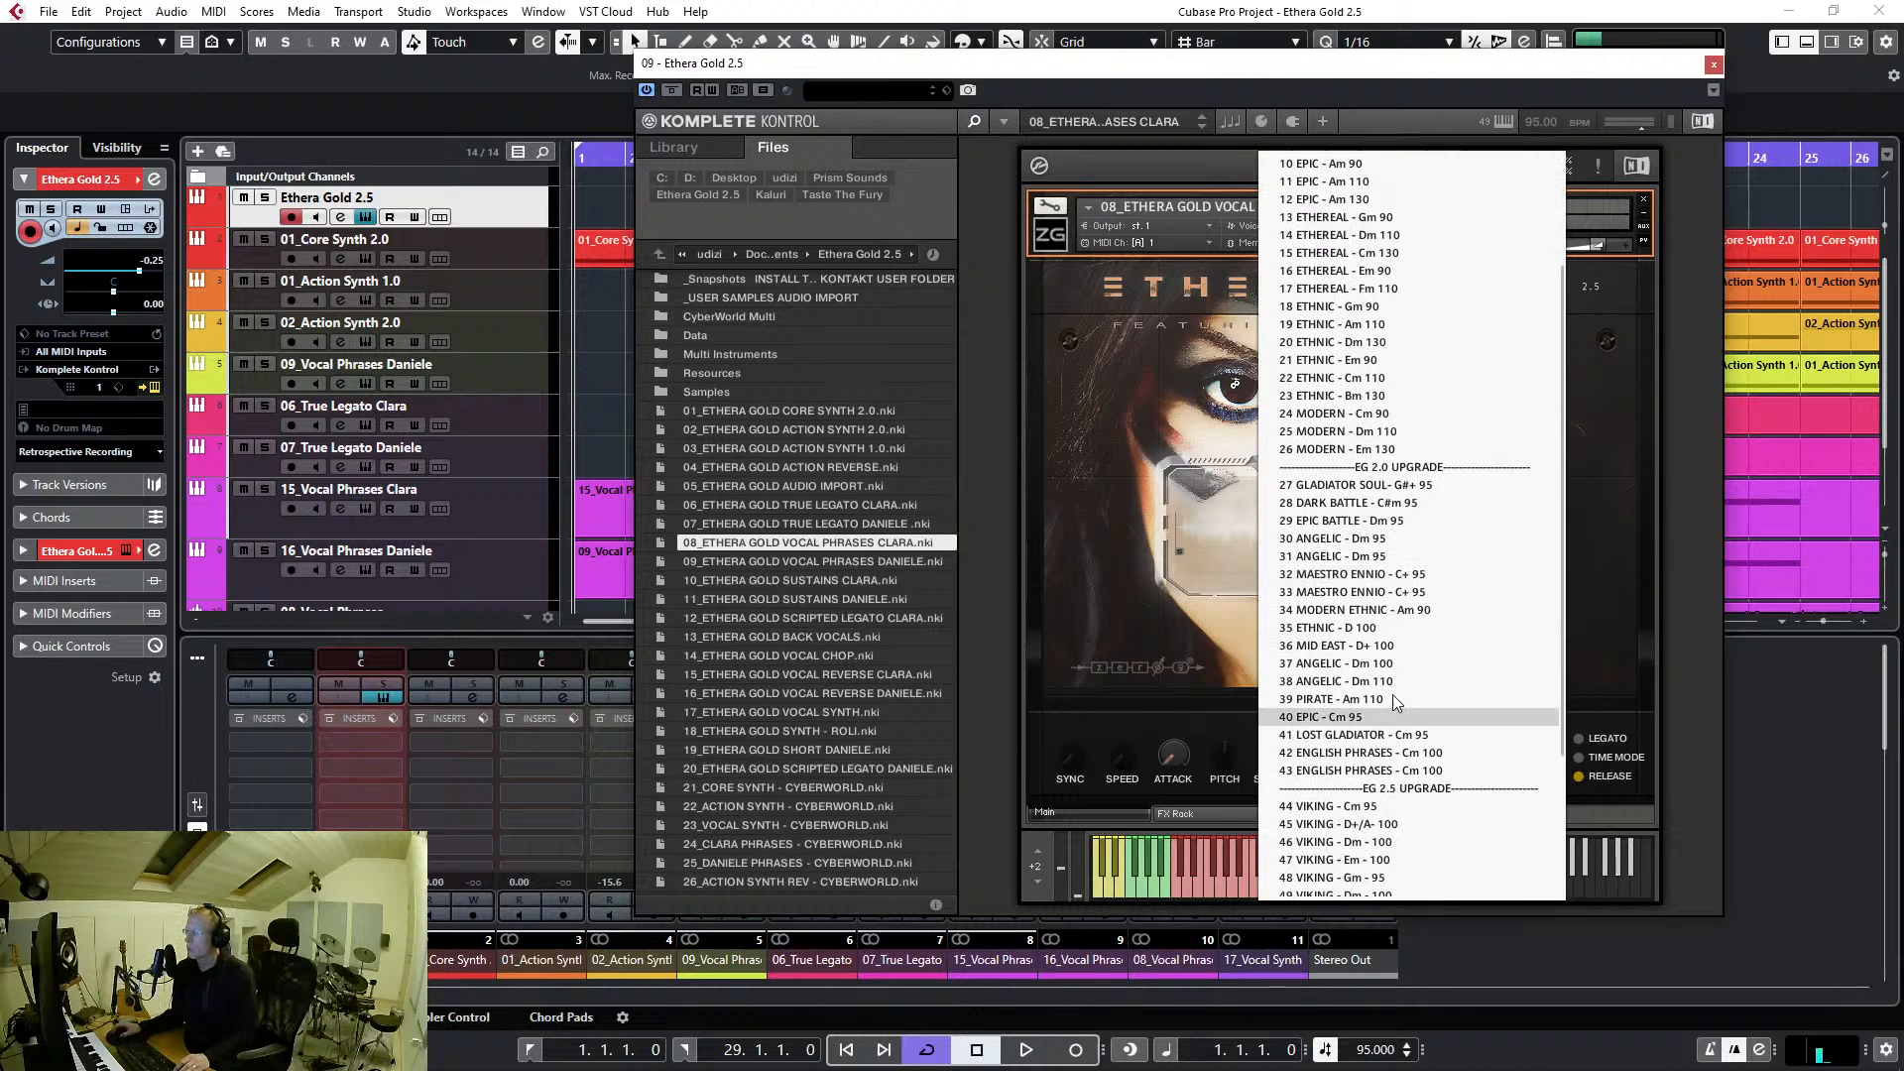
pyautogui.scroll(-3, 1402, 248)
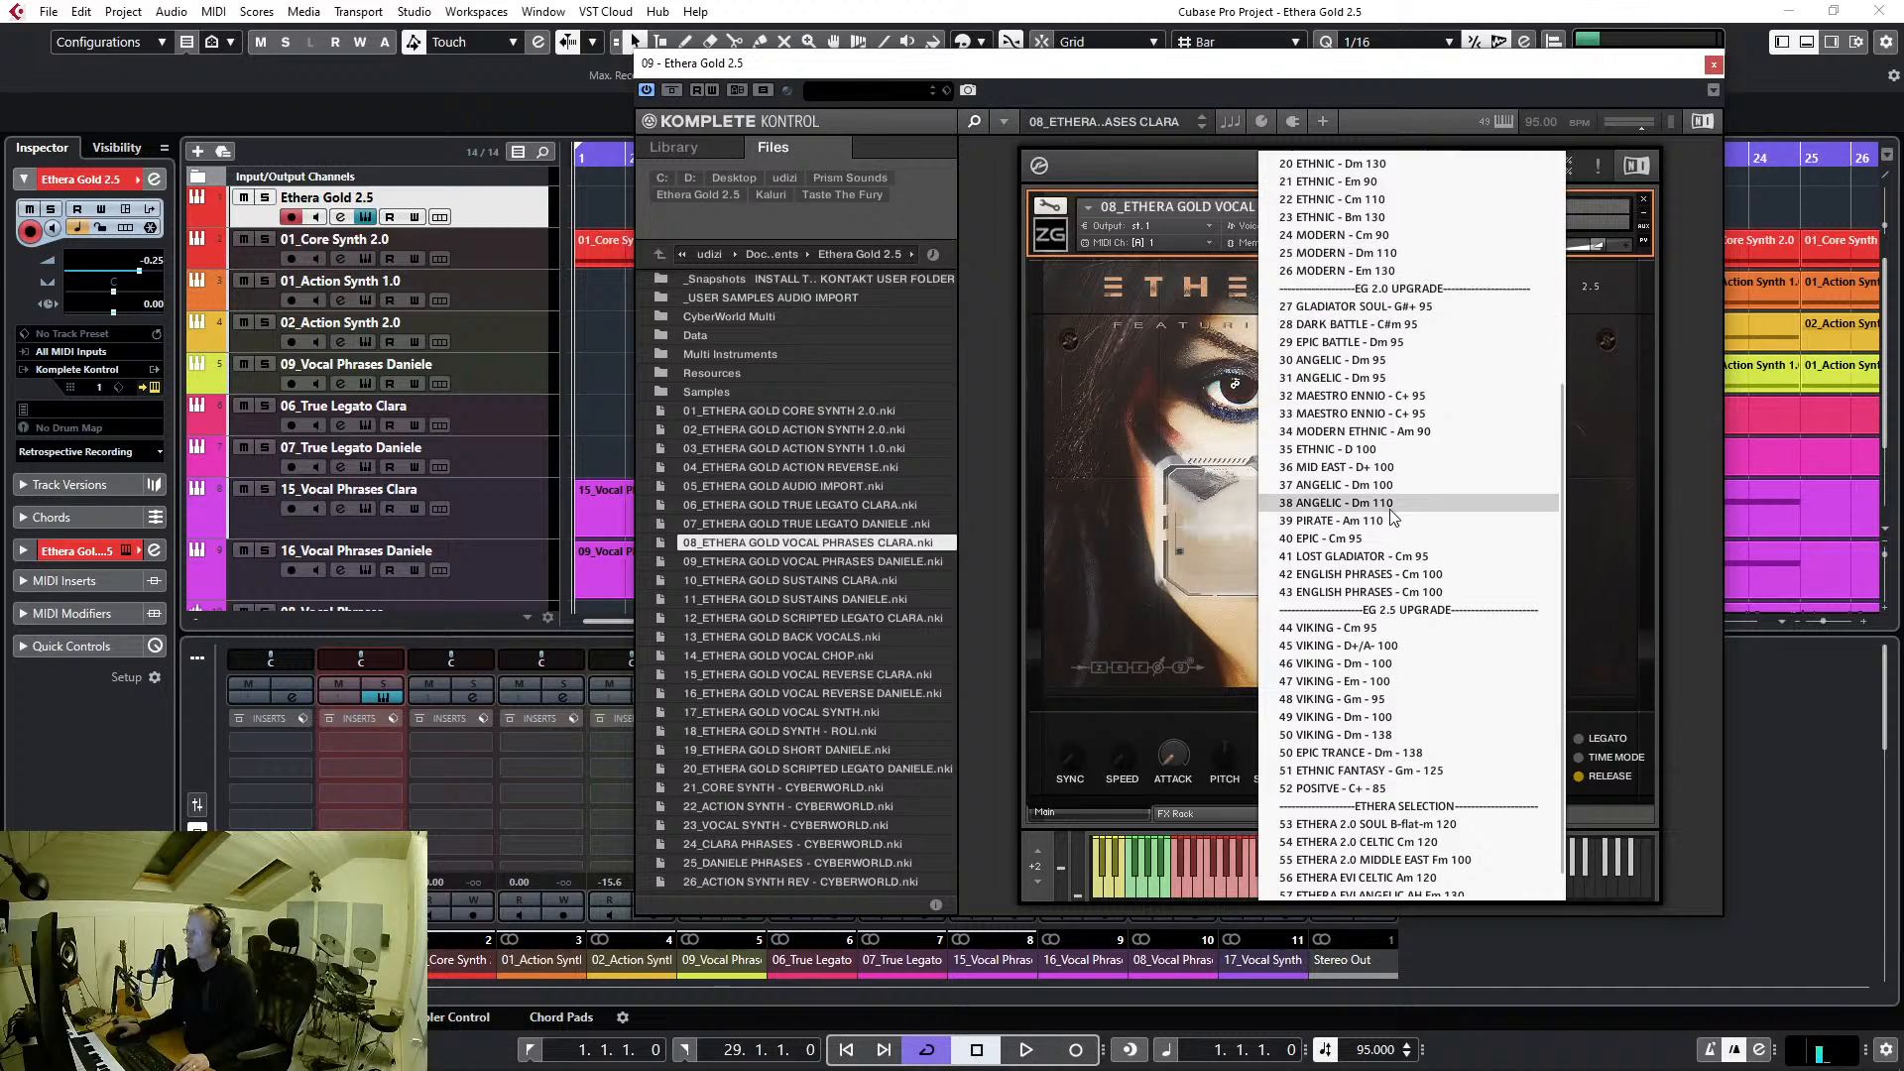
pyautogui.scroll(-1, 1413, 530)
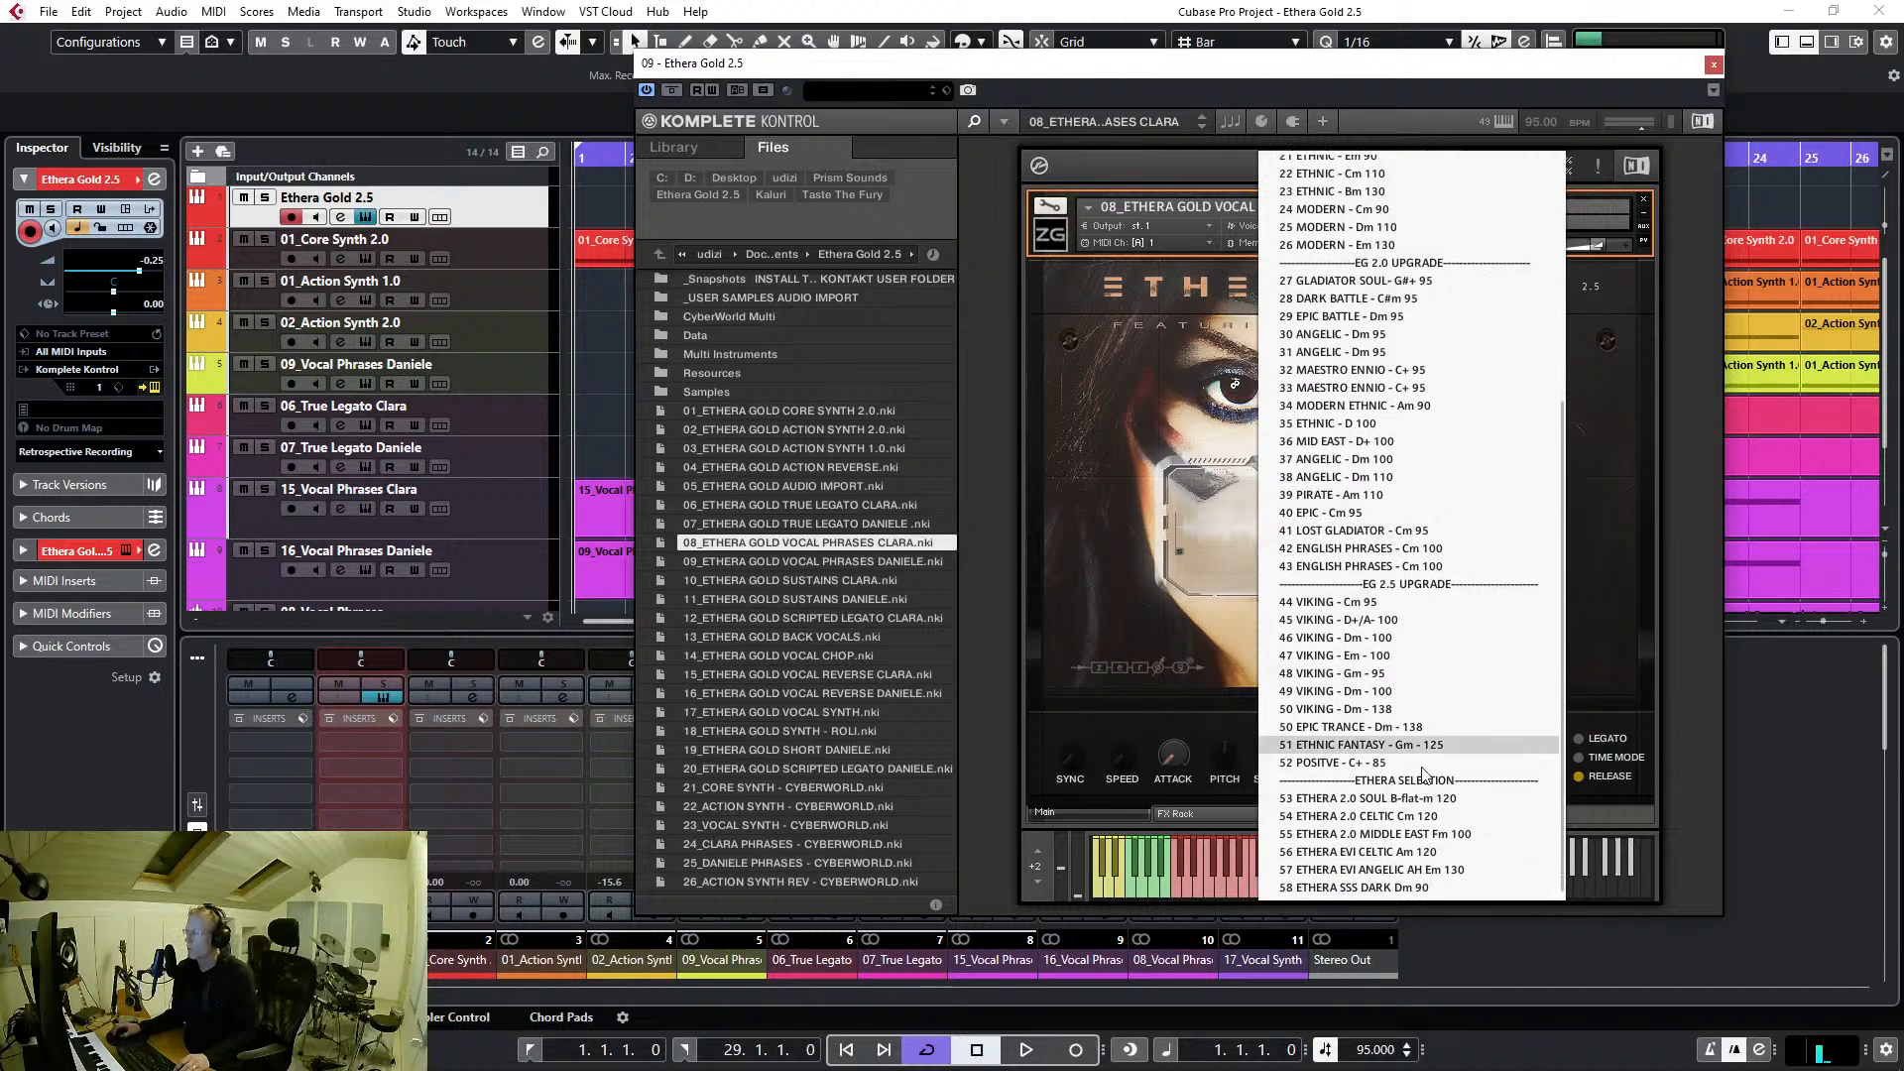
pyautogui.click(1441, 799)
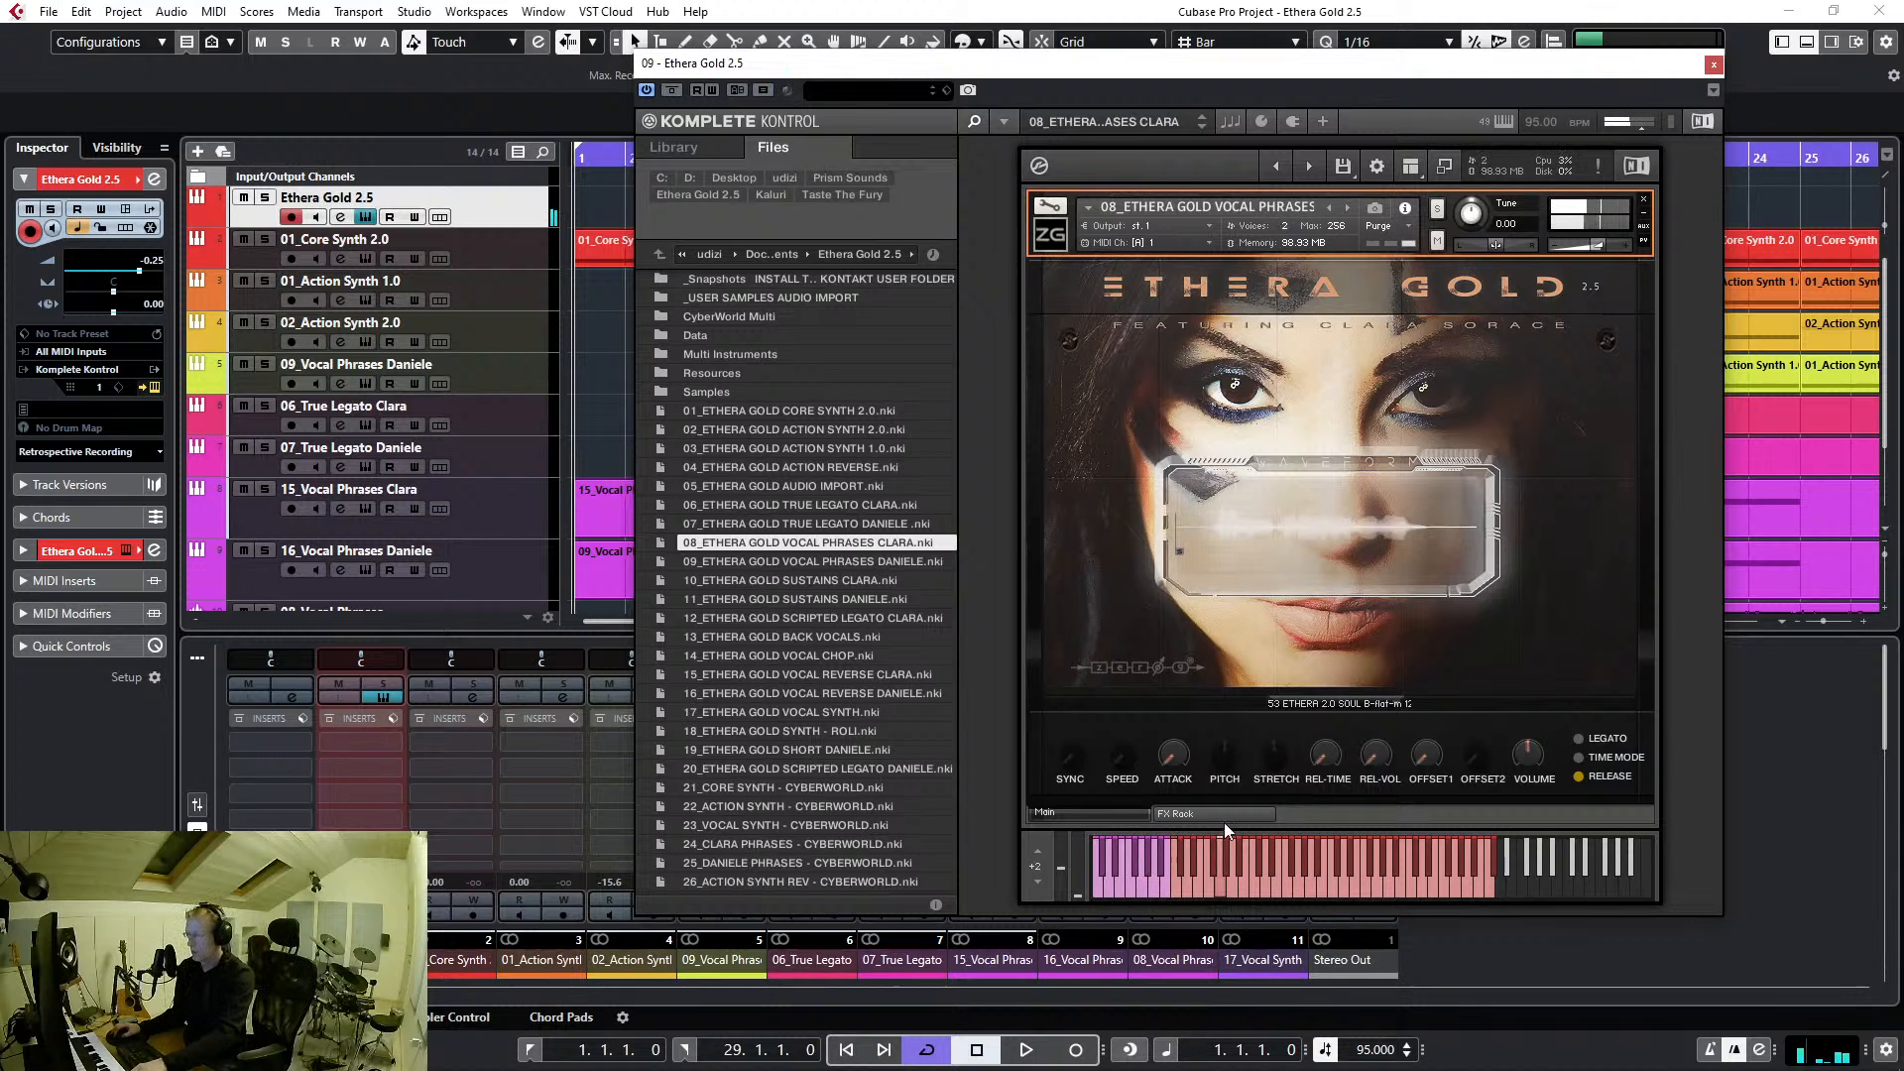
# Switch the Clara phrases to 17 ETHEREAL - Fm 110 and play a short stretch of the project
pyautogui.click(1376, 704)
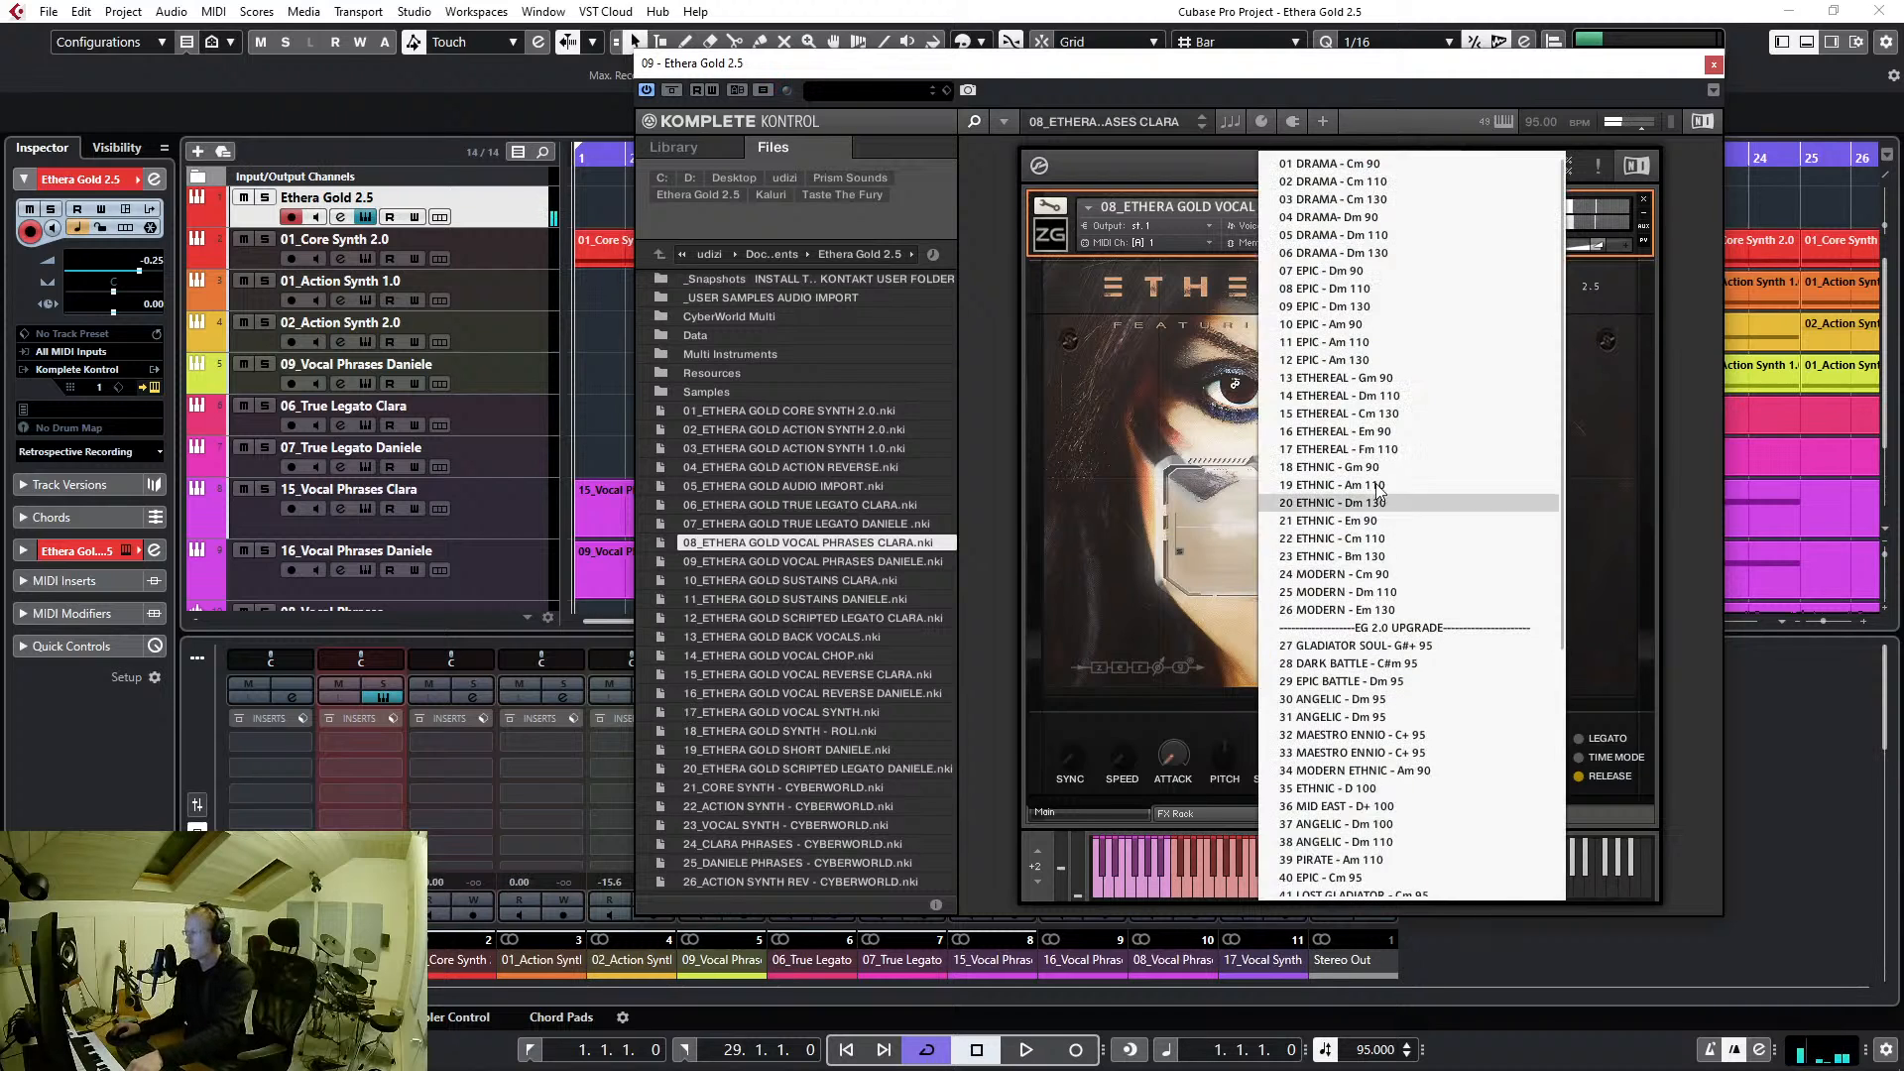
pyautogui.click(1377, 451)
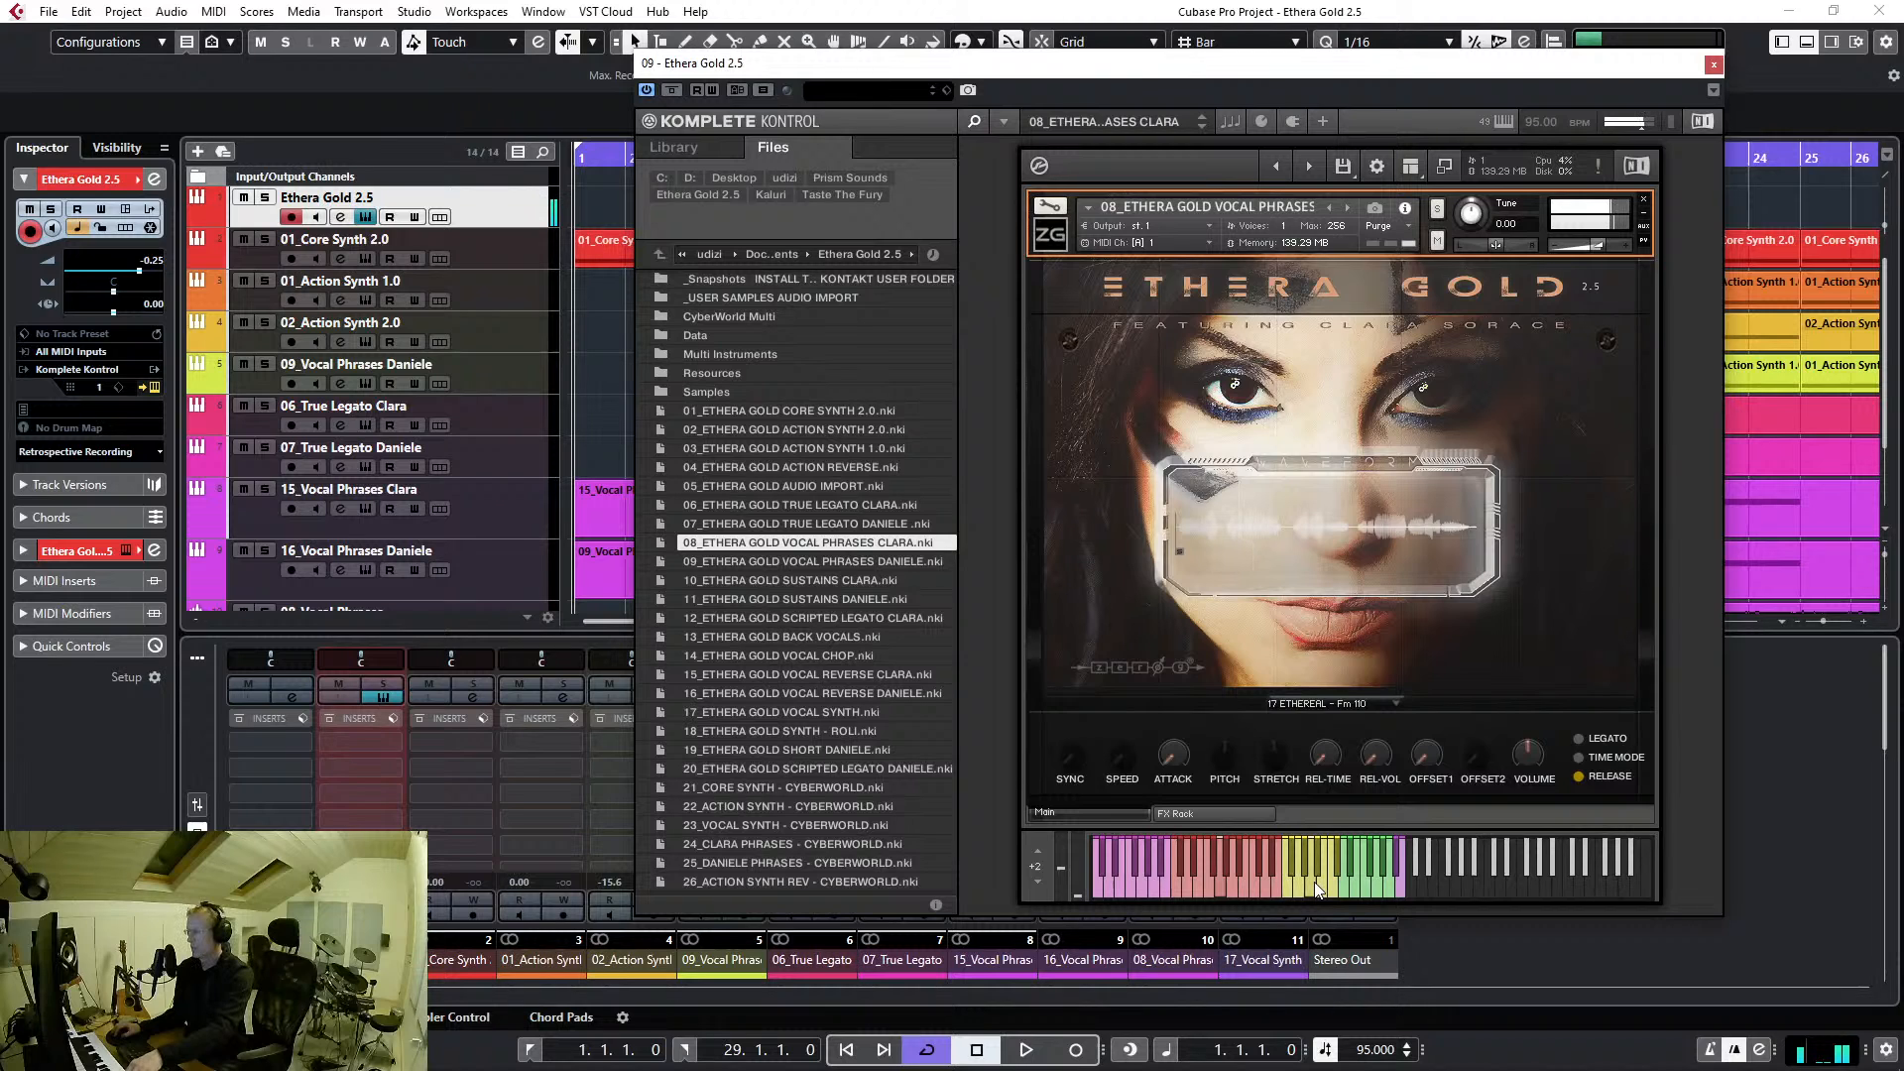
pyautogui.press('space')
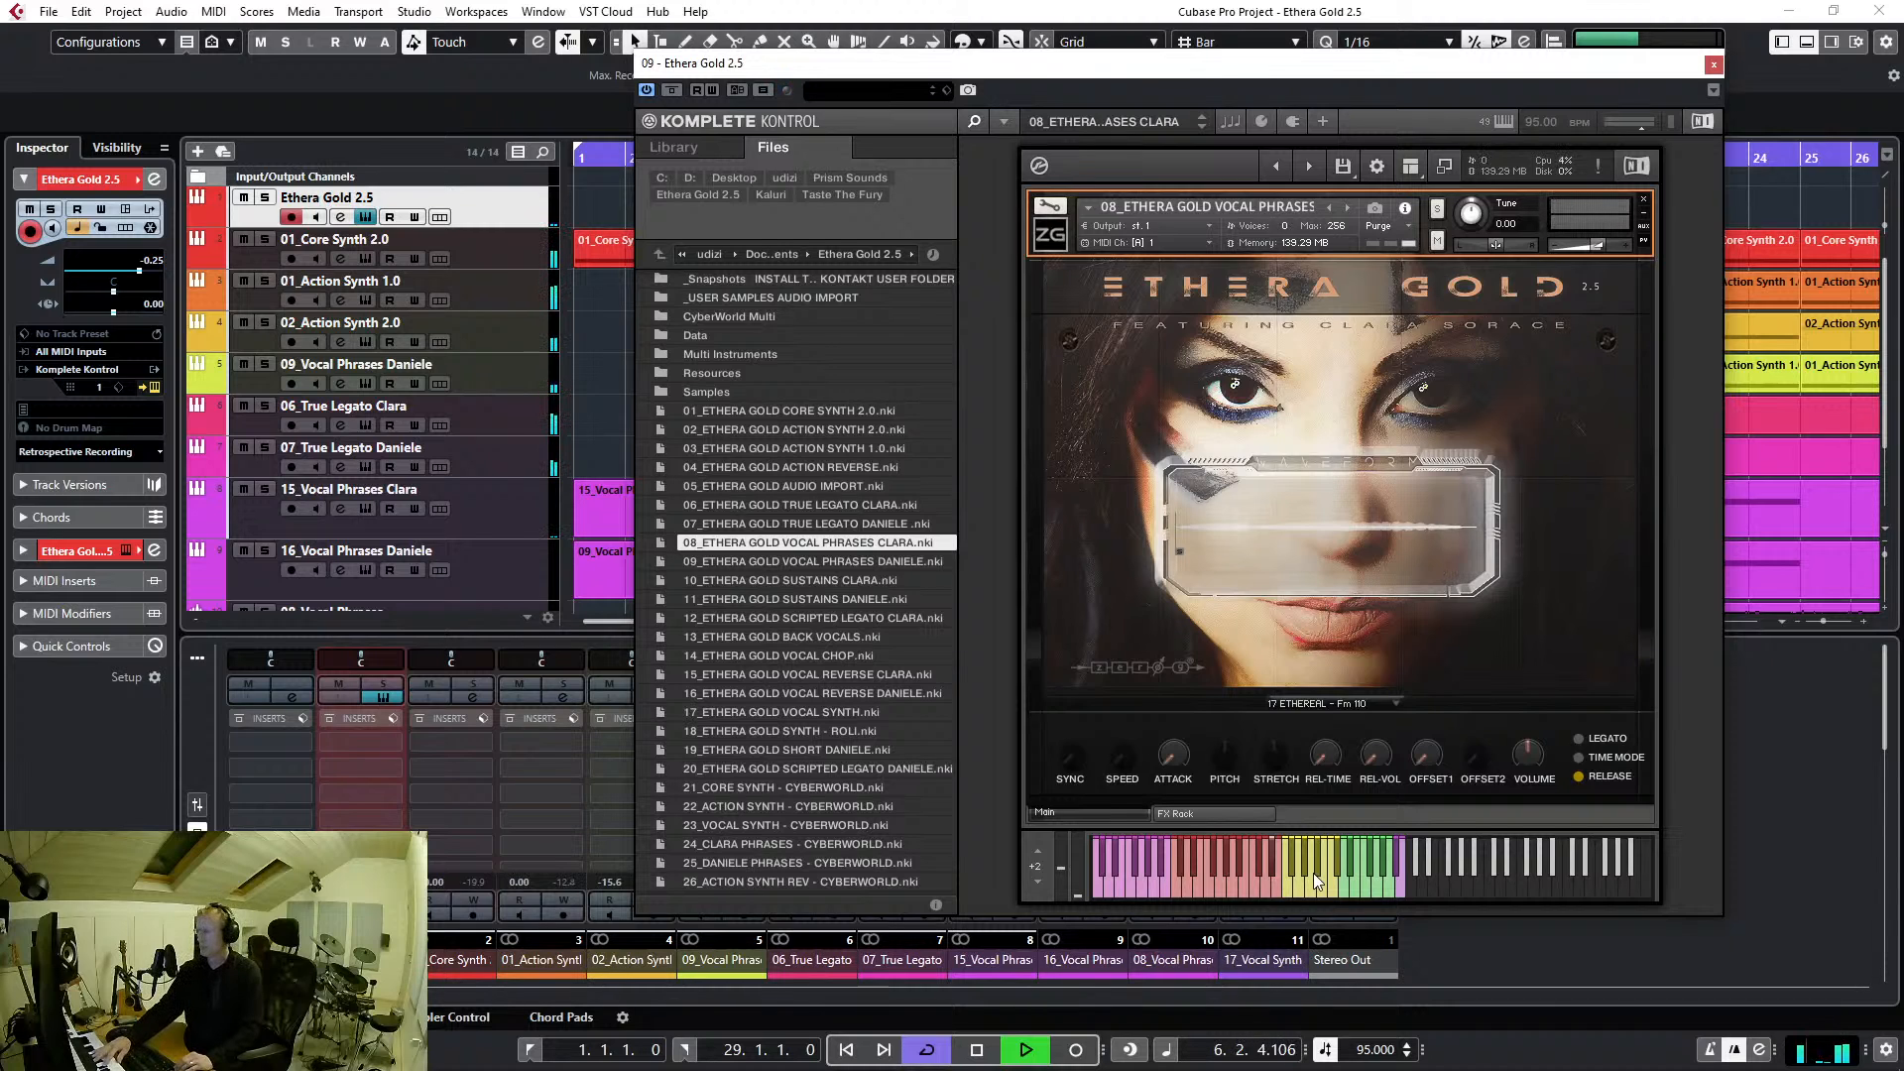
pyautogui.press('space')
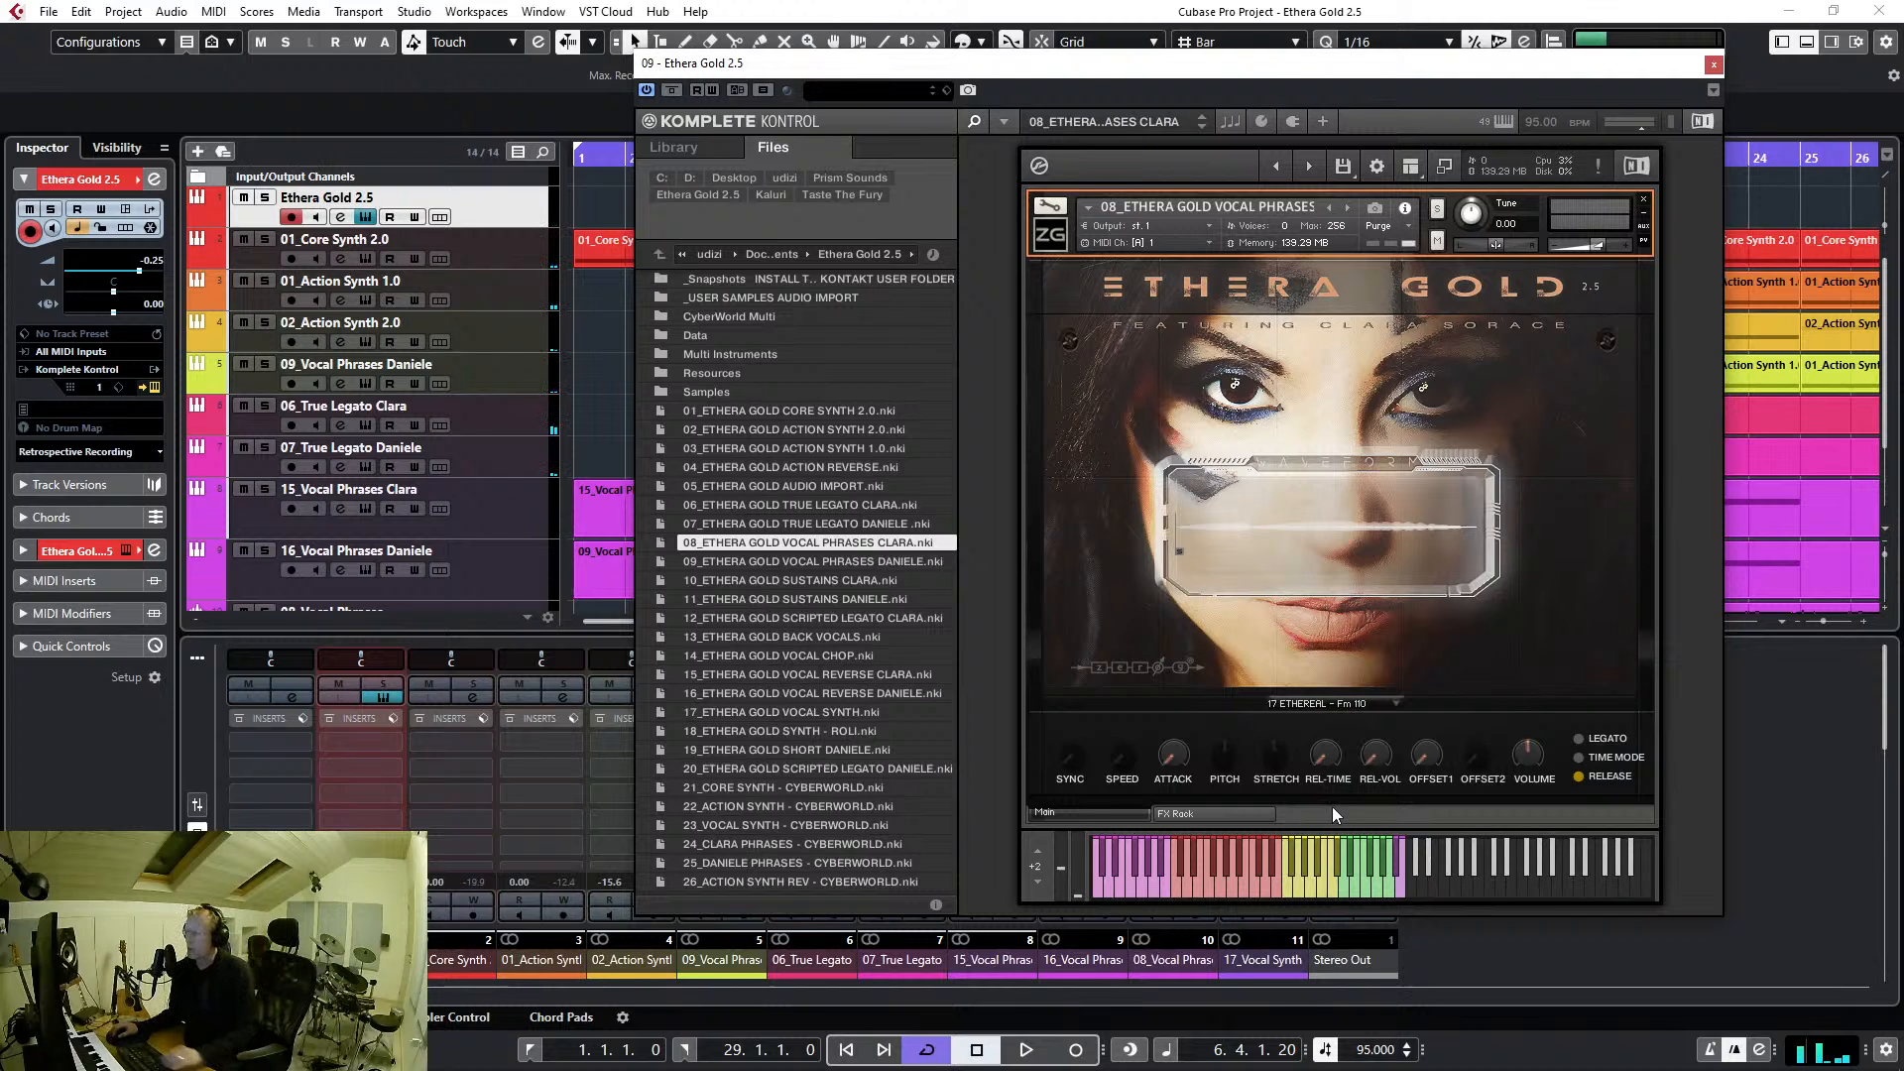
# Switch the Clara phrases to 18 ETHNIC - Gm 90 and turn Legato mode on
pyautogui.click(1395, 703)
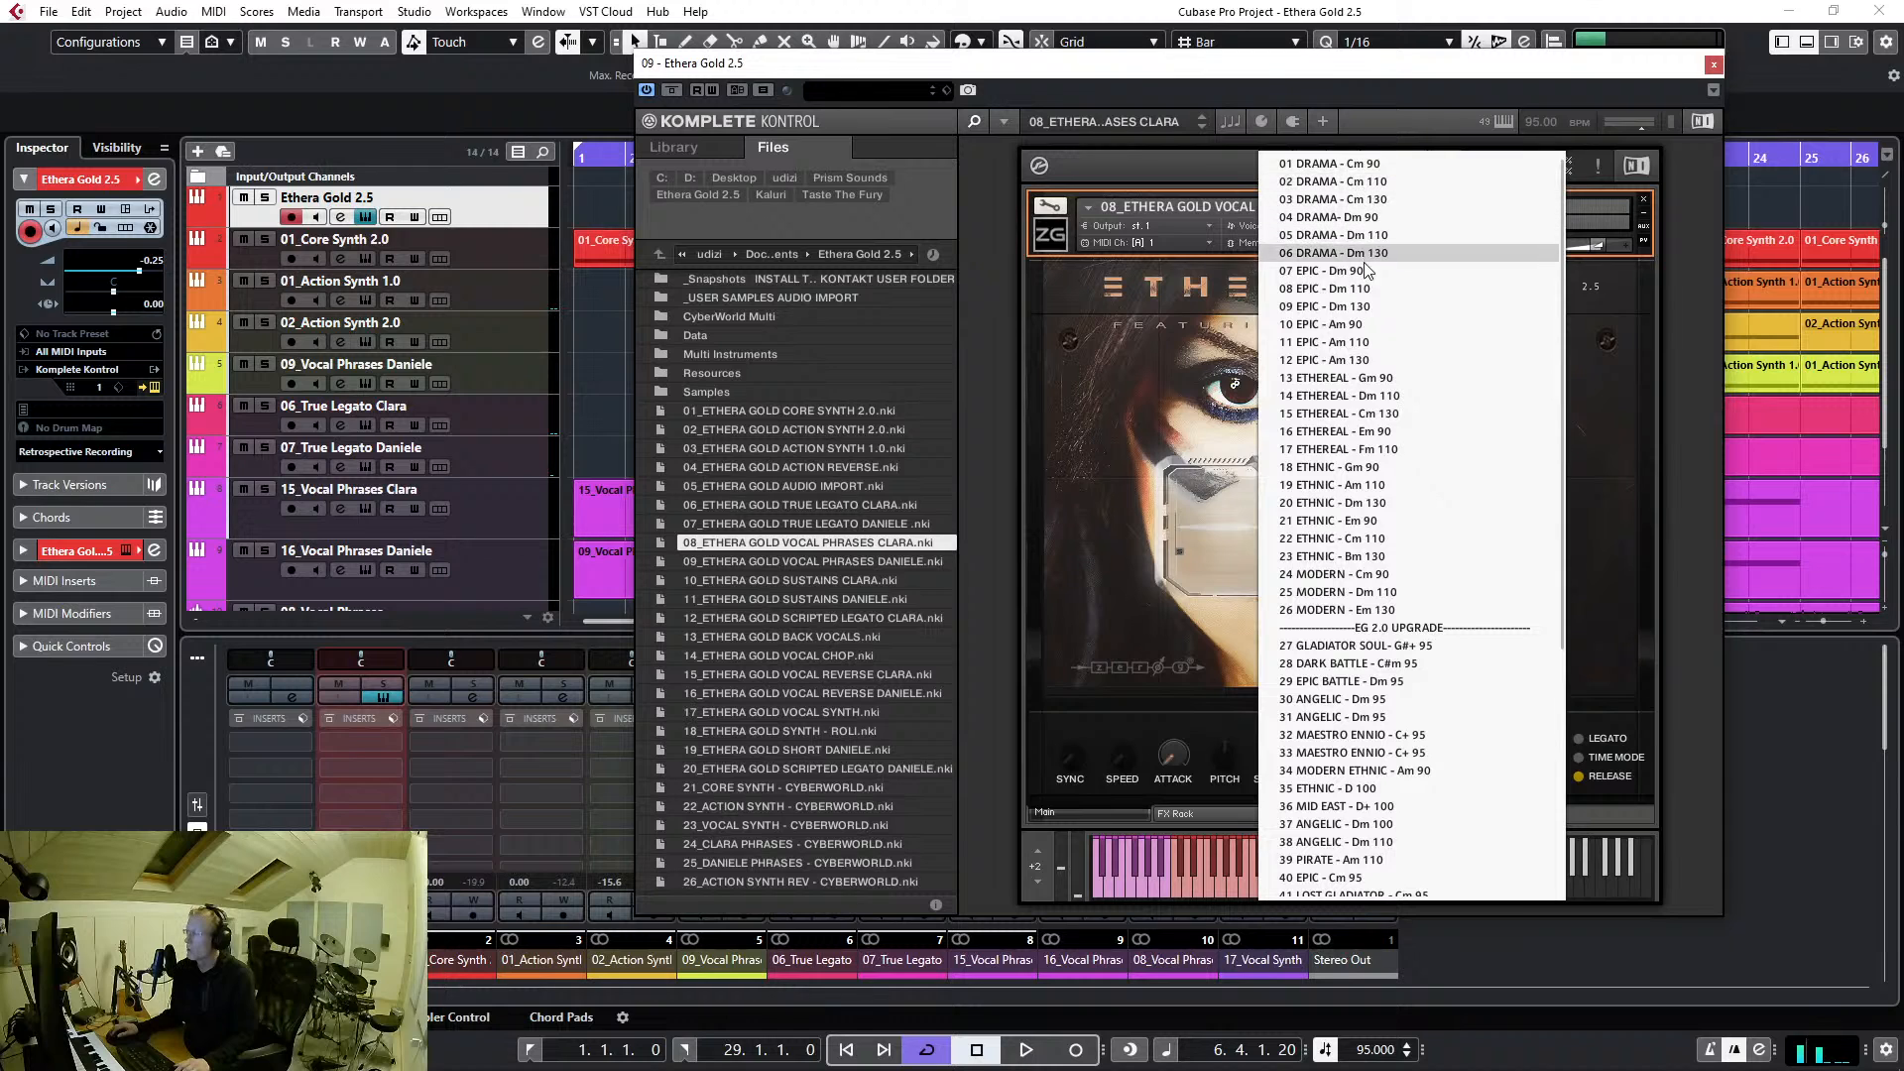
pyautogui.click(1361, 470)
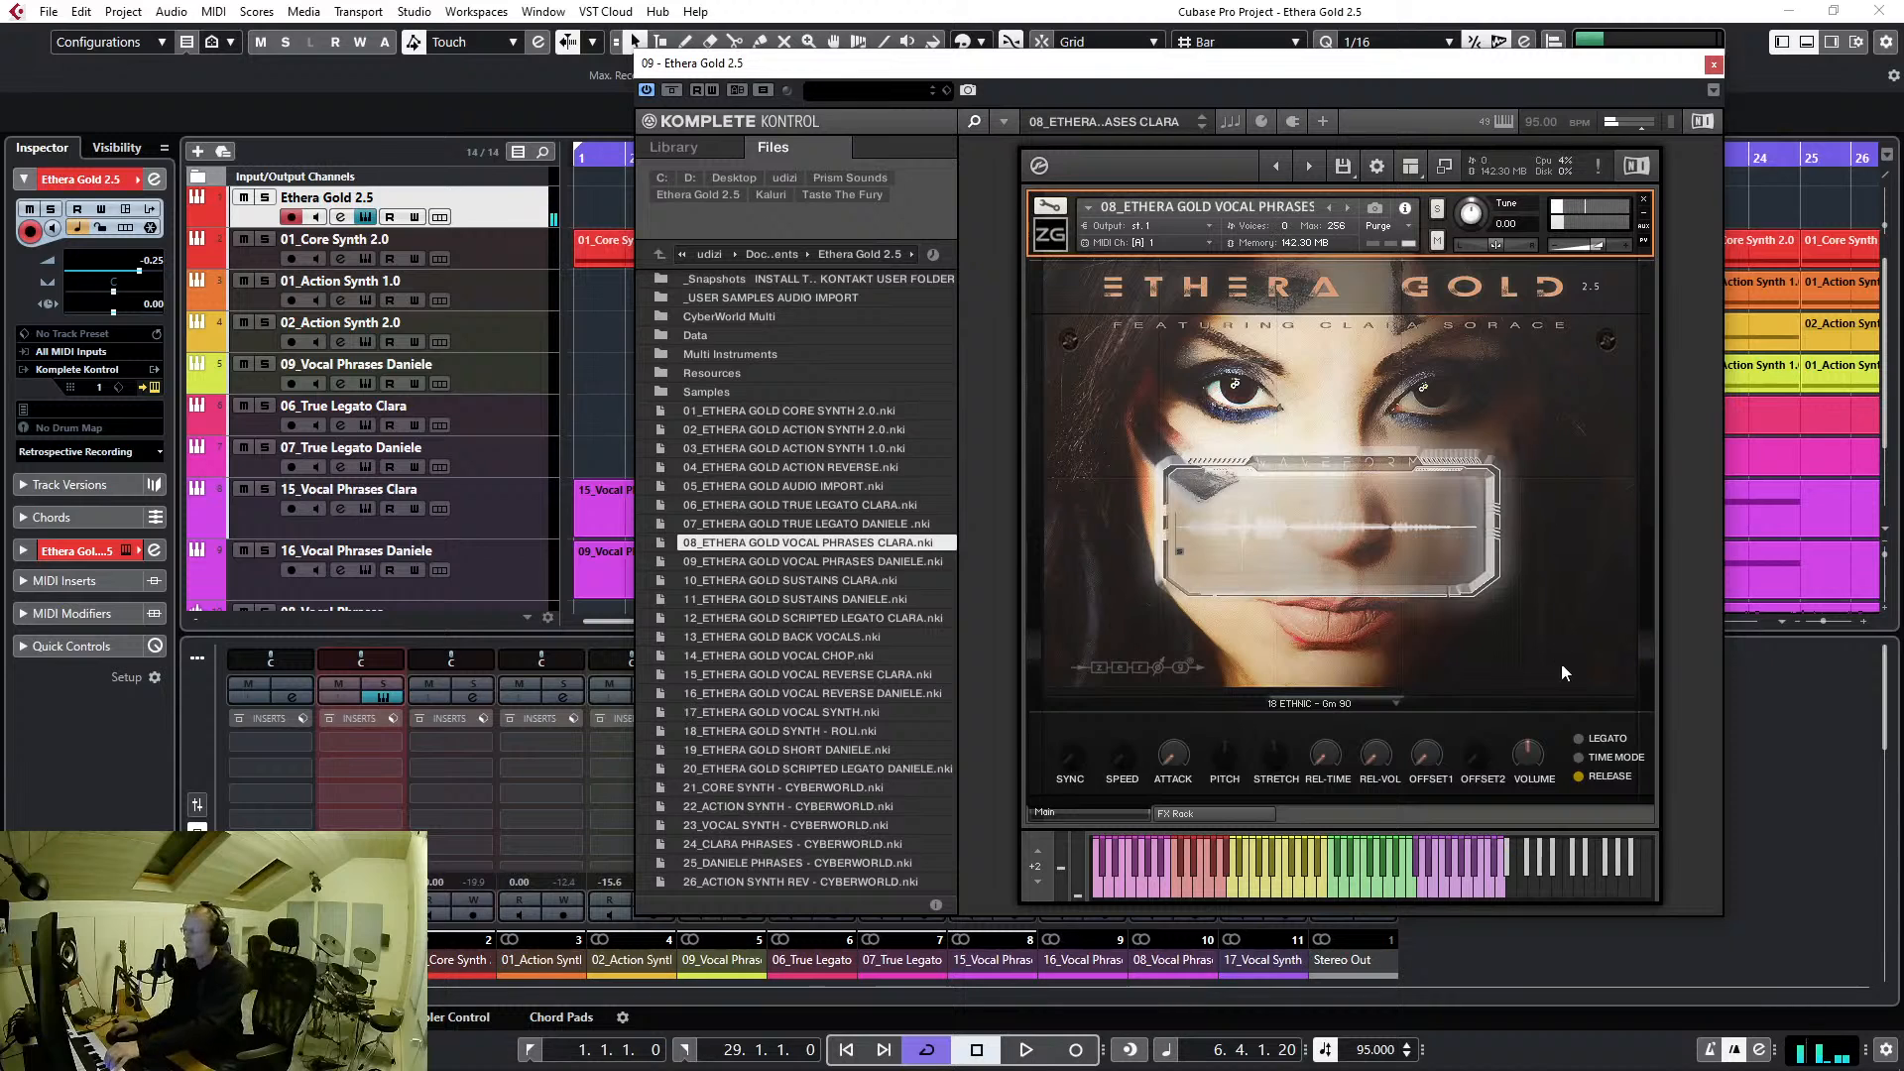
pyautogui.click(1579, 738)
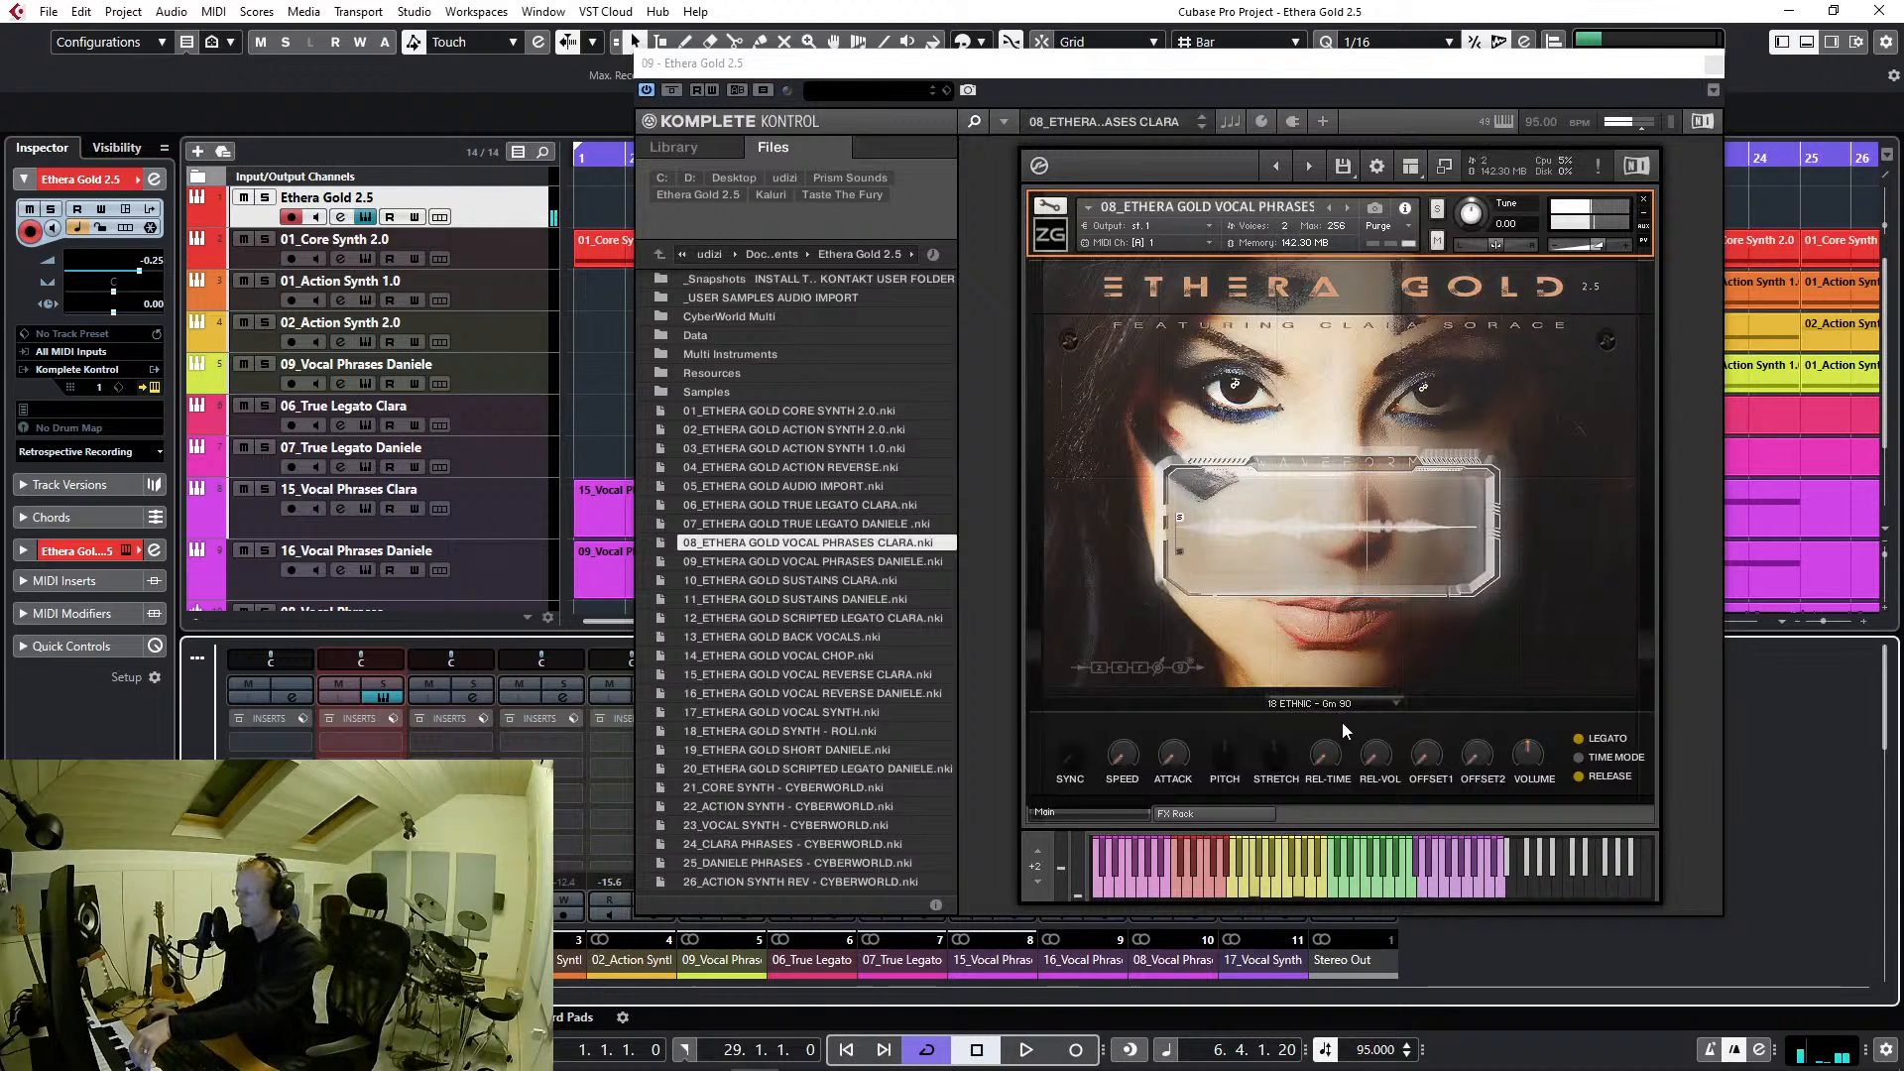
# Try out Time Mode with the Stretch control on the Clara phrases, and switch Time Mode back off
pyautogui.click(1579, 758)
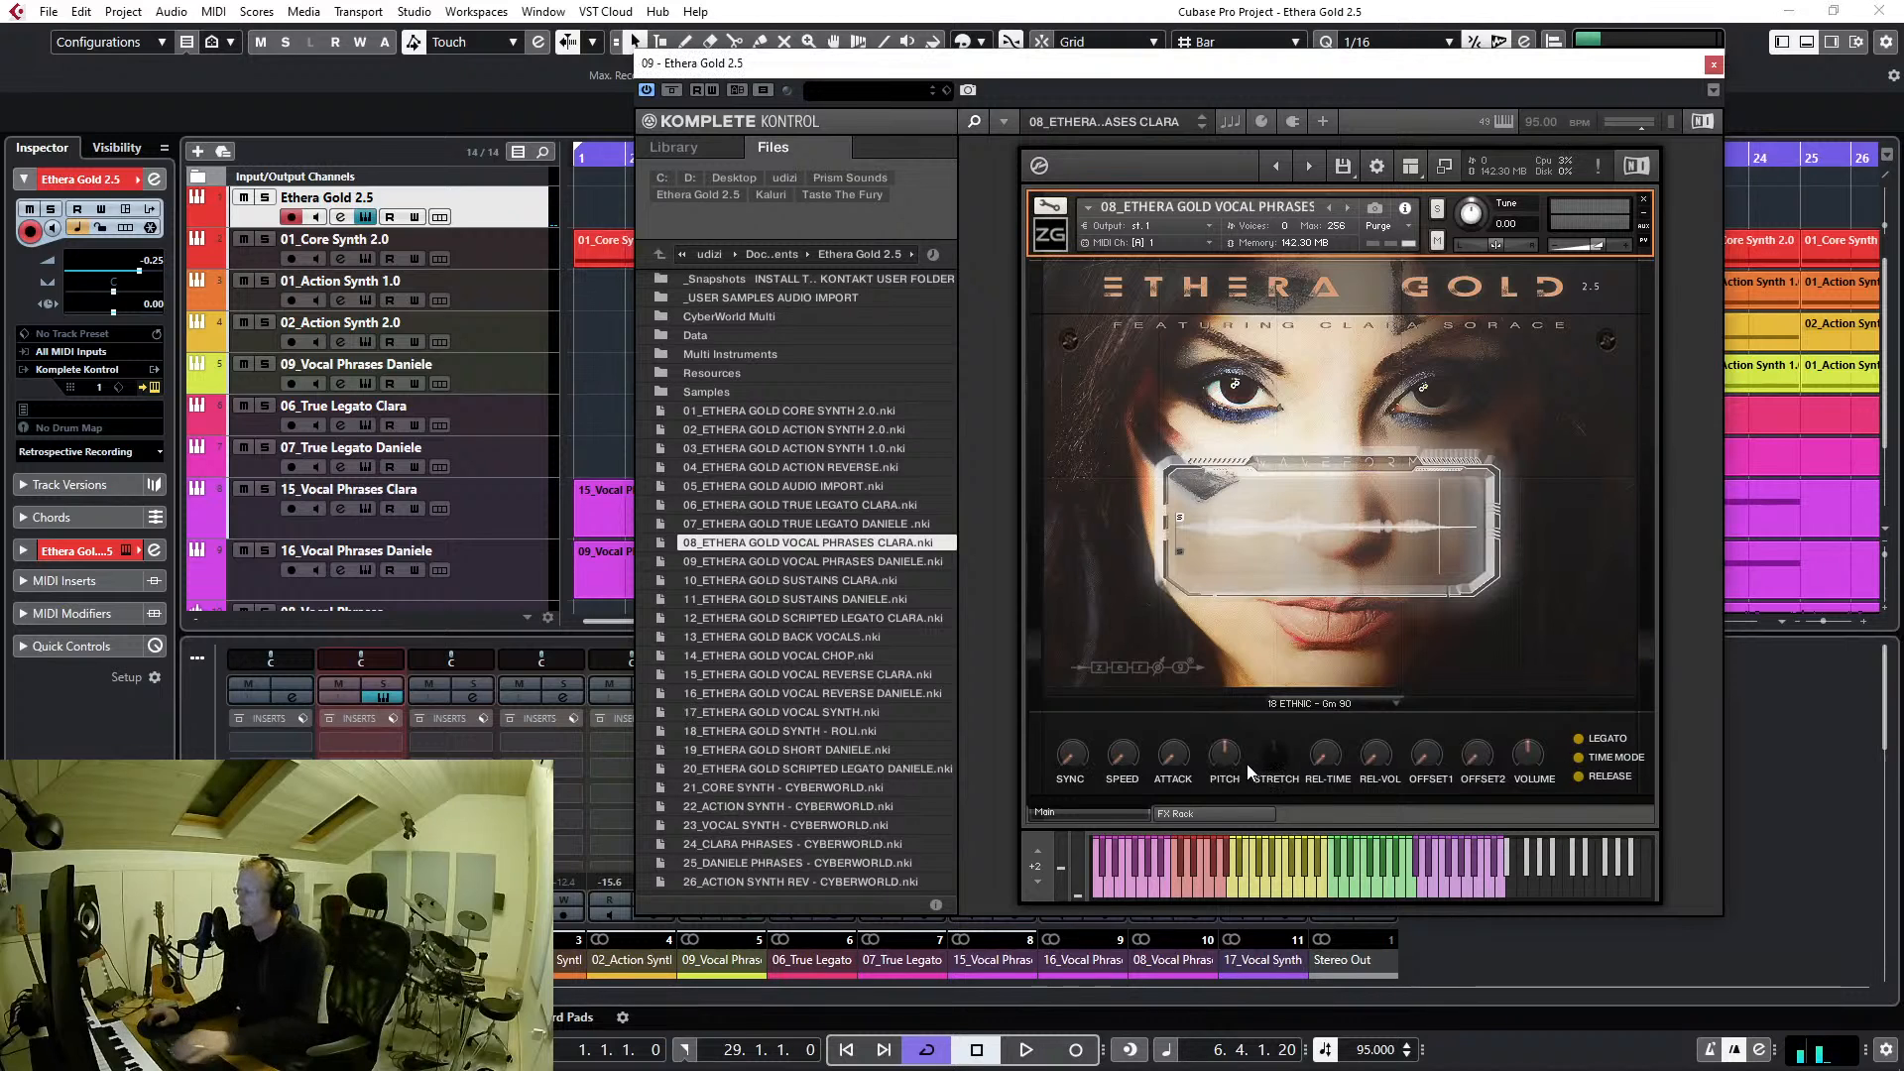
pyautogui.moveTo(1271, 745); pyautogui.dragTo(1241, 783)
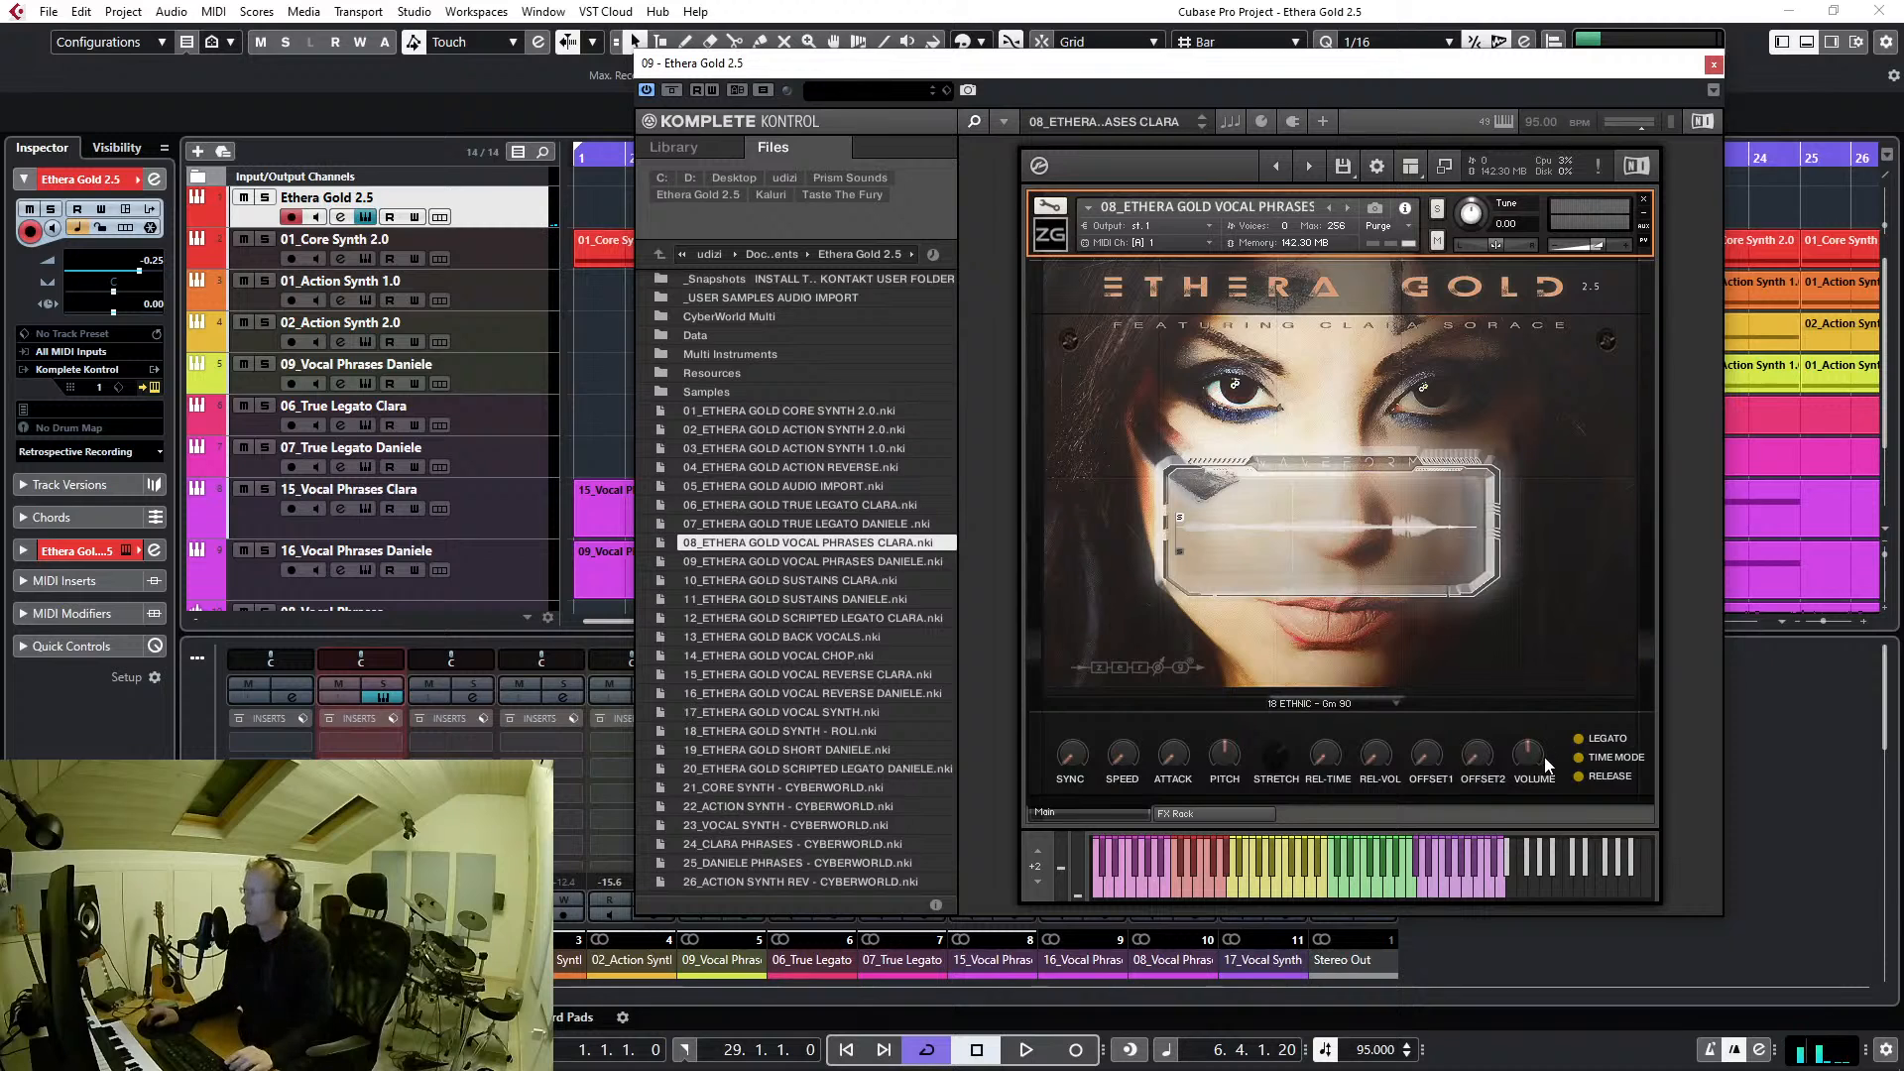
pyautogui.click(1579, 757)
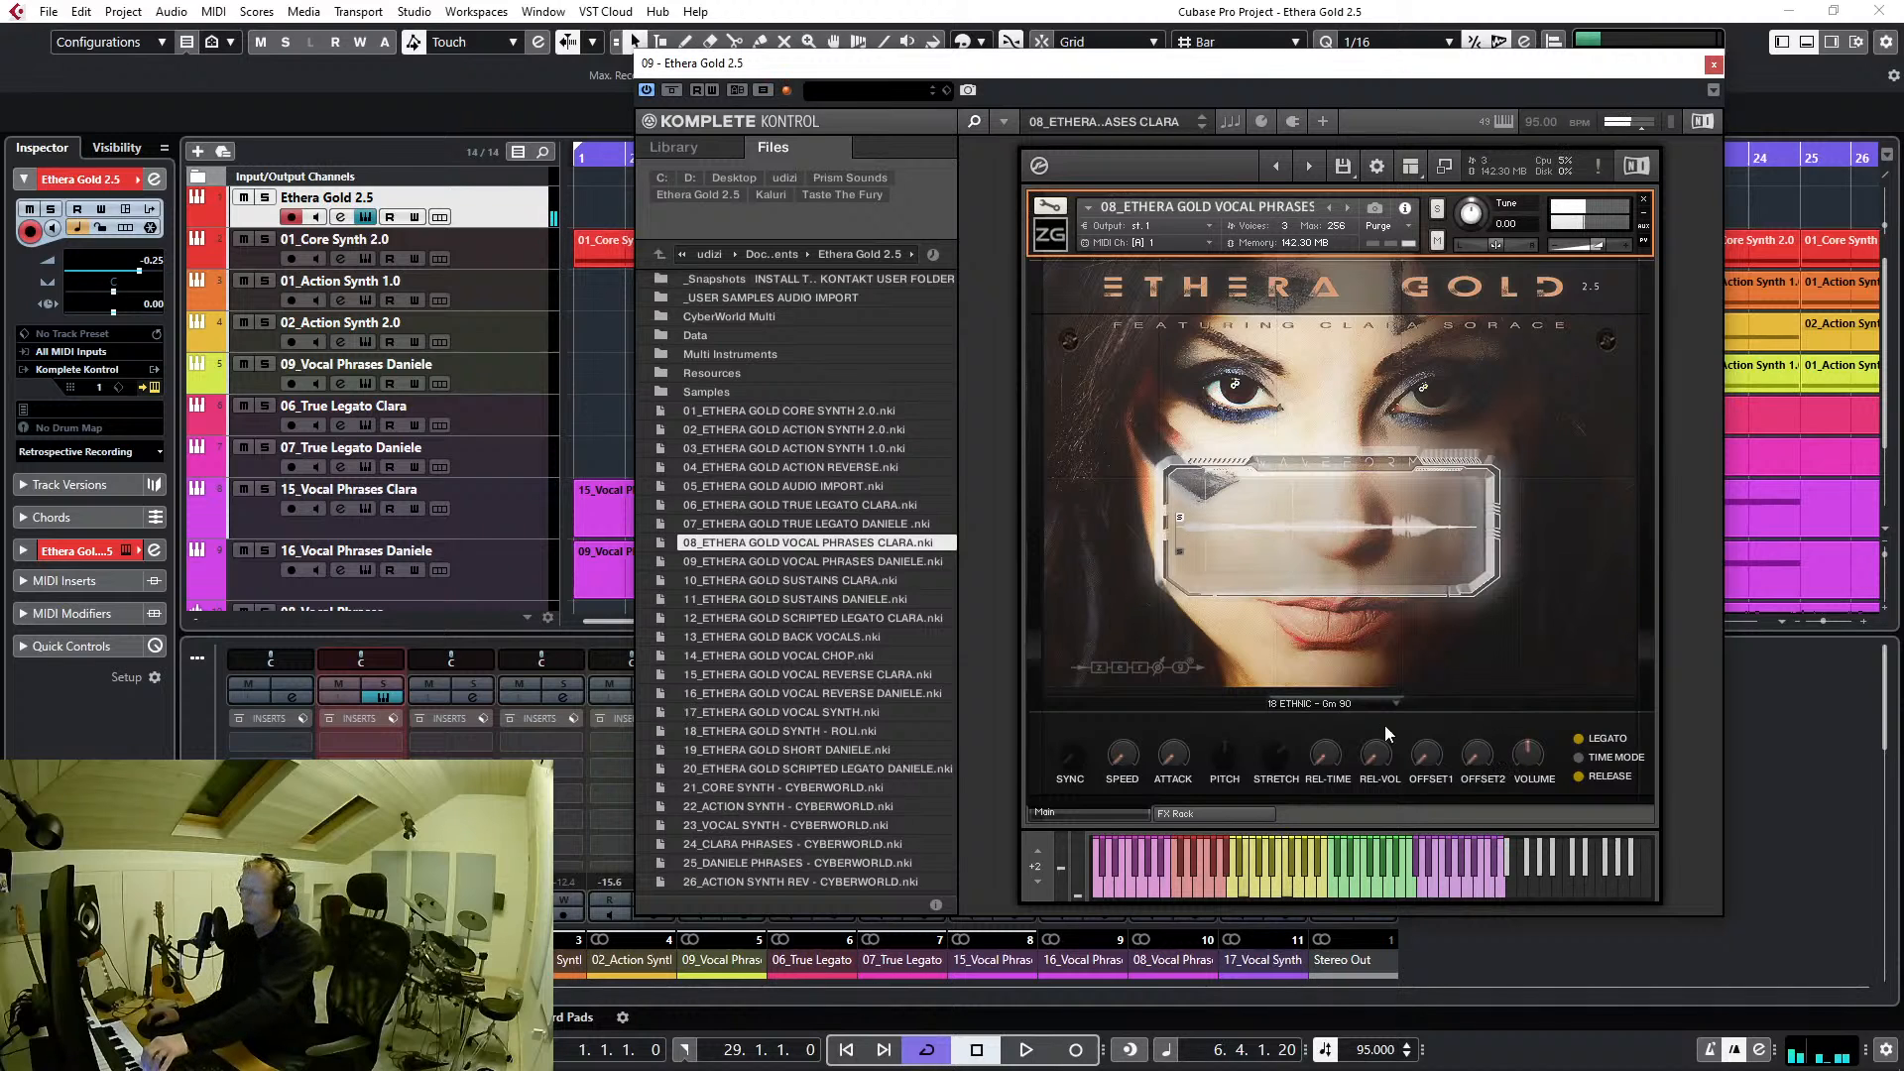
# Load the 09_ETHERA GOLD VOCAL PHRASES DANIELE instrument and select the phrase set 06 SOFT/VIKING - Em 95
pyautogui.doubleClick(897, 558)
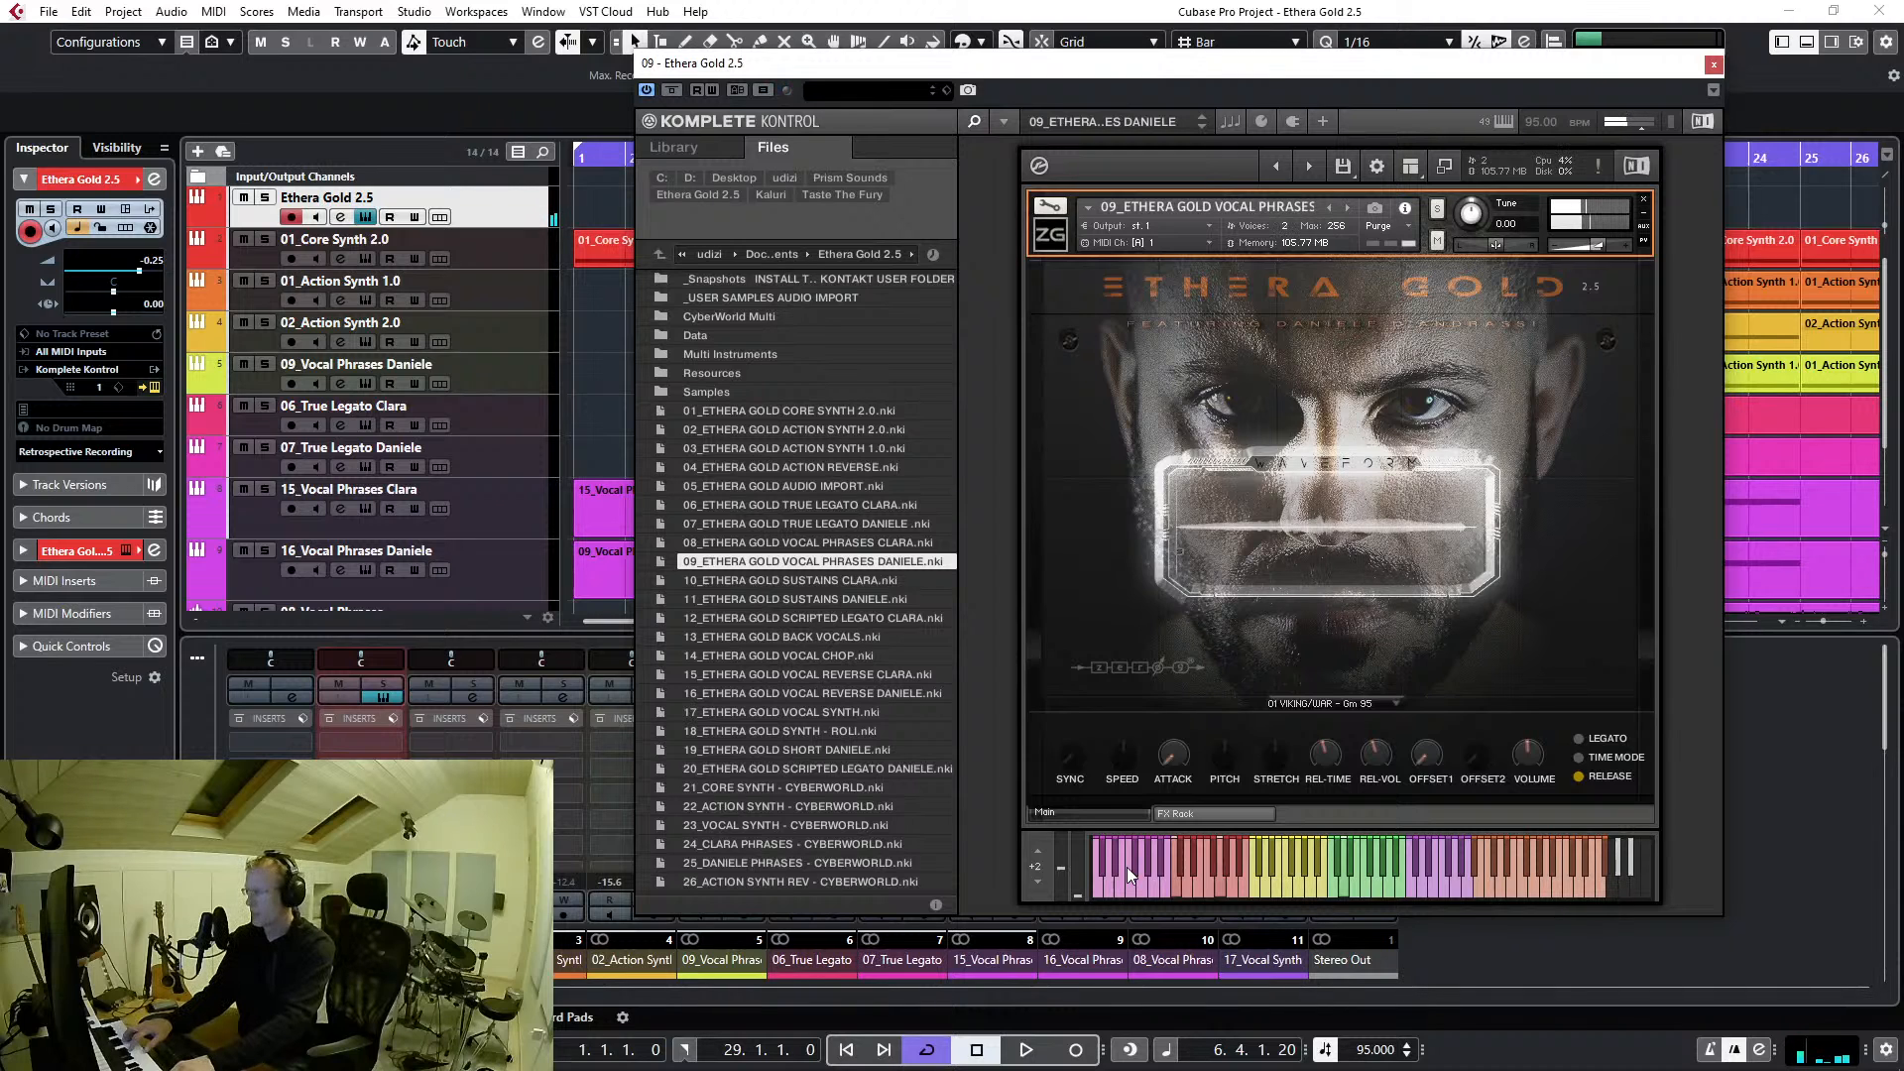
pyautogui.click(1334, 703)
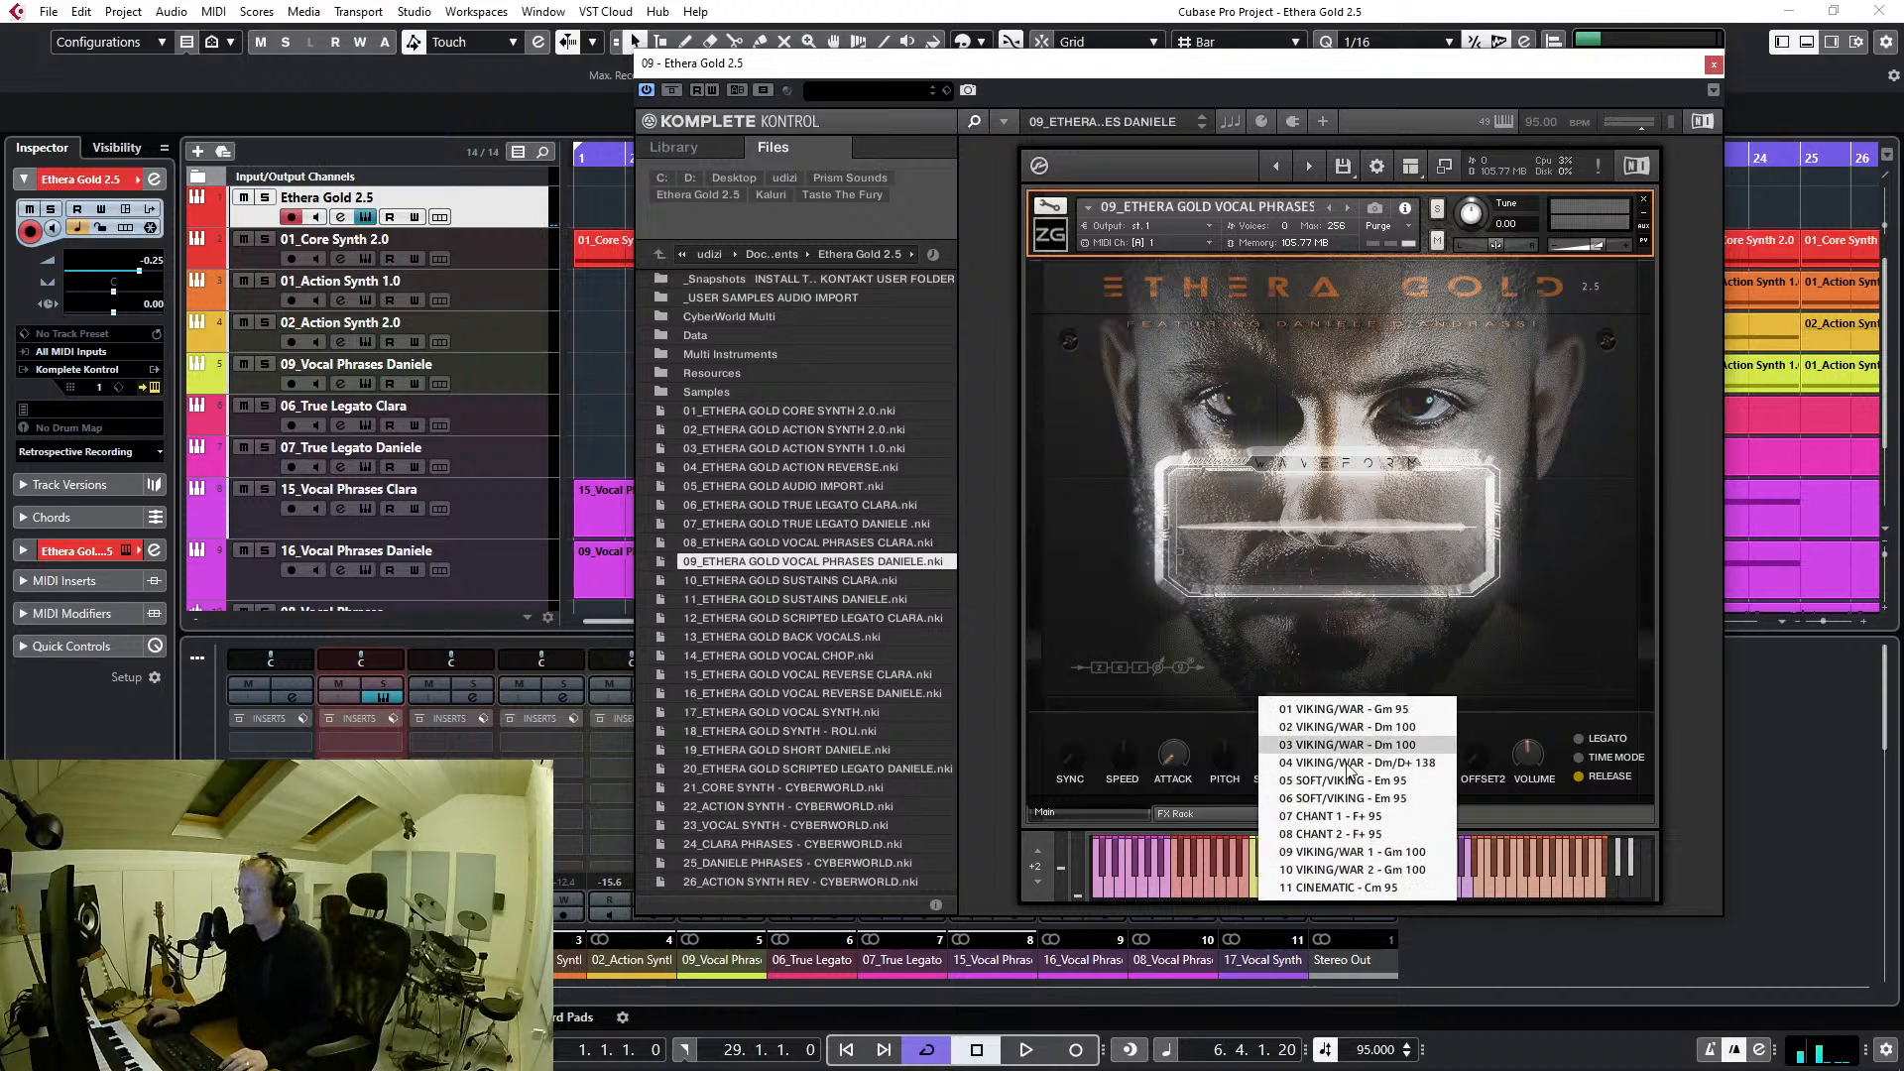
pyautogui.click(1347, 797)
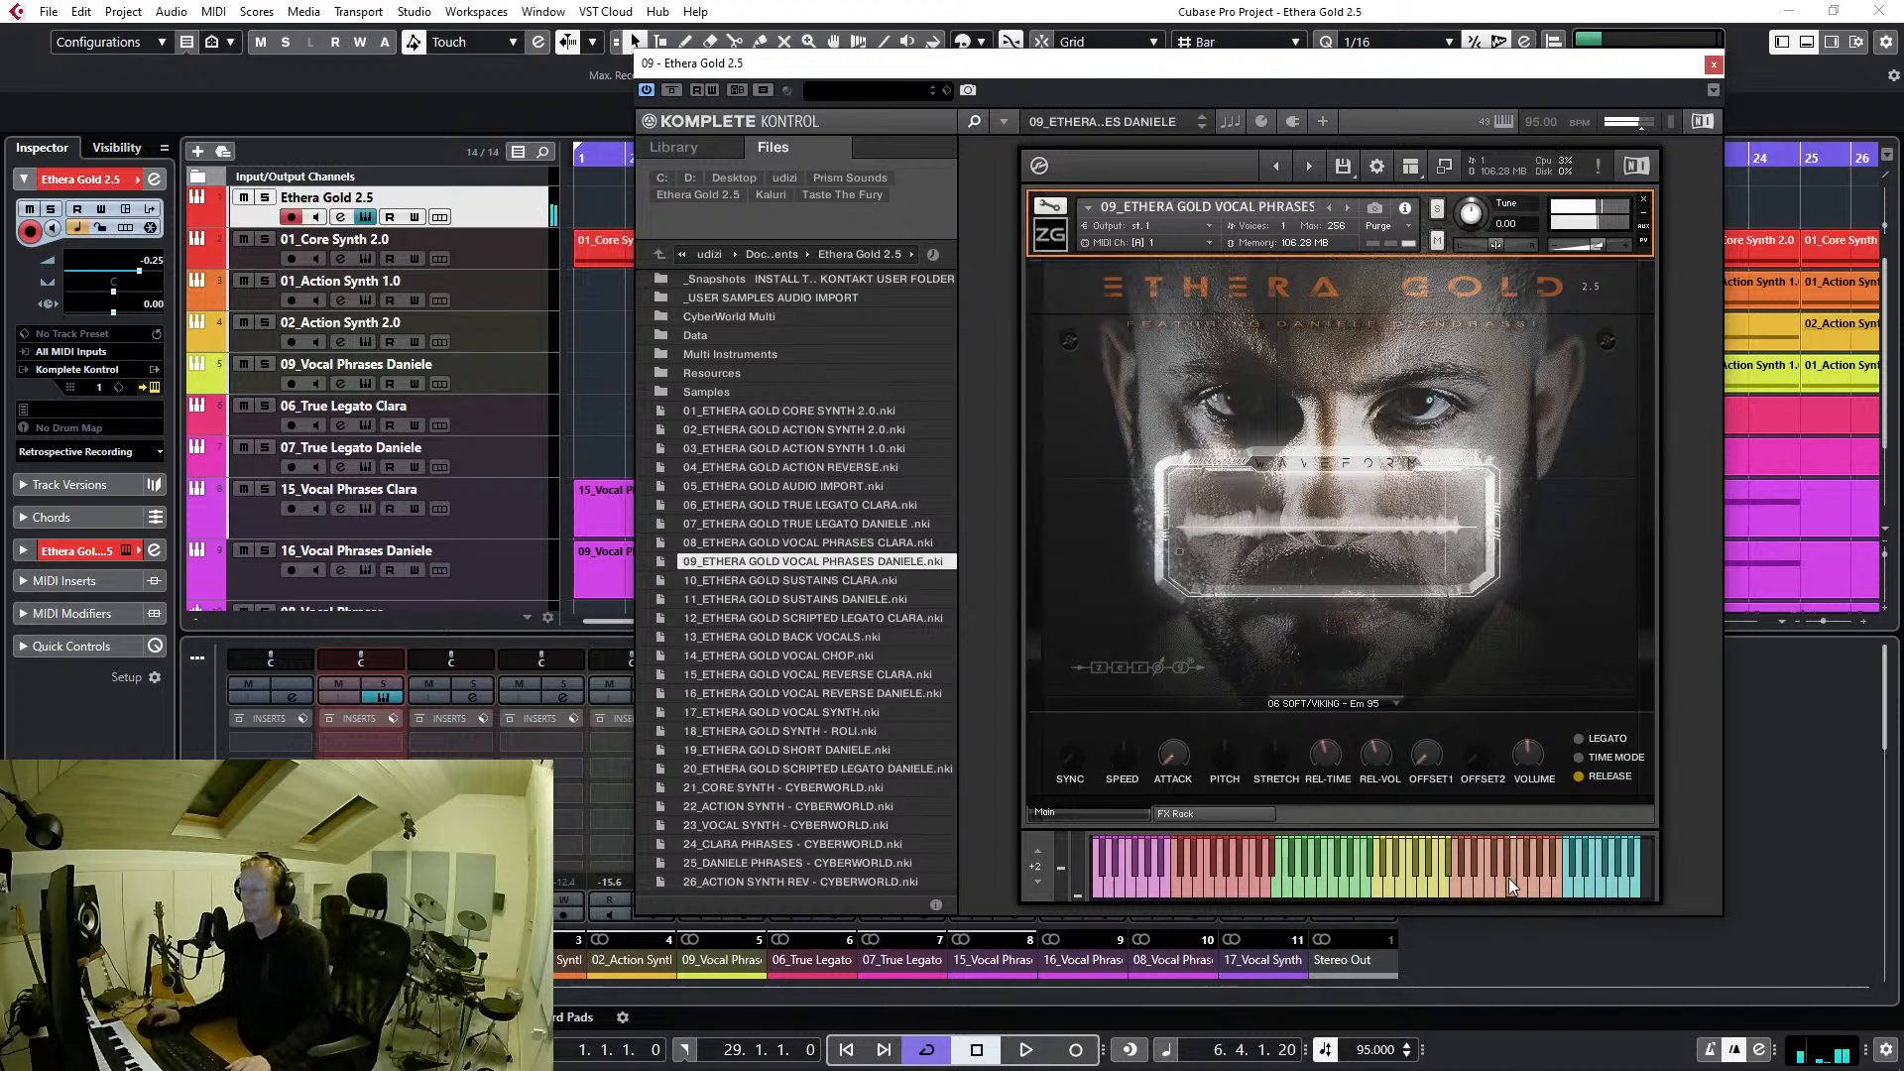
# Load the 10_ETHERA GOLD SUSTAINS CLARA instrument and audition a note in its blue playable range
pyautogui.click(837, 581)
pyautogui.doubleClick(839, 583)
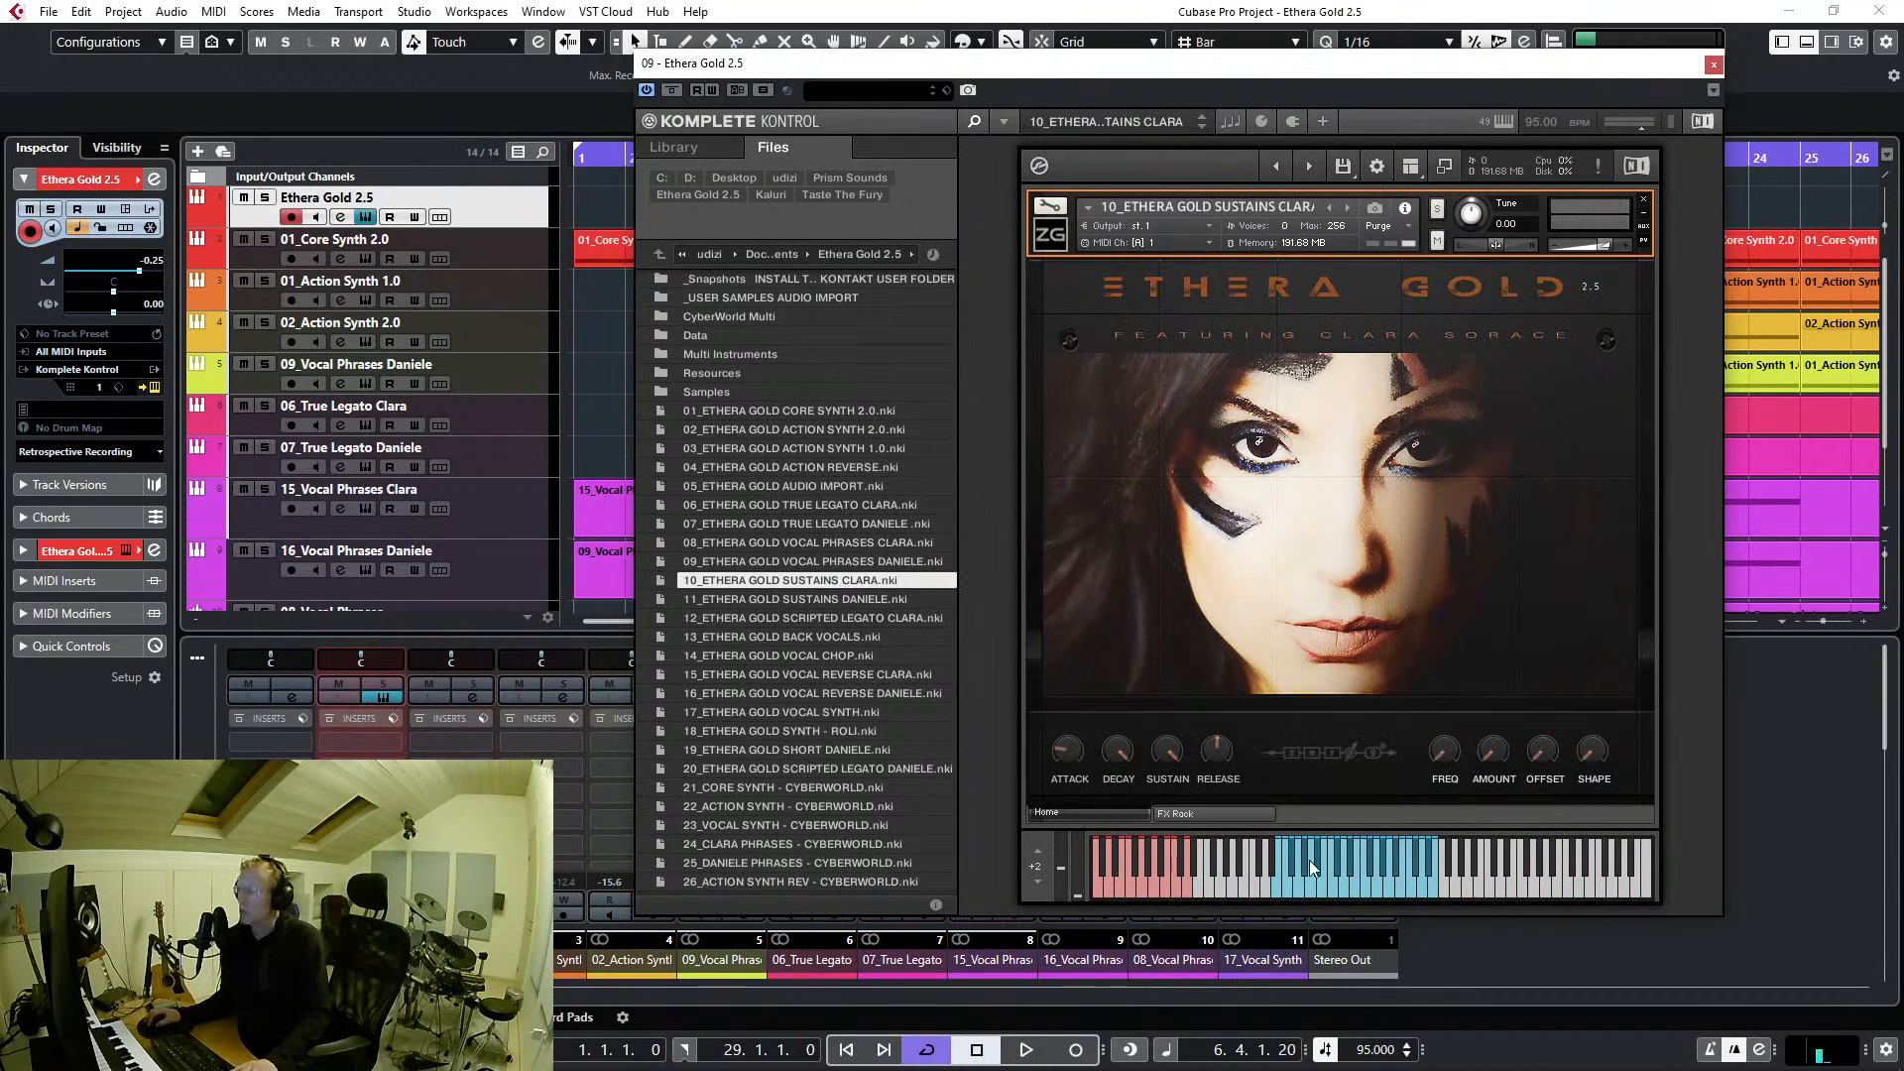
pyautogui.click(1335, 866)
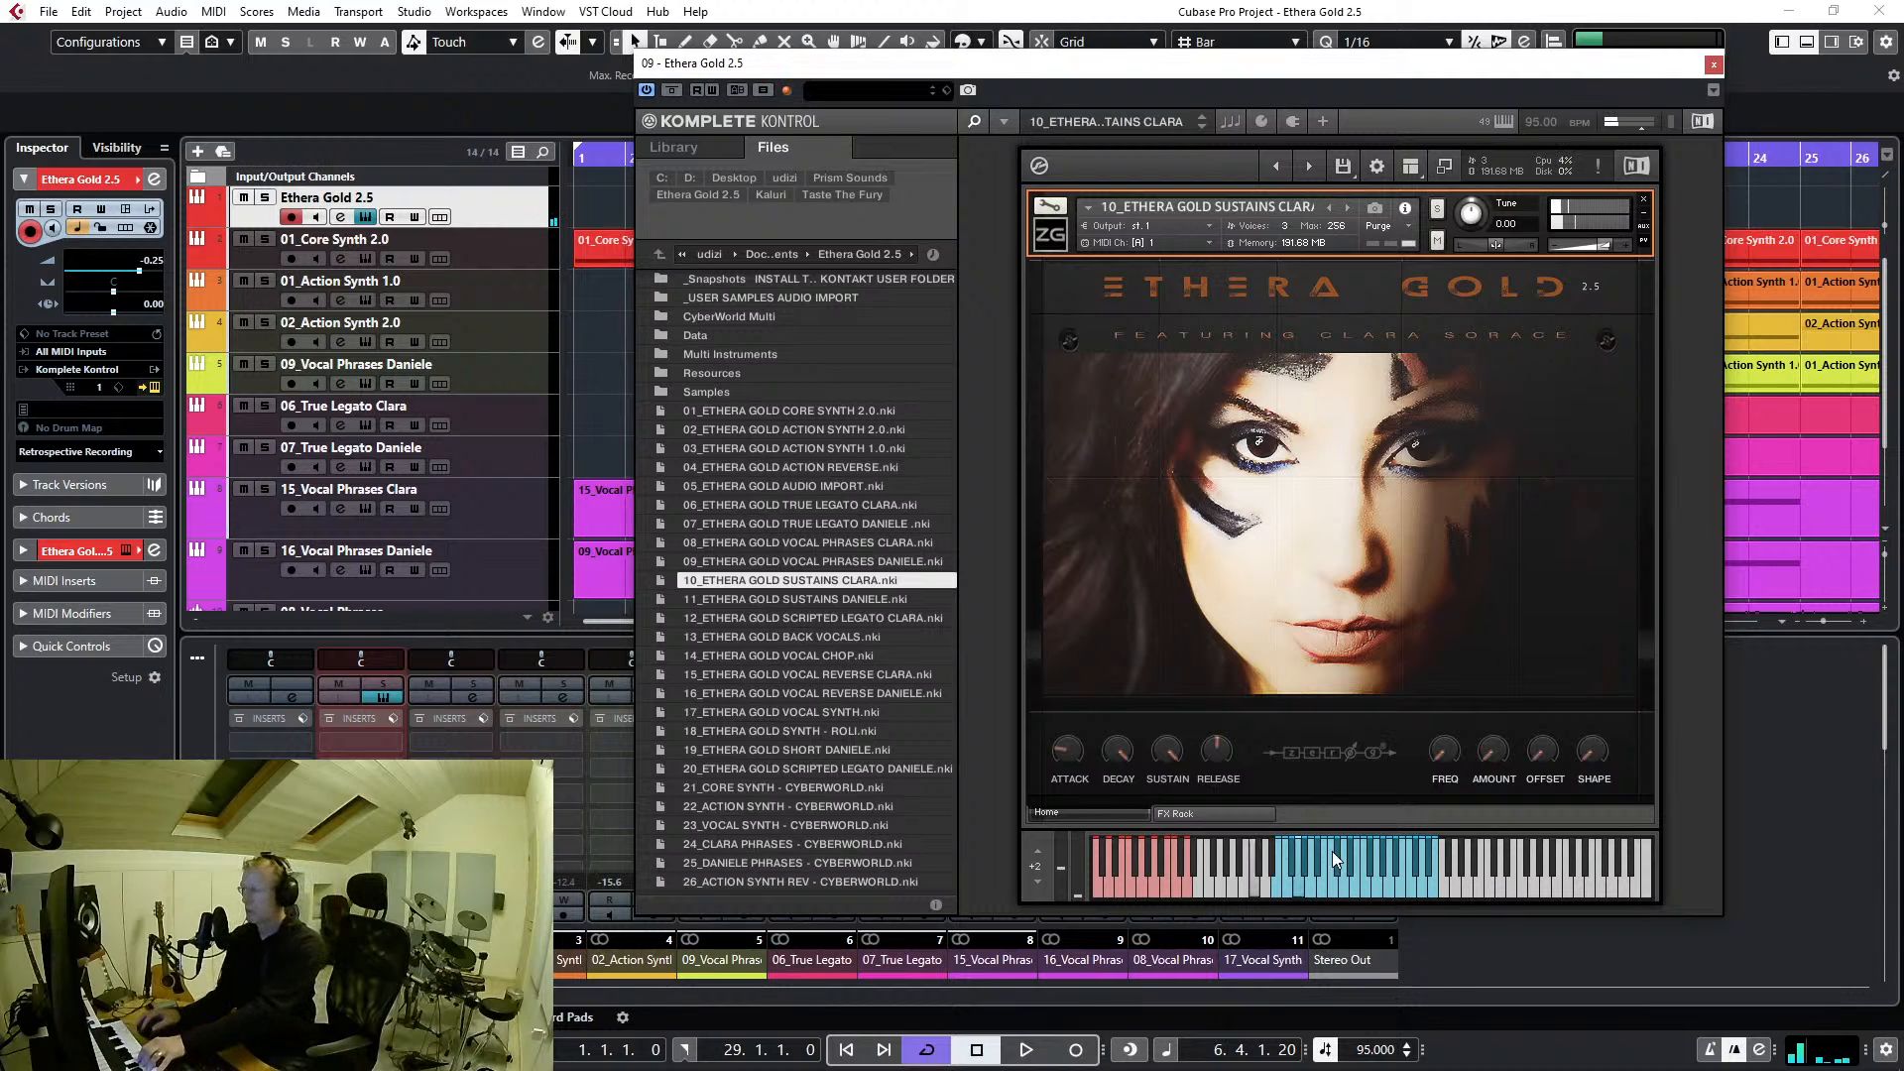
# Load the 11_ETHERA GOLD SUSTAINS DANIELE instrument, then start and stop project playback
pyautogui.doubleClick(823, 599)
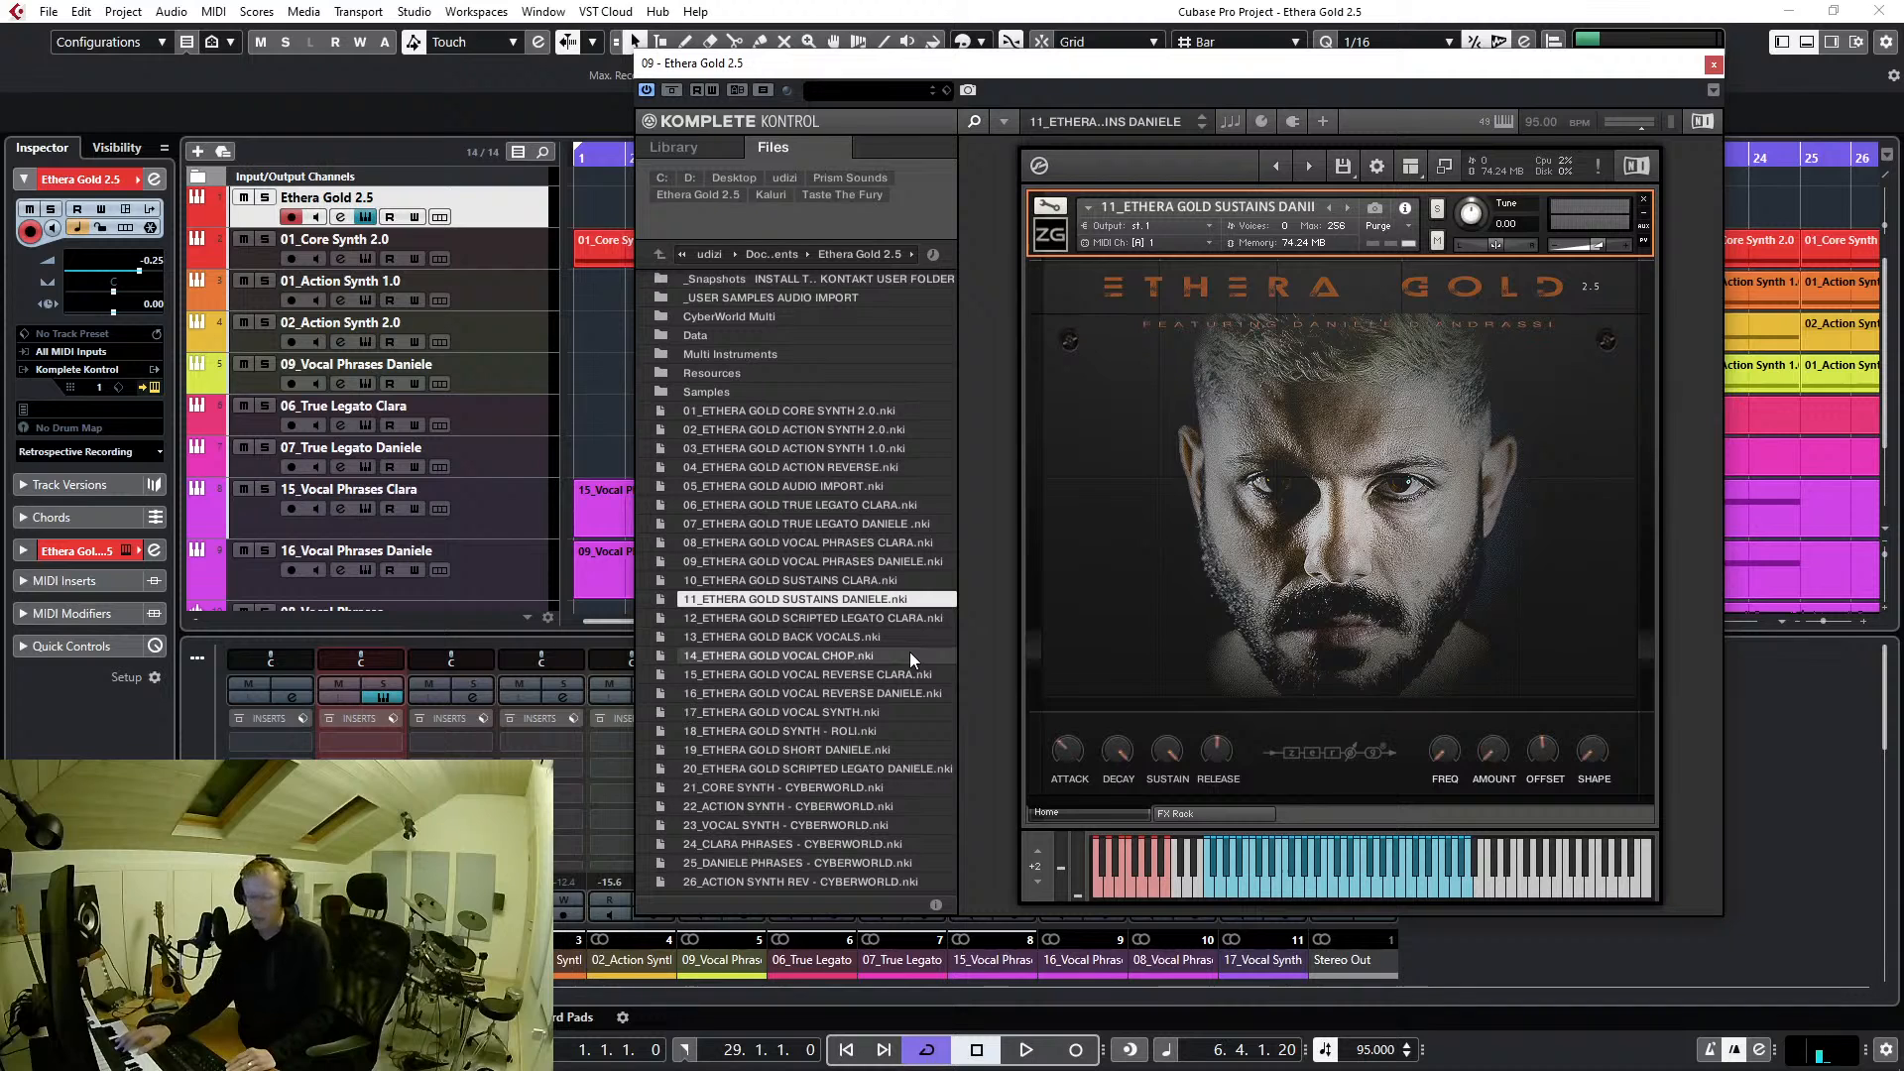
pyautogui.press('space')
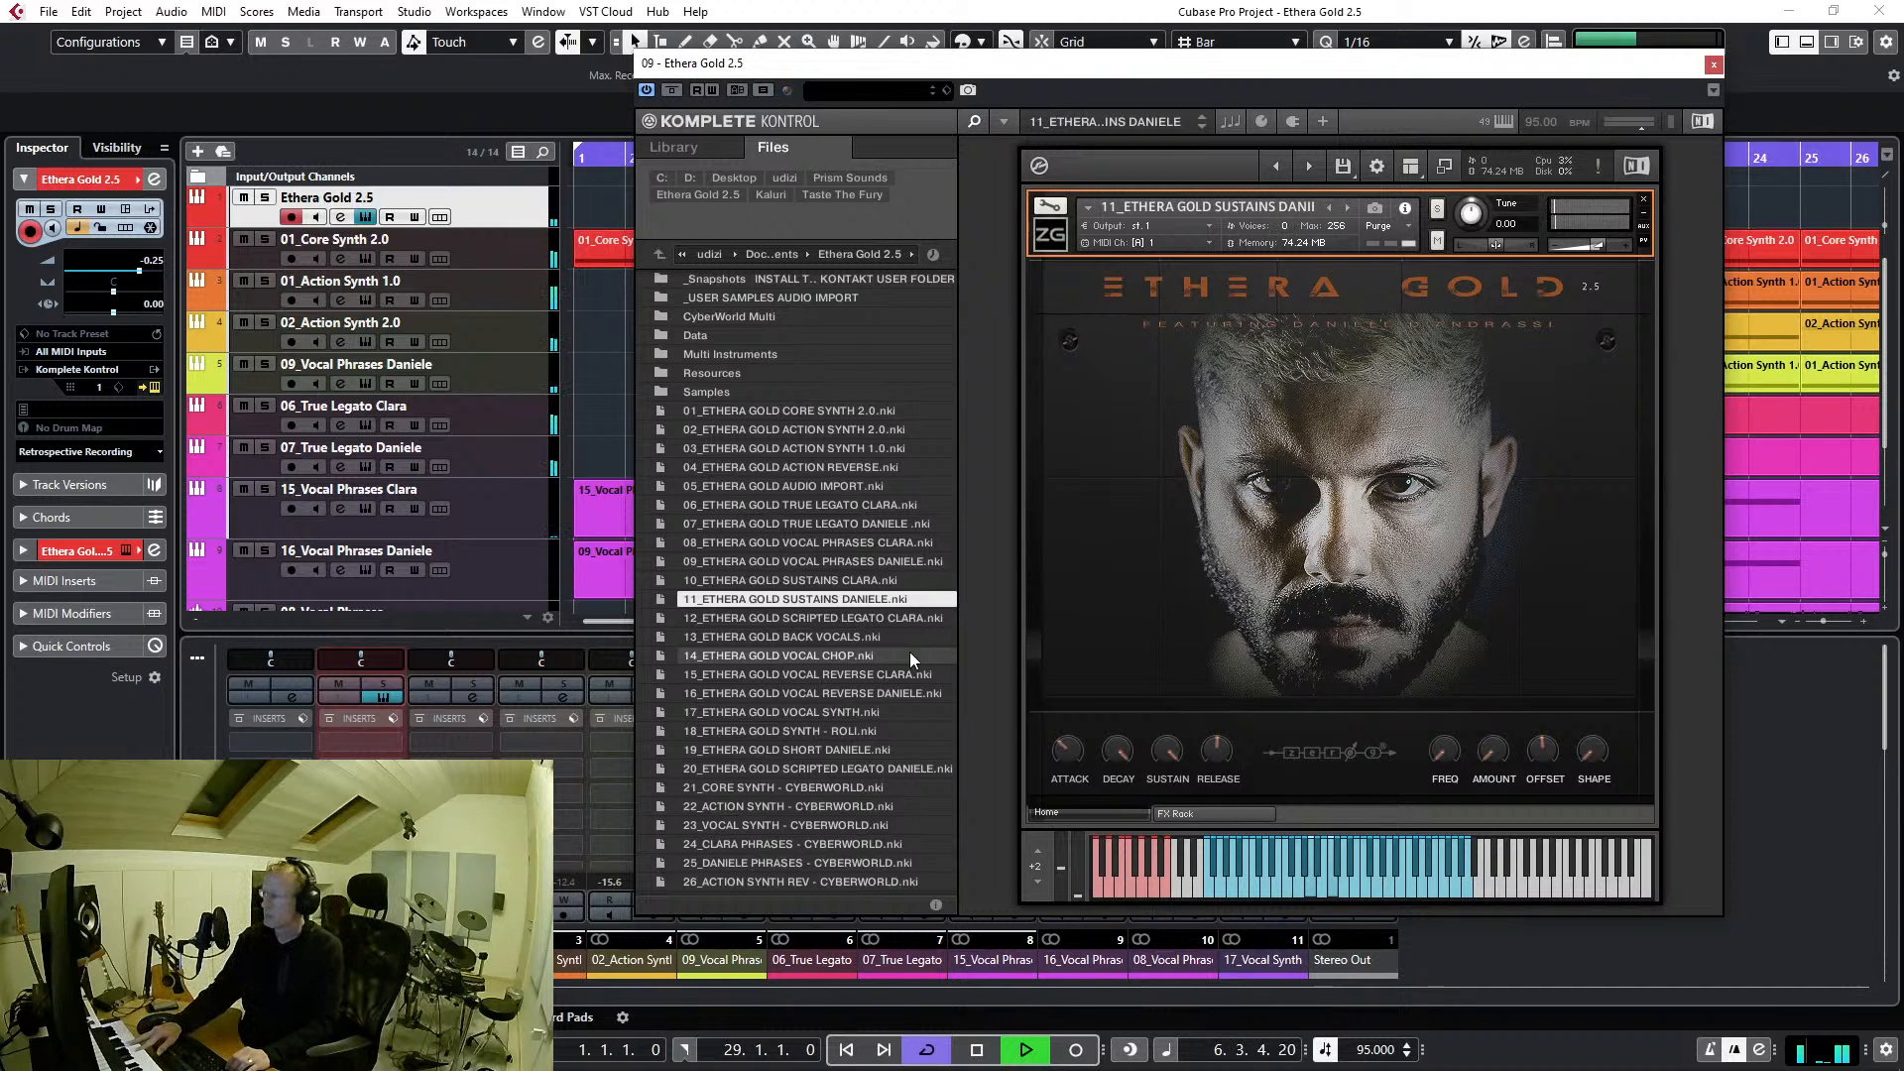
pyautogui.press('space')
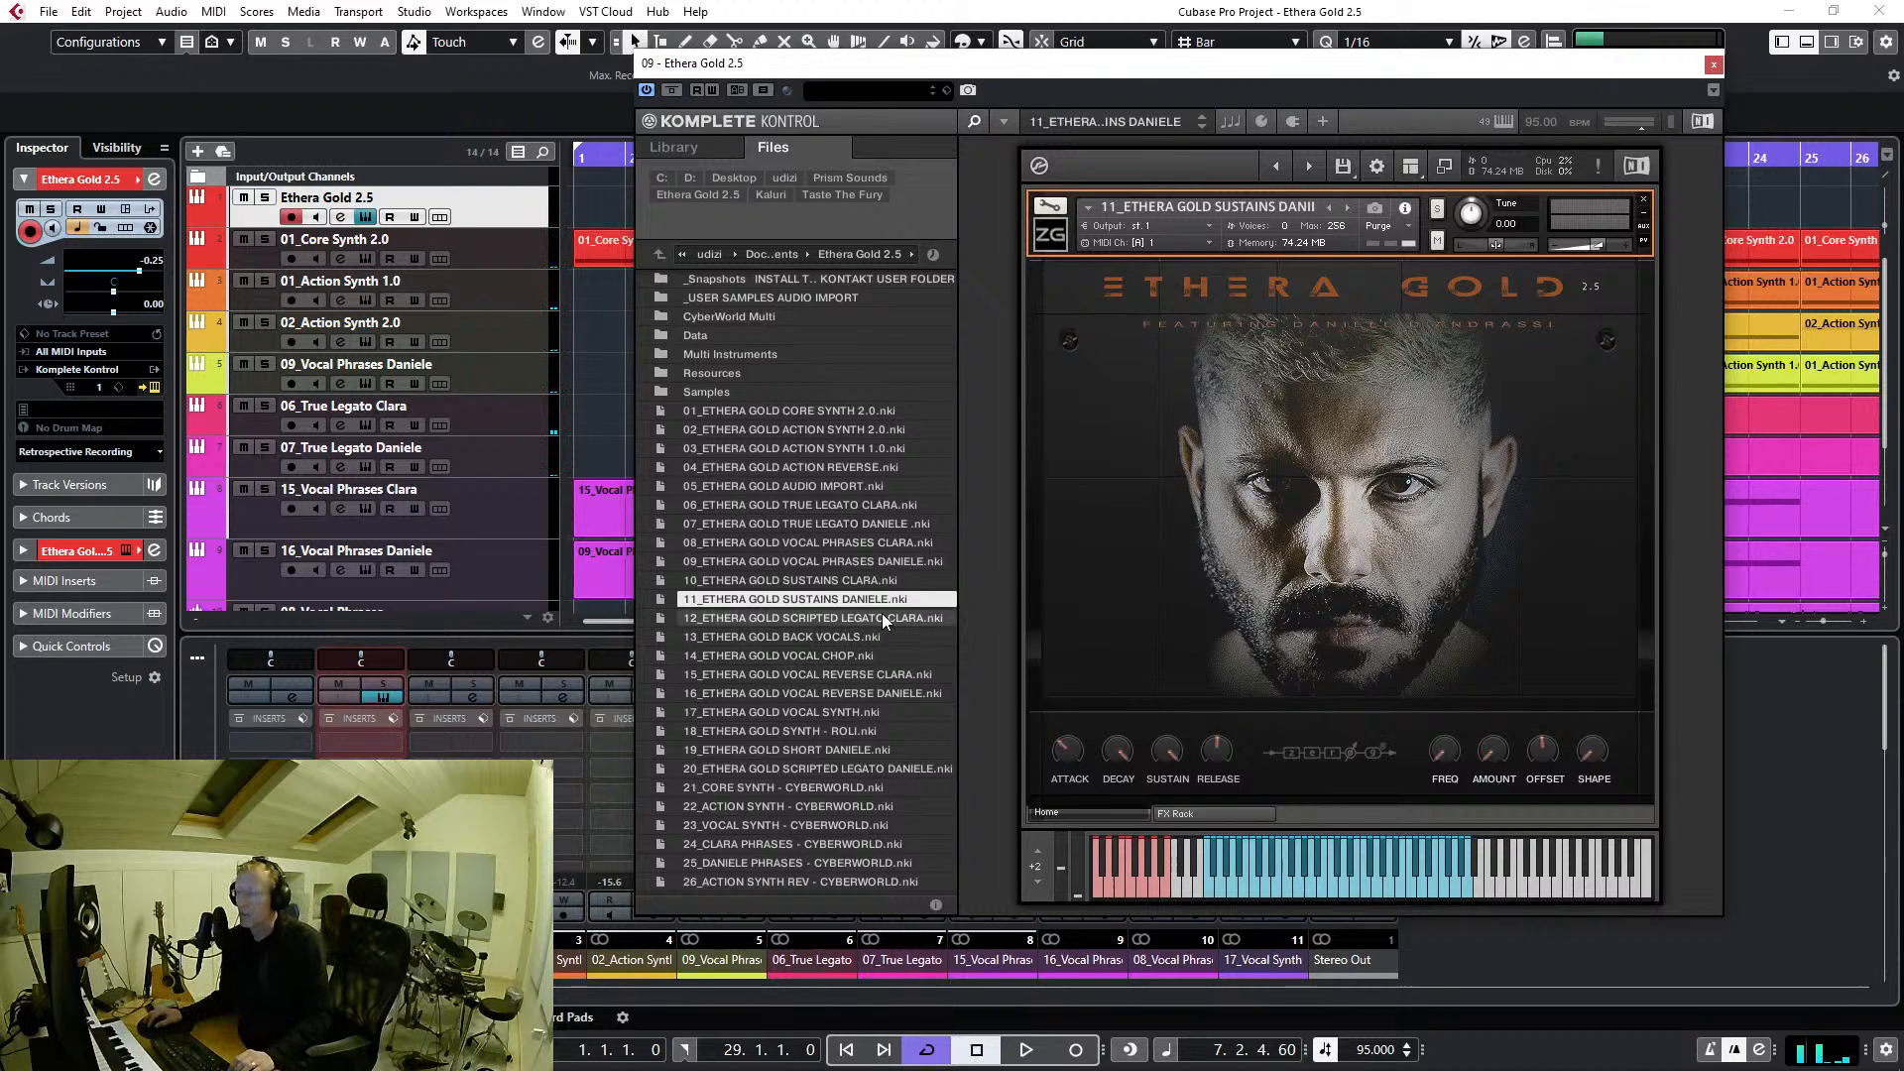
# Load the 12_ETHERA GOLD SCRIPTED LEGATO CLARA instrument to audition it, and follow it with 13_ETHERA GOLD BACK VOCALS
pyautogui.doubleClick(883, 615)
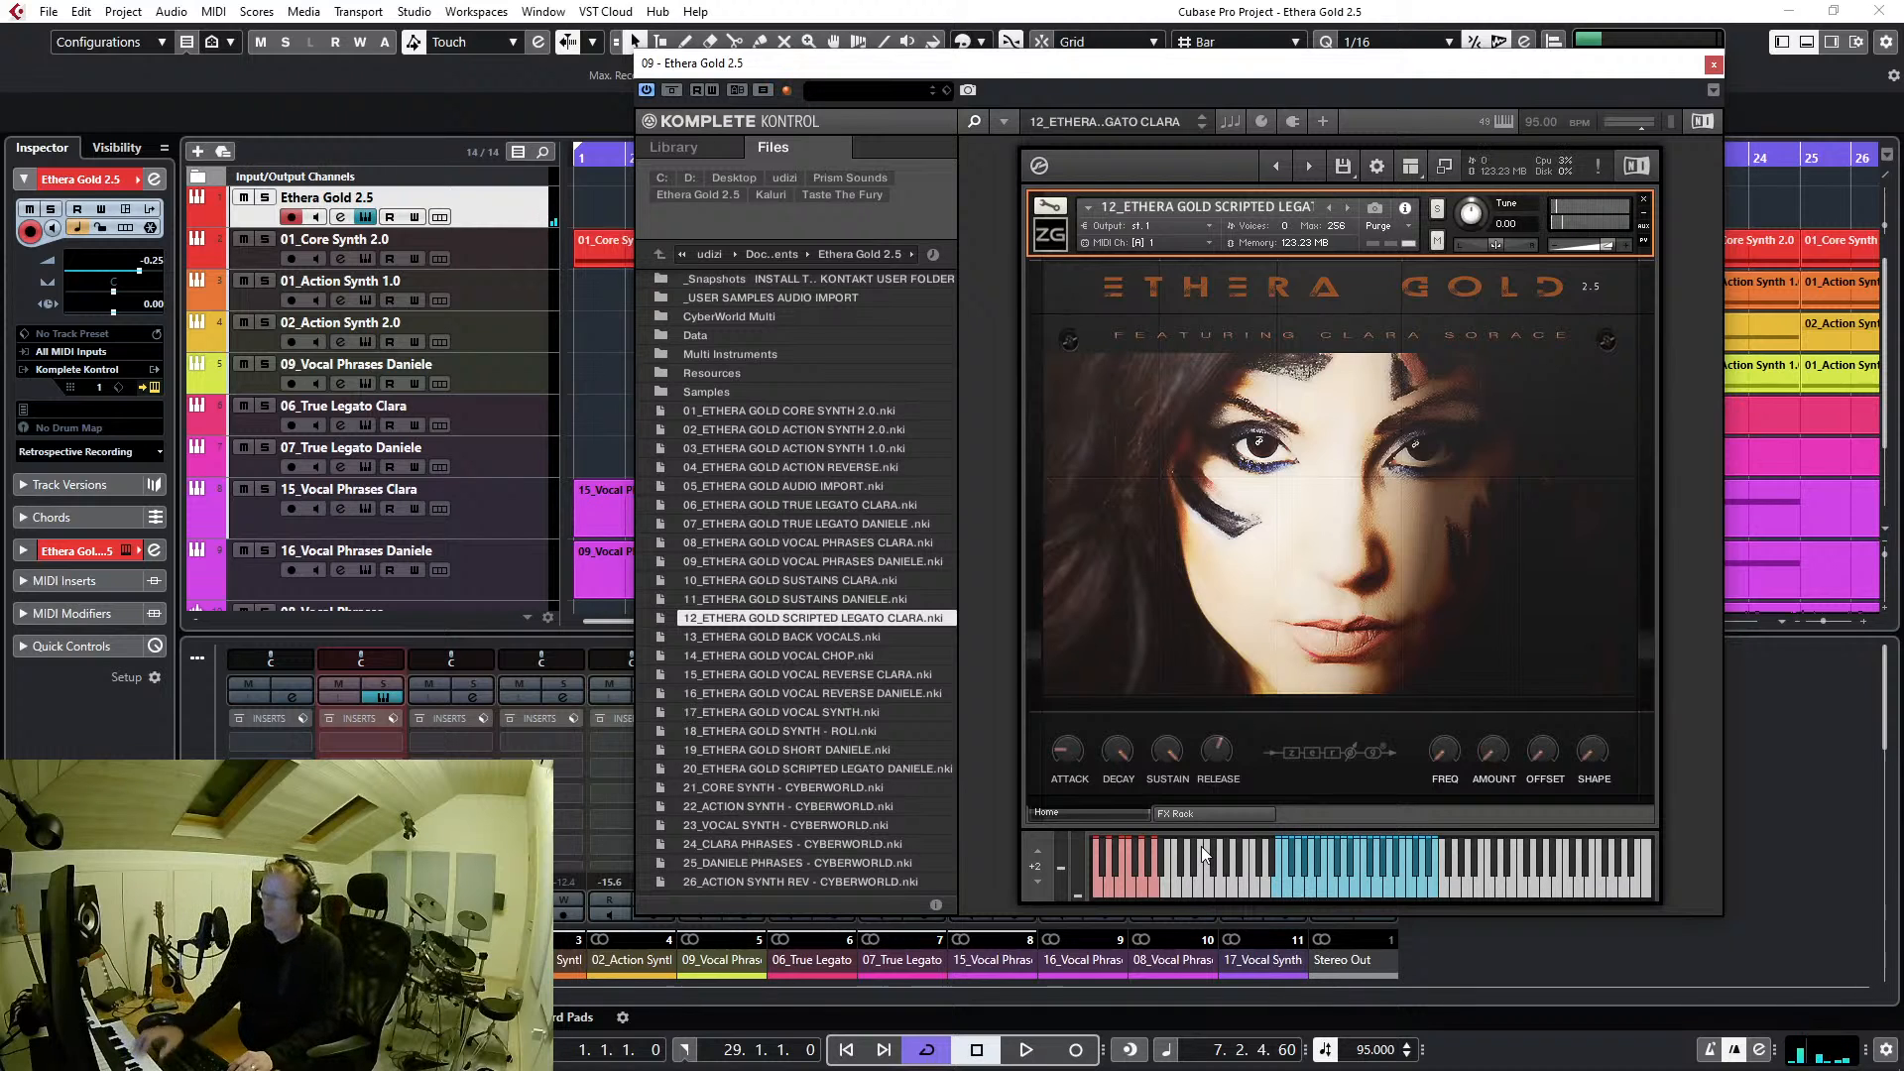
pyautogui.click(841, 639)
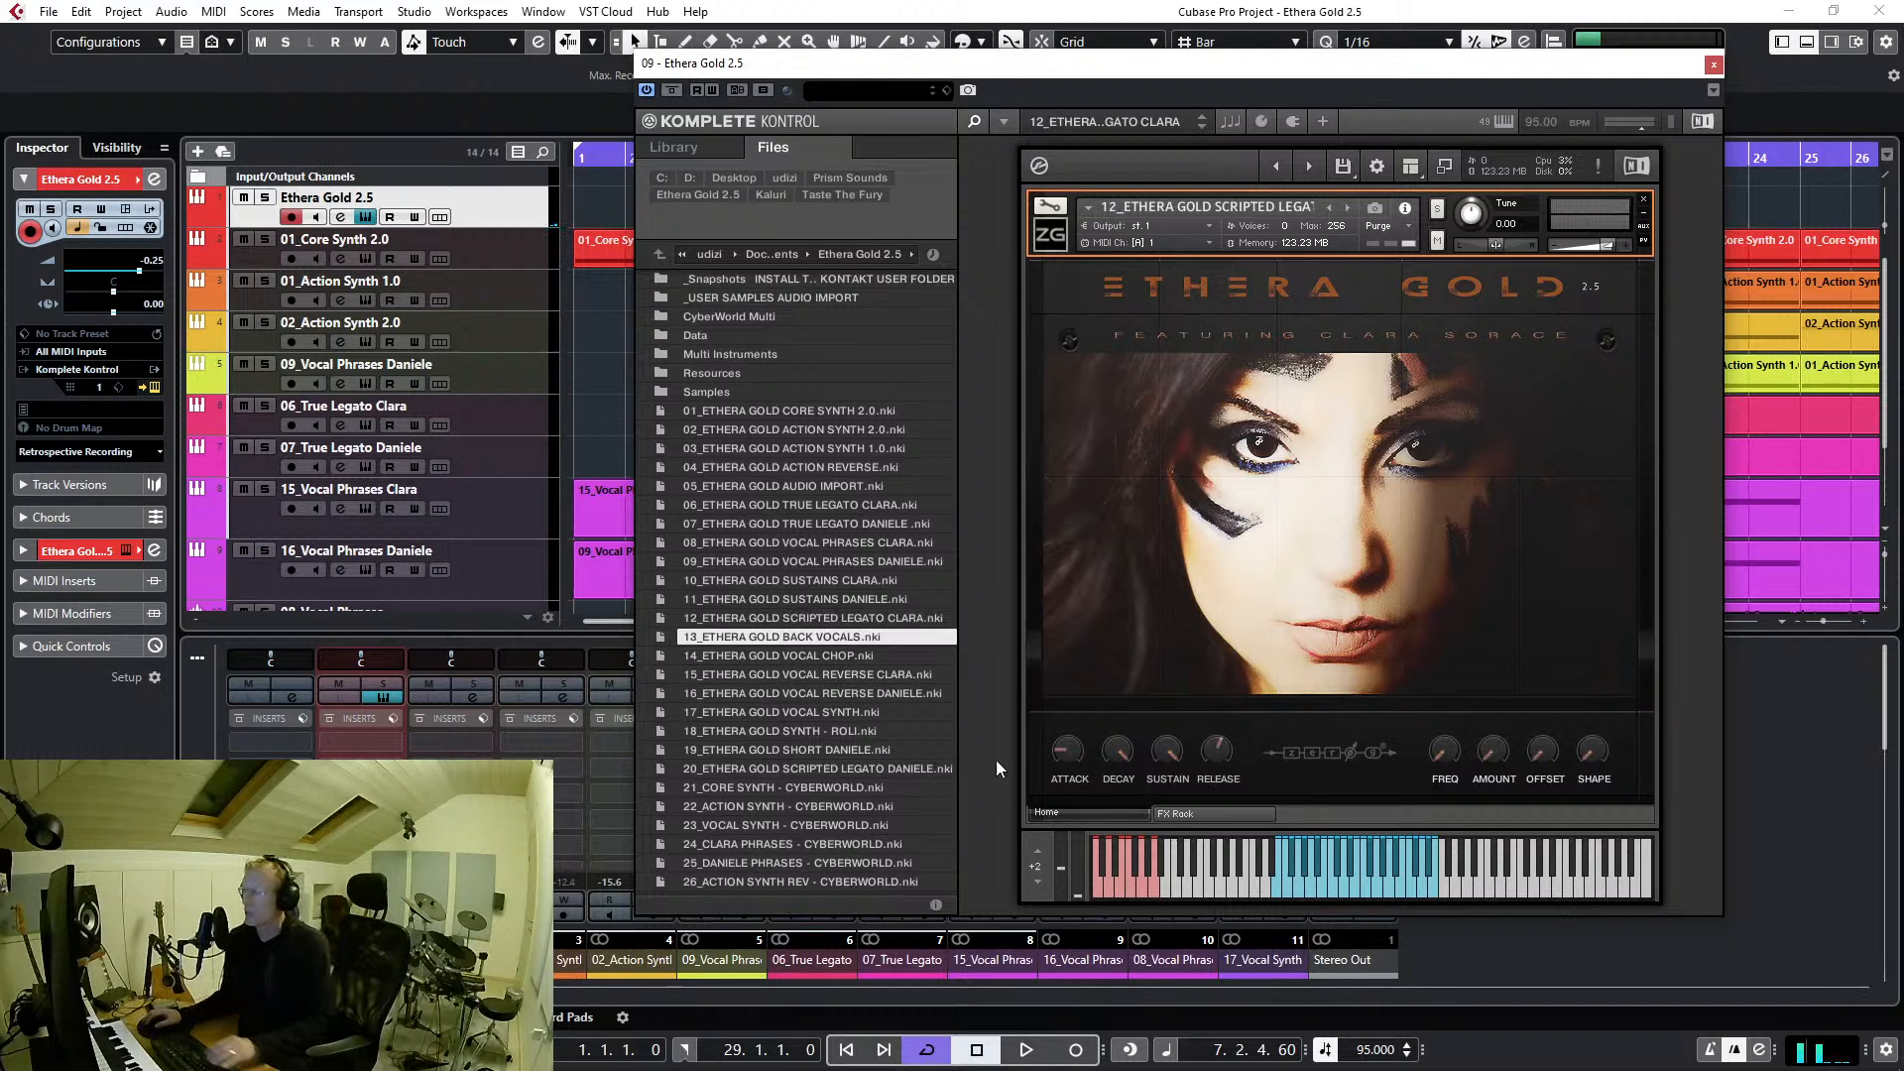
pyautogui.doubleClick(901, 639)
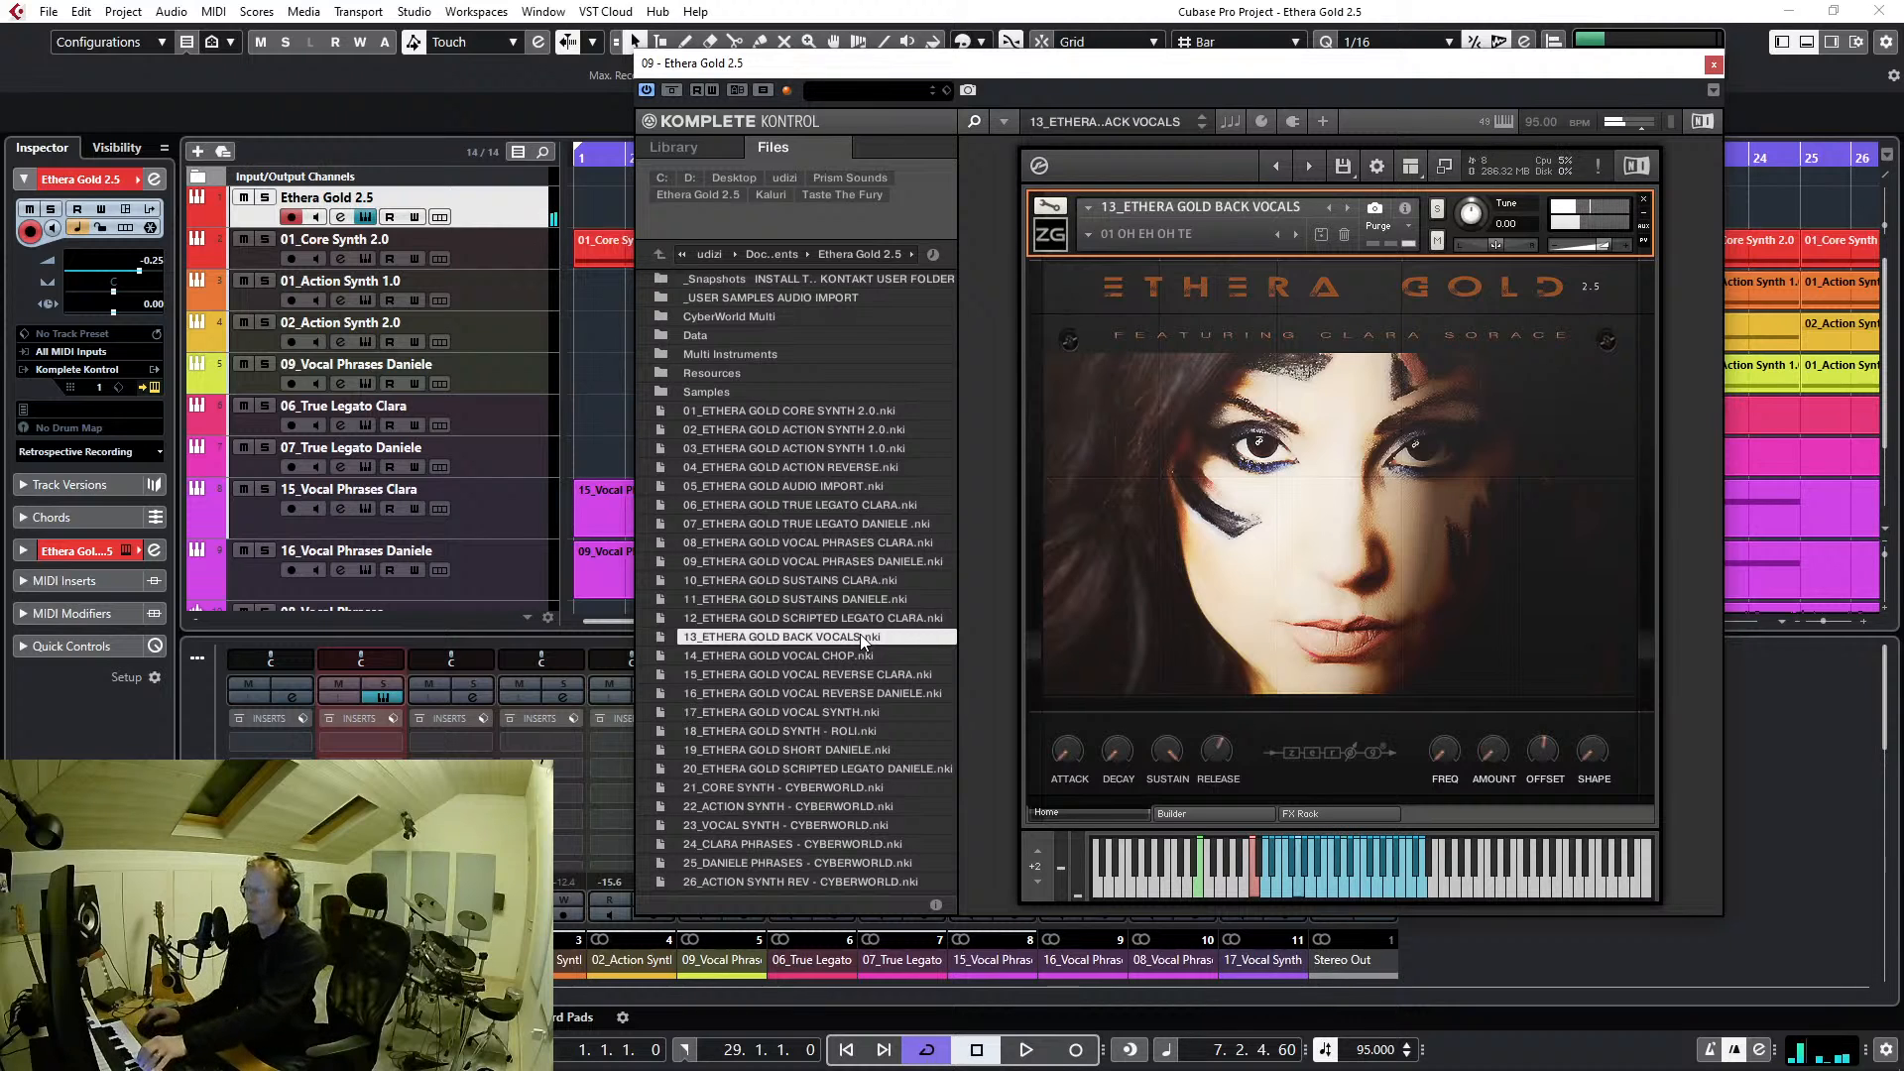
# Load the 14_ETHERA GOLD VOCAL CHOP instrument and set the first slot of its Vocal Builder sequencer to UH, followed by UOOH SWELL
pyautogui.click(857, 655)
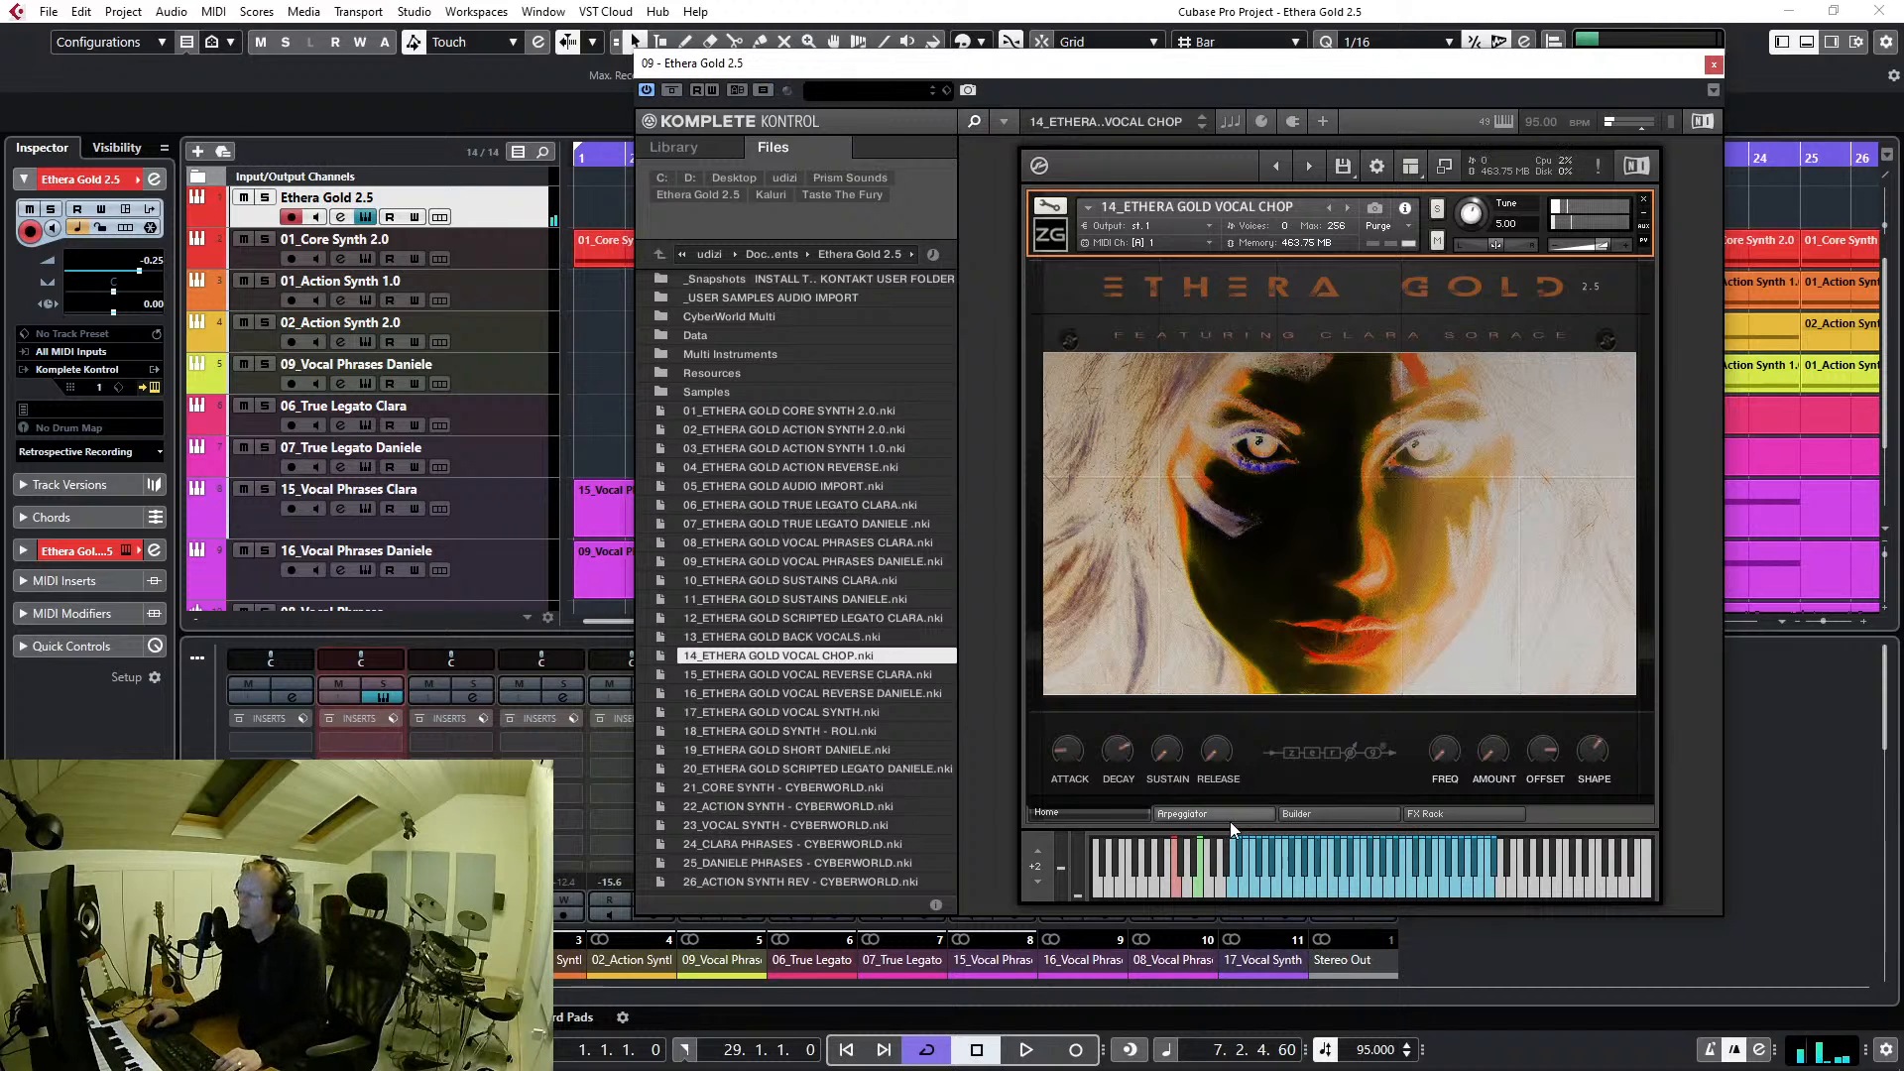
pyautogui.click(1319, 814)
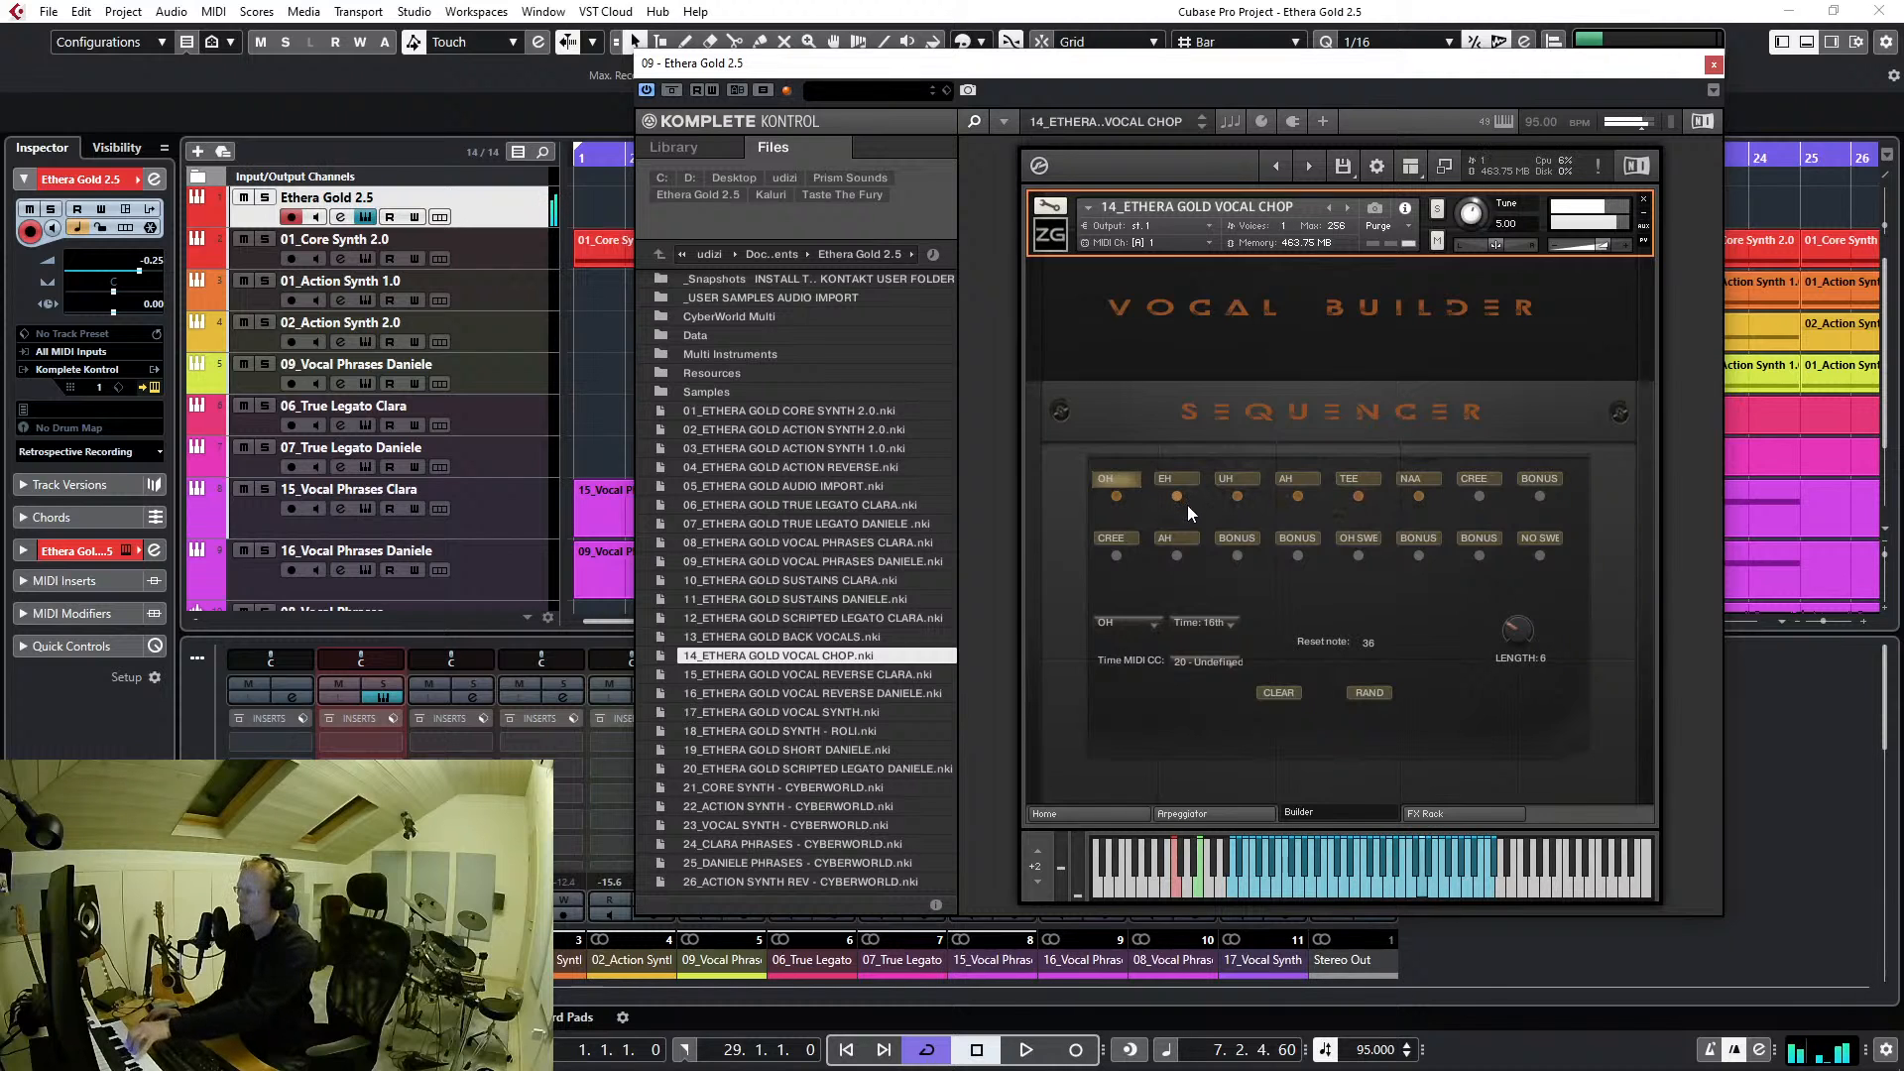
pyautogui.click(1148, 619)
pyautogui.click(1163, 561)
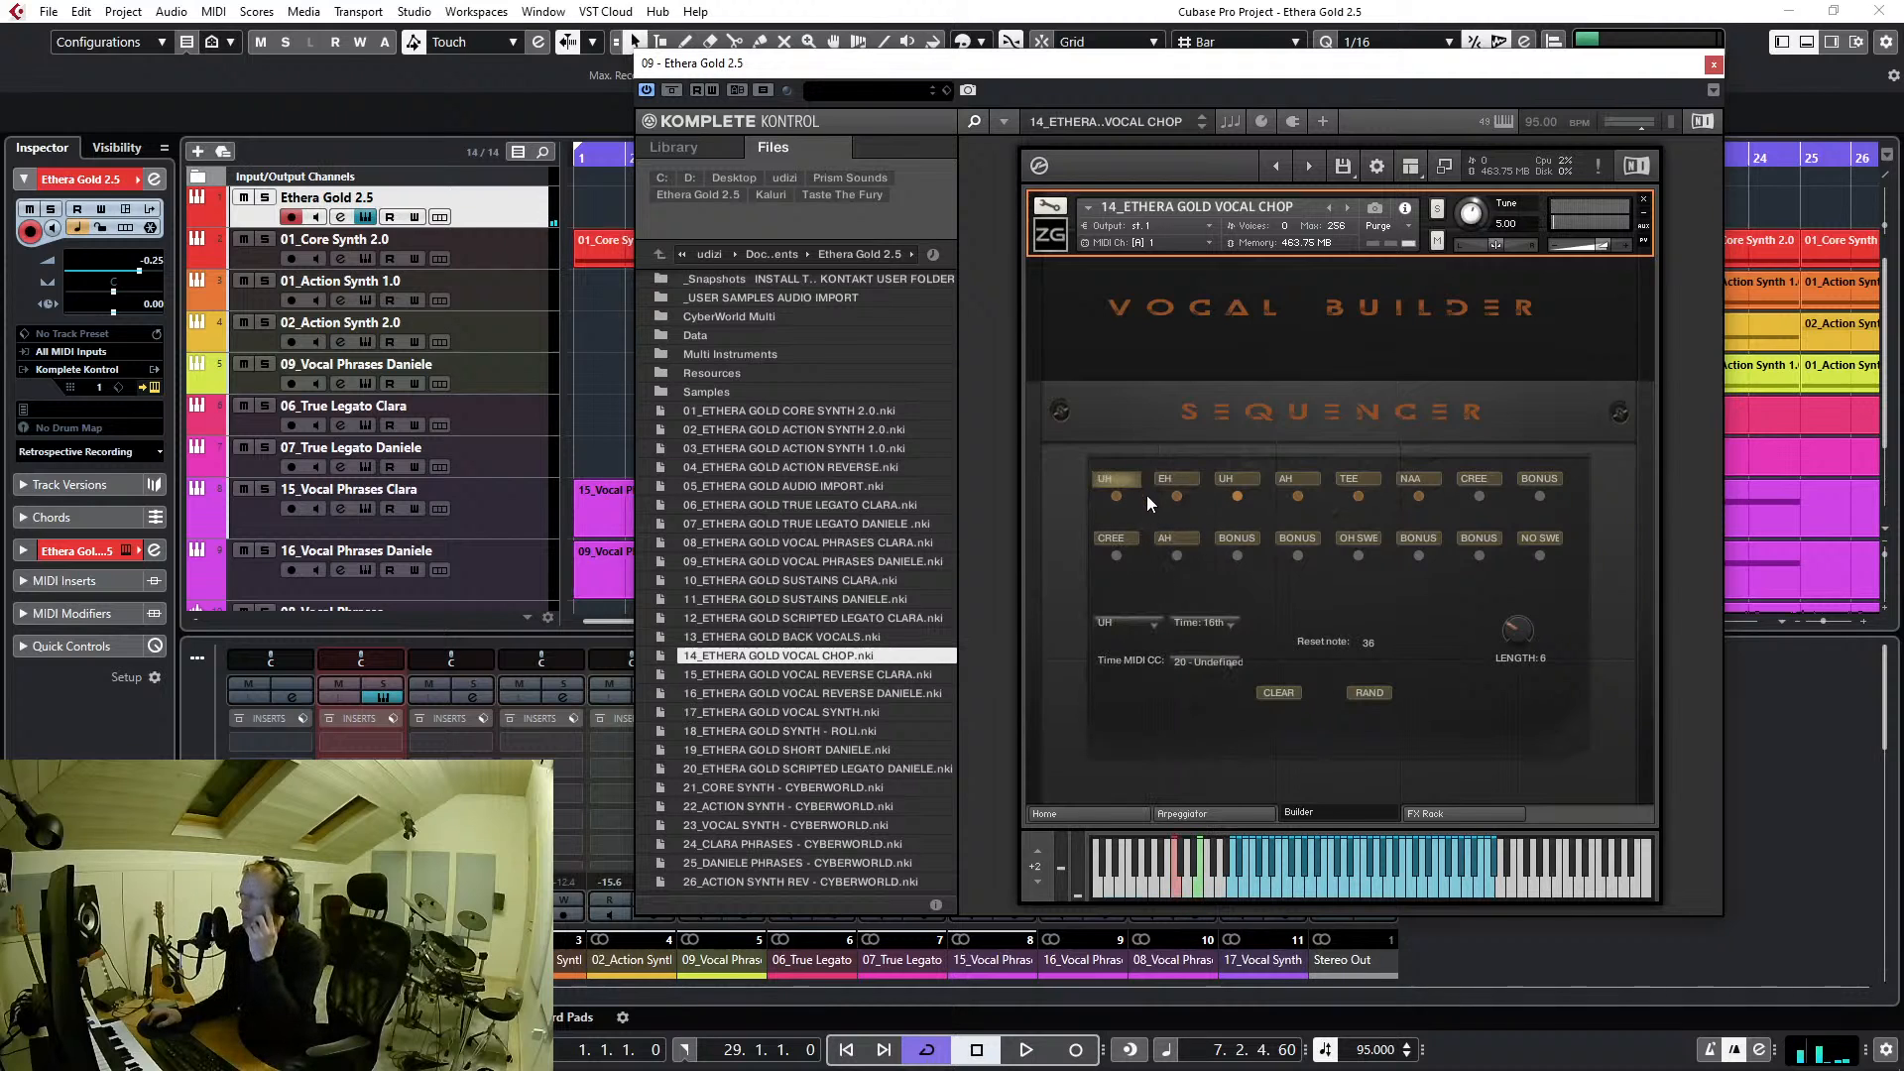
pyautogui.click(1122, 619)
pyautogui.click(1150, 698)
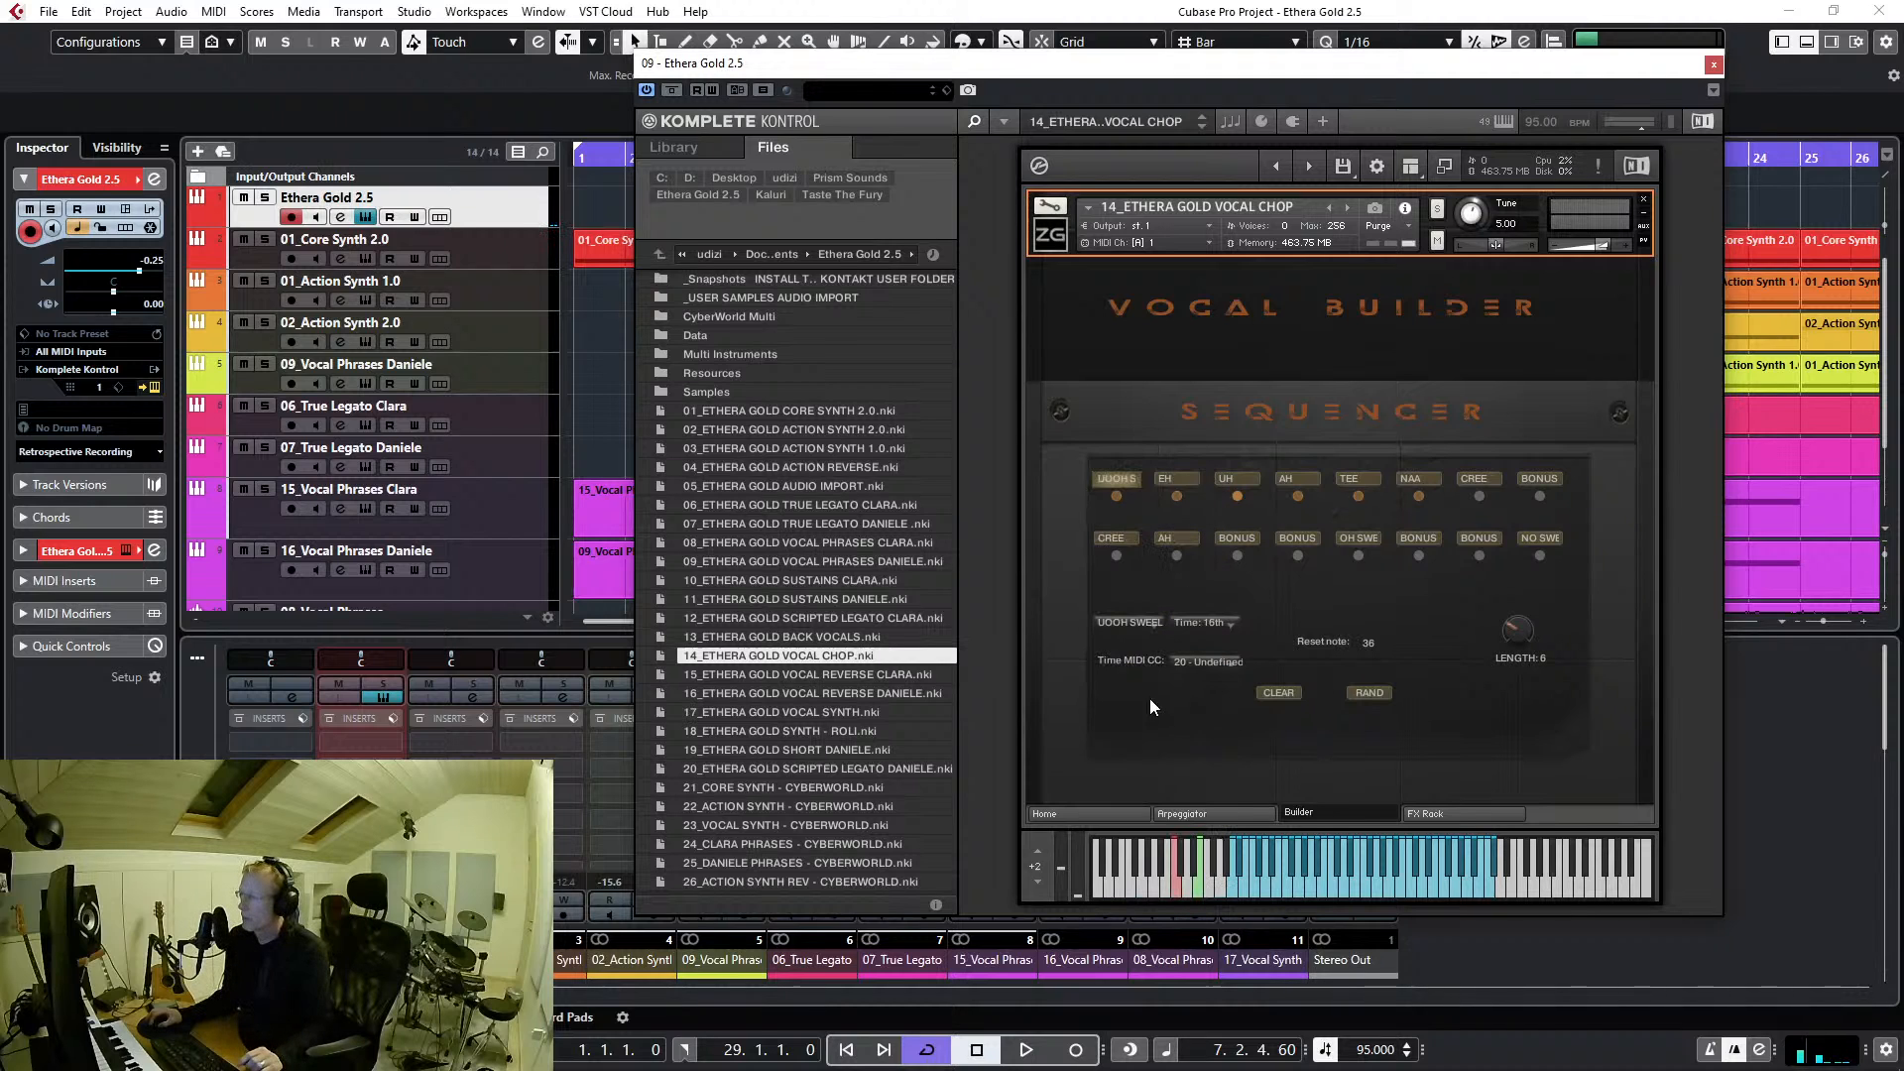
# Change the second slot of the Vocal Builder sequencer to UOOH SWELL
pyautogui.click(1176, 478)
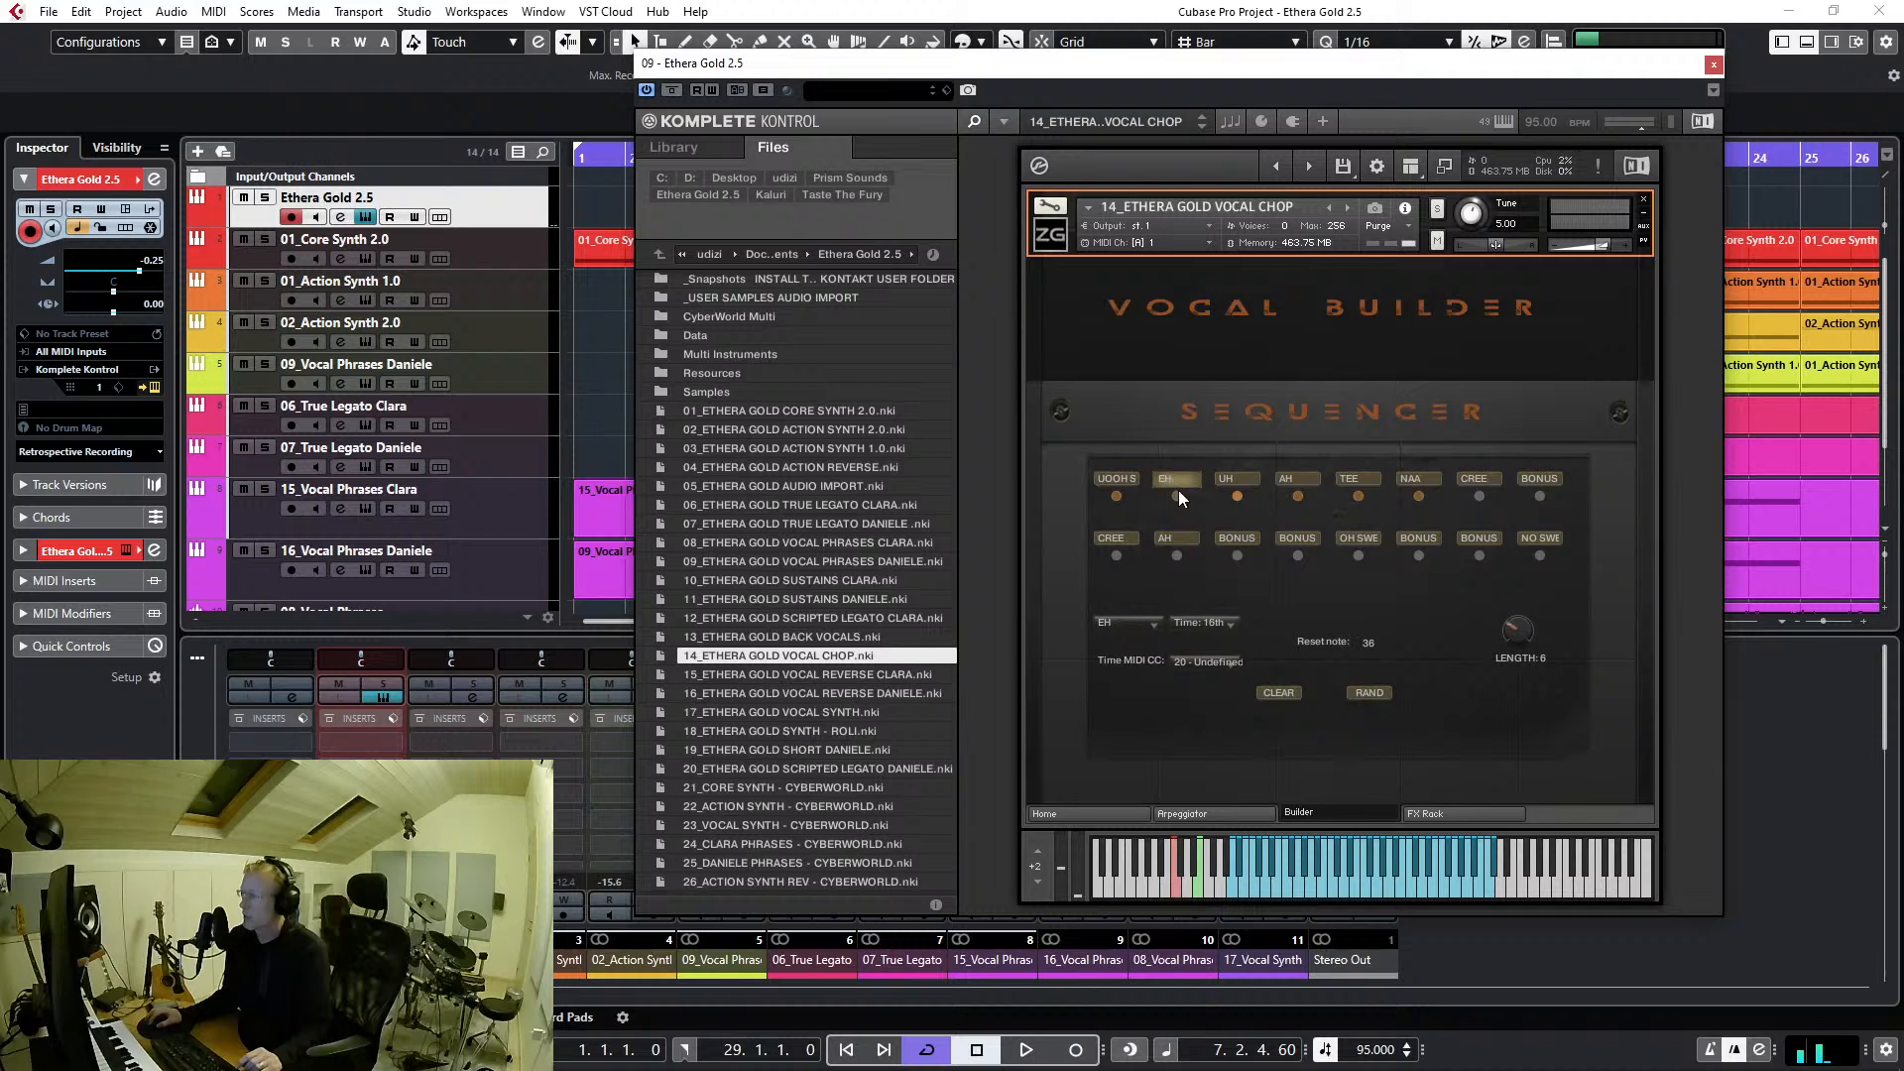
pyautogui.click(1153, 622)
pyautogui.click(1155, 726)
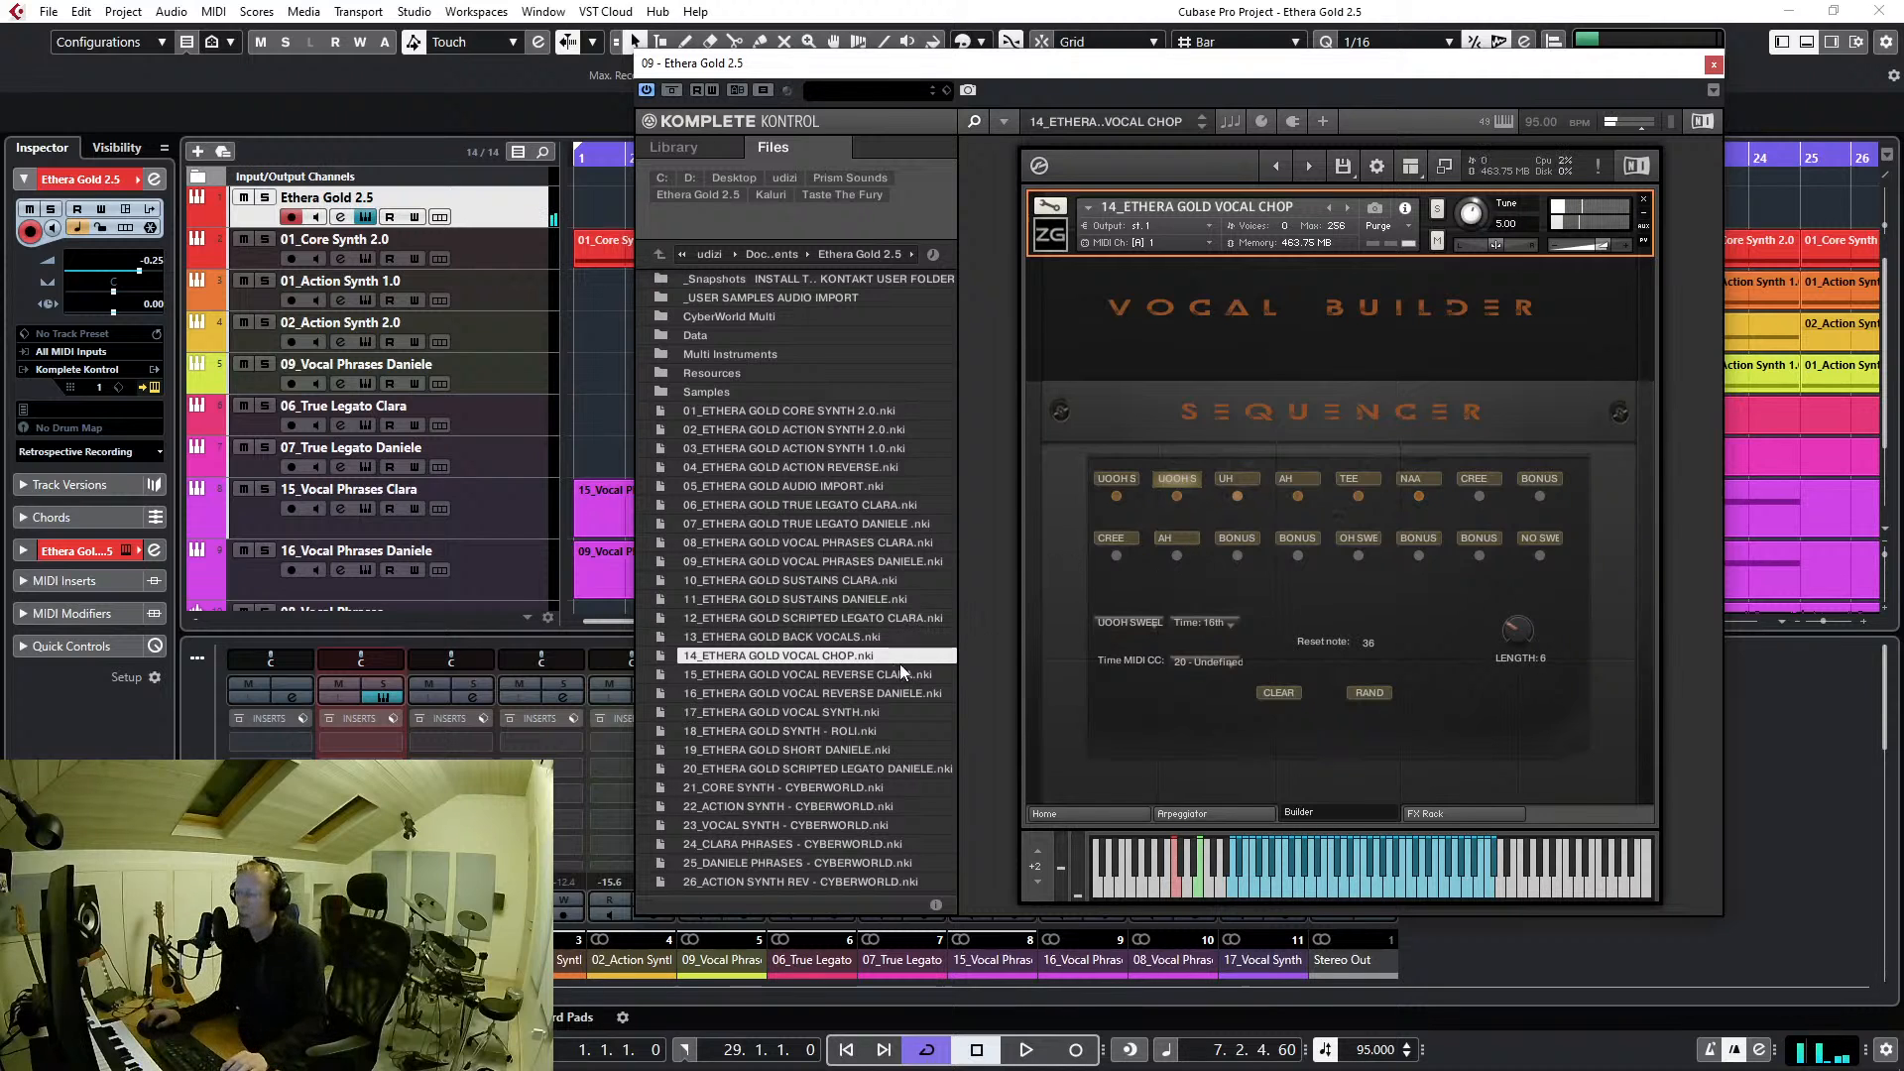
# Load the 15_ETHERA GOLD VOCAL REVERSE CLARA instrument and look through its phrase sets, keeping the current one
pyautogui.click(853, 676)
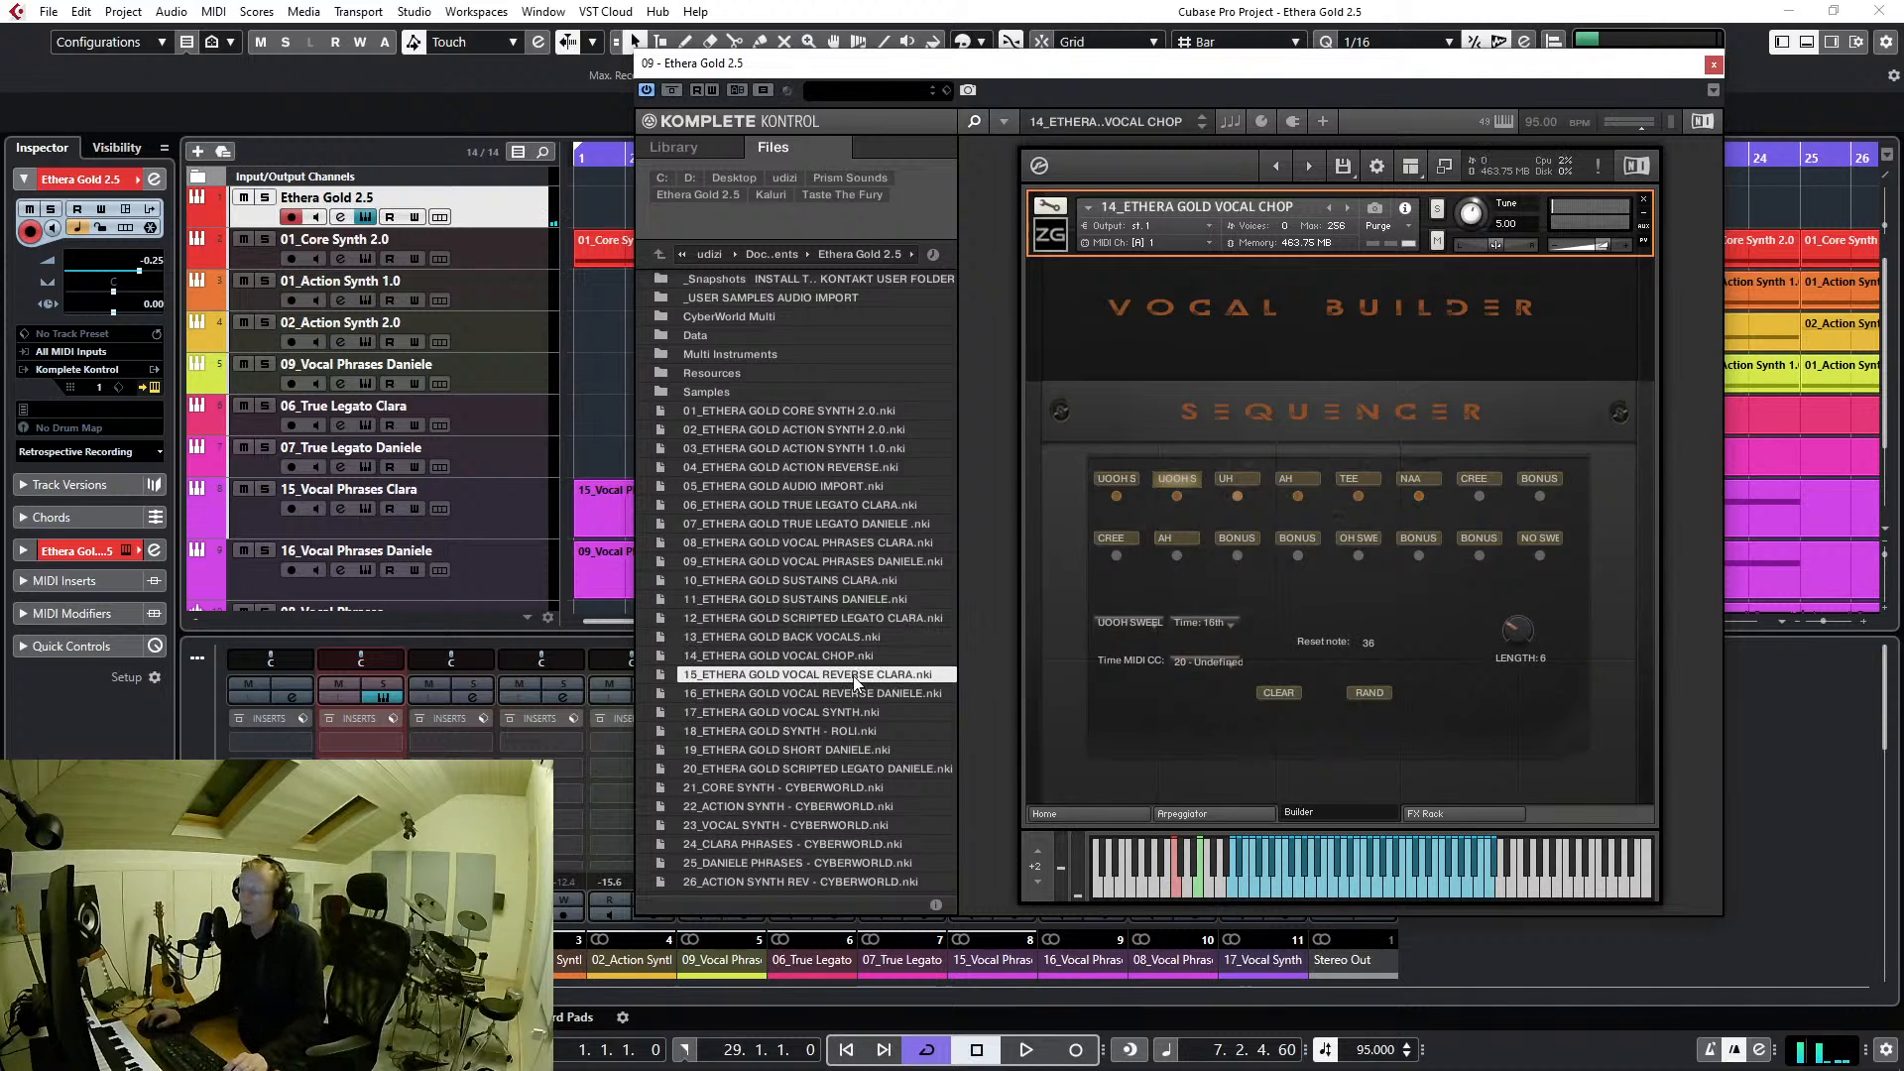
pyautogui.doubleClick(853, 677)
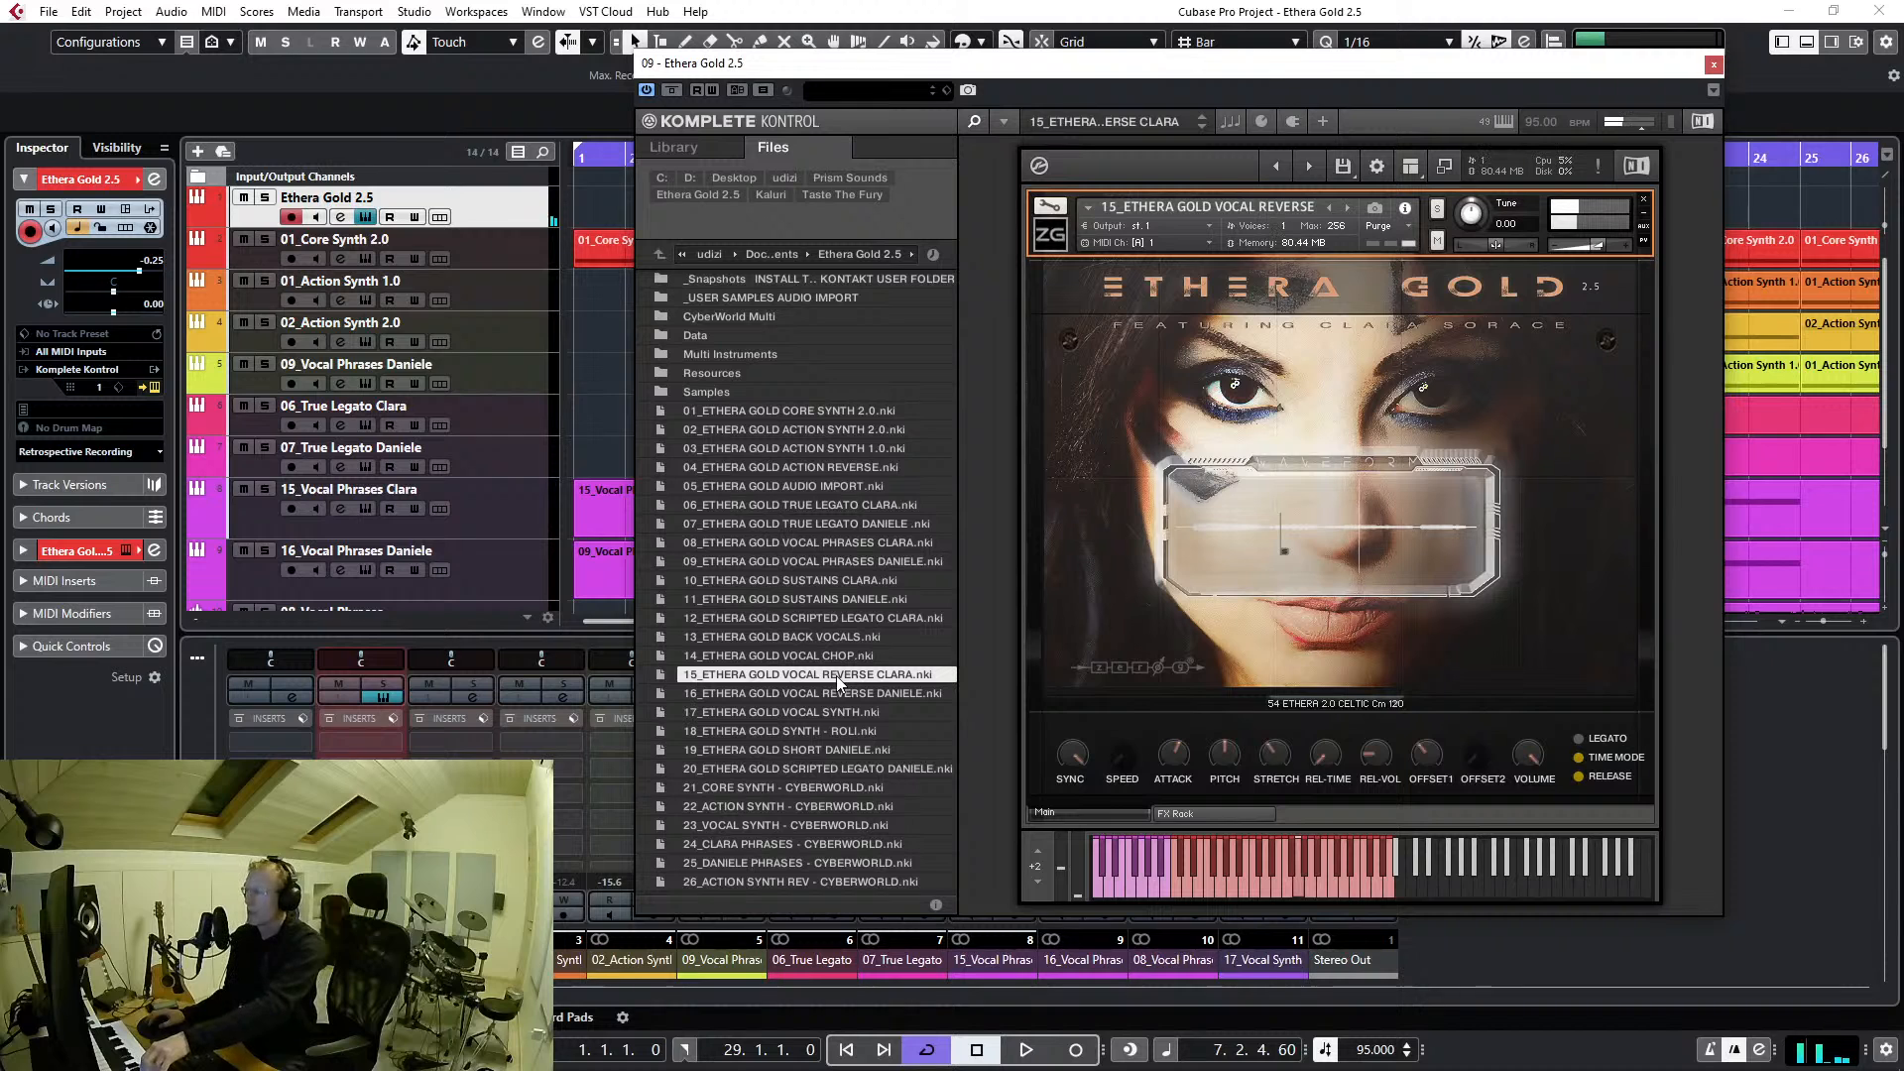
pyautogui.click(1334, 703)
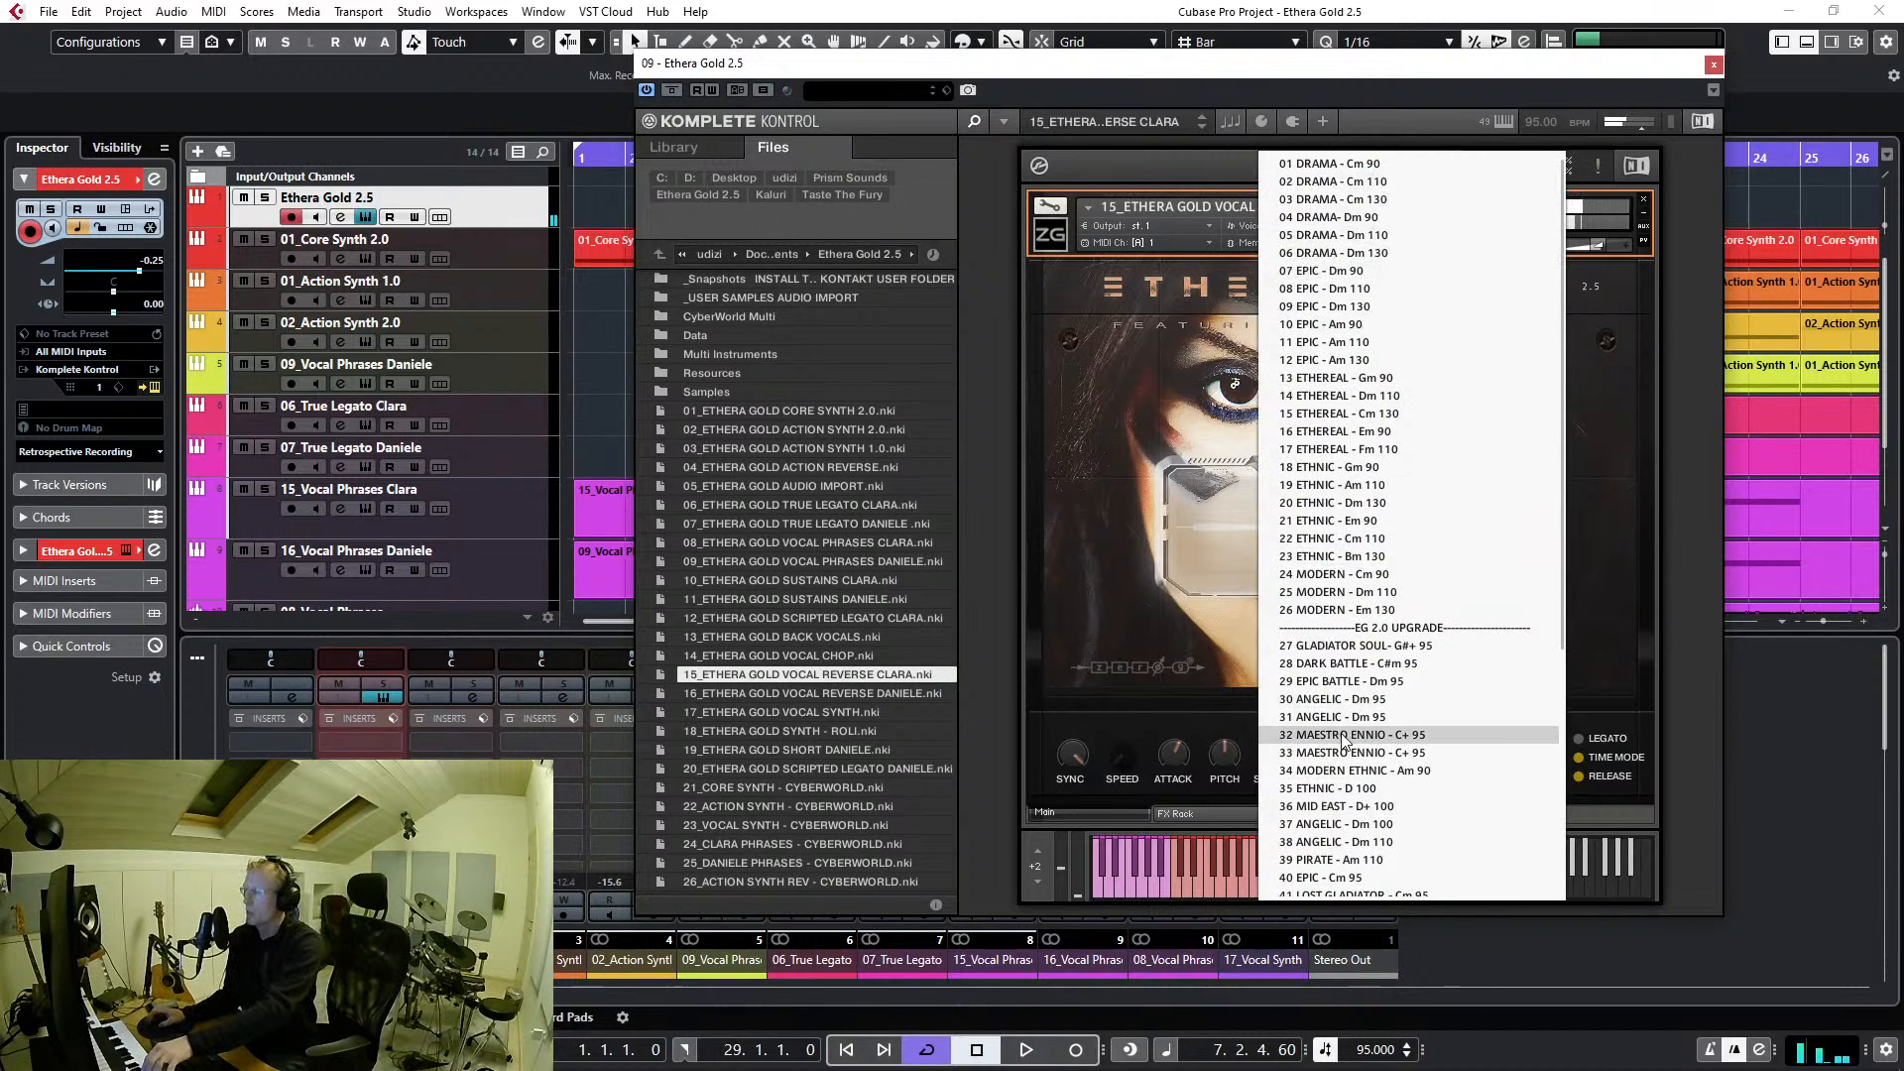
pyautogui.scroll(-7, 1348, 707)
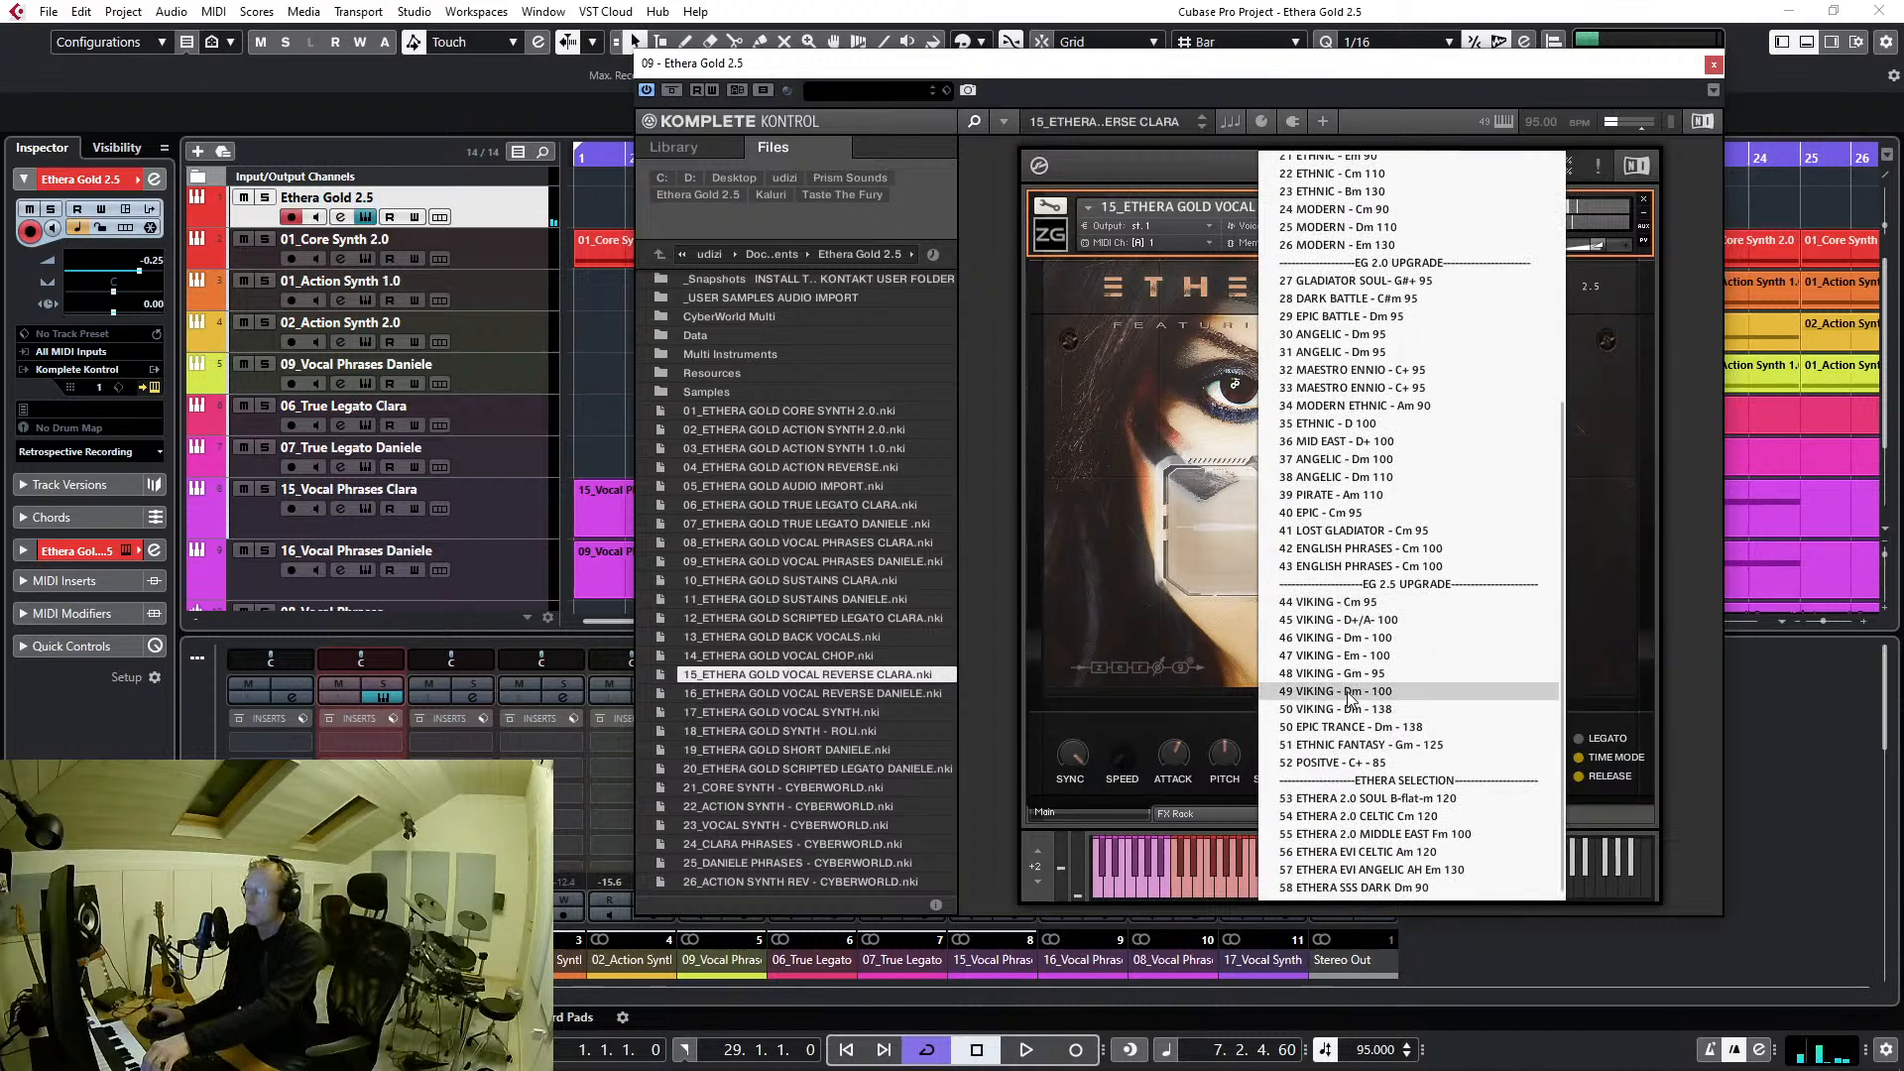
pyautogui.click(1214, 675)
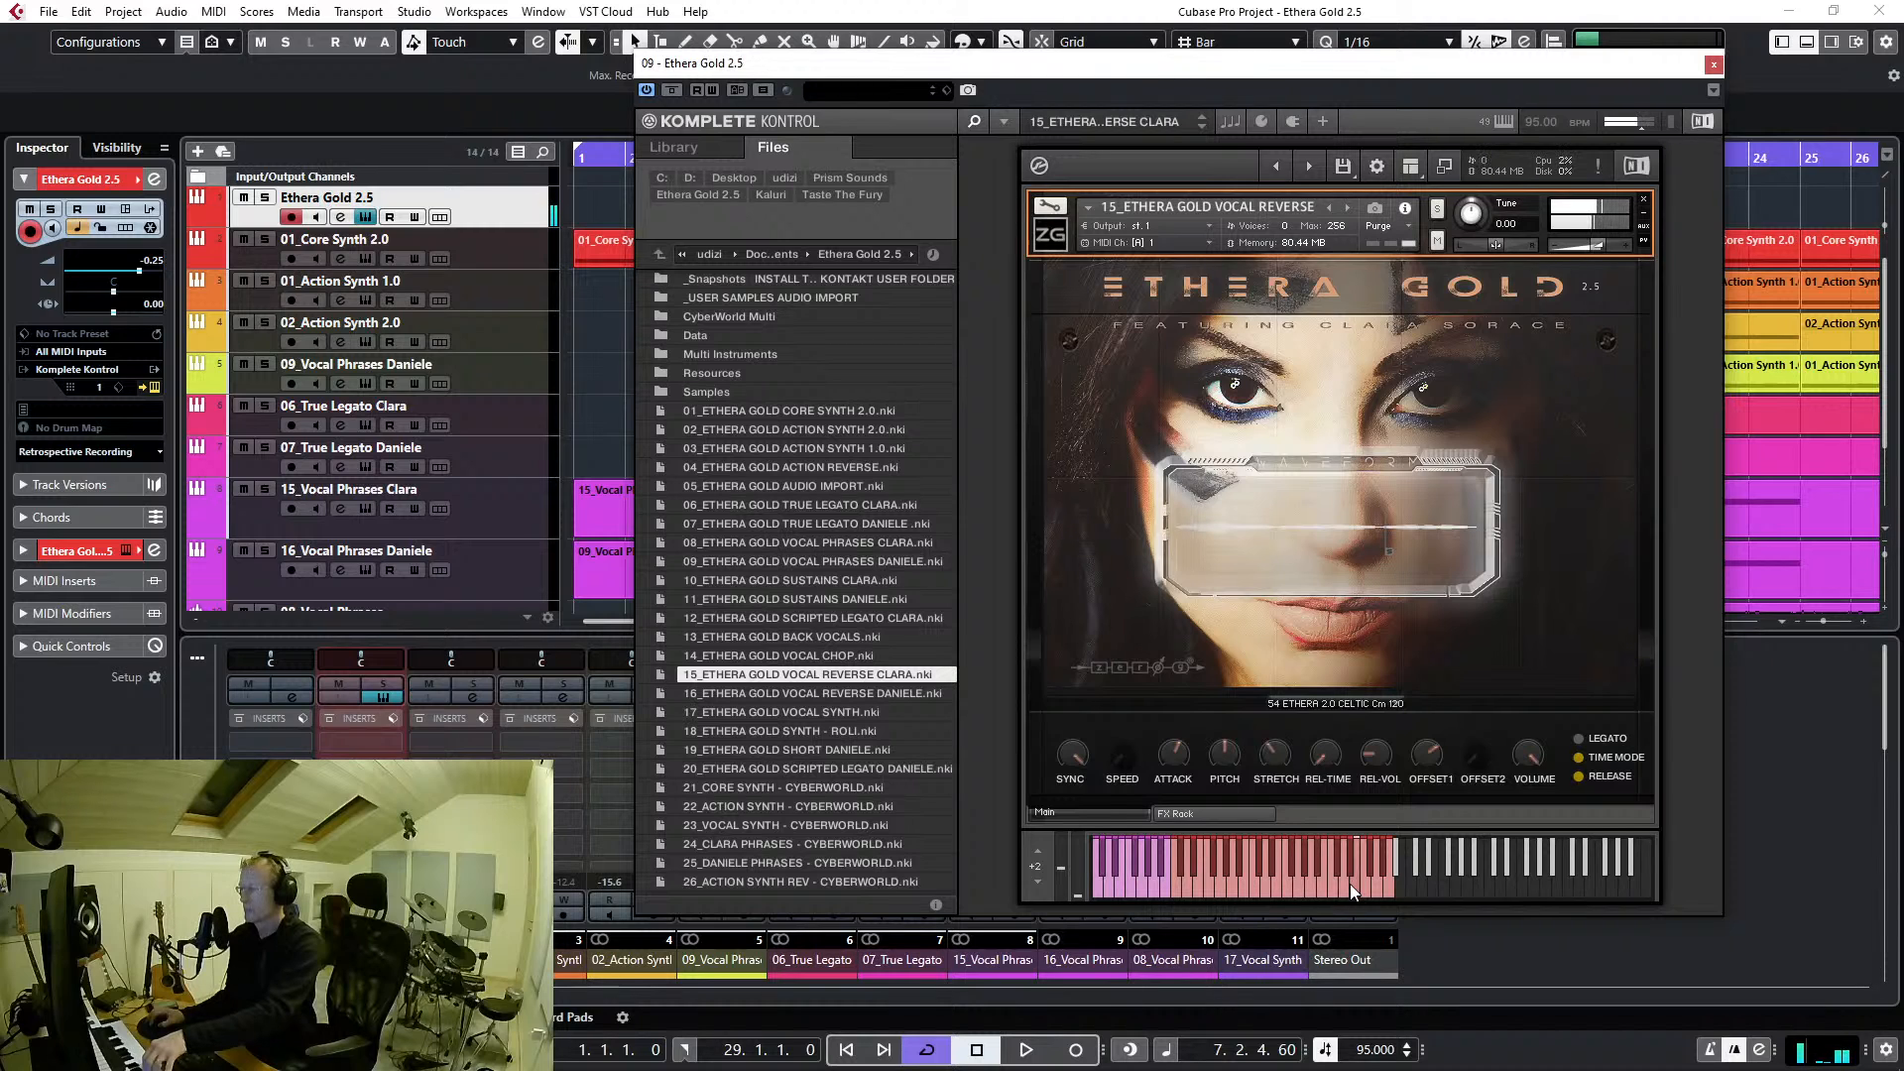
# Load the 16_ETHERA GOLD VOCAL REVERSE DANIELE instrument and select the phrase set 08 CHANT 2 - F+ 95
pyautogui.doubleClick(861, 698)
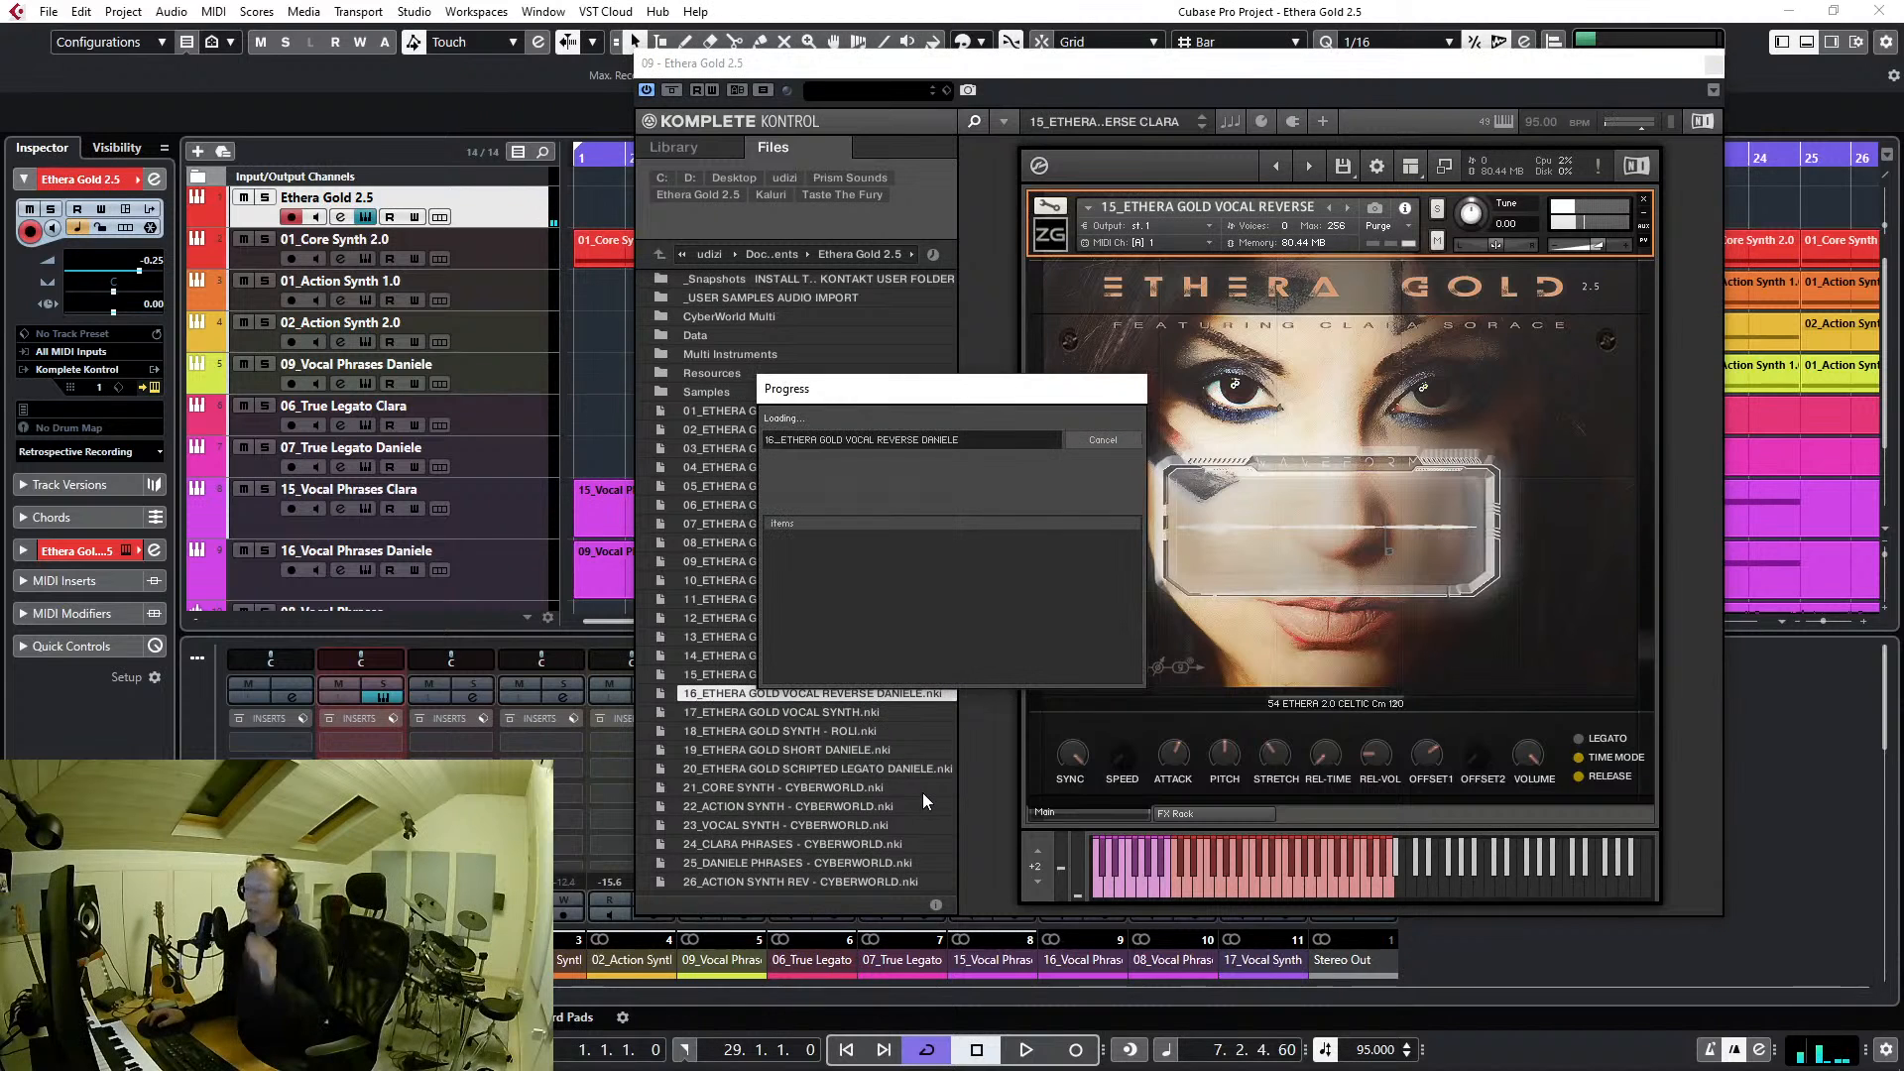
pyautogui.click(1245, 867)
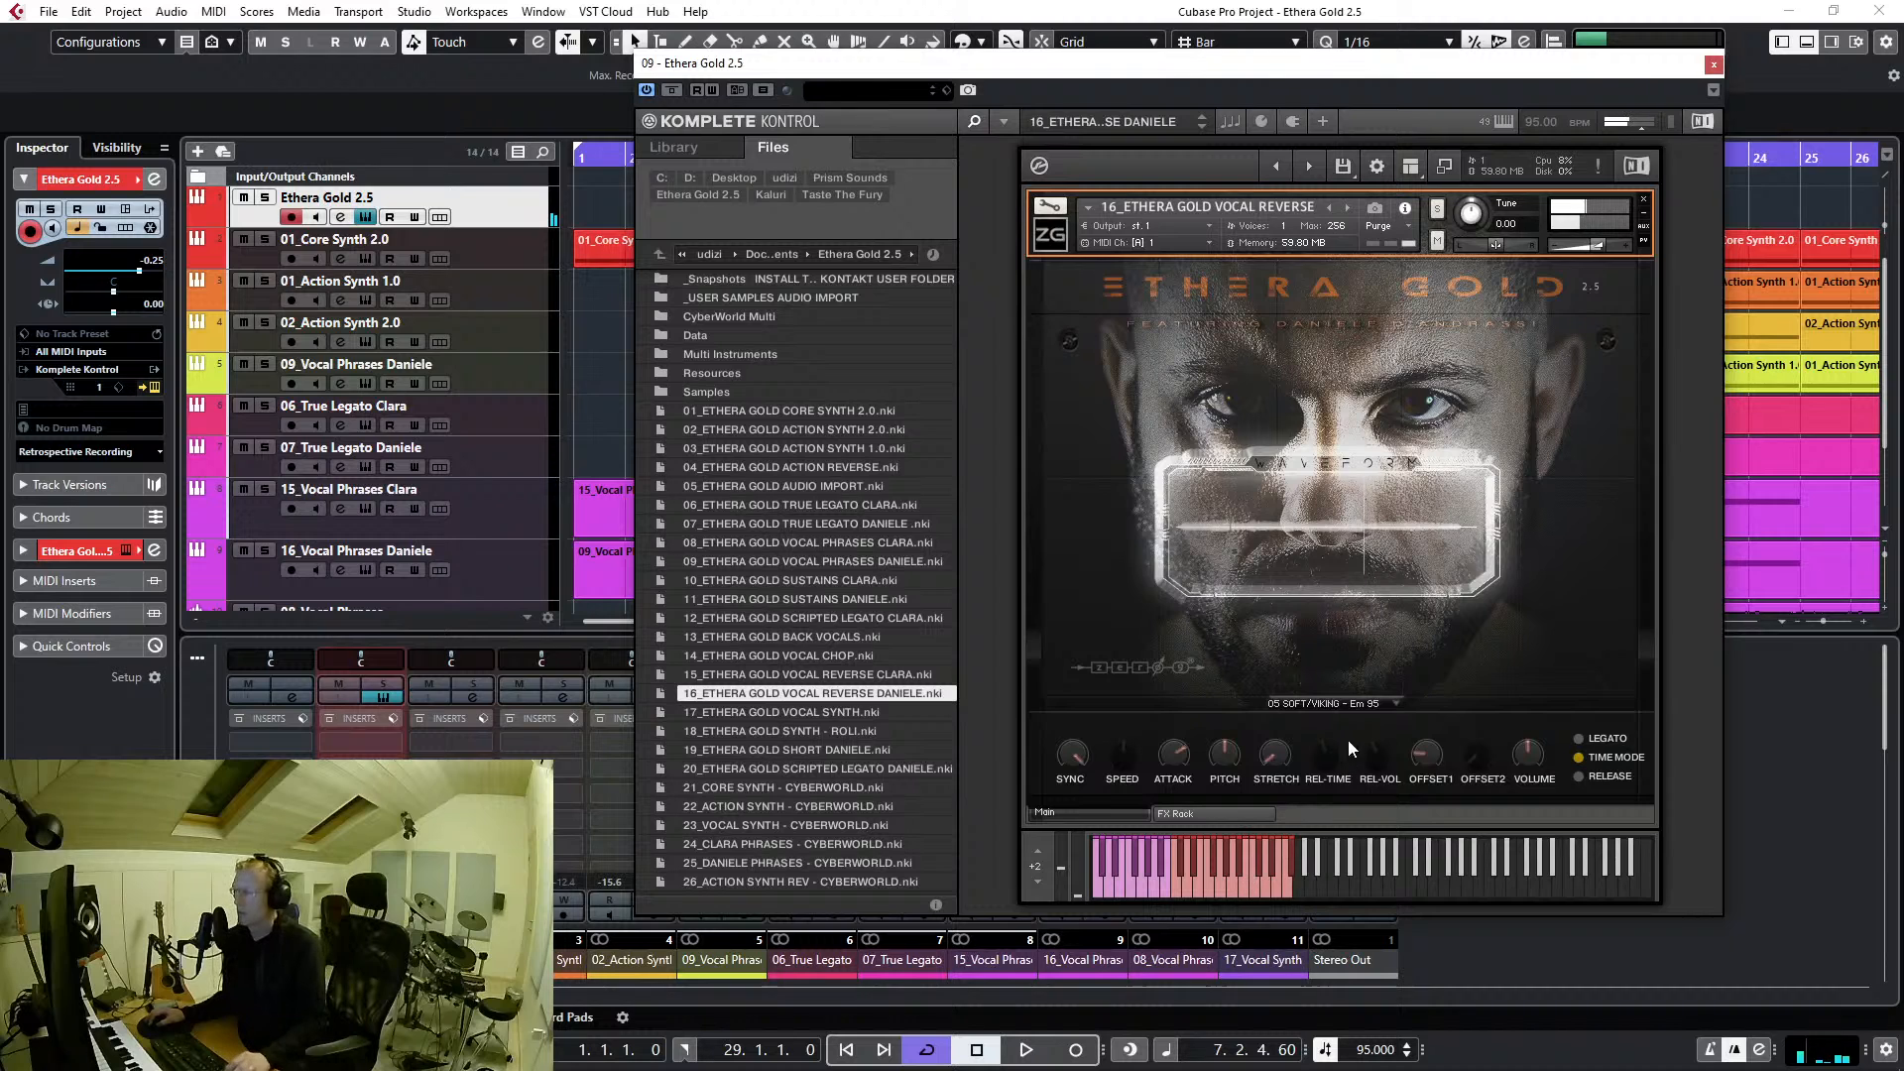
pyautogui.click(1328, 703)
pyautogui.click(1364, 830)
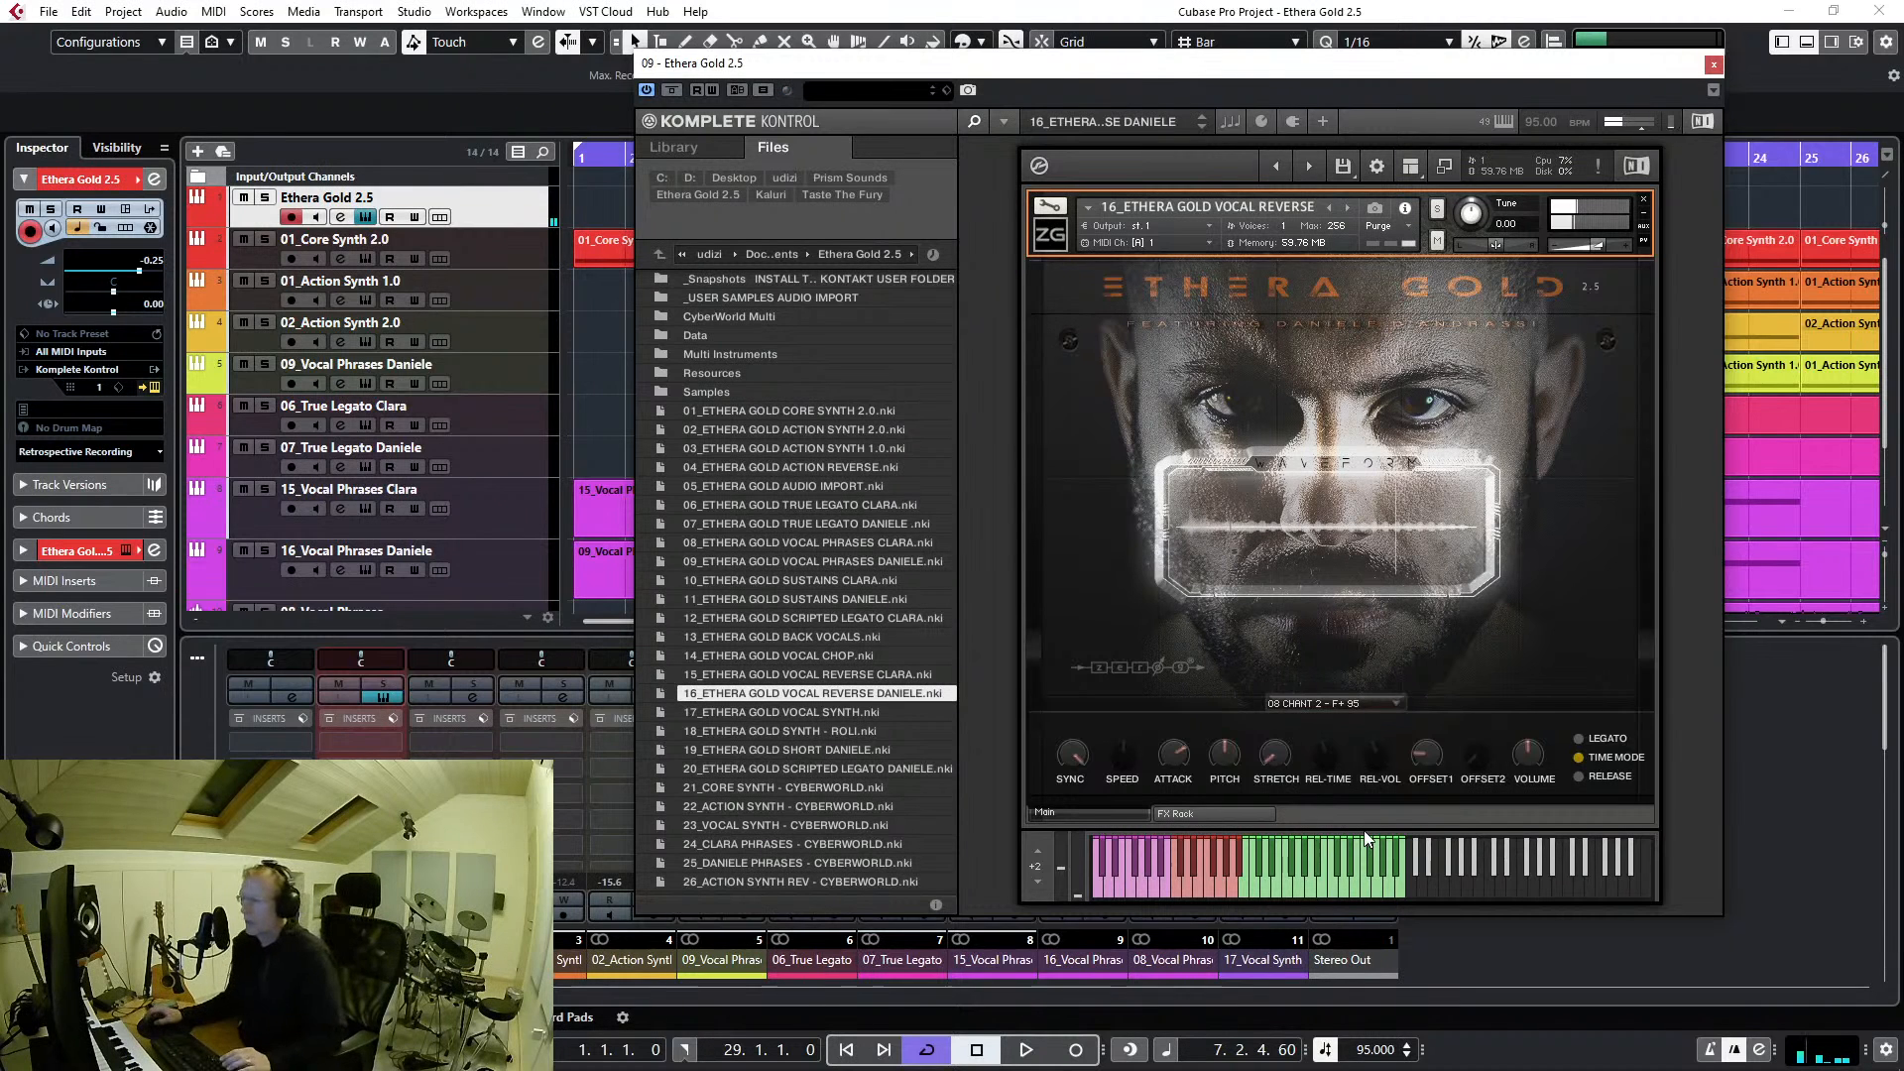
# Load the 17_ETHERA GOLD VOCAL SYNTH instrument and choose the snapshot 00 Tree of Life
pyautogui.doubleClick(865, 711)
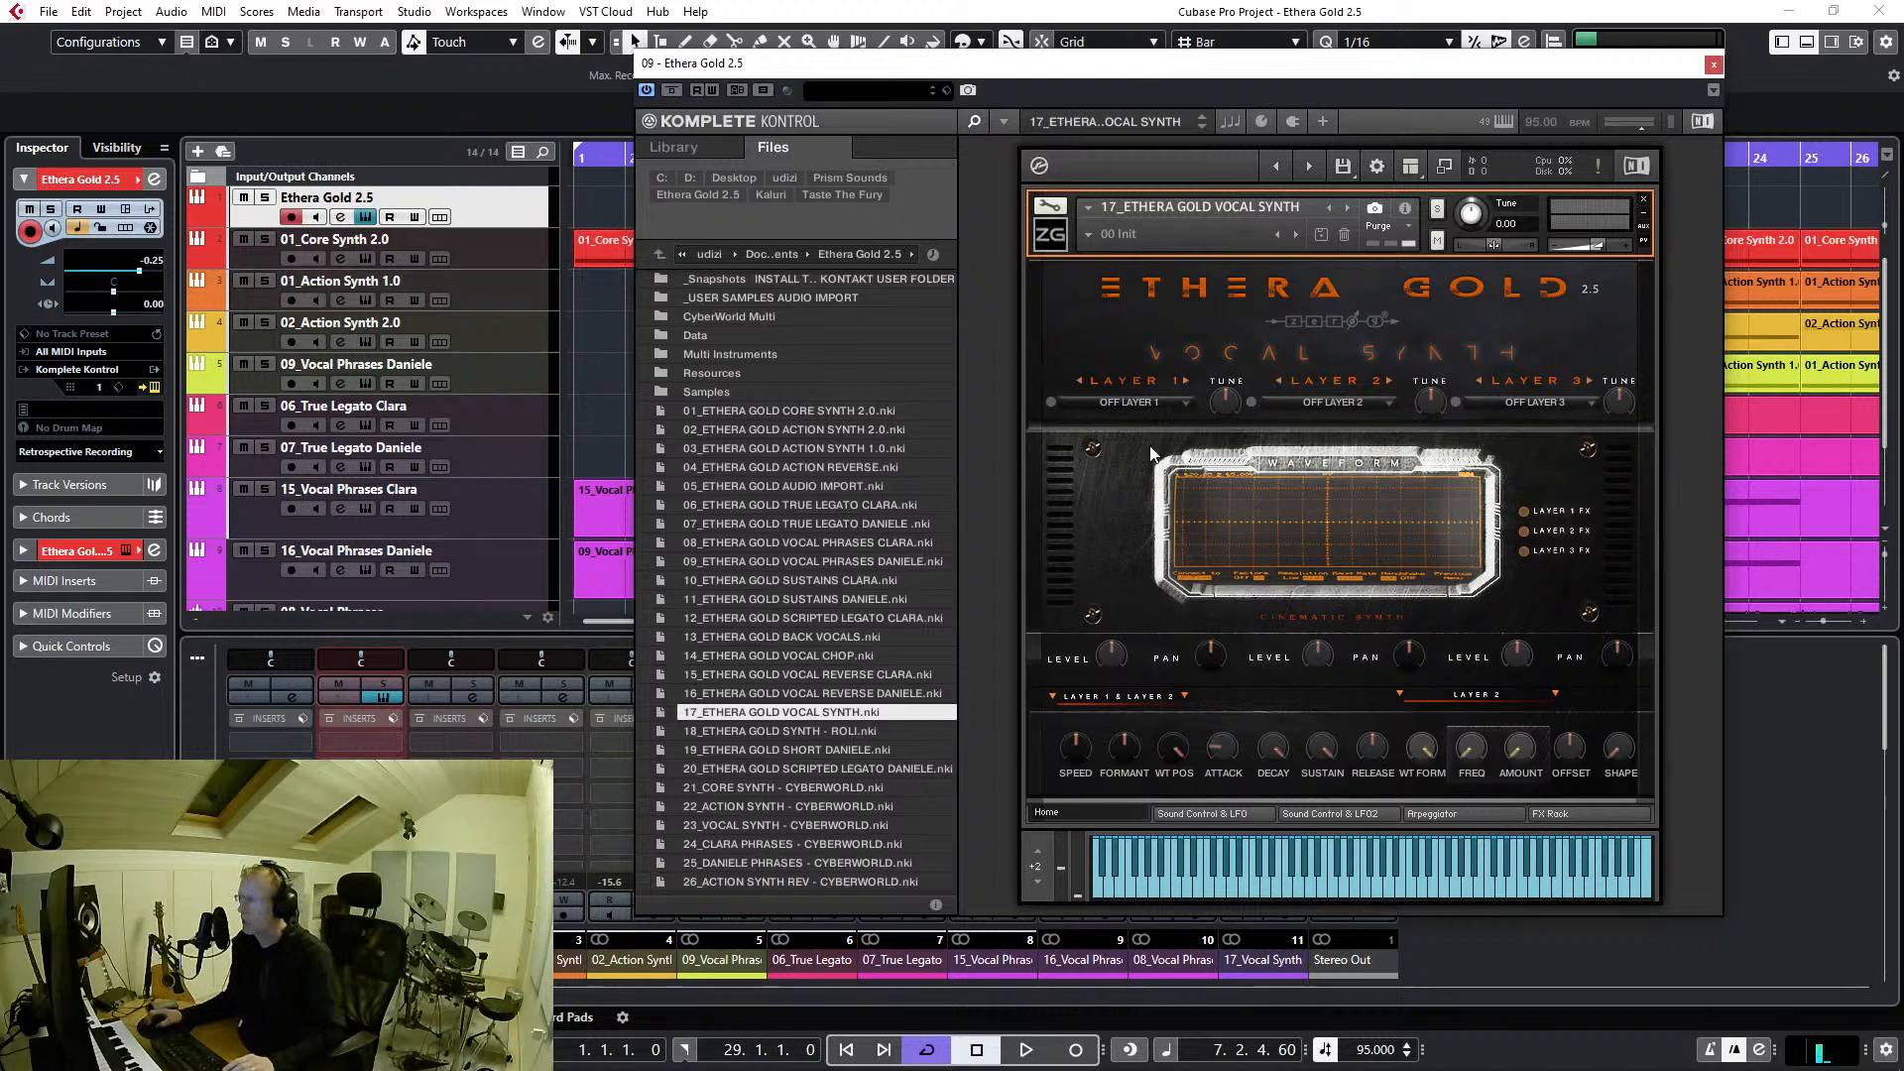
pyautogui.click(1105, 235)
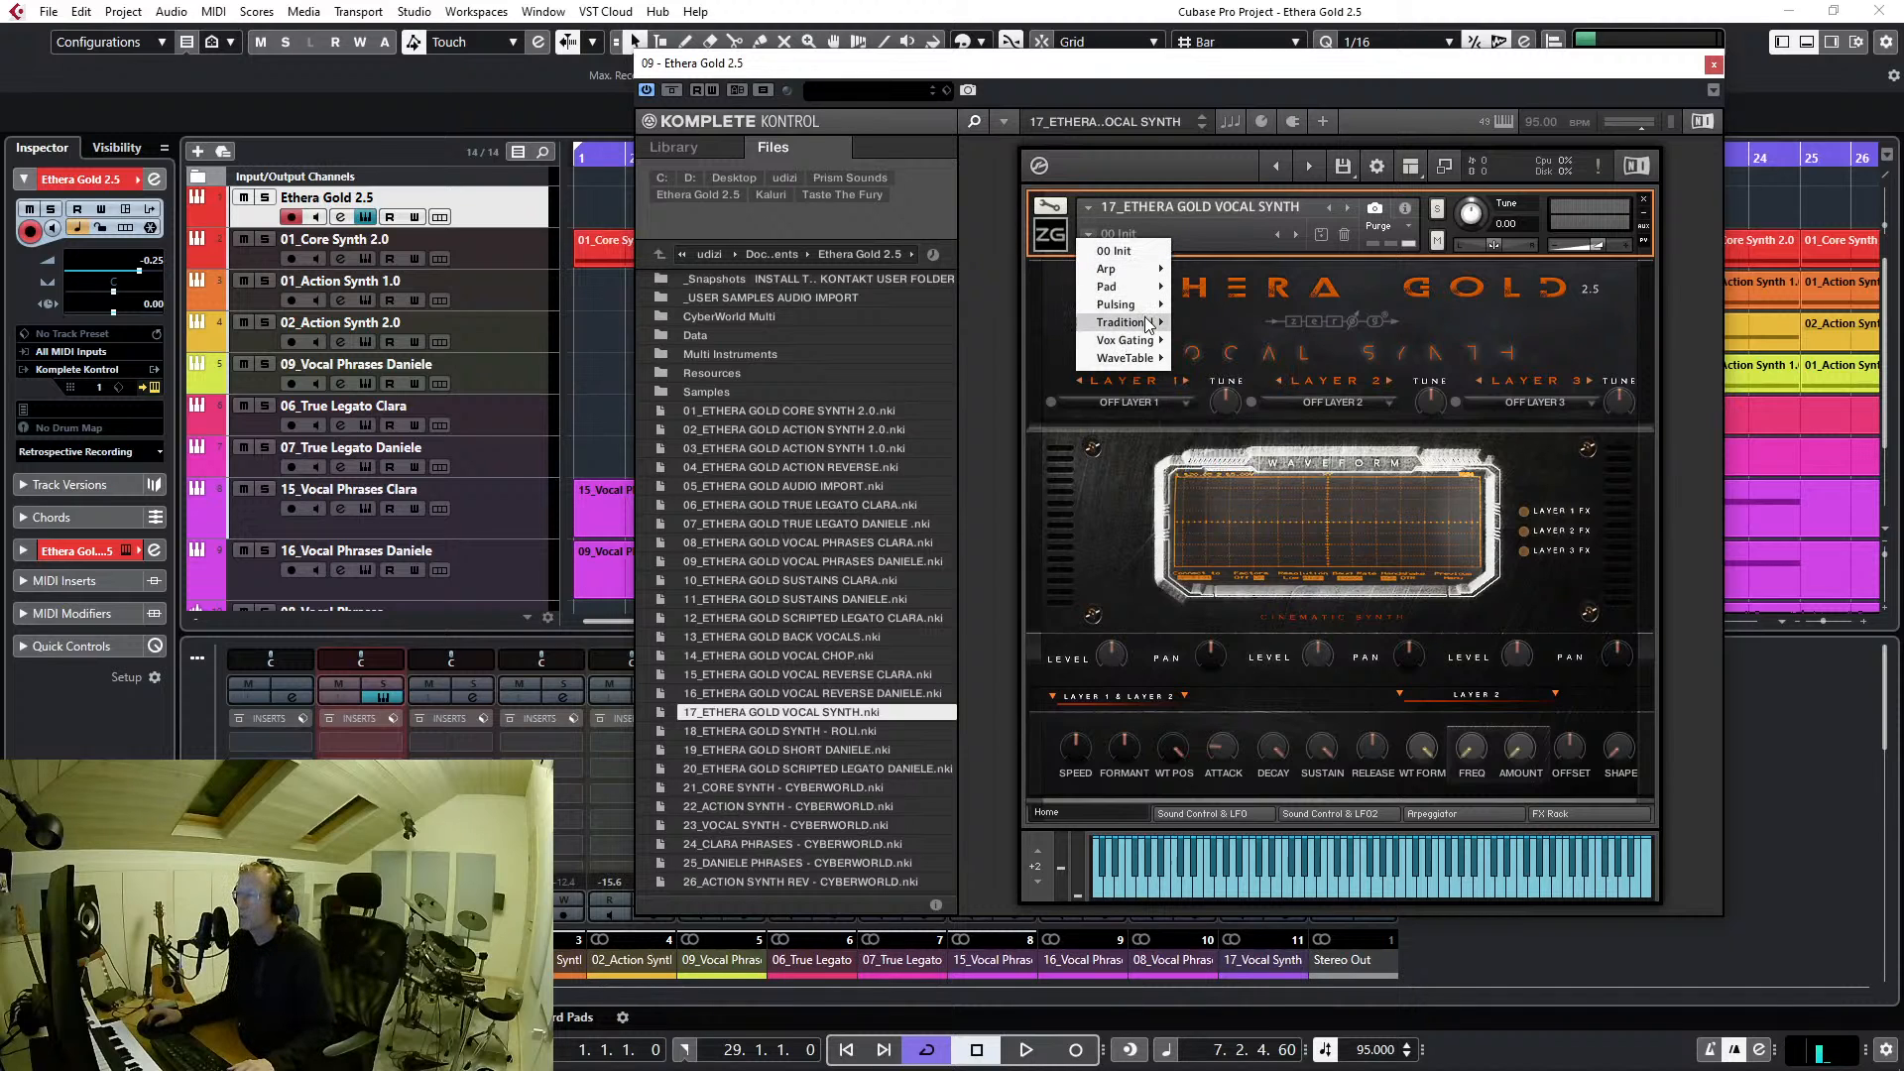
pyautogui.moveTo(1150, 322)
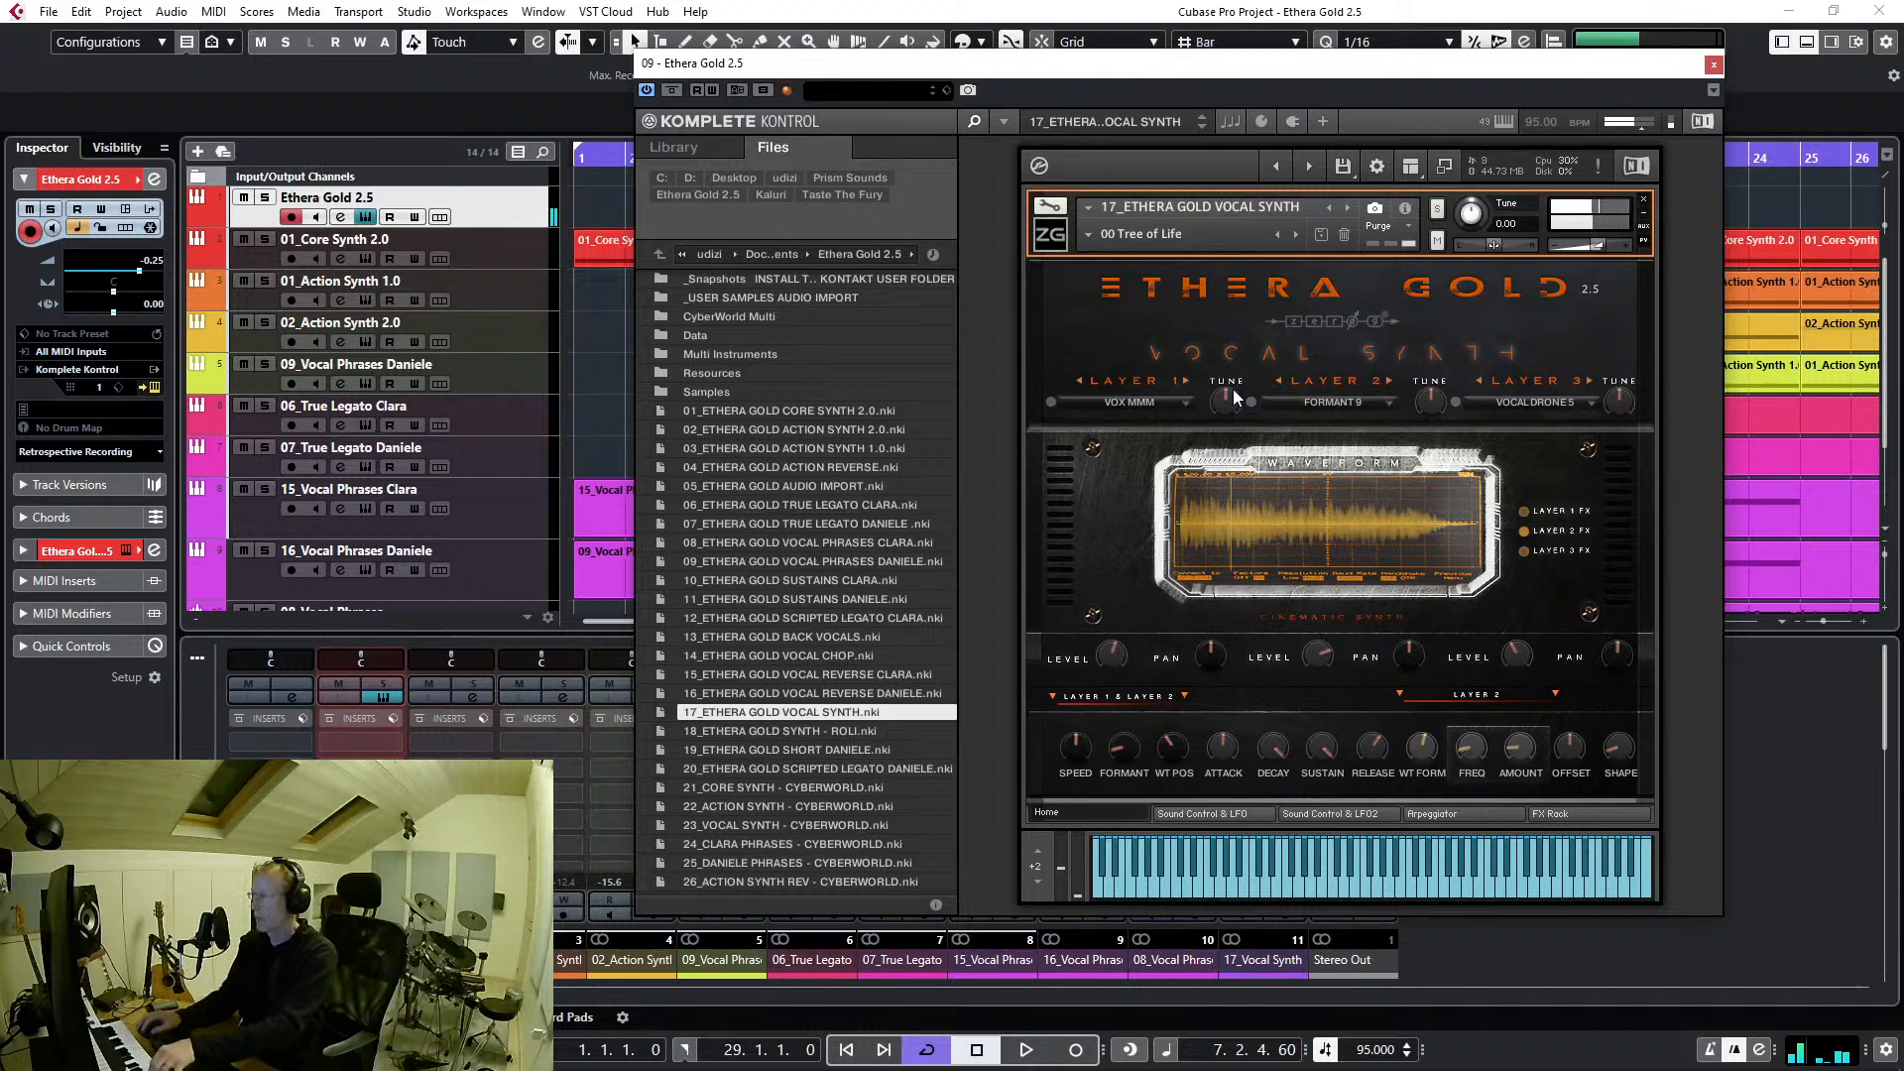
# Set the vocal synth's Layer 1 source to VOX PHONEMES and its Layer 2 source to FORMANT 3
pyautogui.click(1150, 401)
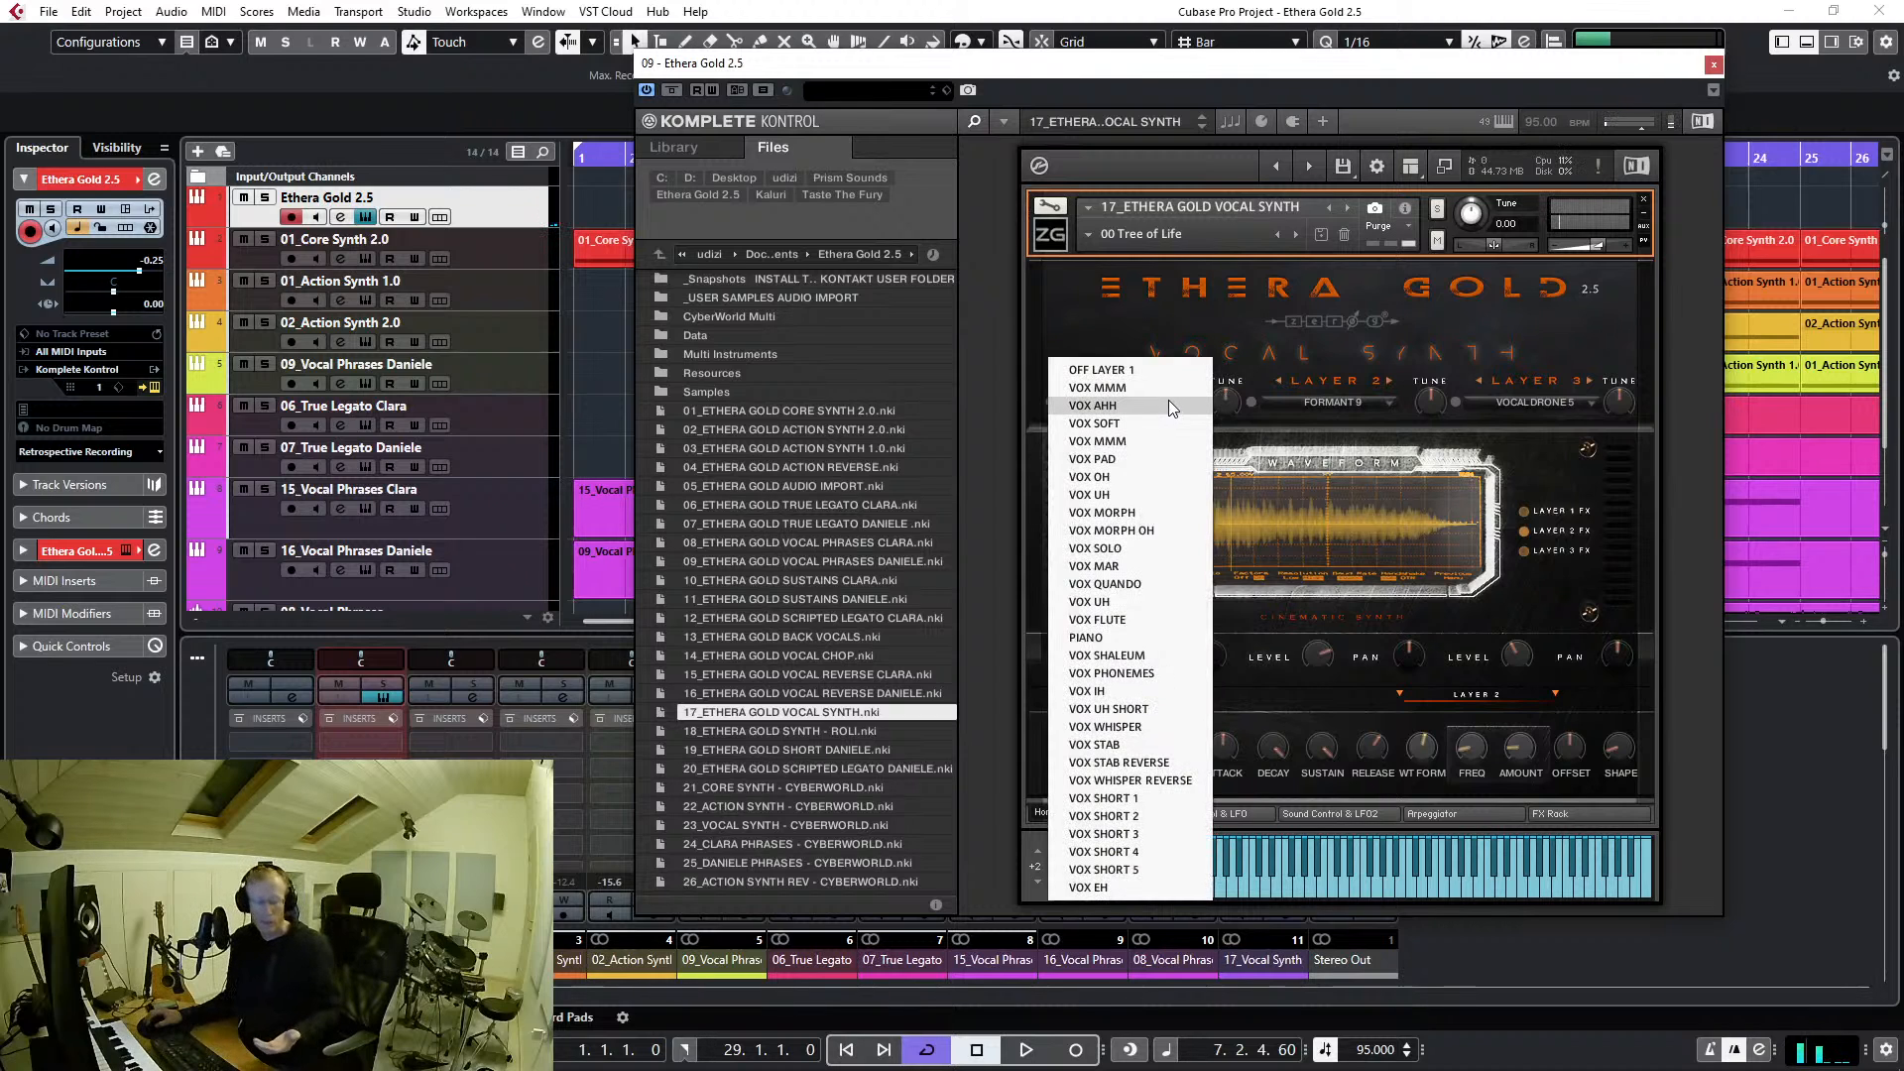
pyautogui.click(1136, 673)
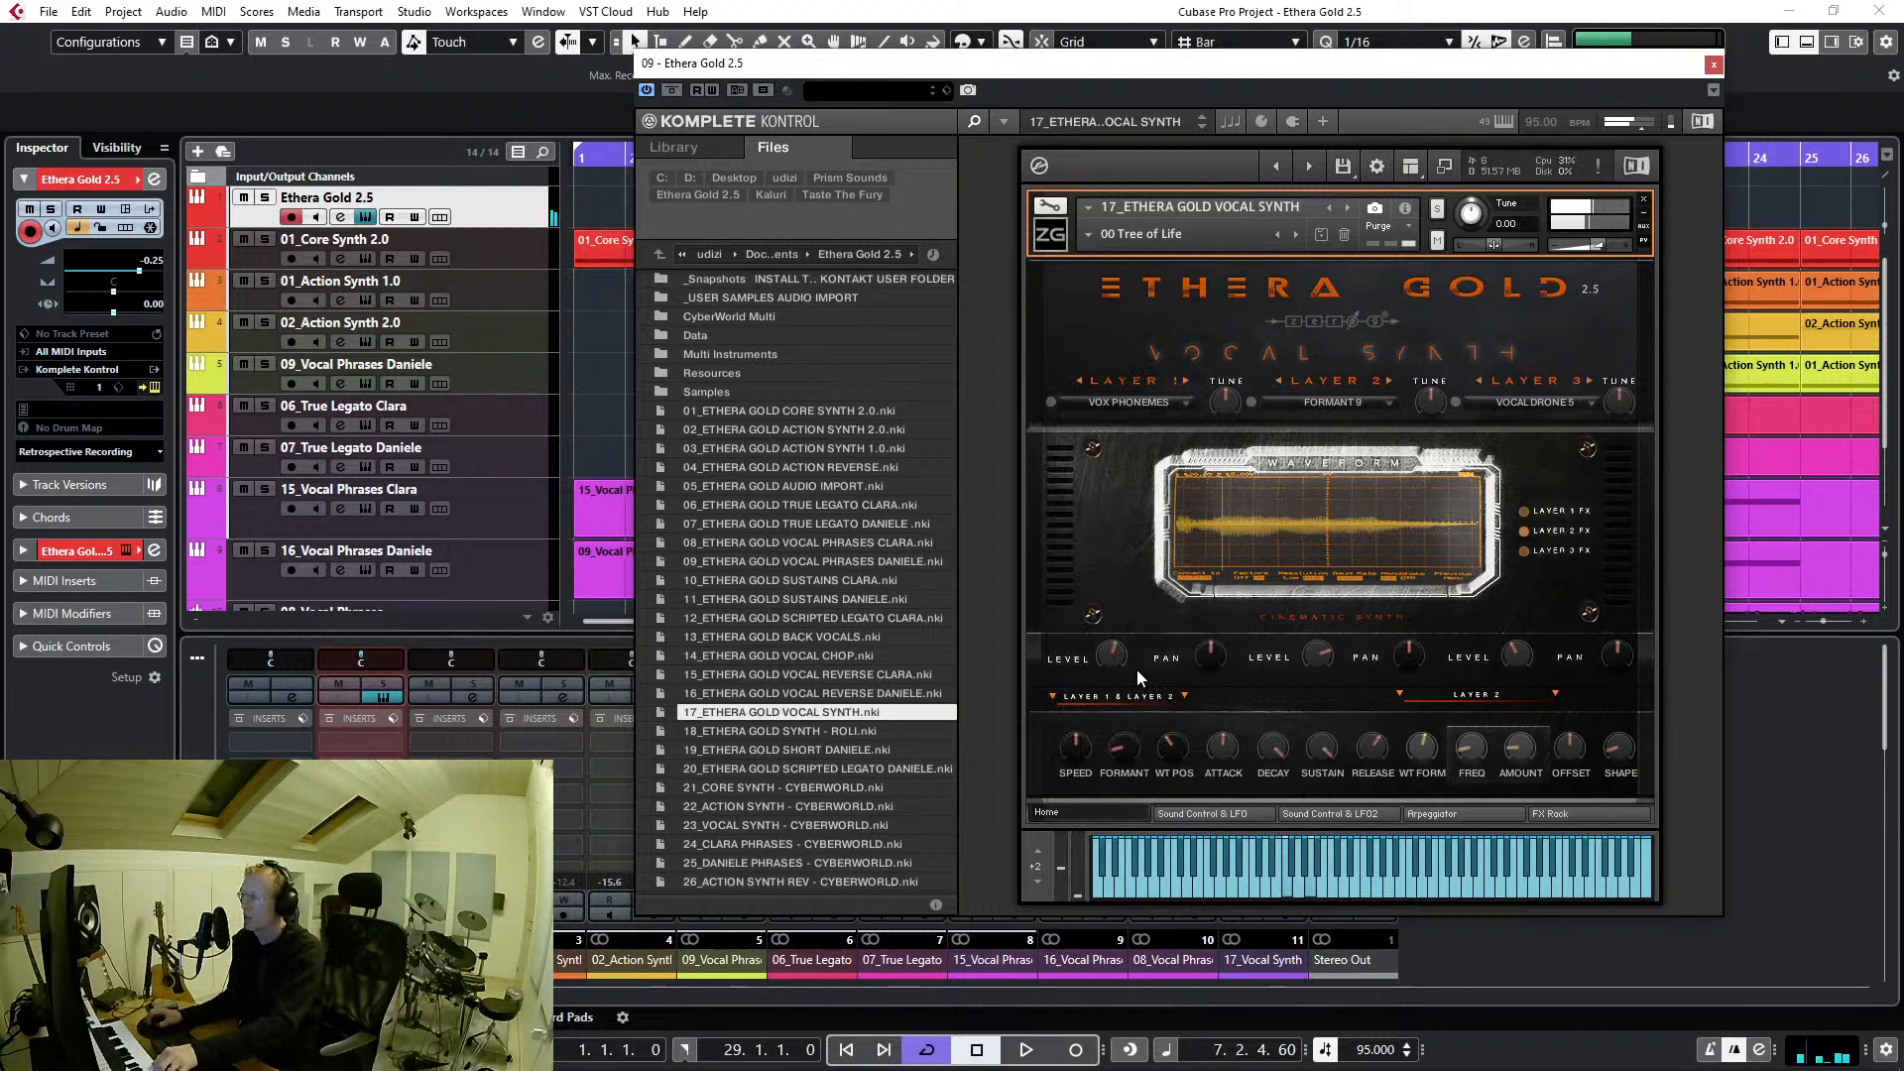
pyautogui.click(1377, 401)
pyautogui.click(1329, 474)
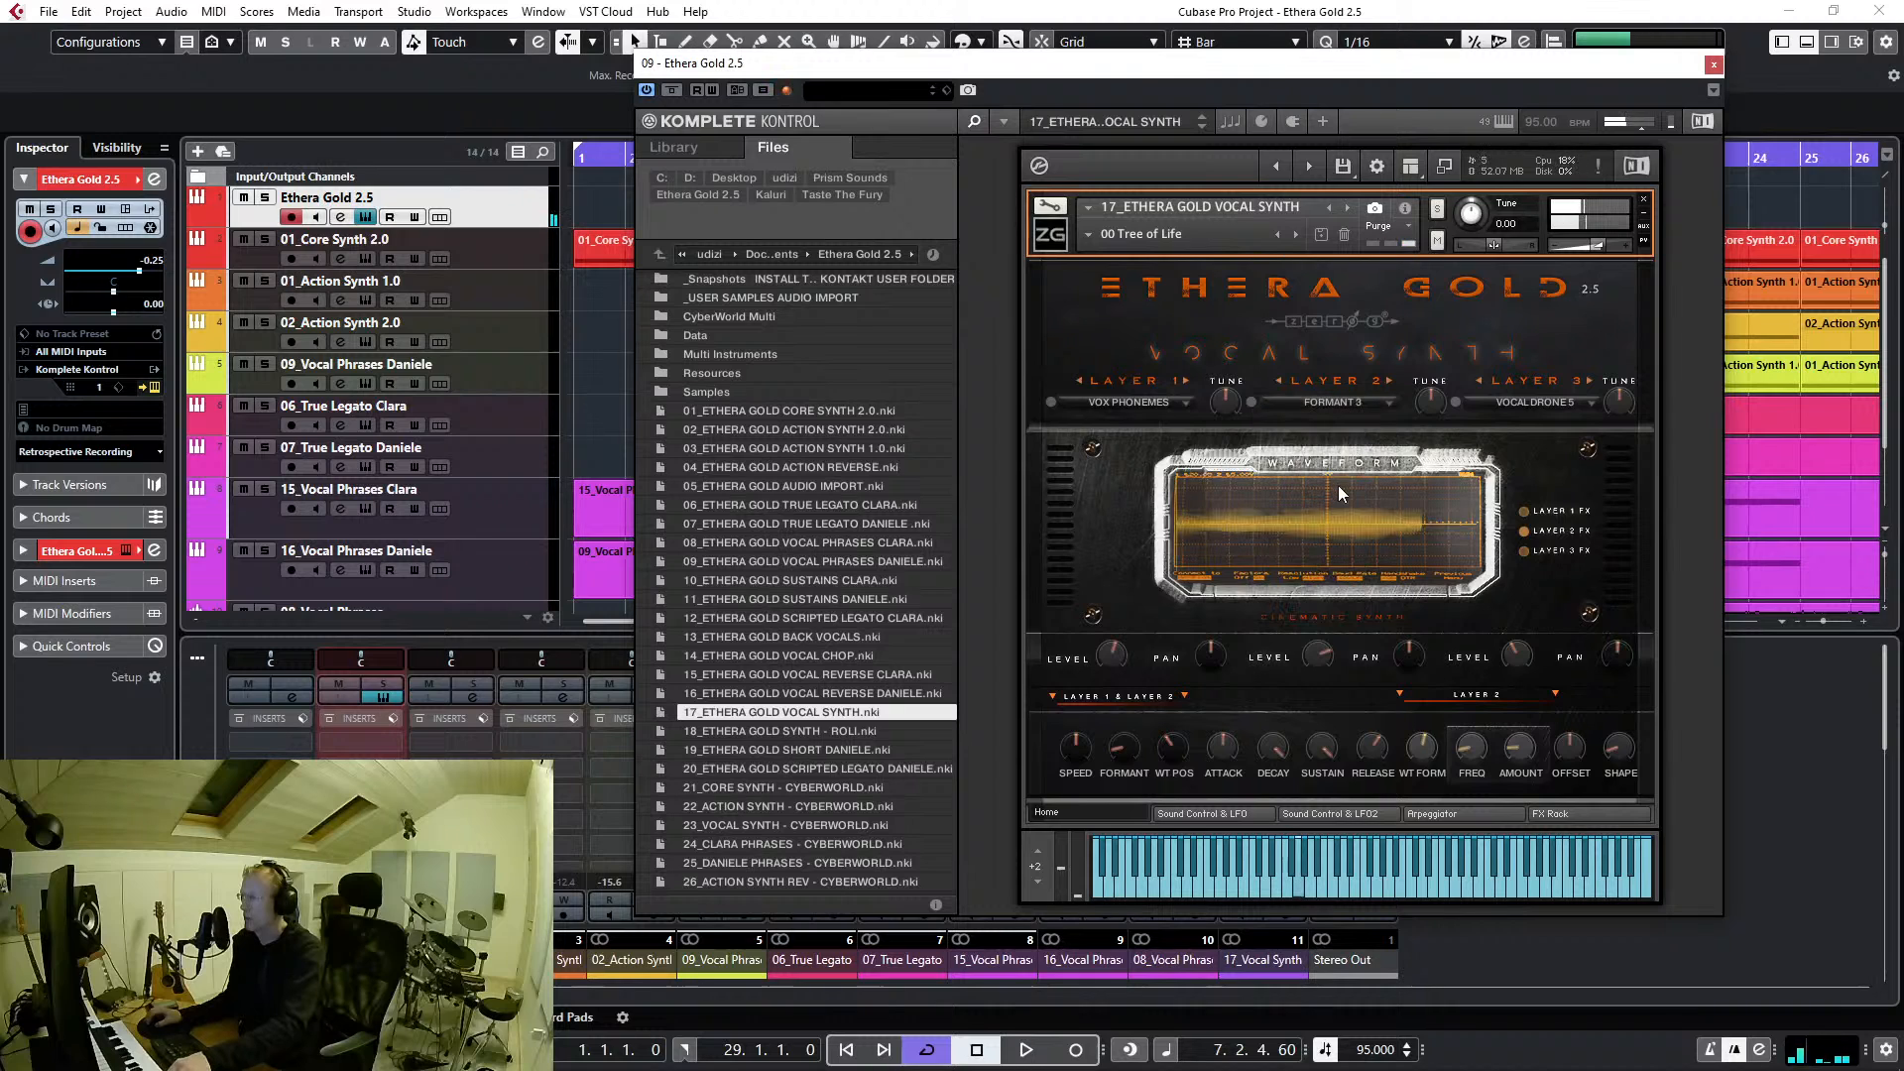
# Set the vocal synth's Layer 3 source to TU-RU LOOP LEG and raise the Layer 2 tuning to 12.00
pyautogui.click(1554, 415)
pyautogui.click(1538, 620)
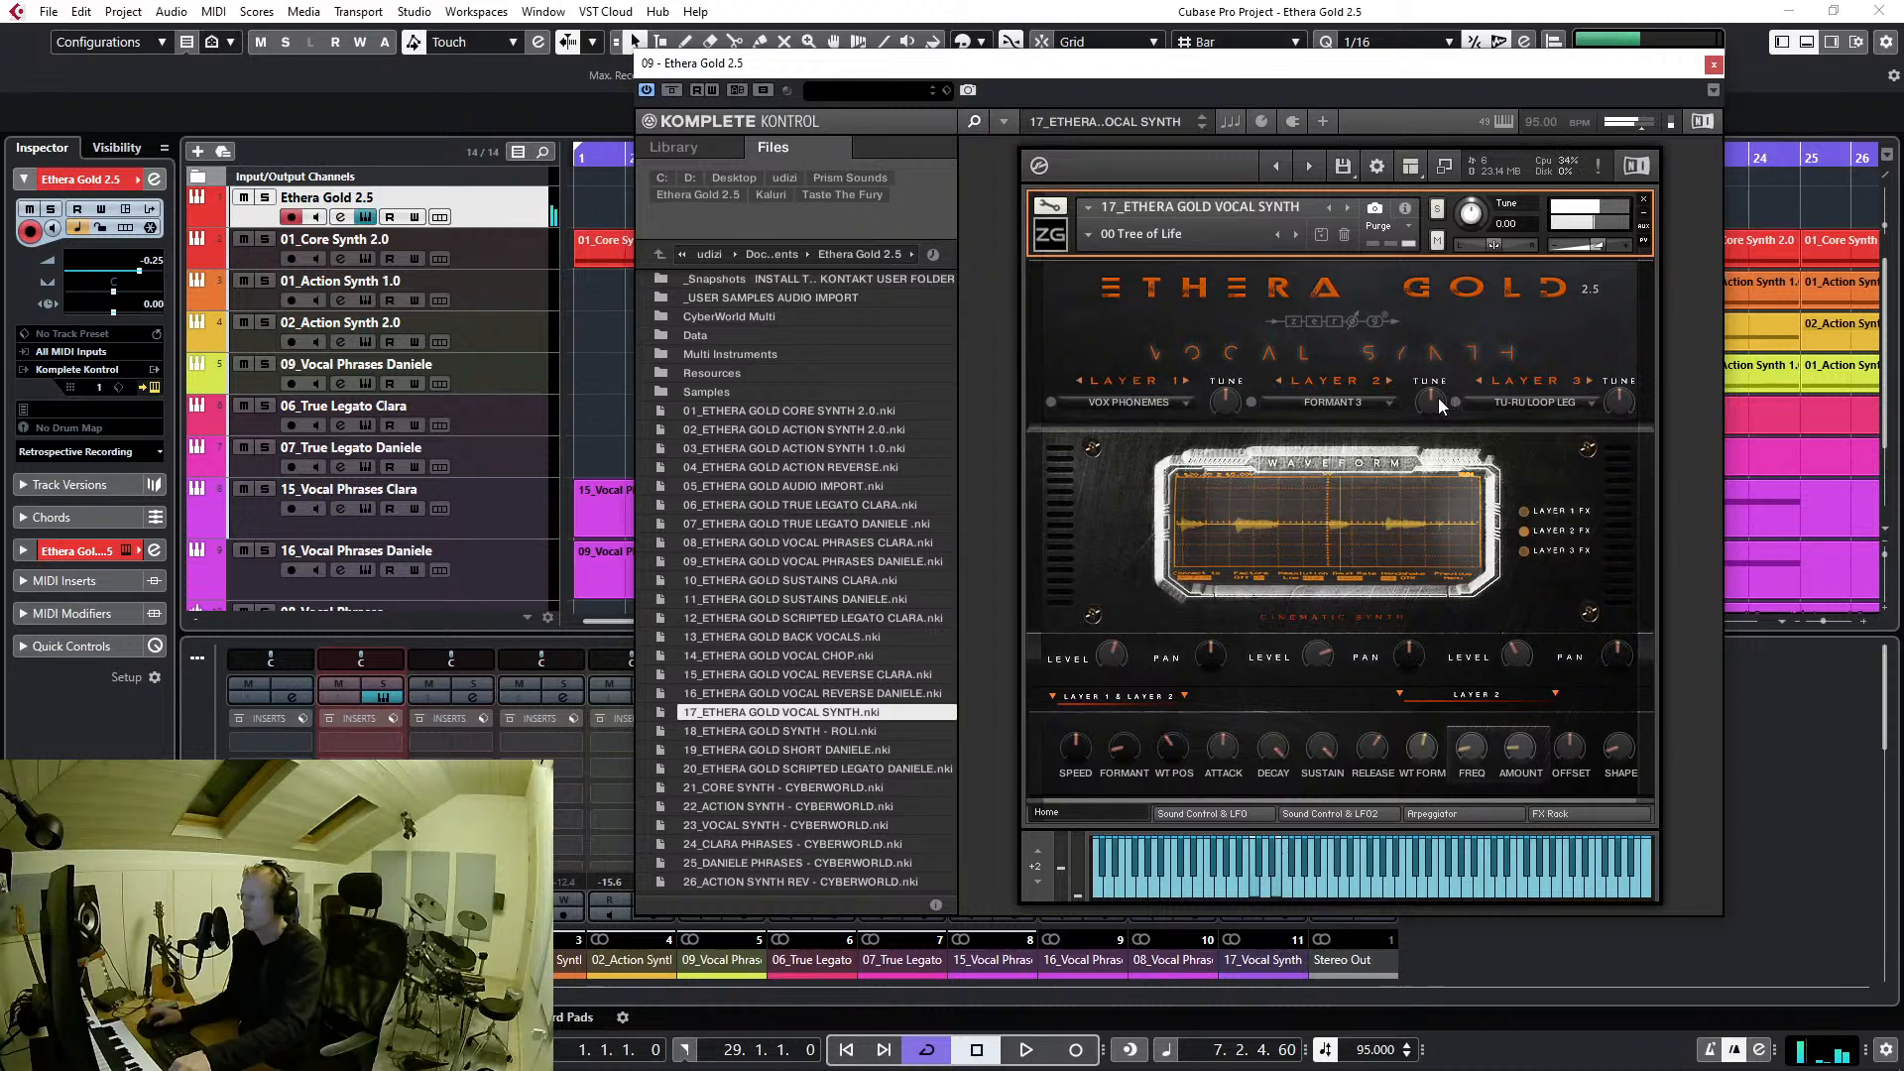
pyautogui.moveTo(1437, 396); pyautogui.dragTo(1437, 385)
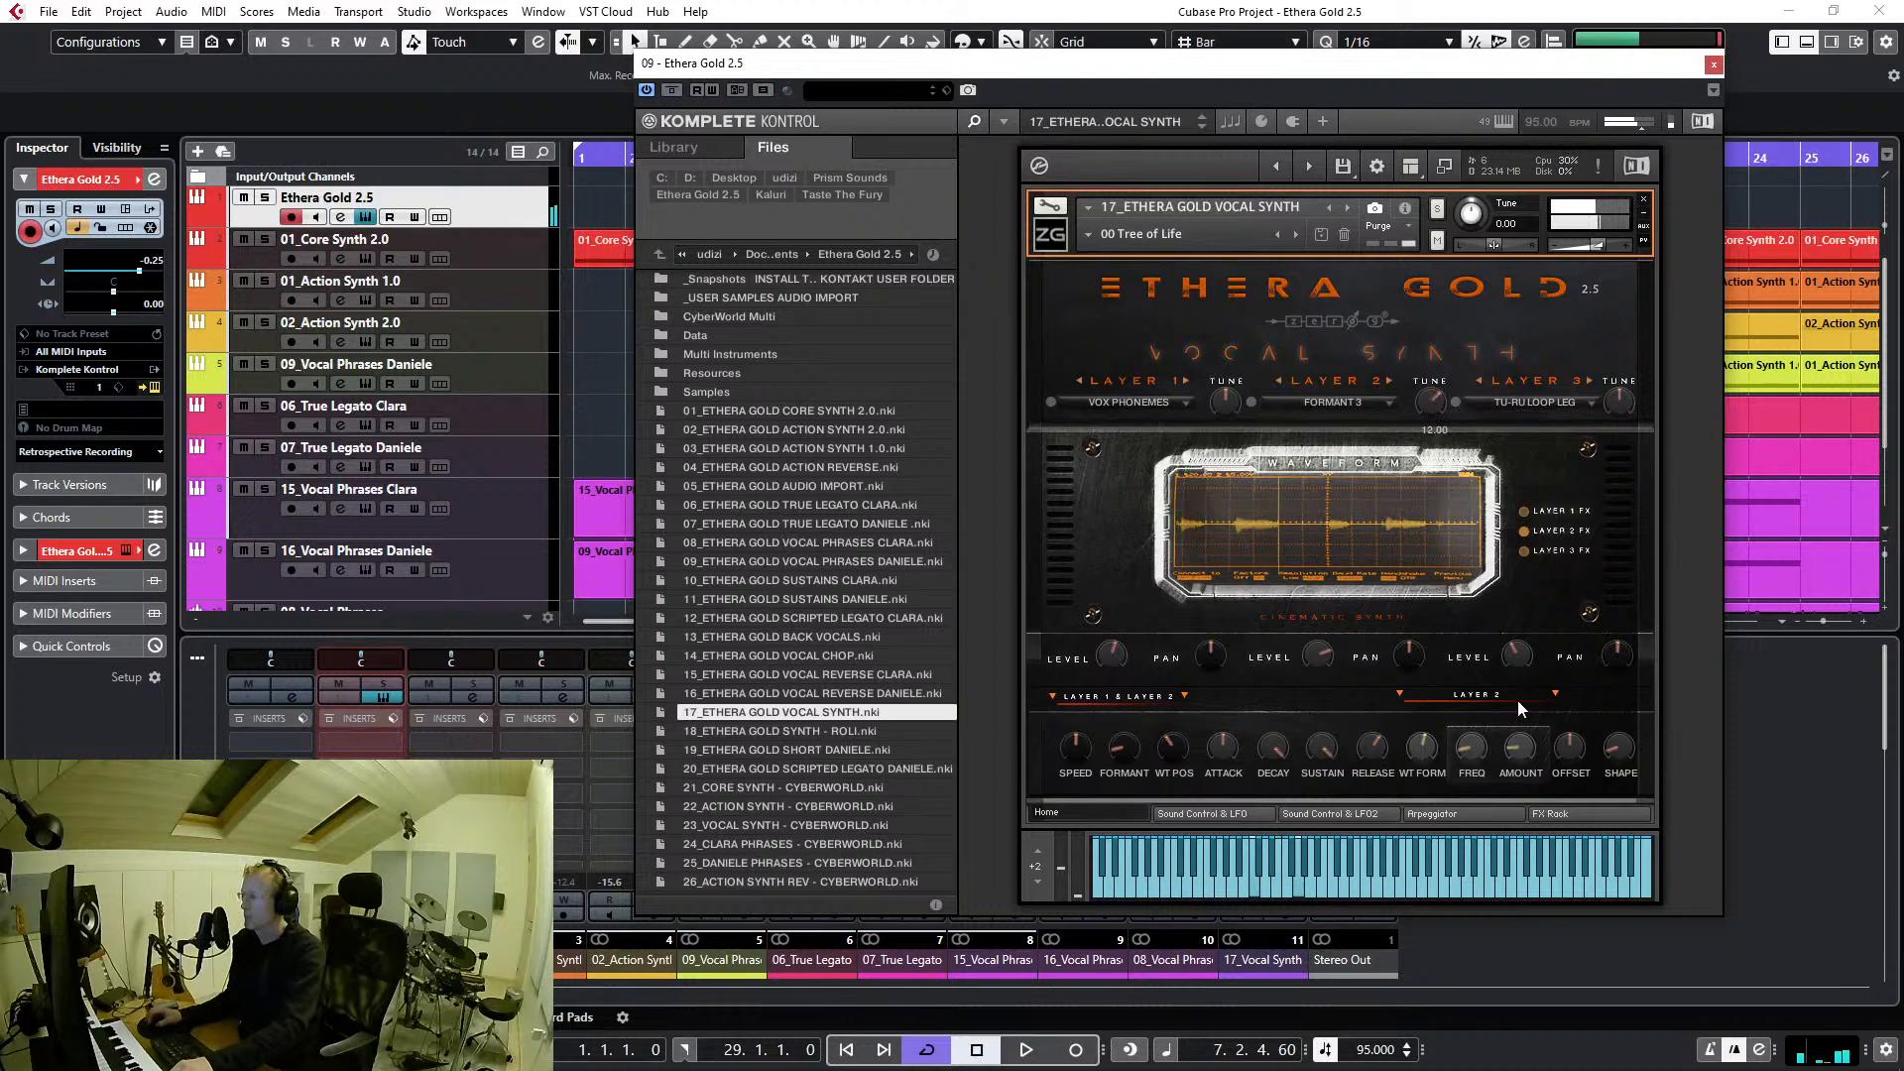
# Show the vocal synth's Arpeggiator and FX Rack, and try the Vox Gating snapshots 00 Gate Vox 01 and 00 Gate Vox 02
pyautogui.click(1486, 811)
pyautogui.click(1548, 815)
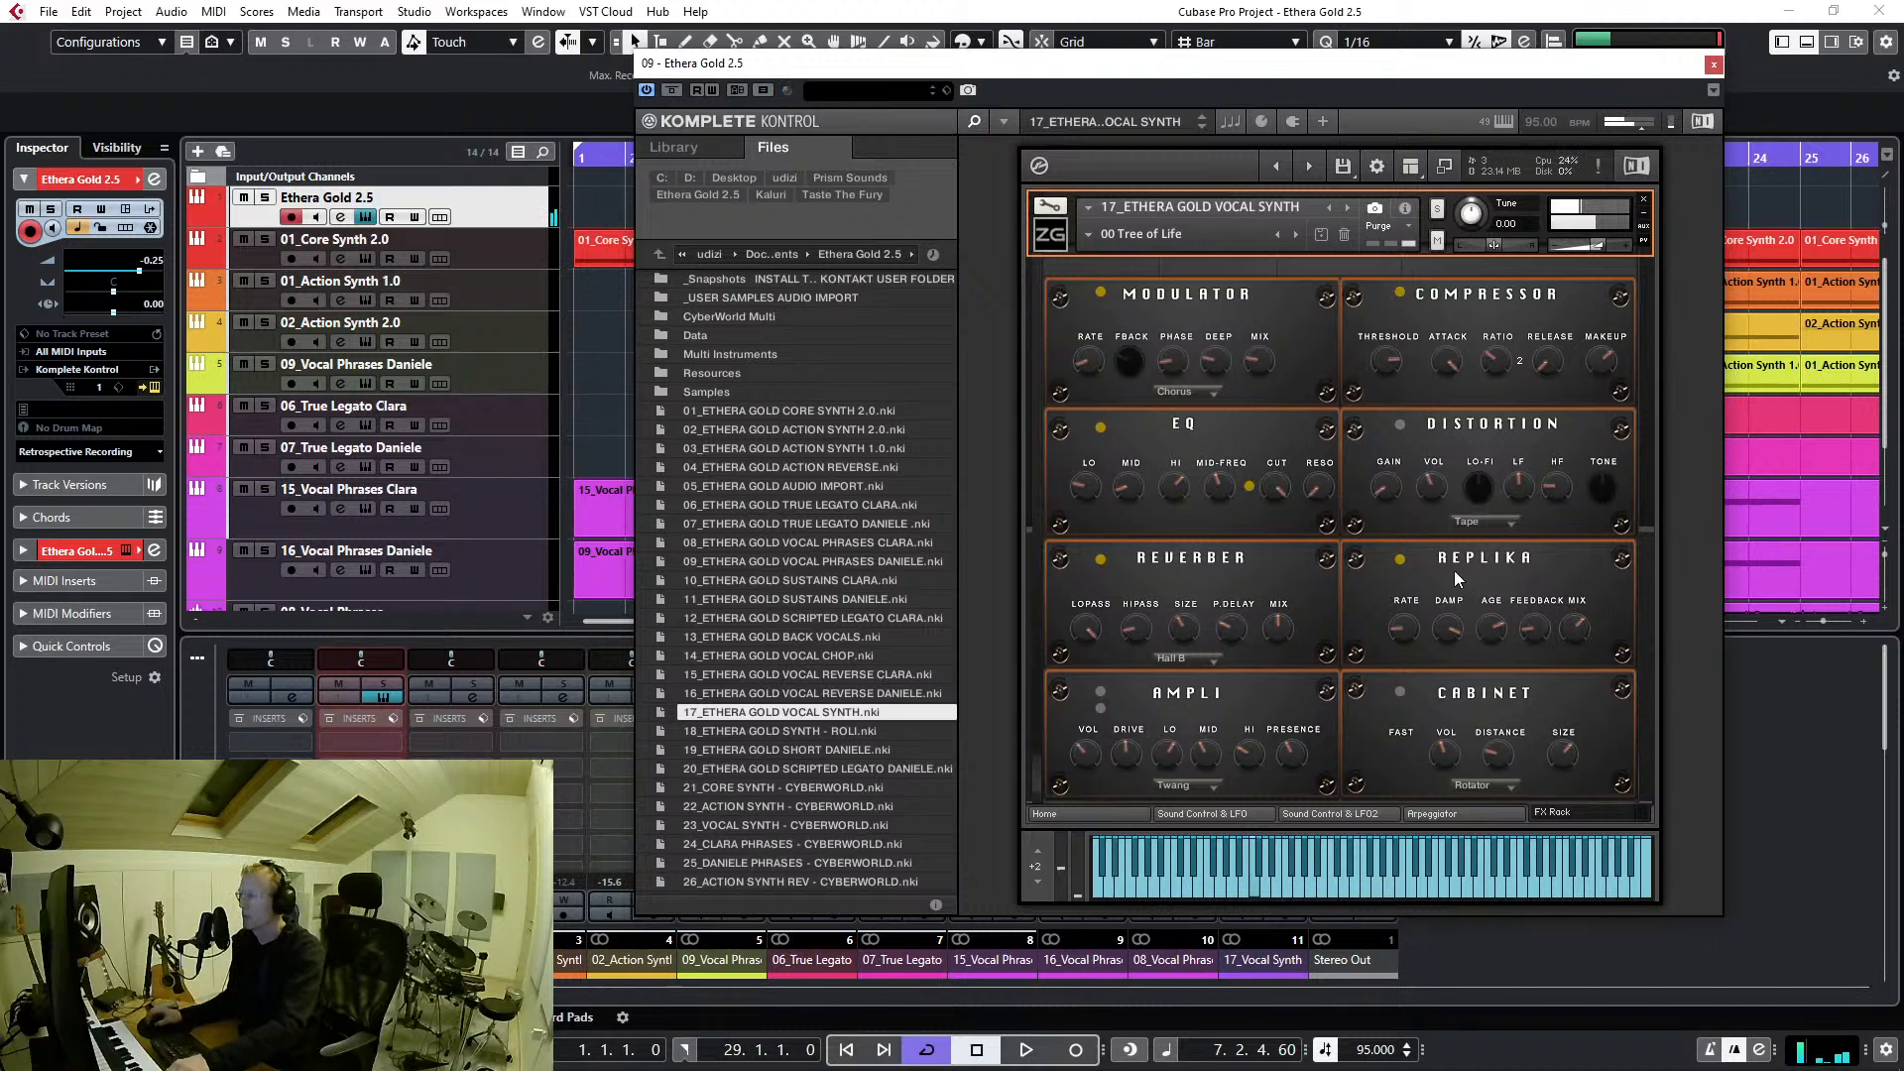
pyautogui.click(1090, 235)
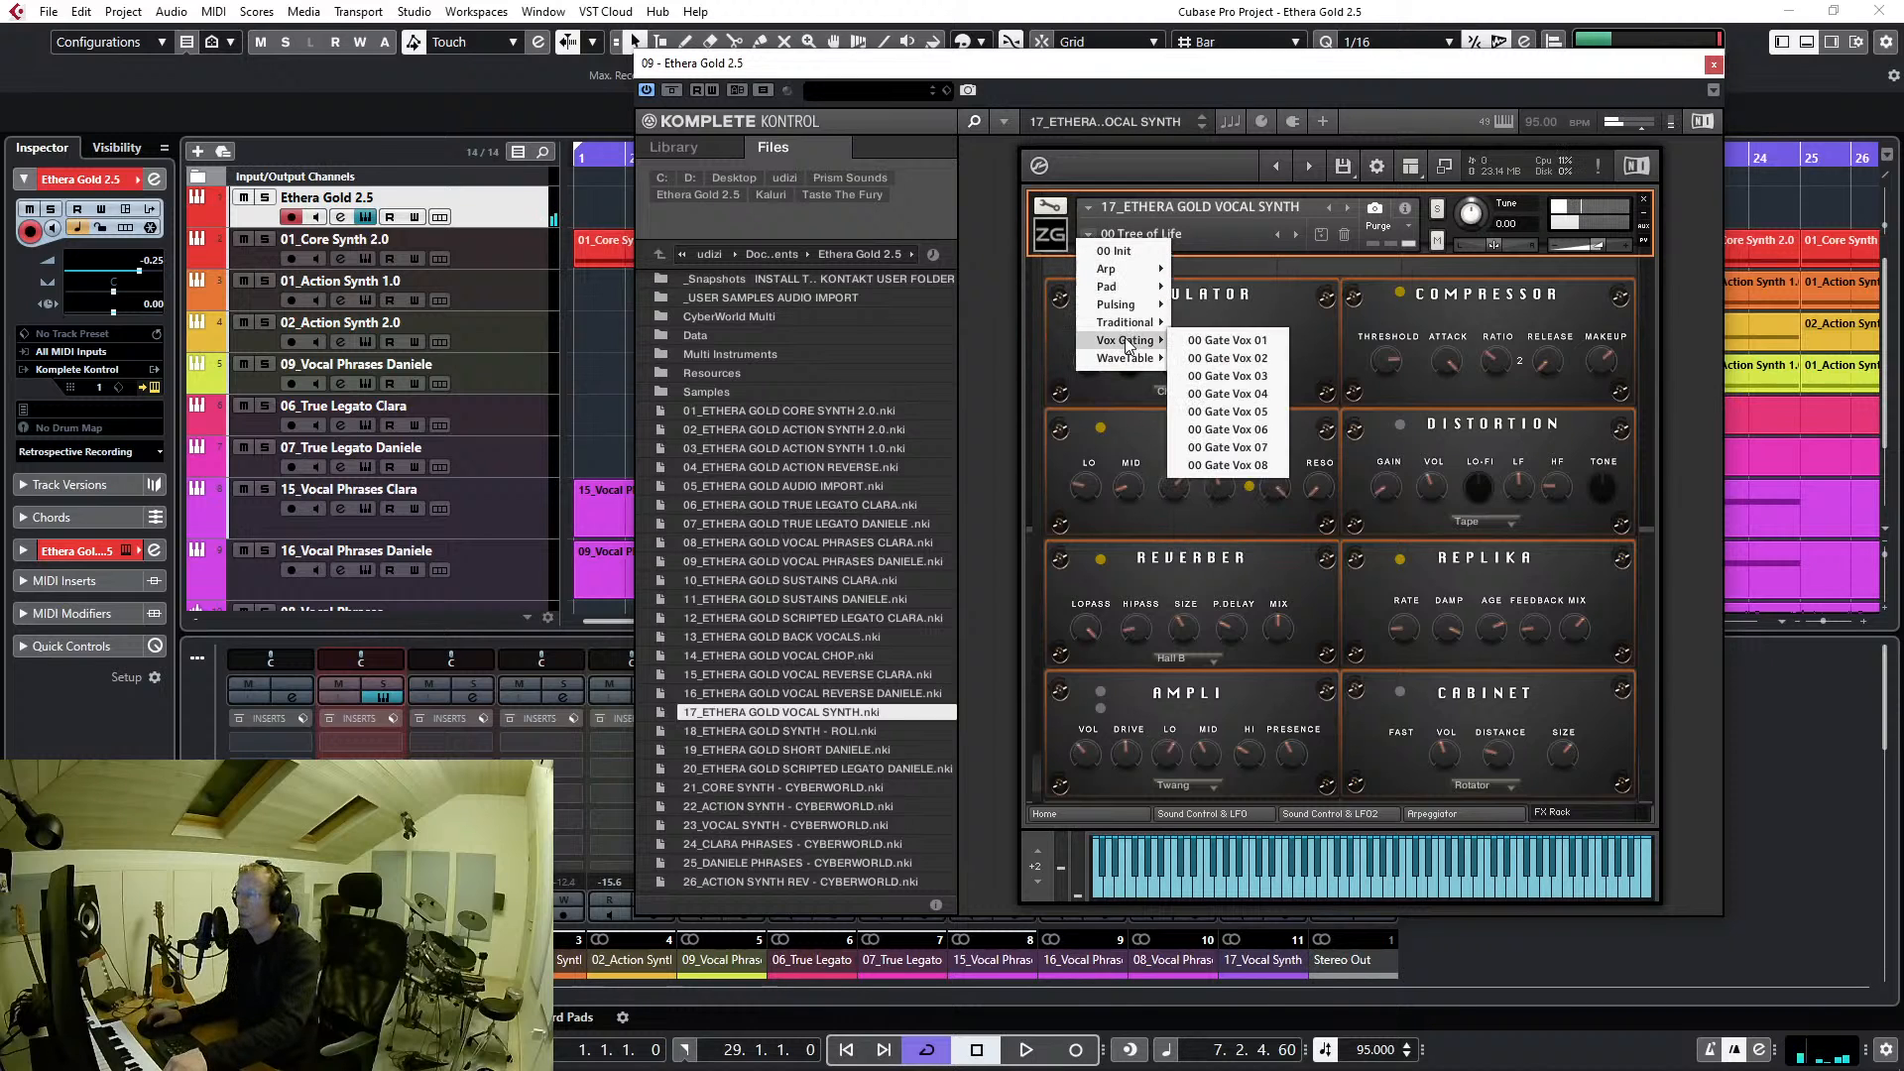
pyautogui.click(1210, 342)
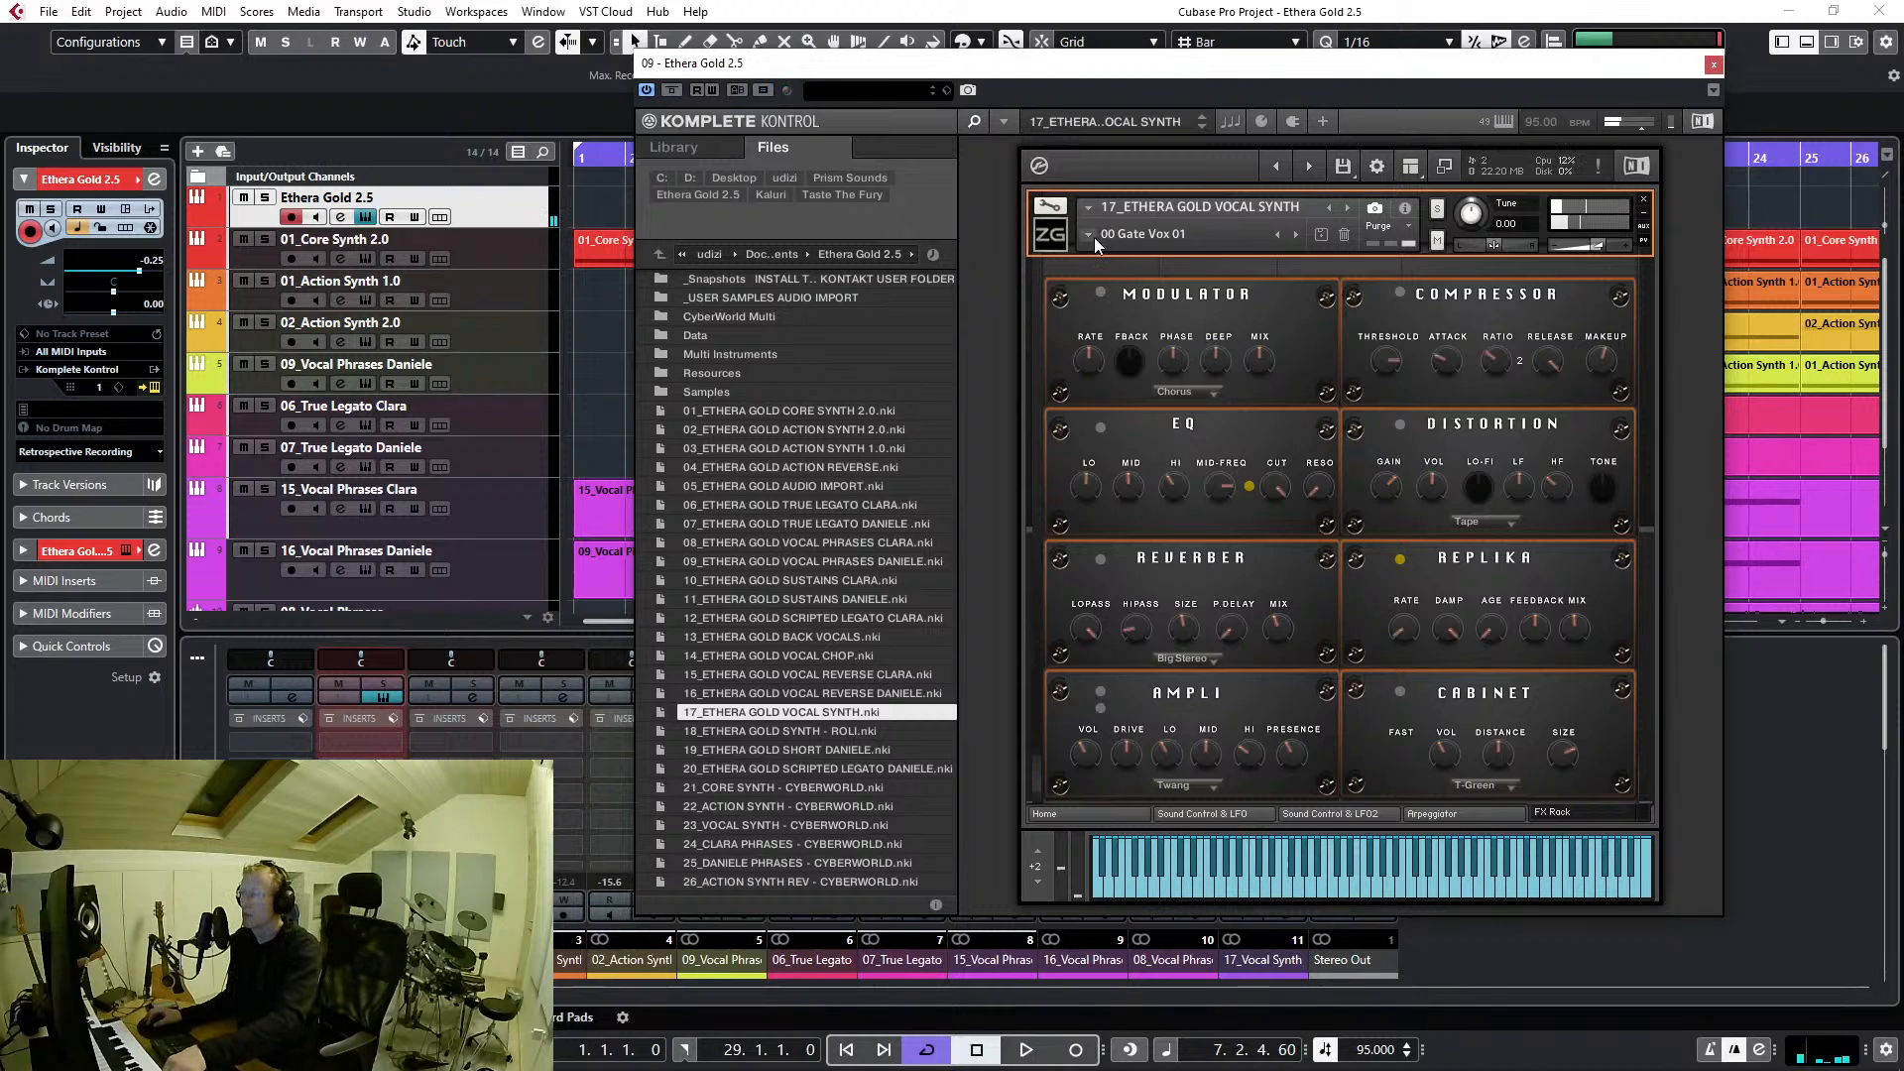
pyautogui.click(1294, 234)
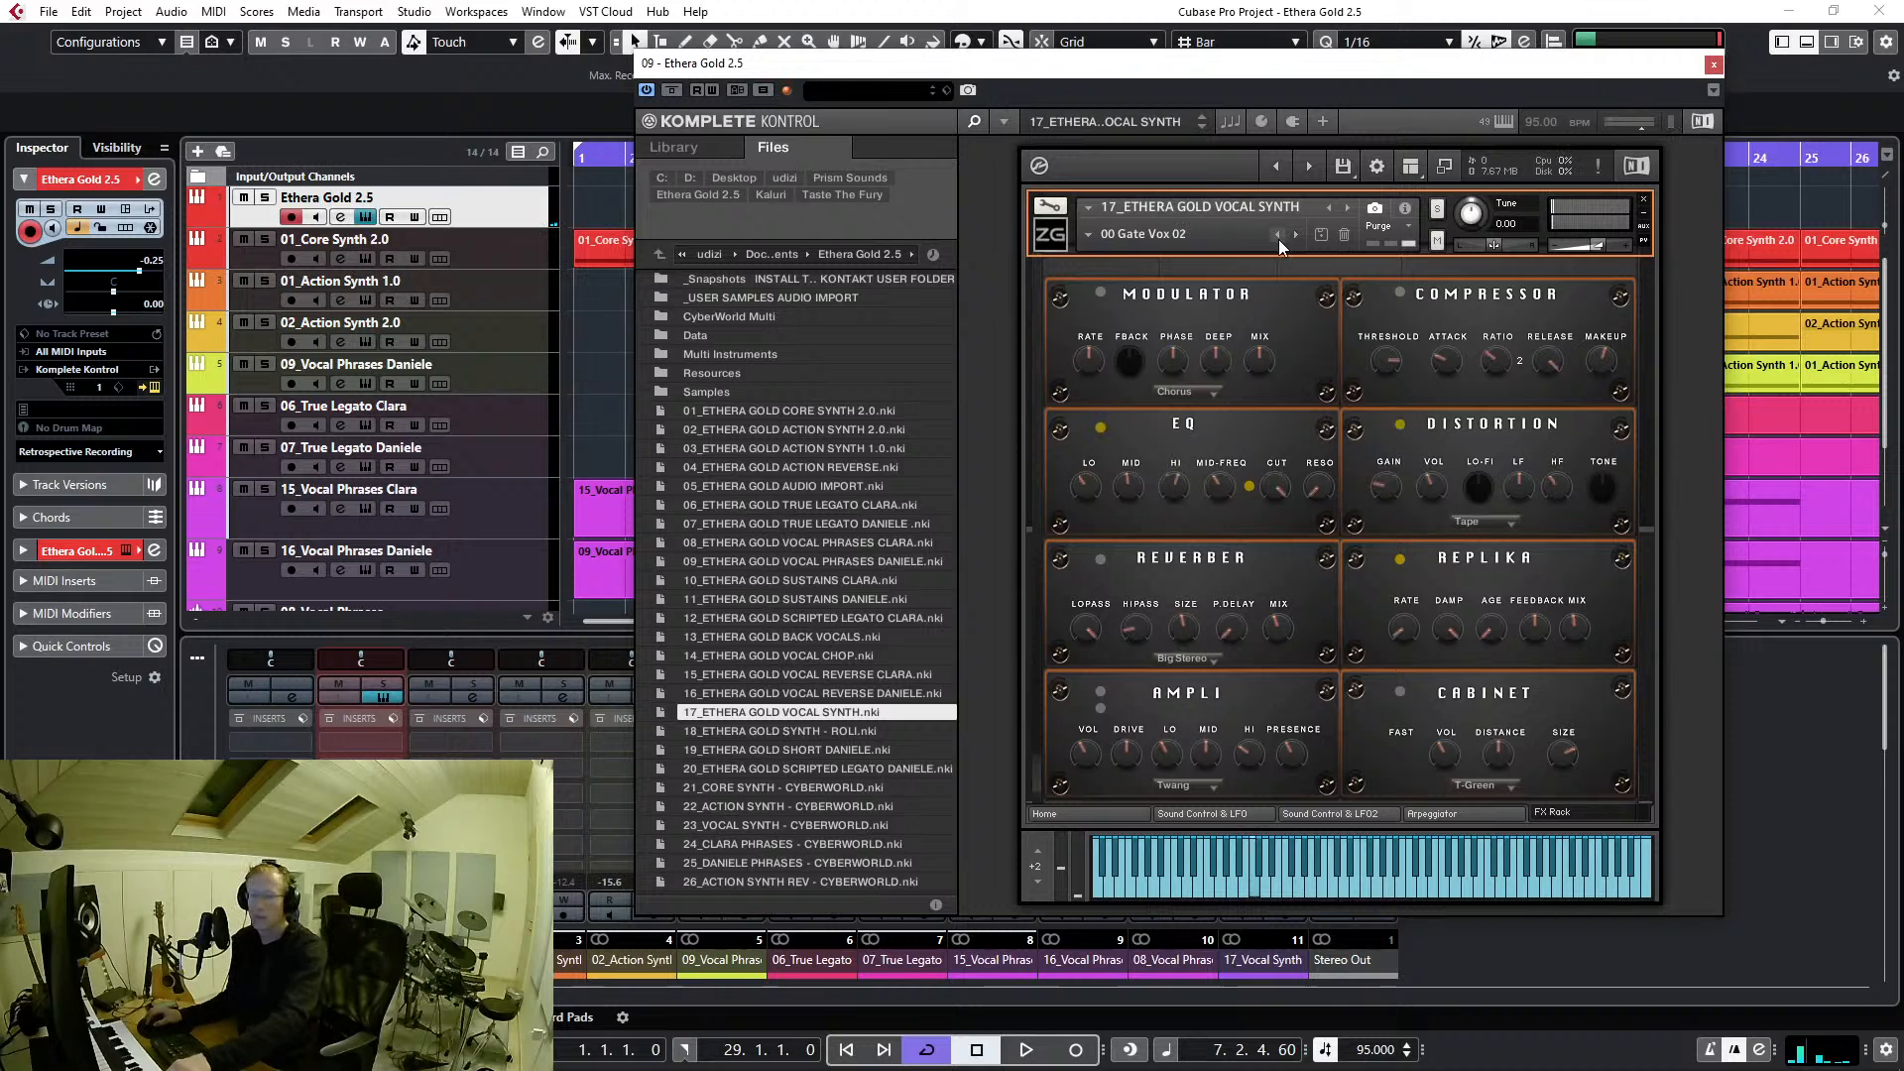
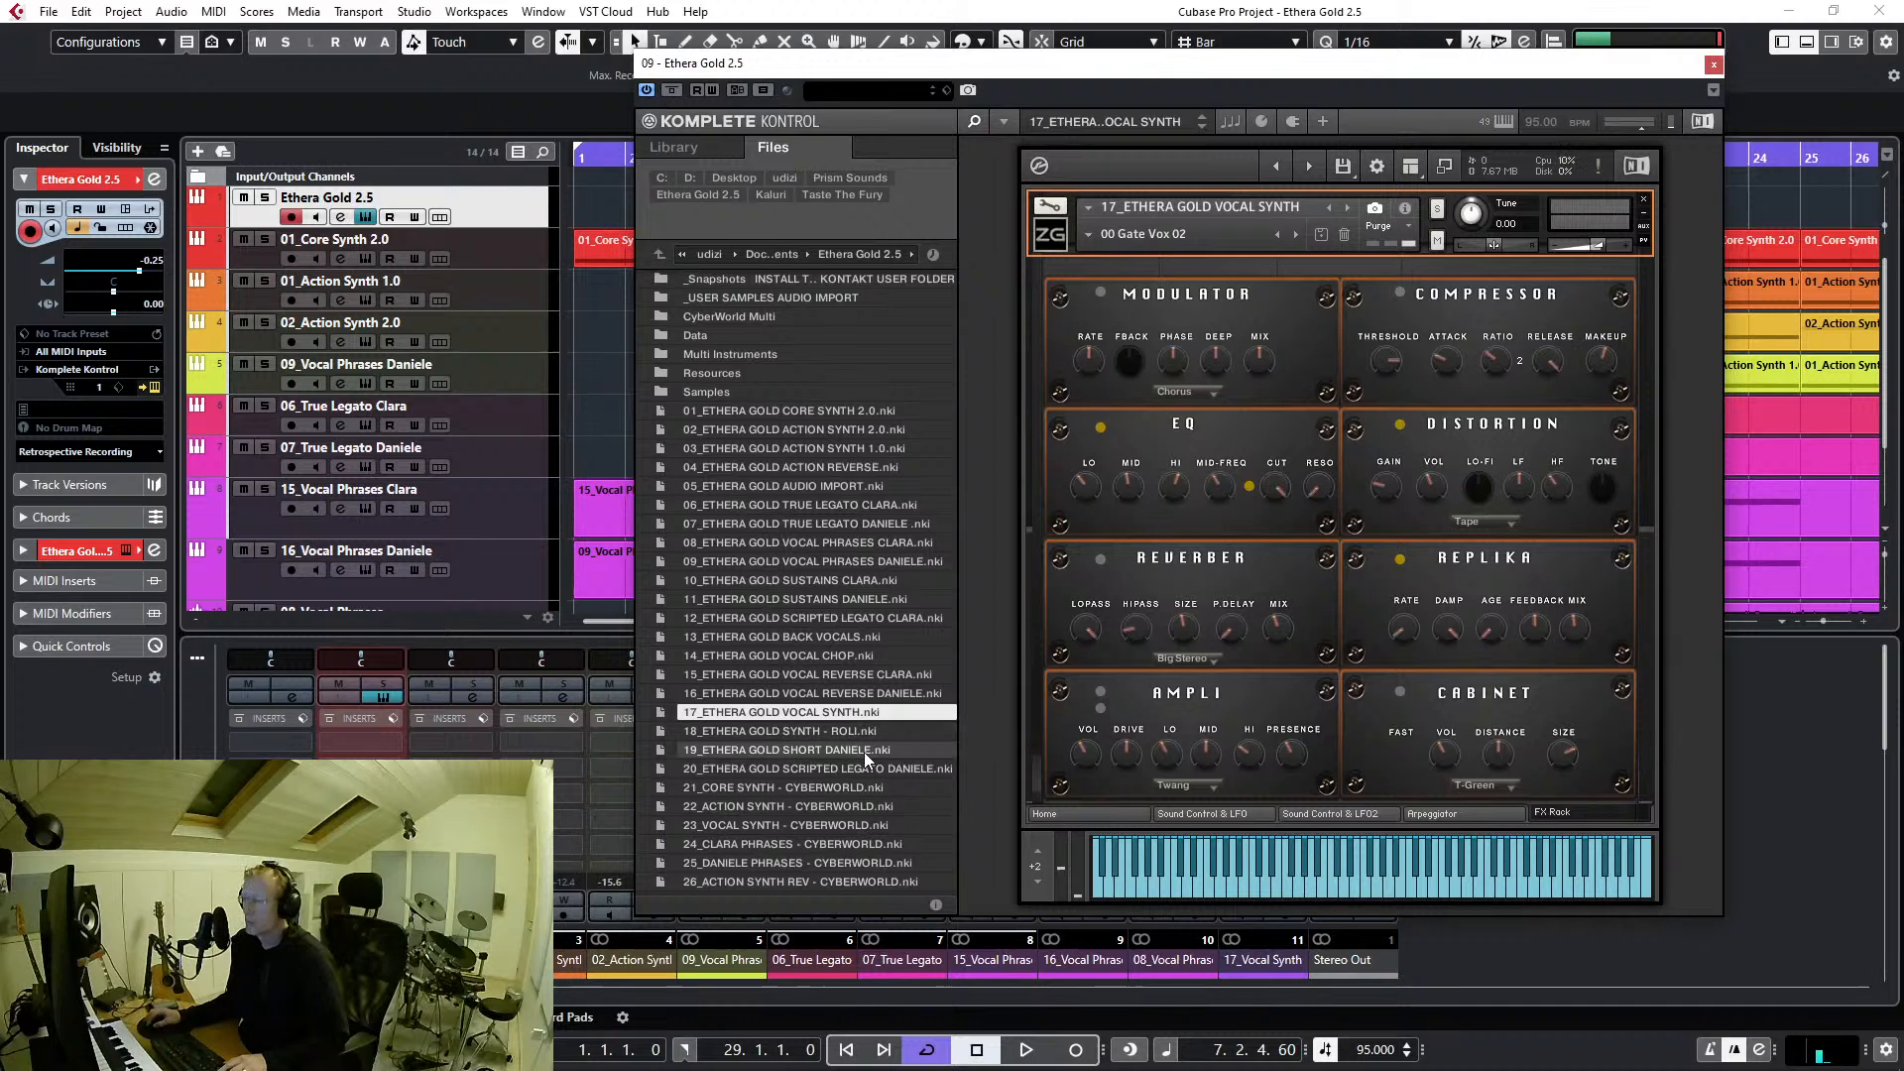
# Load 21_CORE SYNTH - CYBERWORLD, audition the ARP snapshots 01 Deep Bass and 02 Deep Bass, and reset the Stereo Out clip indicator
pyautogui.doubleClick(827, 786)
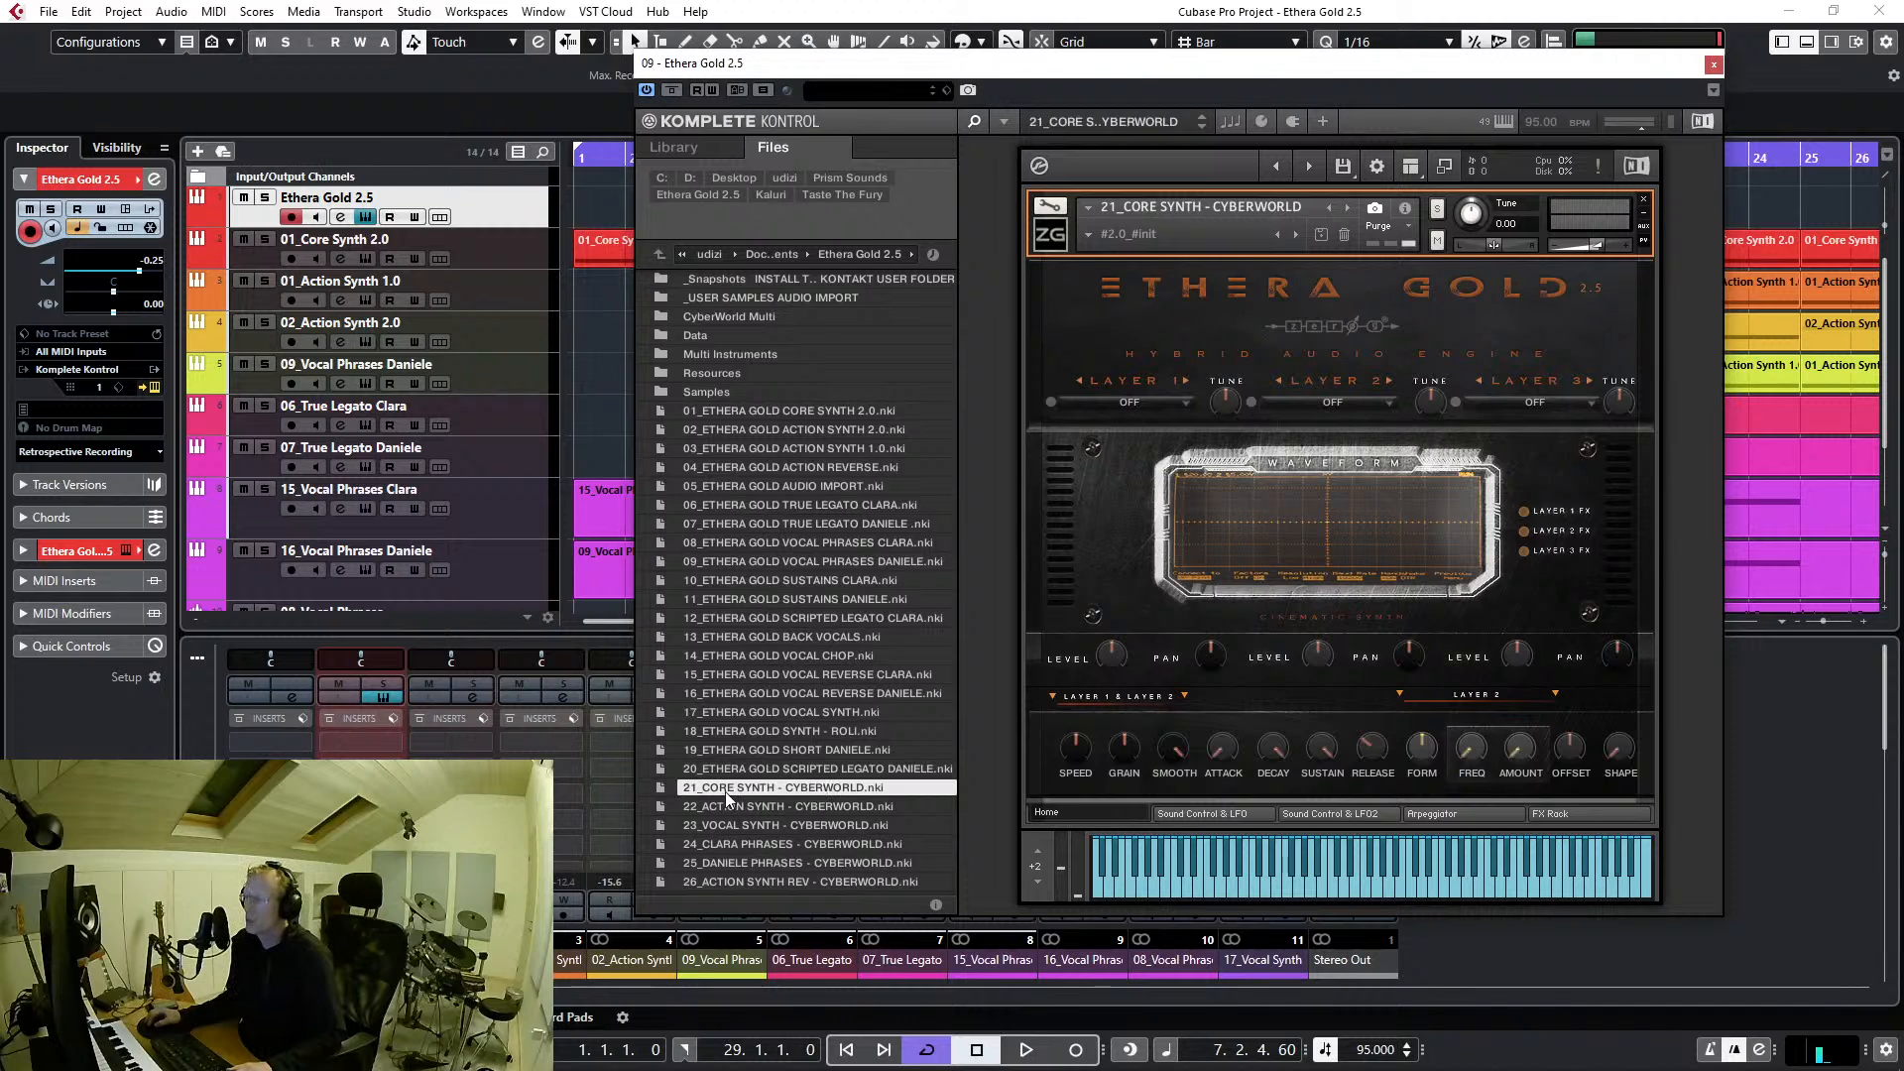
pyautogui.click(1087, 234)
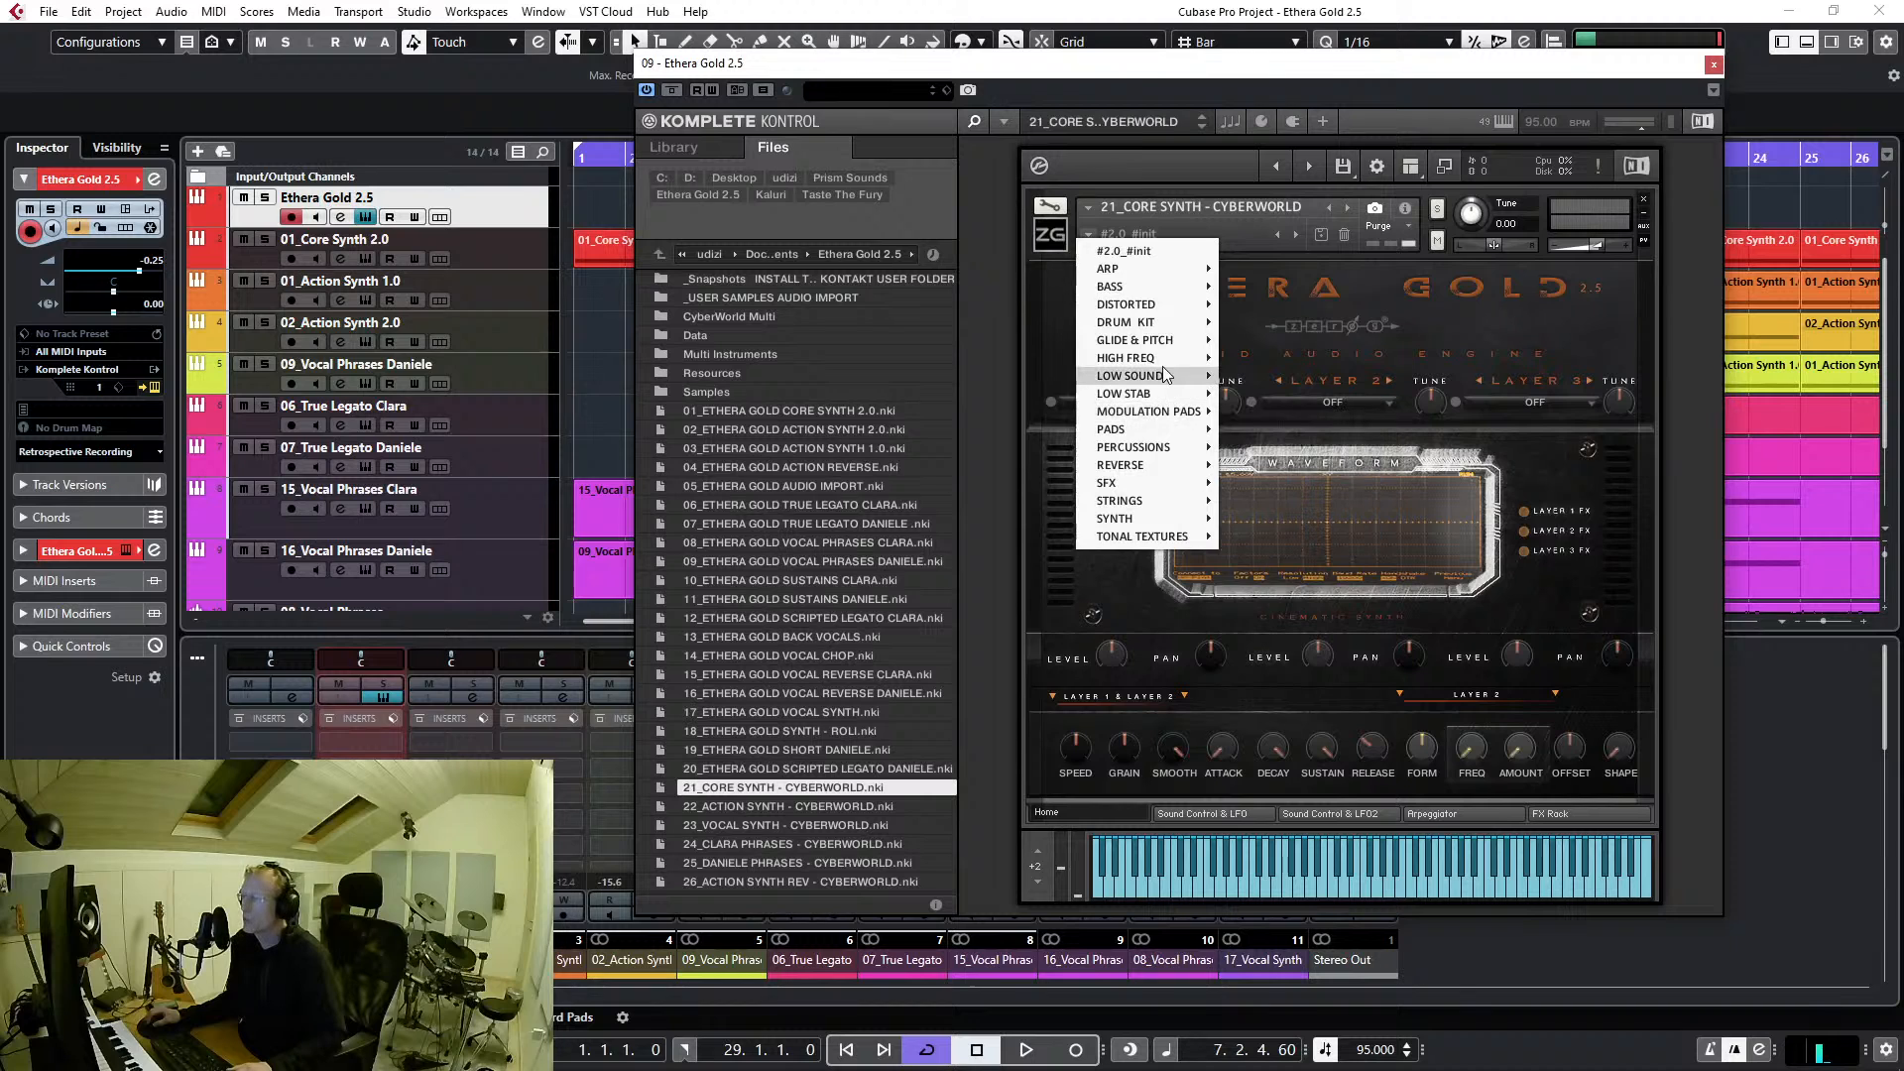
pyautogui.moveTo(1166, 270)
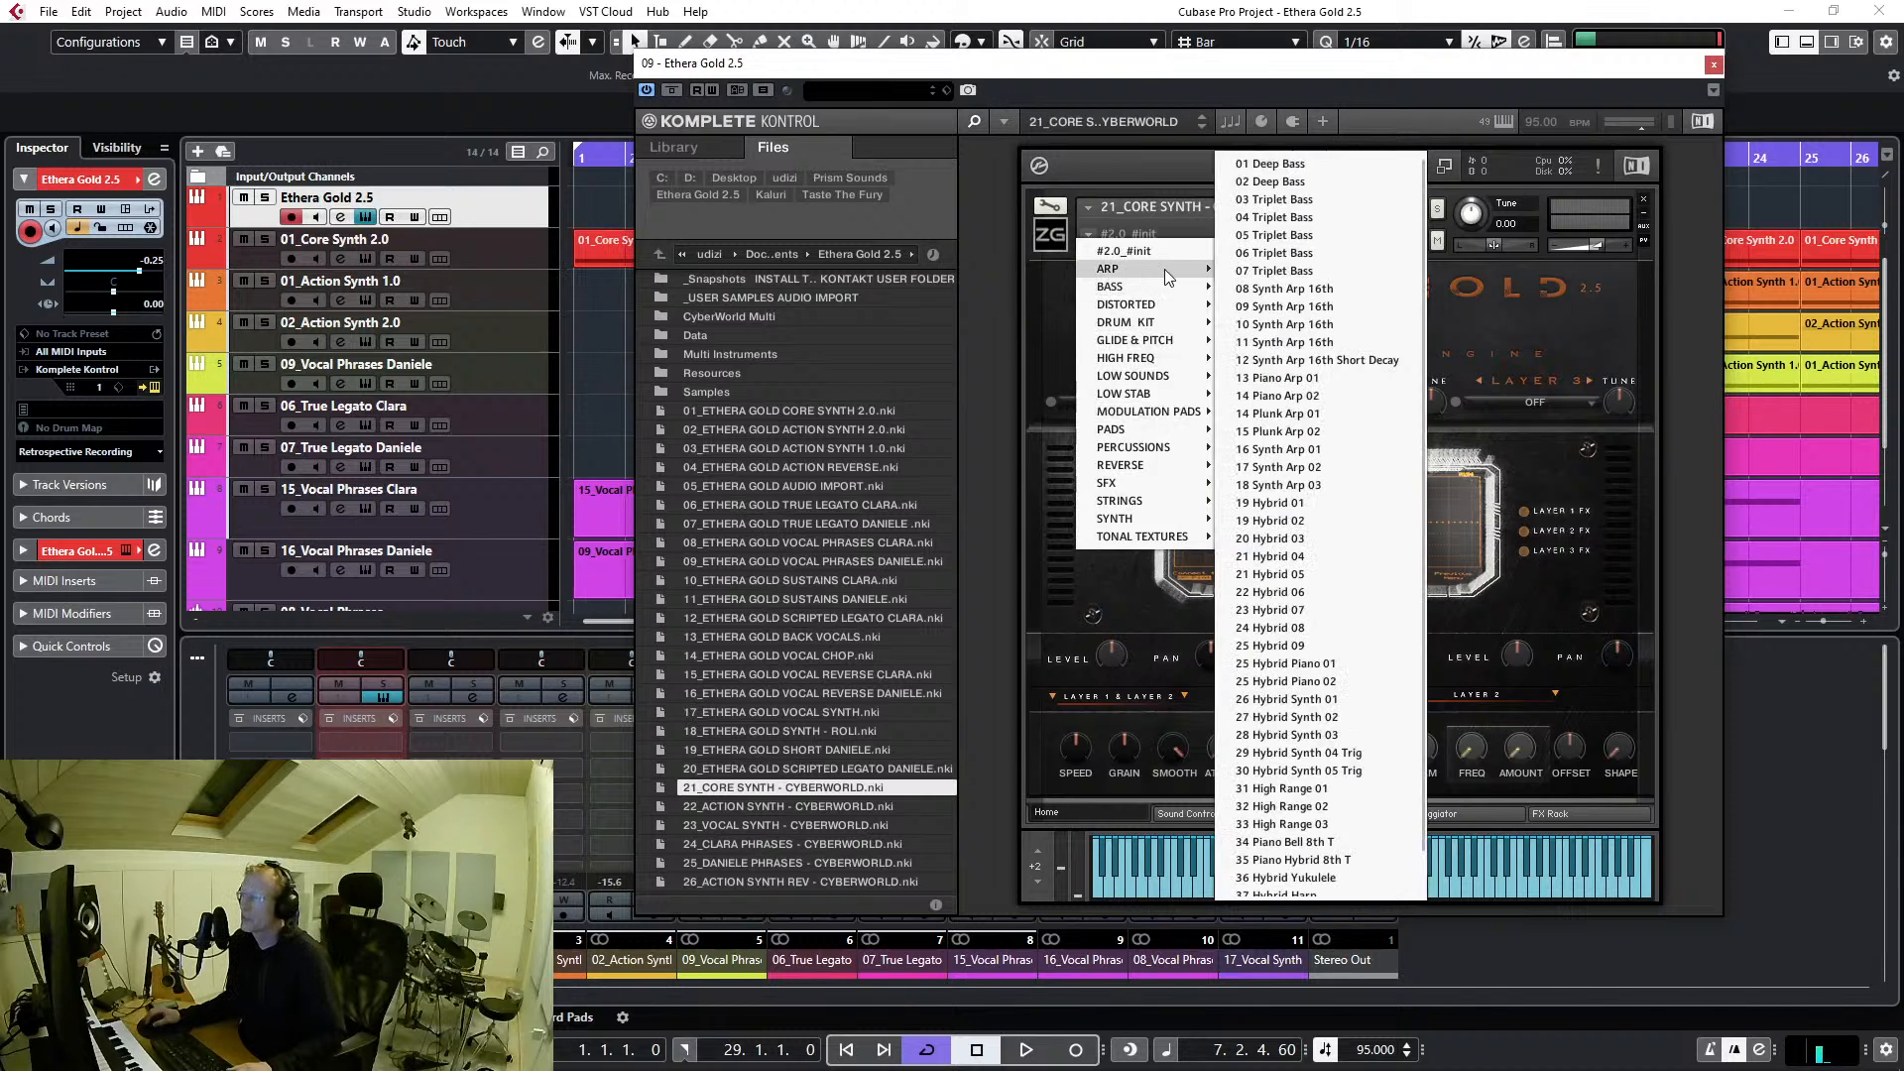
pyautogui.click(1288, 208)
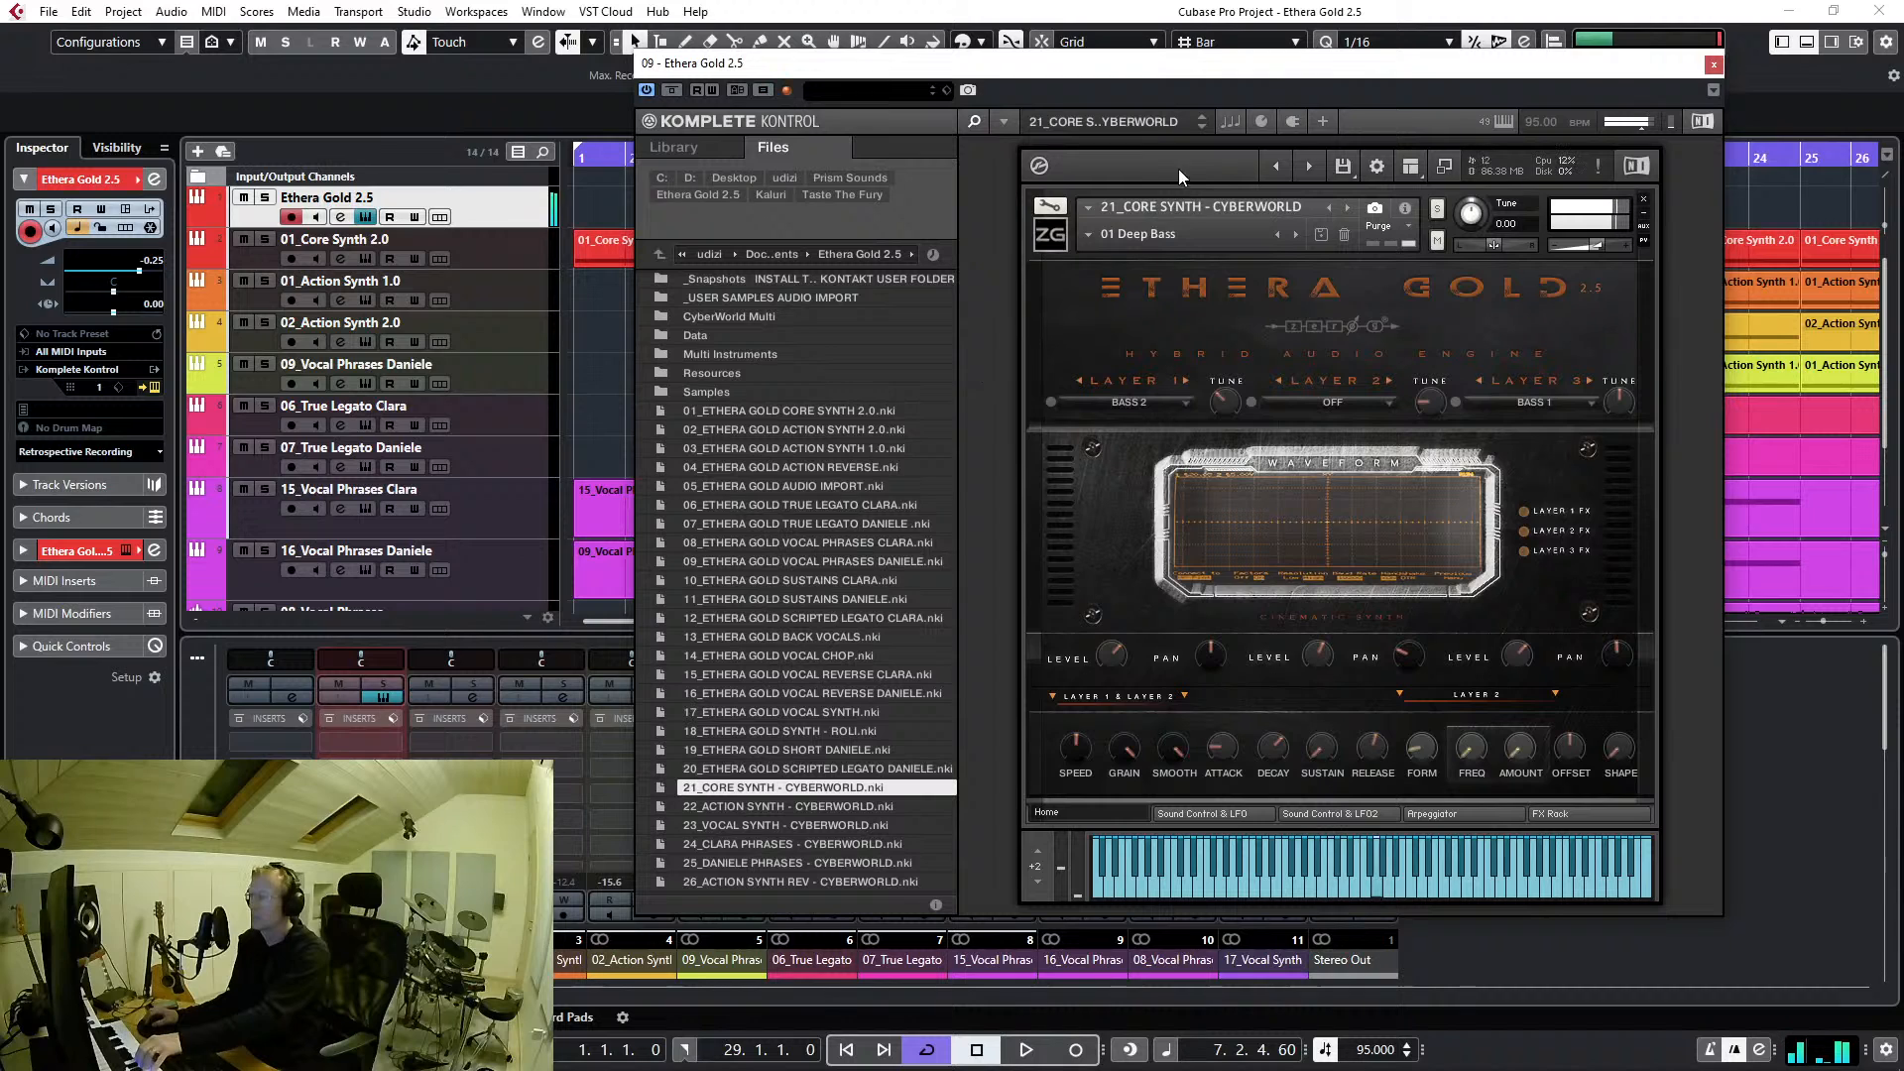
pyautogui.click(1296, 234)
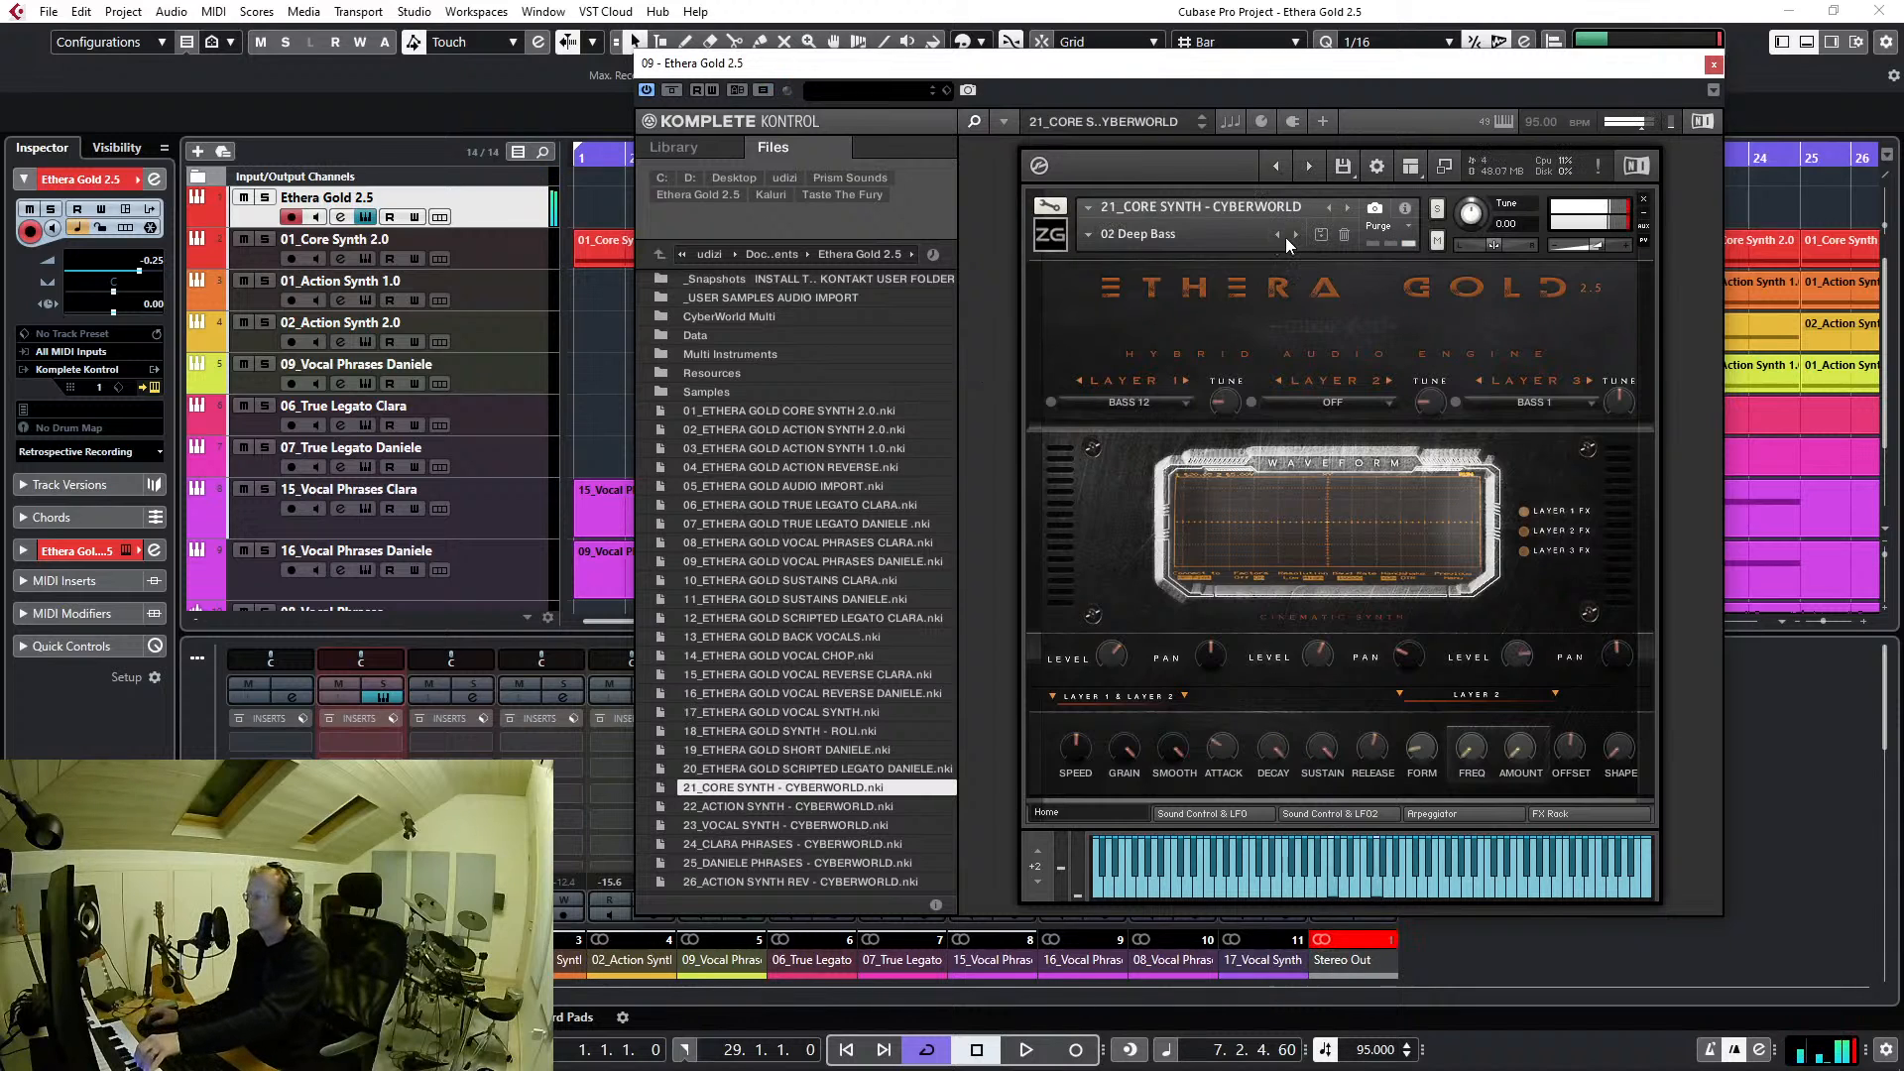
pyautogui.click(1359, 945)
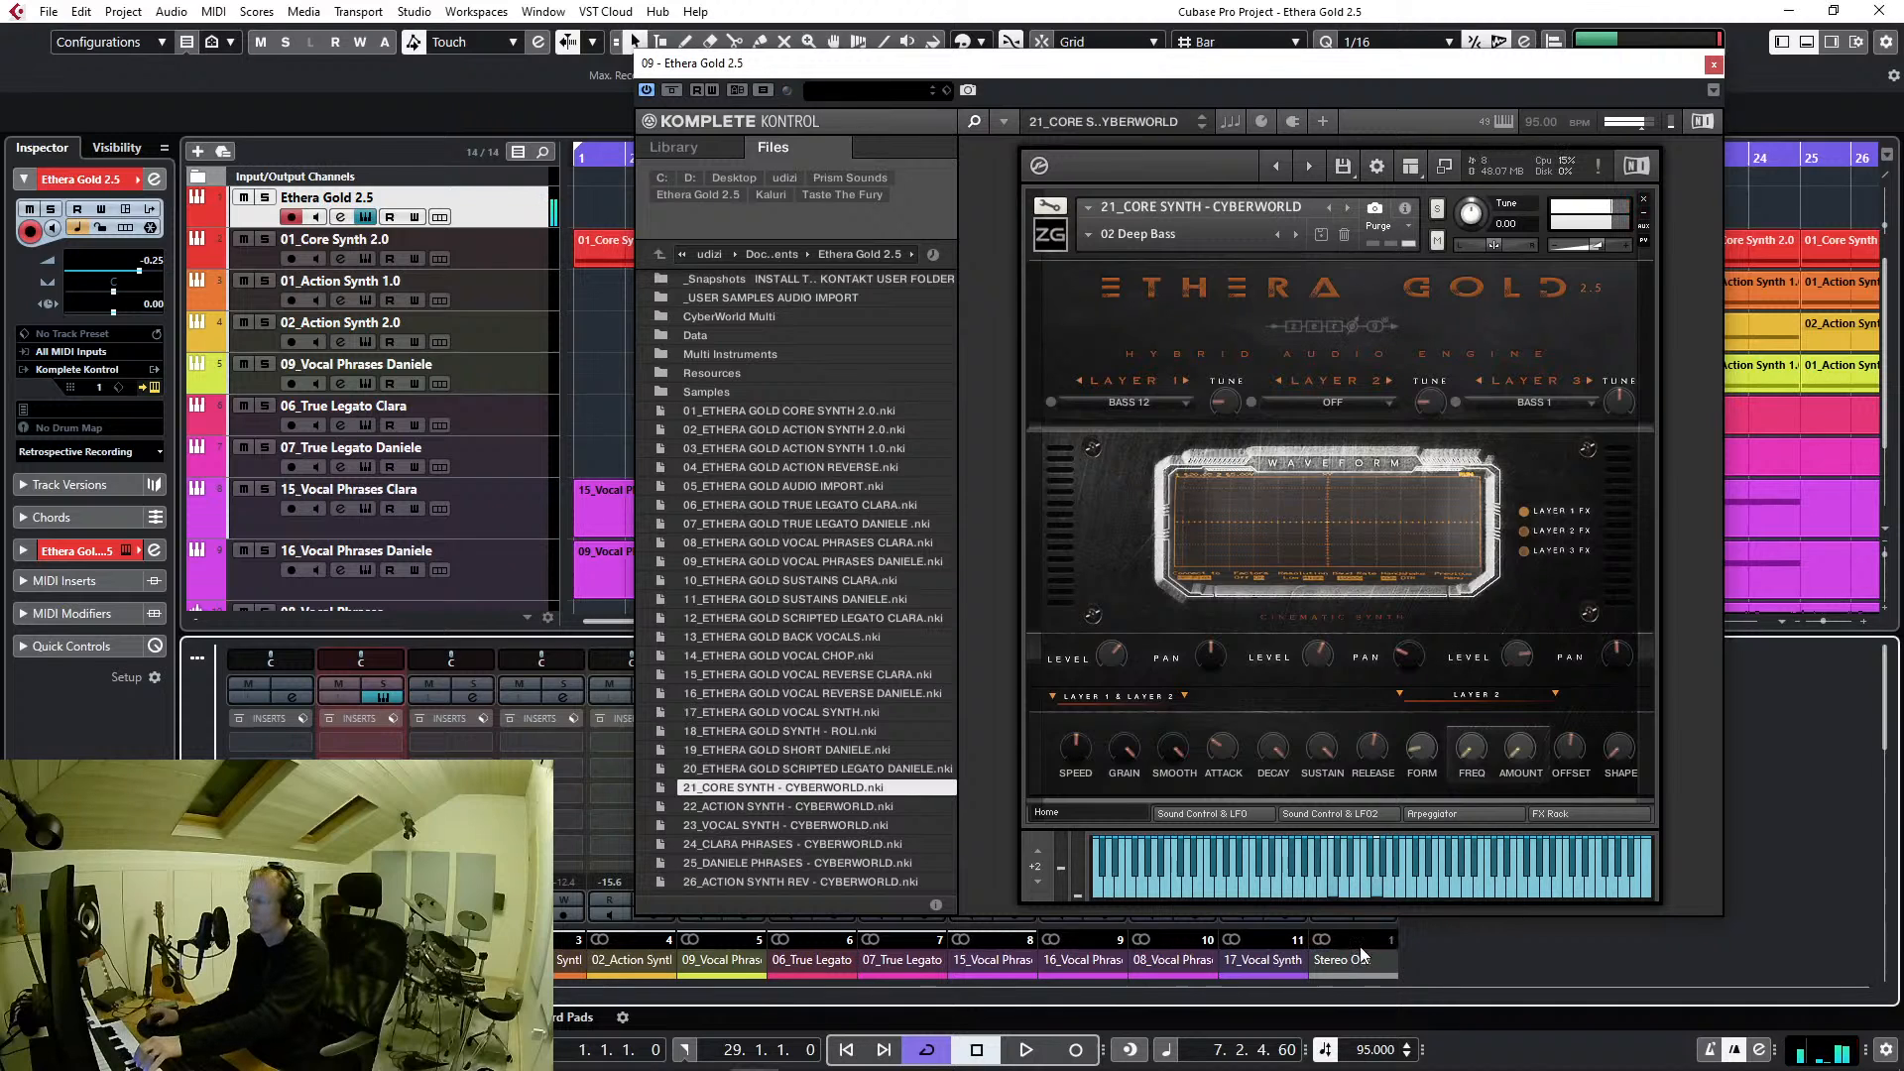
# Audition the core synth's DRUM KIT snapshots 01 Vinyl Drum Kit, 02 Muffle Drum Kit and 03 Strange Kit
pyautogui.click(1087, 238)
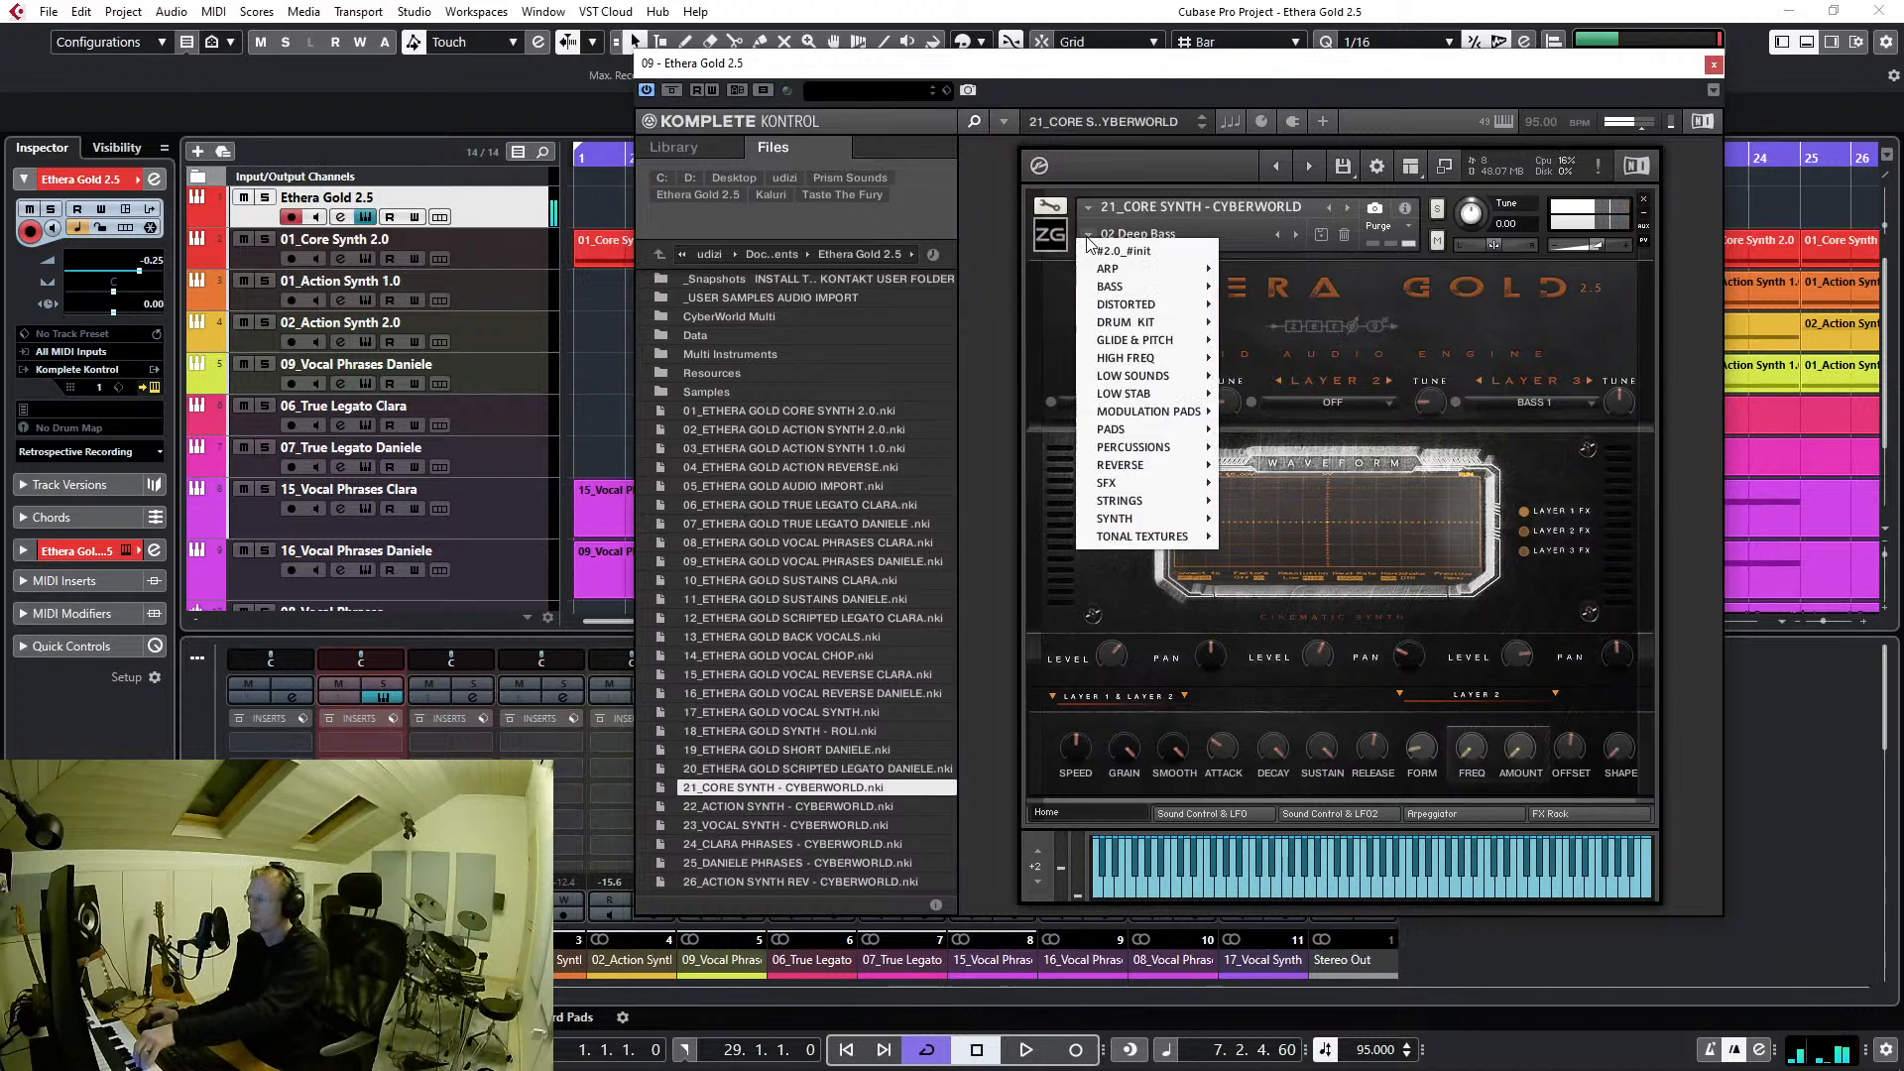
pyautogui.moveTo(1128, 294)
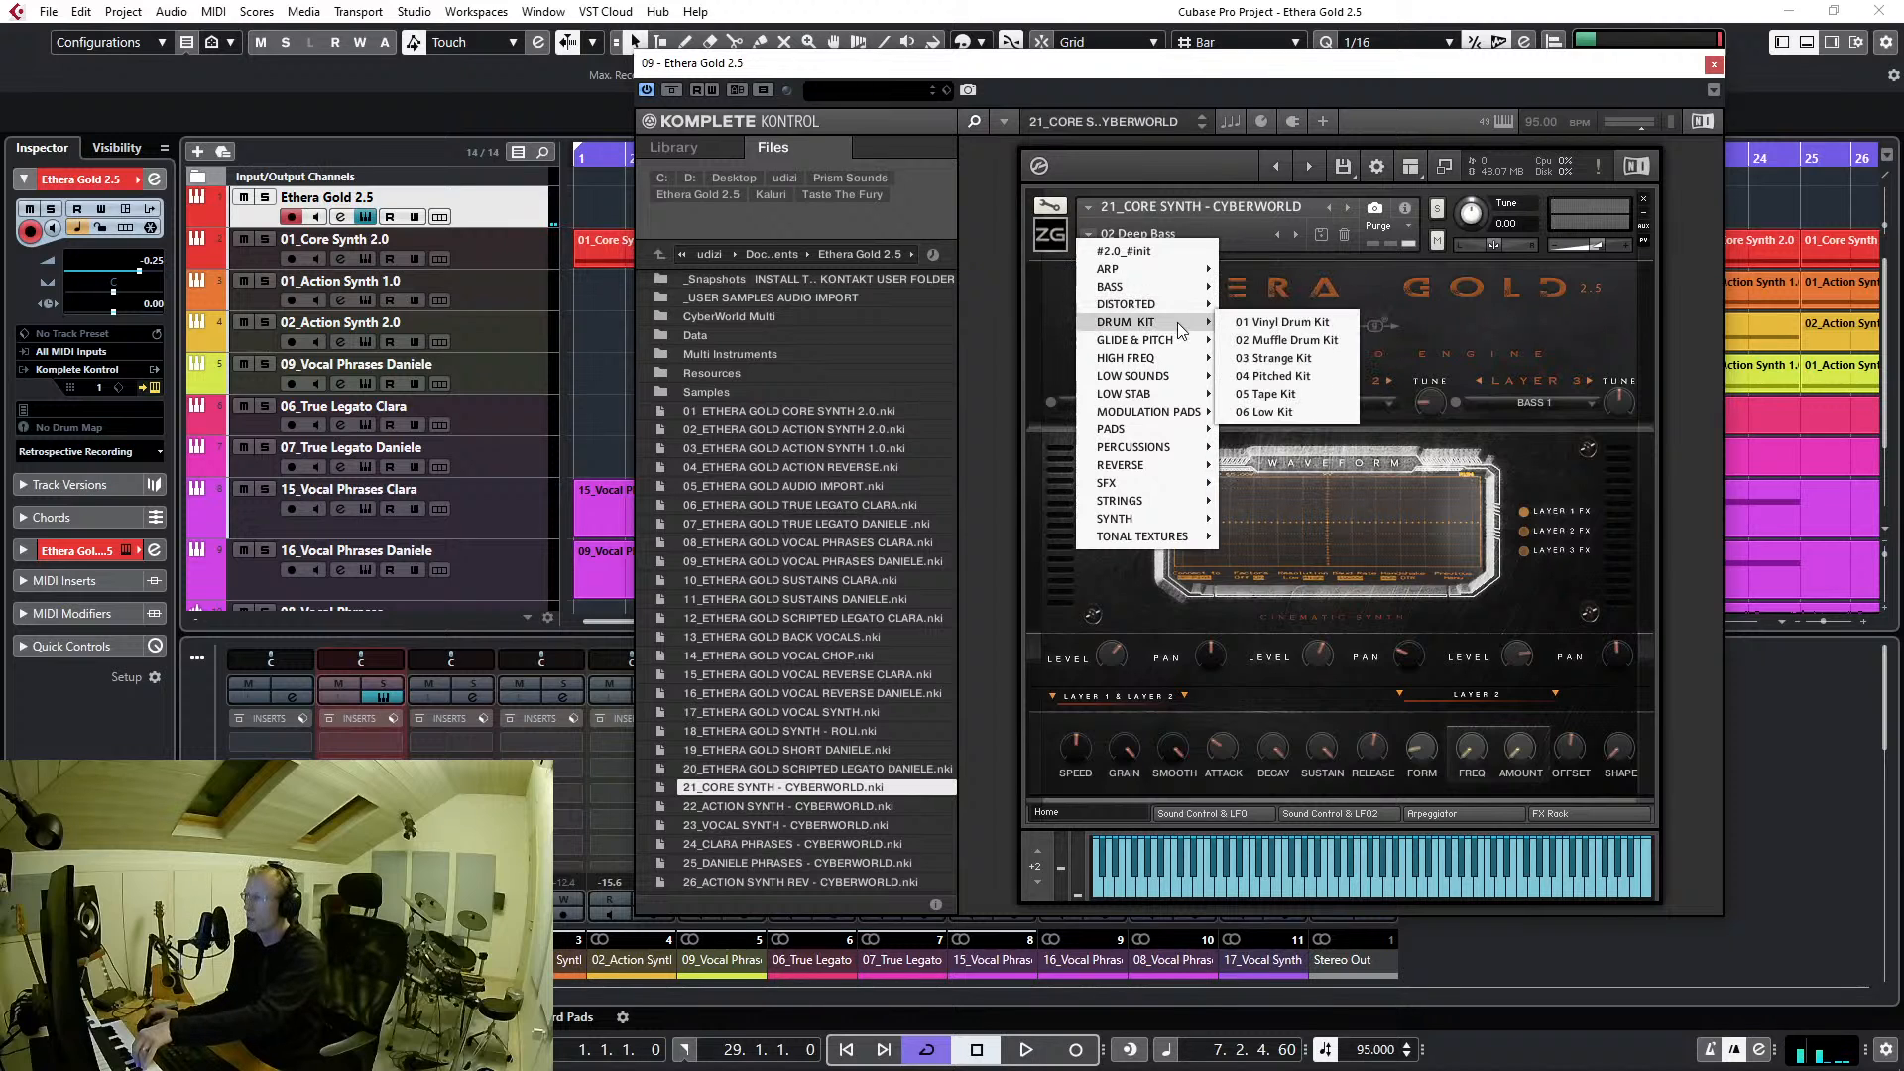
pyautogui.click(1285, 323)
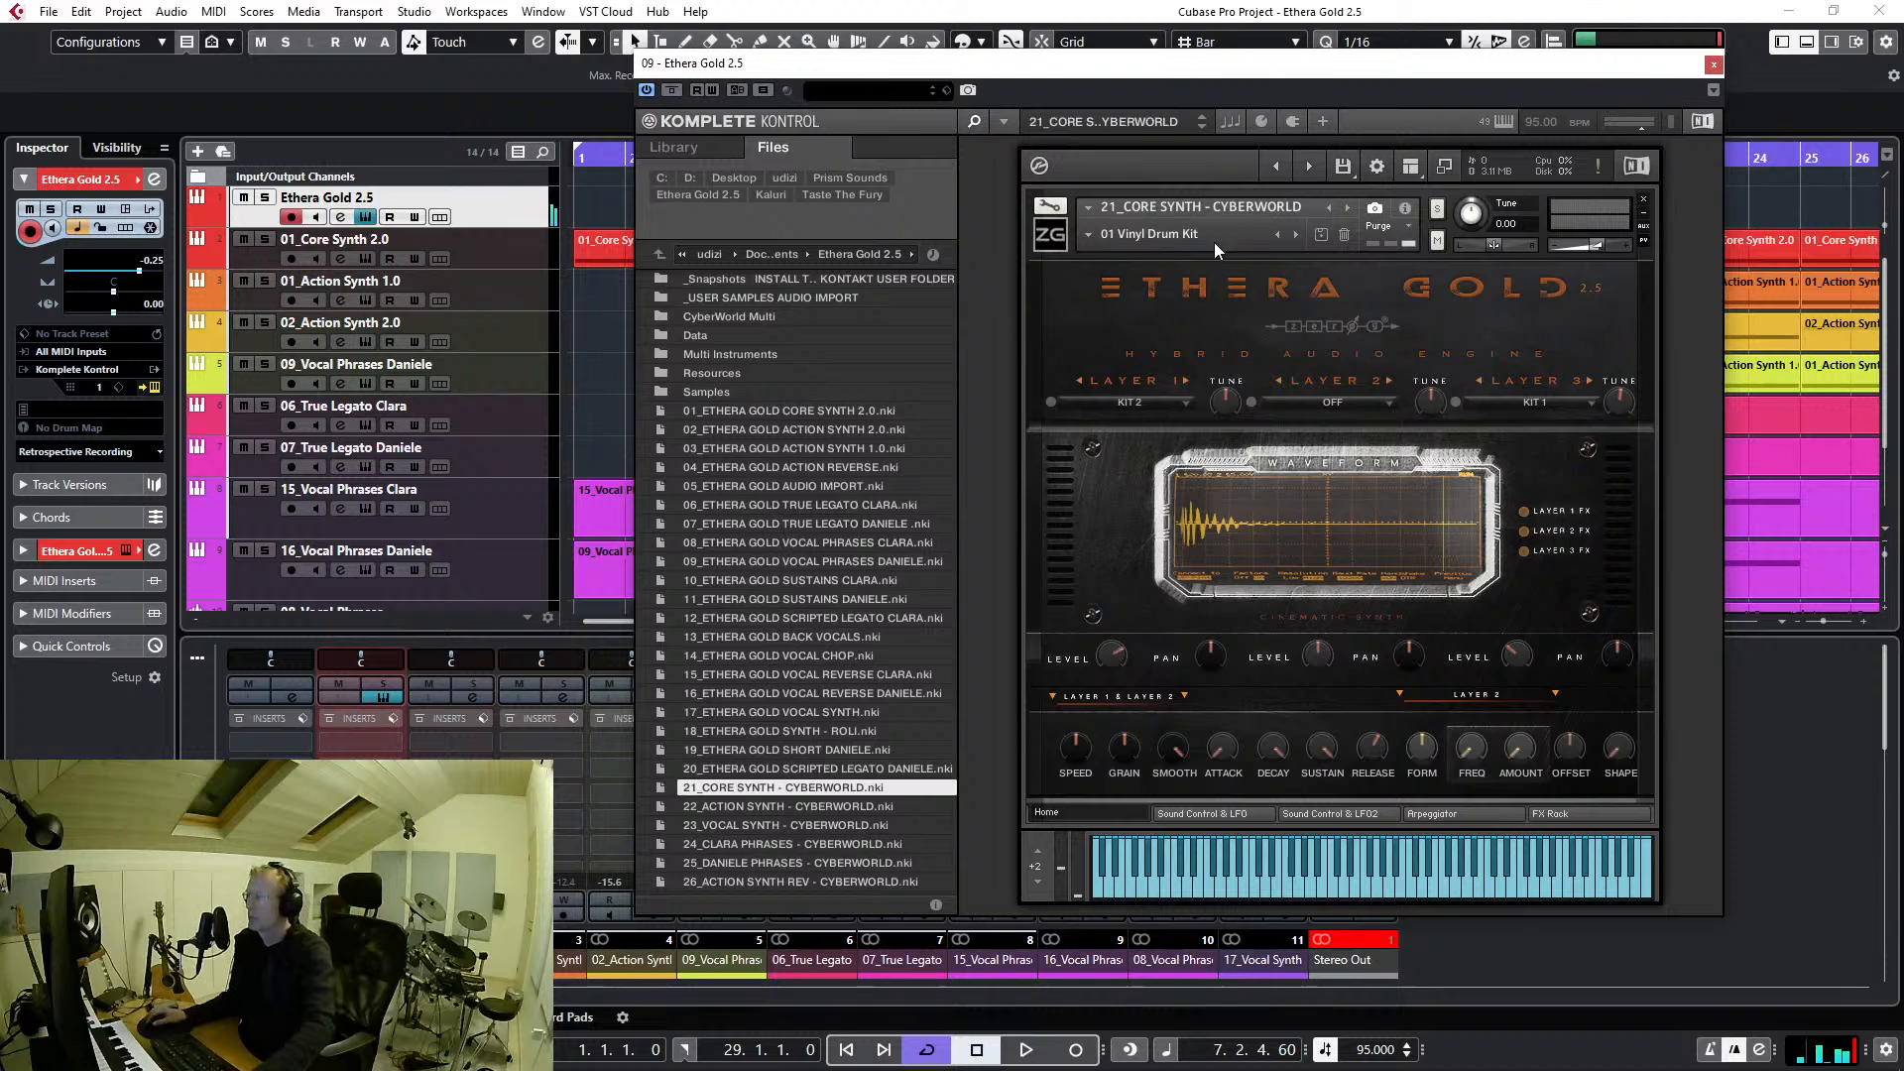
pyautogui.click(1294, 235)
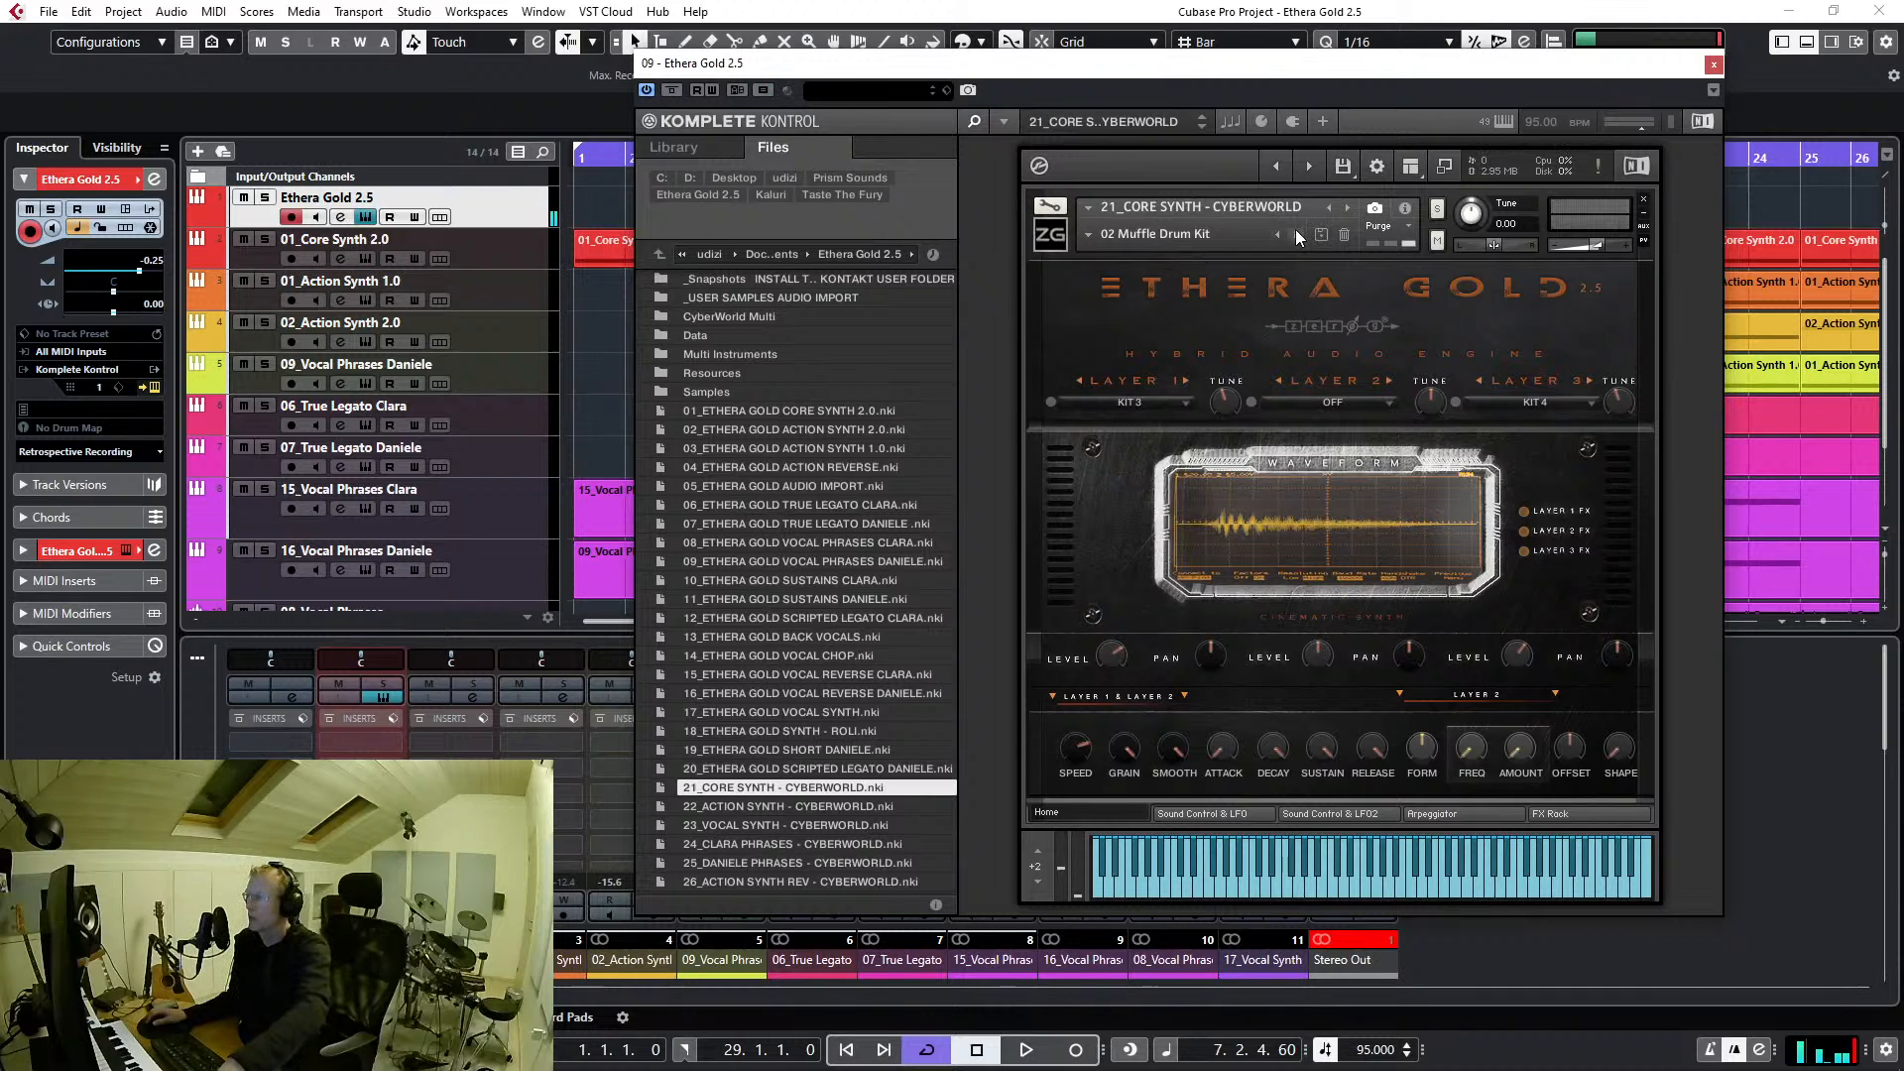
pyautogui.click(1295, 234)
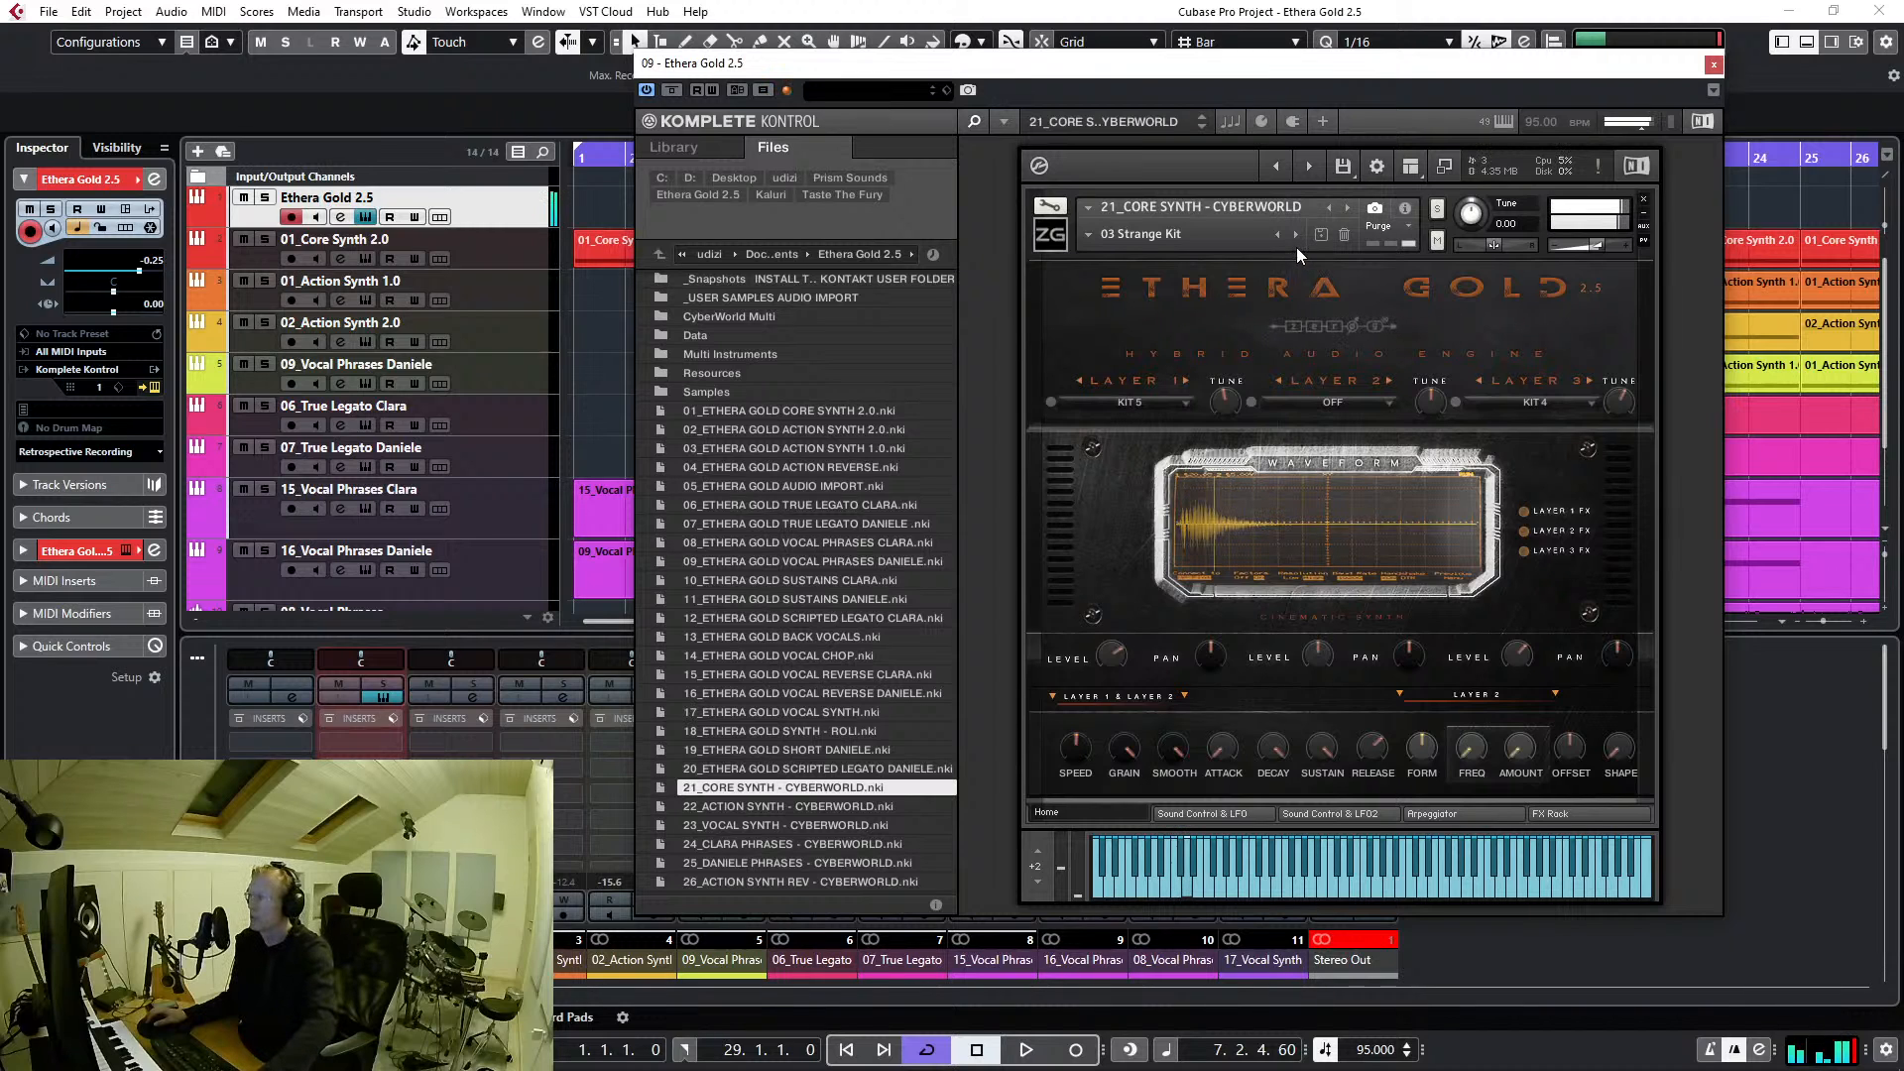
# Audition the GLIDE & PITCH snapshots 01 Blade Runner Glide and 02 Desolate Glide, resetting the Stereo Out clip indicator in between
pyautogui.click(1108, 238)
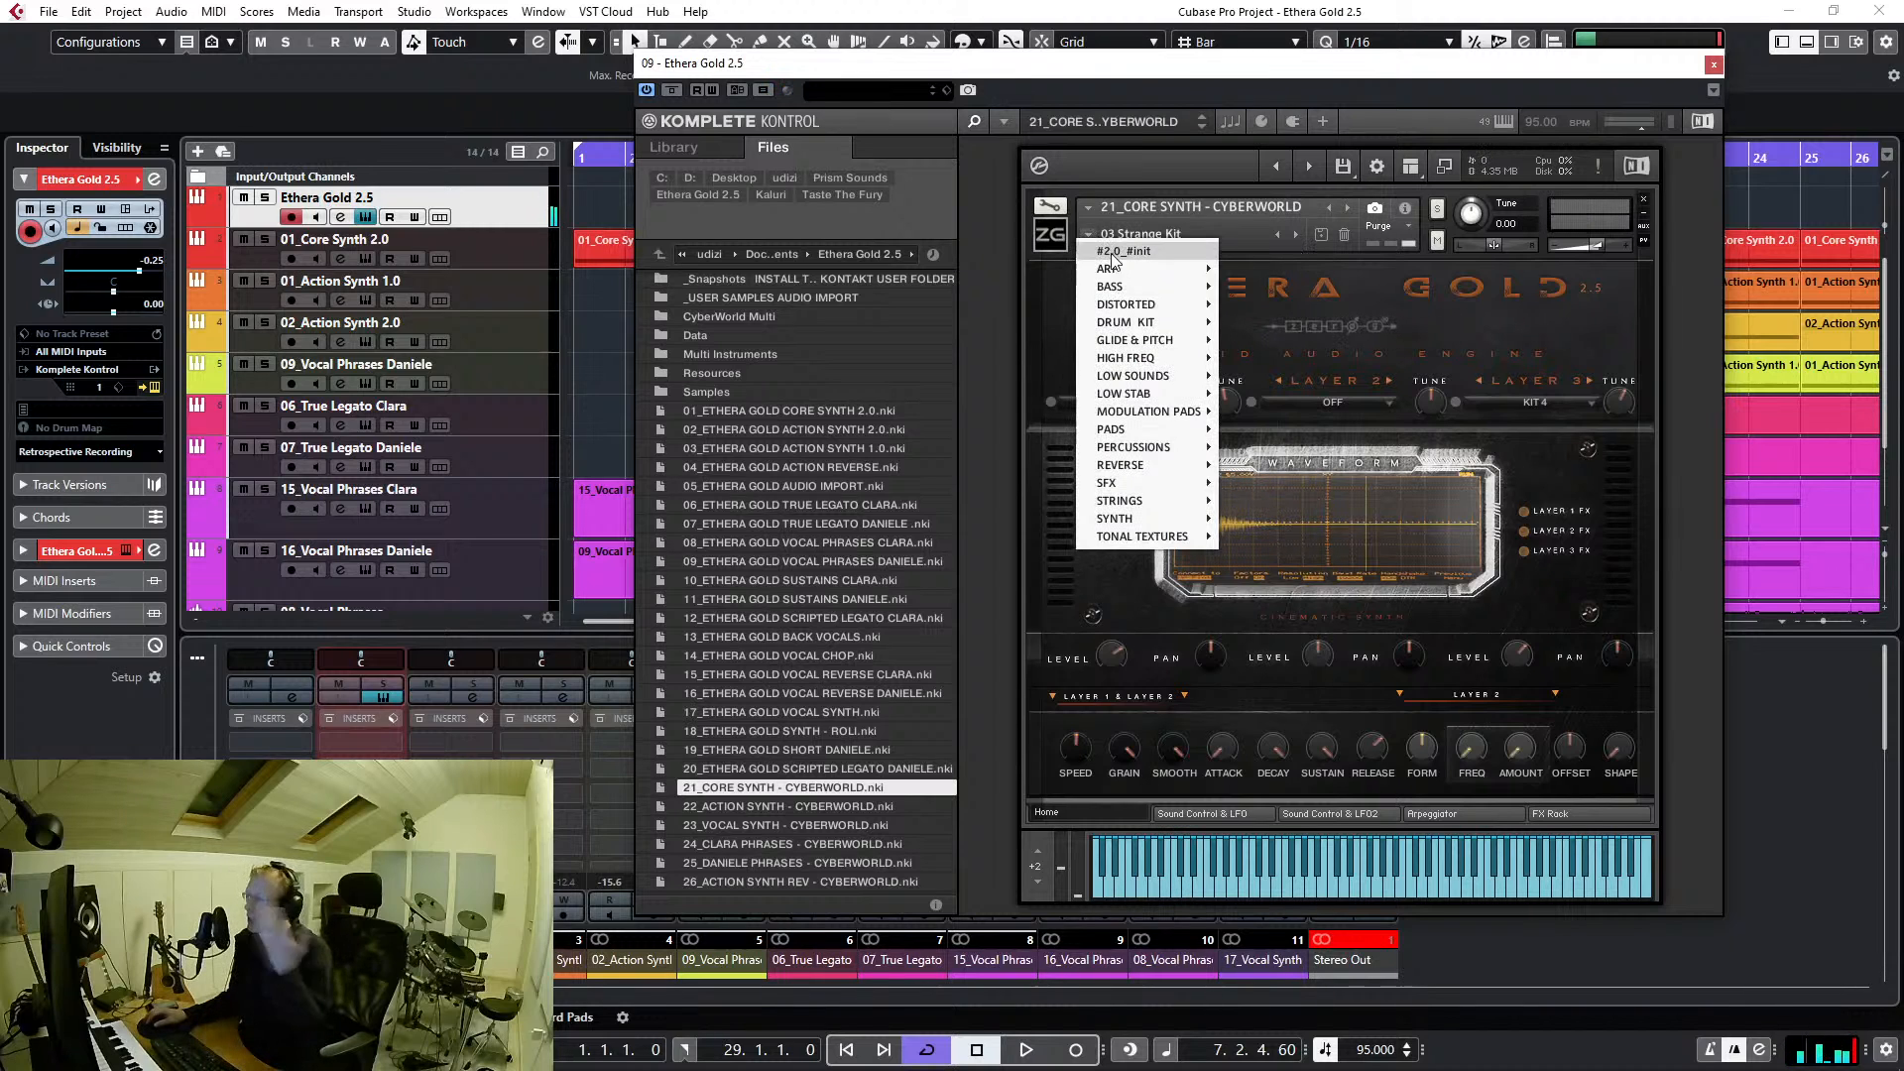
pyautogui.moveTo(1167, 345)
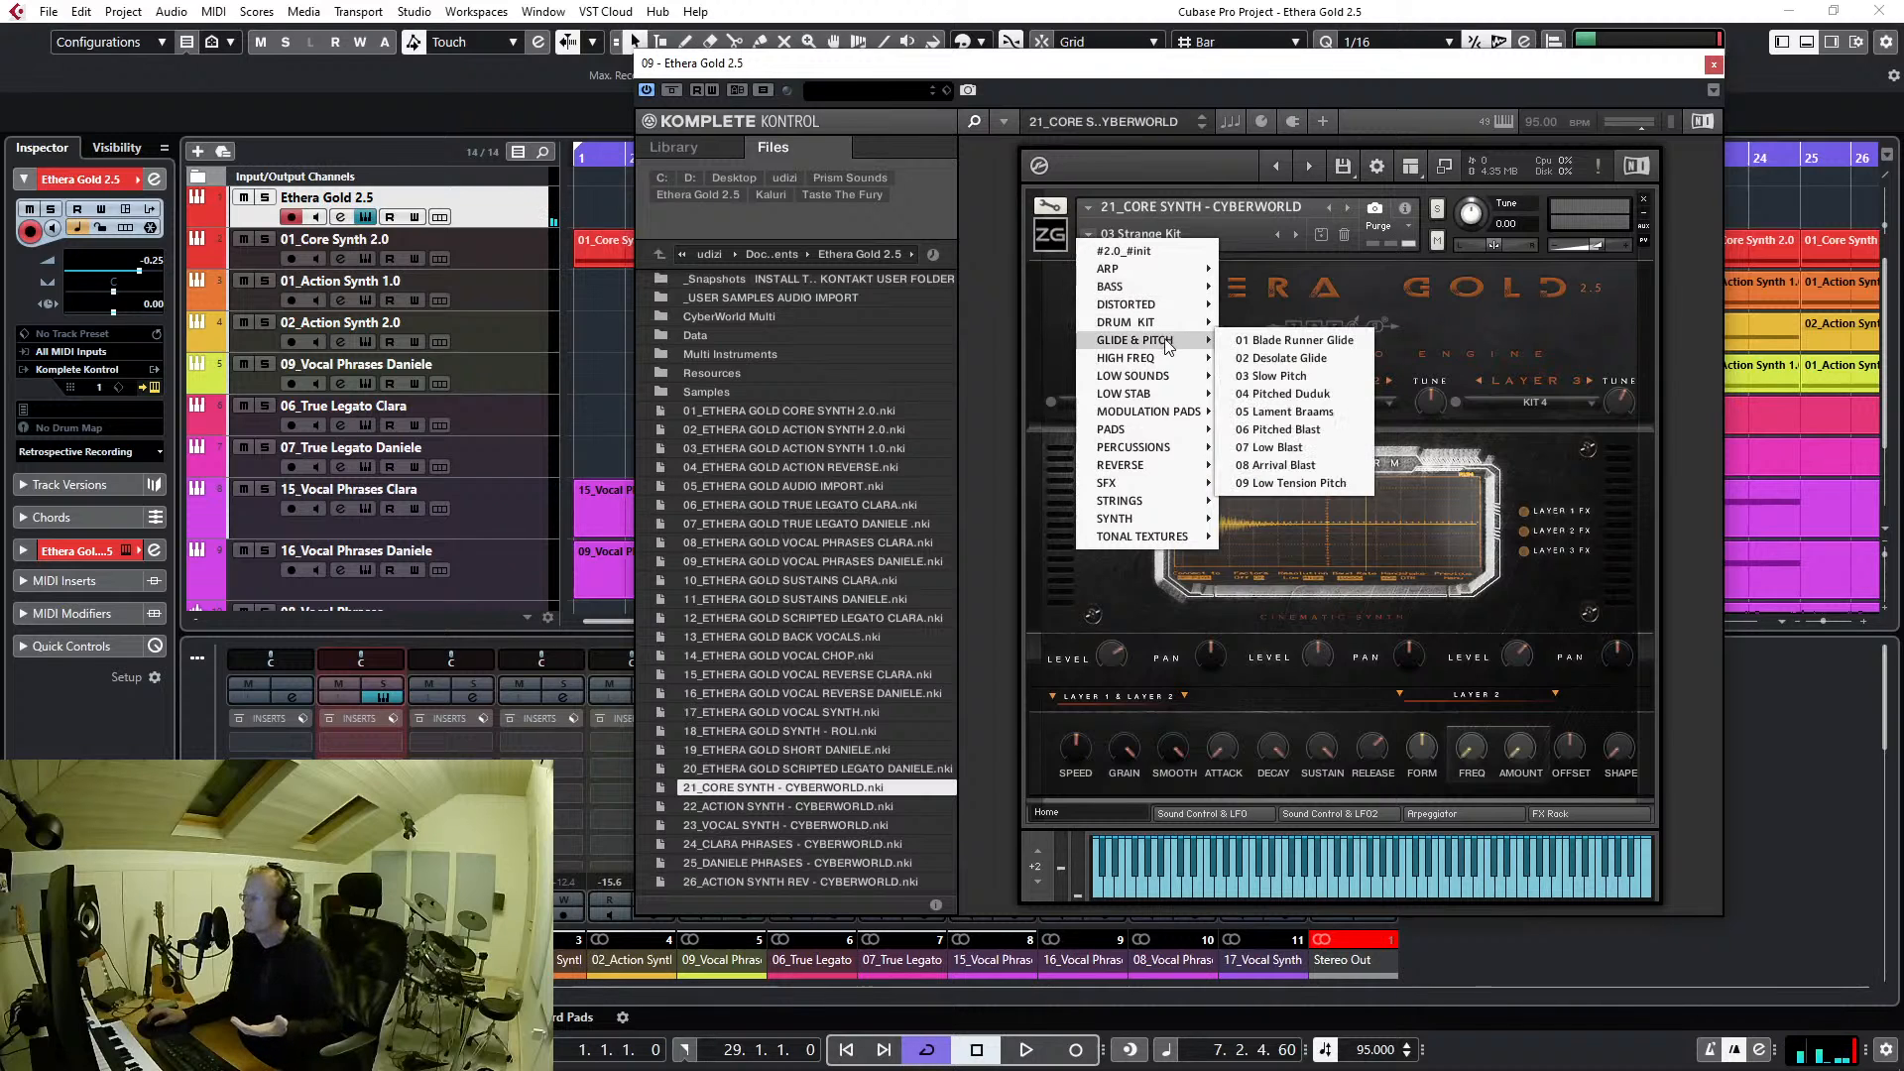
pyautogui.click(1244, 335)
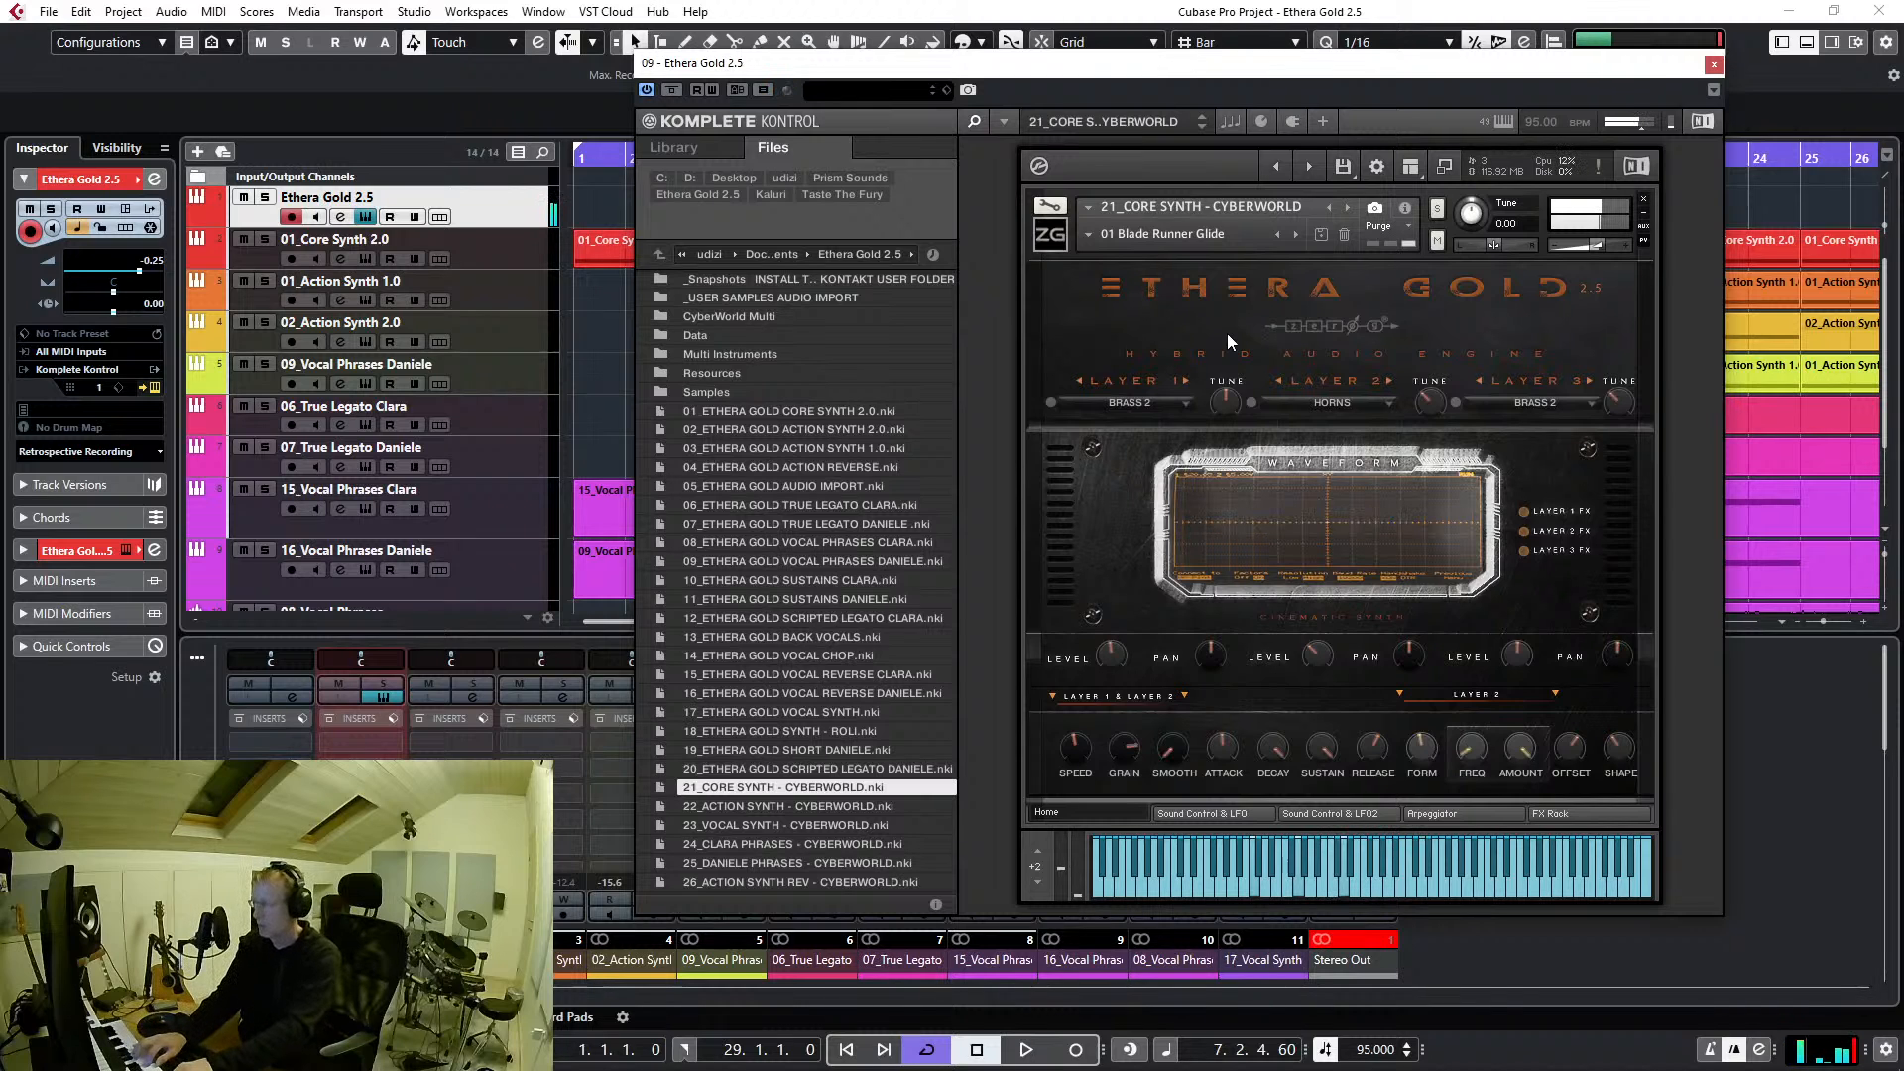
pyautogui.click(1349, 943)
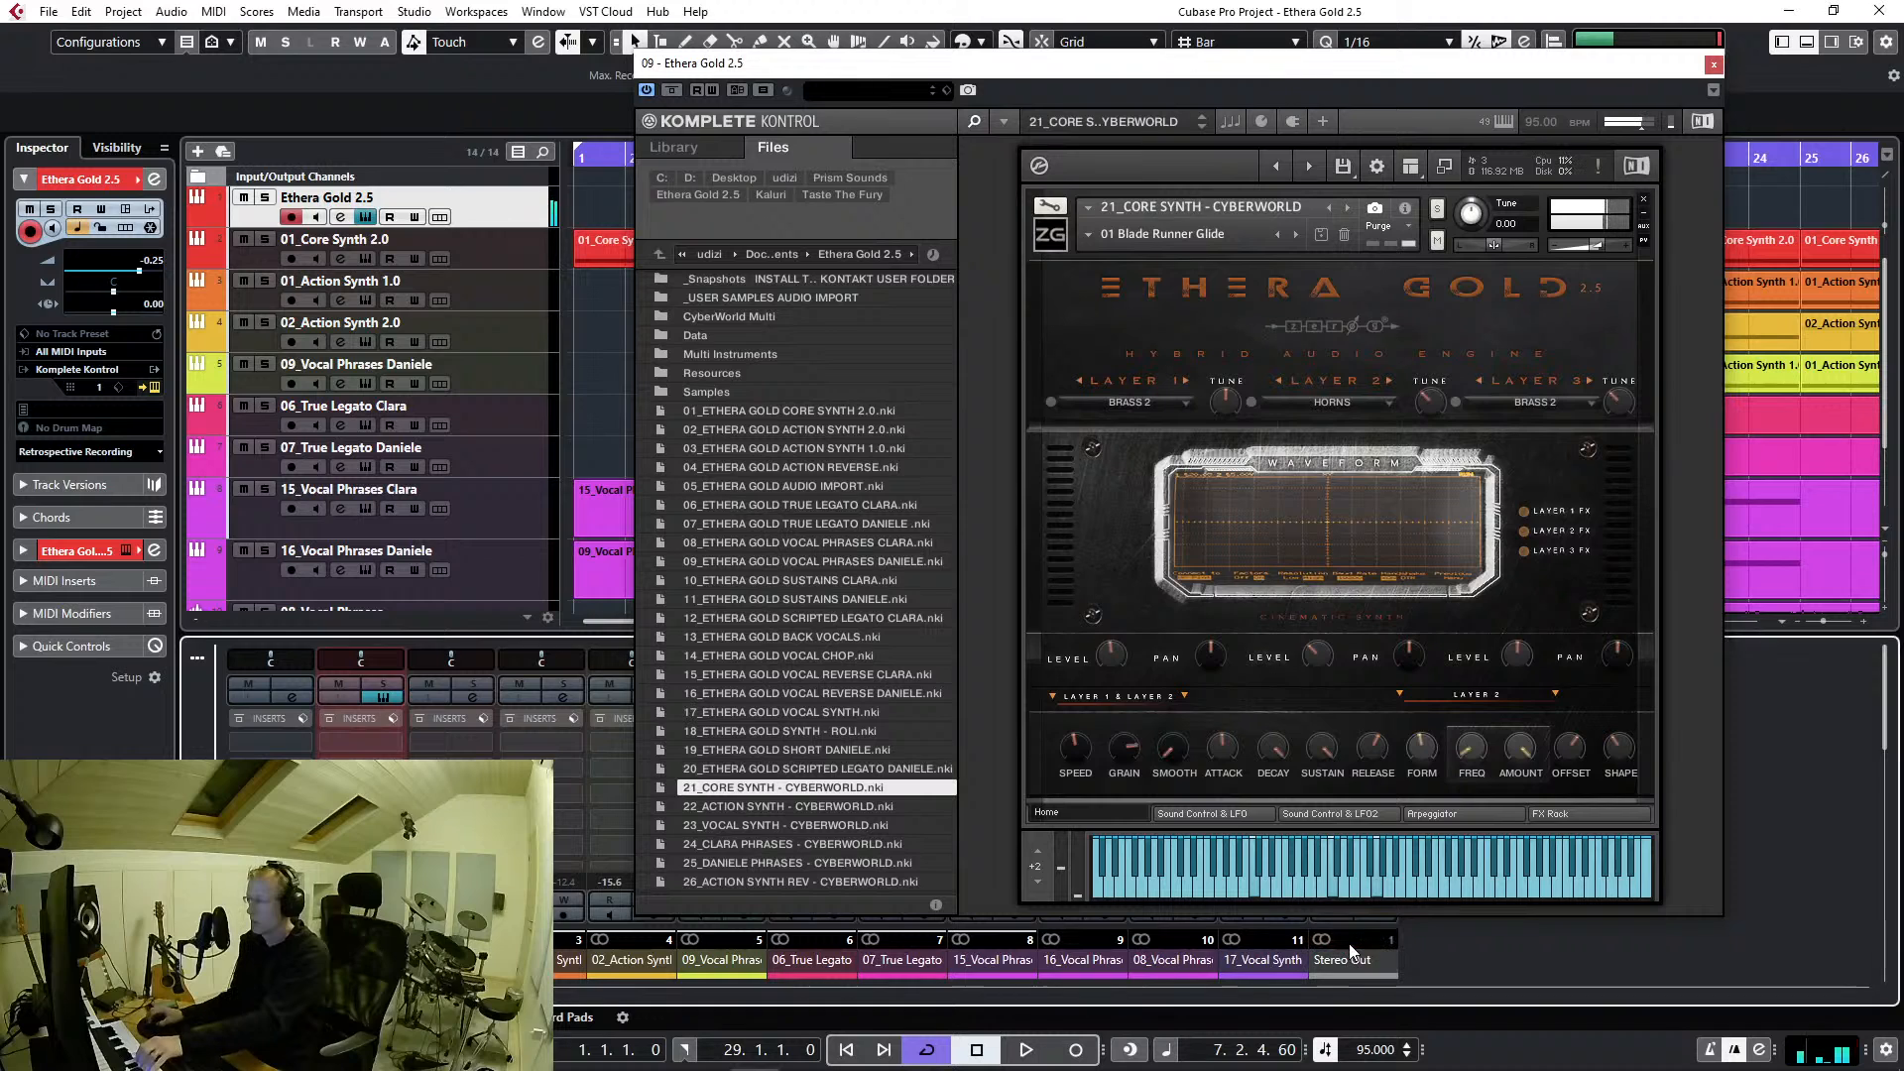
pyautogui.click(1292, 235)
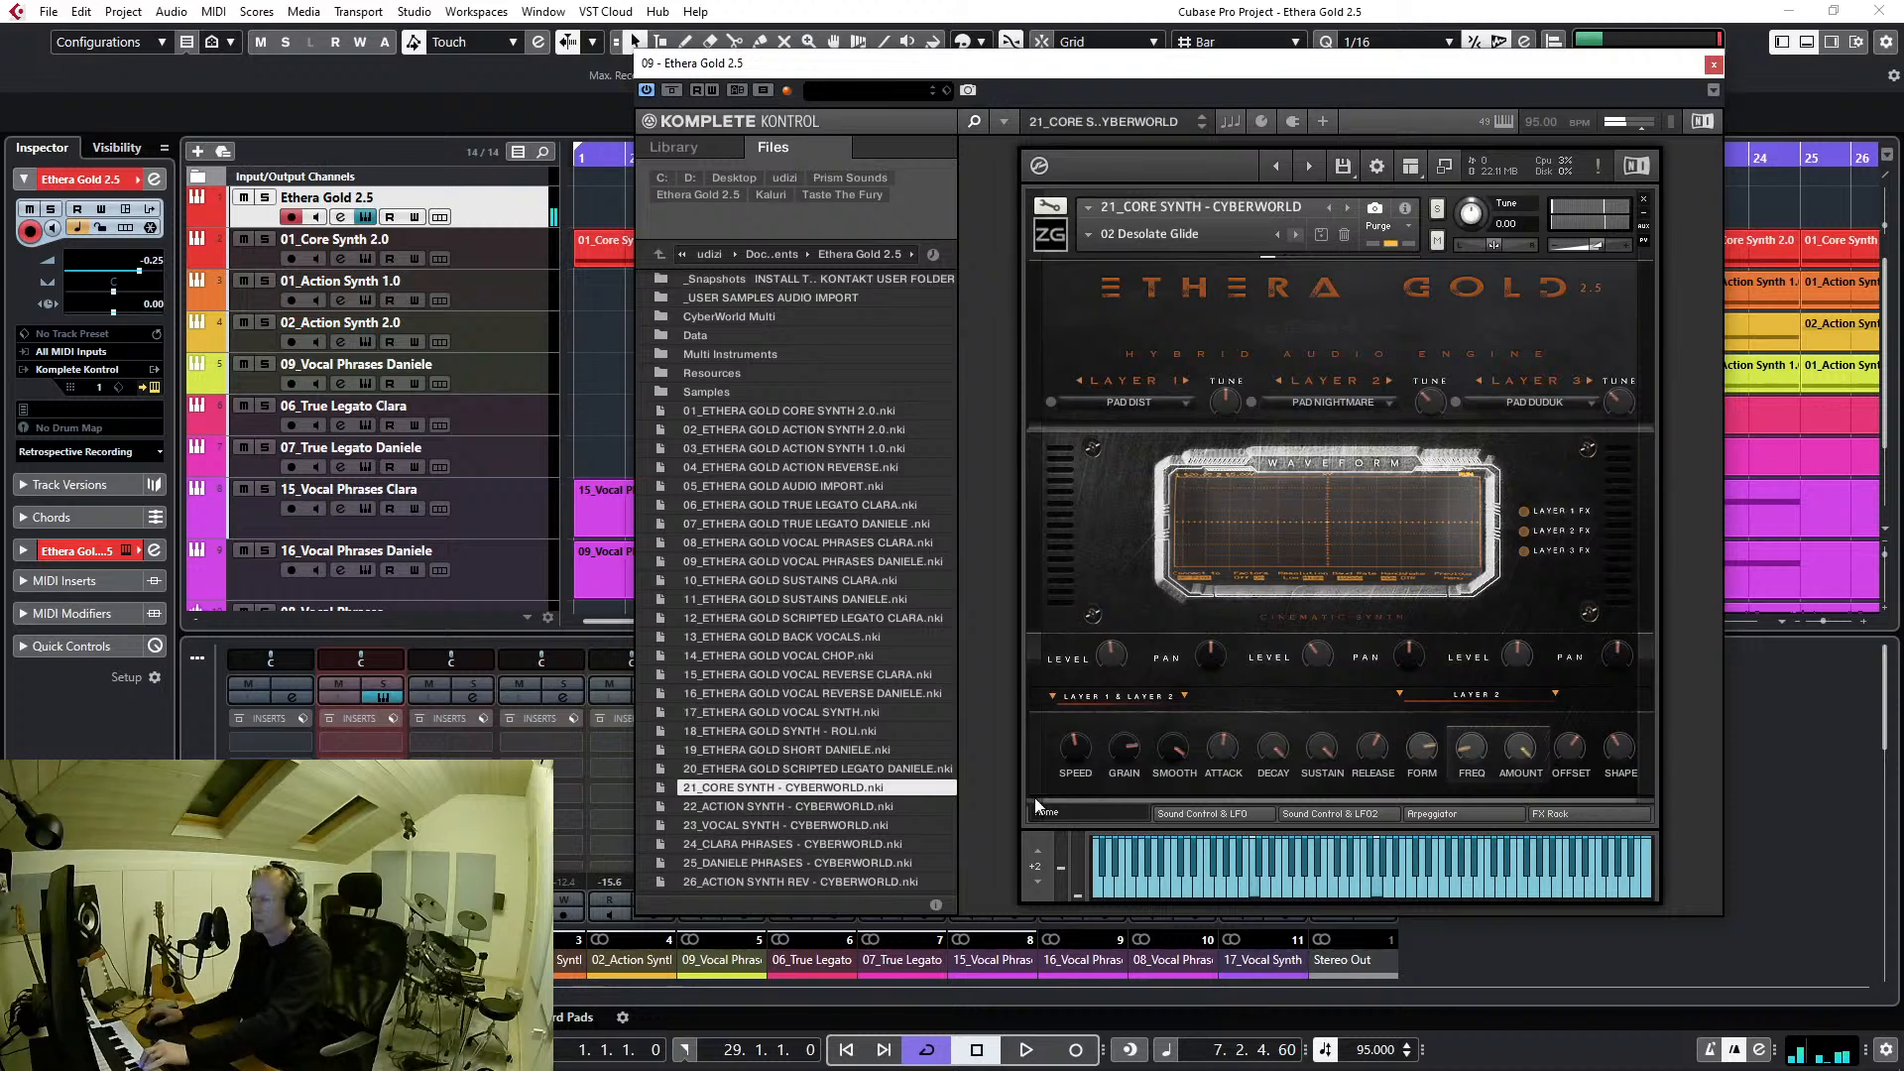
# Load 22_ACTION SYNTH - CYBERWORLD and audition the Drum Loop snapshots 01 Dist Caos, 02 A Little Pumping and 03 Industrial
pyautogui.doubleClick(778, 805)
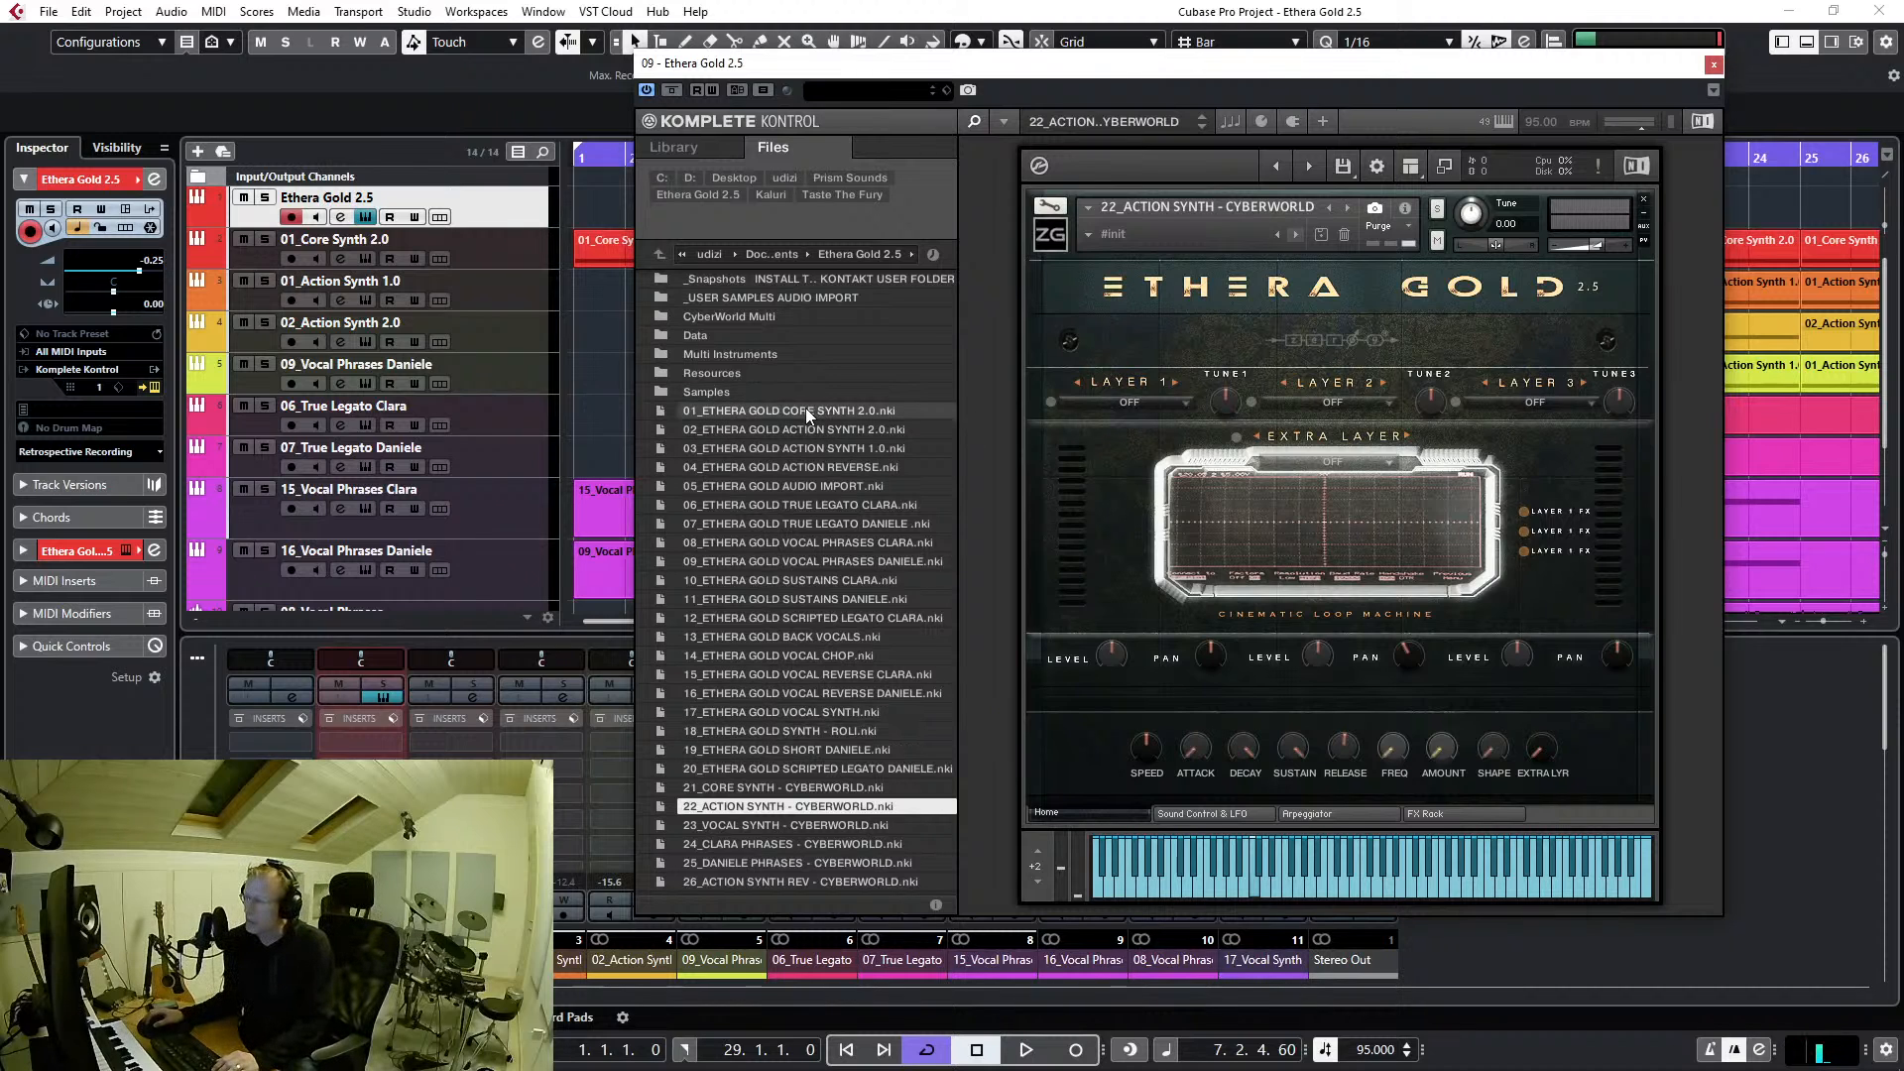
pyautogui.click(1085, 235)
pyautogui.moveTo(1140, 269)
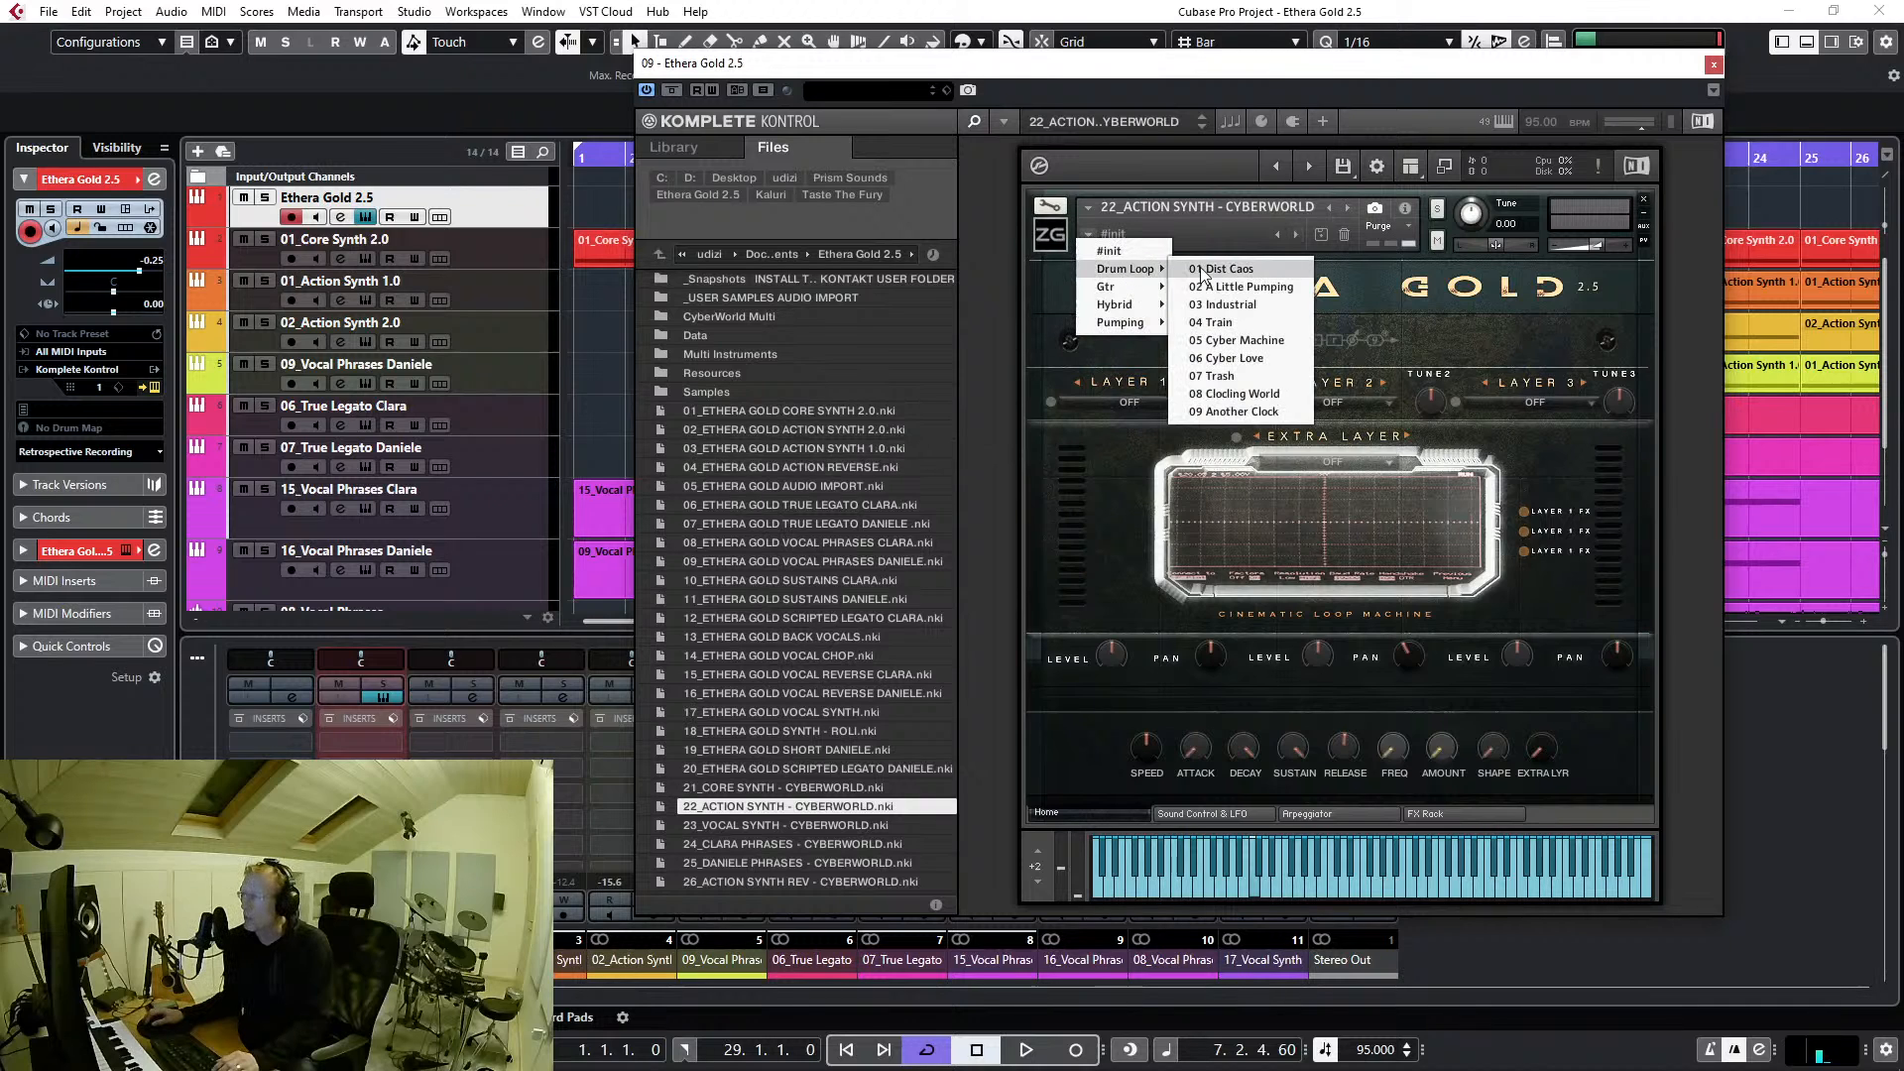
pyautogui.click(1236, 273)
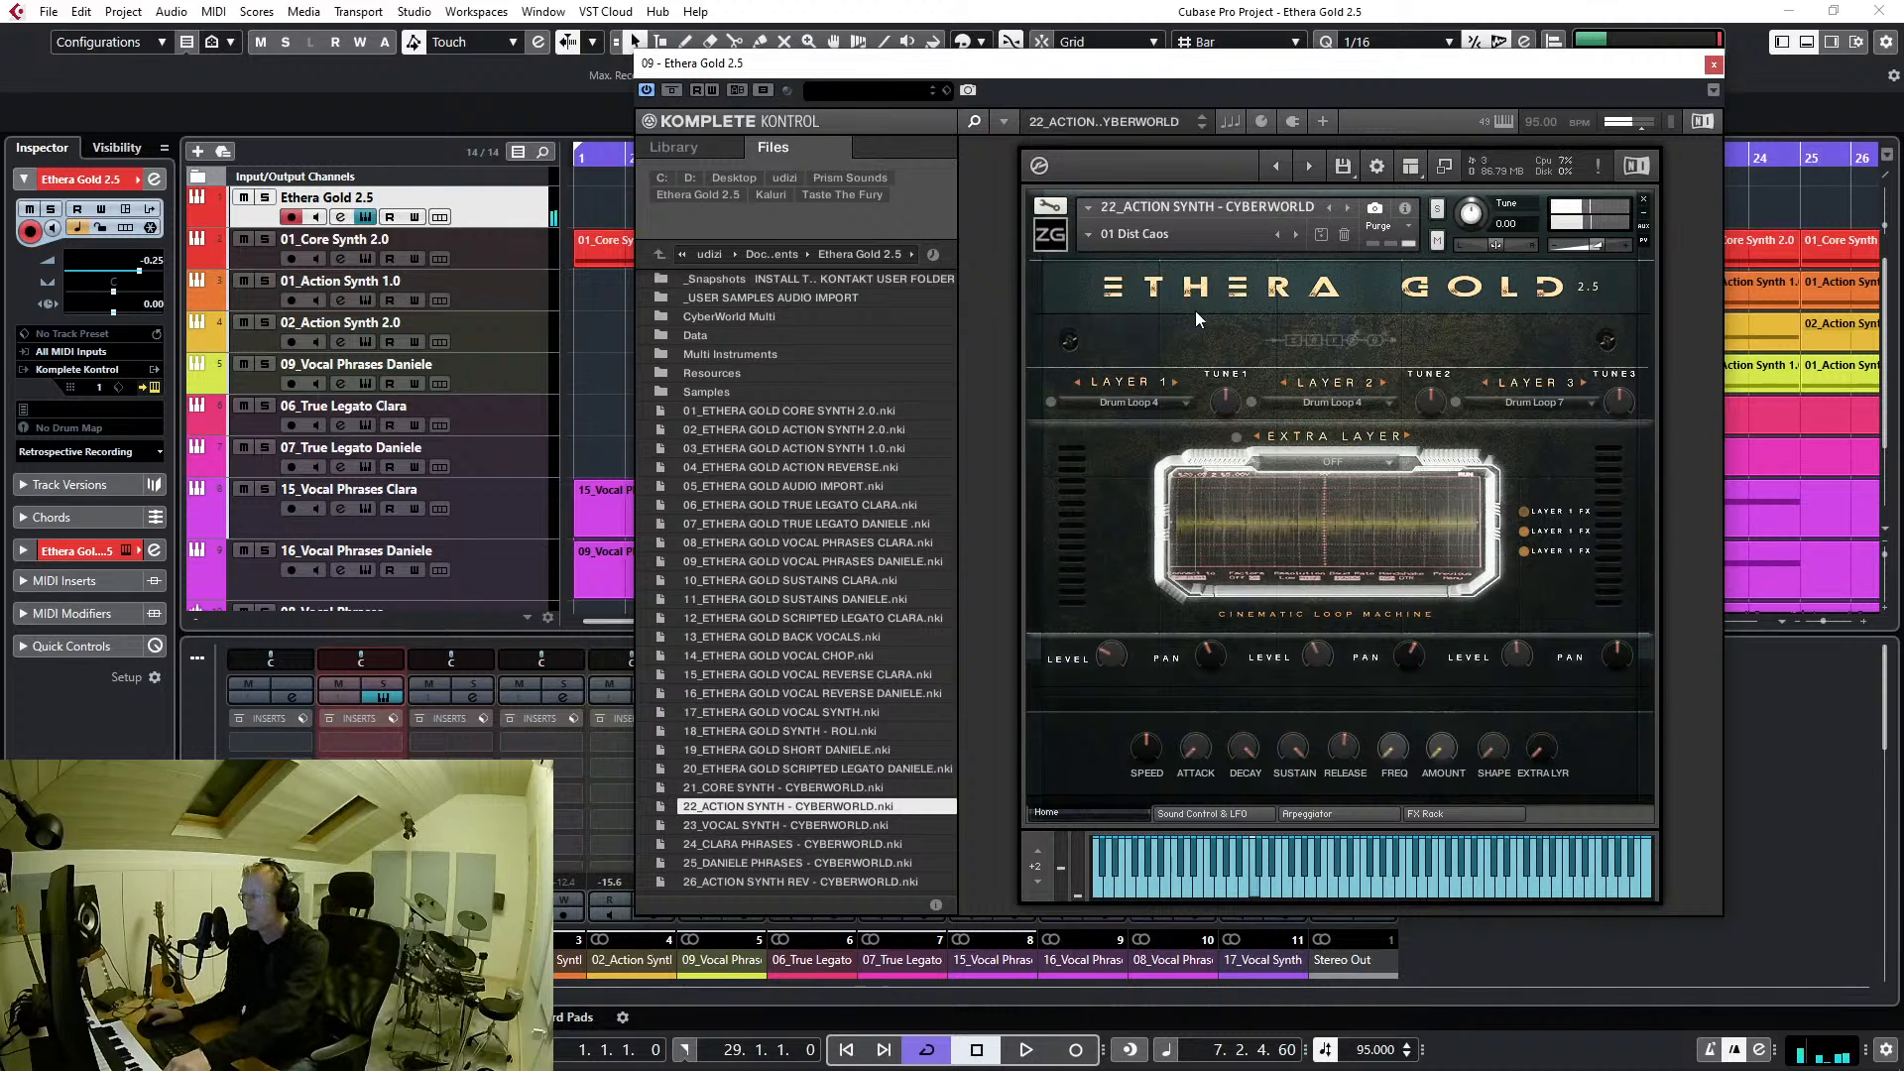
pyautogui.click(1297, 235)
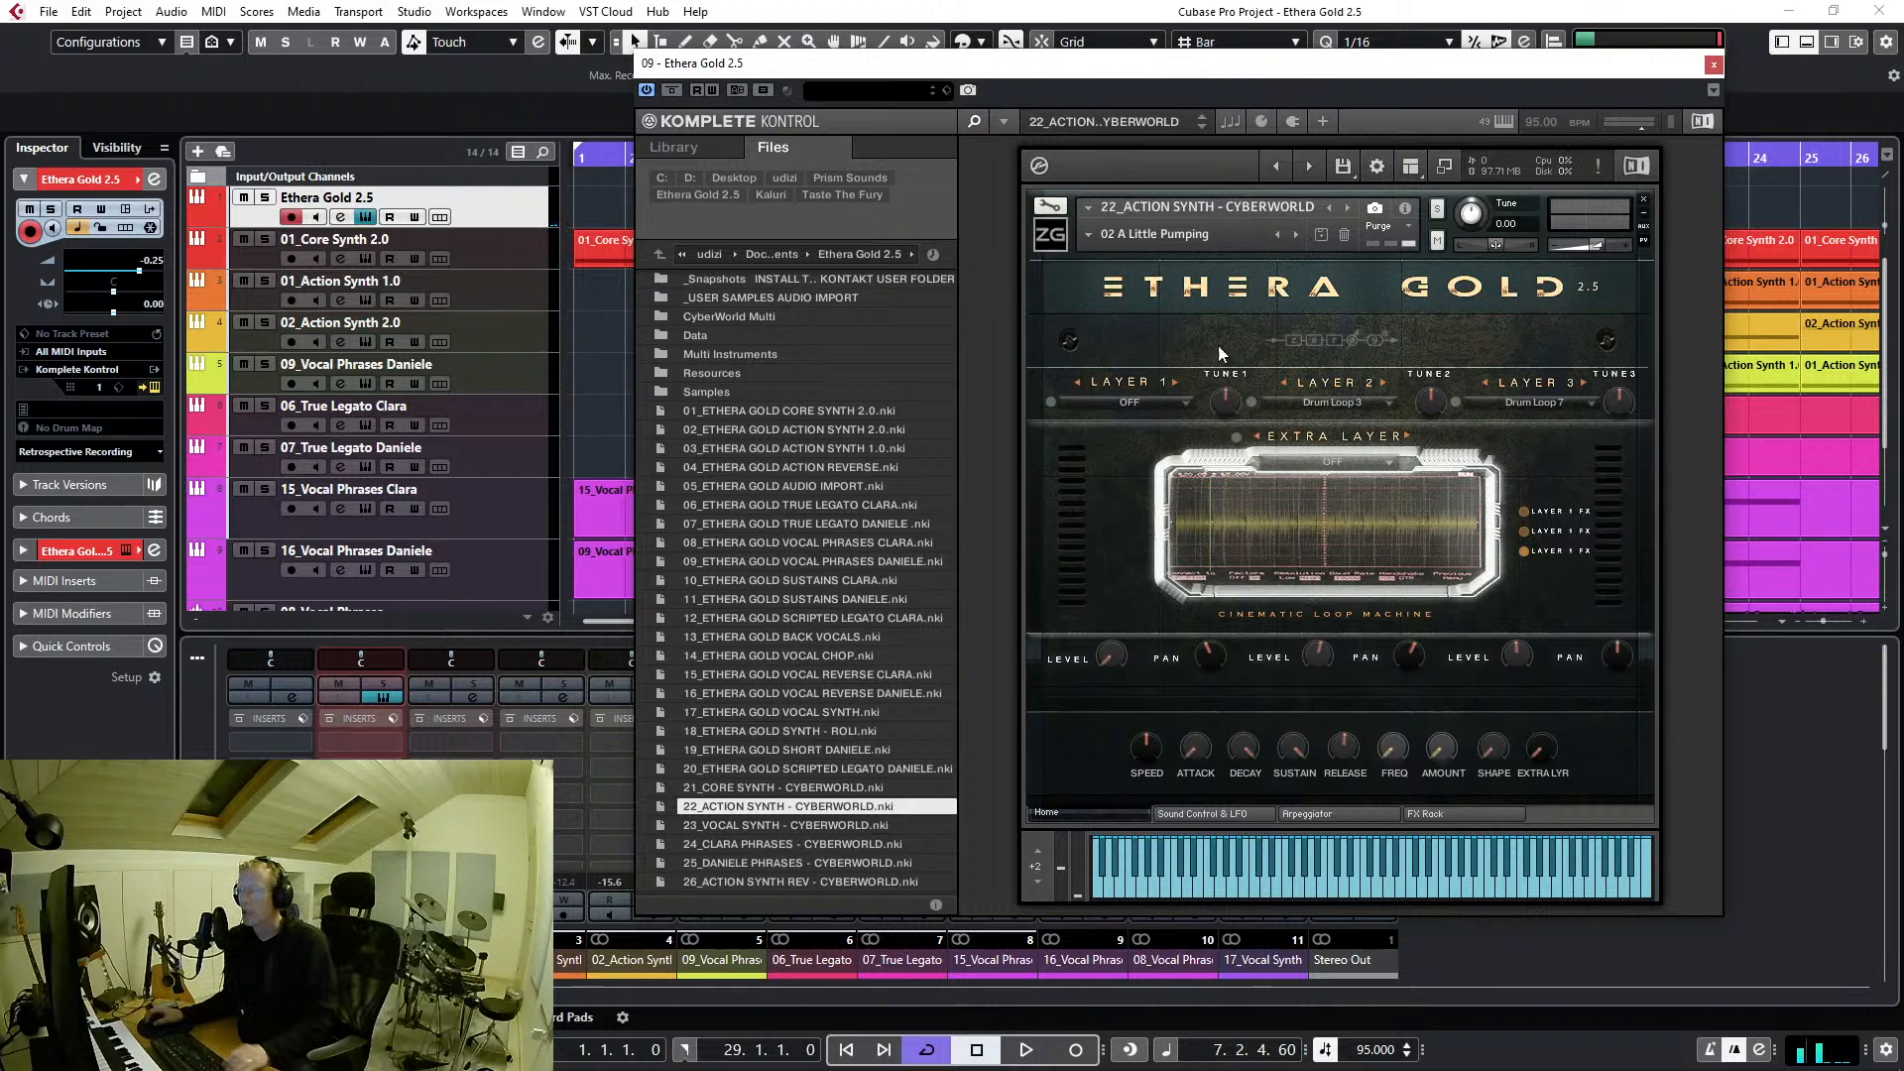
pyautogui.click(1293, 235)
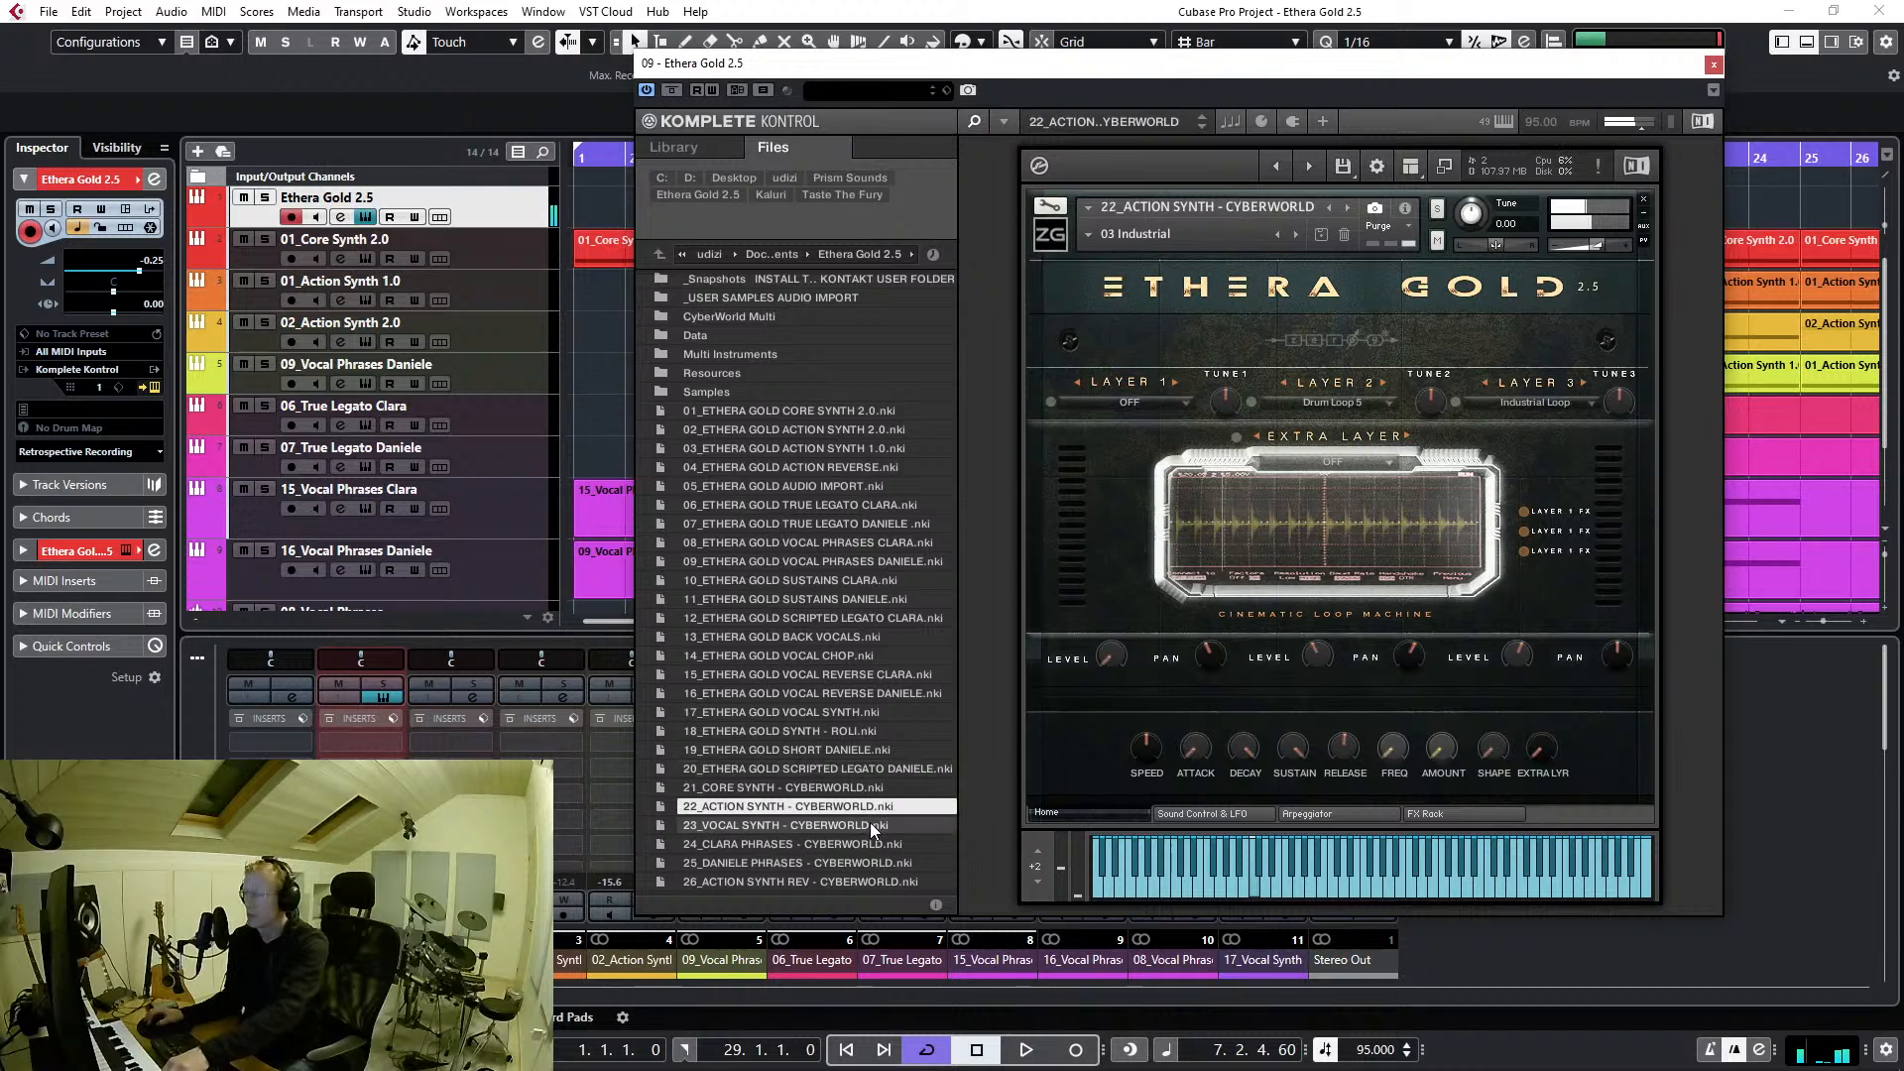
# Set the action synth's Layer 1 source to Arp 4, Layer 2 to Synth Arp 2 and Layer 3 to Drum Loop 5
pyautogui.click(1142, 401)
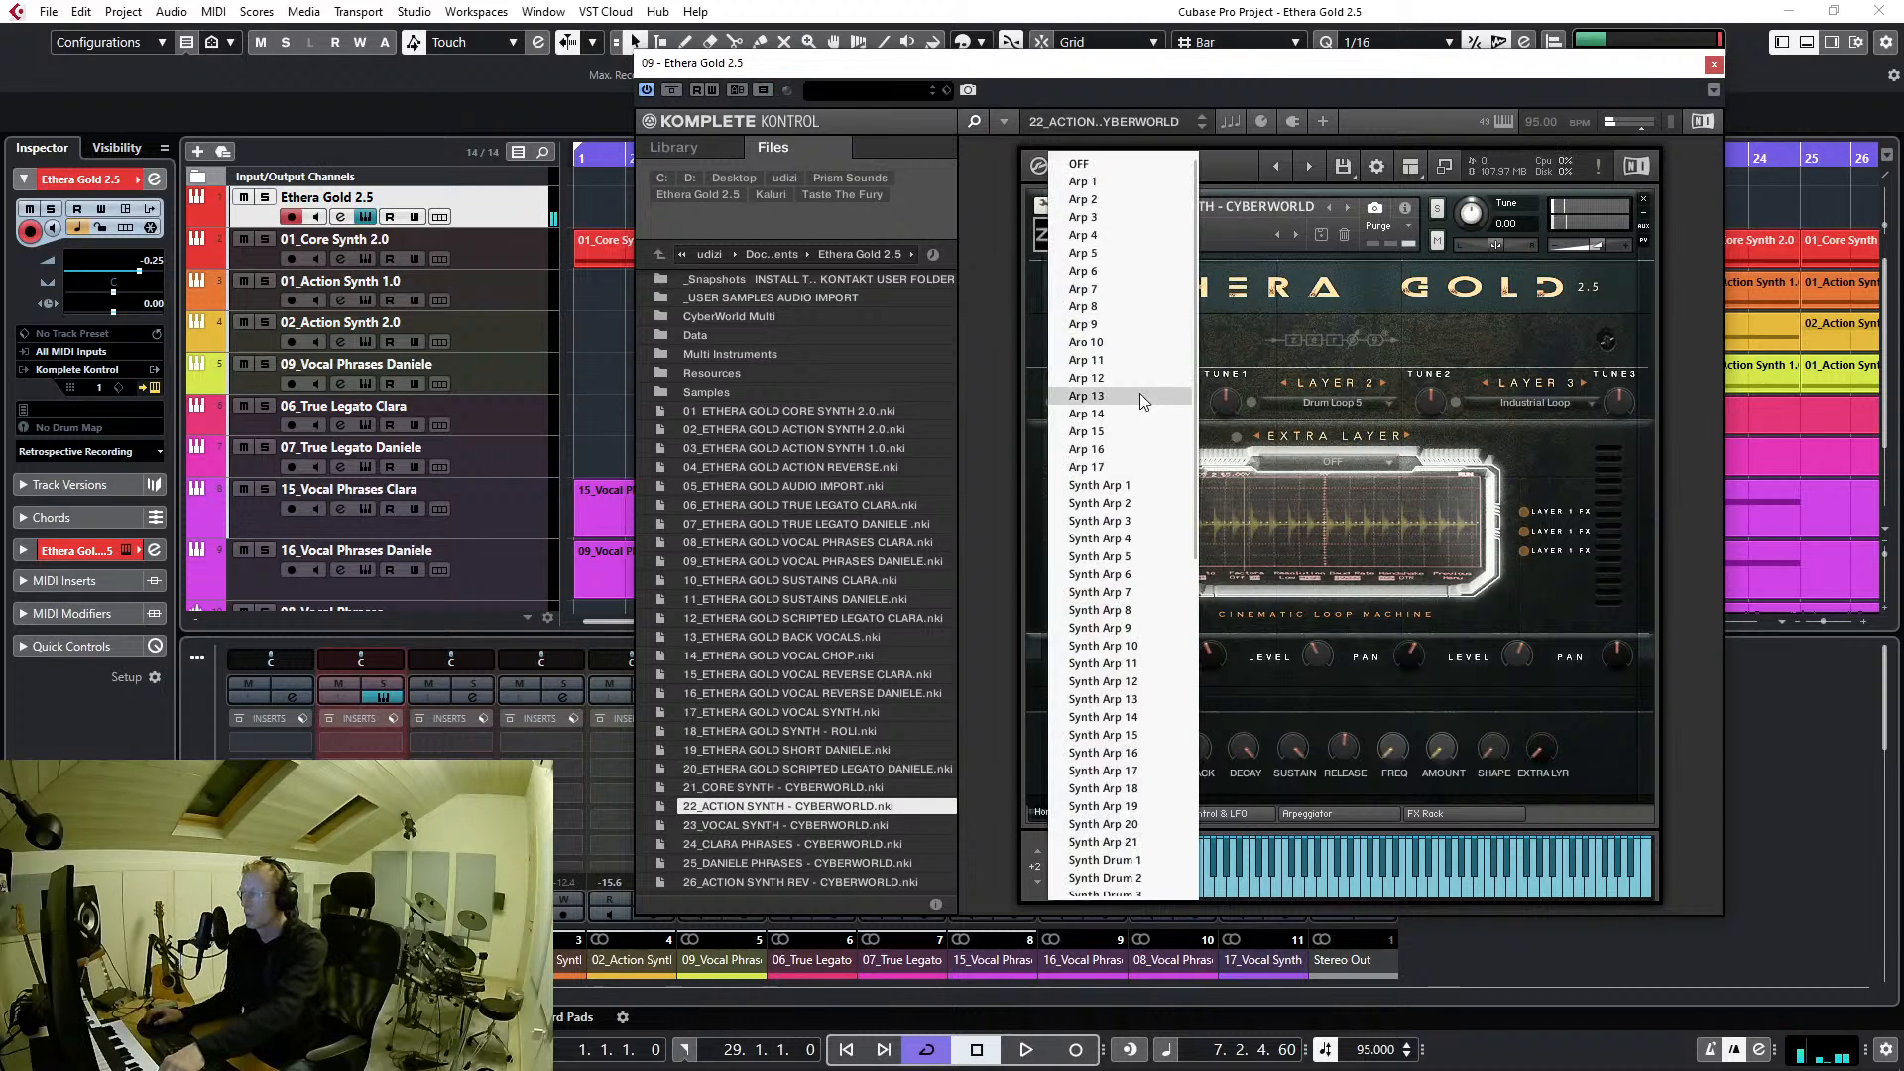
pyautogui.click(1091, 235)
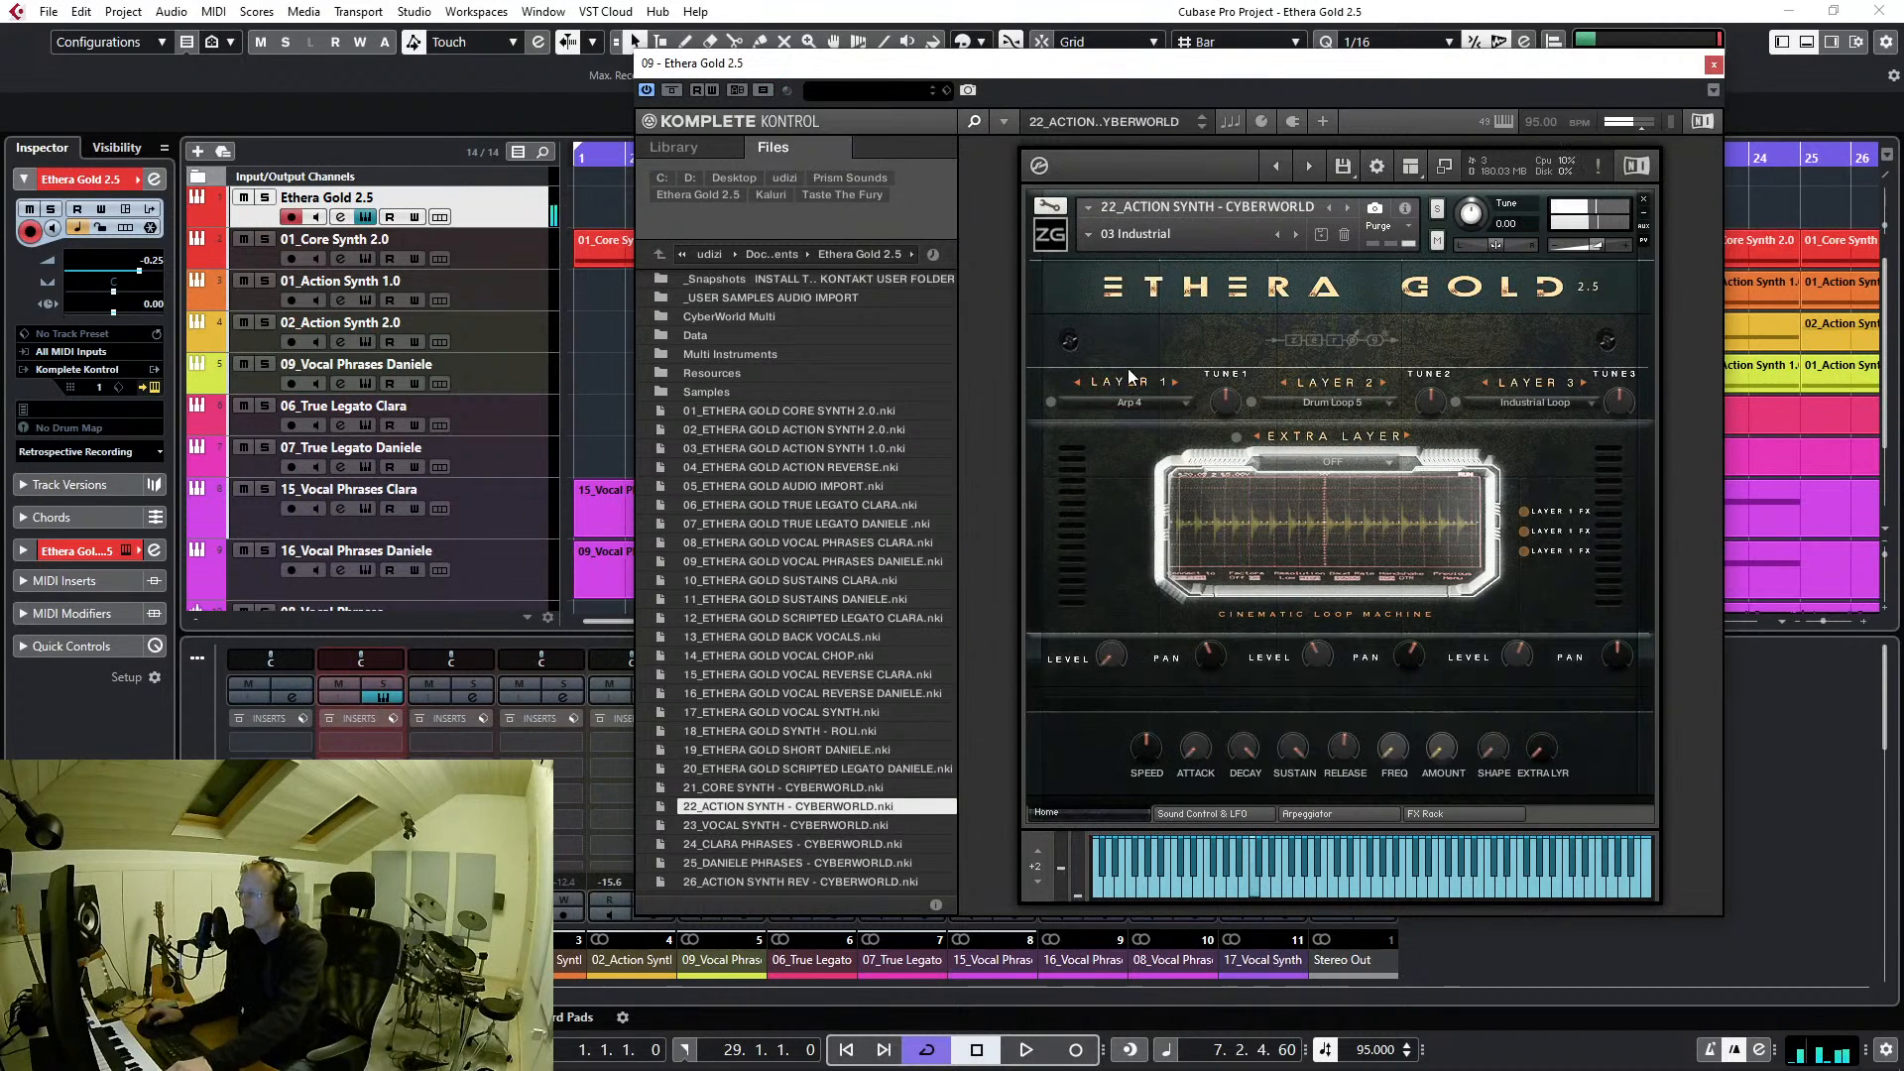
pyautogui.click(1323, 403)
pyautogui.click(1307, 503)
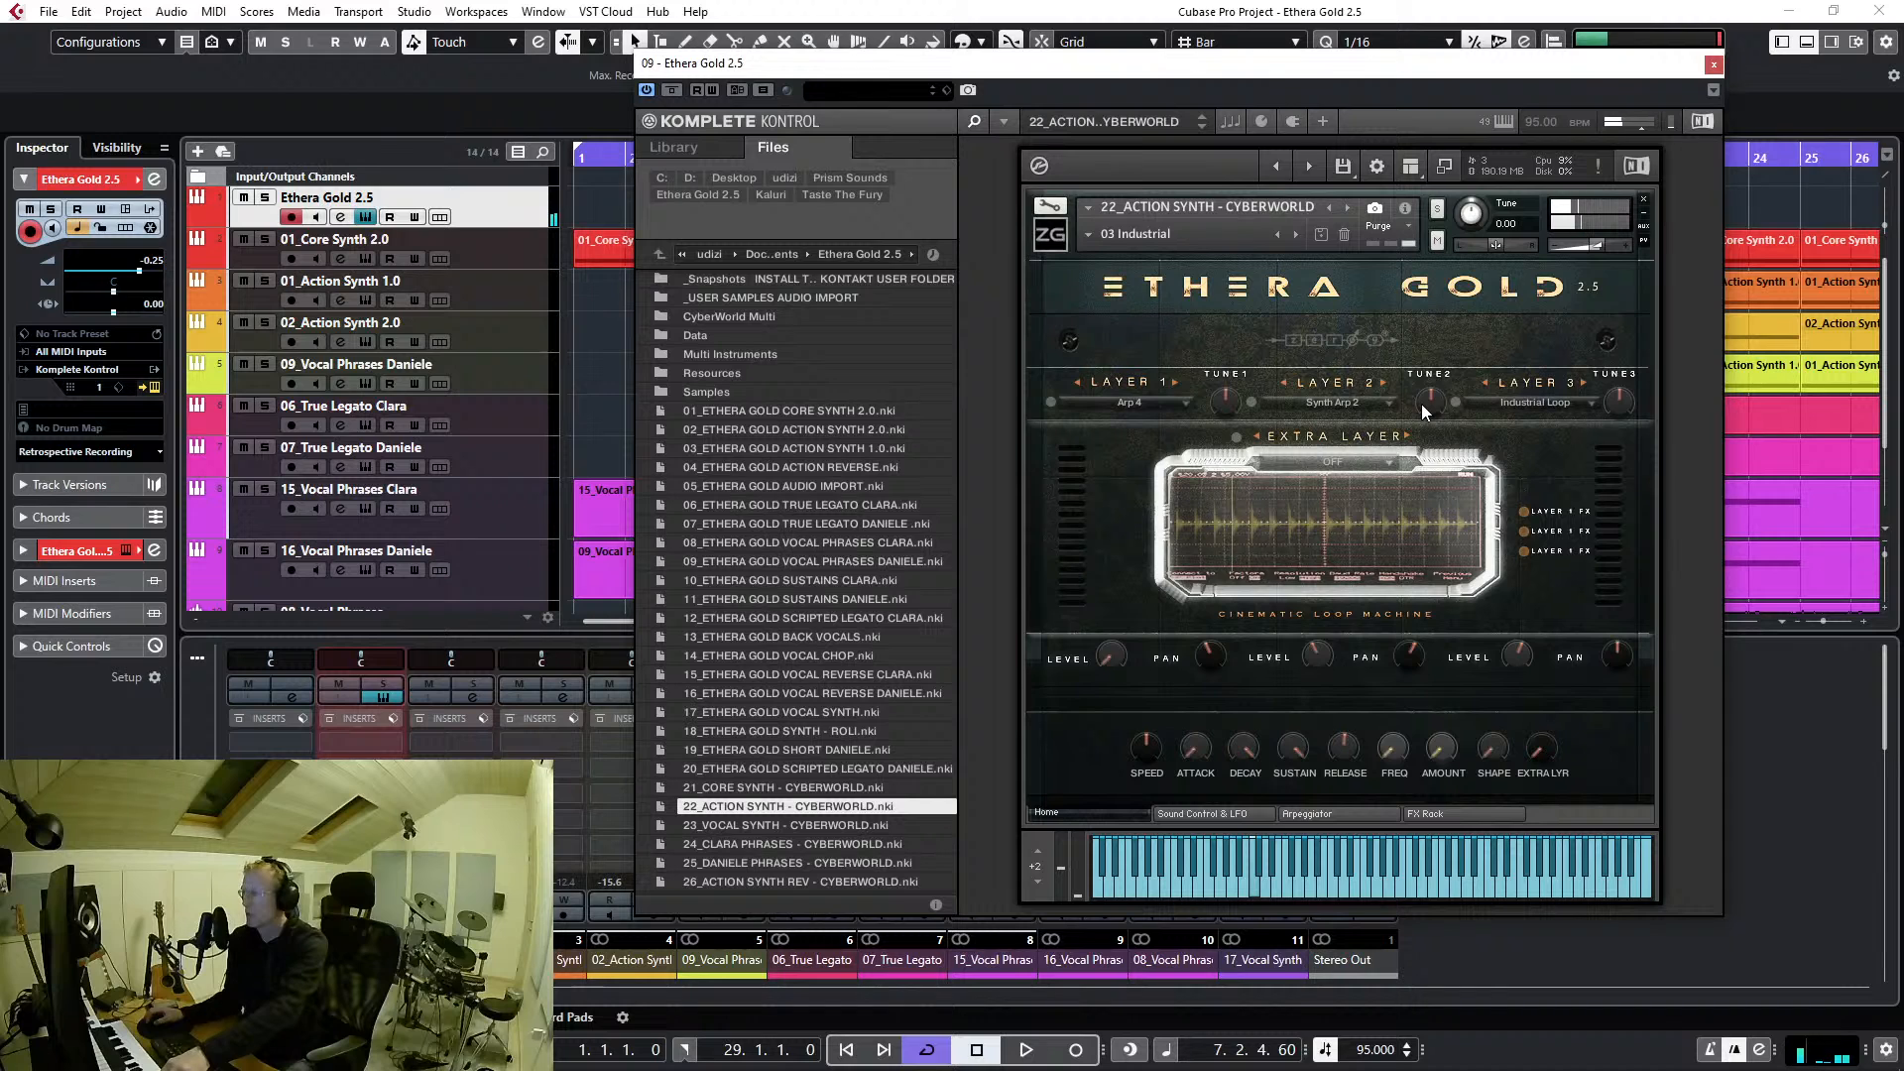
pyautogui.click(1537, 402)
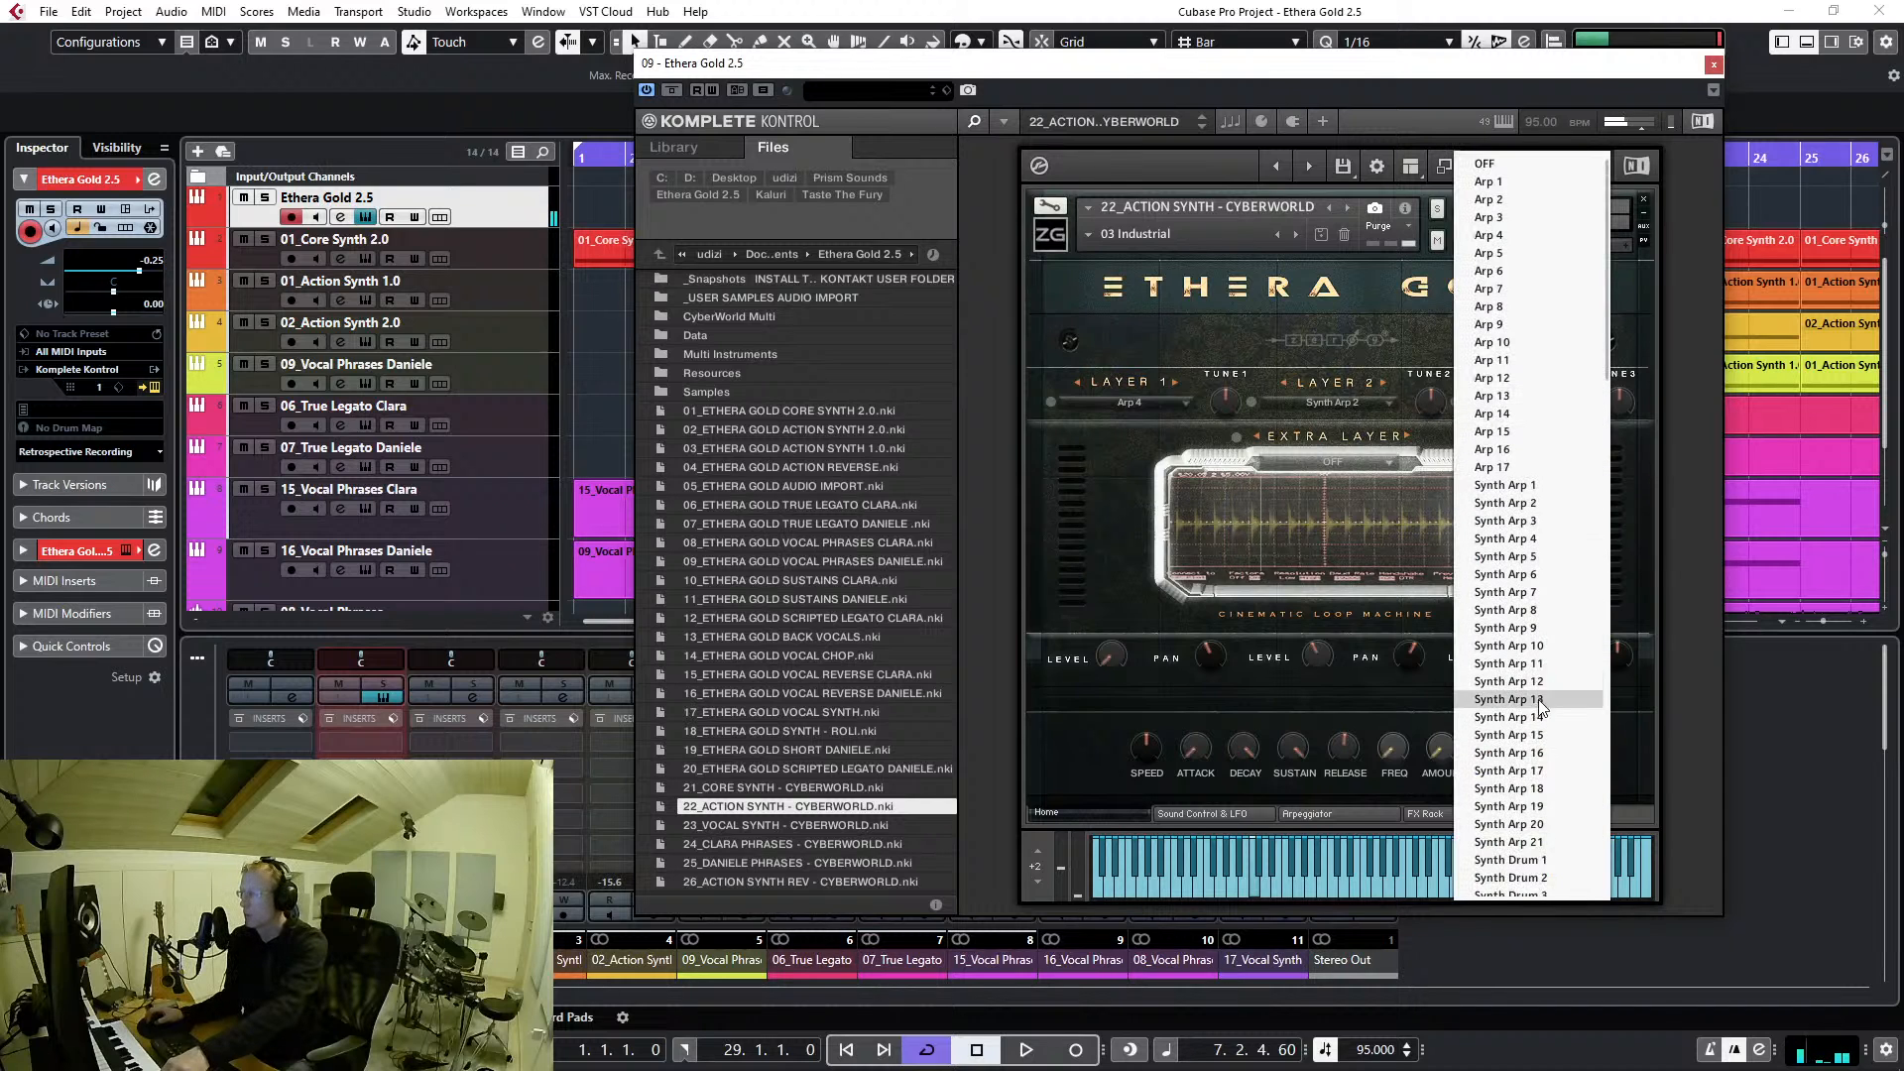
pyautogui.scroll(-9, 1522, 615)
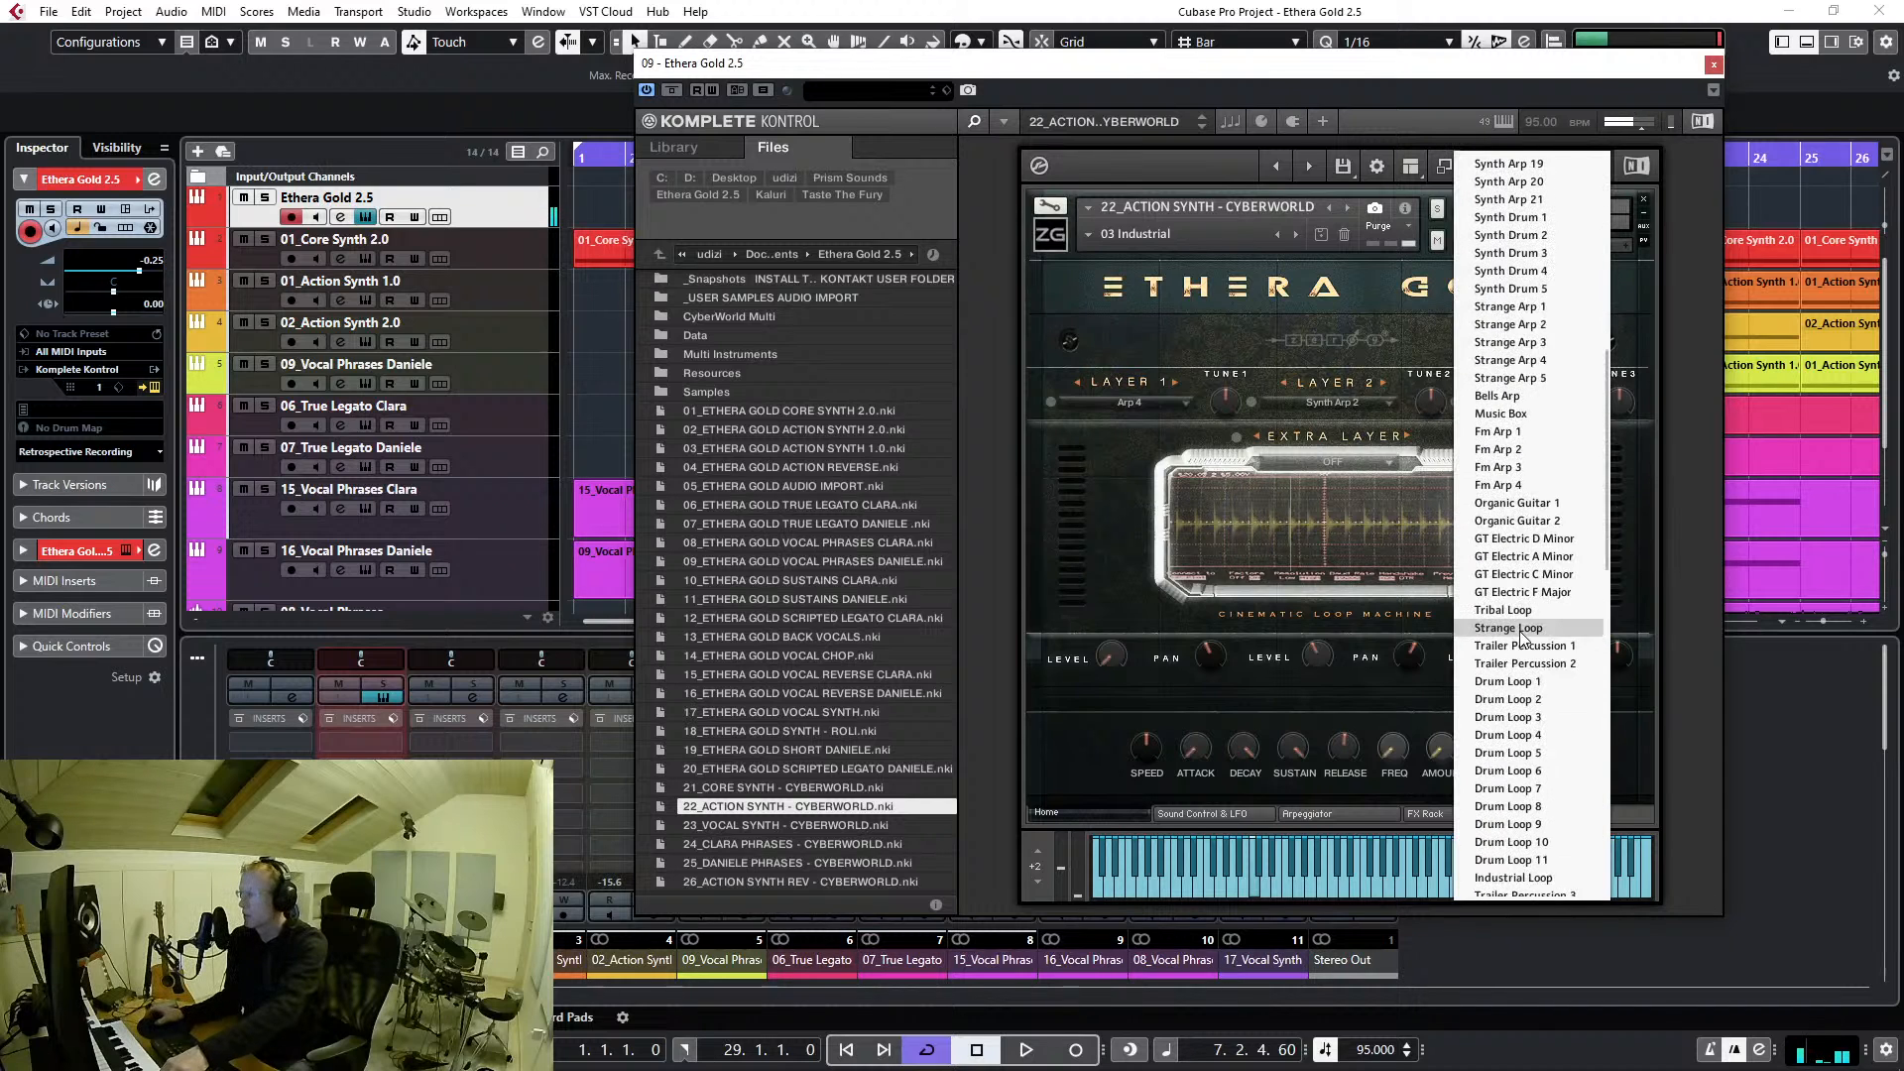
pyautogui.scroll(-5, 1523, 635)
pyautogui.click(1522, 626)
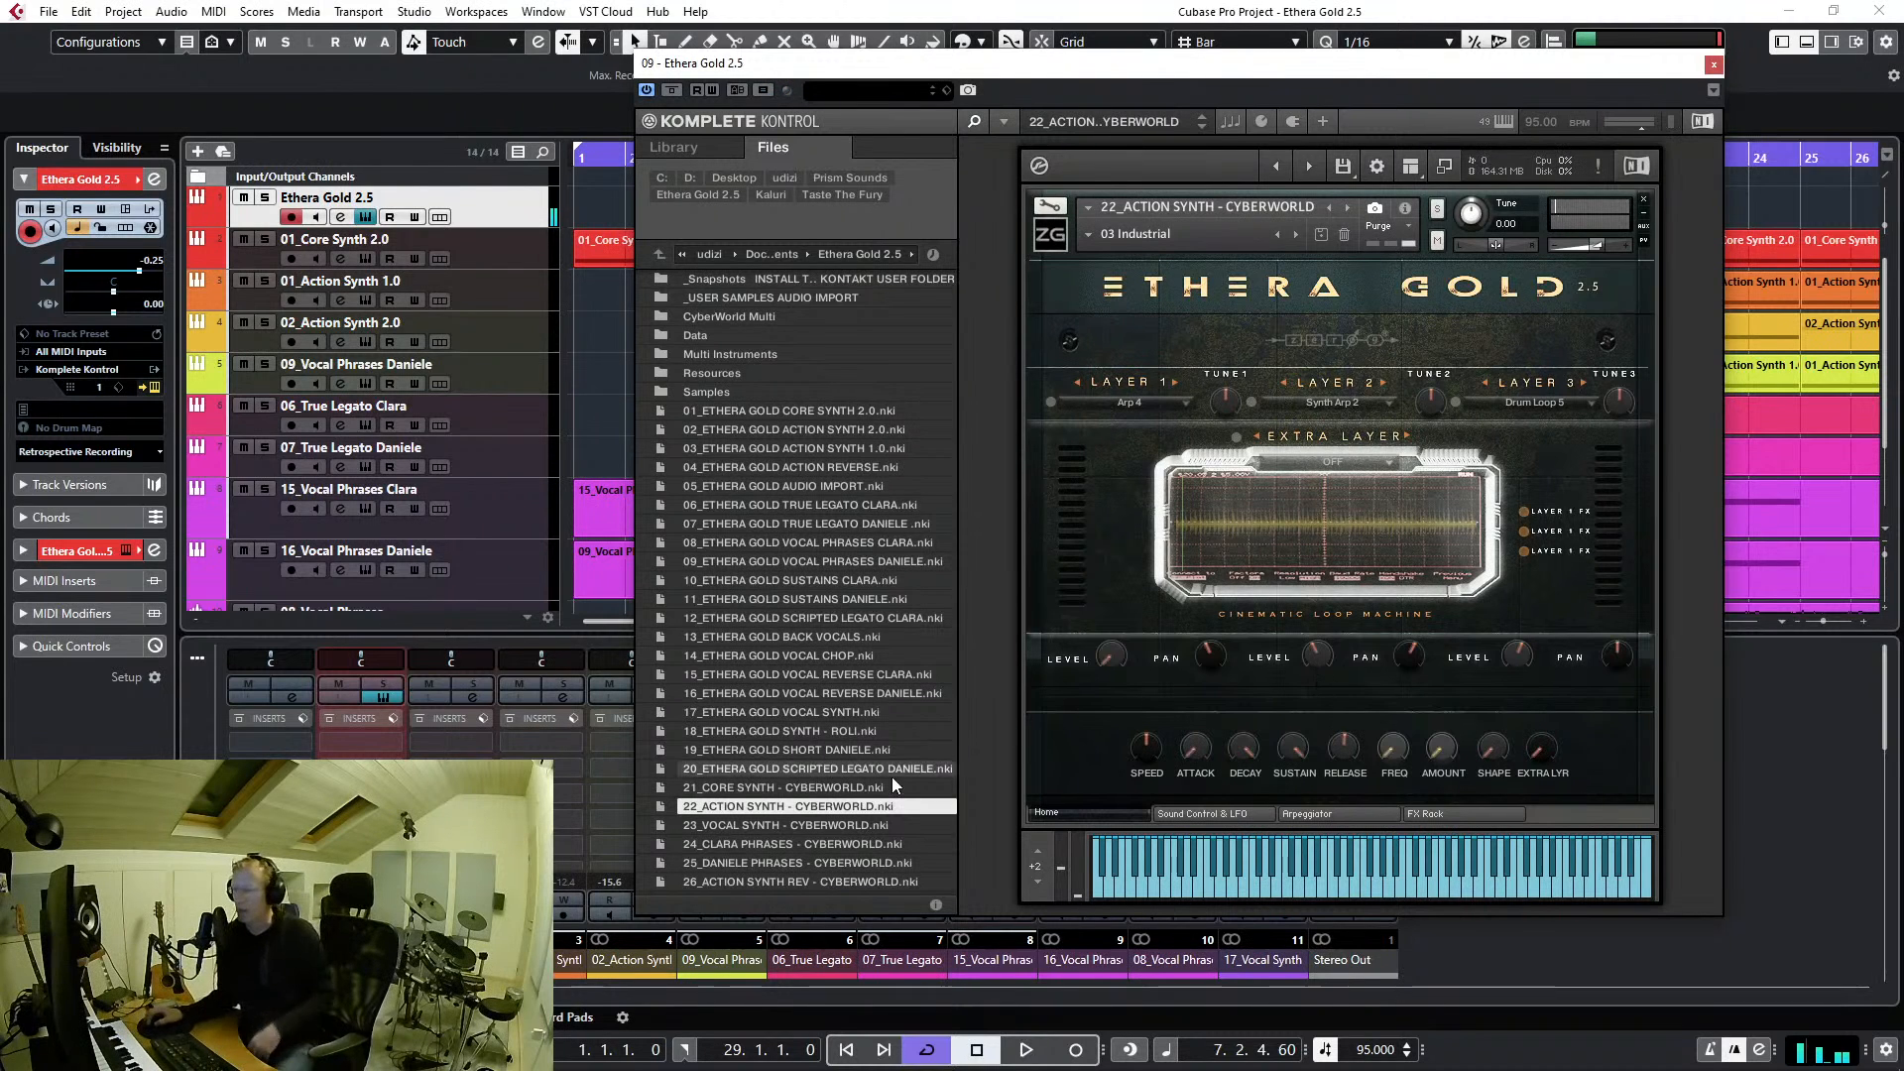
# Choose the Hybrid snapshot 01 Organic Distorted for the action synth and set its Layer 3 source to Drum Loop 1
pyautogui.click(1087, 234)
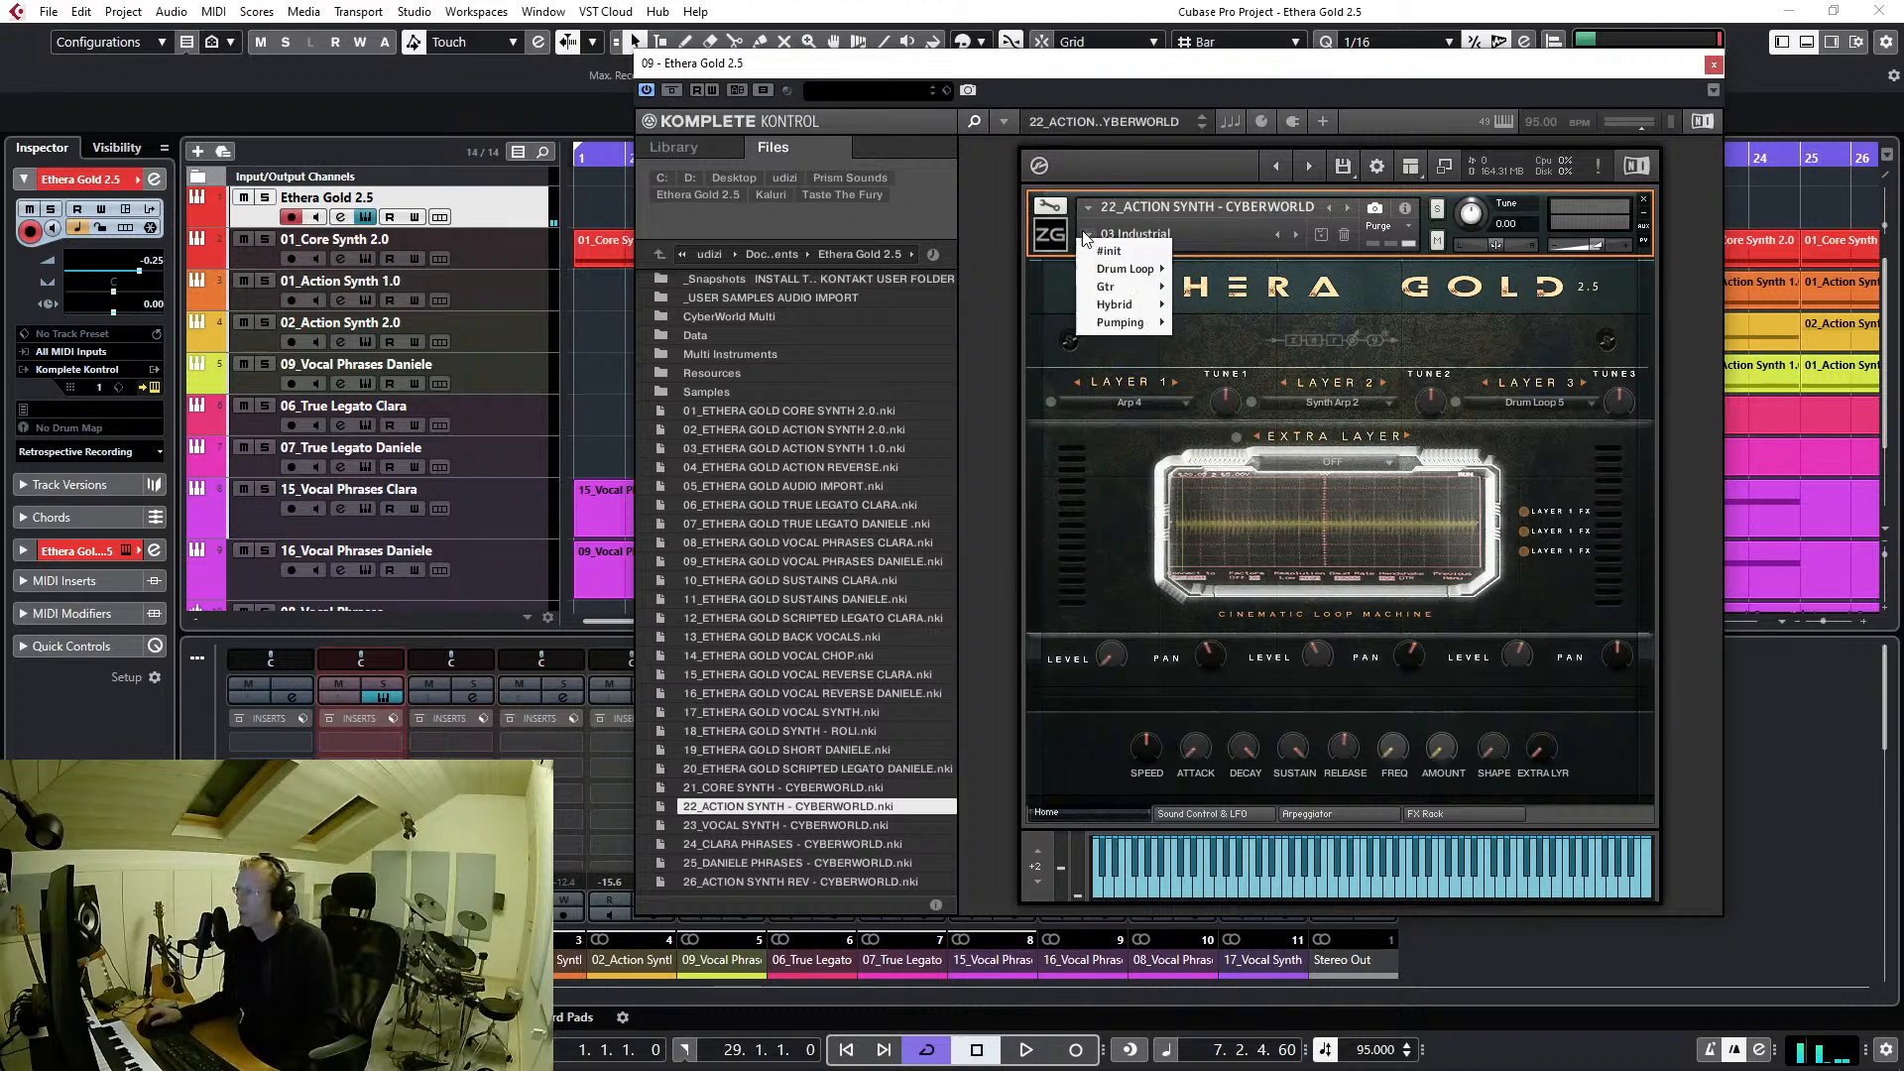
pyautogui.moveTo(1123, 306)
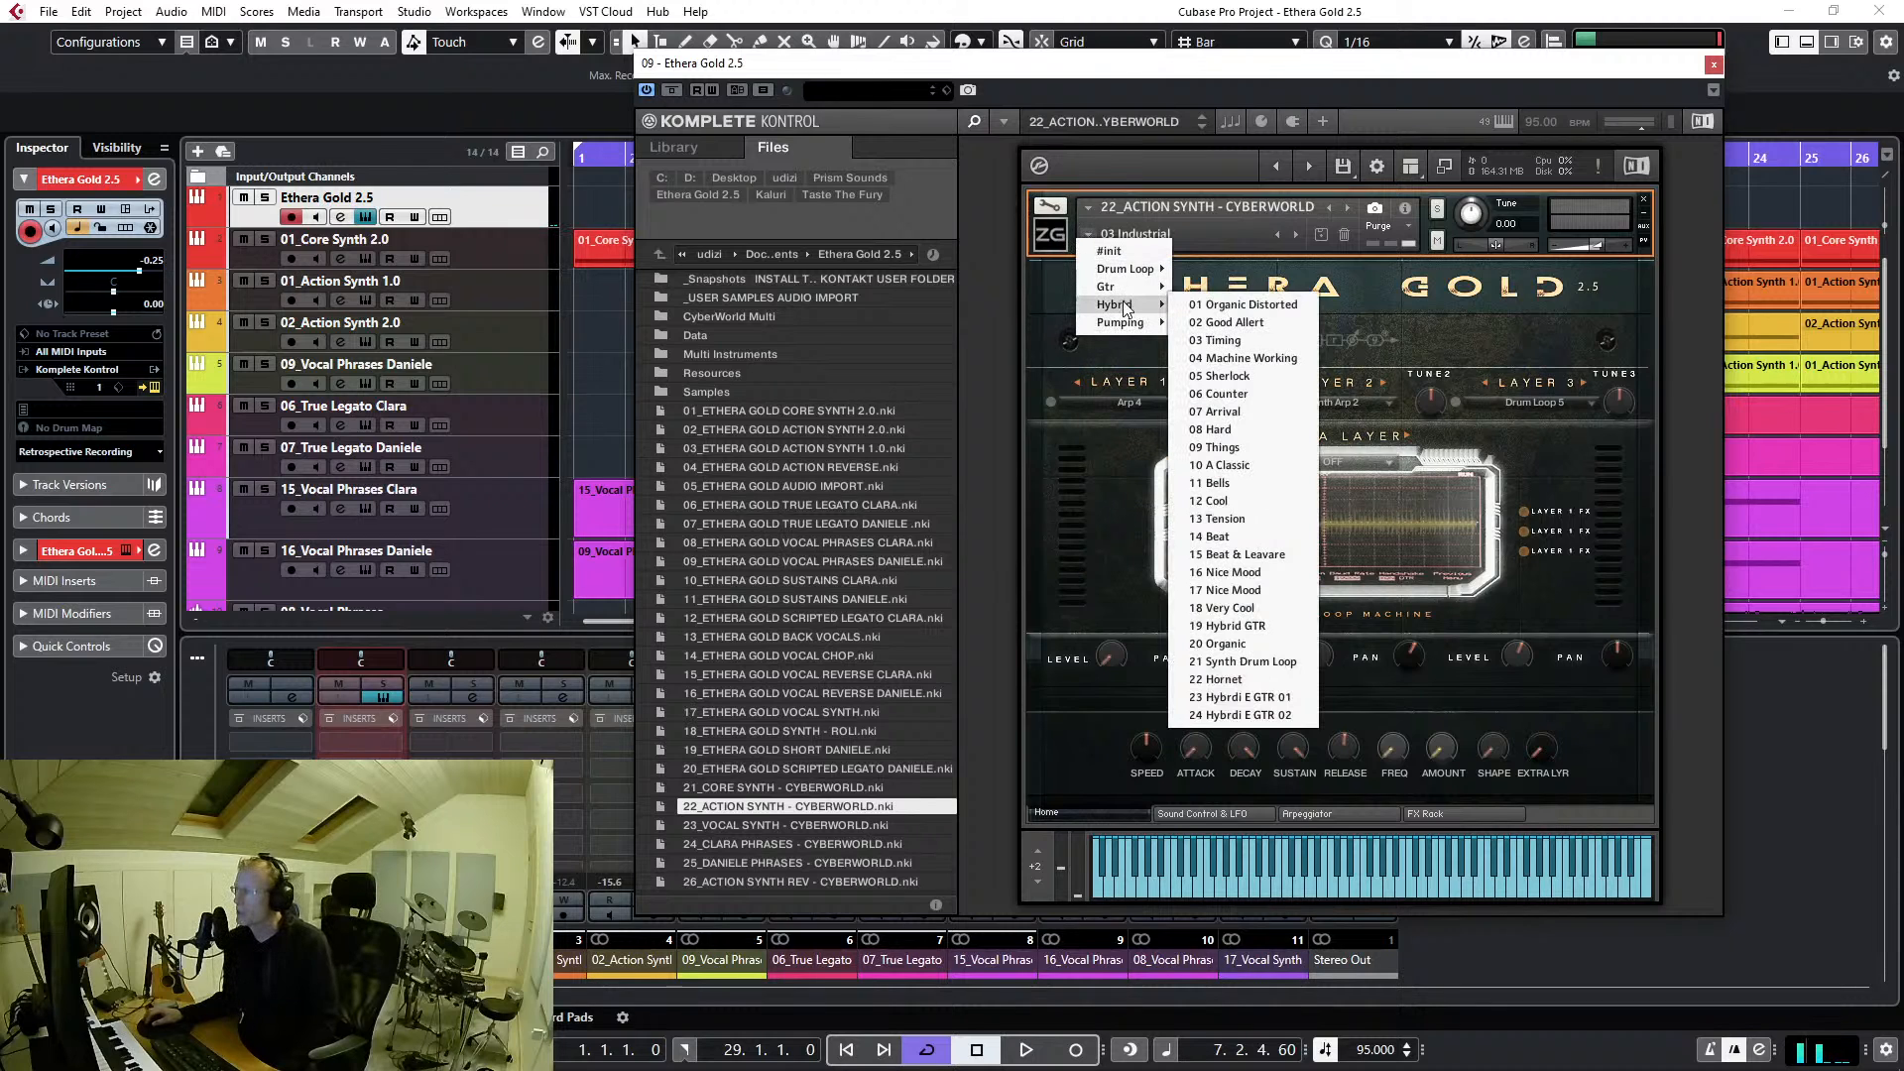
pyautogui.click(1259, 317)
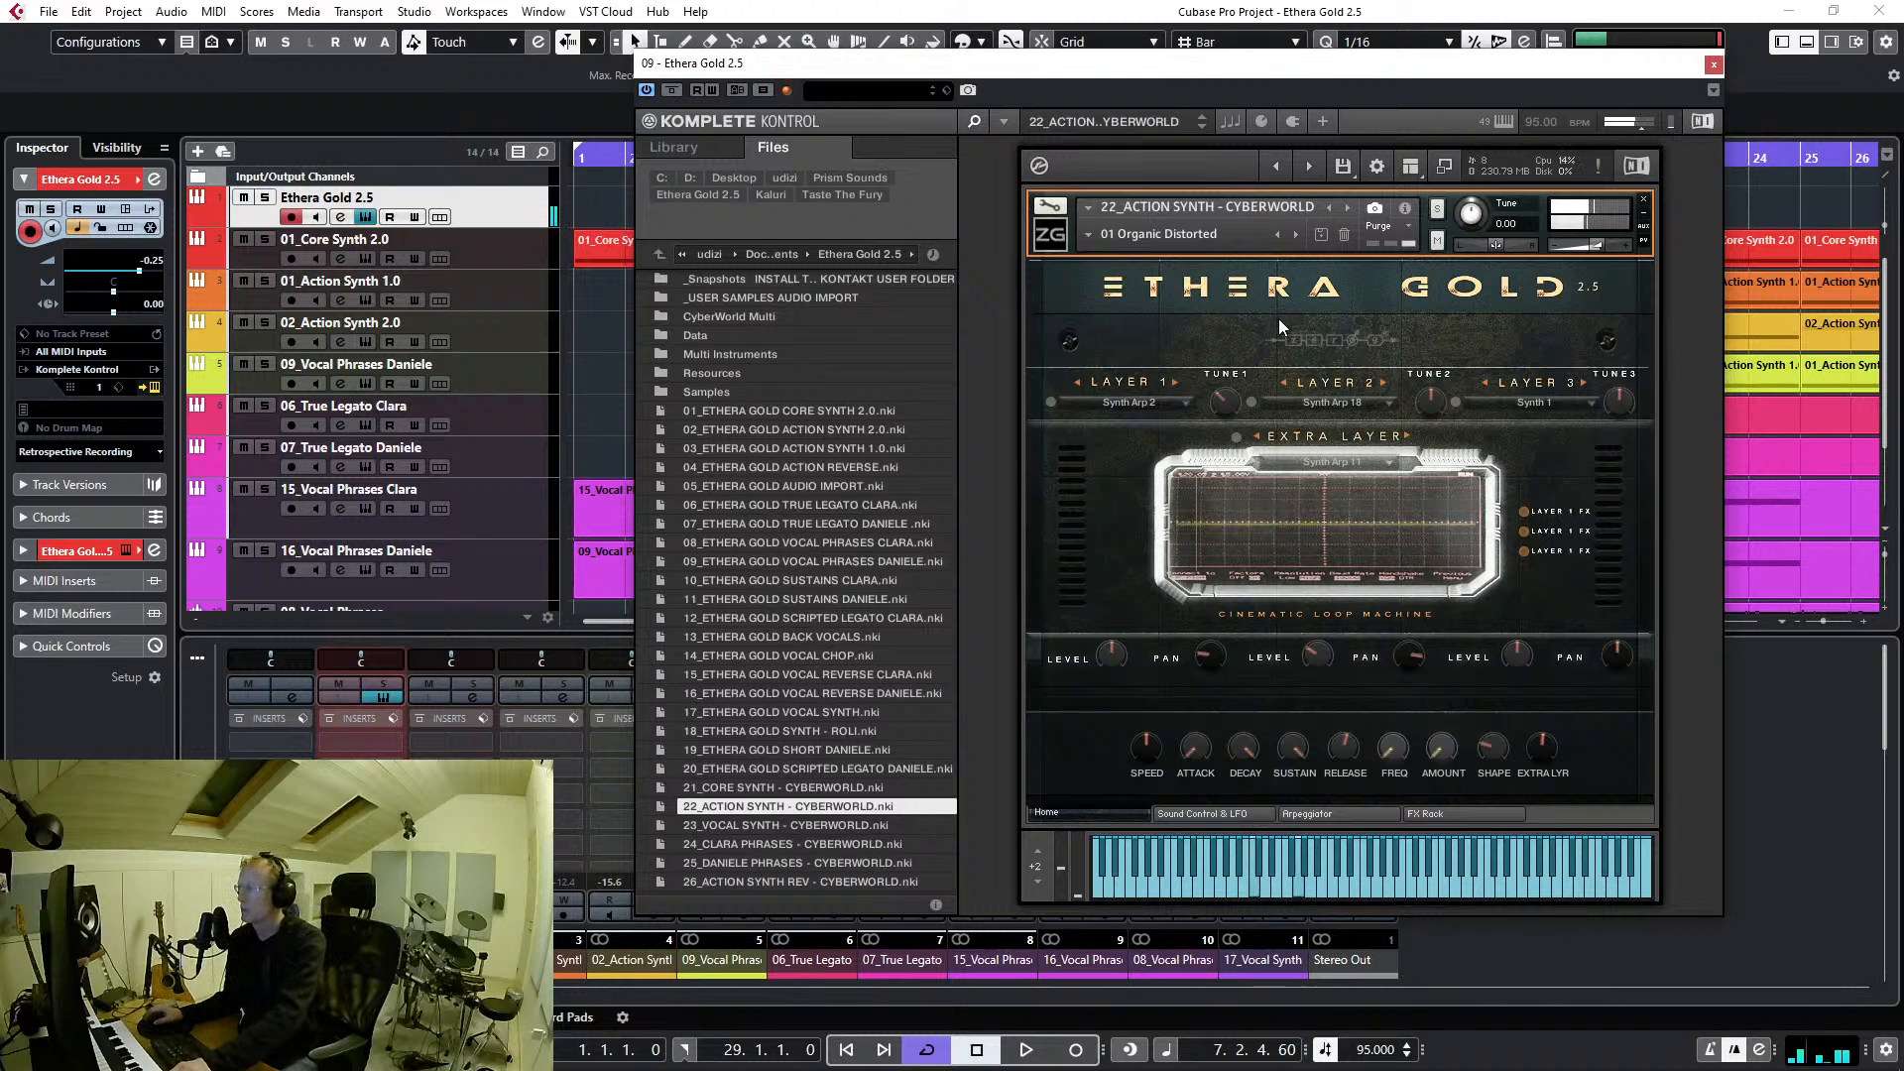
pyautogui.click(1522, 398)
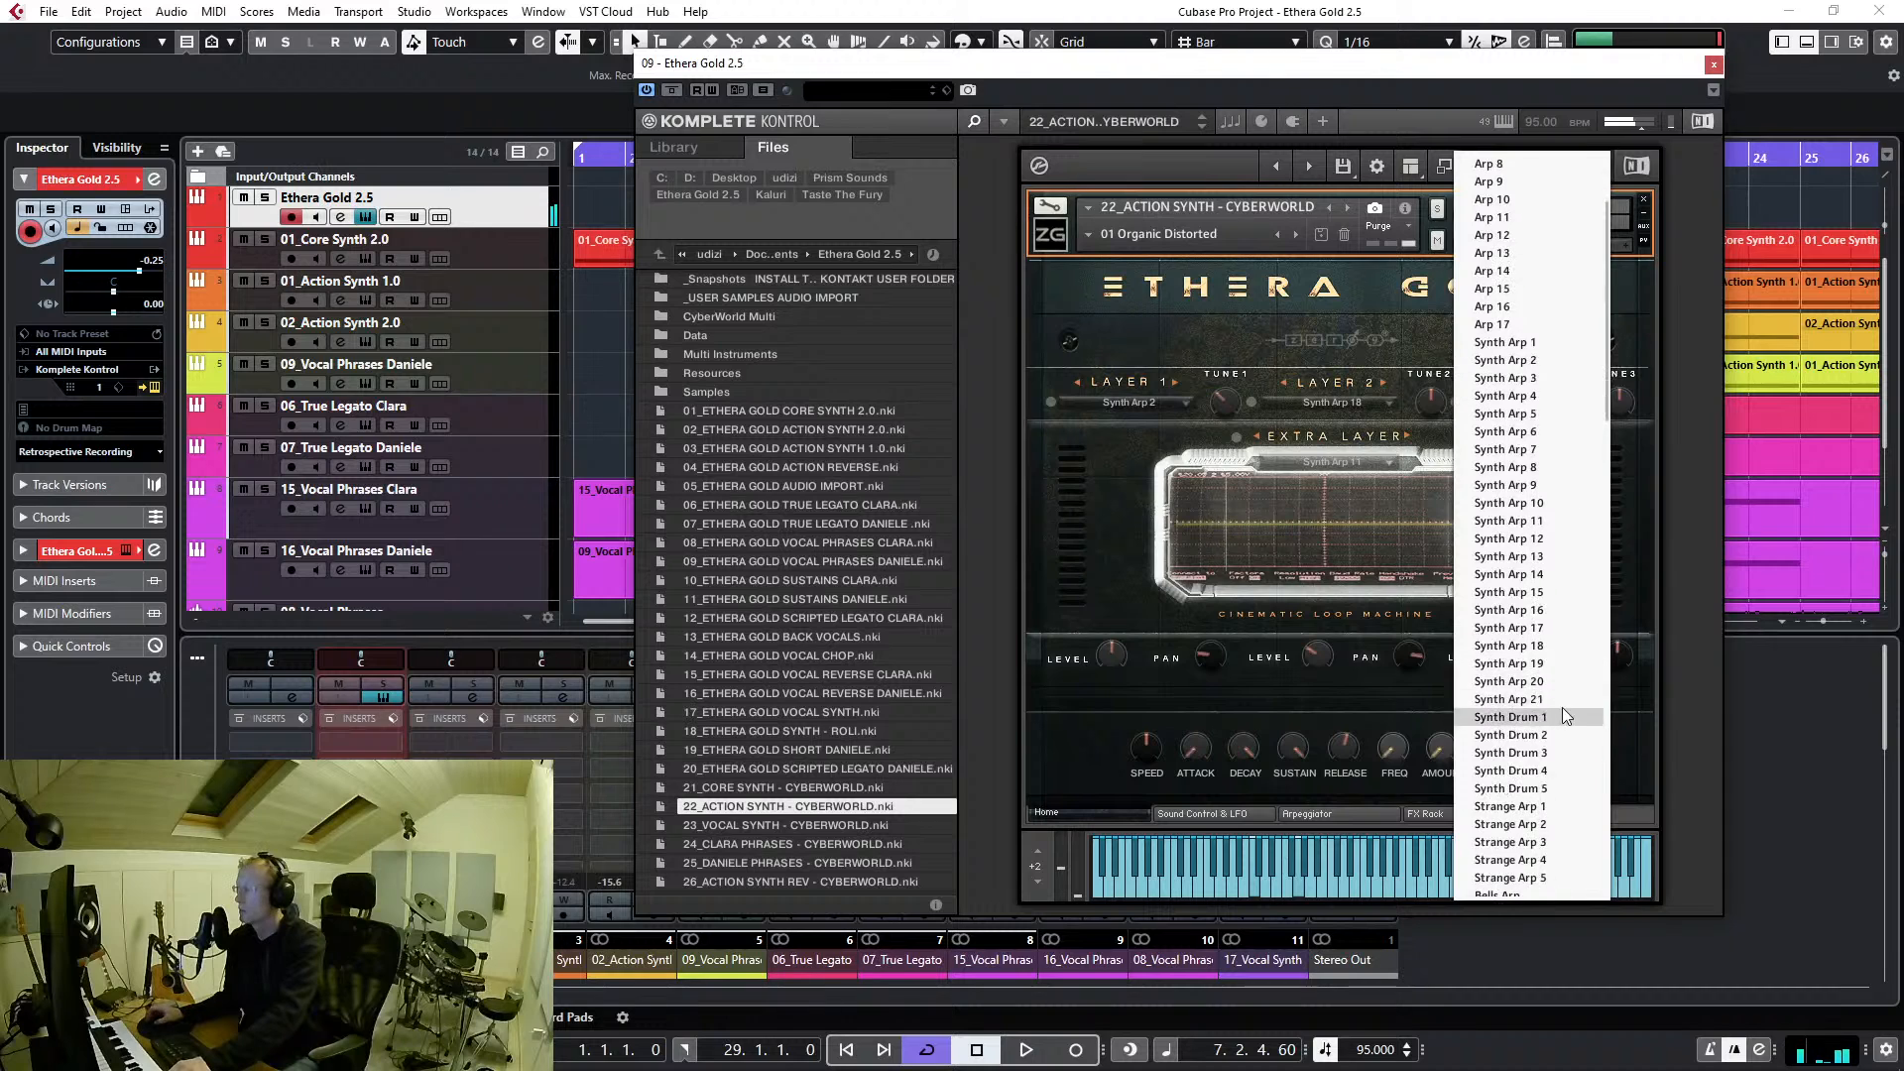
pyautogui.scroll(-10, 1501, 699)
pyautogui.click(1502, 735)
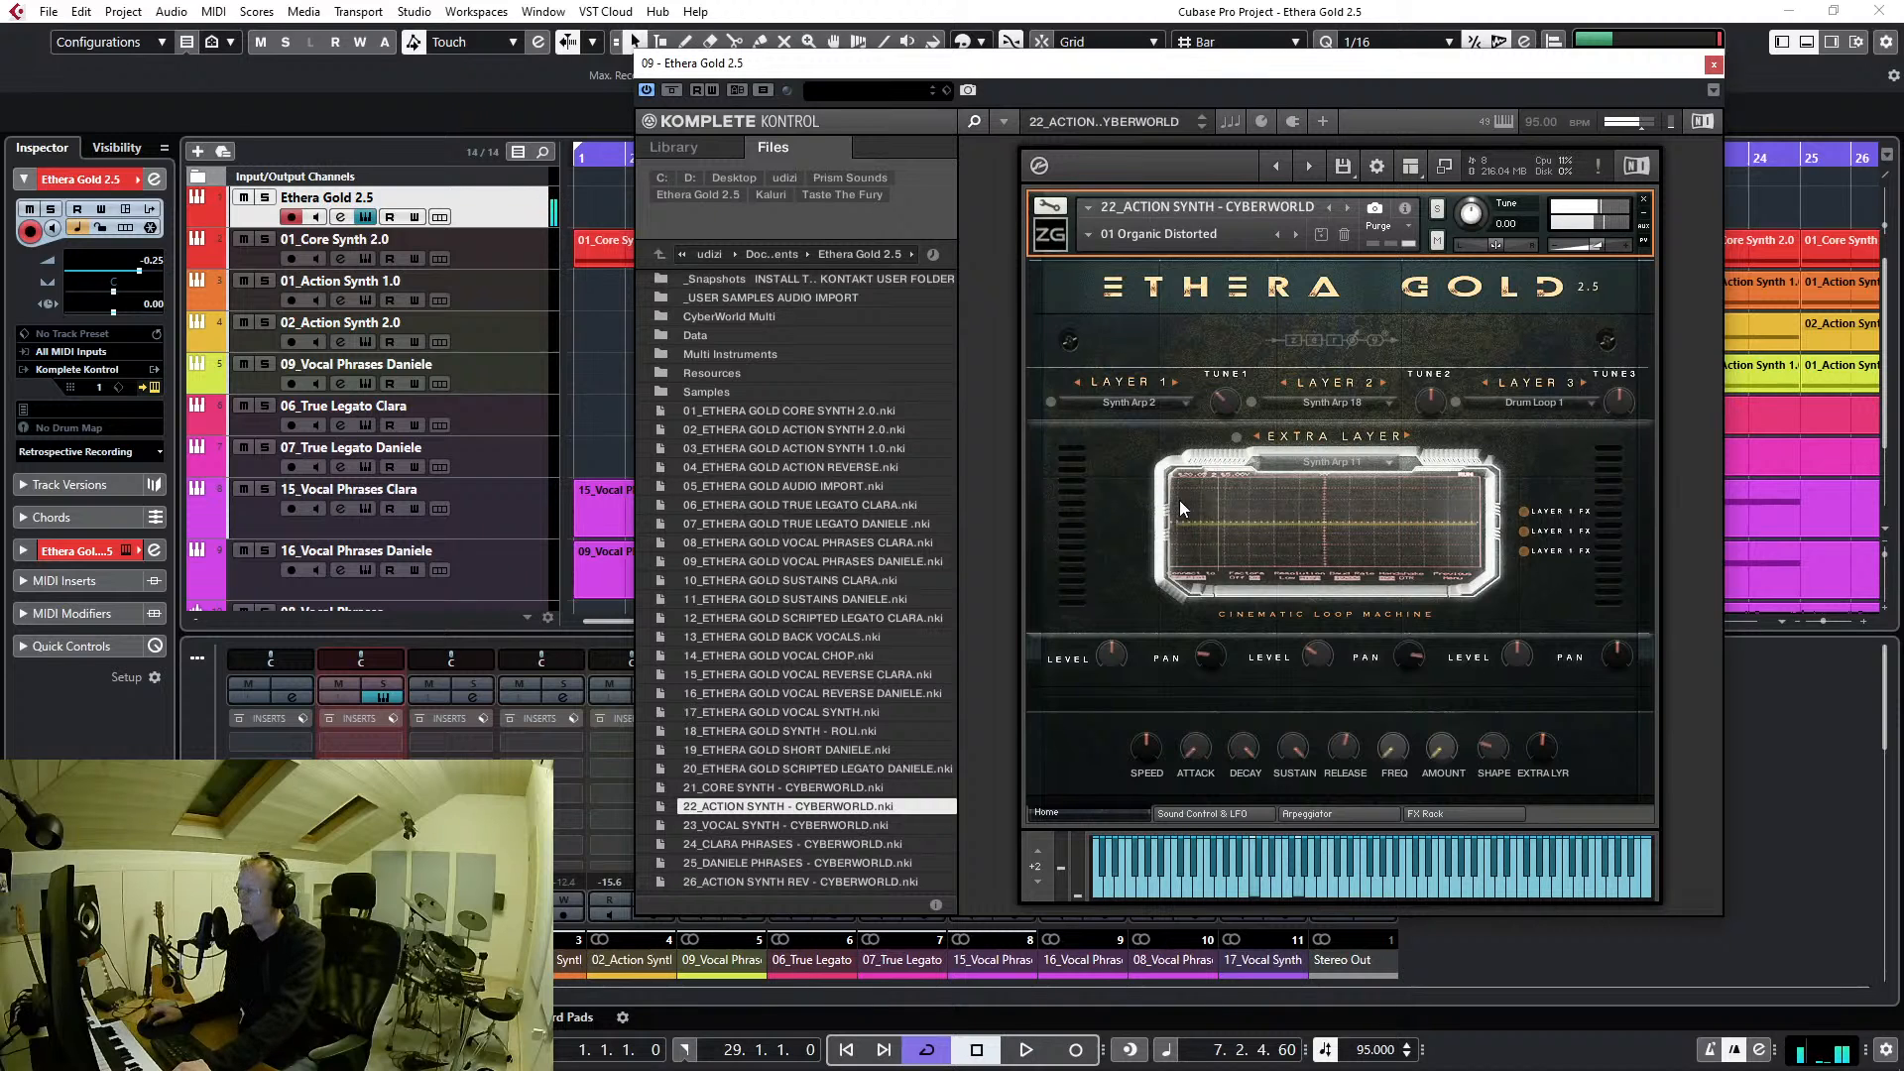
# Load 23_VOCAL SYNTH - CYBERWORLD and audition its Vox snapshot 01 Long Reverb Vocal 1
pyautogui.doubleClick(805, 824)
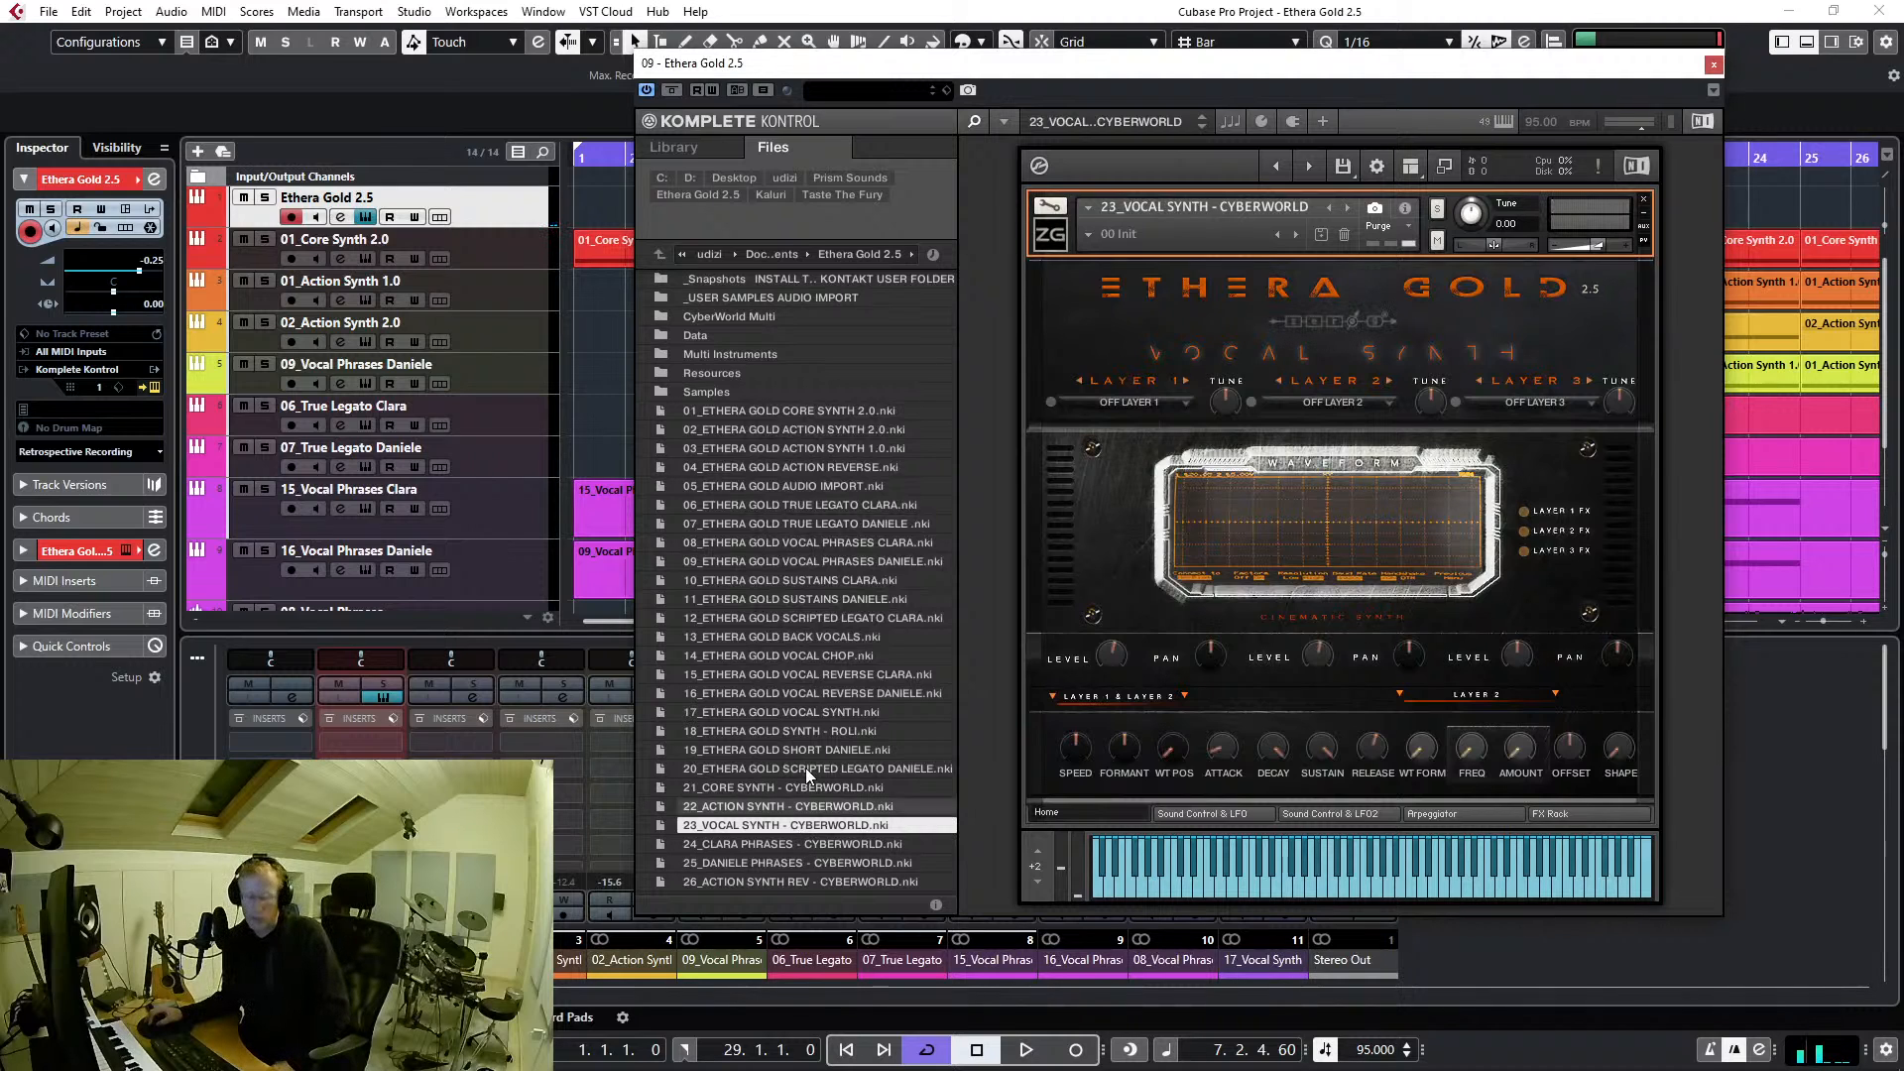
pyautogui.click(1085, 236)
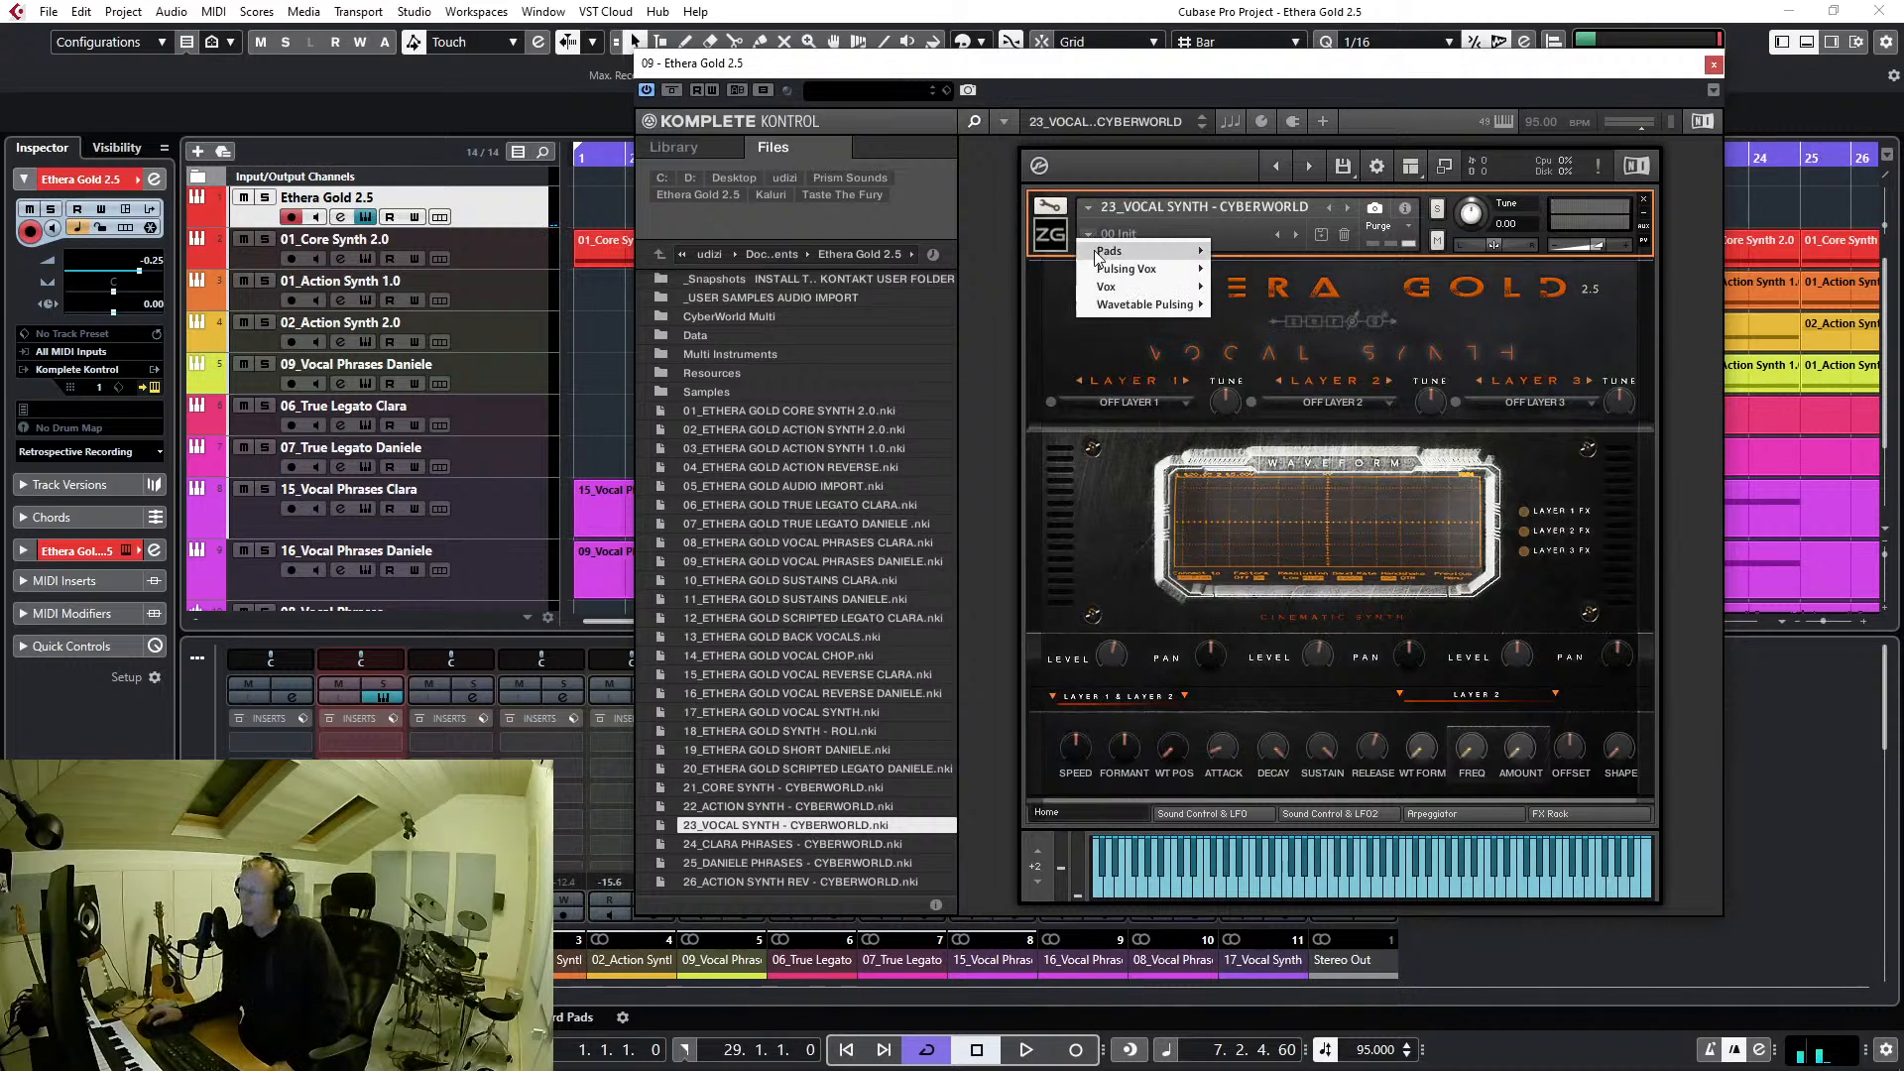
pyautogui.moveTo(1146, 254)
pyautogui.moveTo(1138, 287)
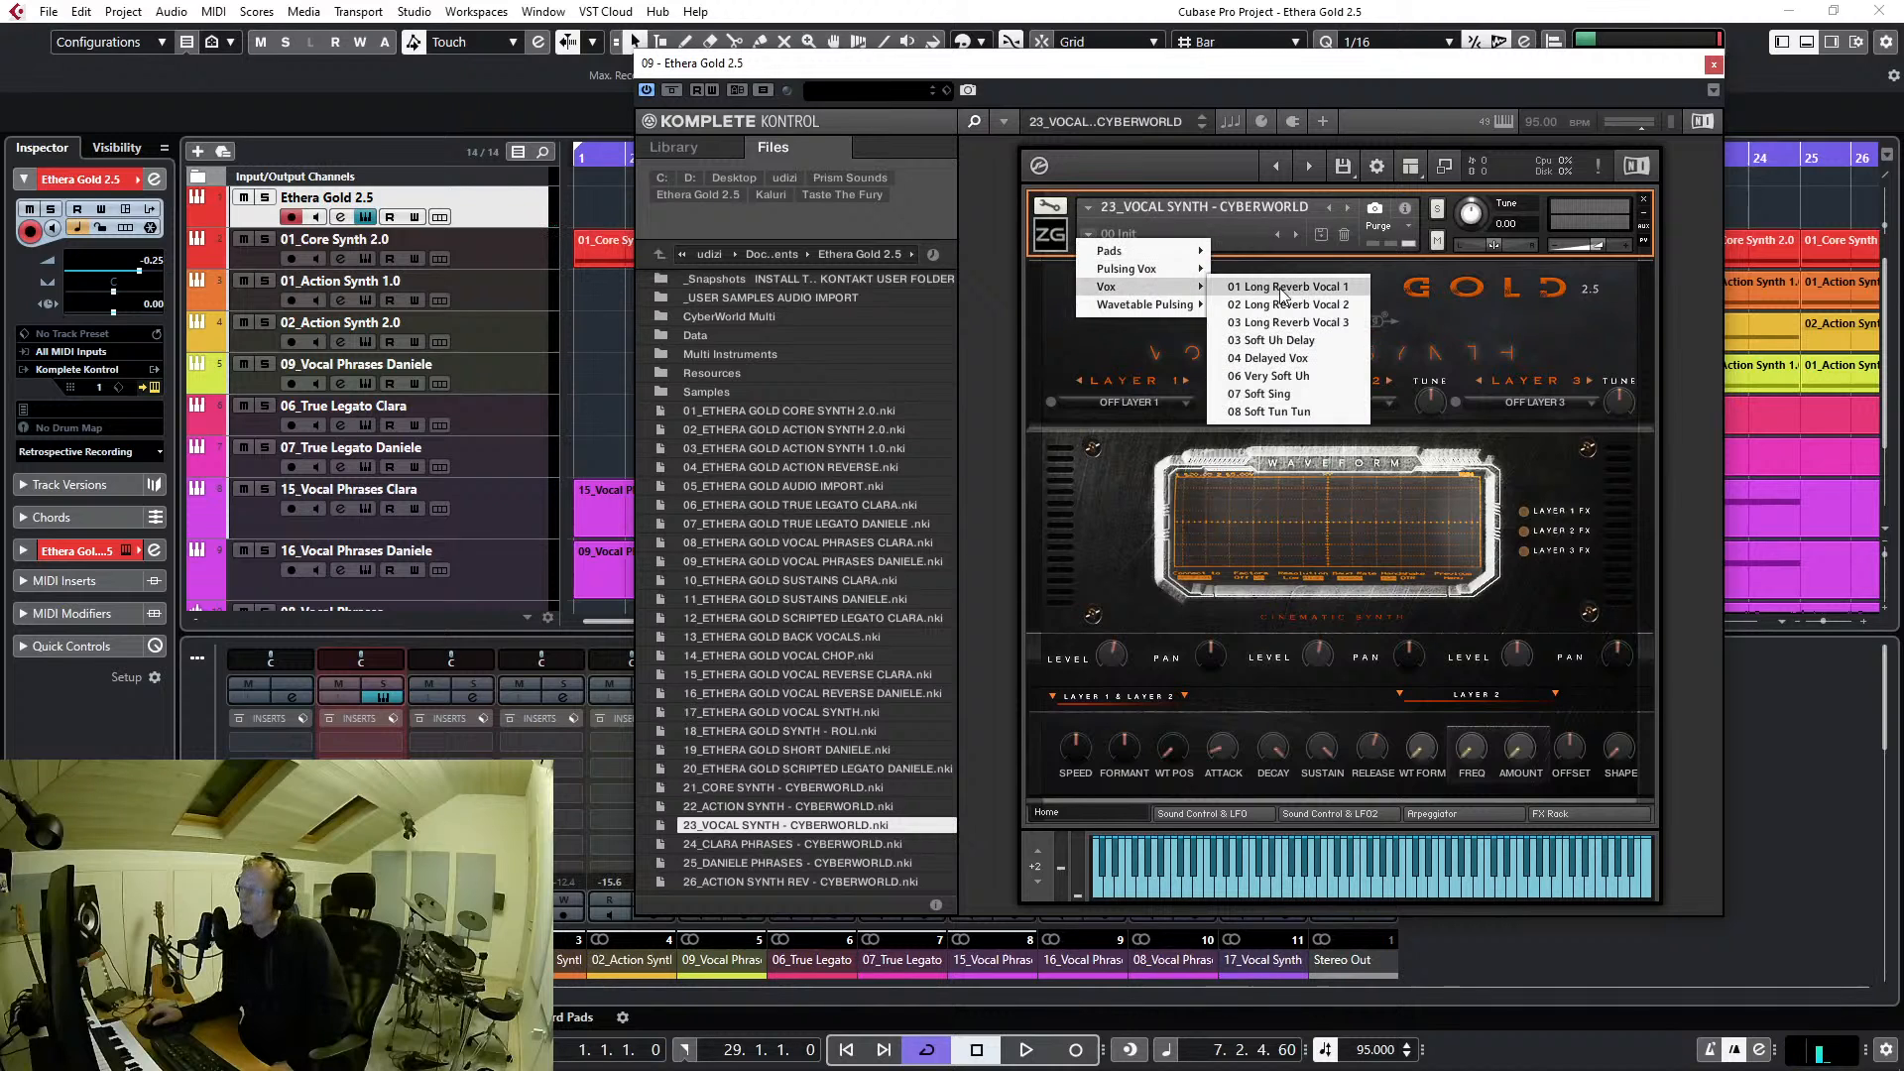
pyautogui.click(1287, 287)
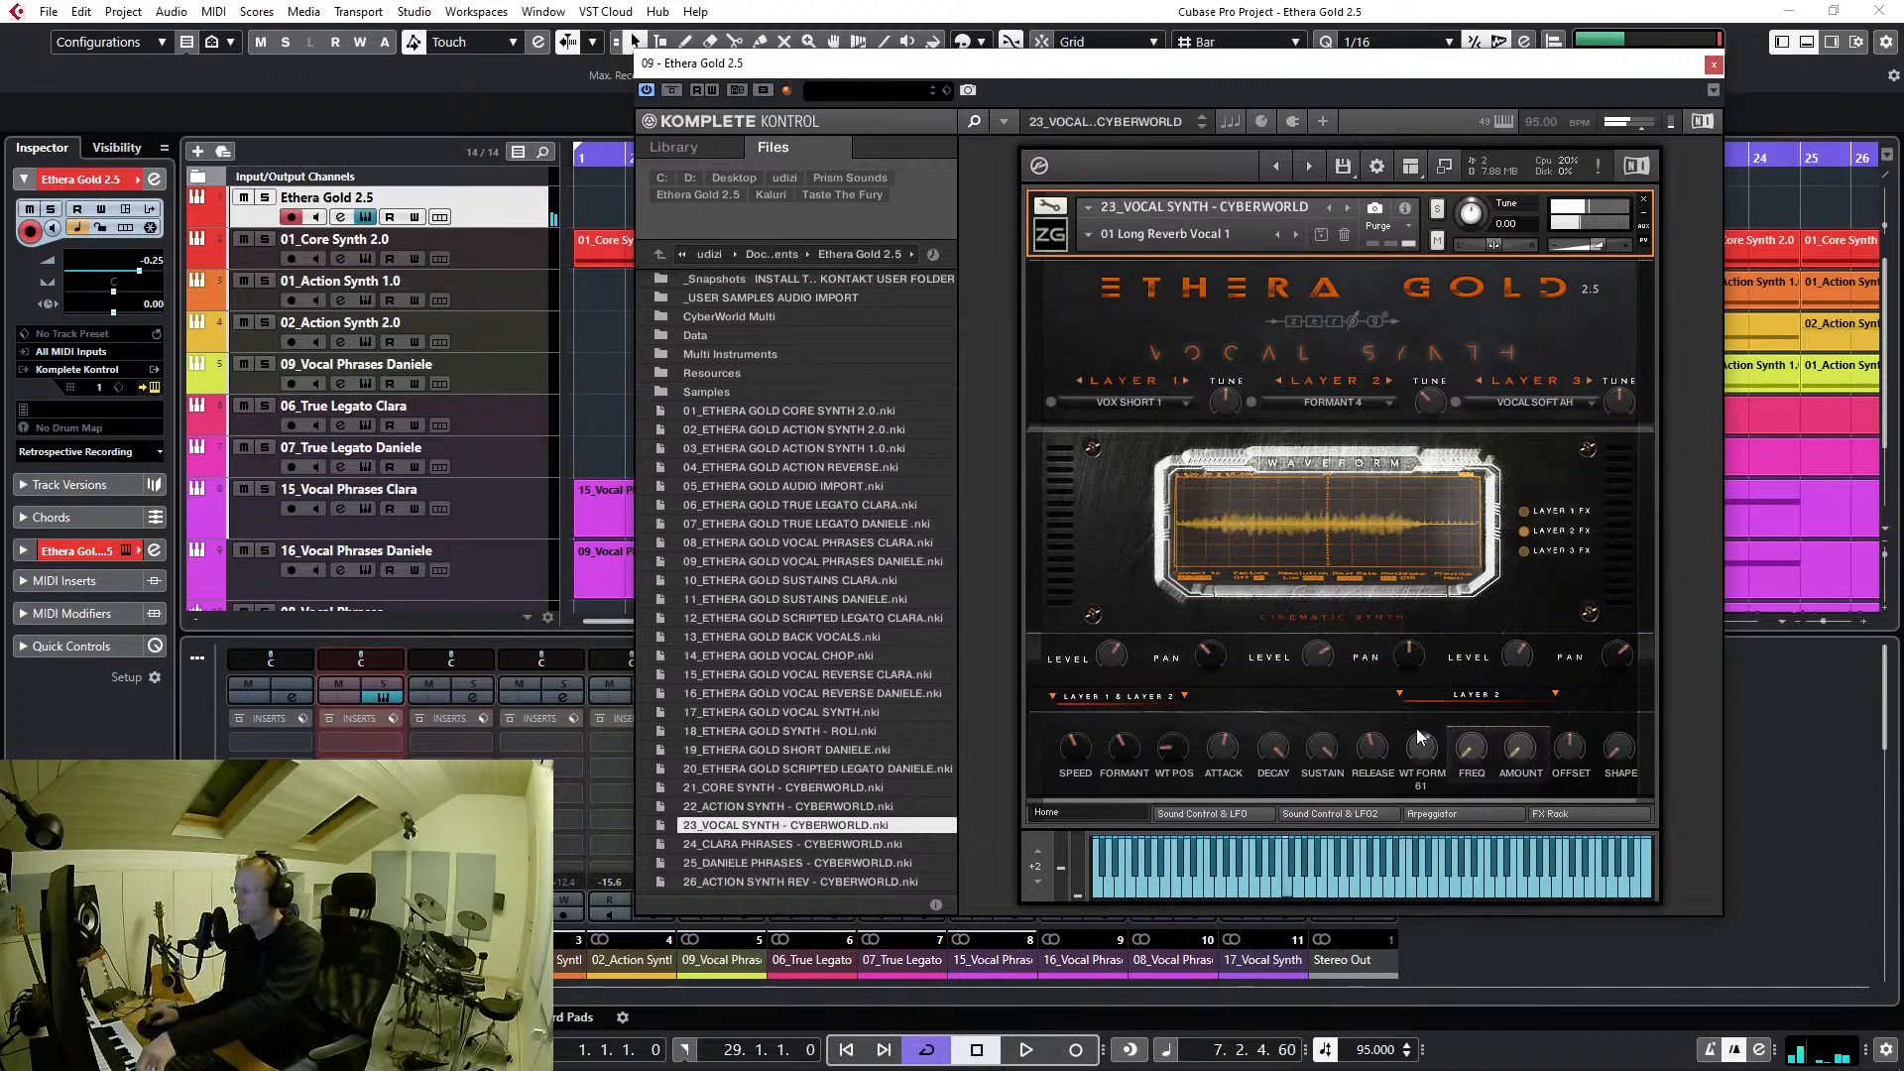
# Set the vocal synth's WT Pos to 66, Attack to 0 and Sustain to 74, and advance to snapshot 02 Long Reverb Vocal 2
pyautogui.moveTo(1183, 761)
pyautogui.mouseDown()
pyautogui.moveTo(1156, 682)
pyautogui.moveTo(1202, 731)
pyautogui.mouseUp()
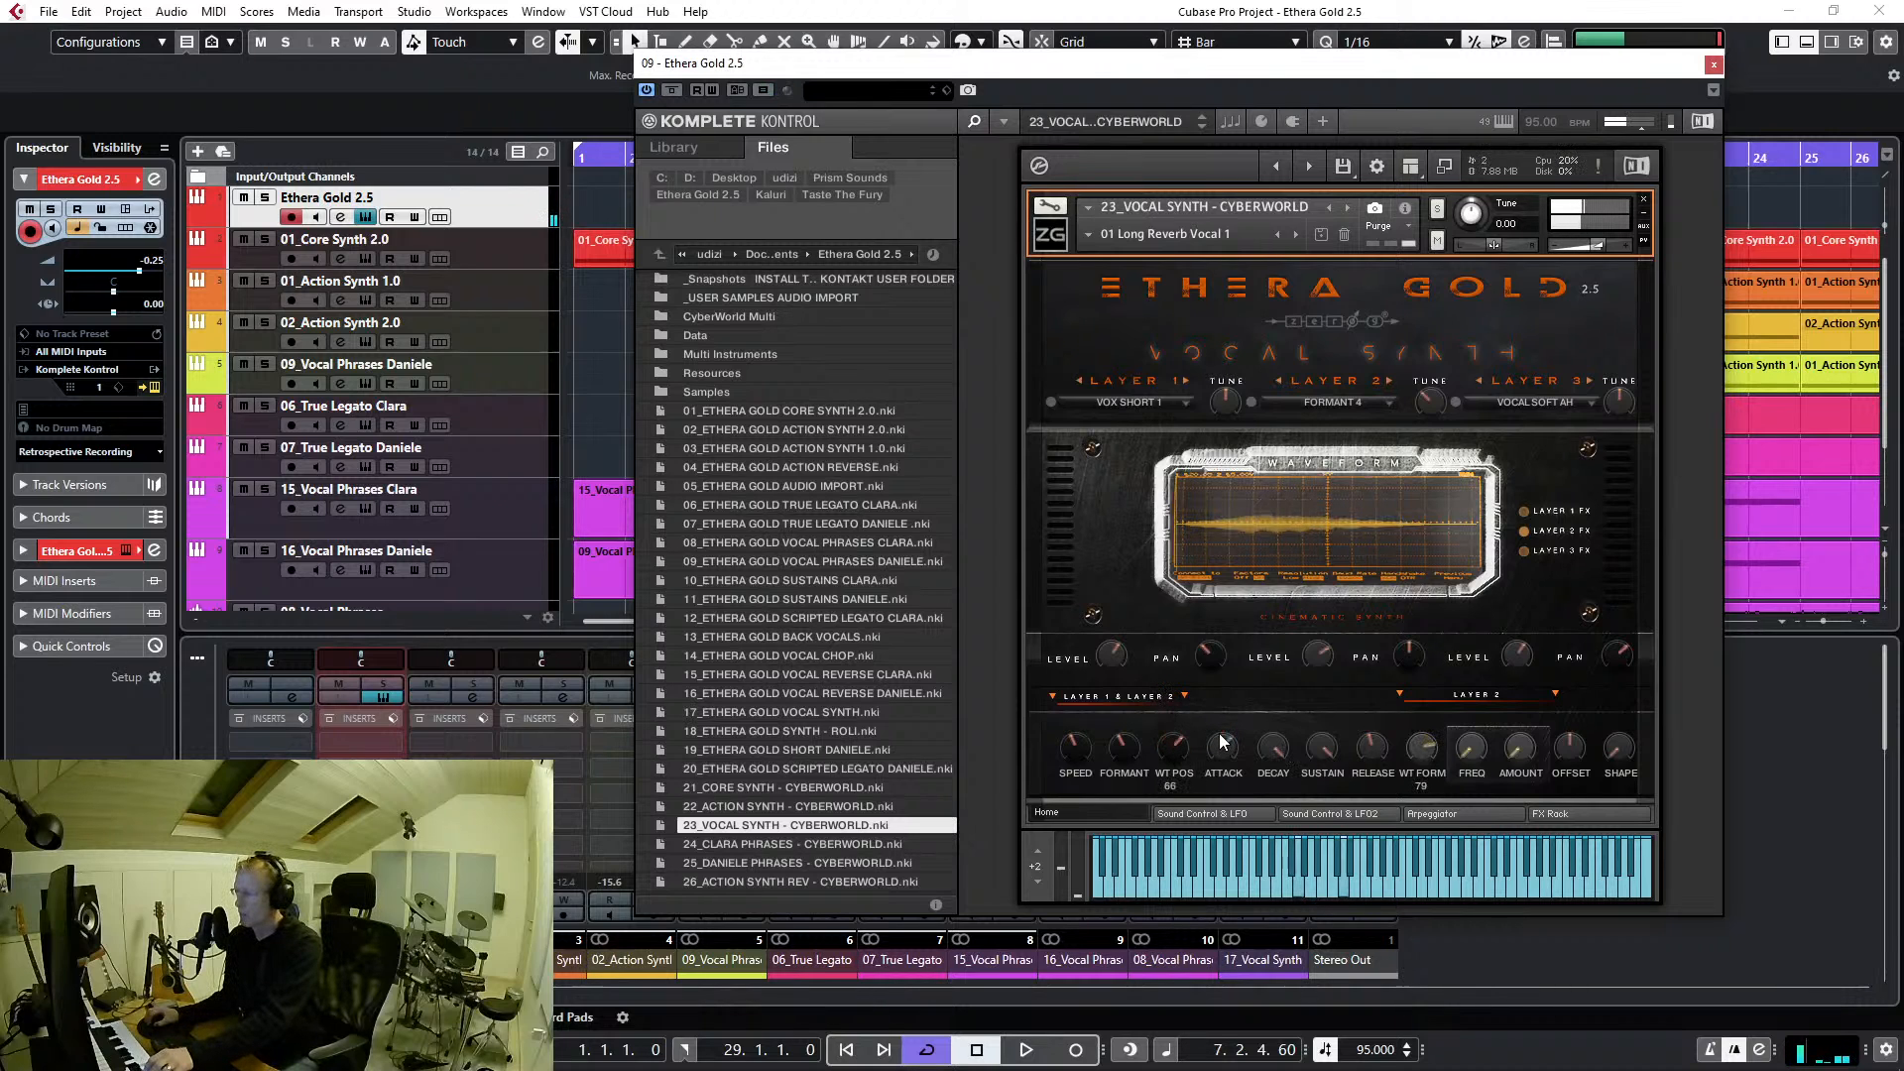
pyautogui.moveTo(1218, 832); pyautogui.dragTo(1223, 850)
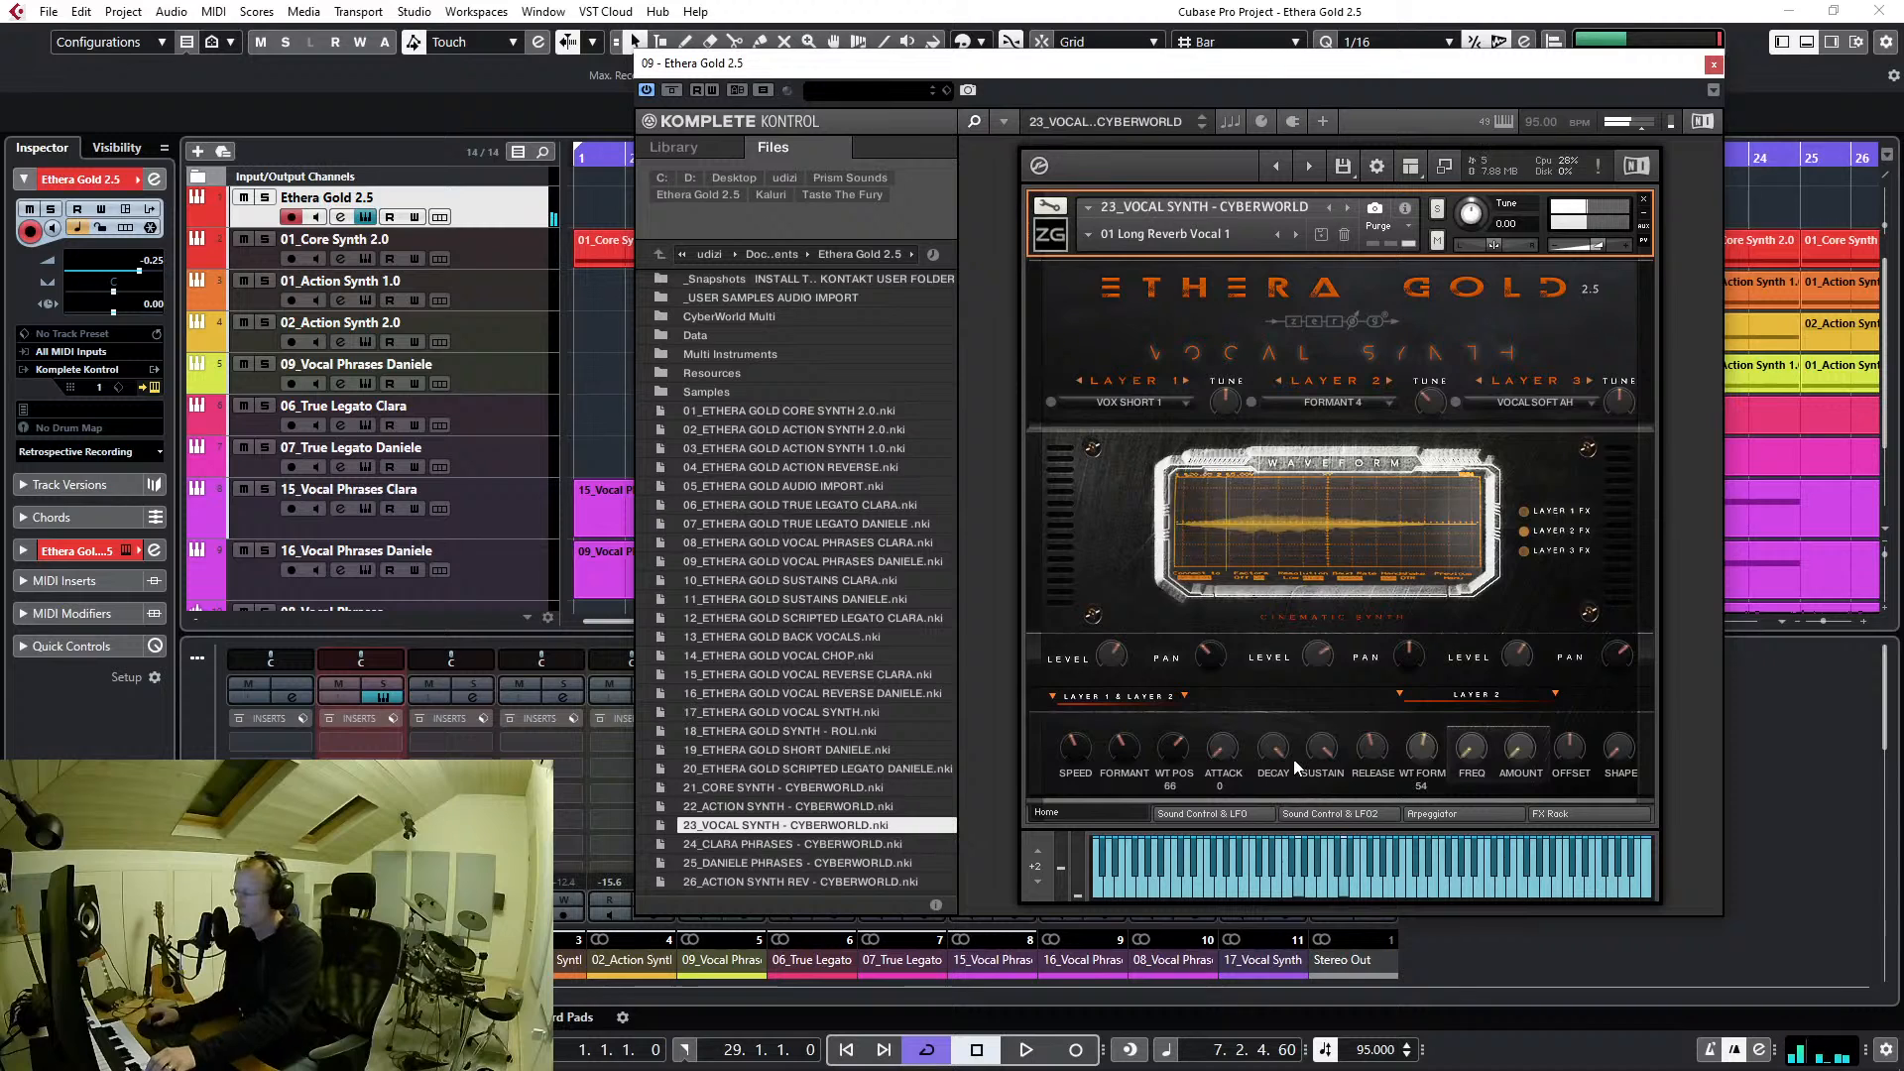
pyautogui.moveTo(1315, 750); pyautogui.dragTo(1321, 781)
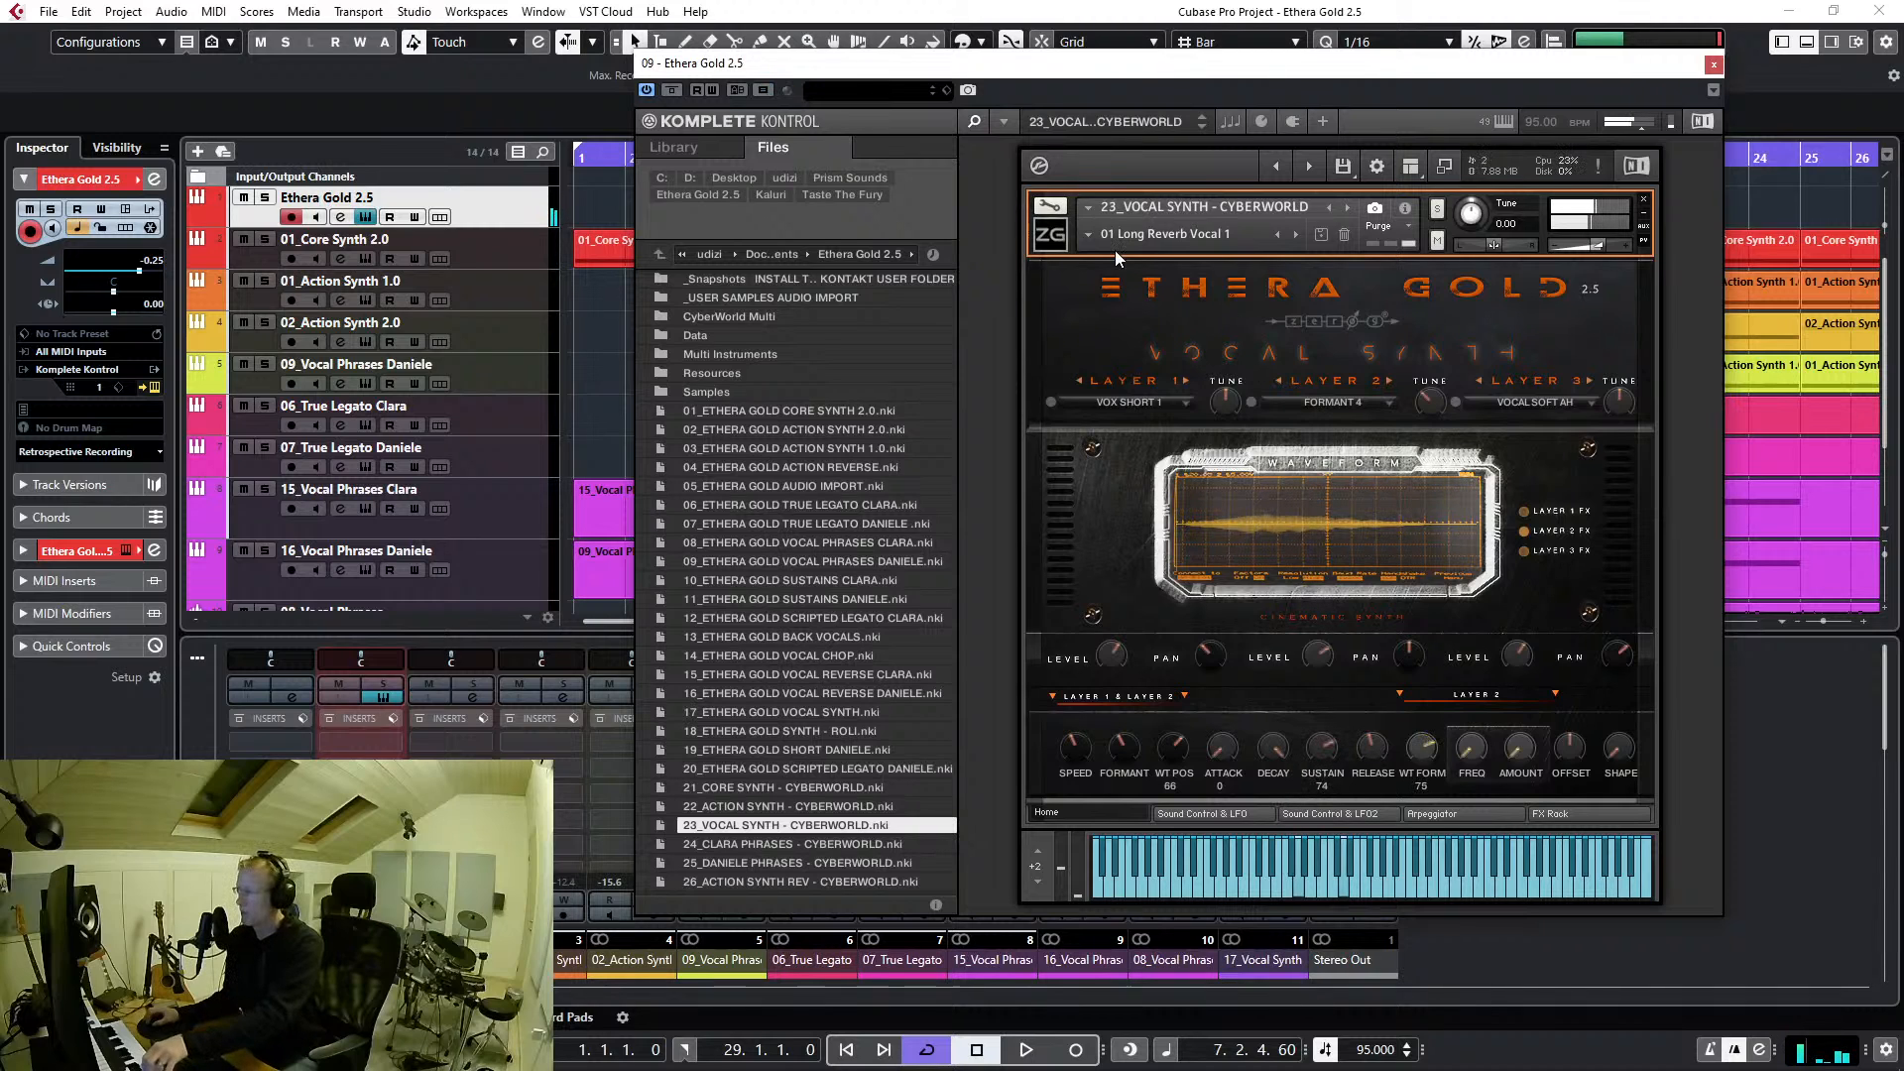
pyautogui.click(1295, 239)
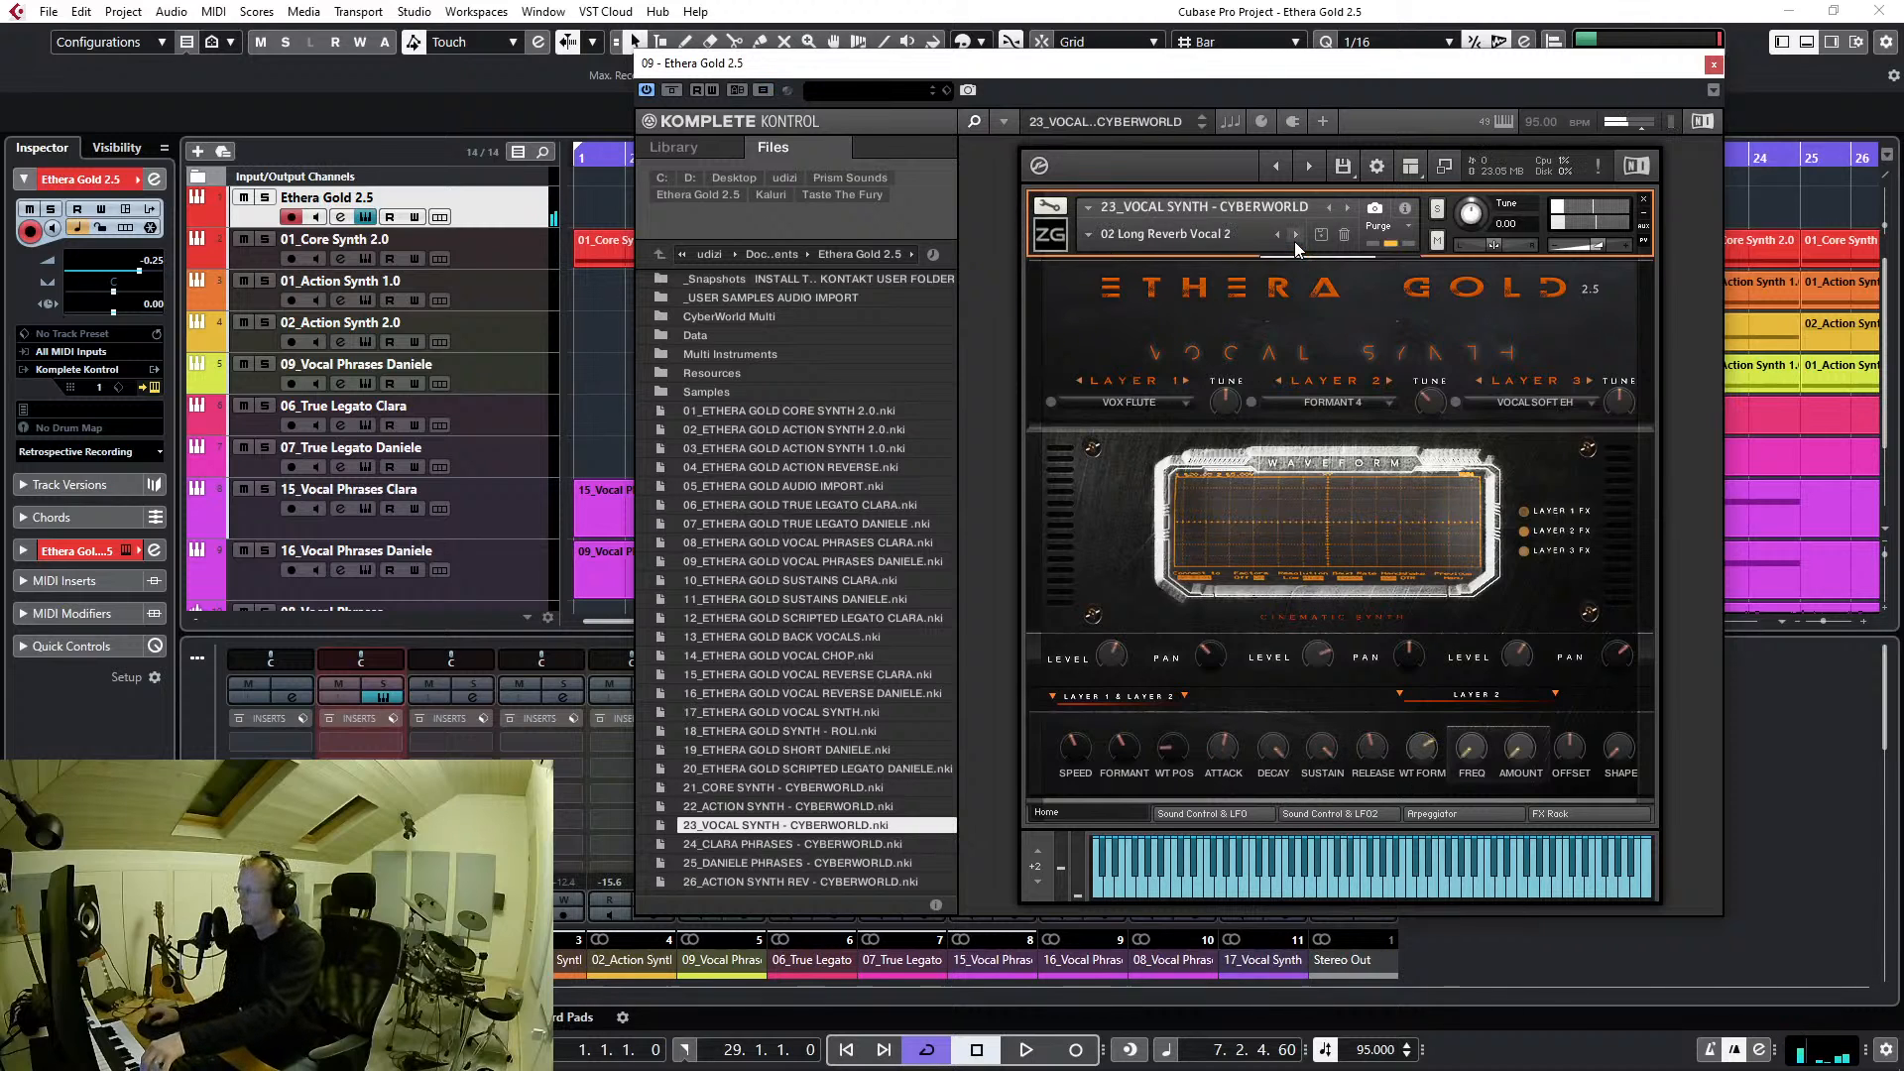
# Load 24_CLARA PHRASES - CYBERWORLD and audition the phrases 20 ETHNIC - Dm 130 and 33 MAESTRO ENNIO - C+ 95
pyautogui.click(798, 844)
pyautogui.doubleClick(798, 844)
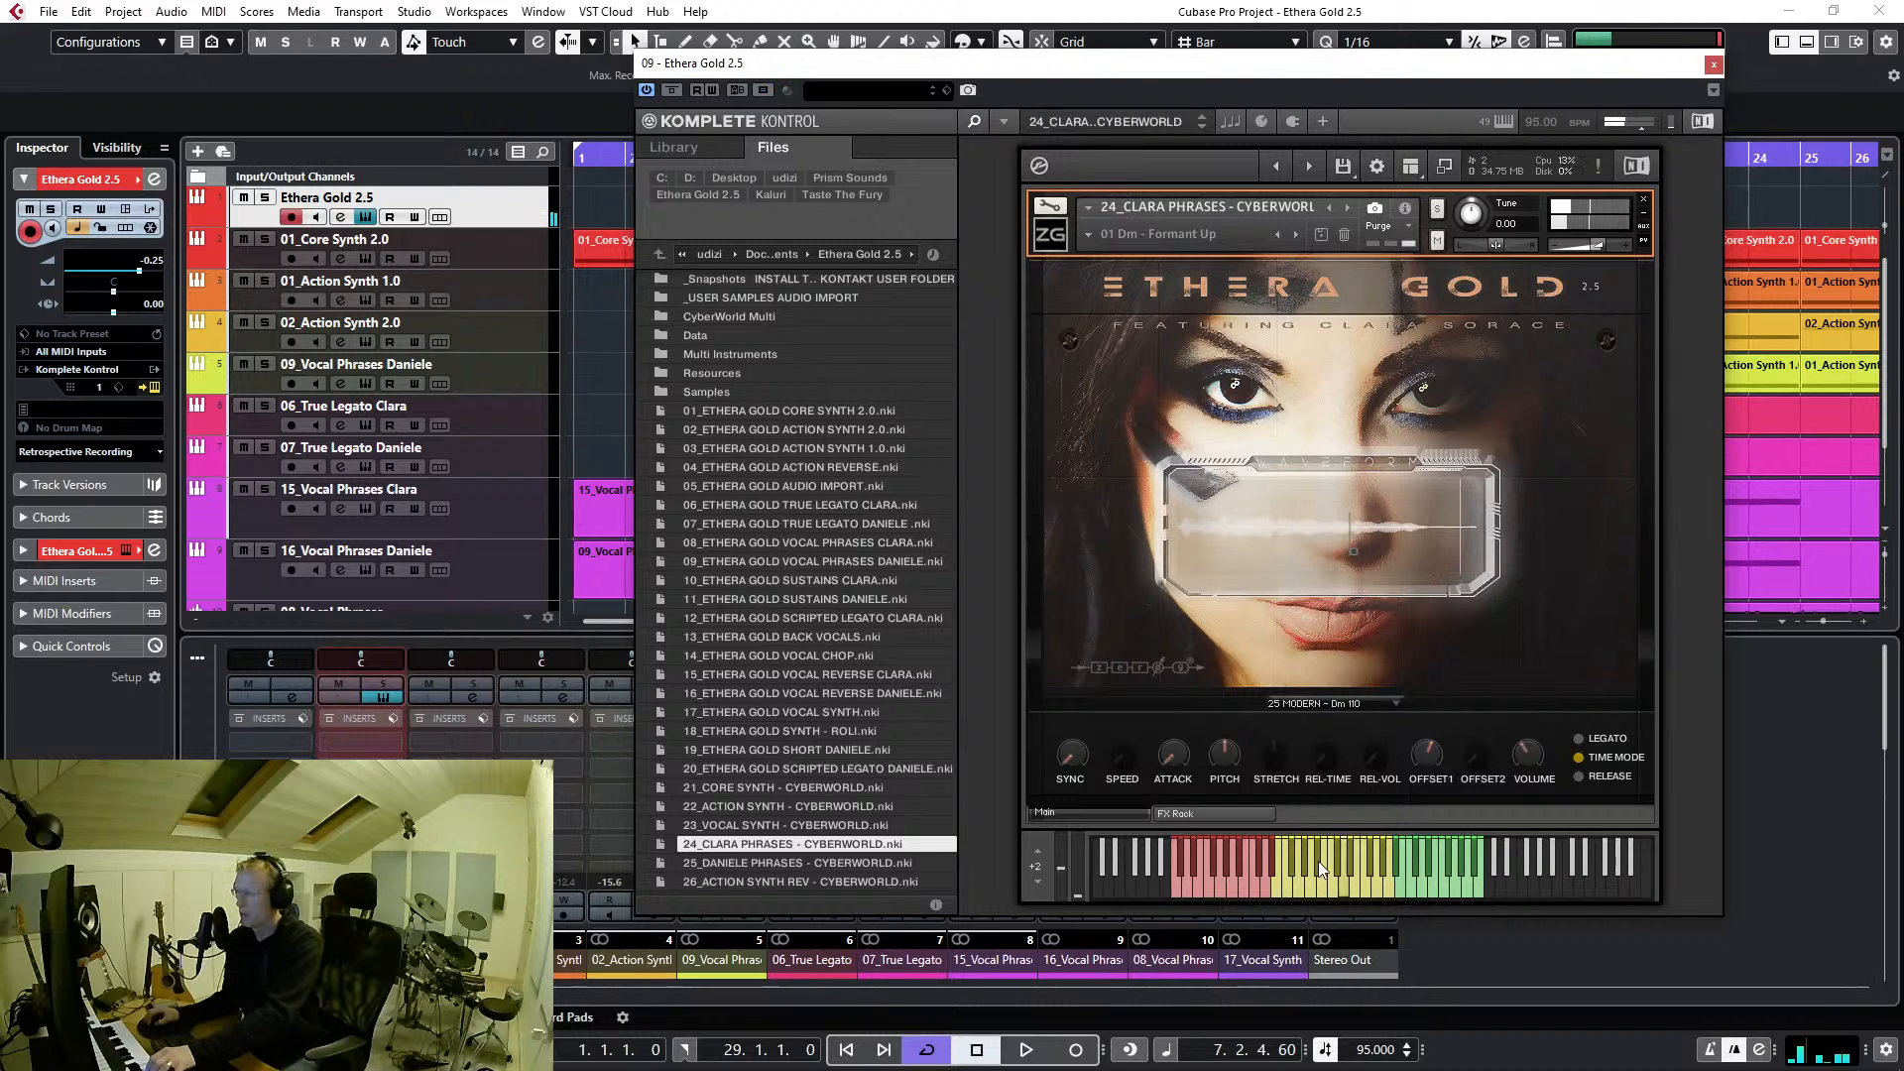
pyautogui.click(1319, 704)
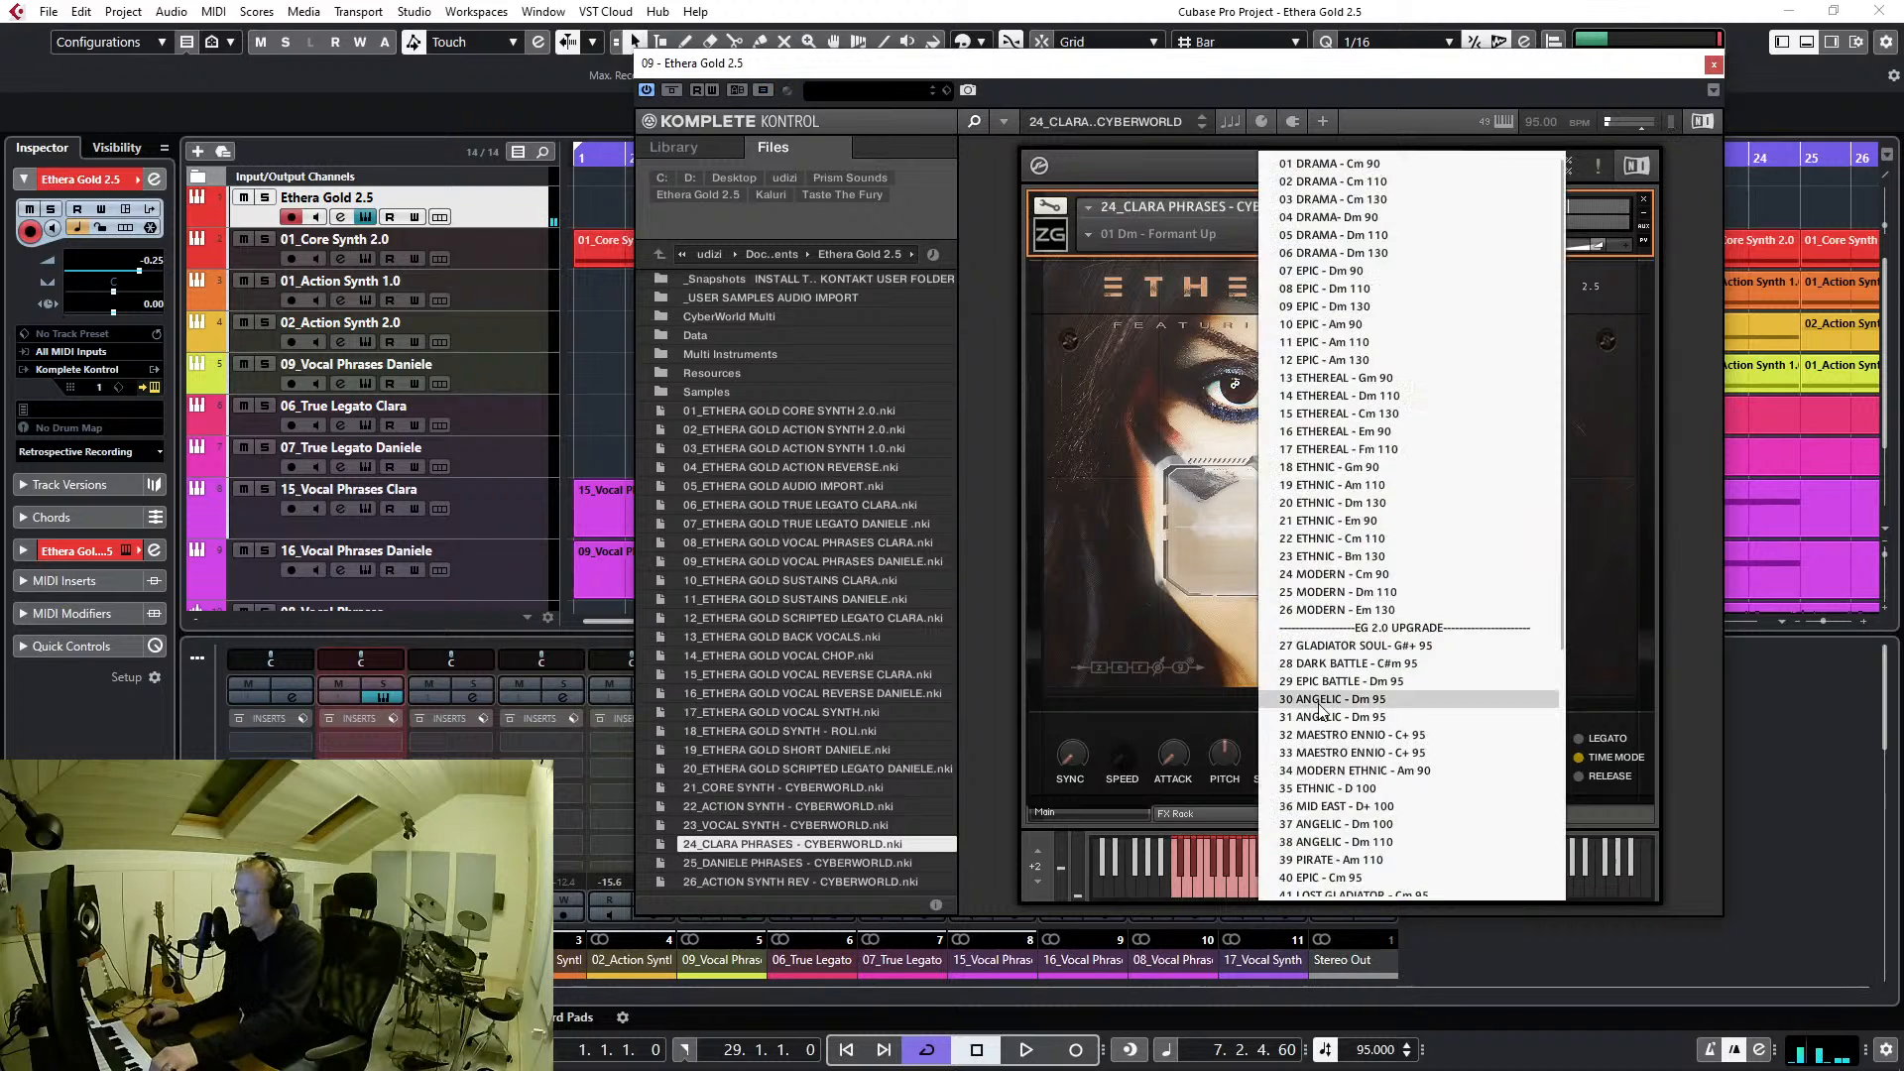
pyautogui.click(1341, 503)
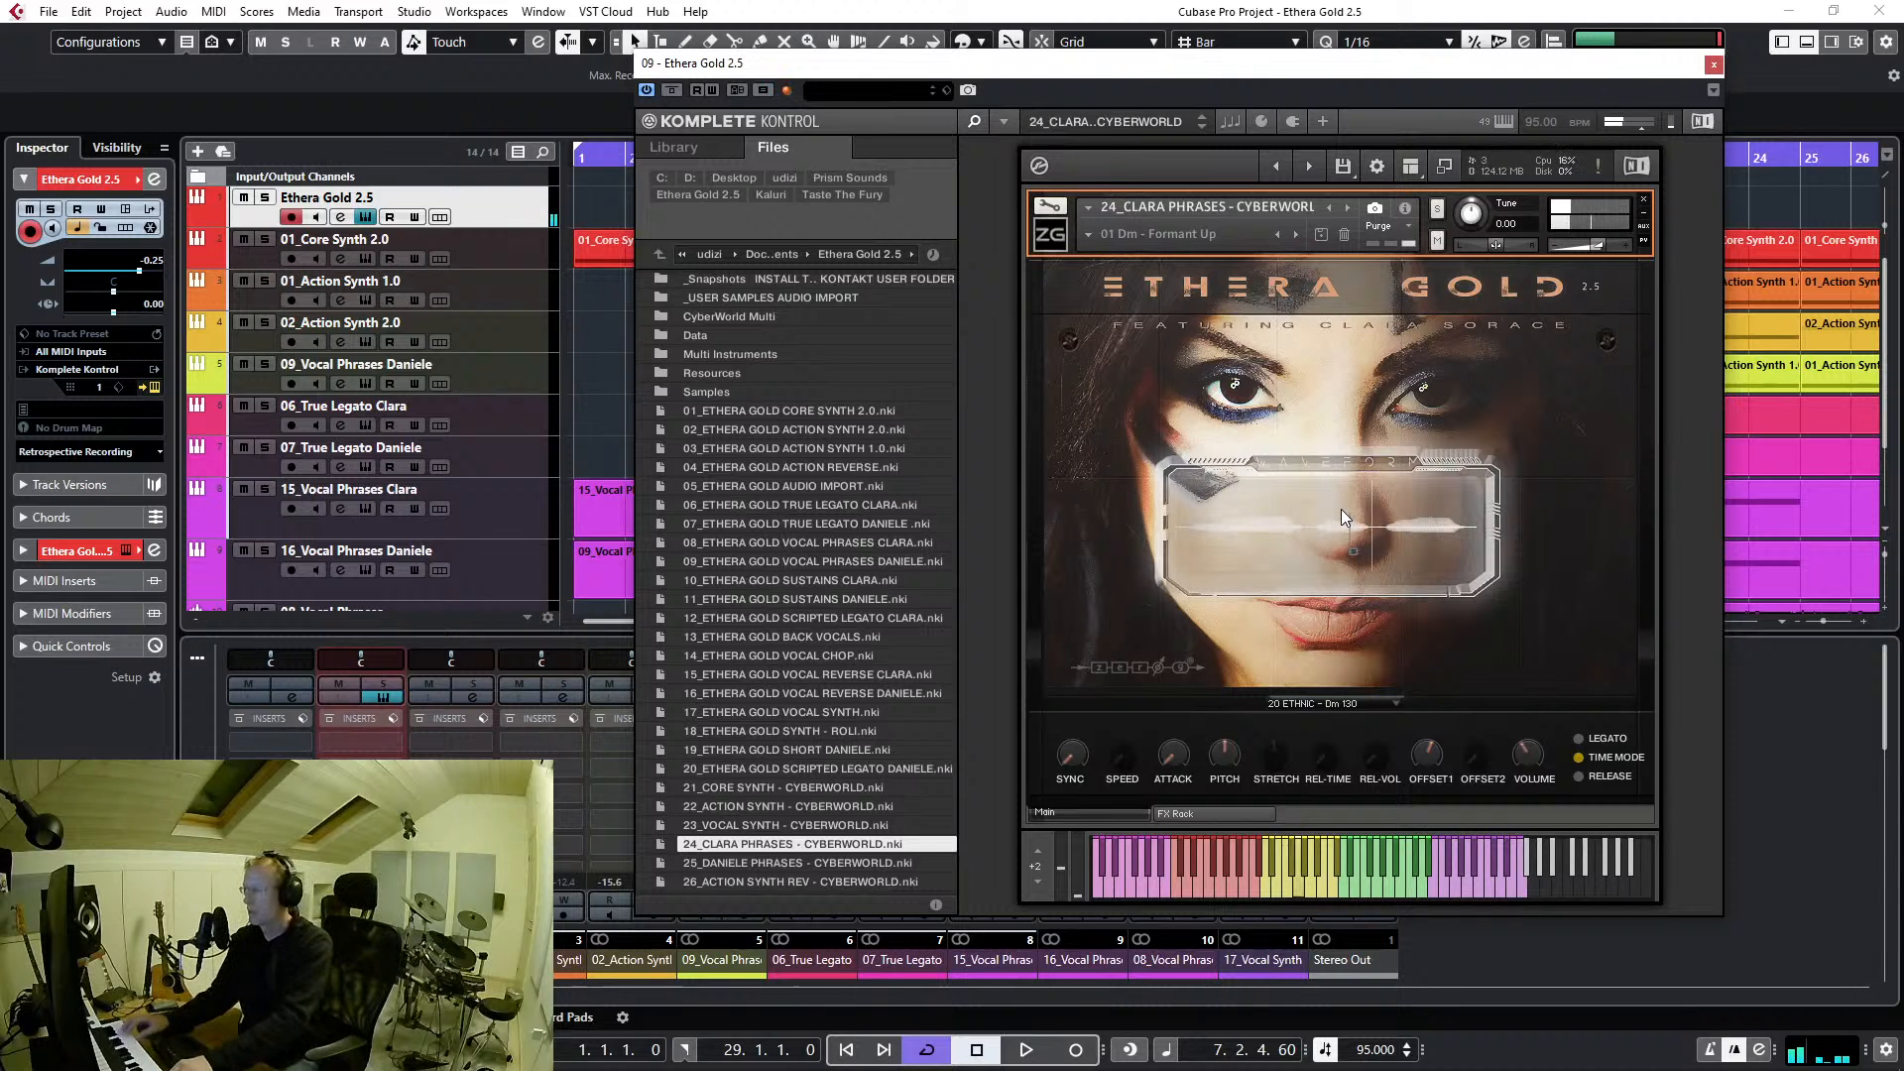
pyautogui.click(1329, 701)
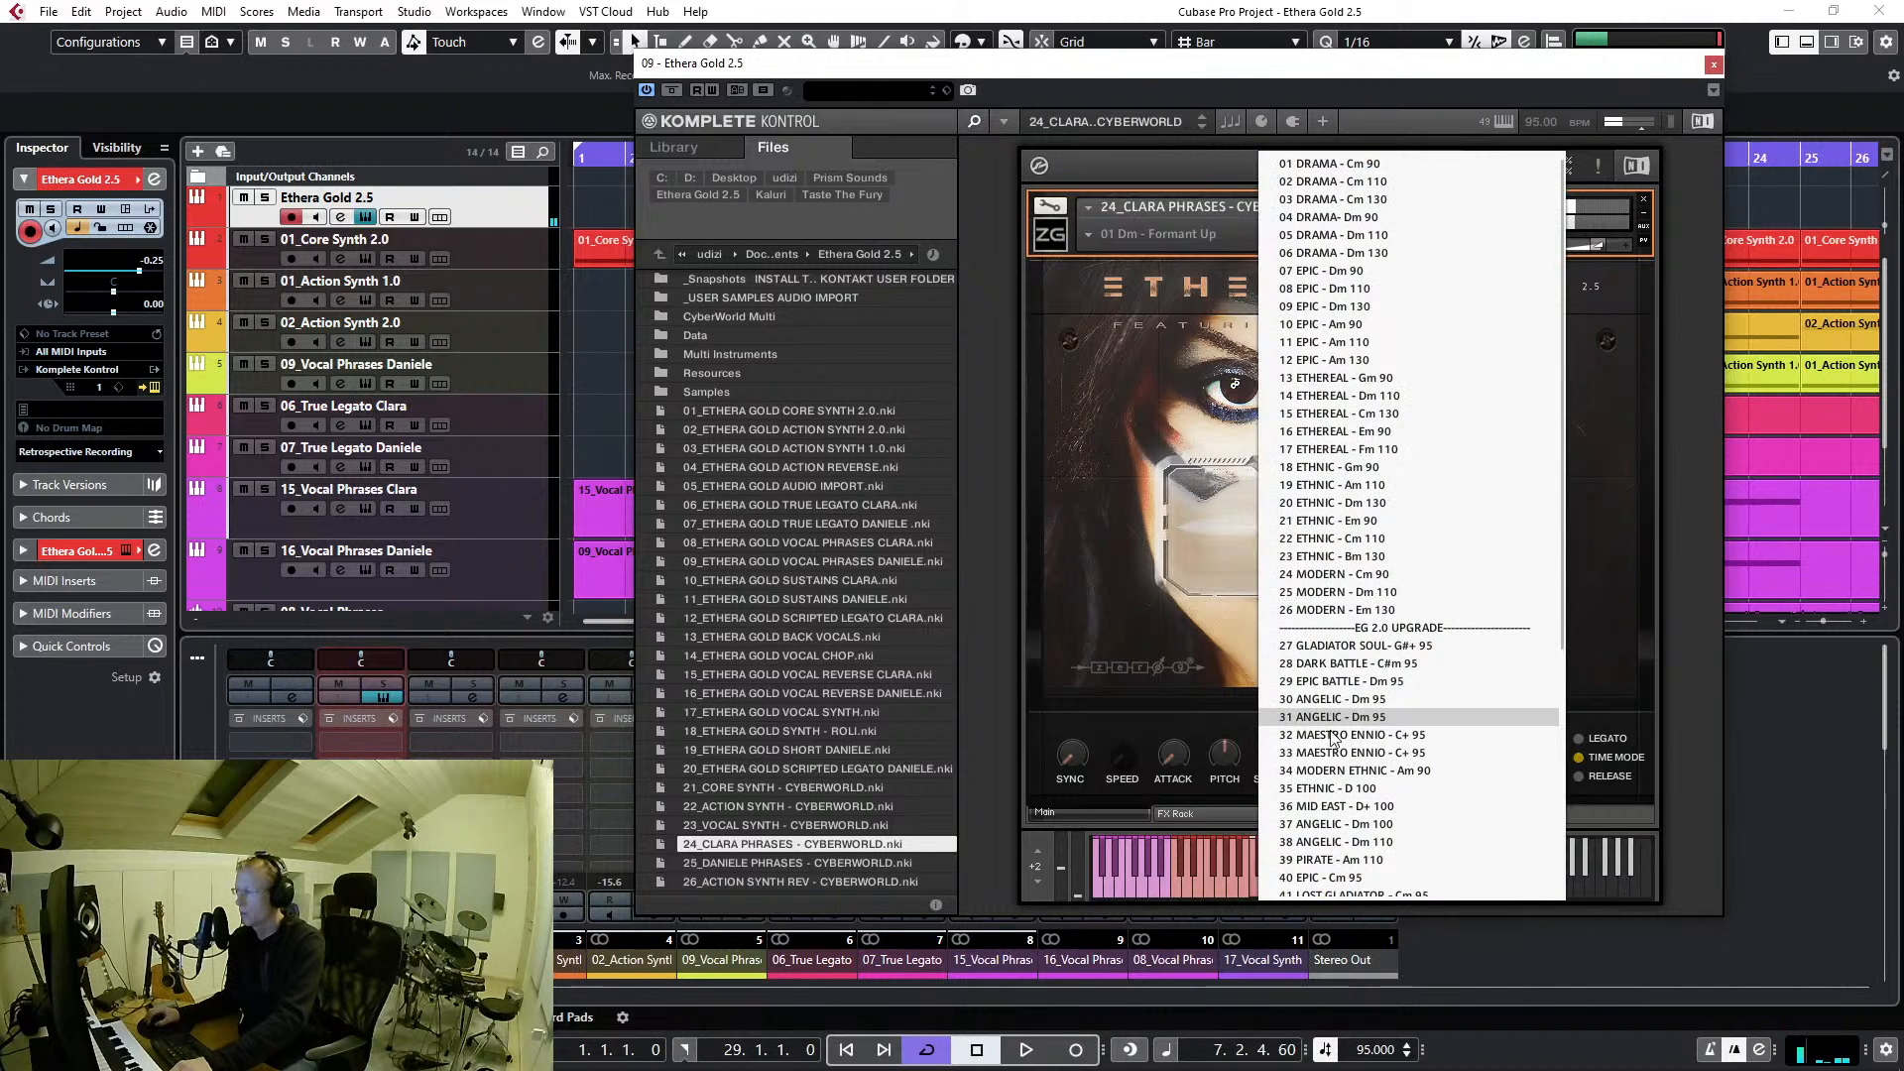
pyautogui.click(1332, 751)
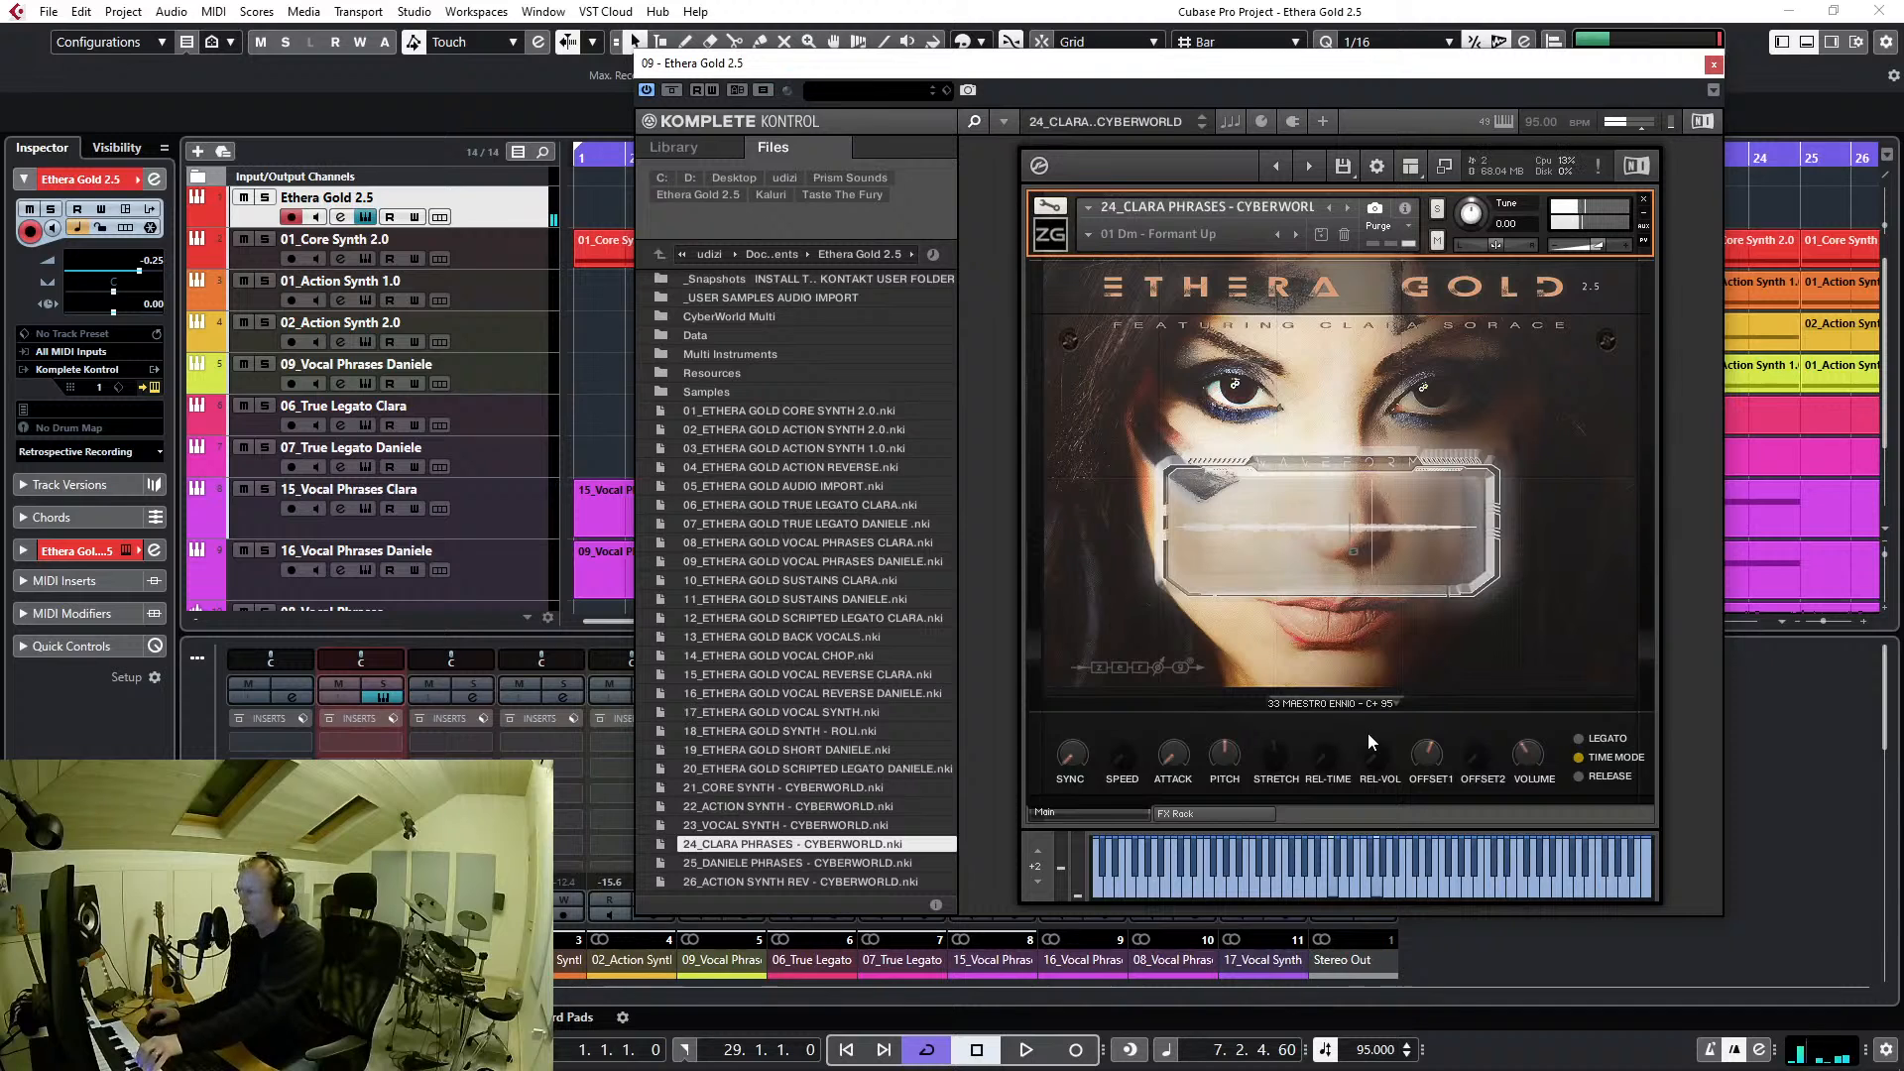
# Enable Legato for the Clara phrases and choose the phrase 37 ANGELIC - Dm 100
pyautogui.click(1578, 738)
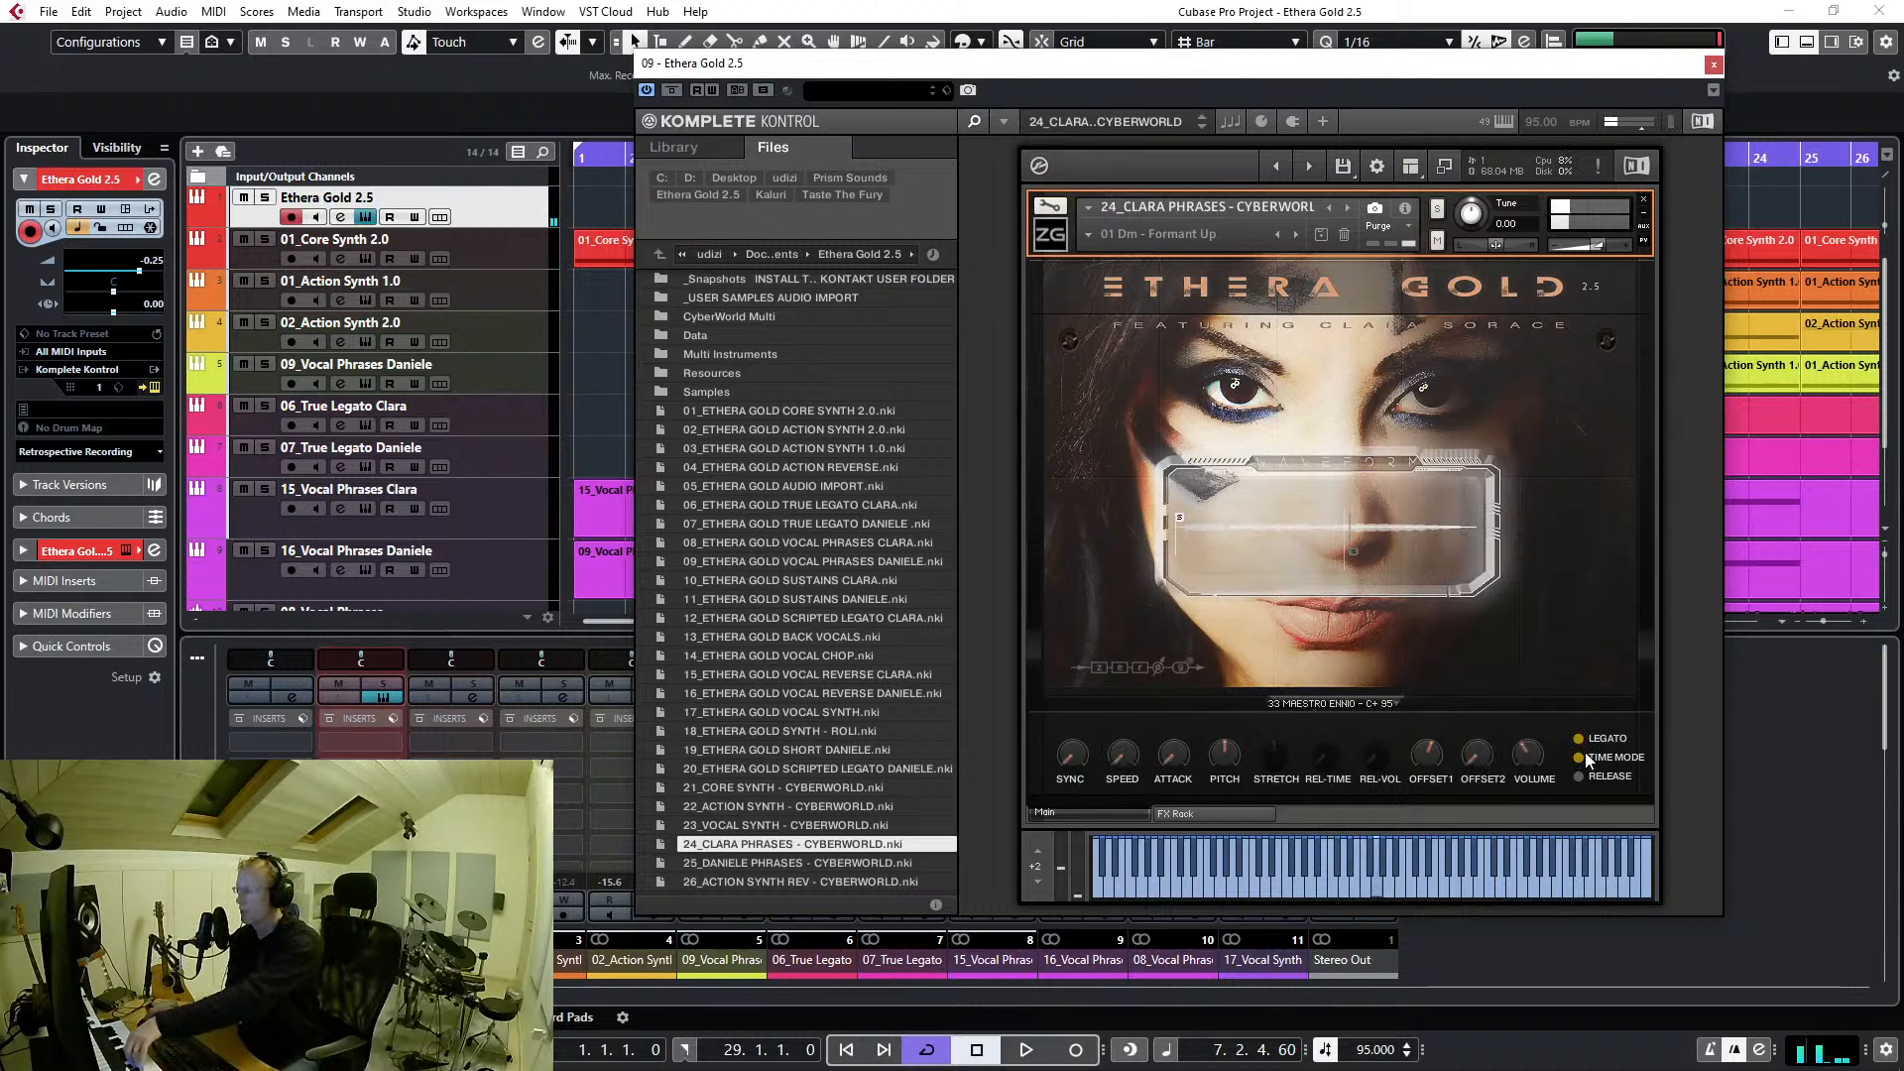
pyautogui.click(1351, 700)
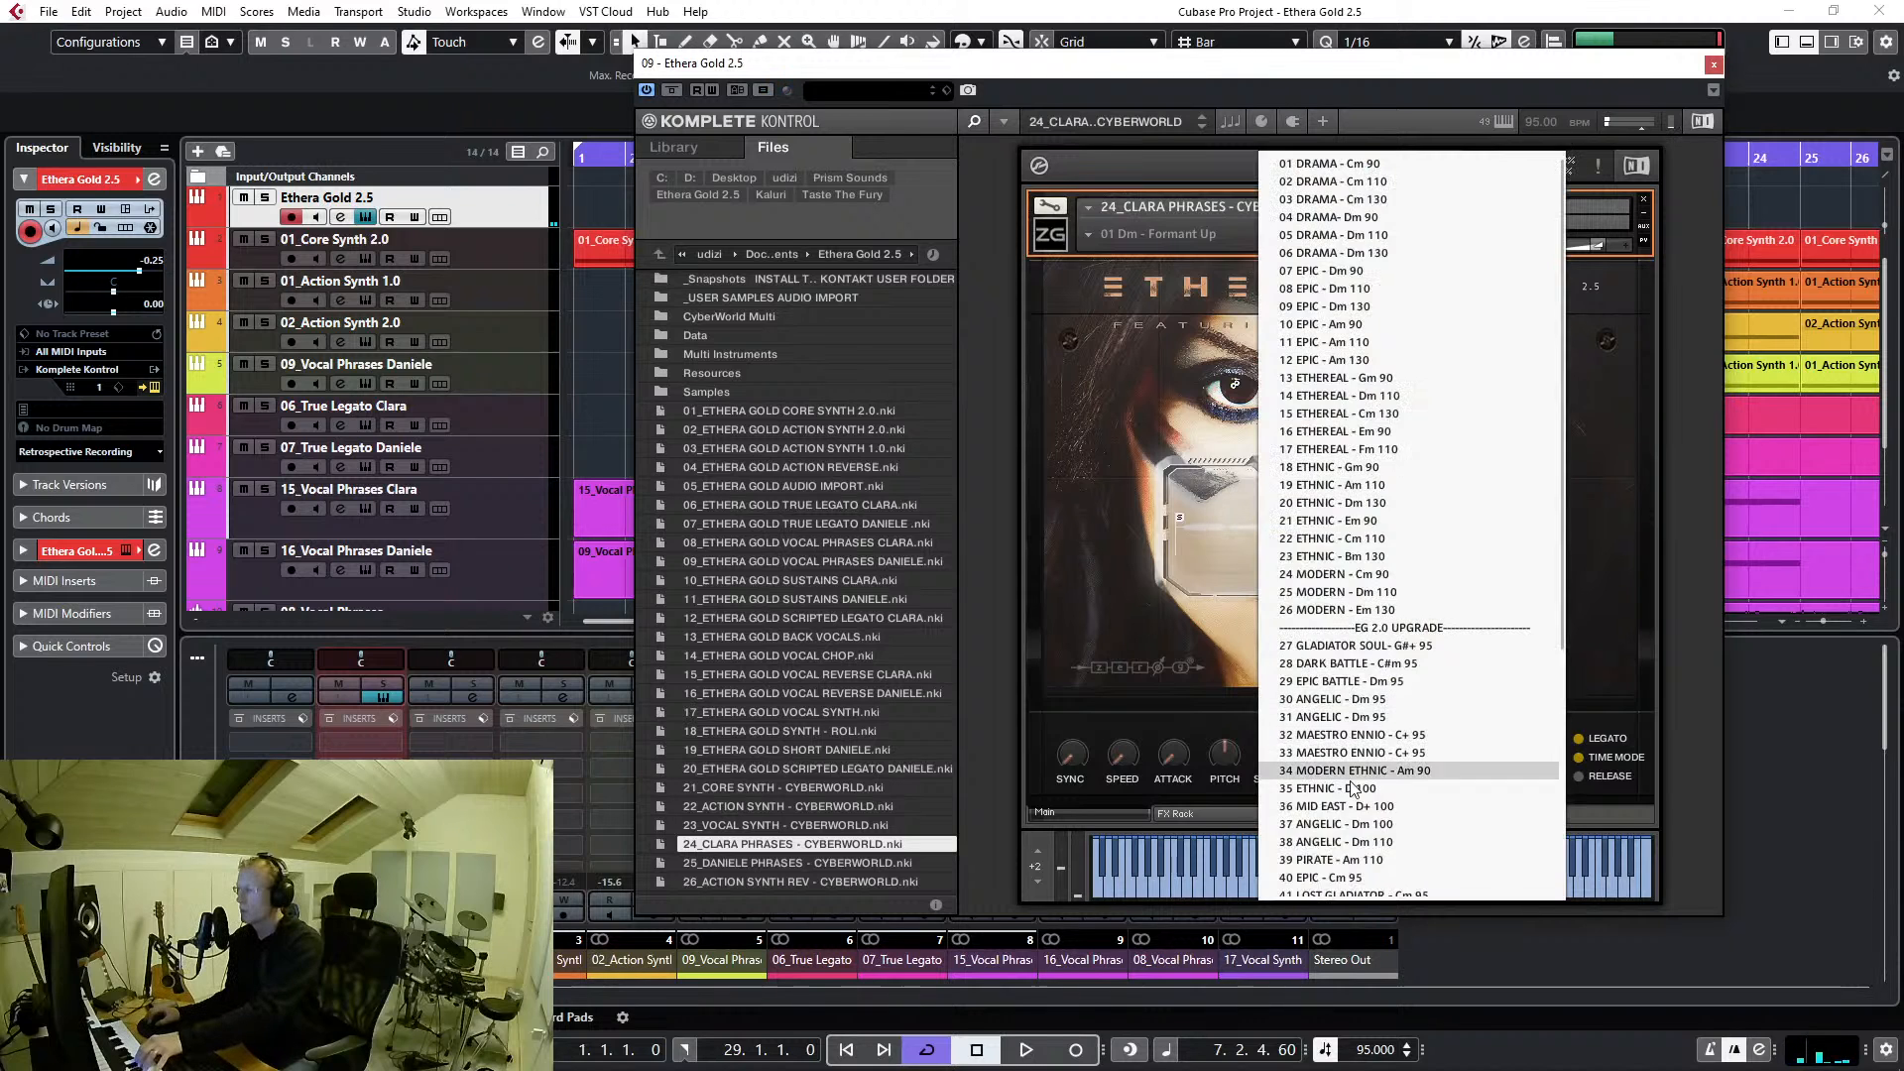
pyautogui.click(1354, 823)
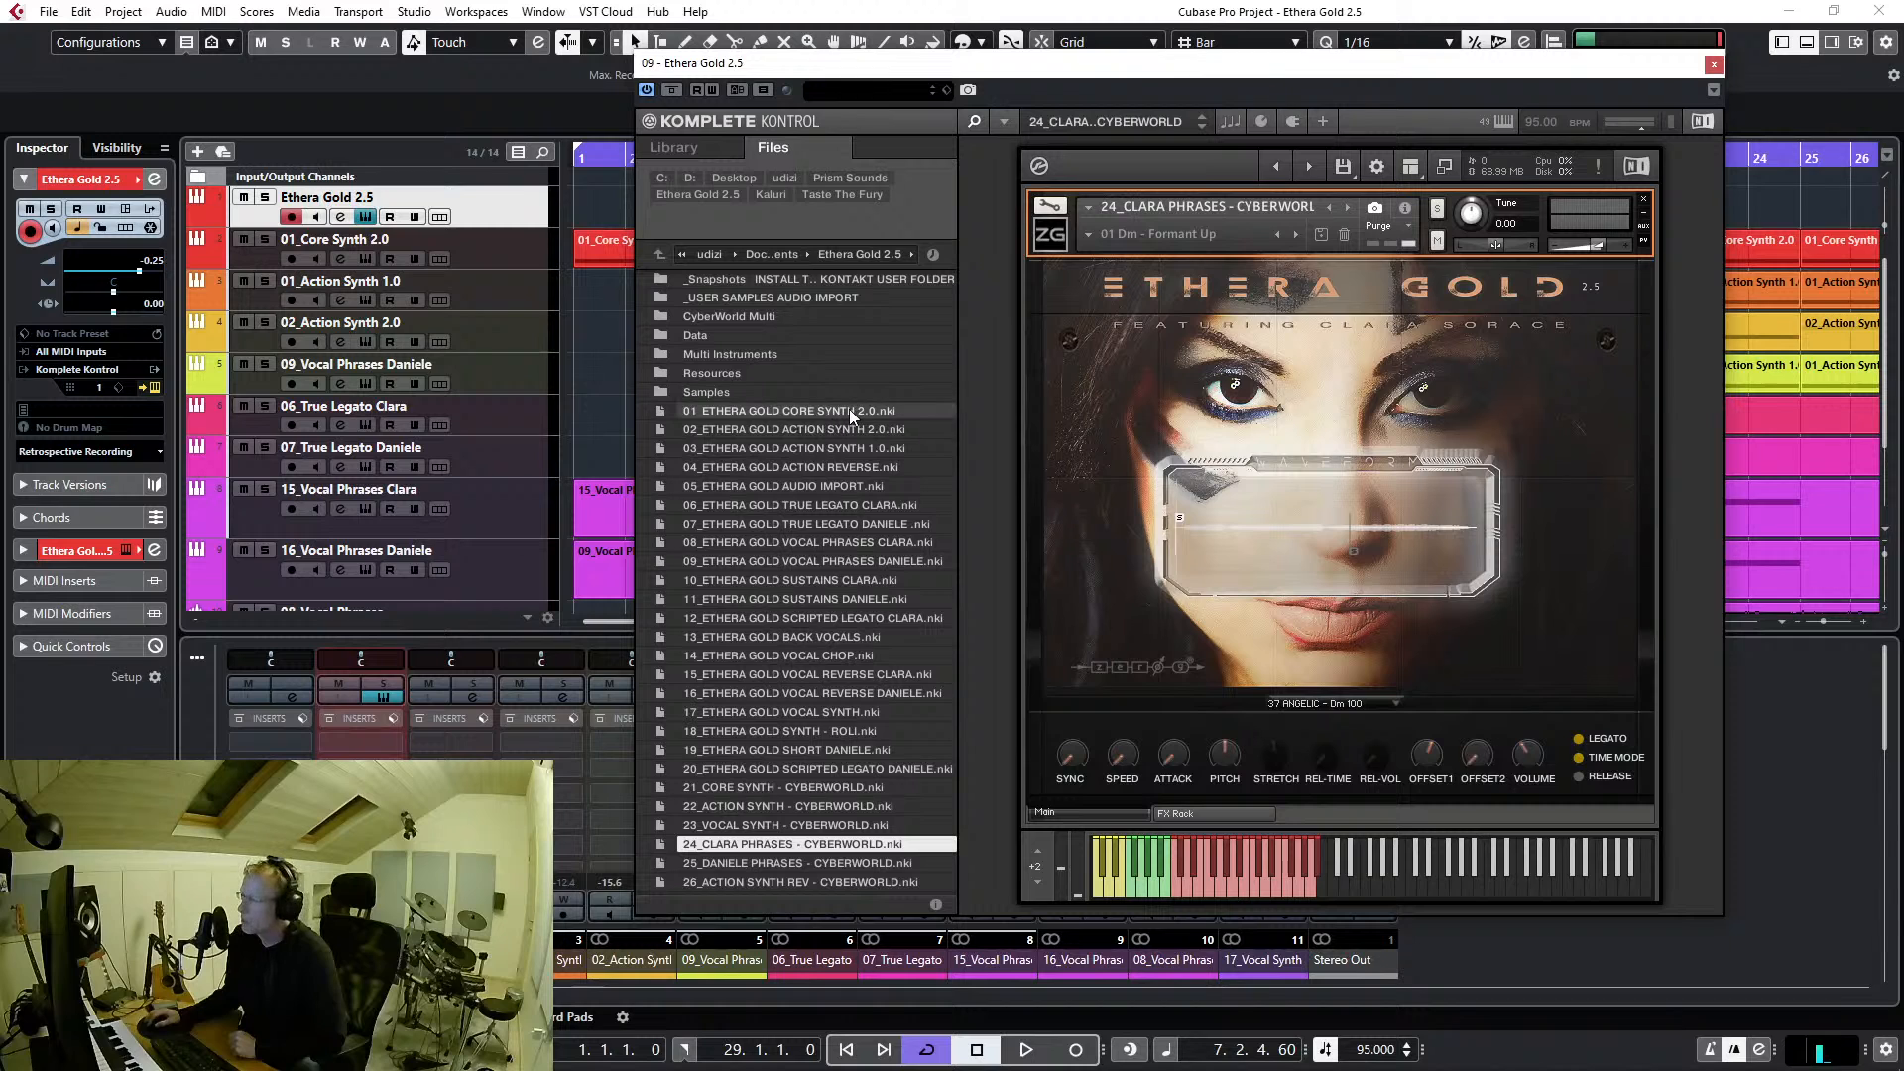
# Load 13_ETHERA GOLD BACK VOCALS and close the Ethera Gold 2.5 instrument window
pyautogui.doubleClick(857, 639)
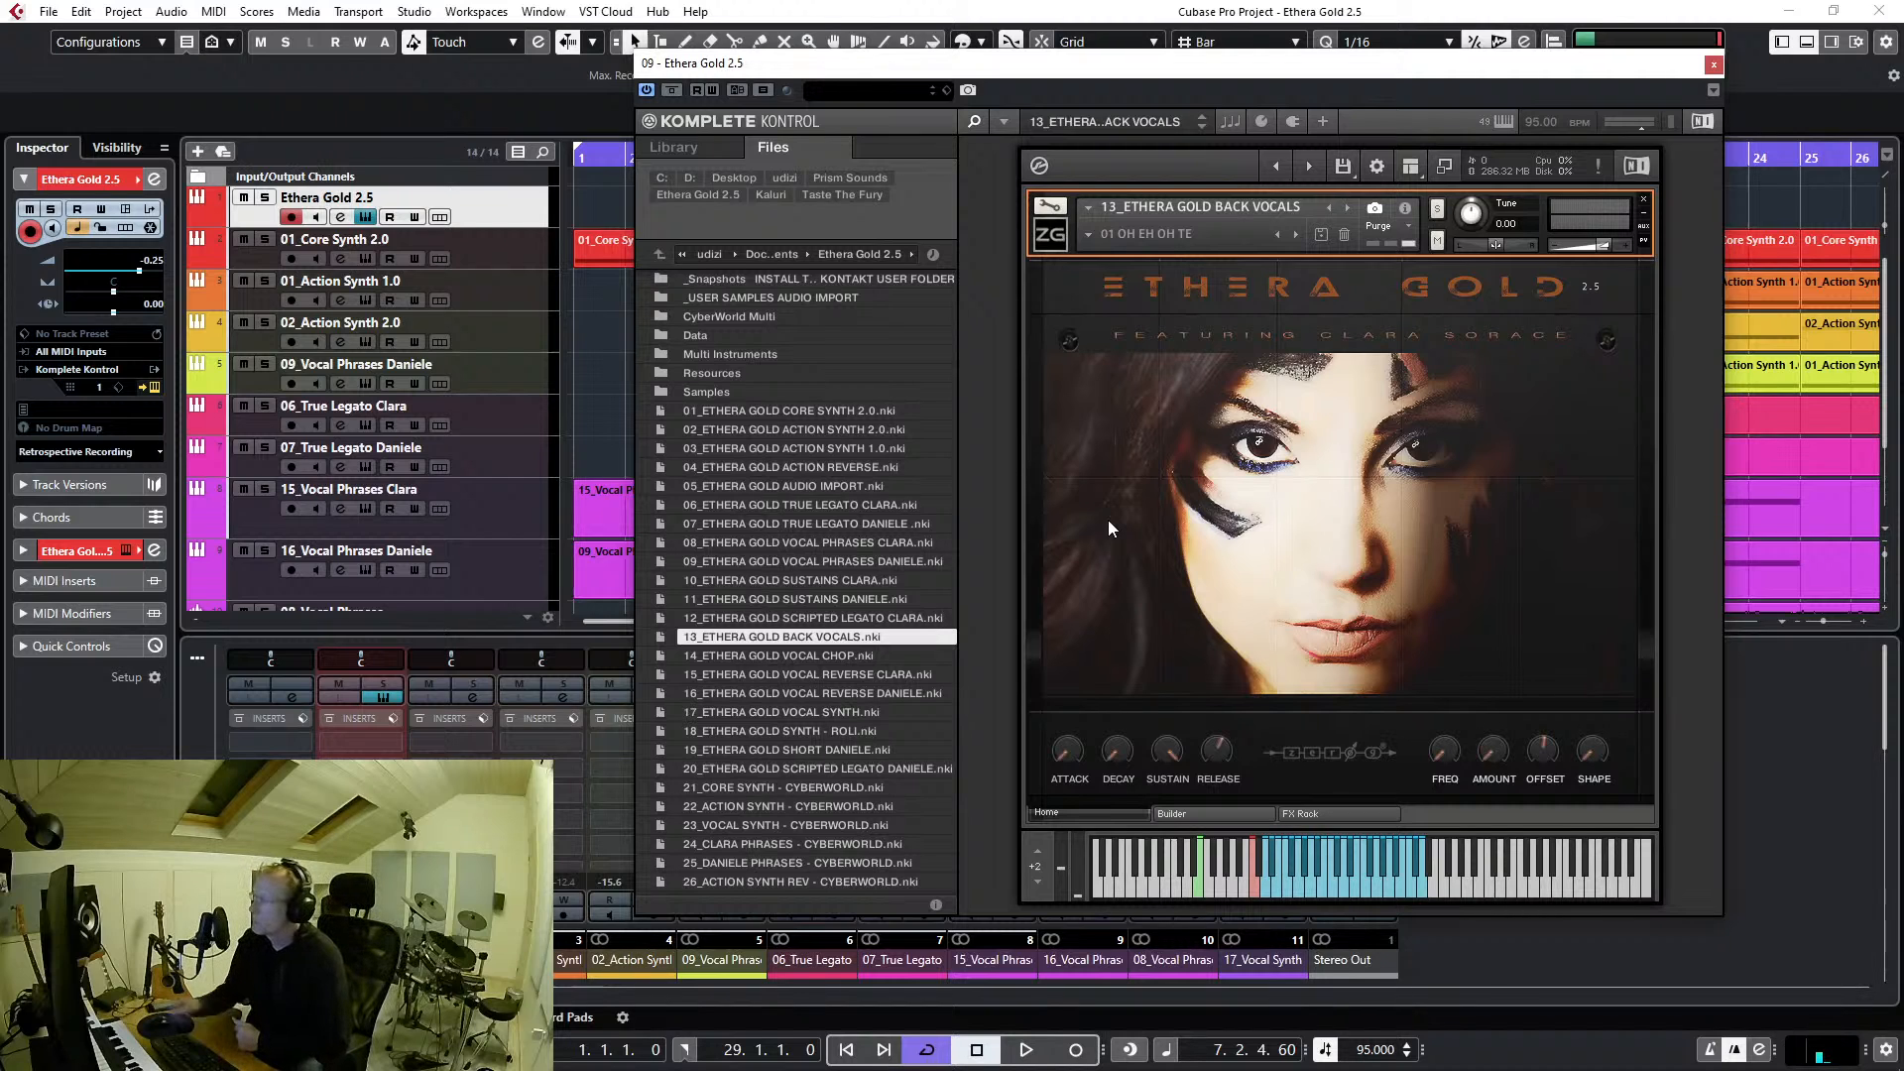
pyautogui.click(1713, 67)
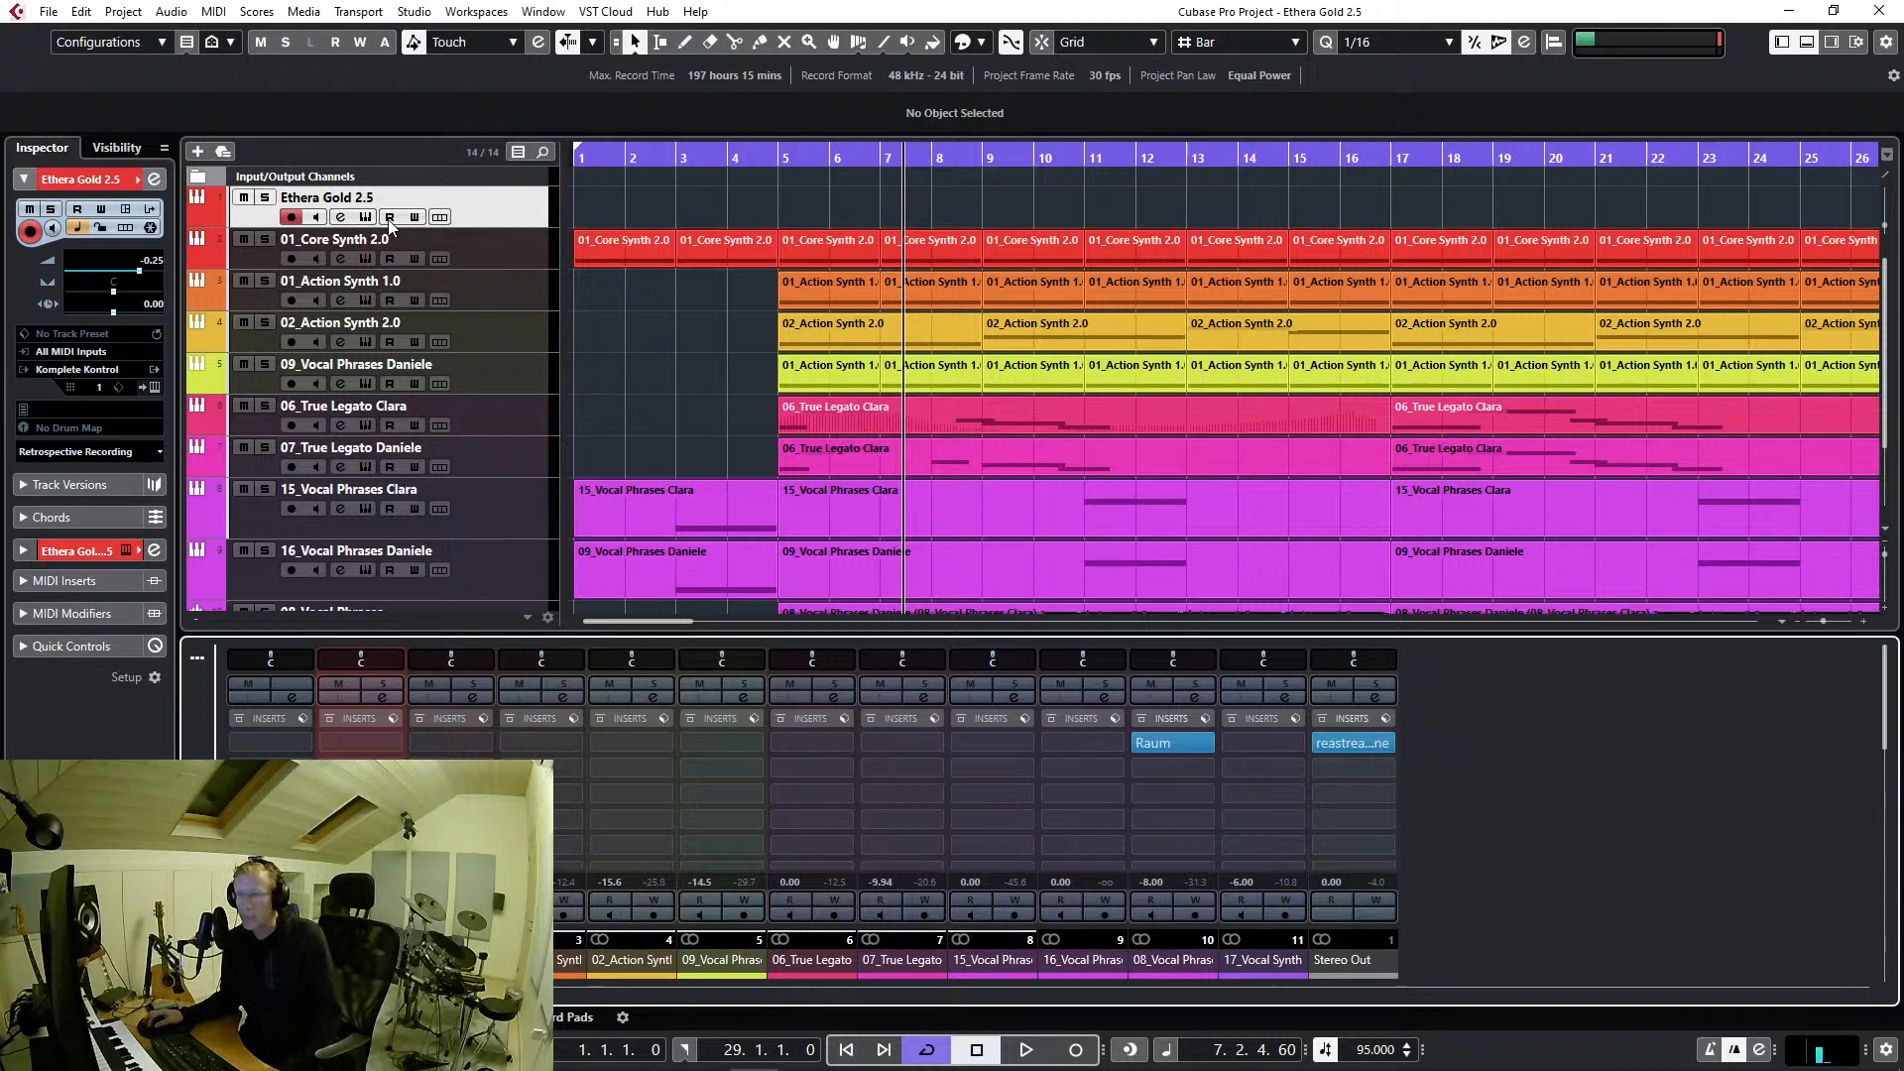
# Add one instrument track using Kontakt, routed to Stereo Out, below the Ethera Gold 2.5 track
pyautogui.rightClick(473, 194)
pyautogui.moveTo(526, 211)
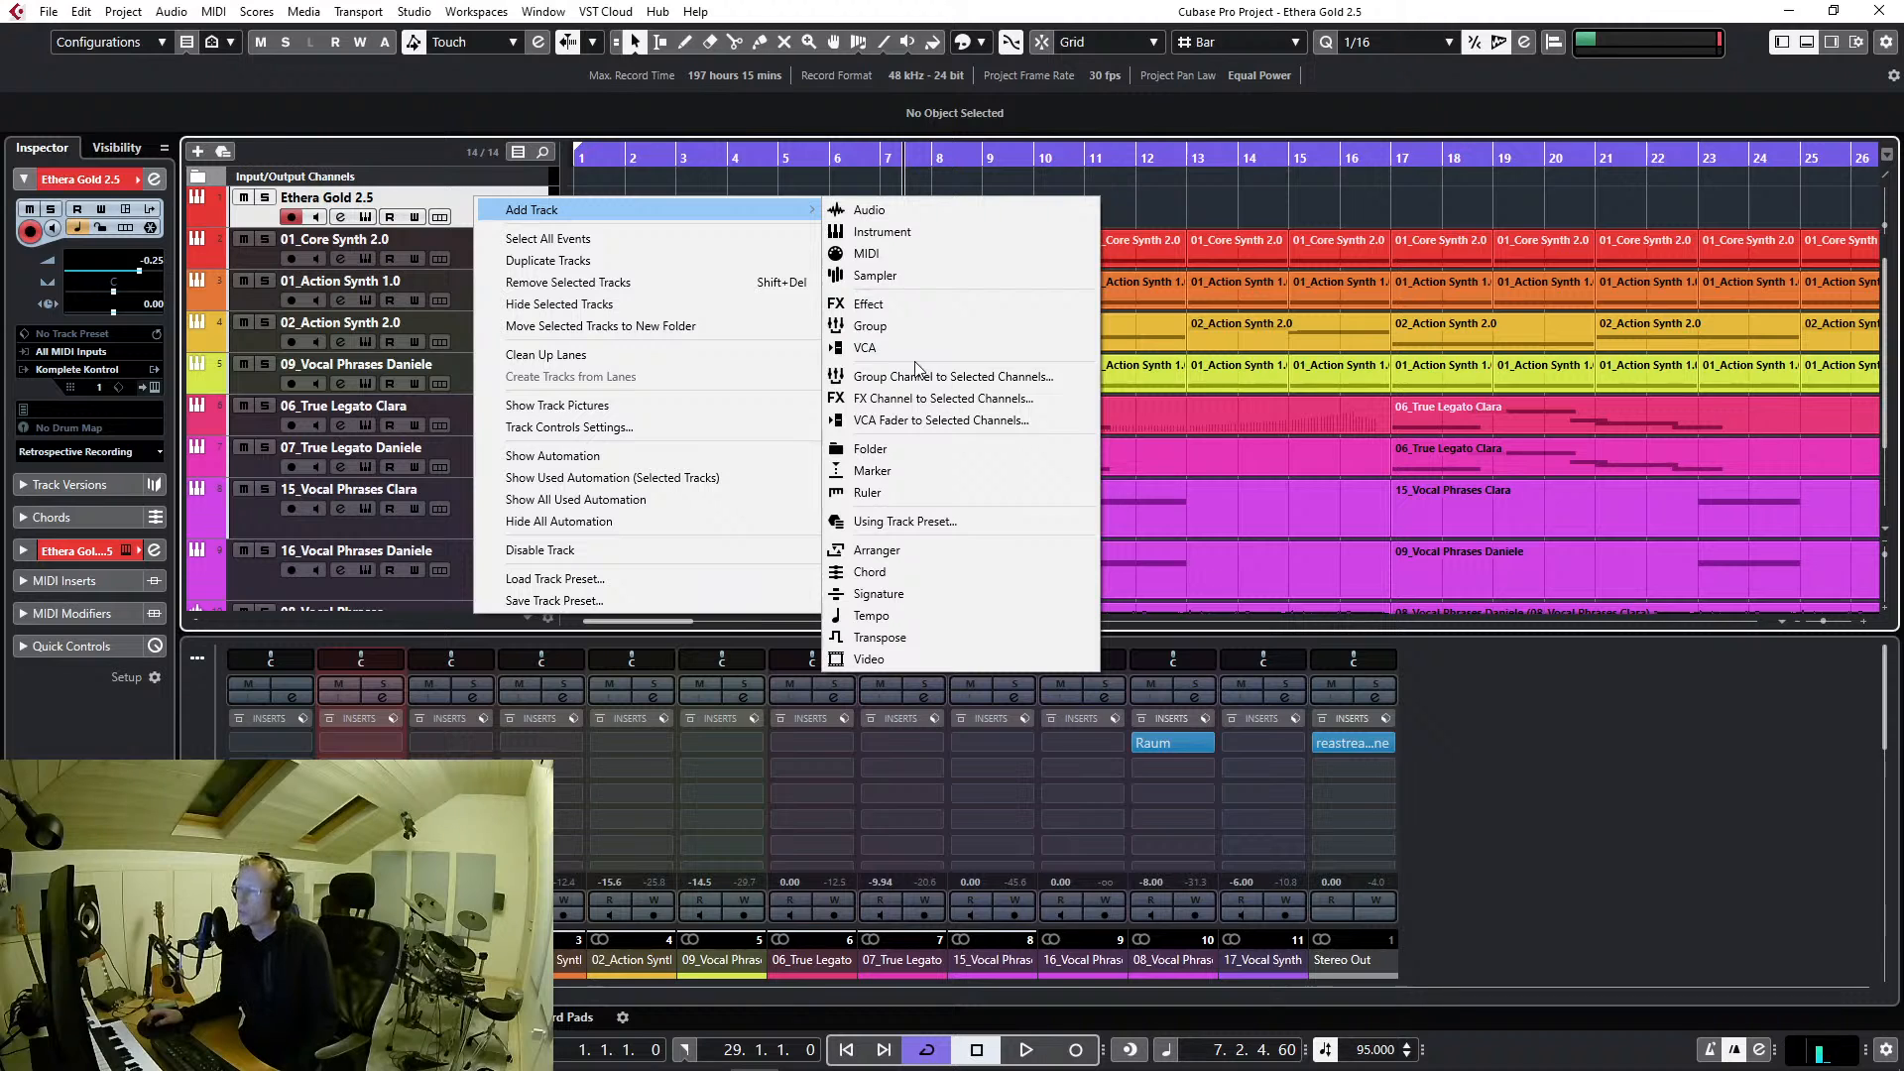
pyautogui.click(878, 231)
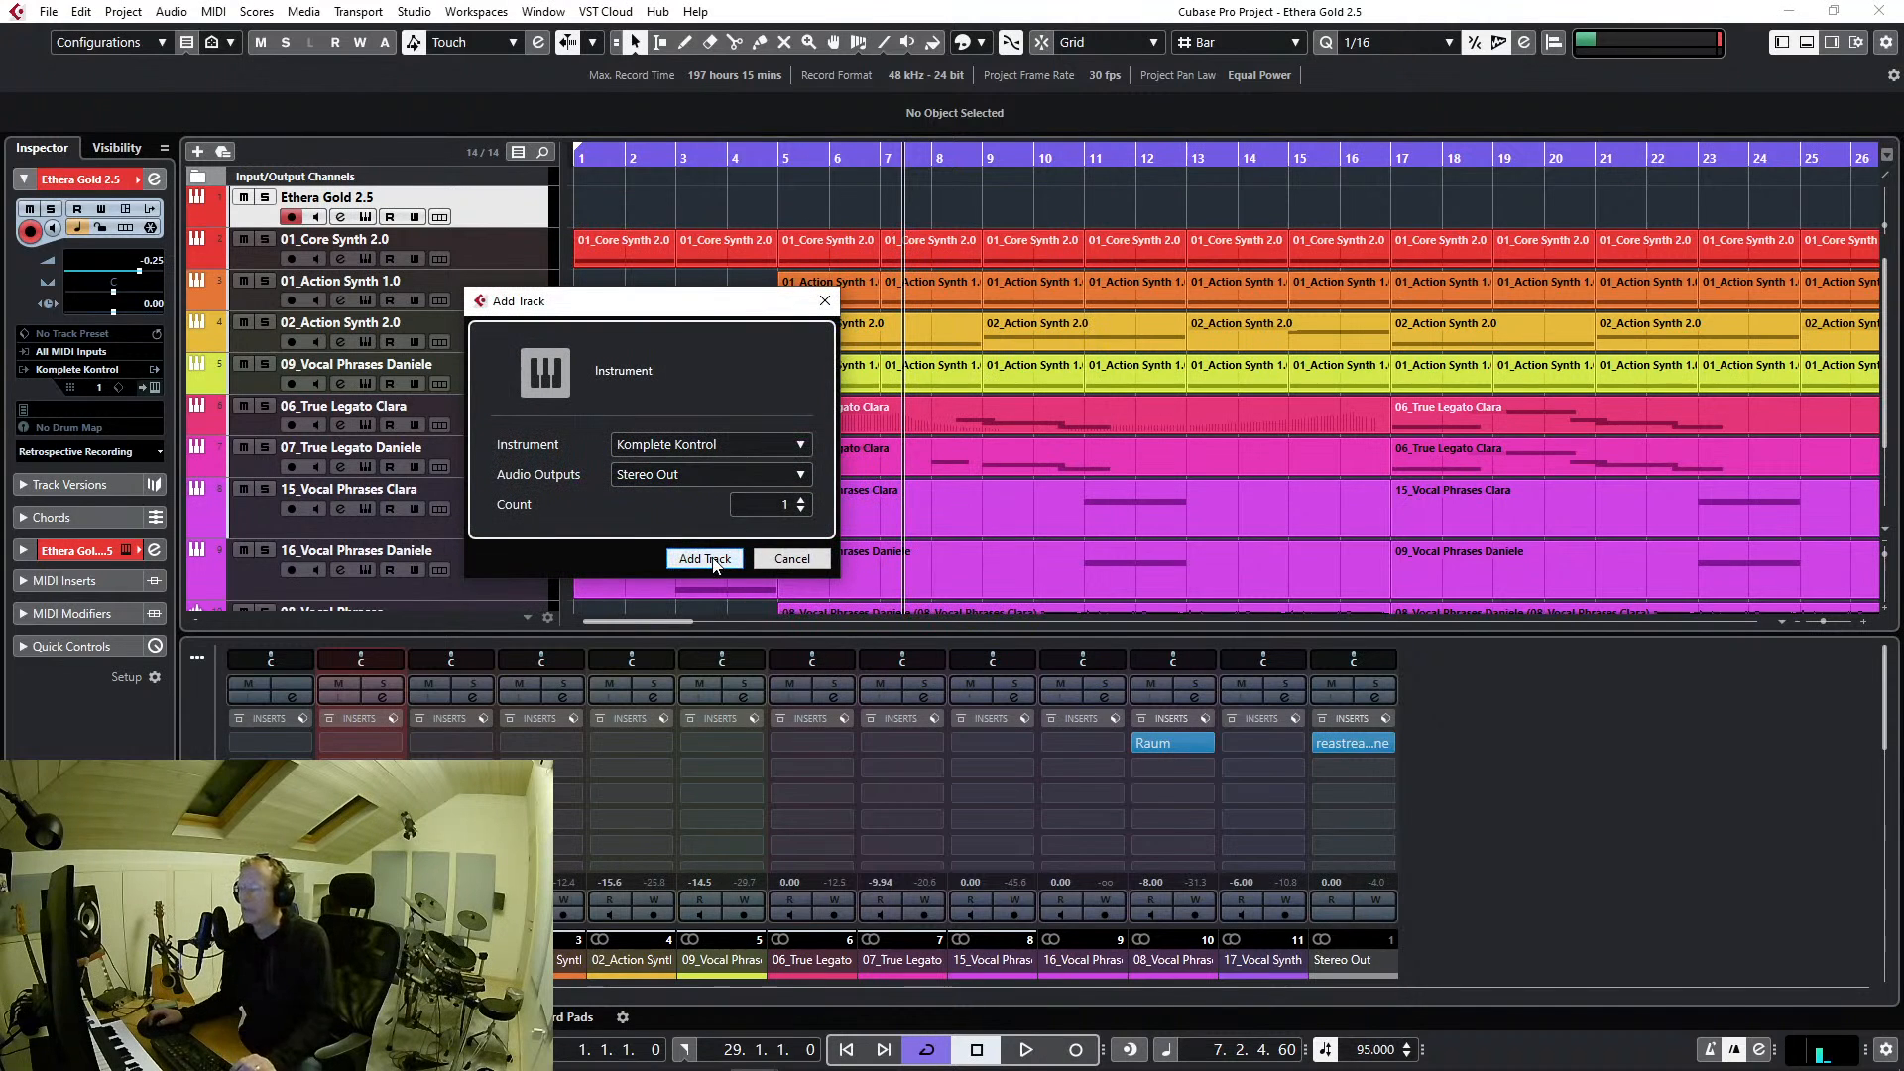
pyautogui.click(708, 448)
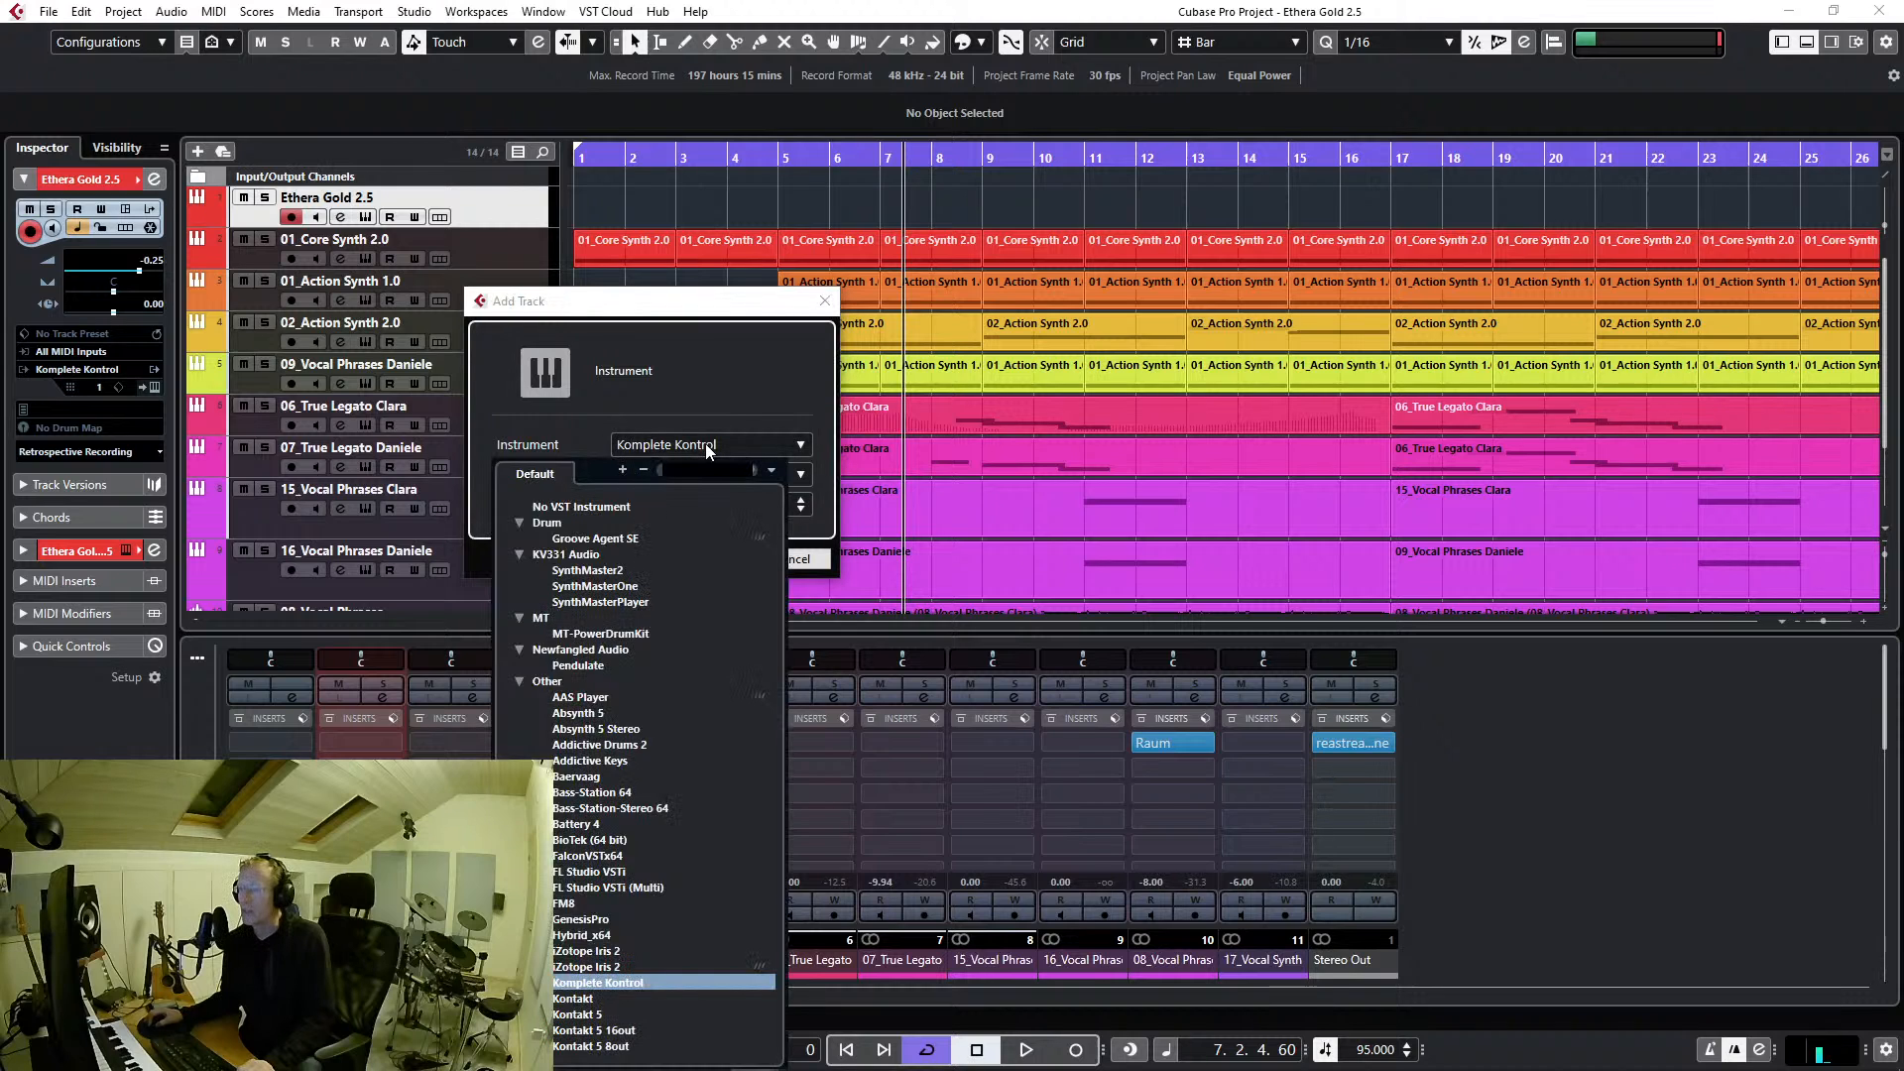
pyautogui.click(614, 1000)
pyautogui.click(704, 558)
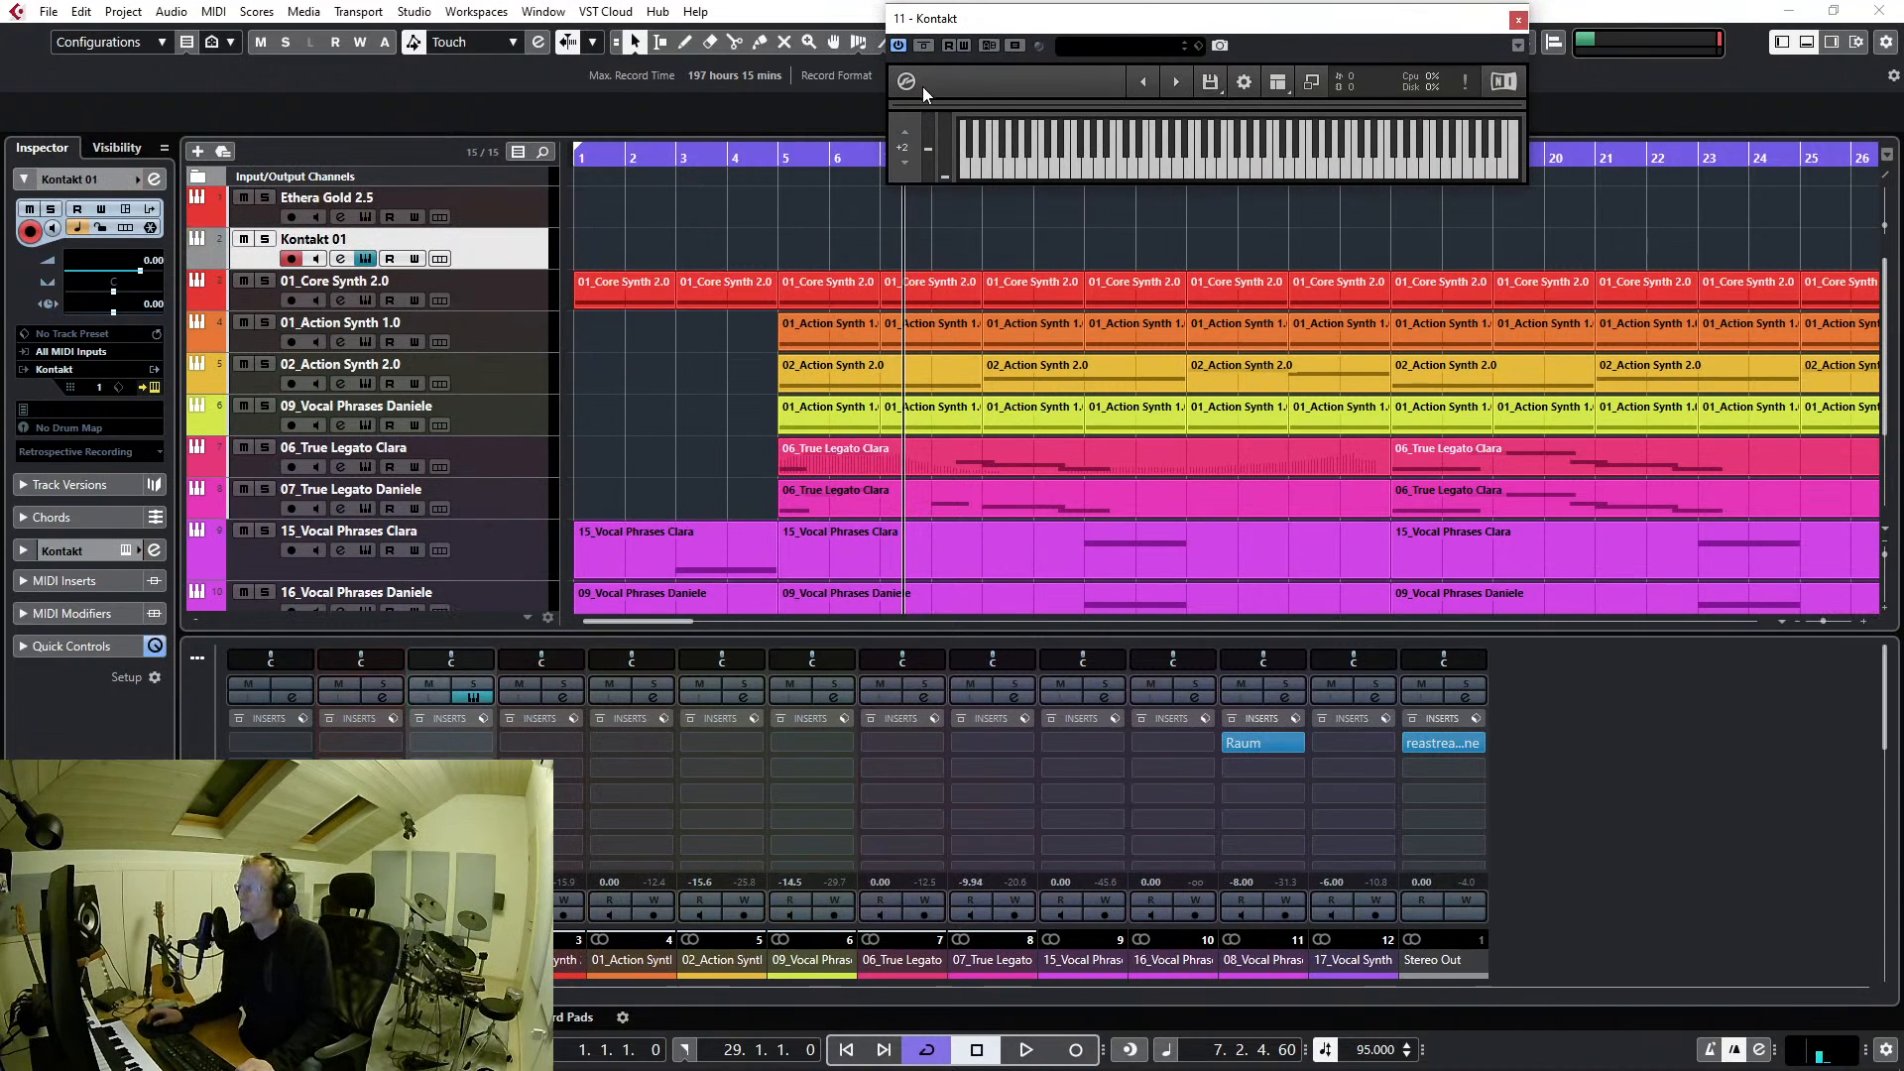
# Expand Kontakt to its full view, move its window fully on screen and show the Quickload browser
pyautogui.click(1311, 82)
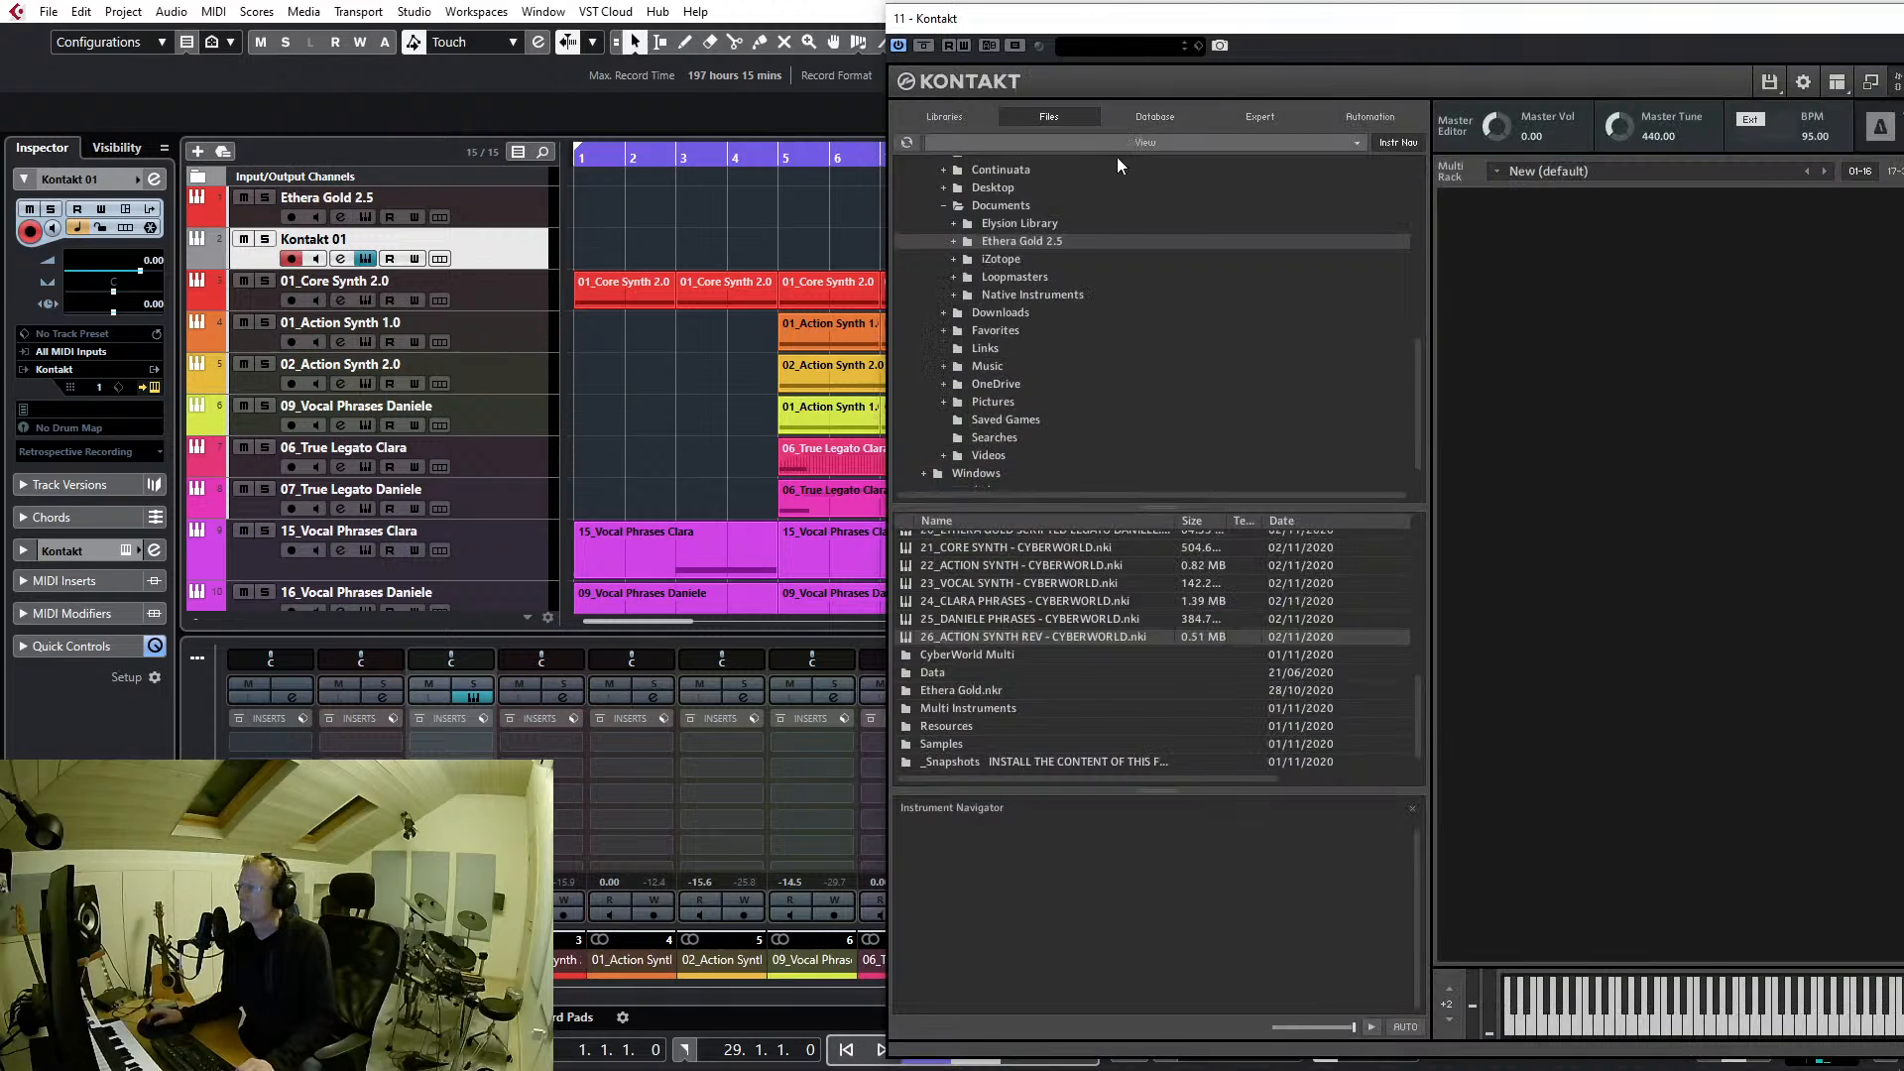
pyautogui.moveTo(1429, 34); pyautogui.dragTo(1061, 31)
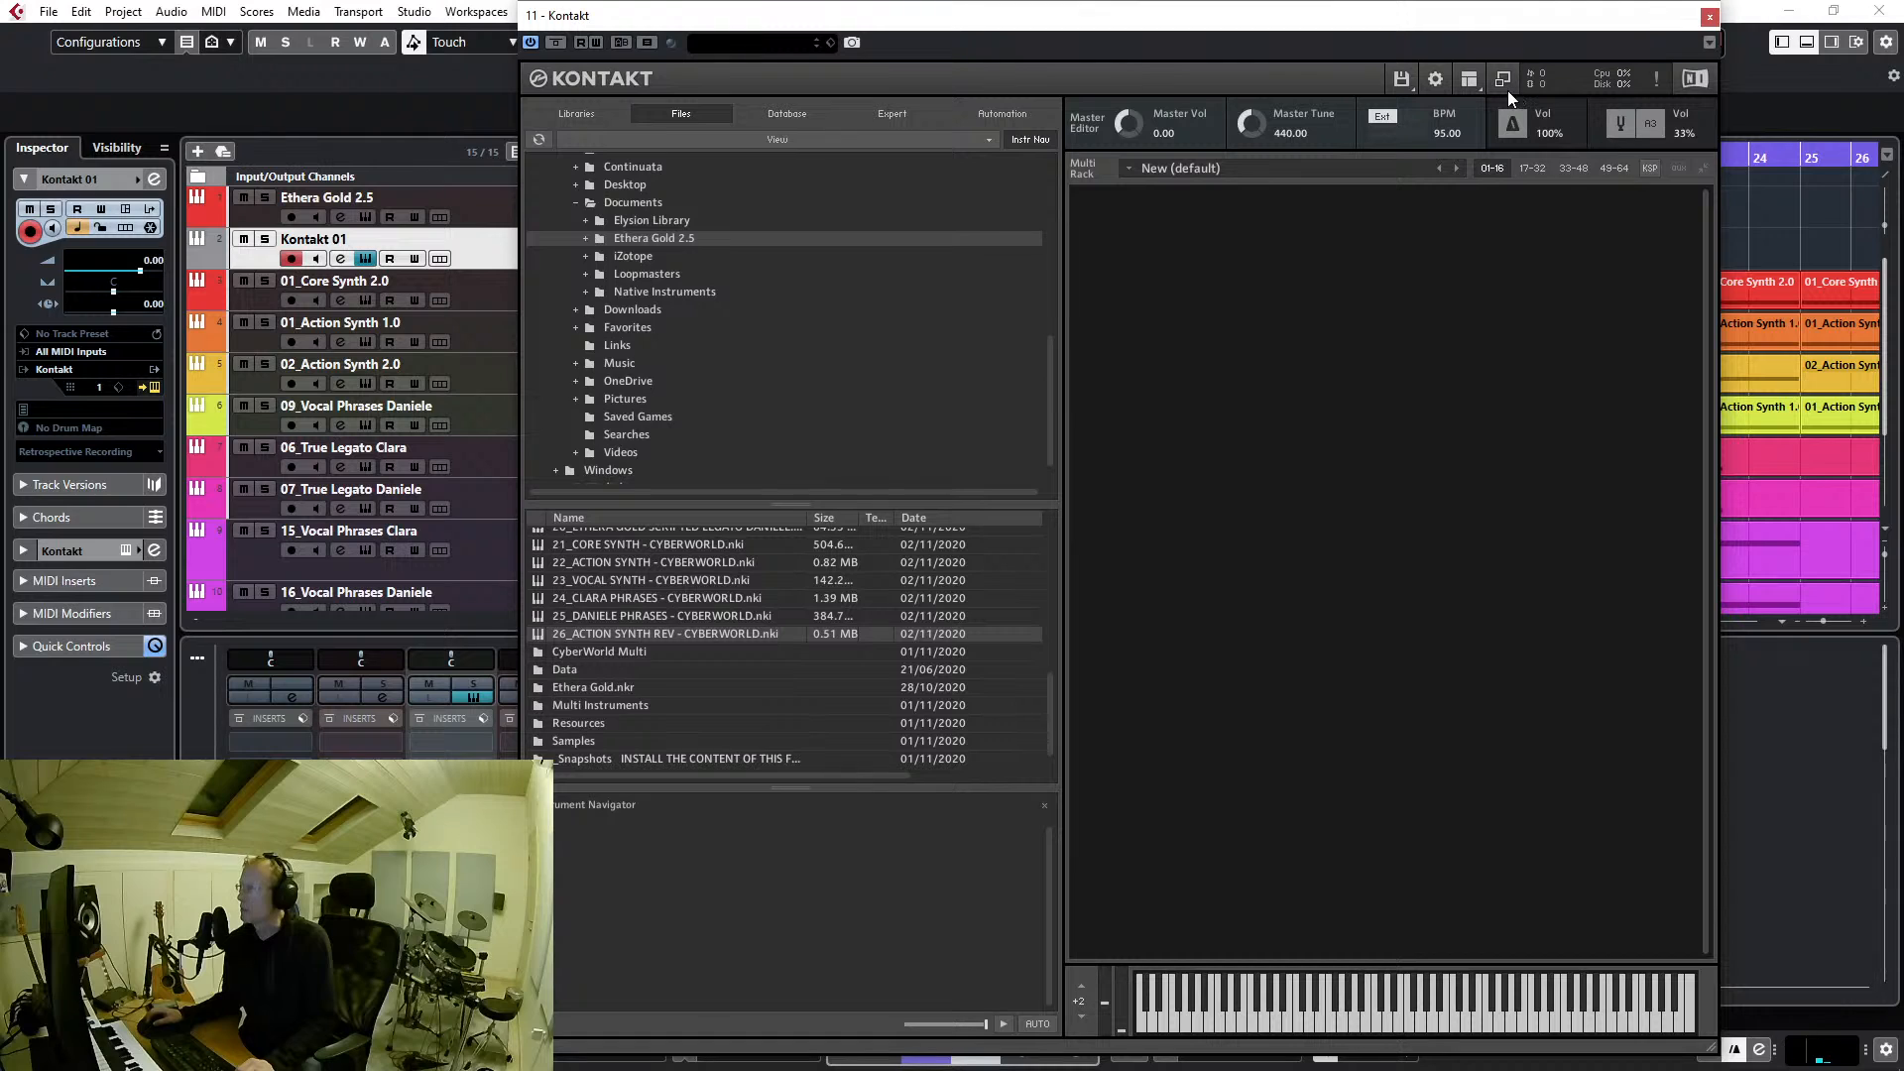
pyautogui.click(1472, 79)
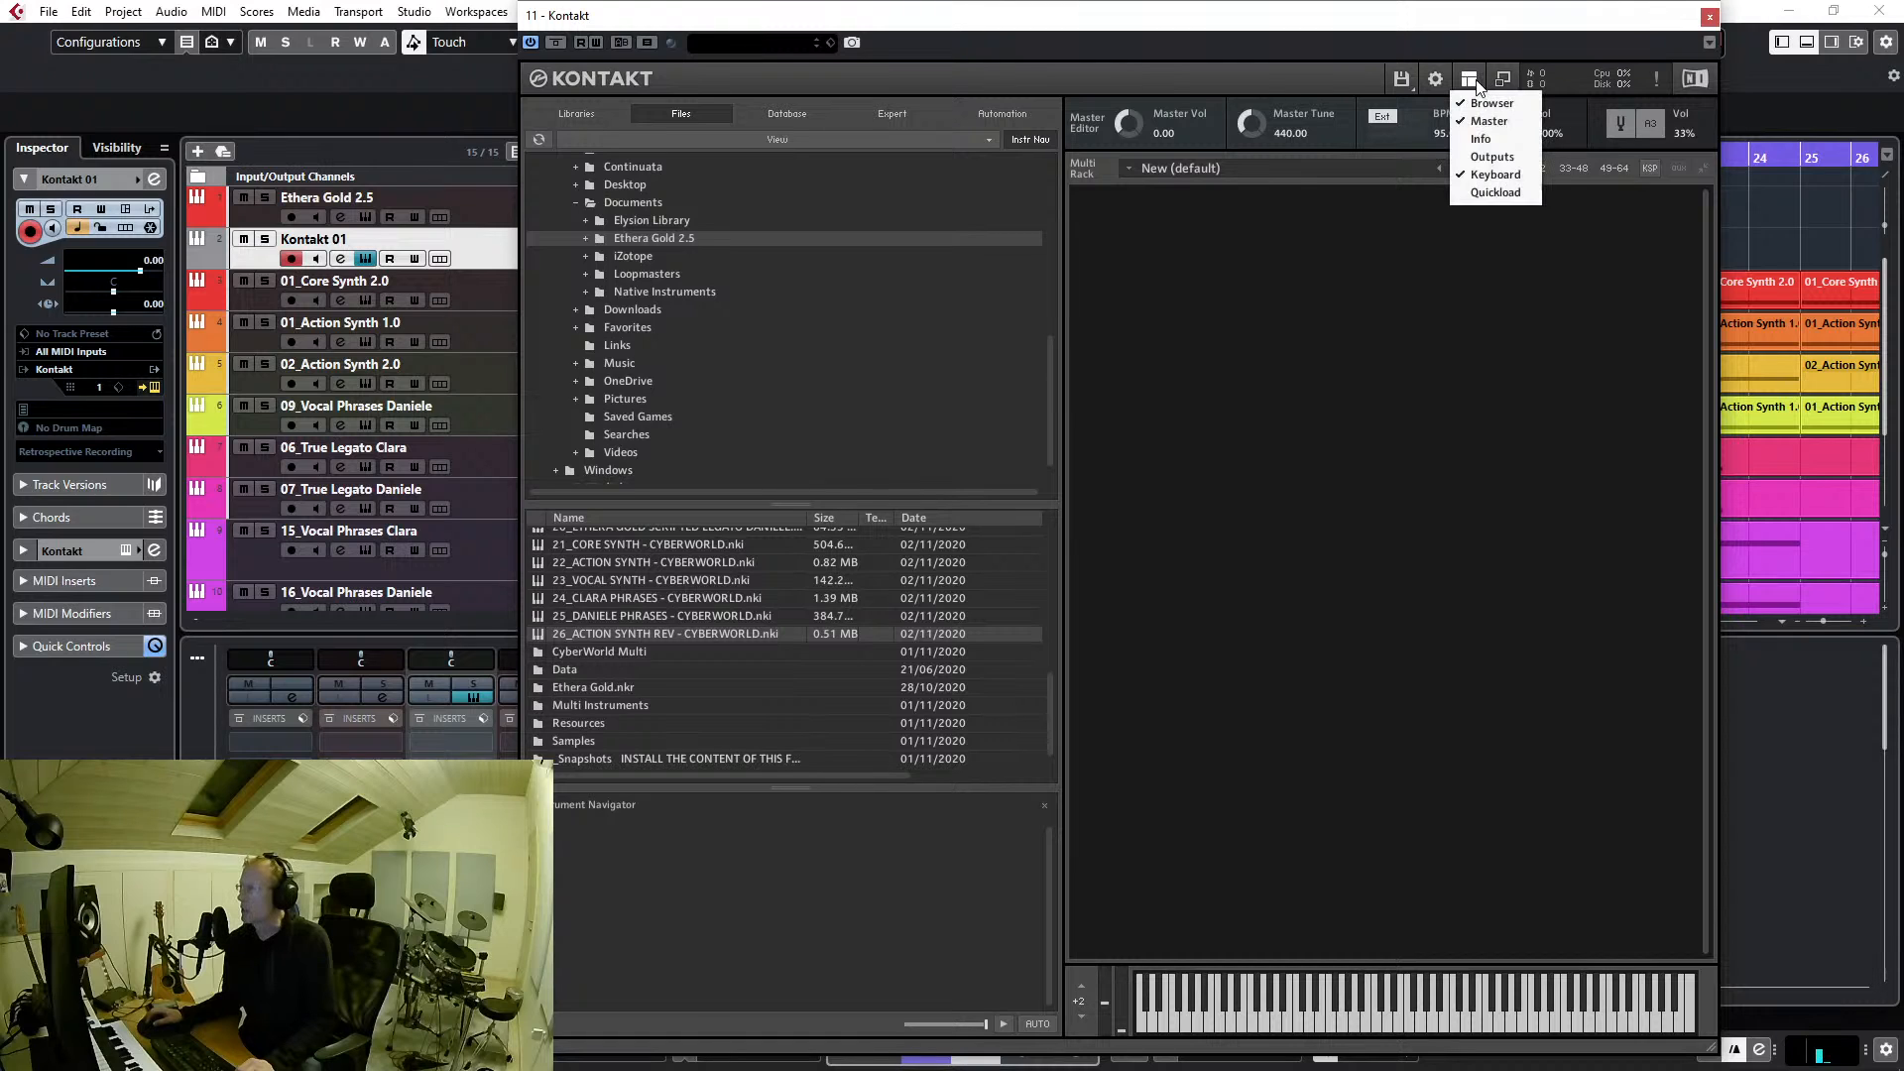
pyautogui.click(1495, 192)
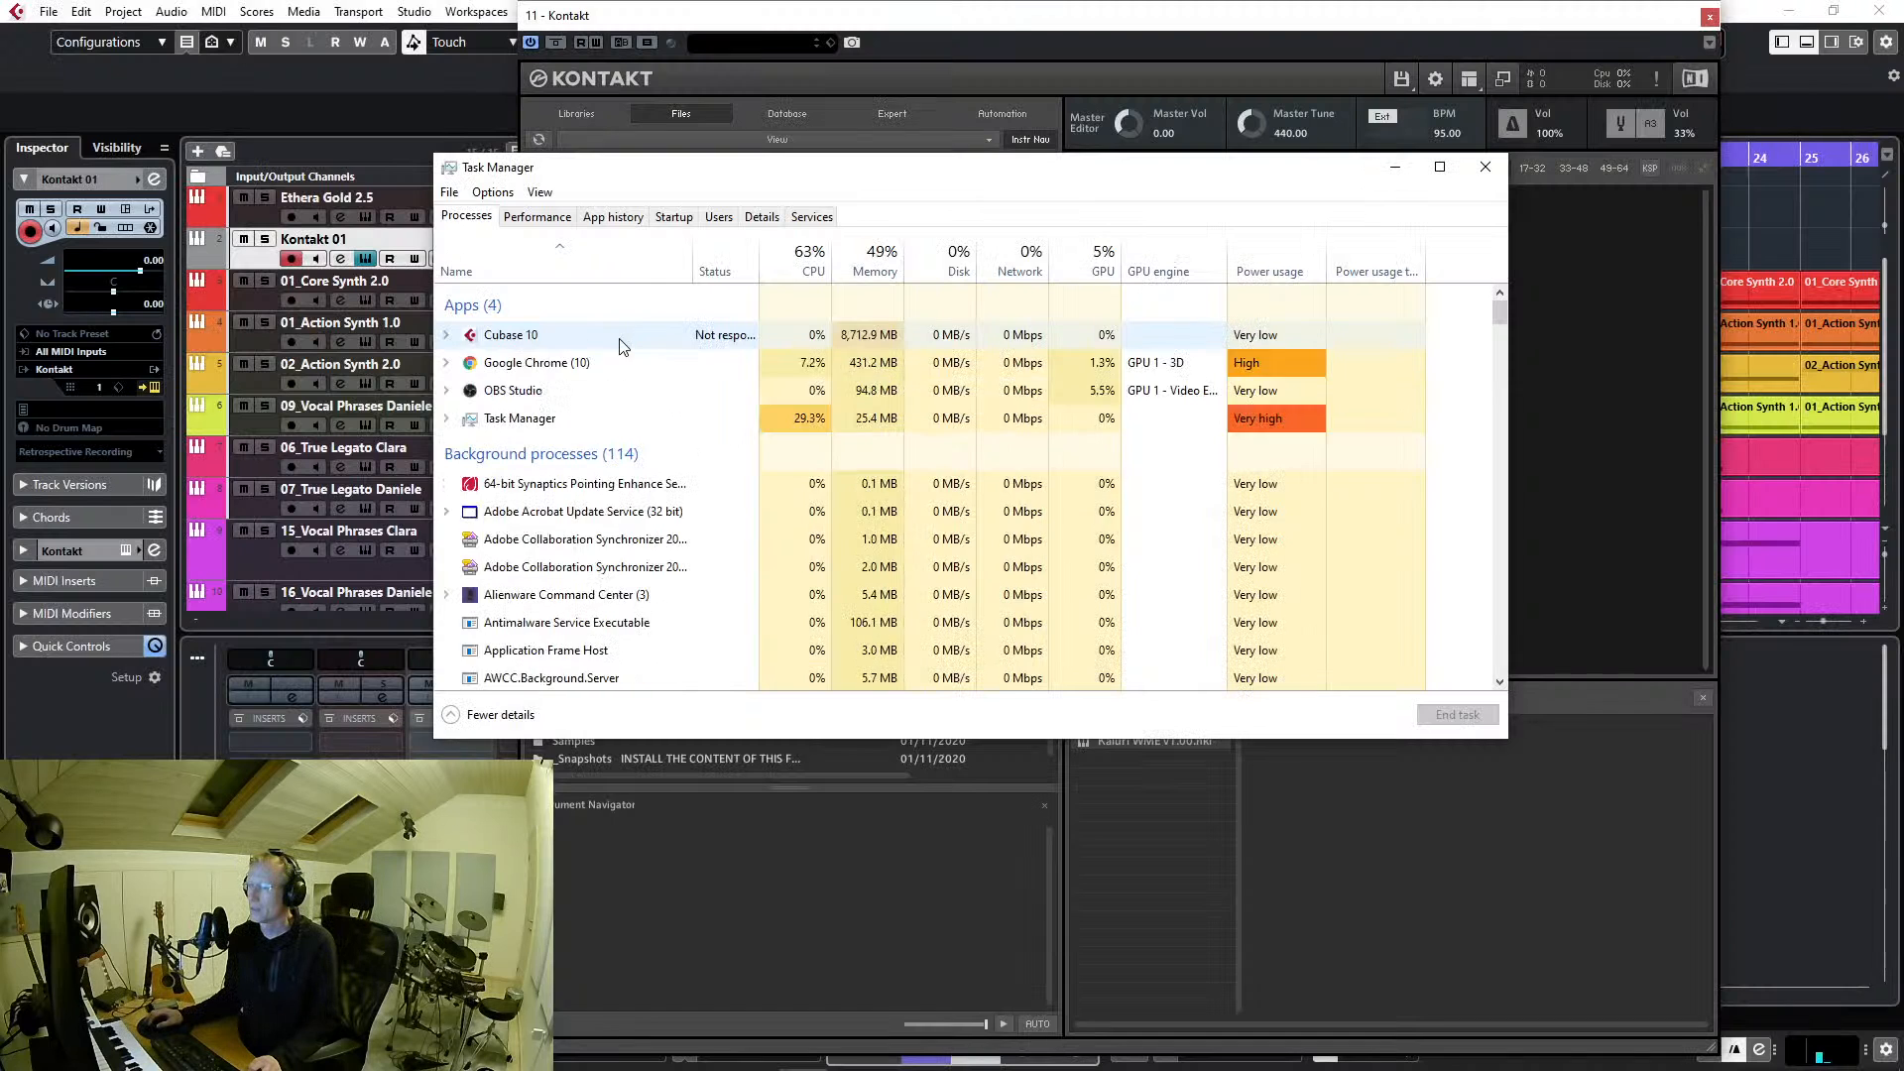
# In Task Manager, end the unresponsive Cubase 10 task and minimize the window
pyautogui.click(600, 342)
pyautogui.rightClick(730, 338)
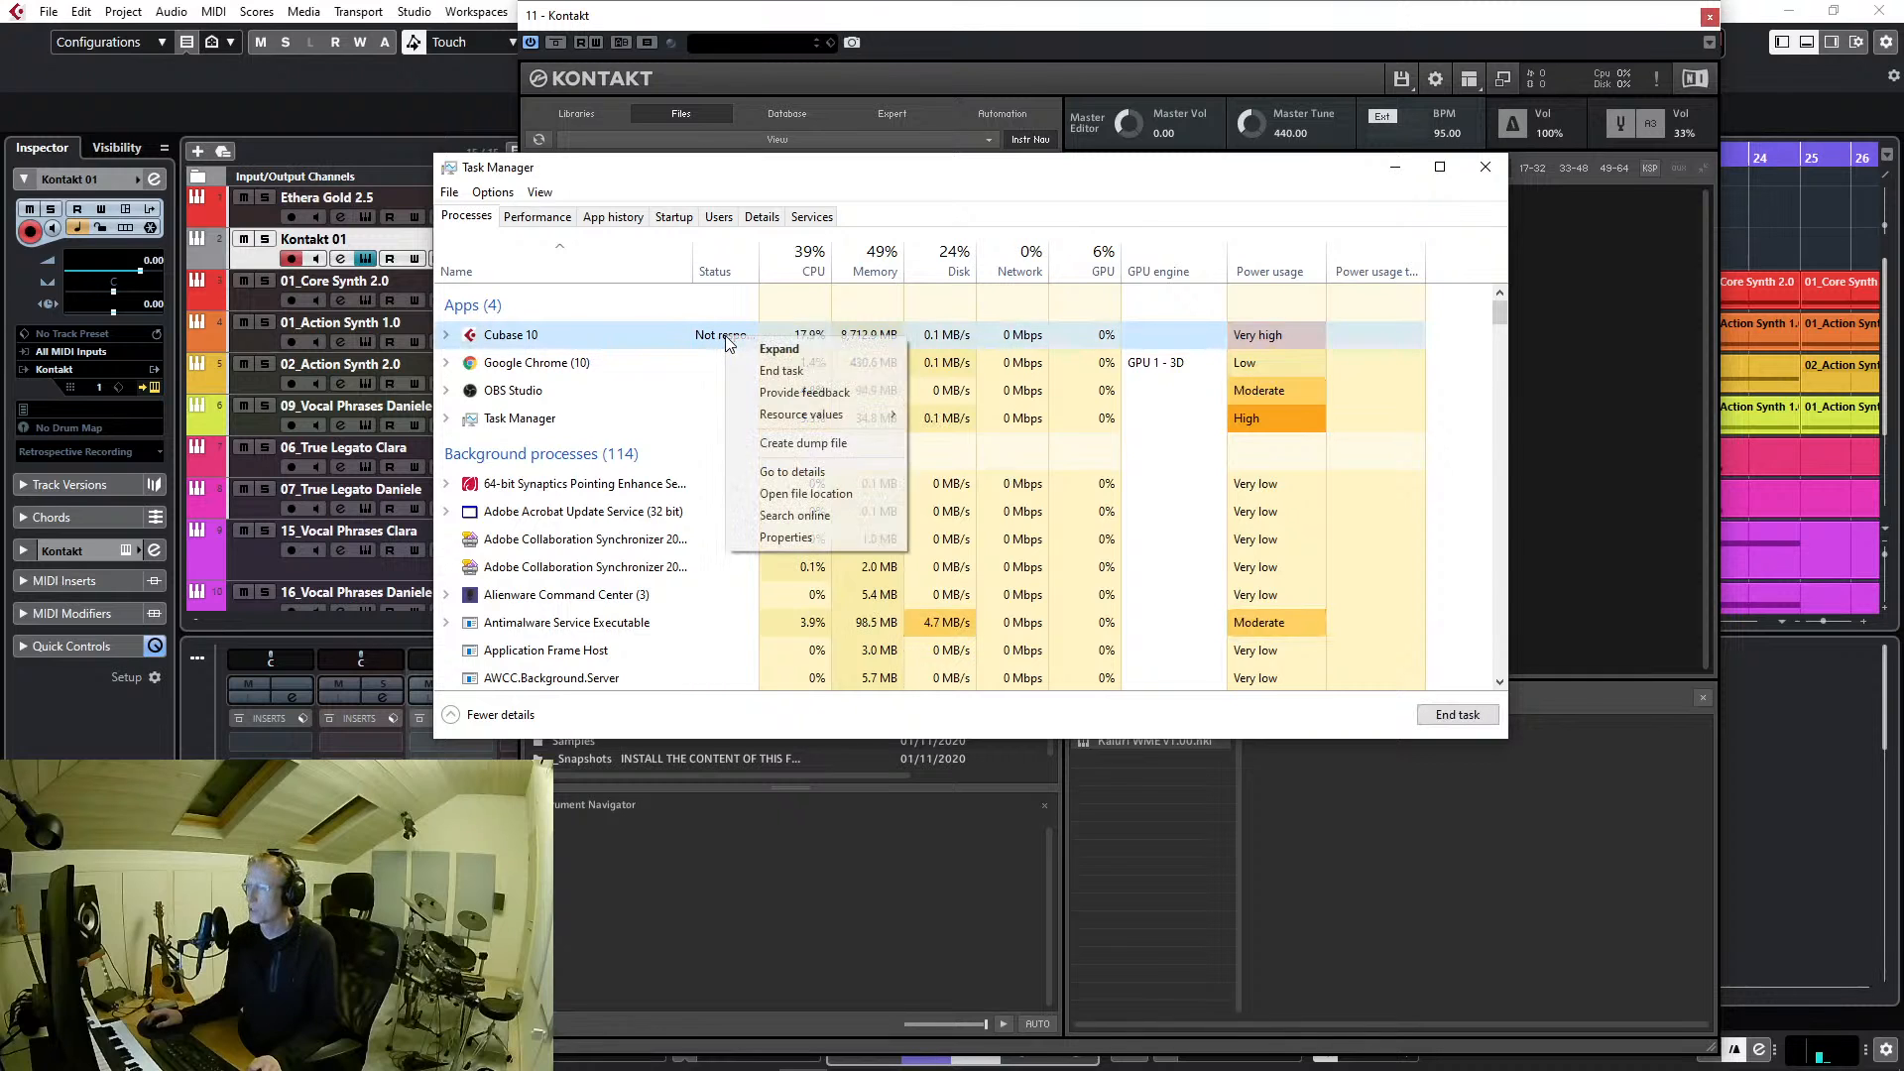
pyautogui.click(833, 370)
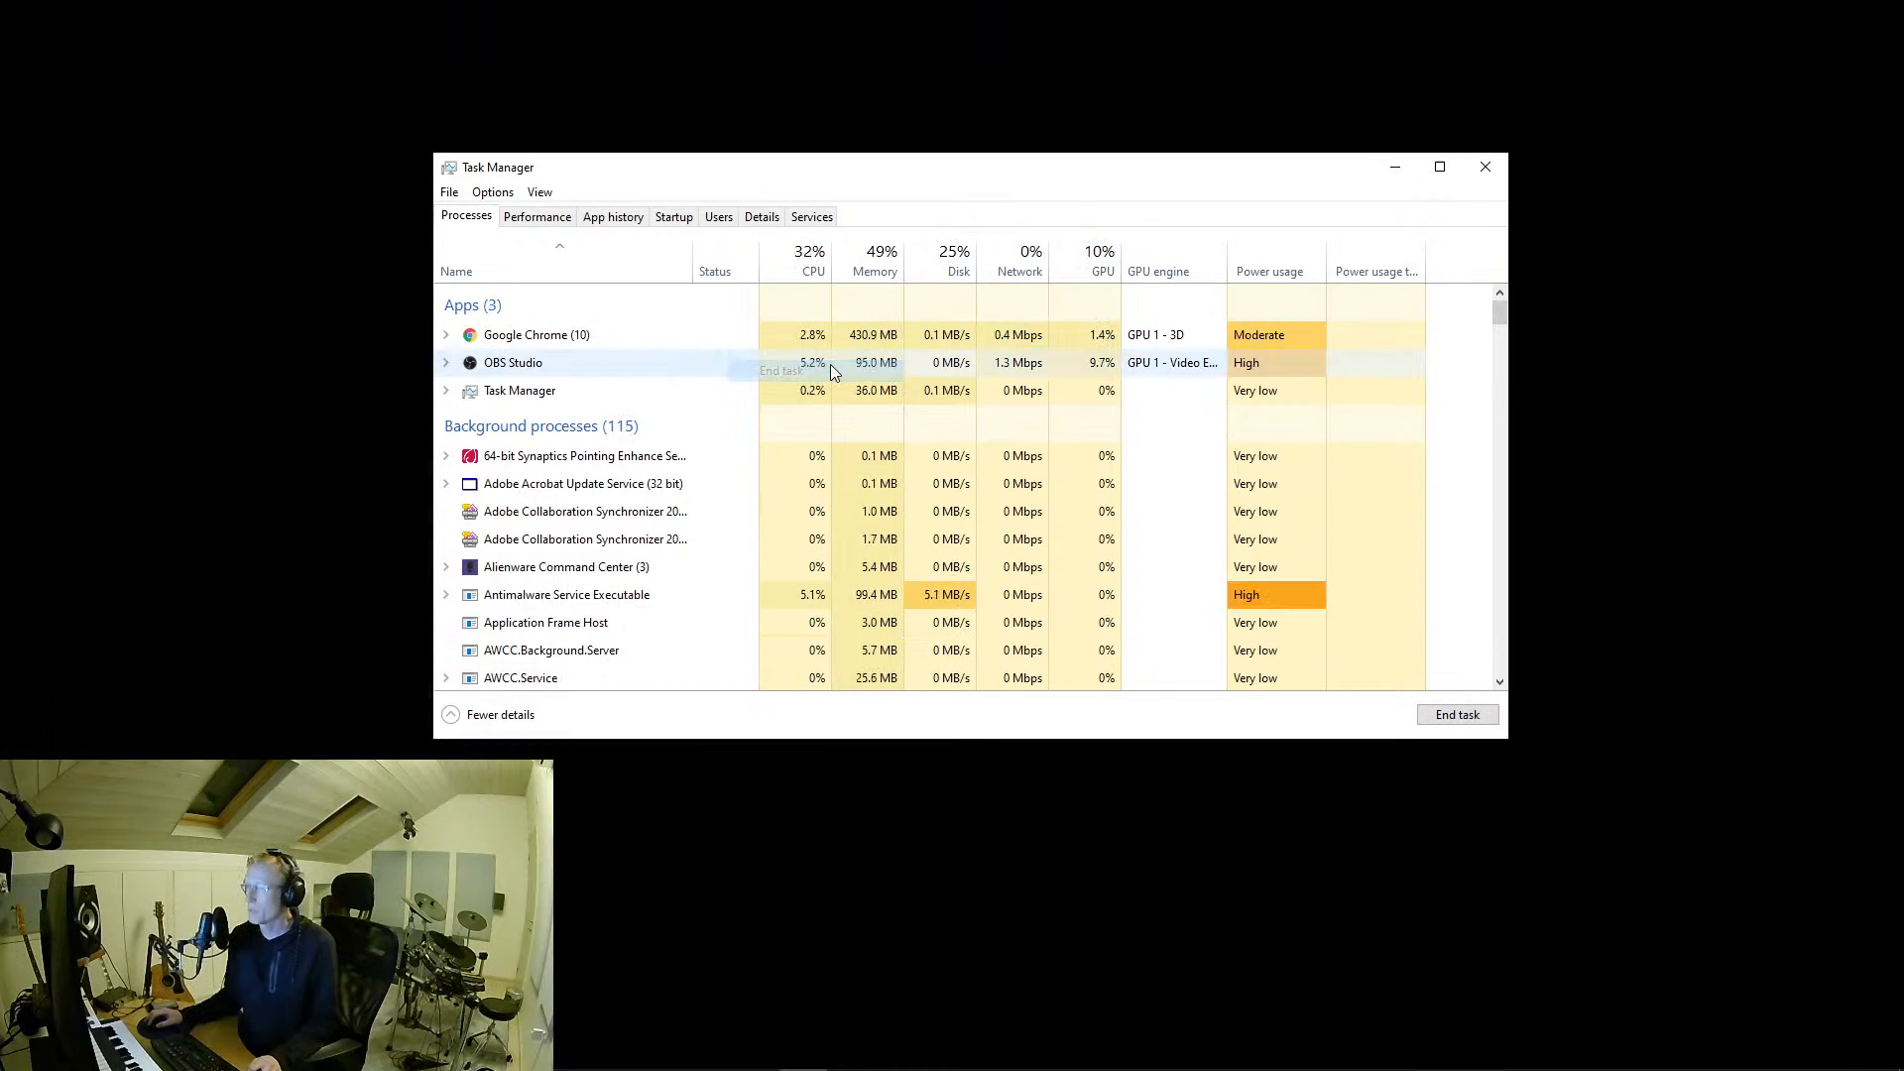
pyautogui.click(1398, 171)
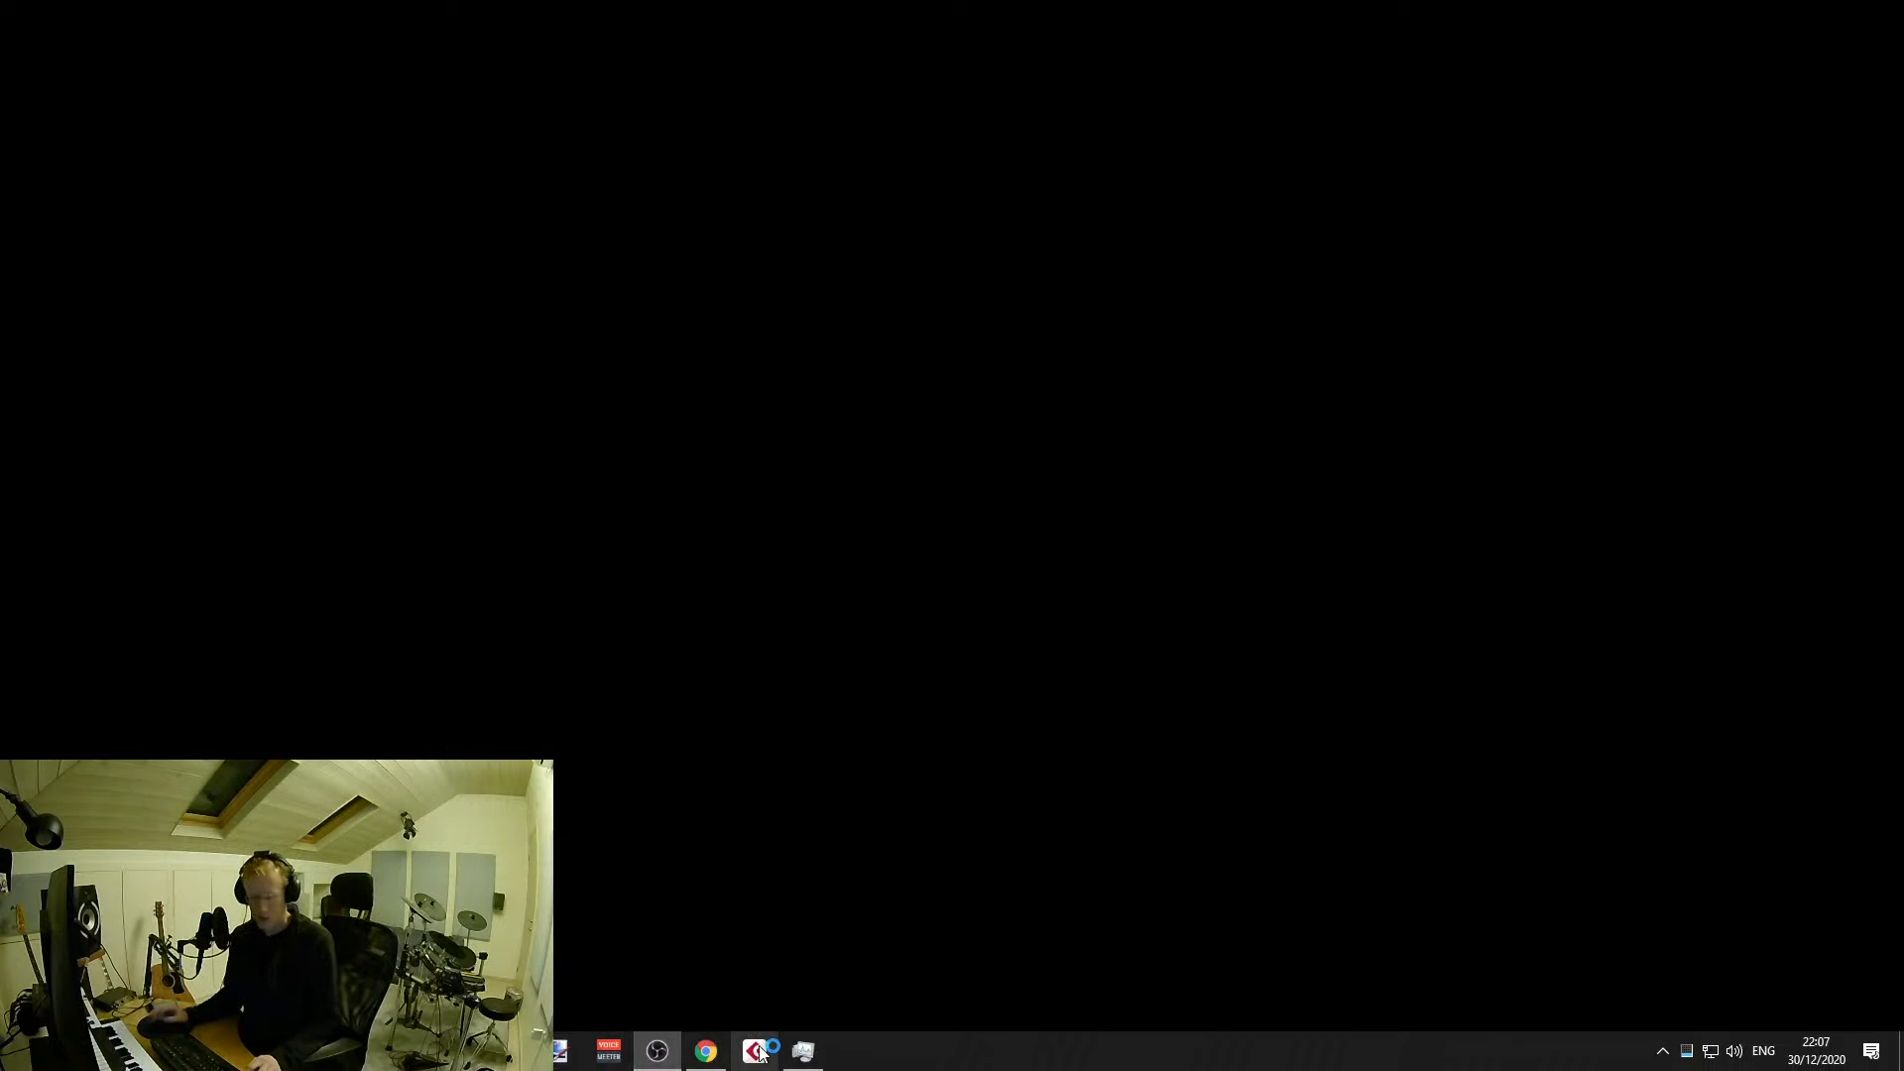
# Relaunch Cubase with the current program preferences and open the recent project Kaluri
pyautogui.click(755, 1051)
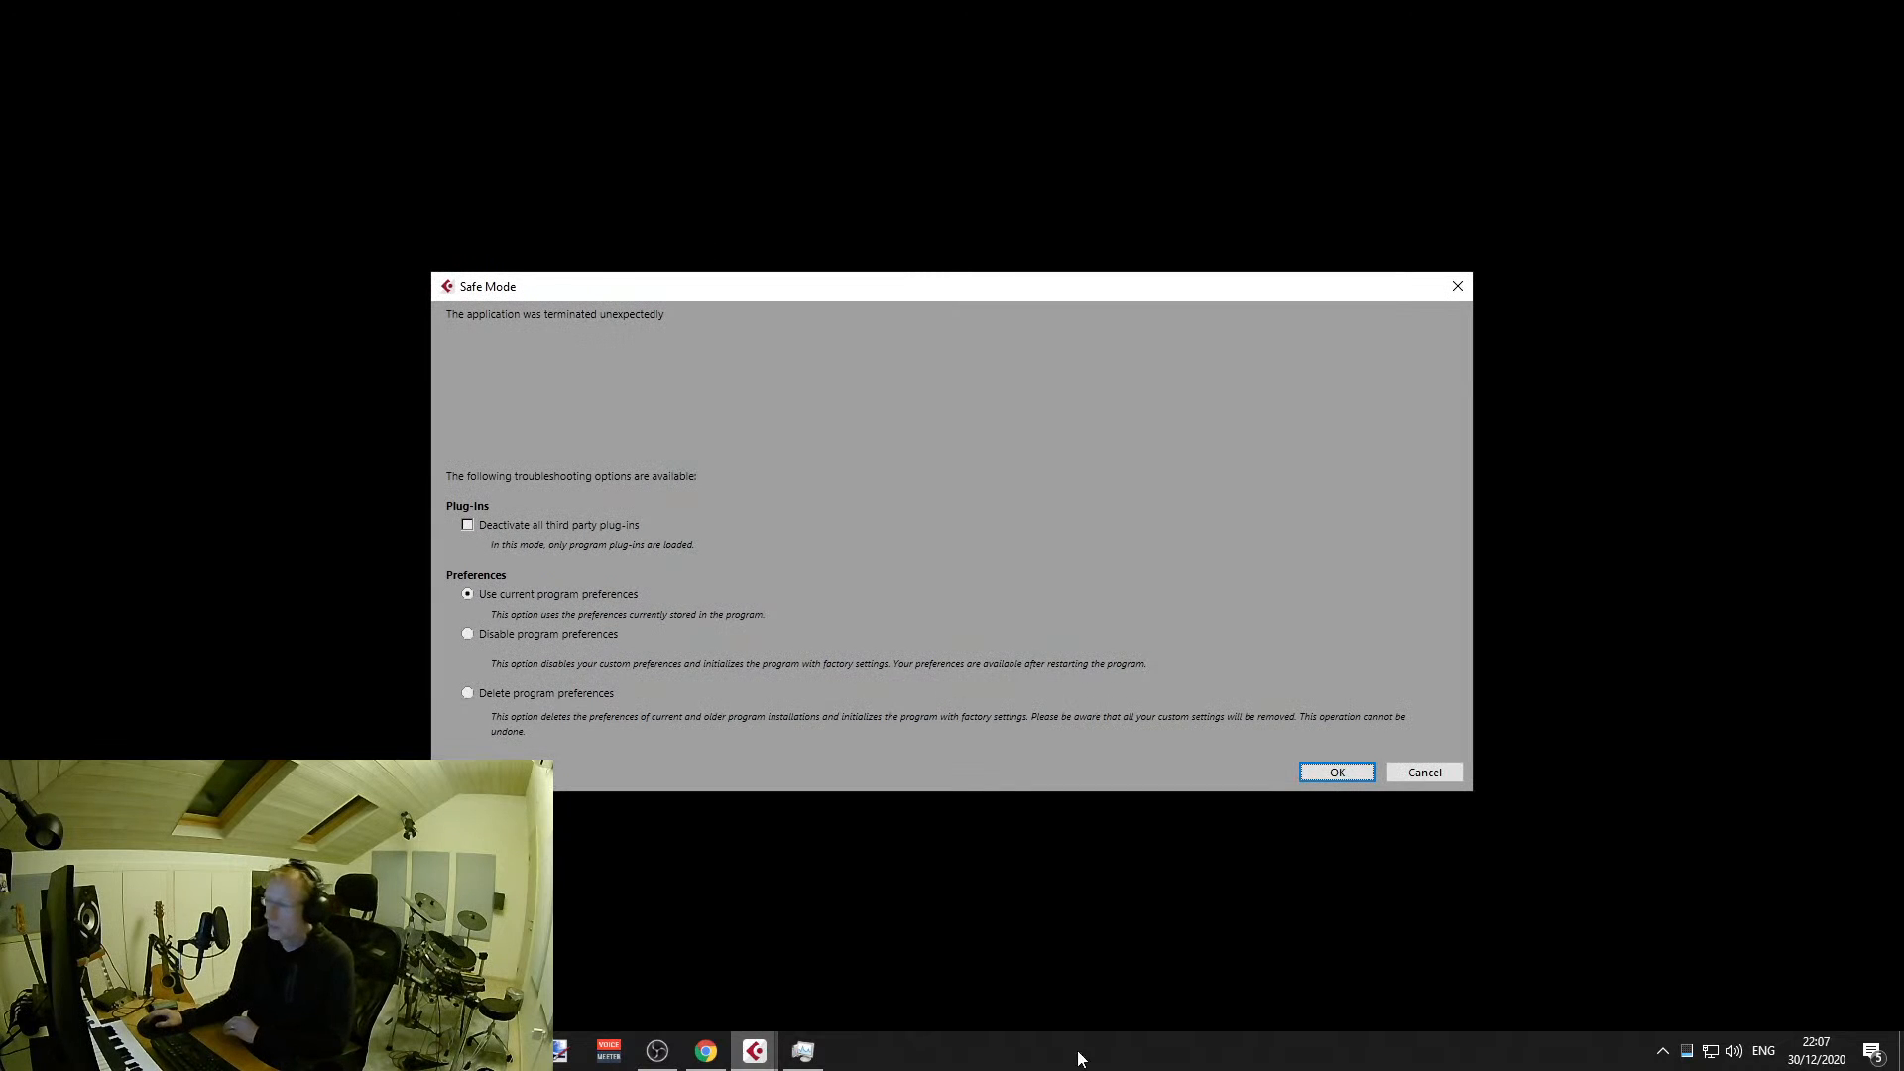
pyautogui.click(1337, 771)
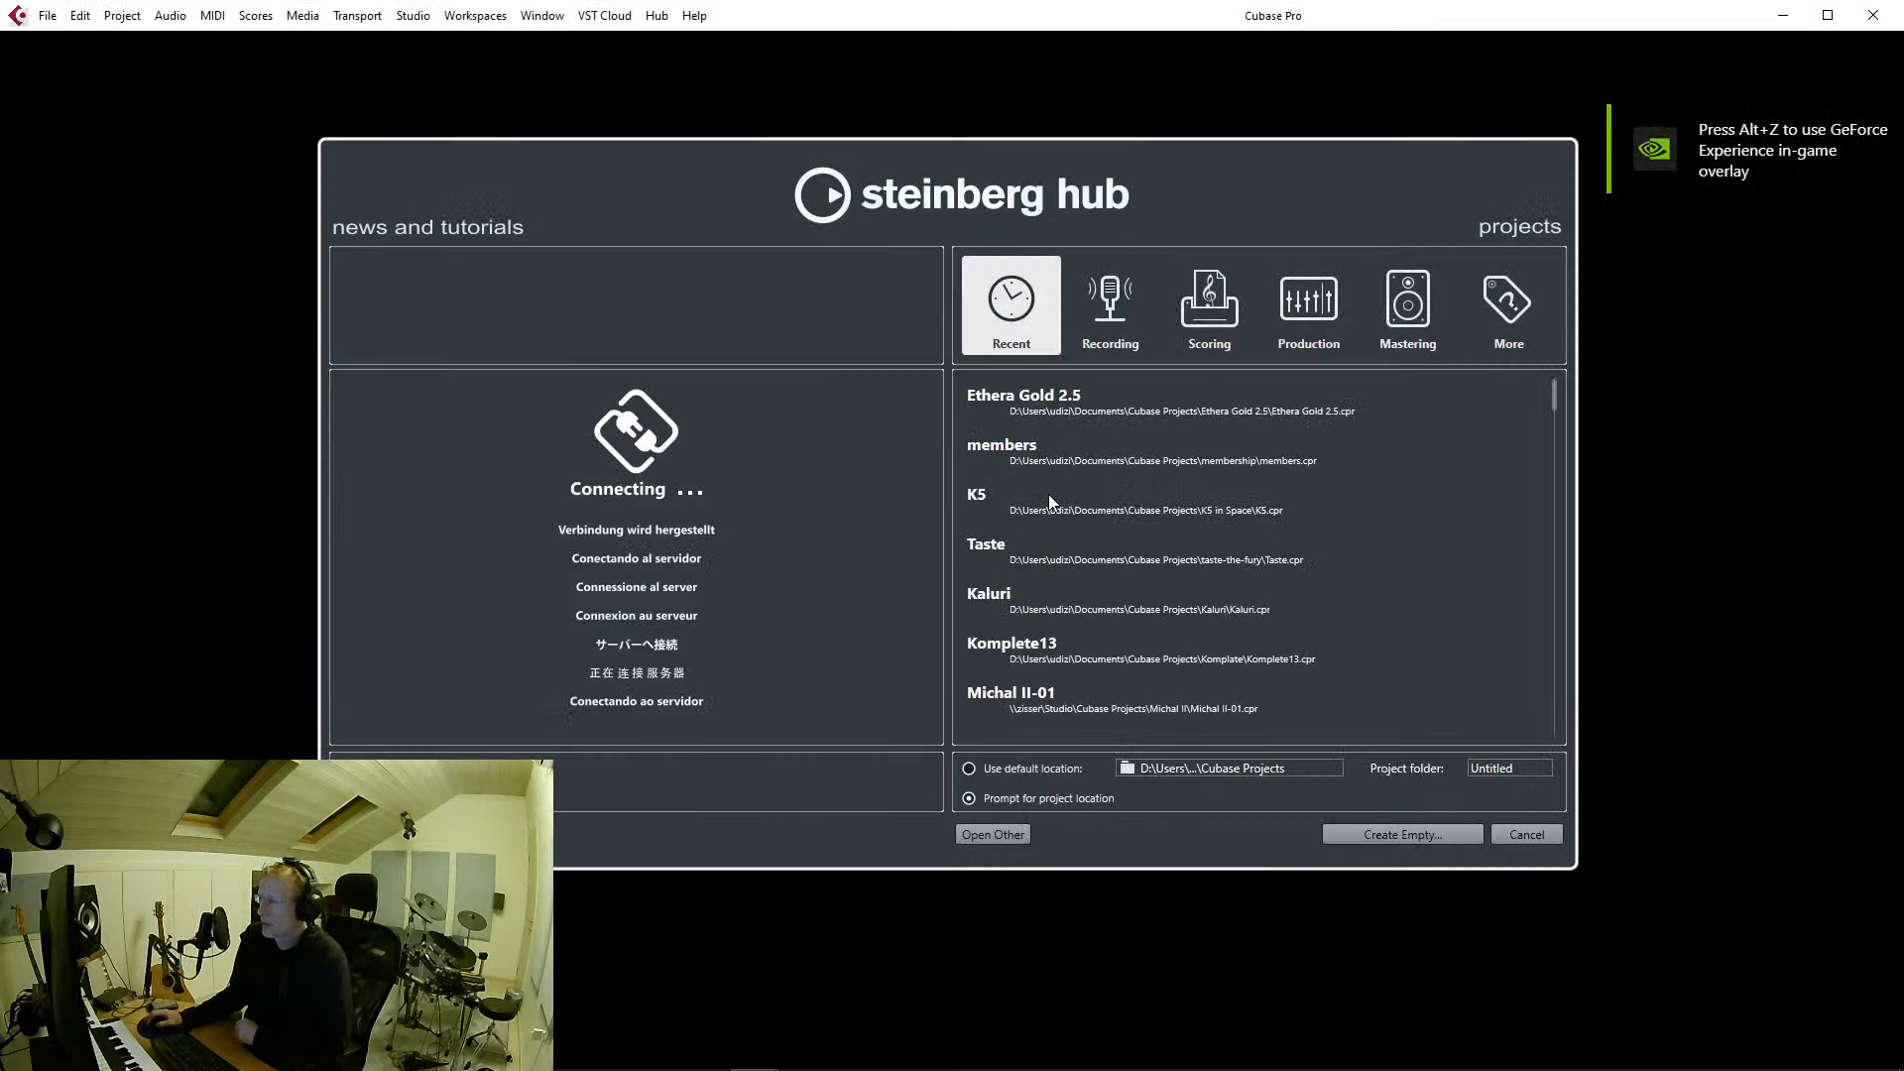
pyautogui.doubleClick(1051, 597)
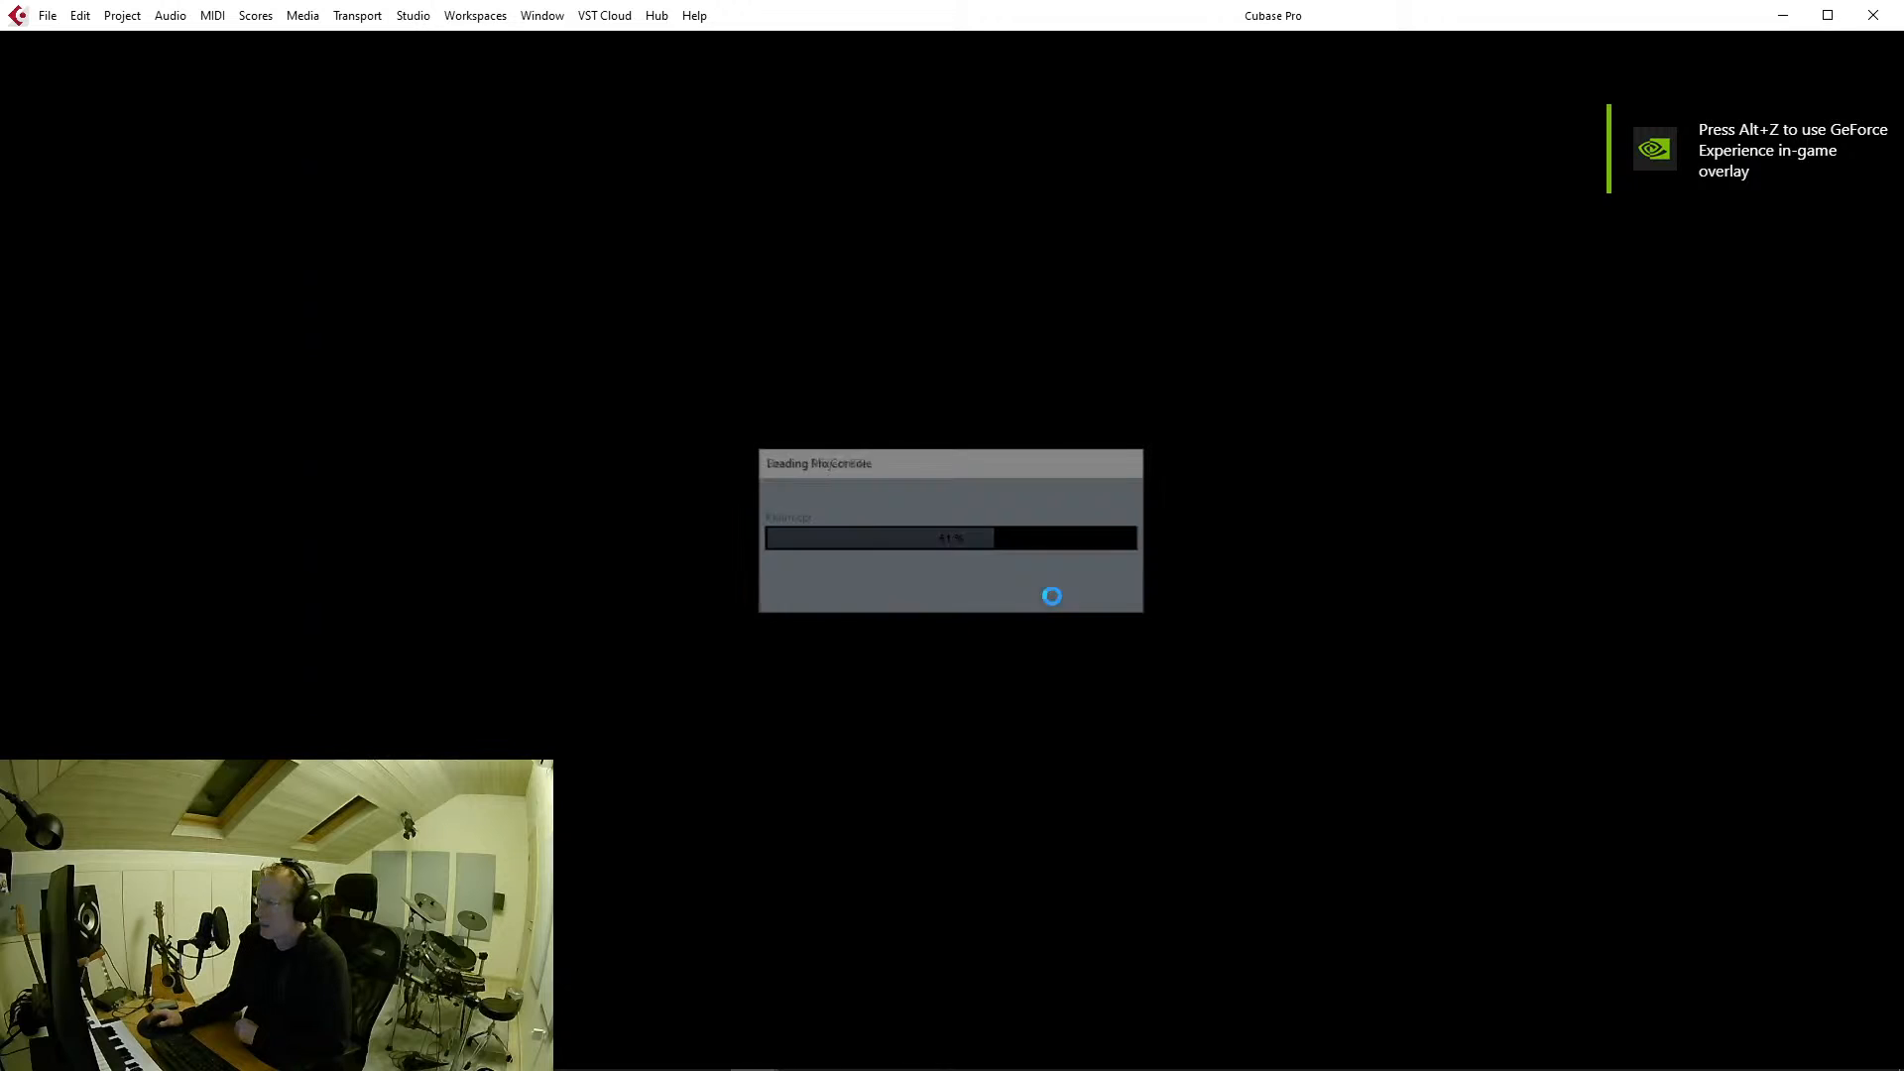